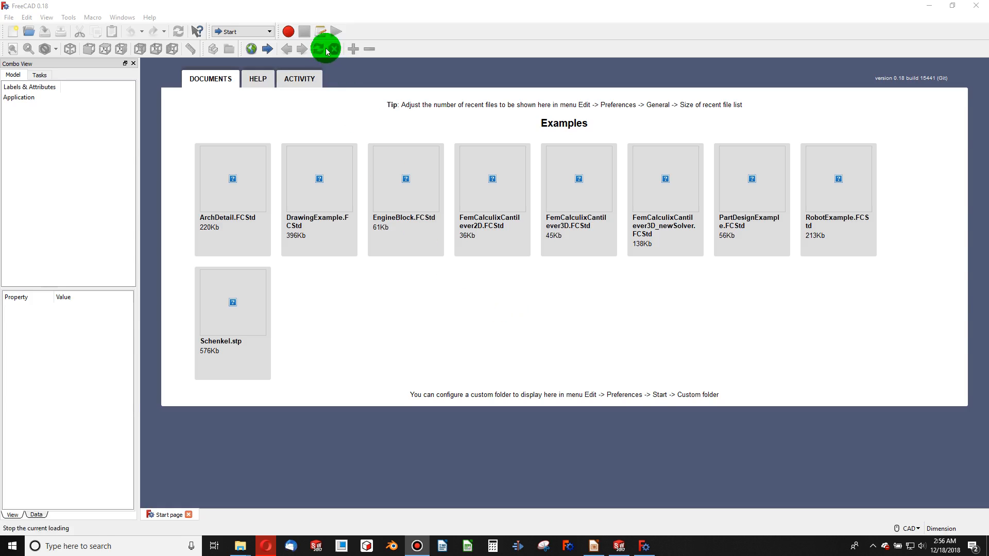
Step: Switch to the Part Design workbench and create a new document
left_click(259, 32)
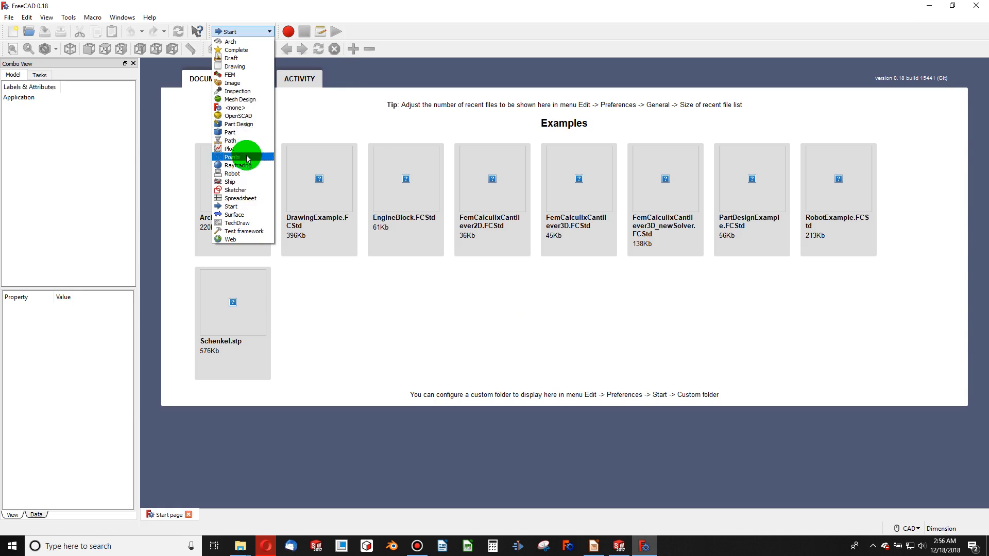
left_click(296, 128)
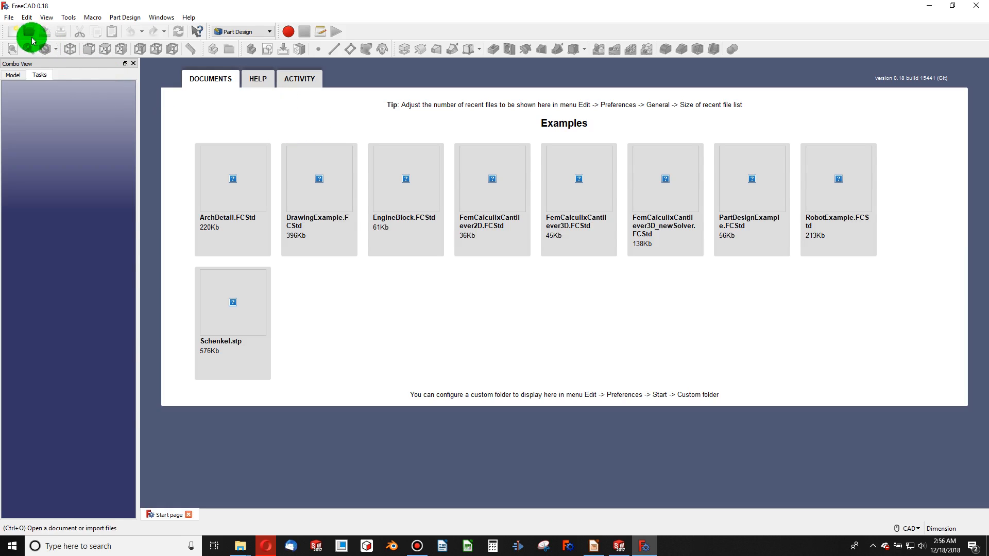
left_click(13, 31)
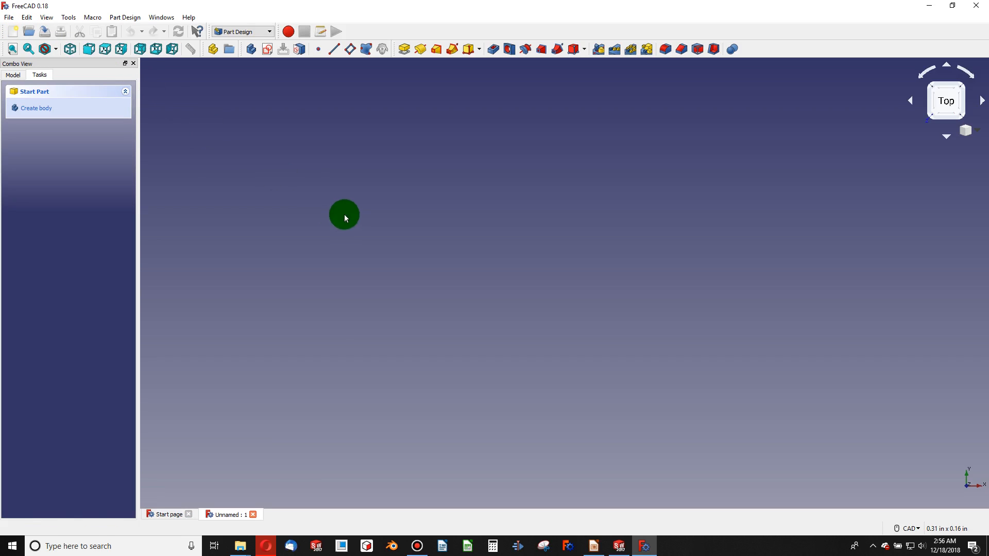
Step: Create a body and start a sketch on the XY plane
left_click(46, 108)
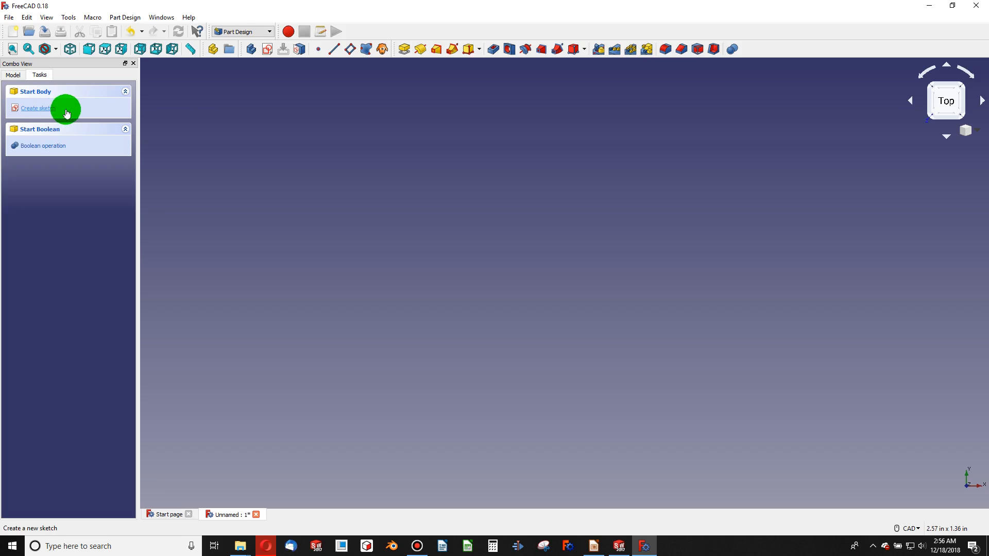
left_click(42, 112)
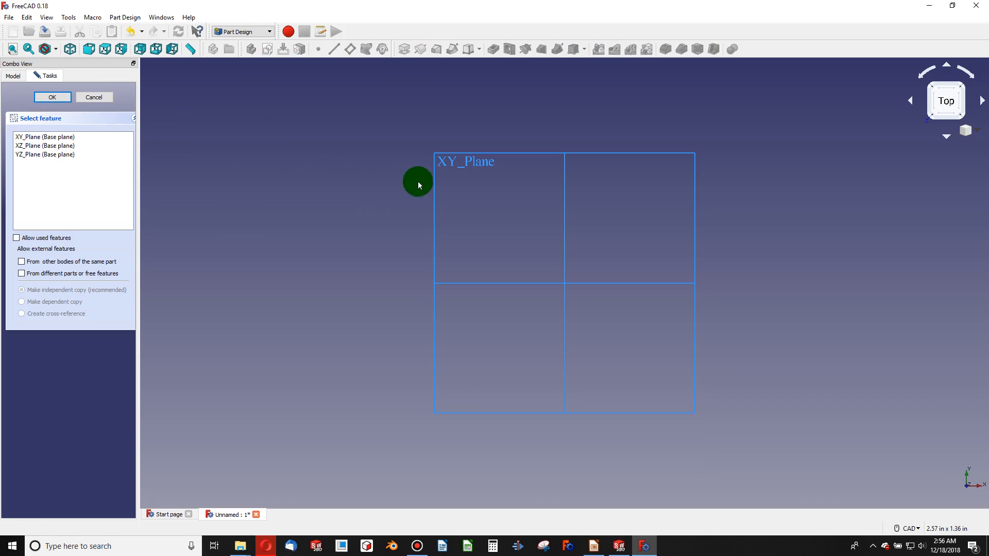
left_click(467, 183)
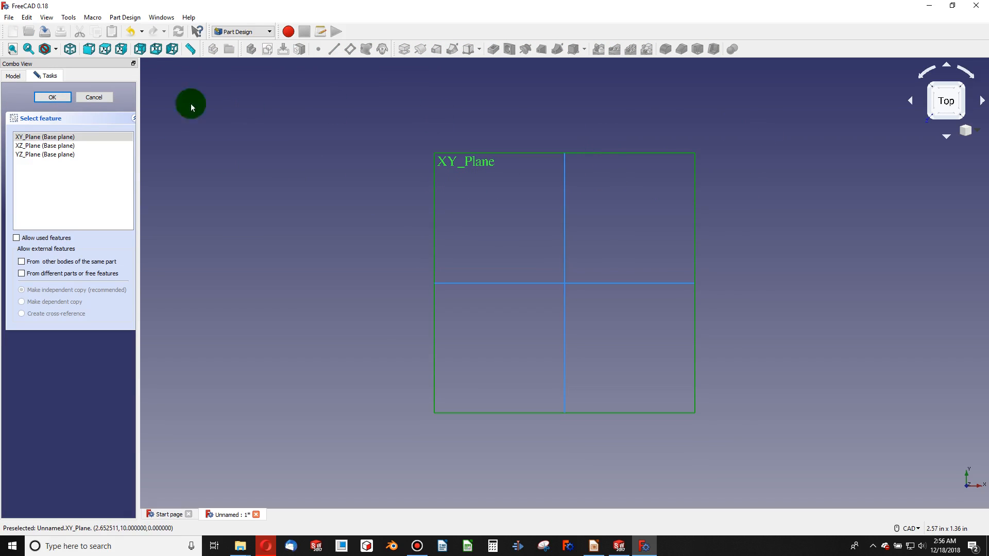
left_click(56, 96)
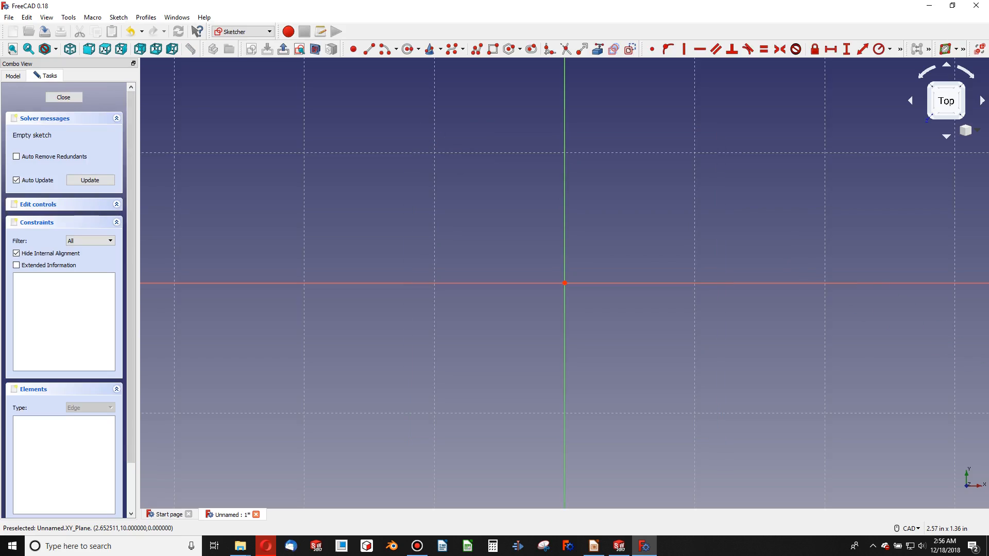
Step: Sketch a circle centred on the origin with a radius of about 3.35 in
scroll(690, 311, "down", 10)
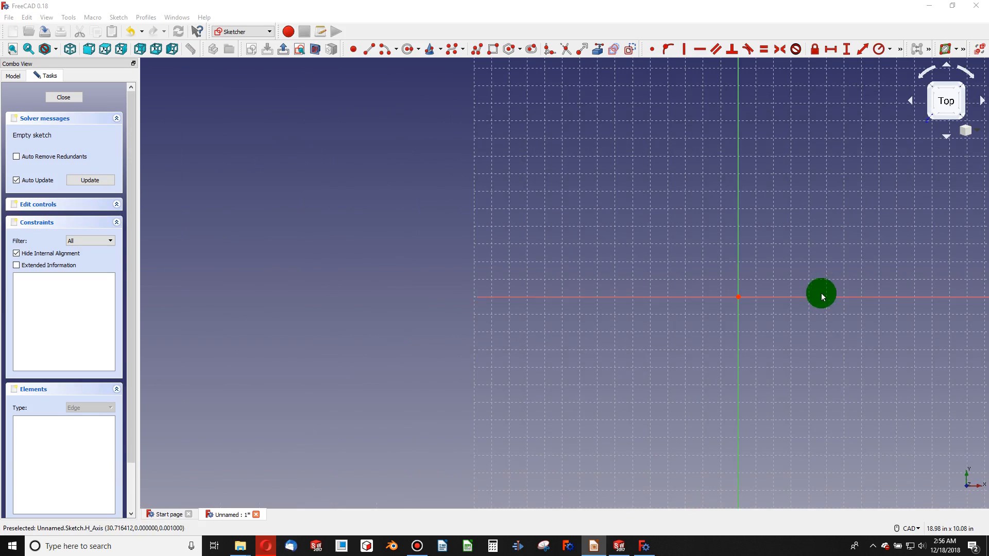
scroll(771, 282, "up", 3)
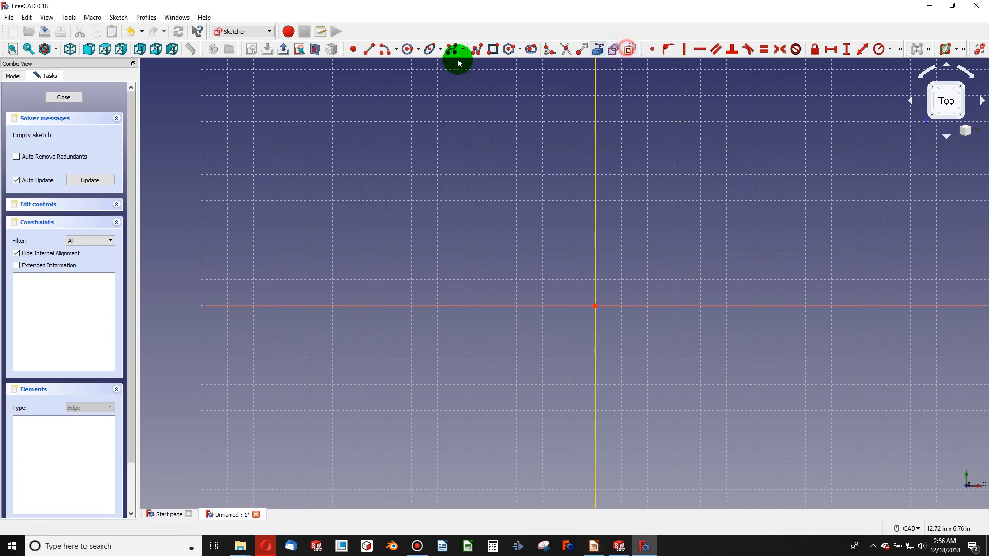
left_click(406, 50)
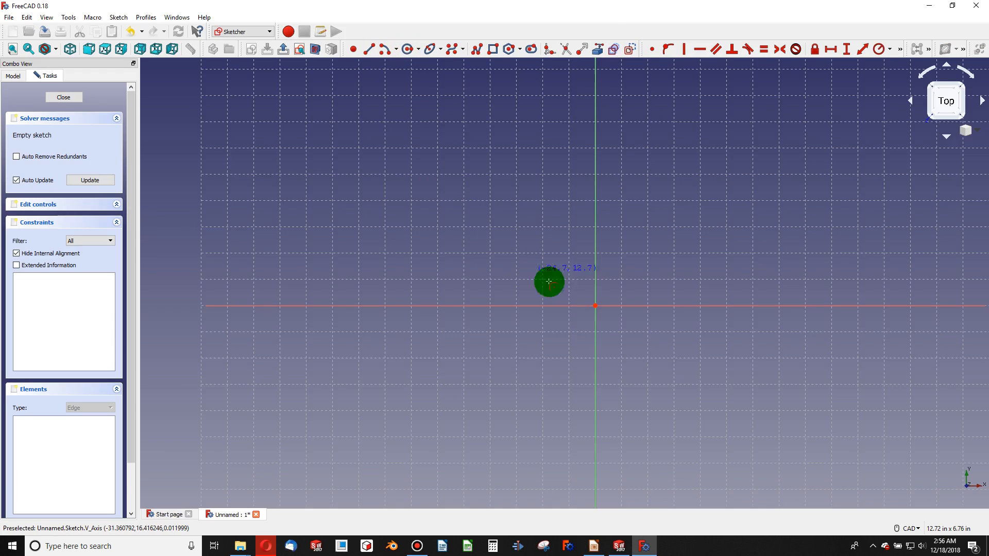
left_click(595, 306)
left_click(795, 206)
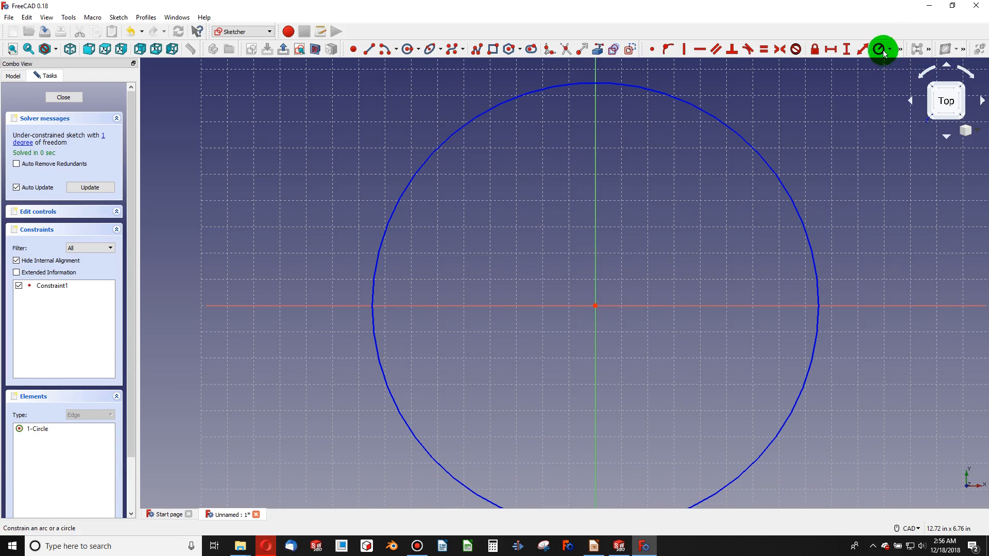
Step: Constrain the circle's radius to 4 in
left_click(805, 223)
key("shift+r")
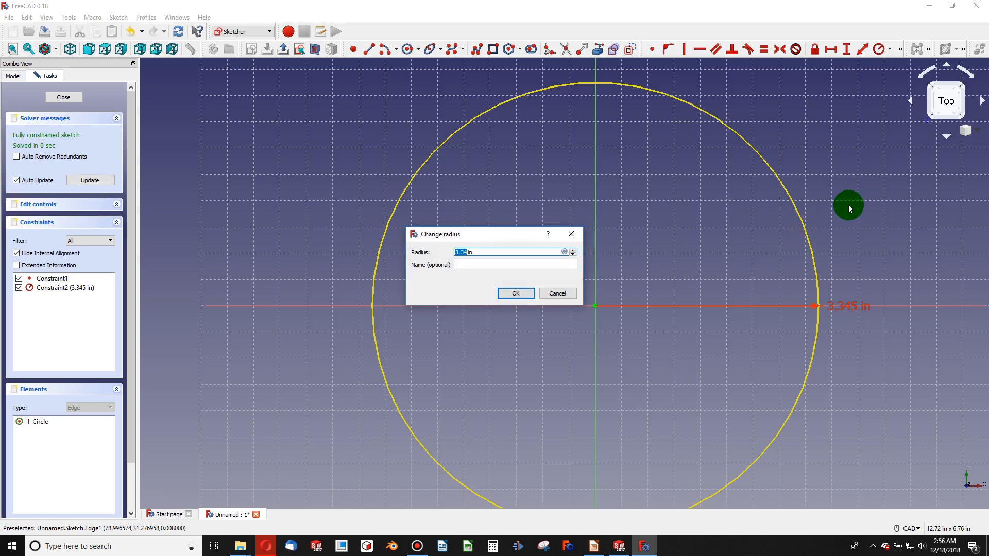
type("4")
key("Return")
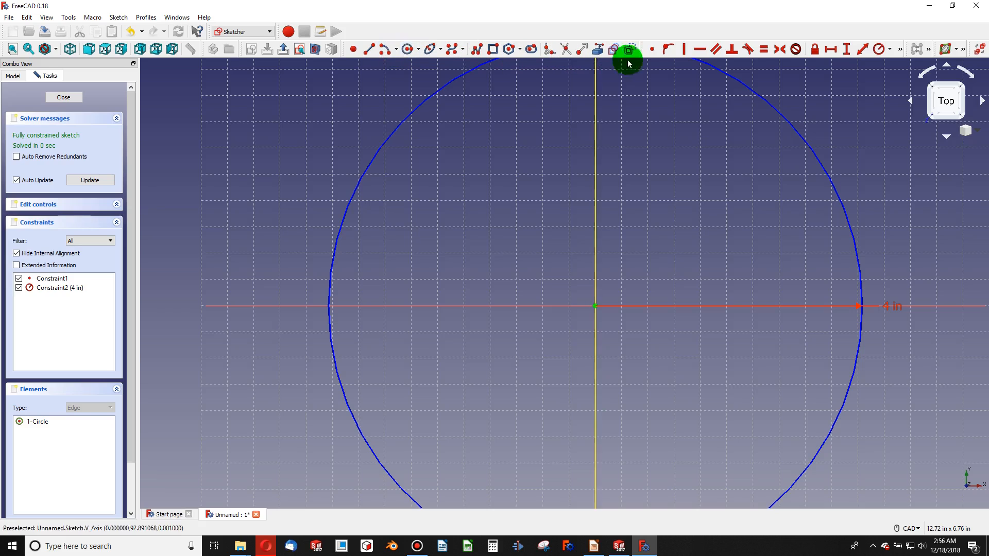
left_click(386, 49)
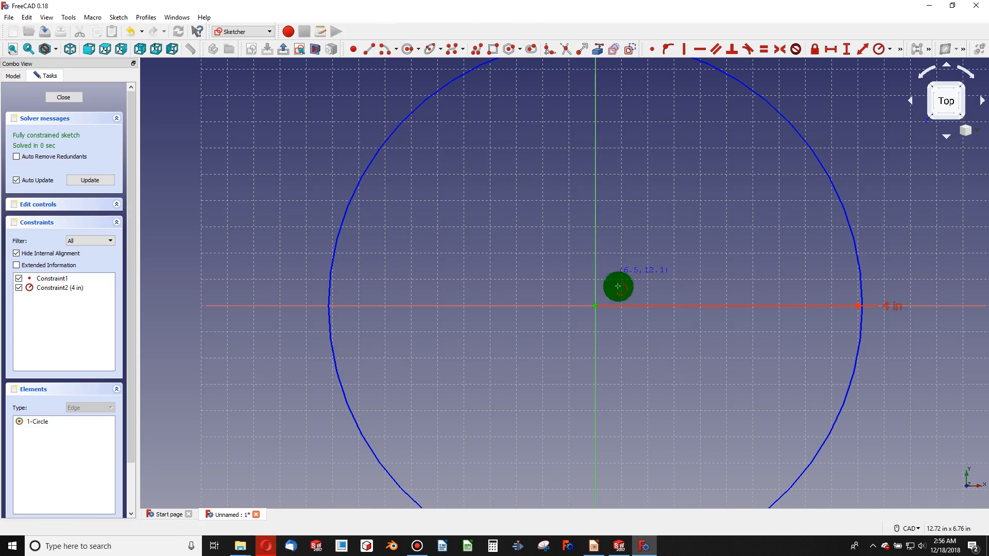
left_click(656, 330)
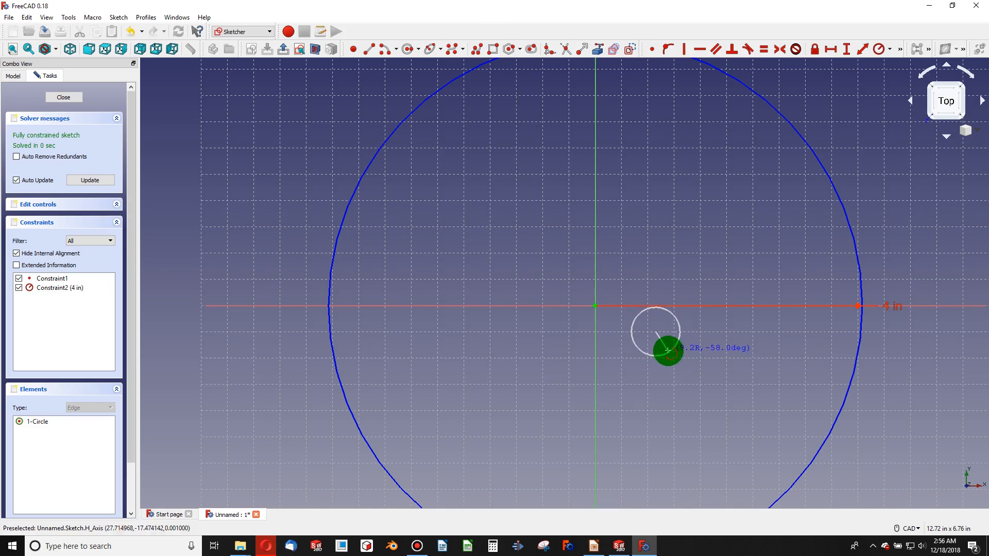
key("Escape")
Step: Sketch an arc bulging toward the vertical axis in the circle's lower-right quadrant, with its upper end just below the horizontal axis
left_click(376, 49)
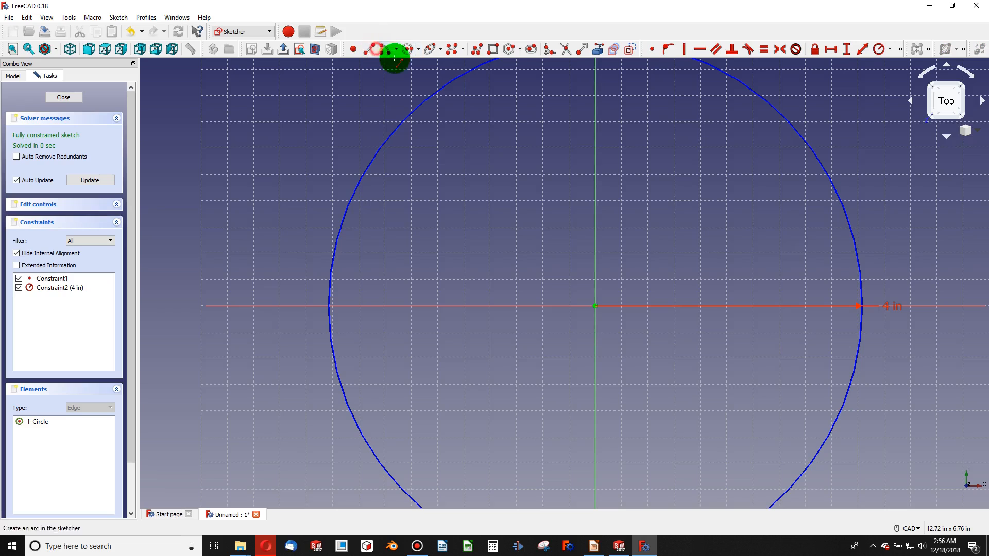
left_click(770, 359)
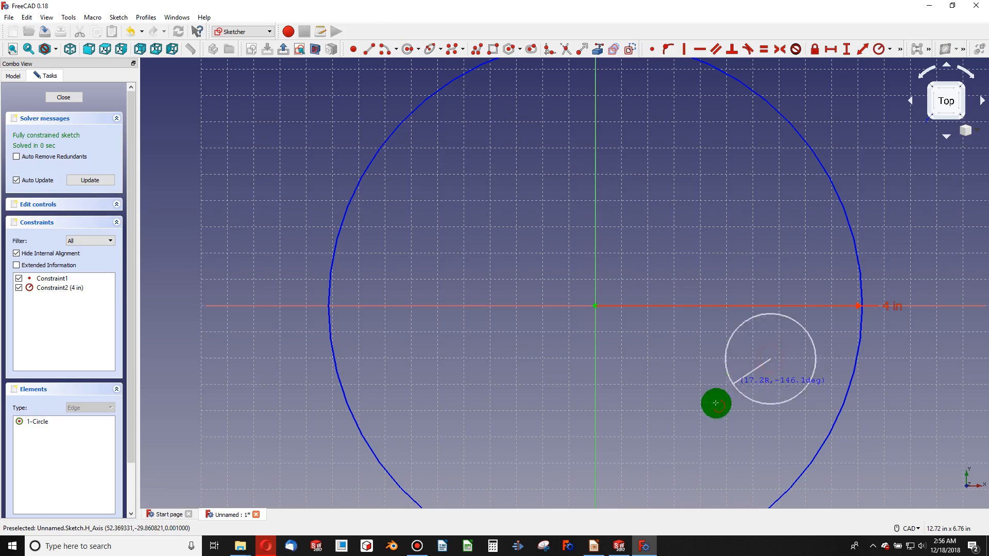
left_click(681, 429)
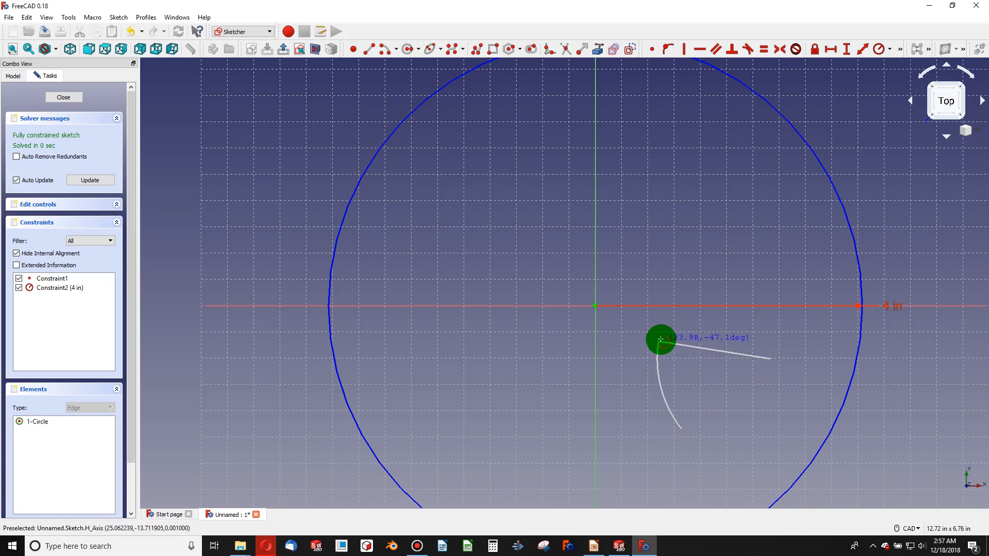
left_click(659, 340)
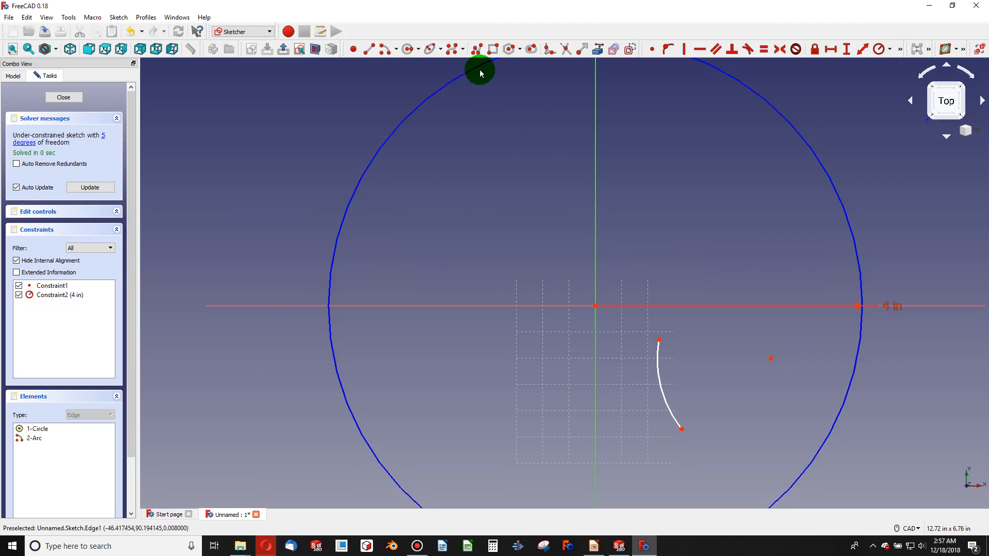
Step: Constrain the vertical distance between the origin and the arc's upper endpoint to 0.25 in
left_click(848, 49)
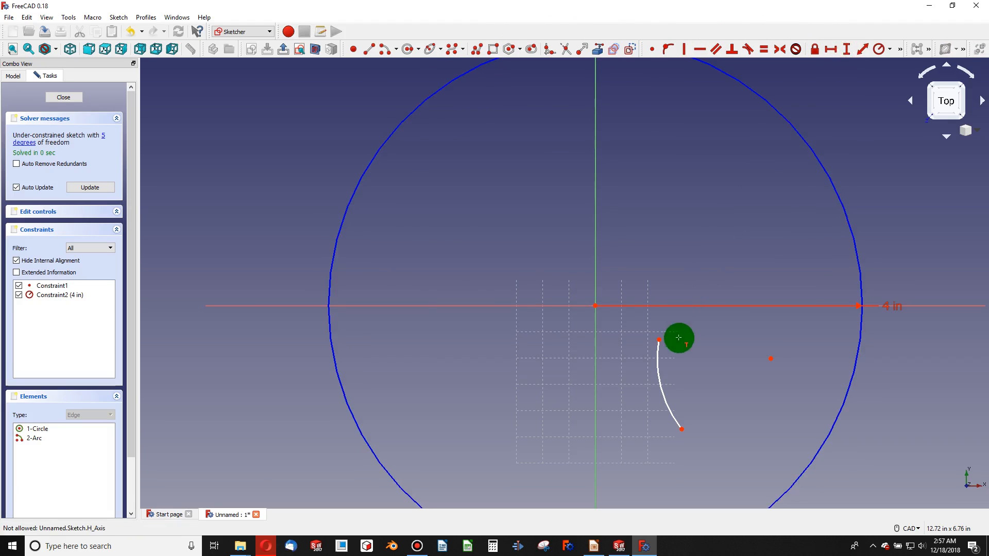
left_click(662, 340)
left_click(584, 287)
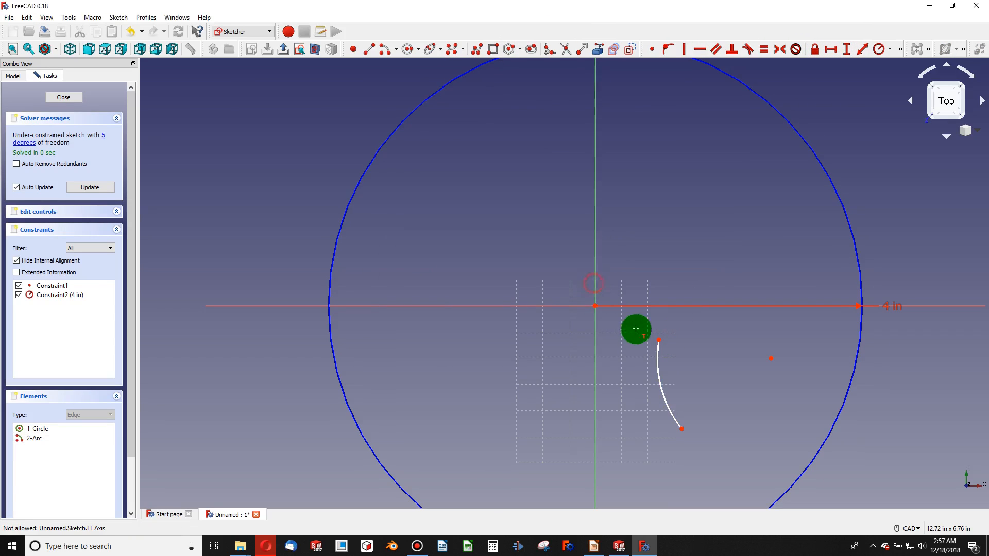
left_click(659, 339)
left_click(595, 306)
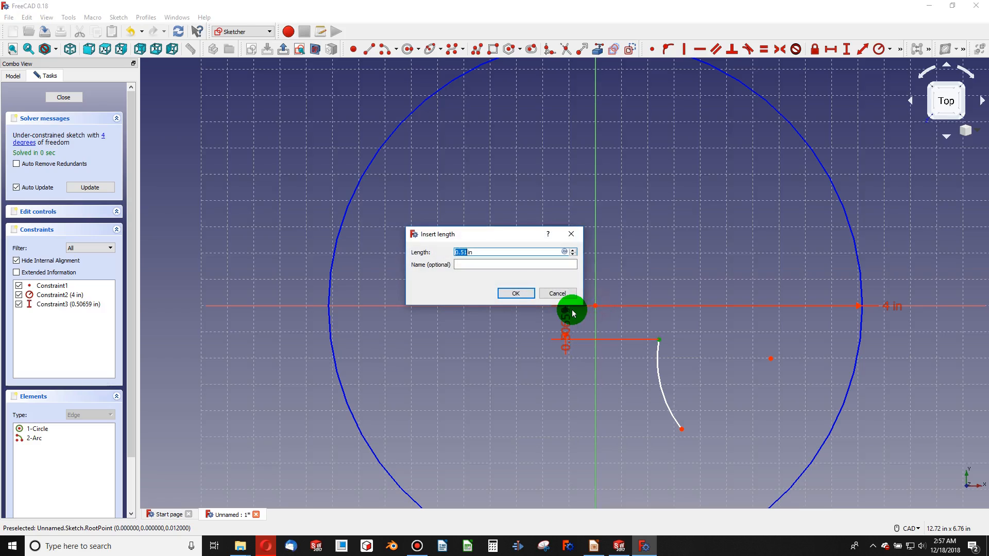
type("0.25")
key("Return")
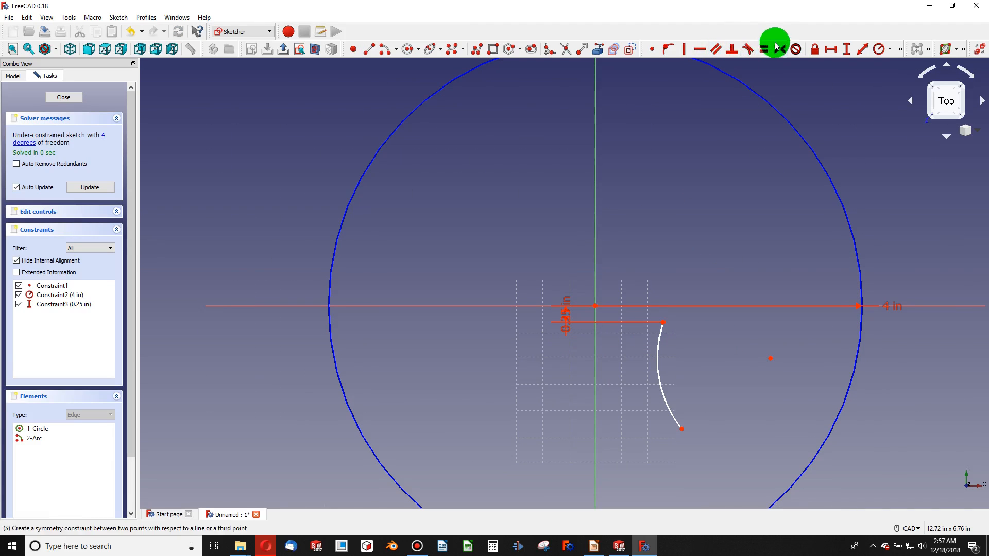
key("Escape")
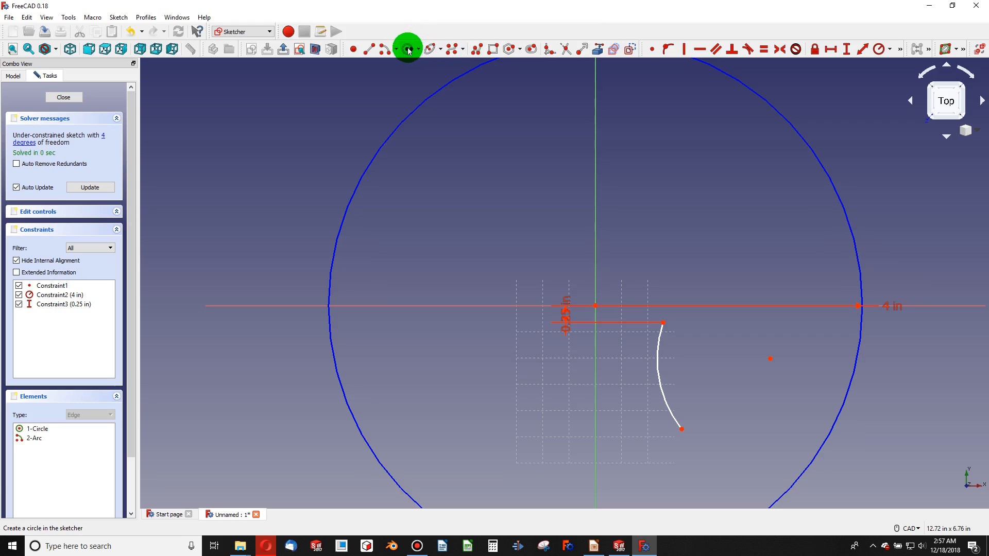
Step: Sketch a second, slightly larger arc sharing the first arc's centre, with its upper end level with the first arc's
left_click(389, 51)
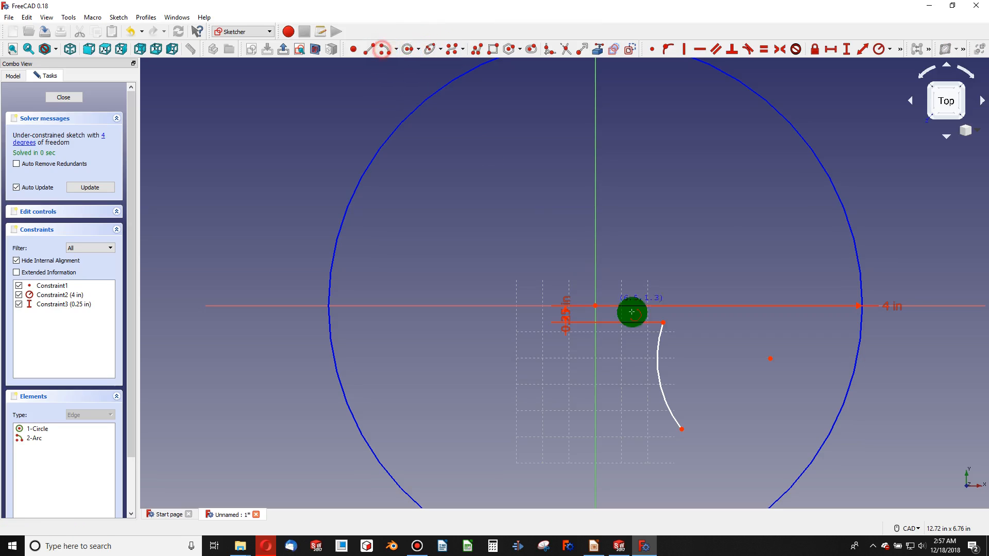
left_click(770, 358)
left_click(641, 365)
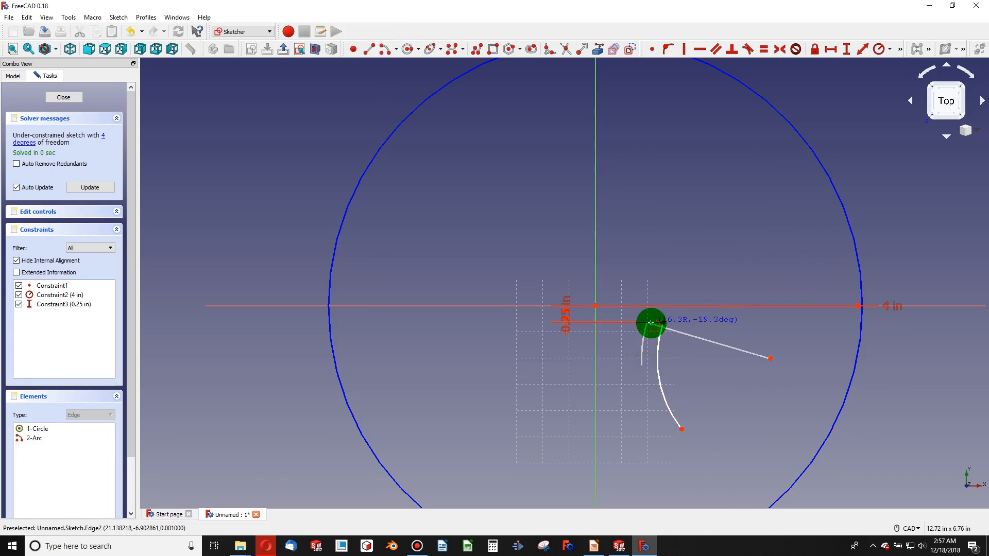
left_click(647, 323)
key("Escape")
Step: Constrain the two arcs' upper endpoints horizontally and extend the outer arc's lower end beyond the inner arc's
left_click(647, 324)
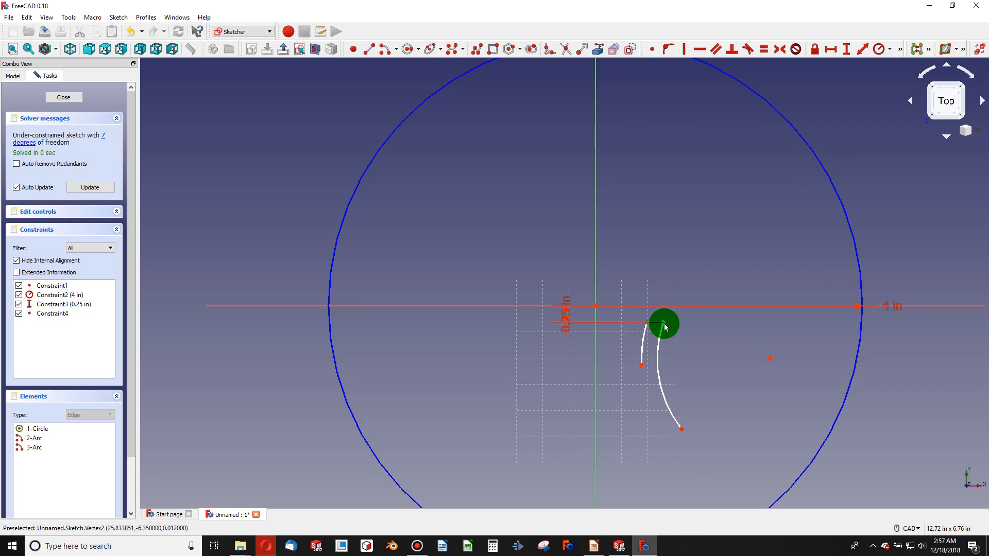
left_click(663, 324)
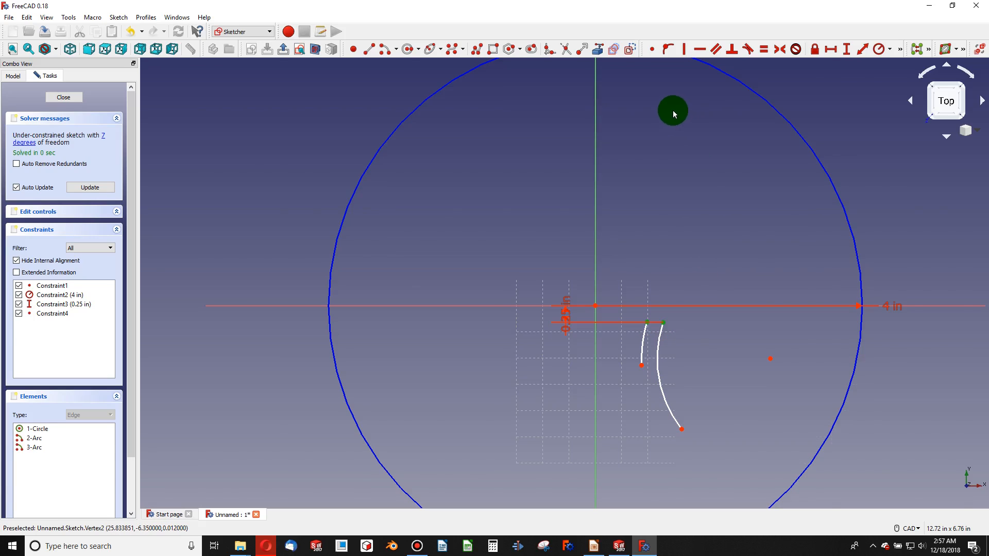
key("h")
left_click_drag(644, 366, 709, 474)
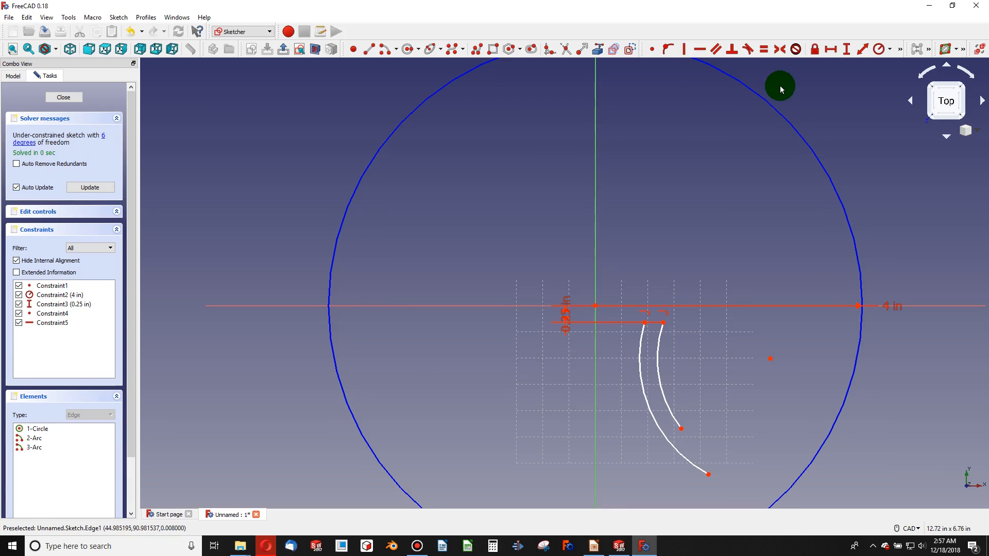
Step: Constrain the horizontal distance between the two arcs' upper endpoints to 0.0625 in
left_click(831, 51)
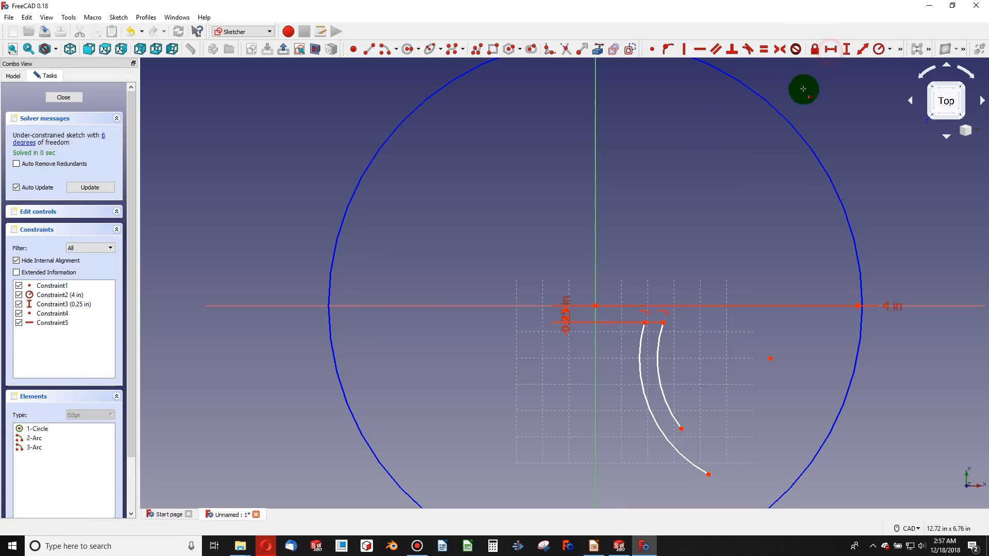
left_click(664, 322)
left_click(647, 323)
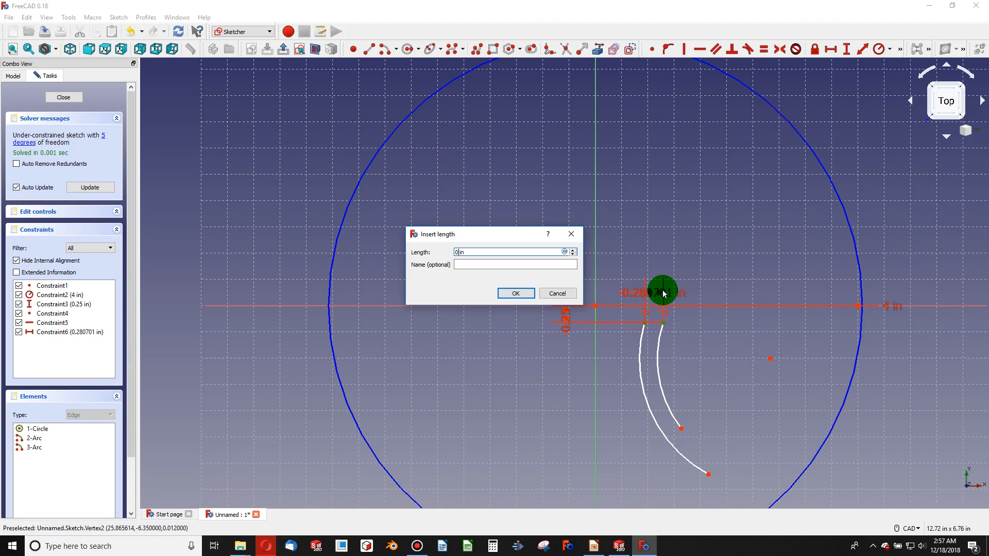
type("0.0625")
key("Return")
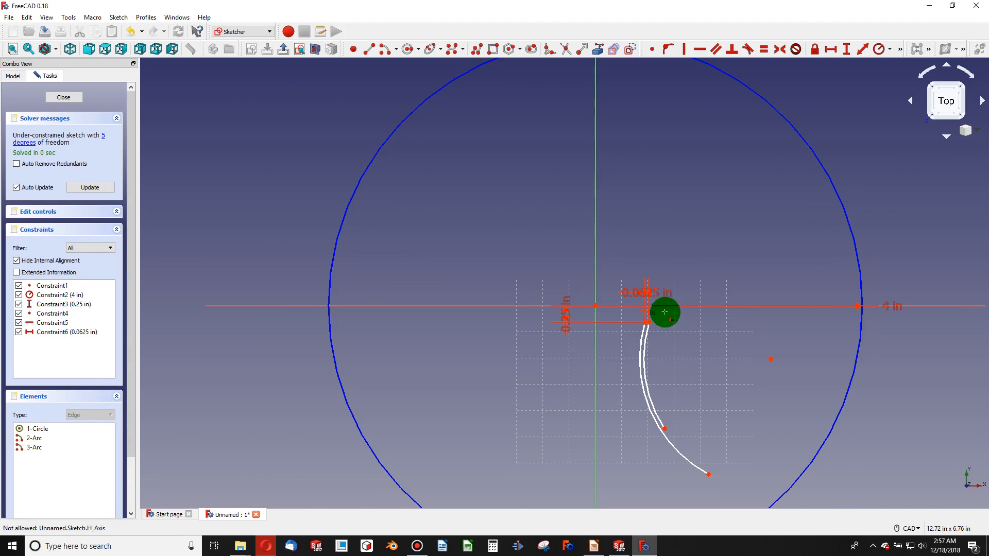
Step: Constrain the inner arc's lower endpoint to lie on the 4 in radius circle
left_click(664, 428)
left_click(826, 434)
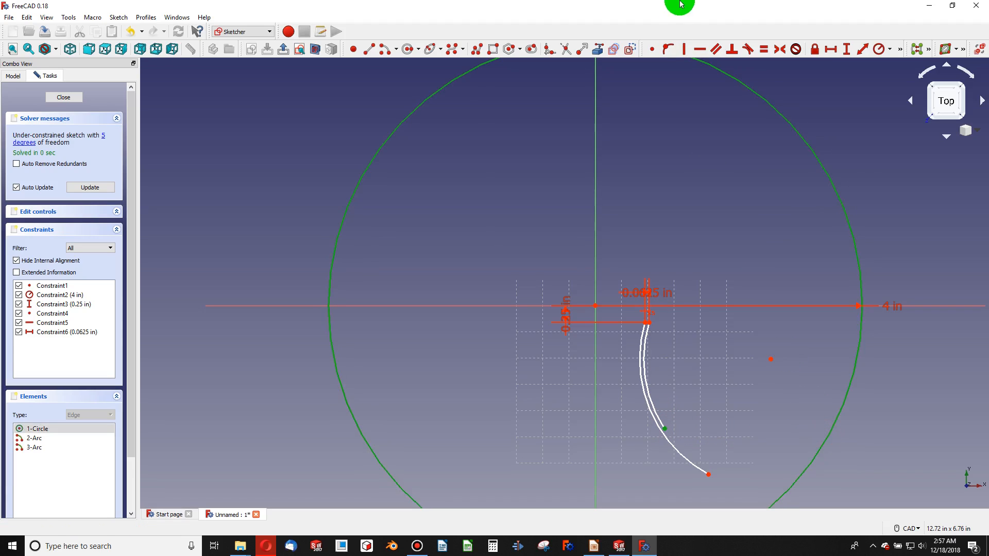
left_click(668, 49)
Step: Constrain the outer arc's lower endpoint to lie on the 4 in radius circle
scroll(697, 361, "down", 4)
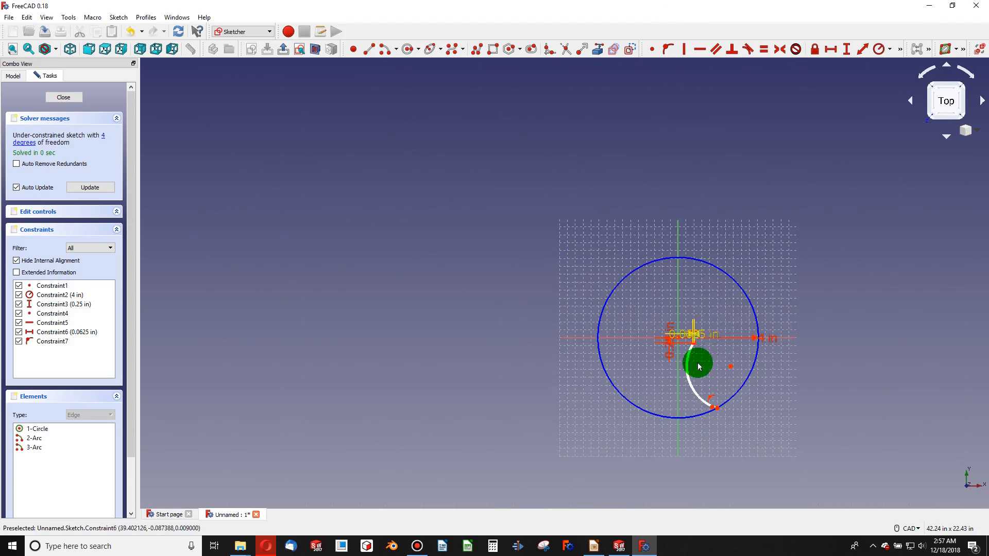
scroll(721, 401, "up", 3)
left_click(768, 431)
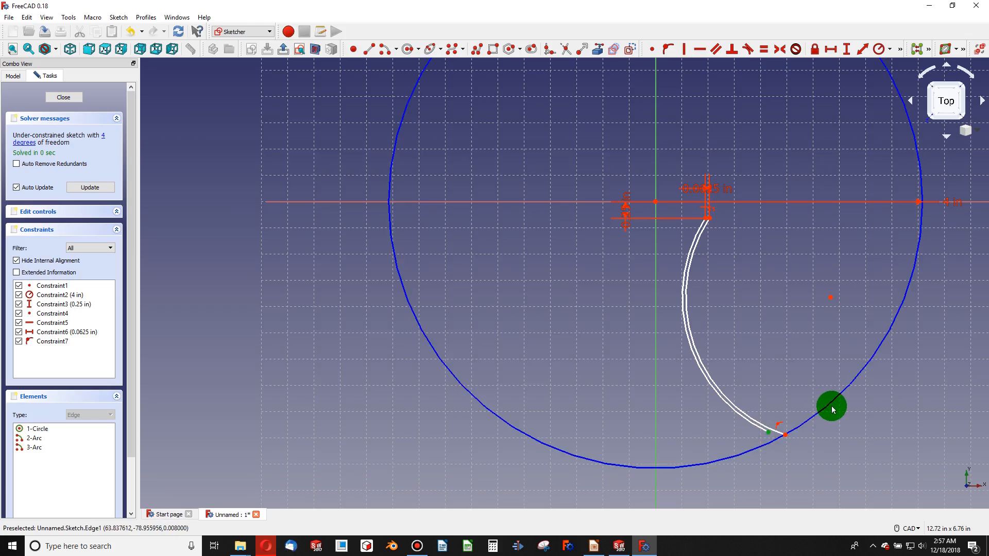
left_click(831, 407)
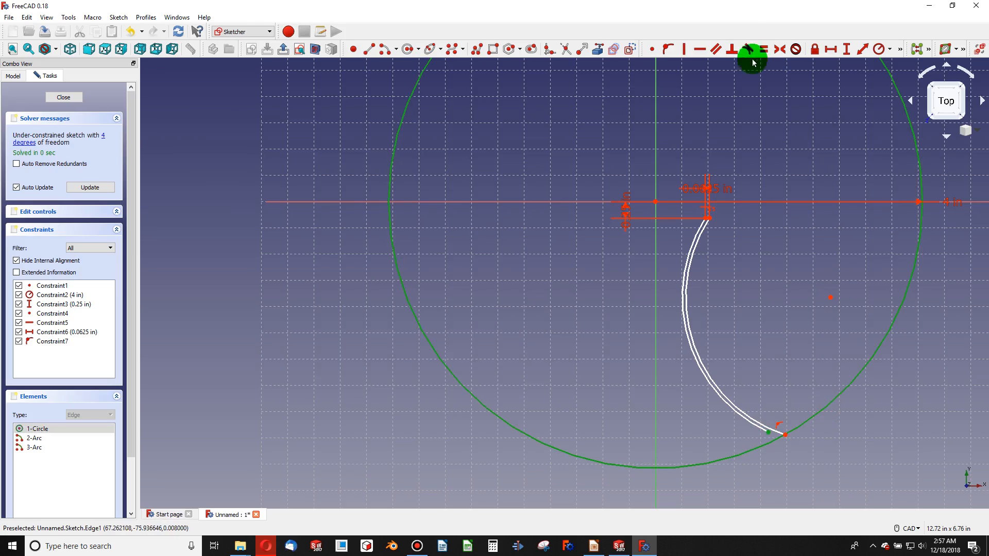
left_click(665, 50)
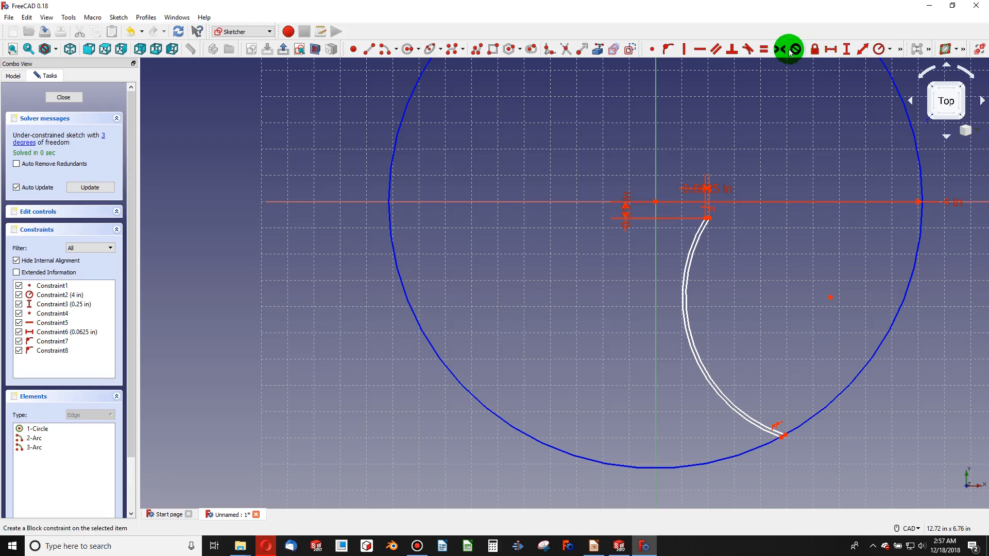
Step: Add a radius constraint of 4 in to the inner arc
left_click(877, 48)
left_click(689, 324)
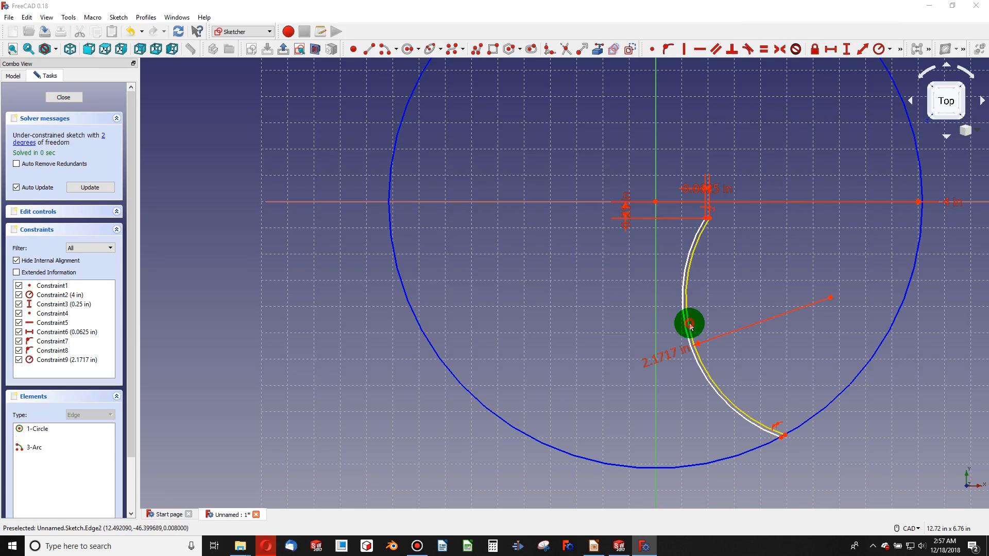
key("Return")
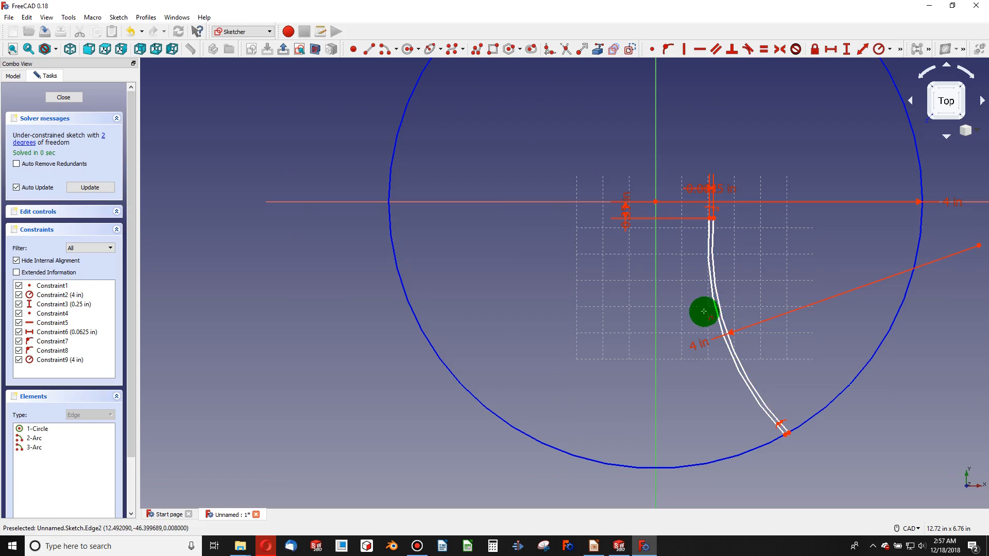
Step: Close the vane's upper end with a line joining the two arcs' upper endpoints
scroll(703, 309, "down", 3)
scroll(717, 366, "up", 2)
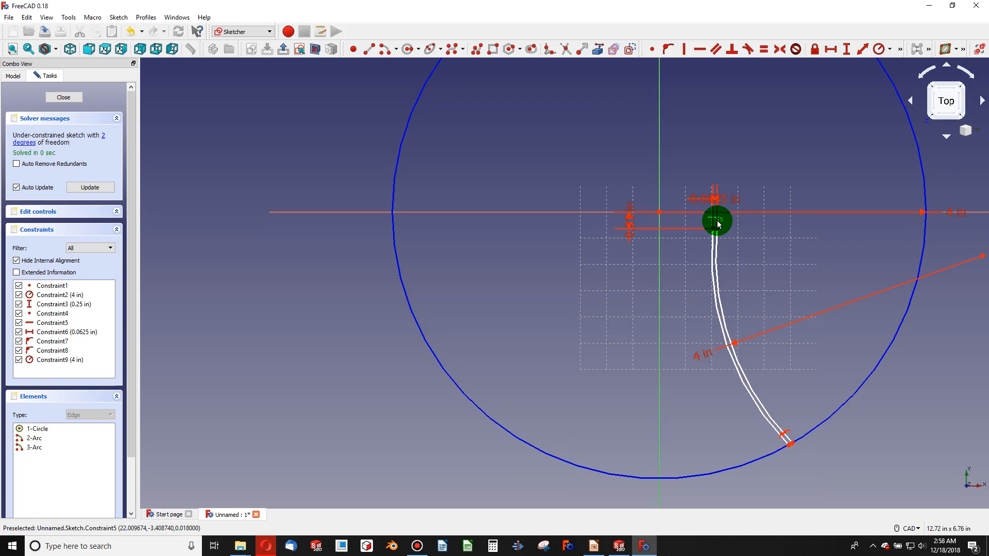
scroll(708, 215, "up", 3)
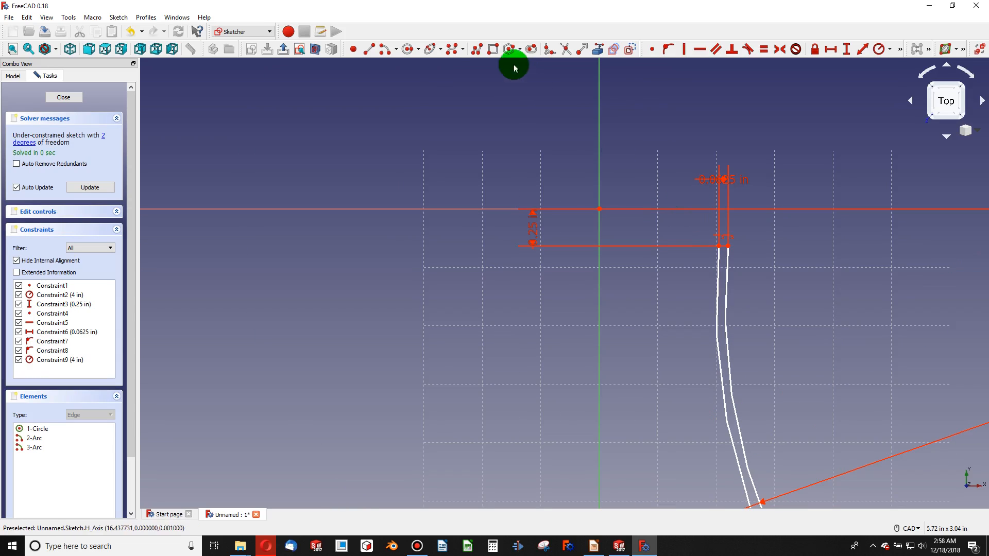
left_click(370, 50)
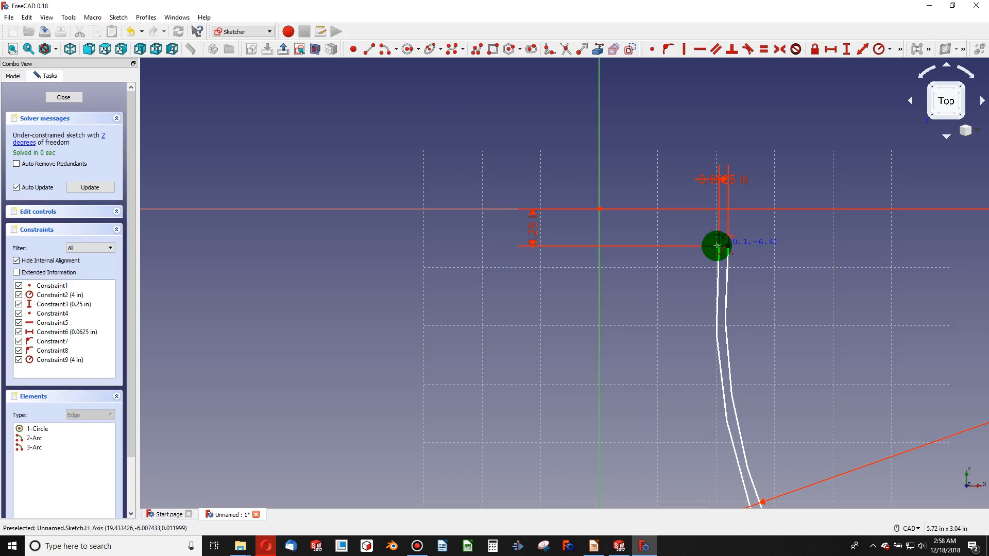
left_click(719, 247)
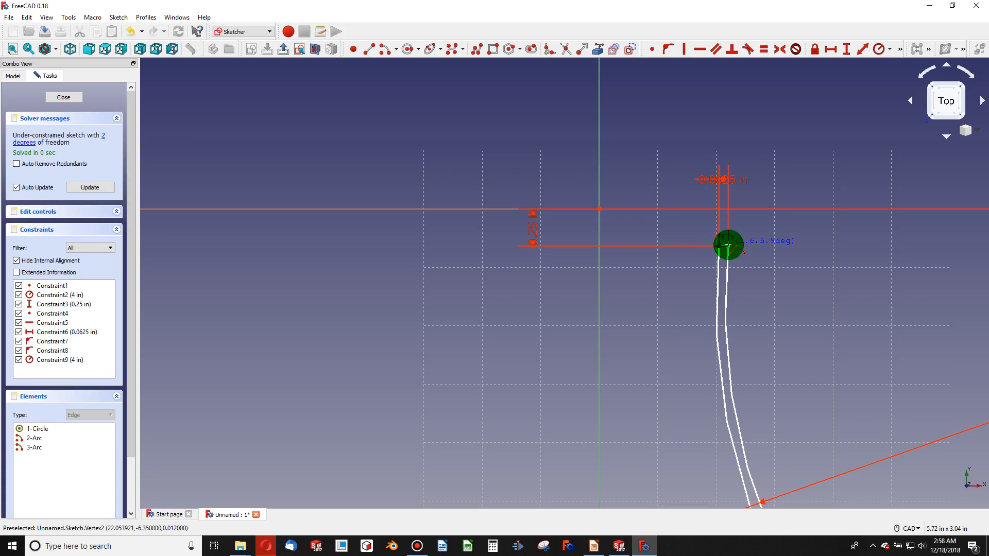
left_click(728, 244)
scroll(723, 249, "down", 2)
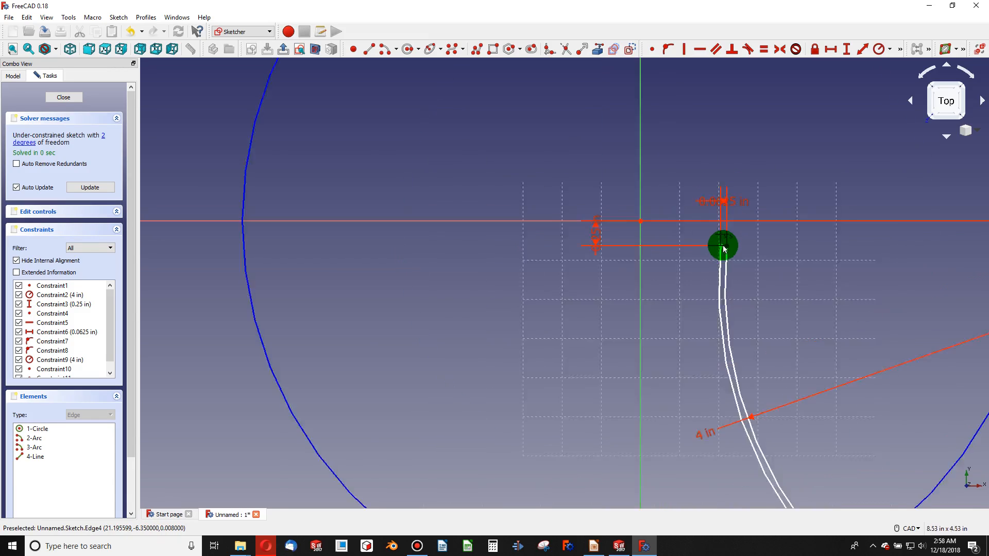
Step: Constrain the horizontal distance between the origin and the outer arc's upper endpoint to 0.75 in
scroll(723, 249, "up", 2)
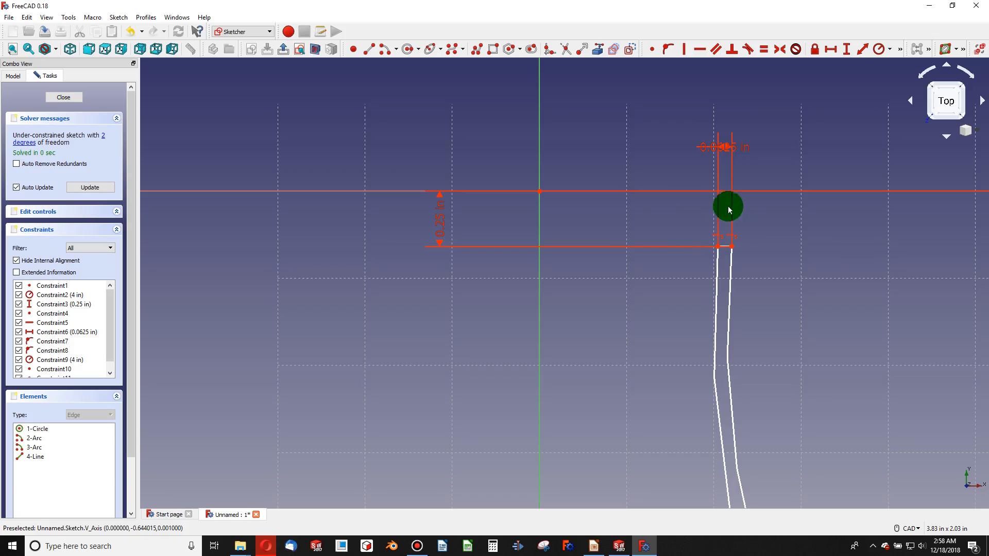
left_click(730, 286)
left_click(764, 273)
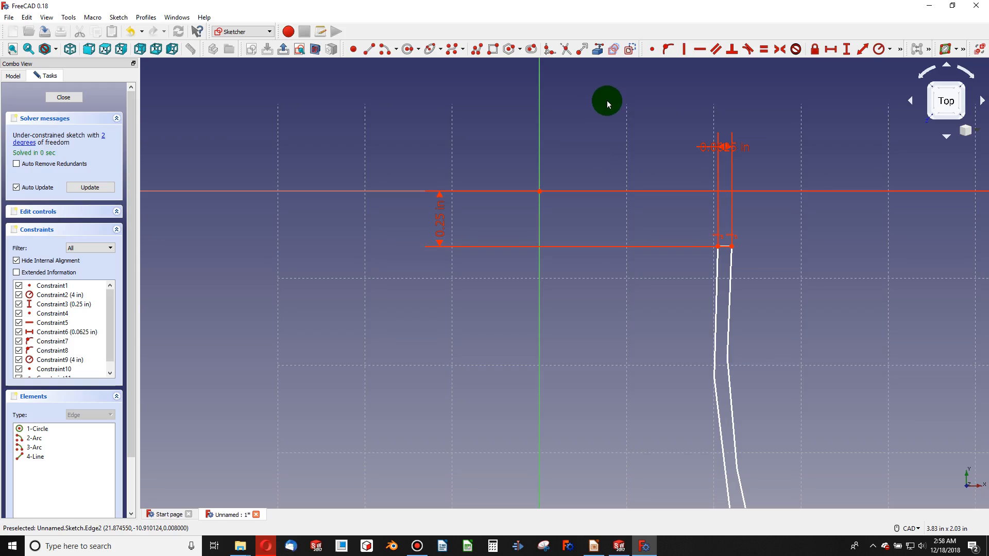
left_click(829, 48)
left_click(718, 246)
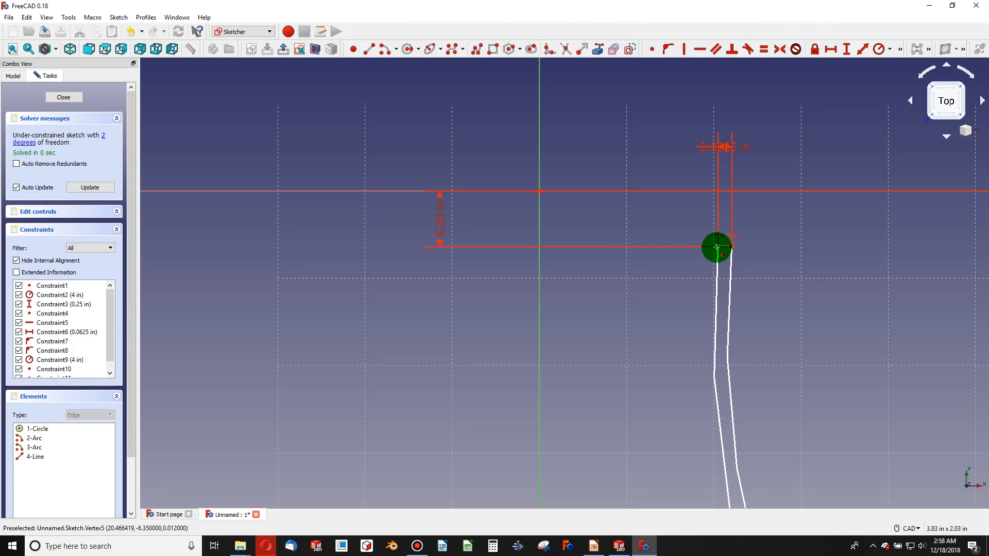
left_click(540, 191)
type("0.75")
key("Return")
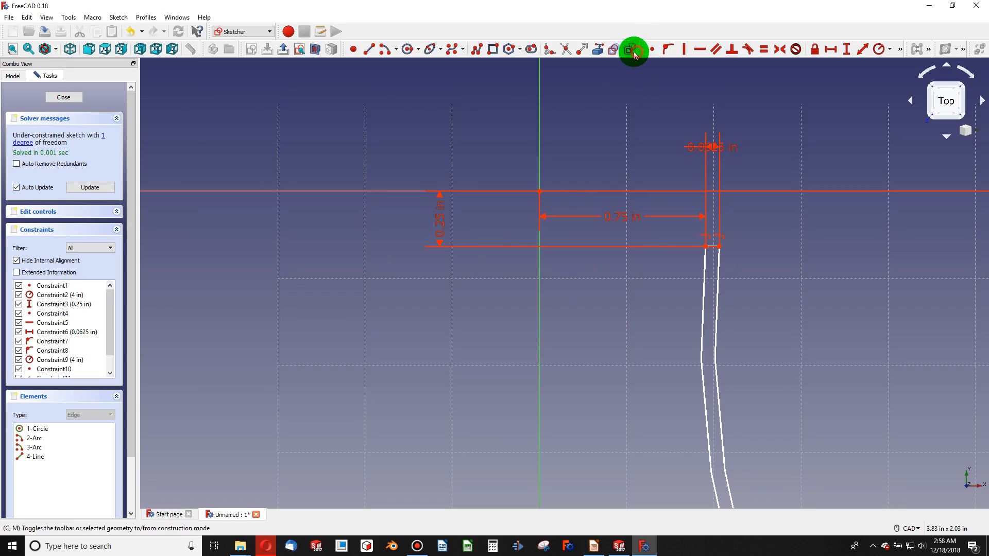
Step: Add a vertical construction line upward from the outer arc's upper endpoint, with its free end constrained horizontally to the origin
left_click(706, 247)
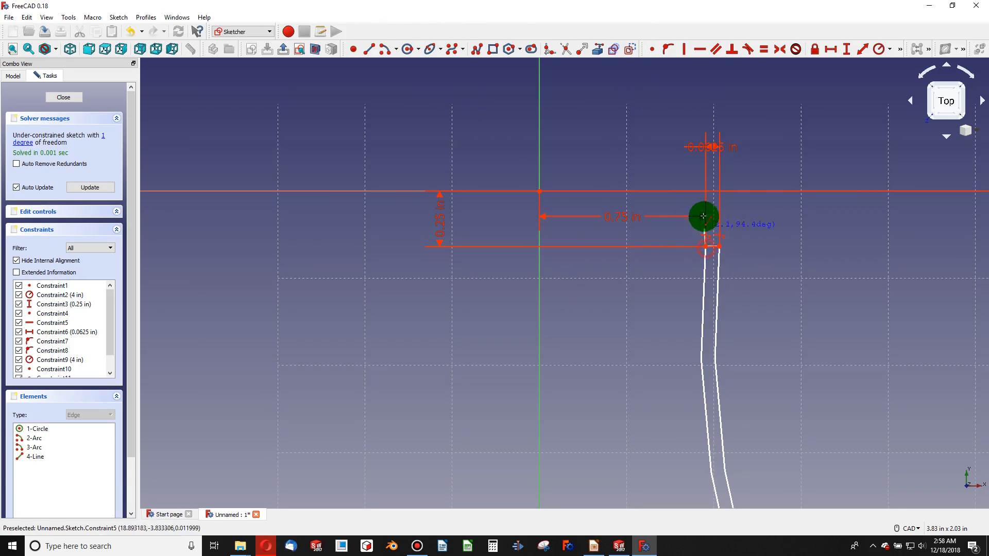
left_click(705, 177)
left_click(707, 177)
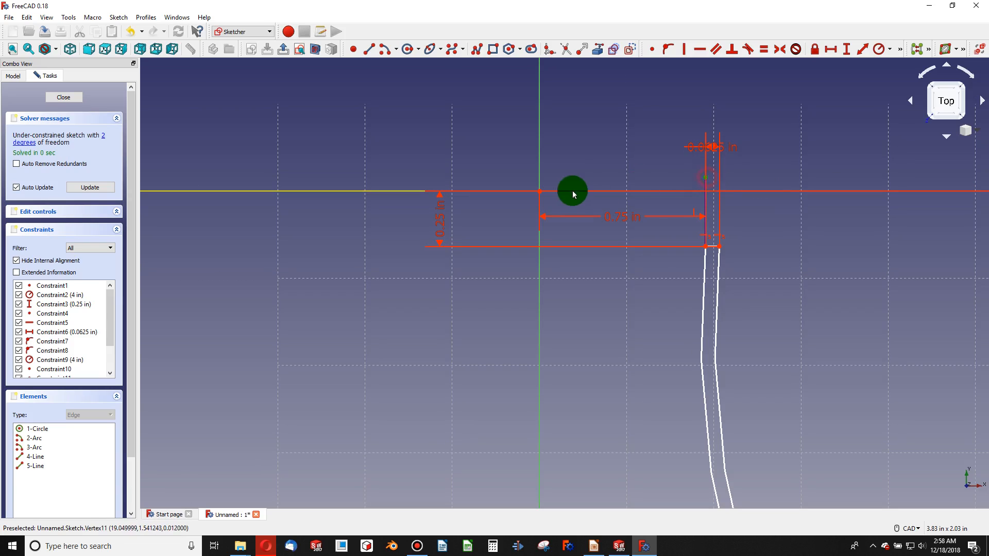
left_click(540, 192)
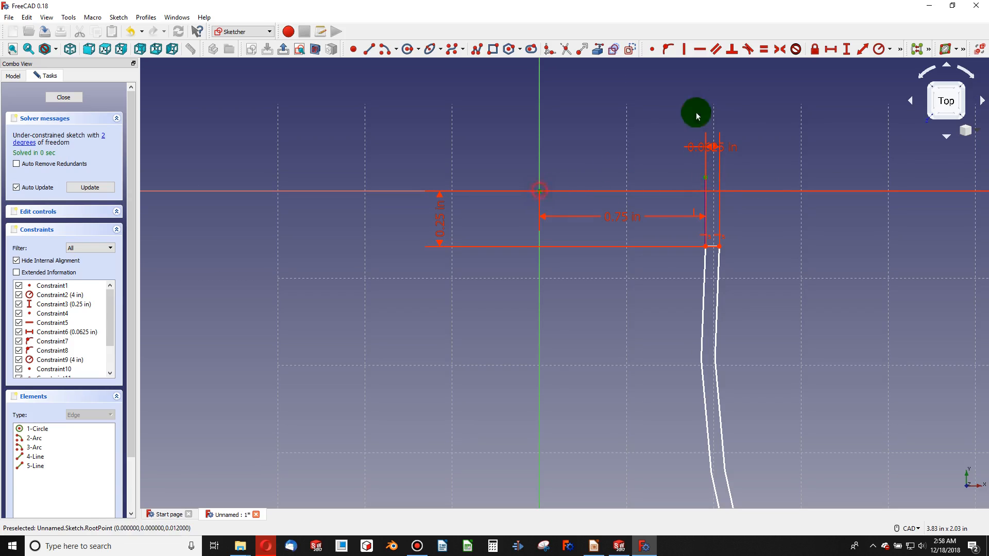
left_click(696, 49)
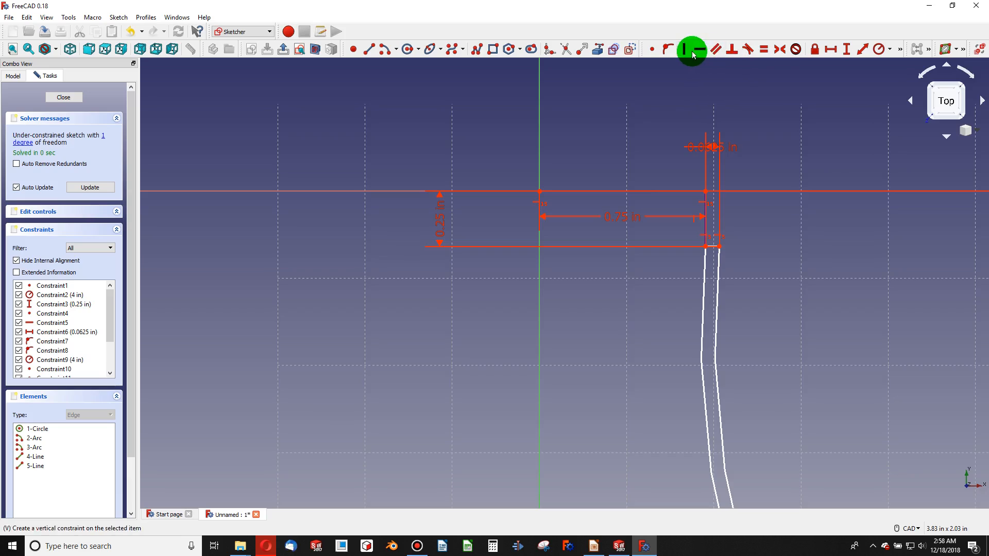
Step: Constrain the vertical construction line tangent to the outer arc
left_click(706, 213)
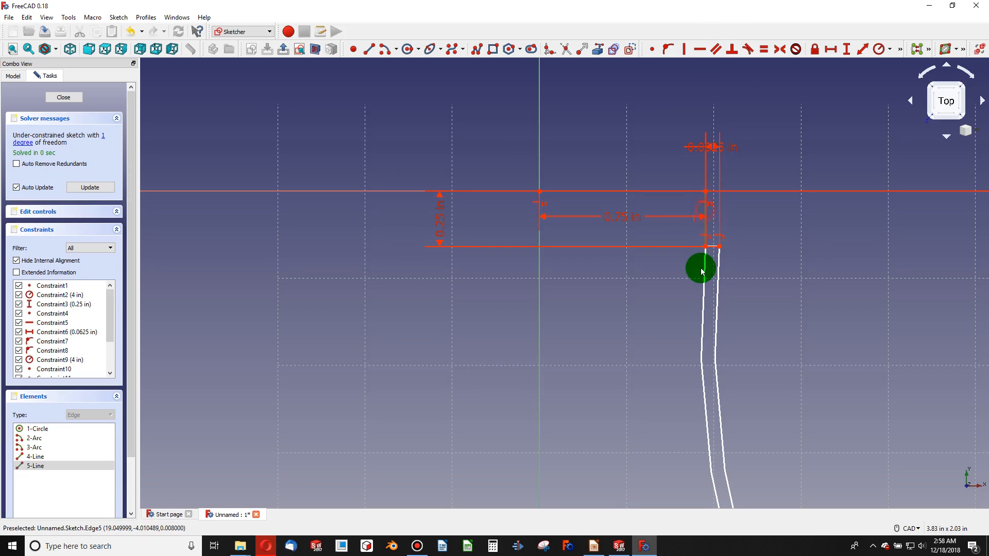
left_click(705, 278)
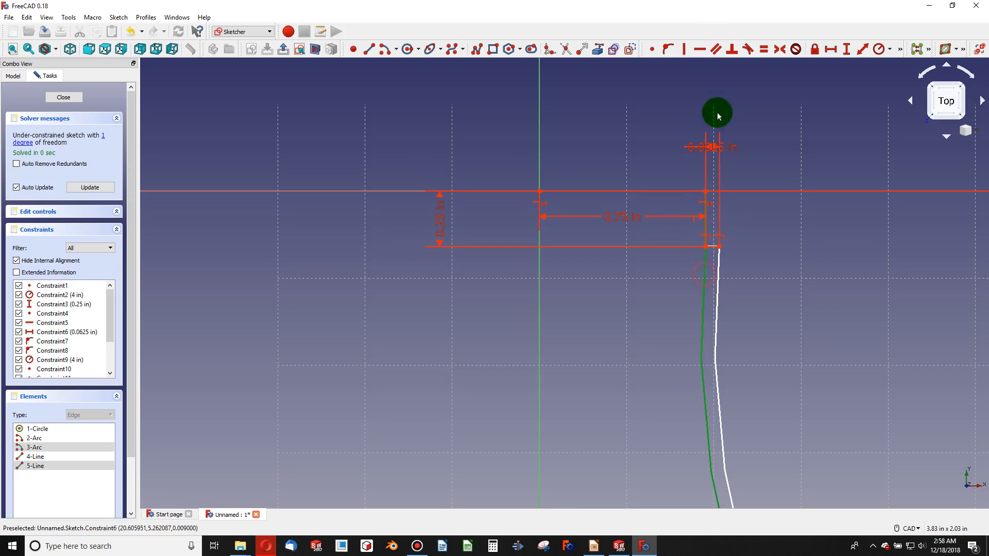
left_click(748, 49)
left_click(594, 285)
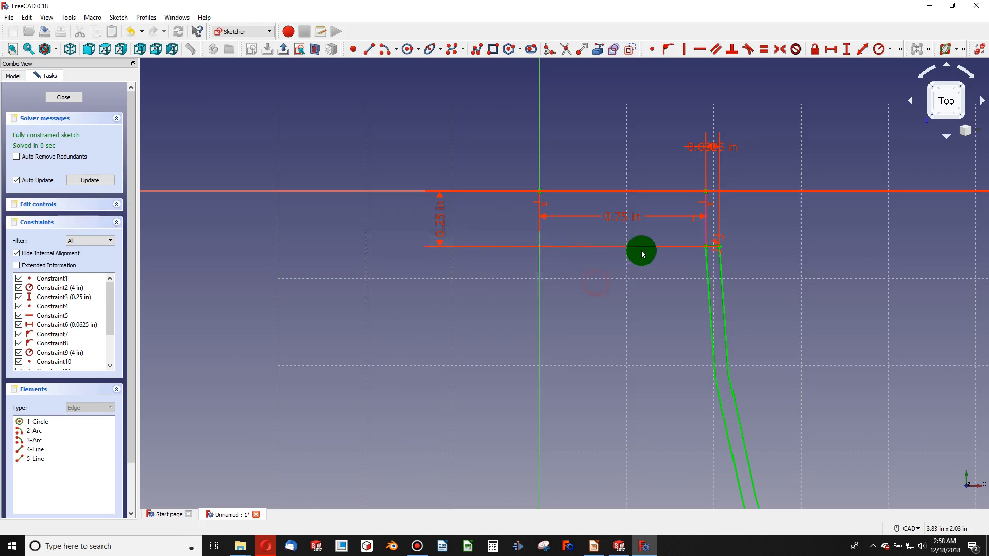
Step: Delete the horizontal constraint between the origin and the construction line's upper endpoint, and move that endpoint above the horizontal axis
scroll(640, 251, "down", 8)
scroll(646, 328, "up", 2)
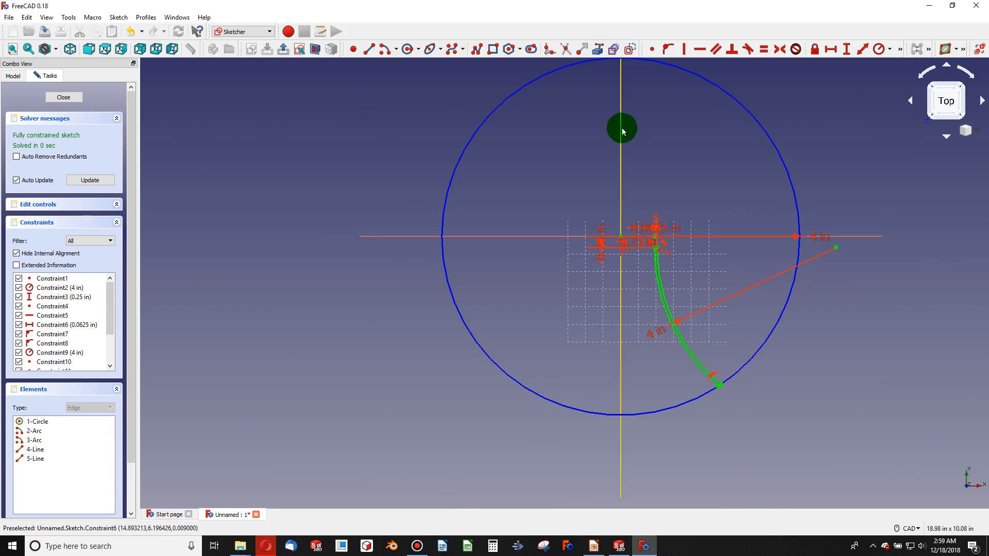
scroll(621, 128, "up", 2)
scroll(666, 288, "up", 8)
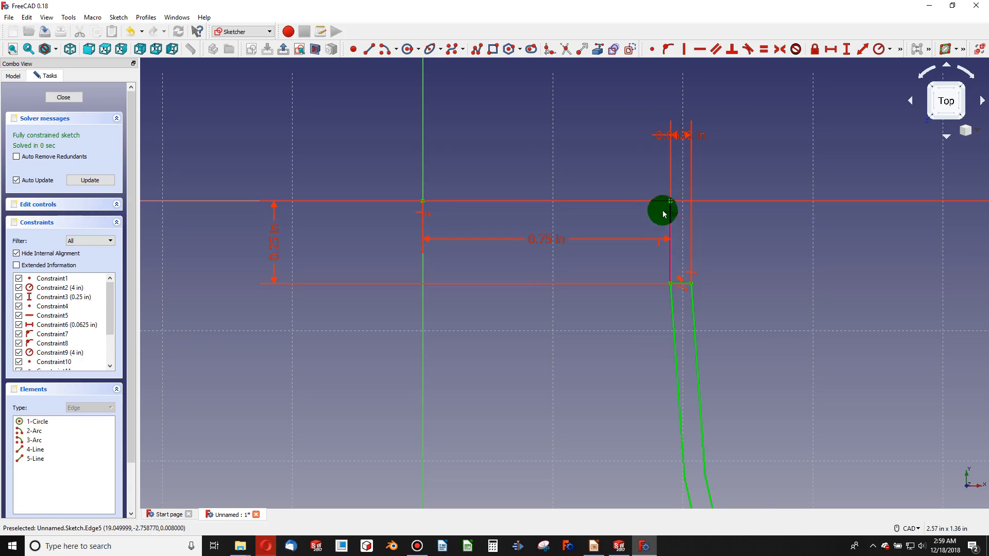
left_click(420, 215)
key("Delete")
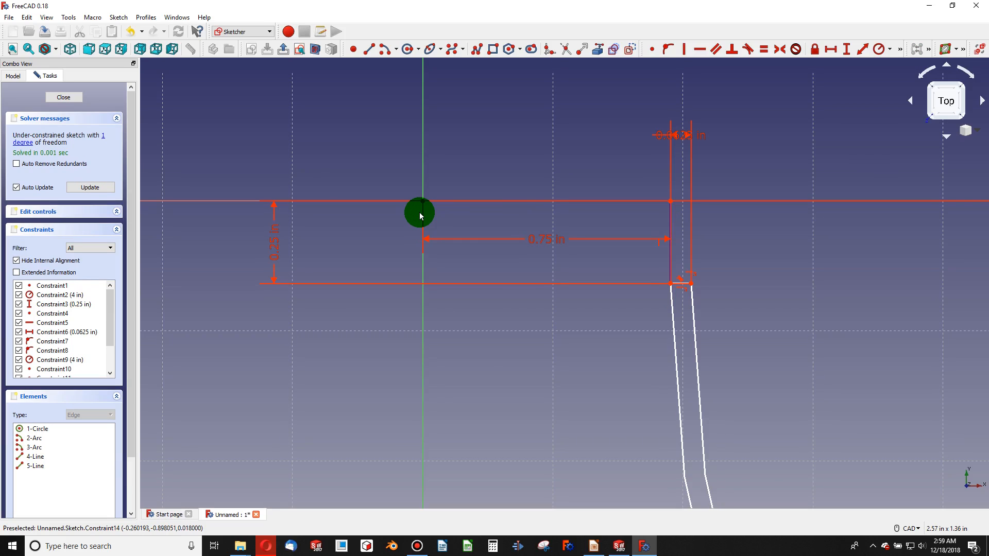
mouse_move(670, 201)
left_mouse_down()
mouse_move(671, 155)
mouse_move(669, 183)
left_mouse_up()
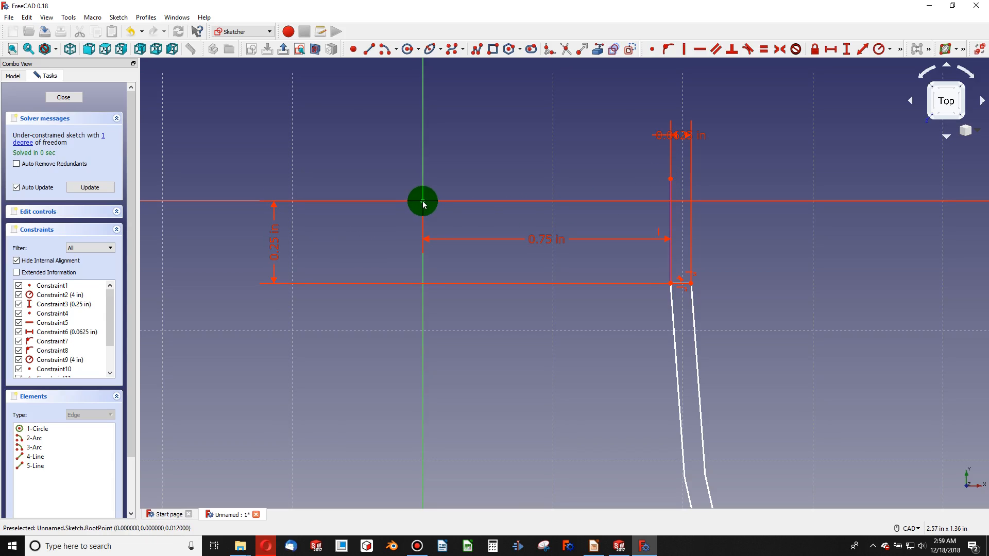
Step: Reapply the horizontal constraint between the construction line's upper endpoint and the origin
left_click(695, 54)
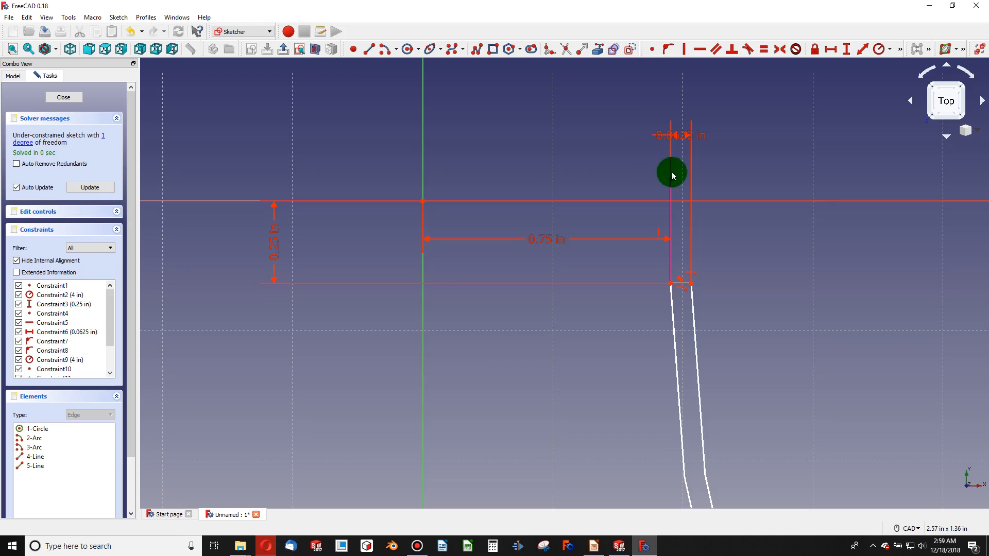
left_click(422, 202)
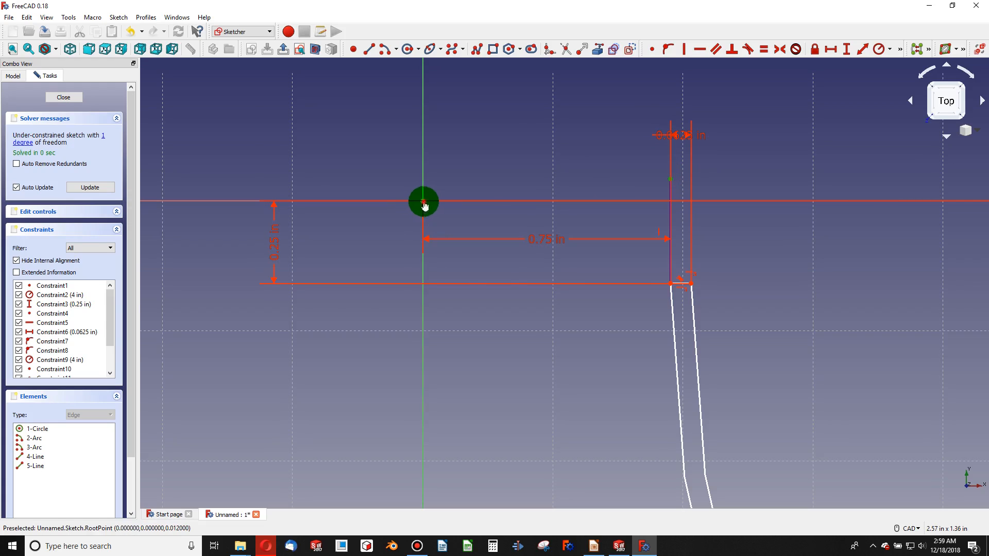
left_click(714, 49)
Step: Close the vane sketch and return to the part model
scroll(612, 132, "down", 5)
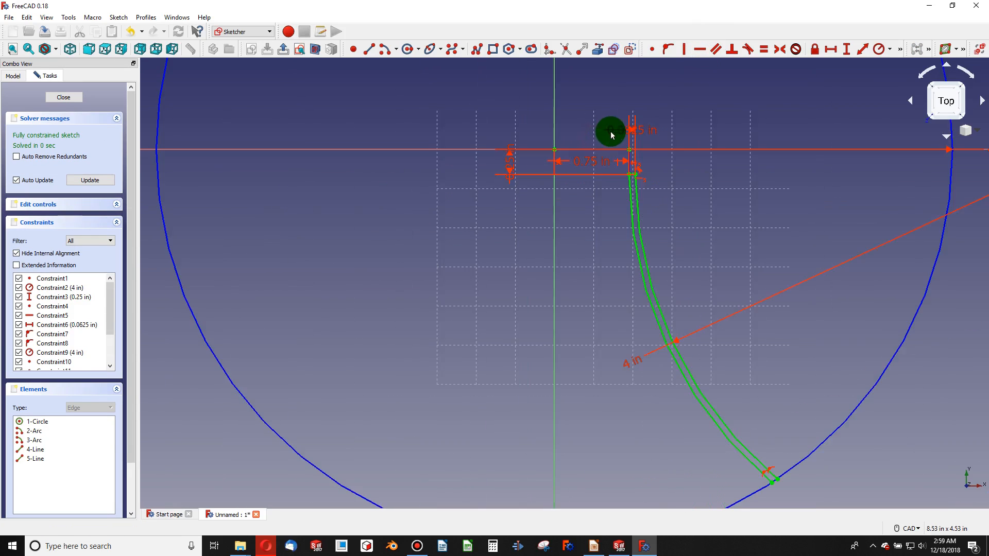
scroll(601, 234, "down", 5)
scroll(592, 241, "up", 5)
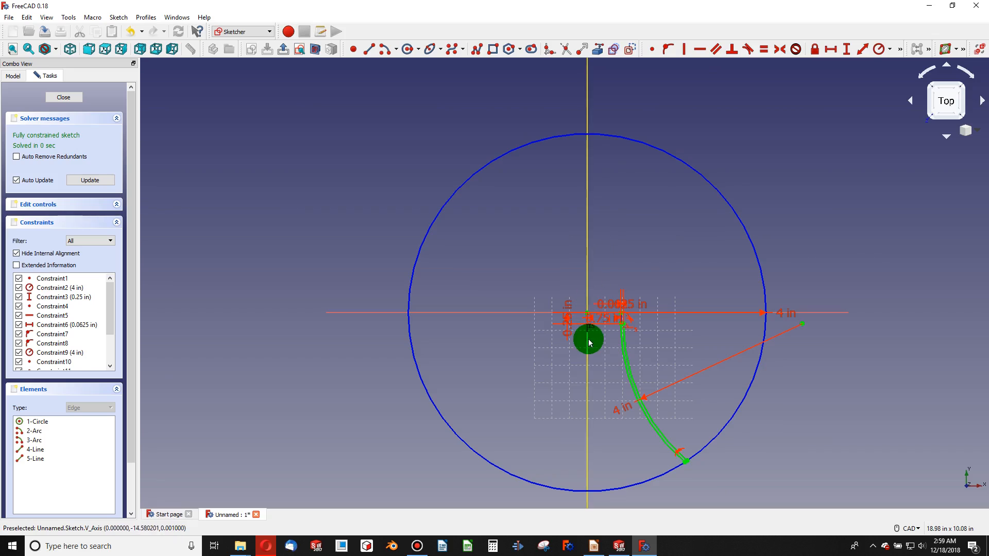
scroll(591, 343, "up", 2)
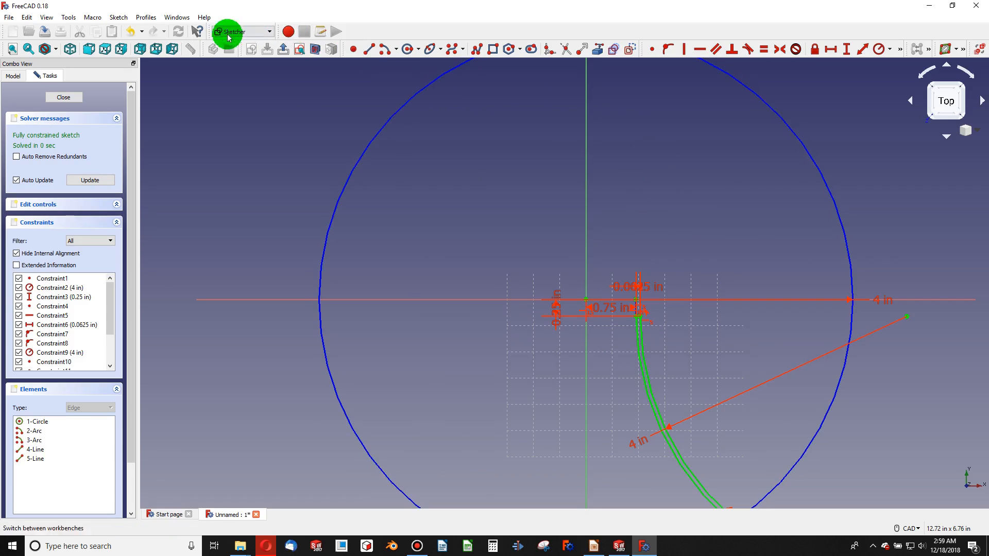
left_click(64, 97)
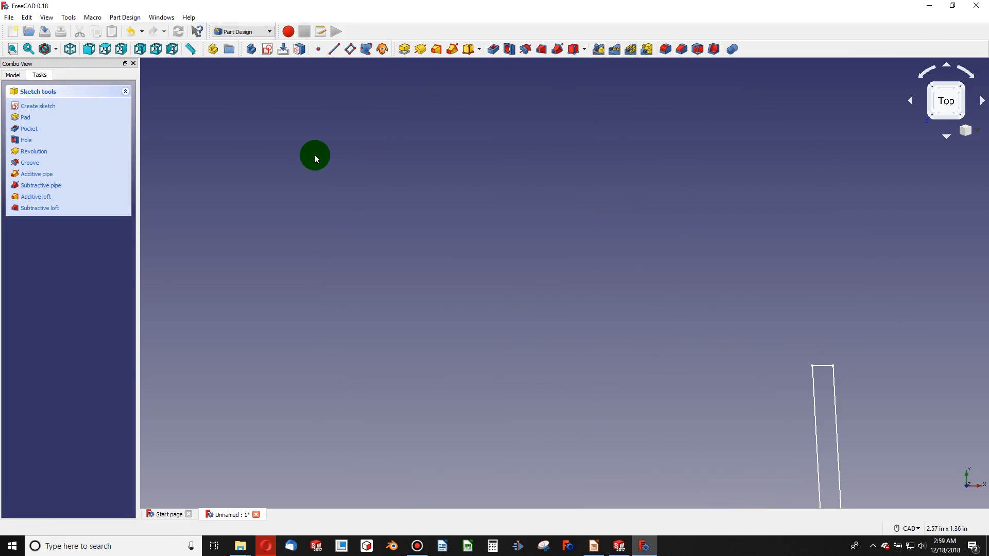
scroll(567, 297, "down", 5)
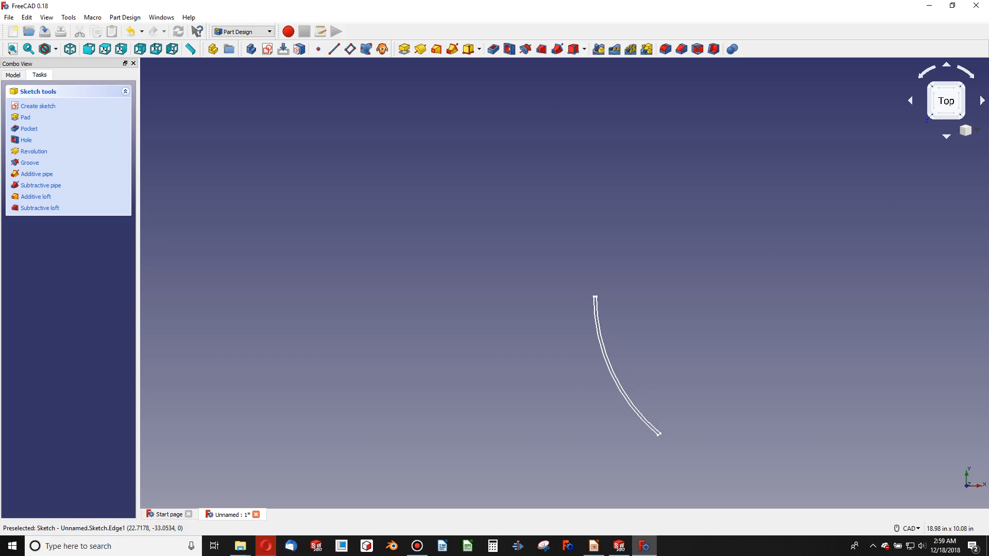
Step: Switch to SOLIDWORKS and create a new Part document
key("alt+Tab")
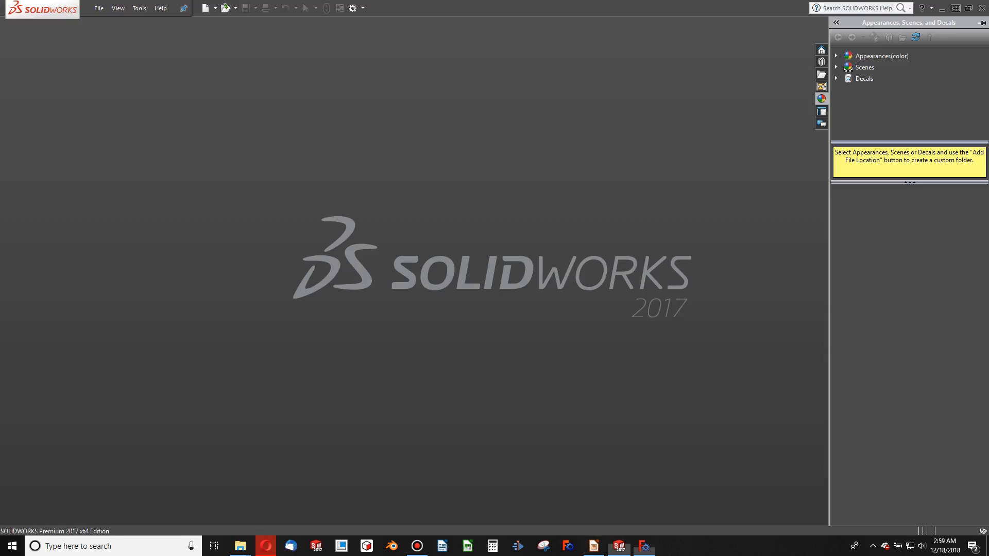
left_click(658, 269)
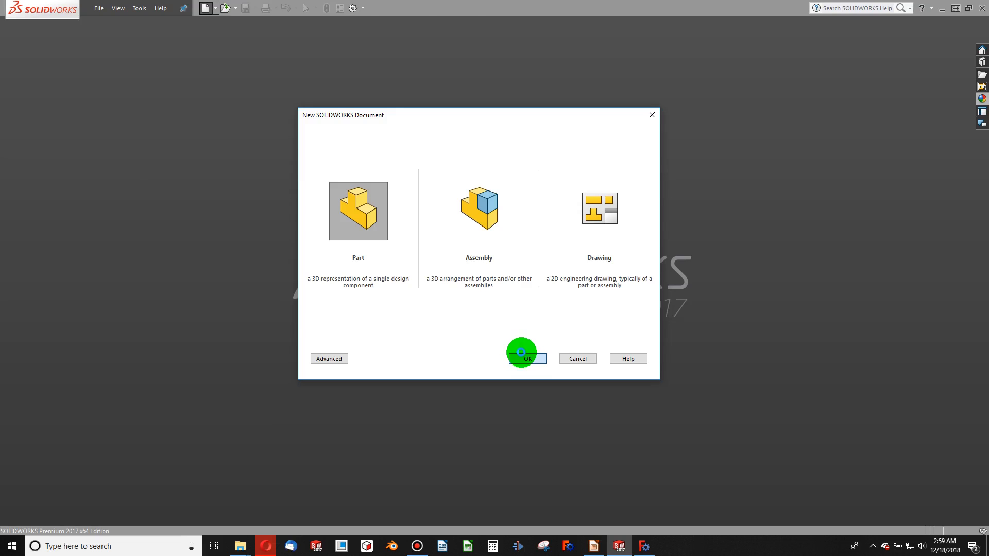
Step: Confirm the new part document and start a sketch on the Top Plane
left_click(521, 353)
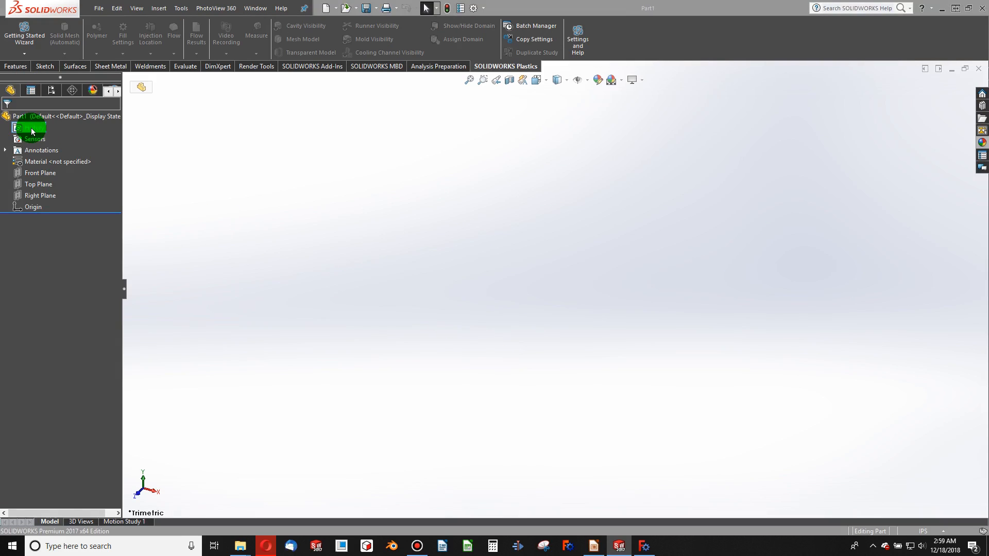
left_click(32, 198)
left_click(36, 183)
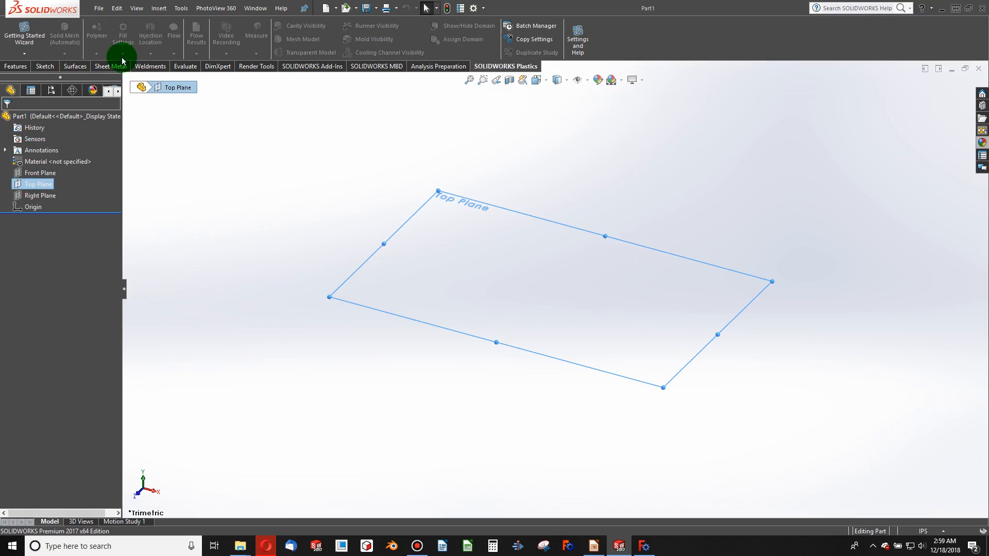
left_click(44, 66)
left_click(15, 30)
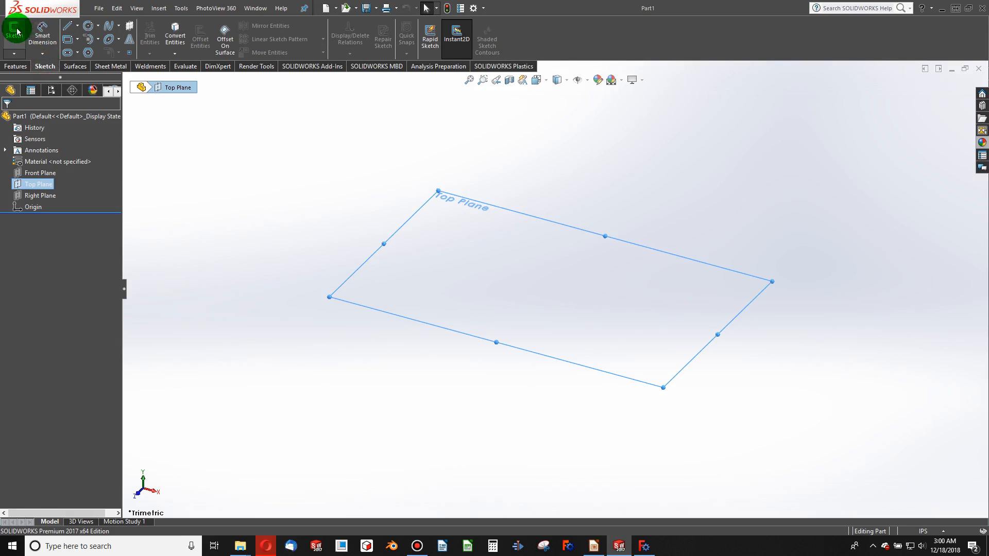
Step: Sketch a circle of about 2.06 in radius centred on the origin and convert it to construction geometry
left_click(98, 27)
left_click(100, 43)
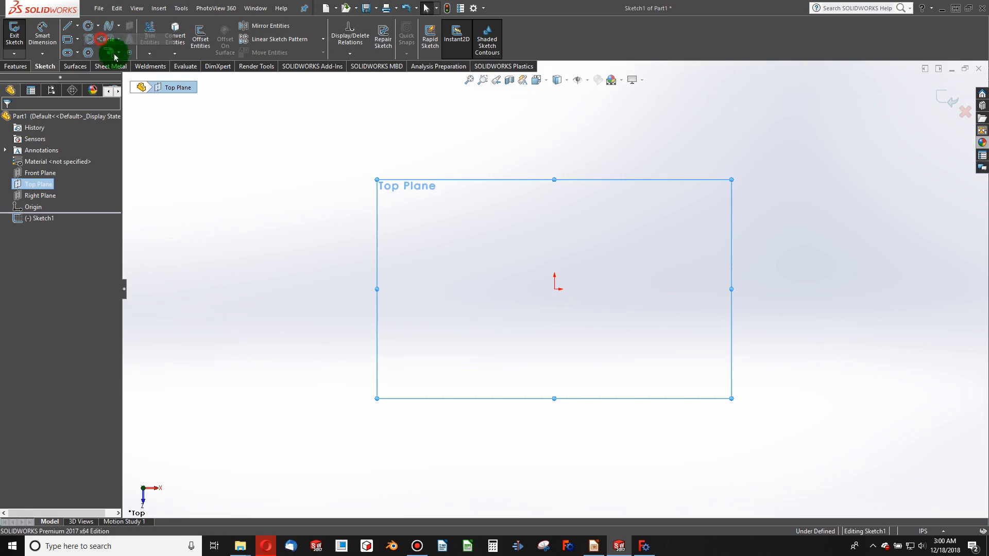
left_click_drag(555, 289, 644, 238)
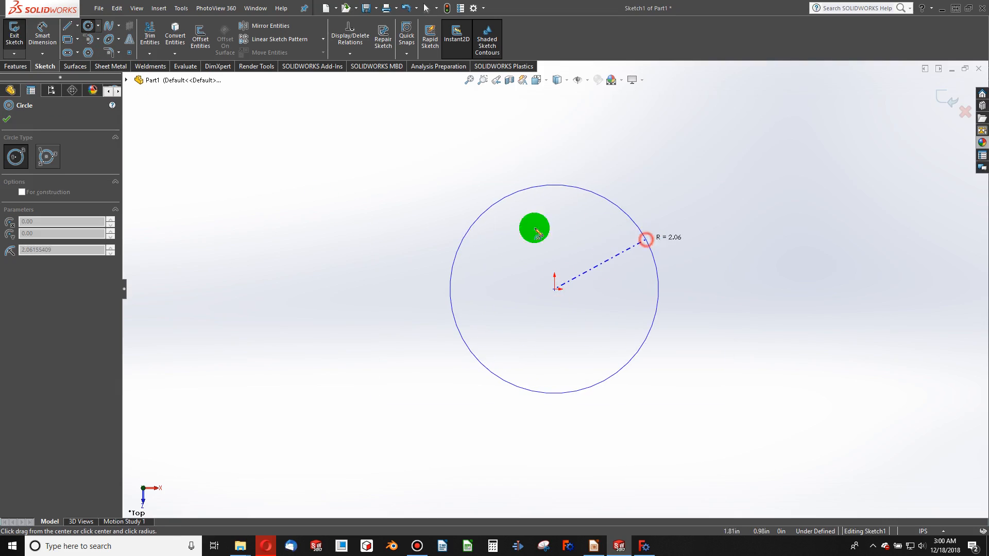
key("Escape")
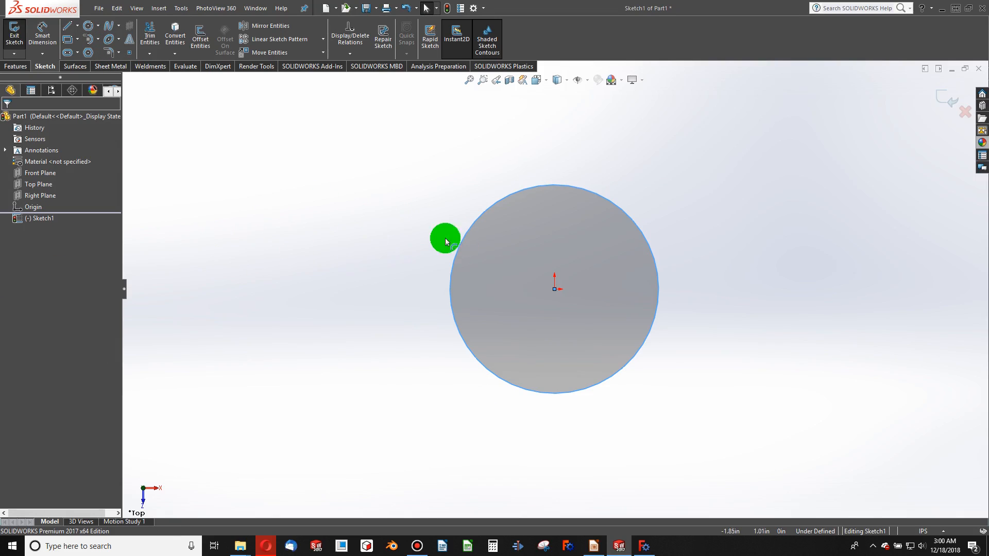
left_click(462, 239)
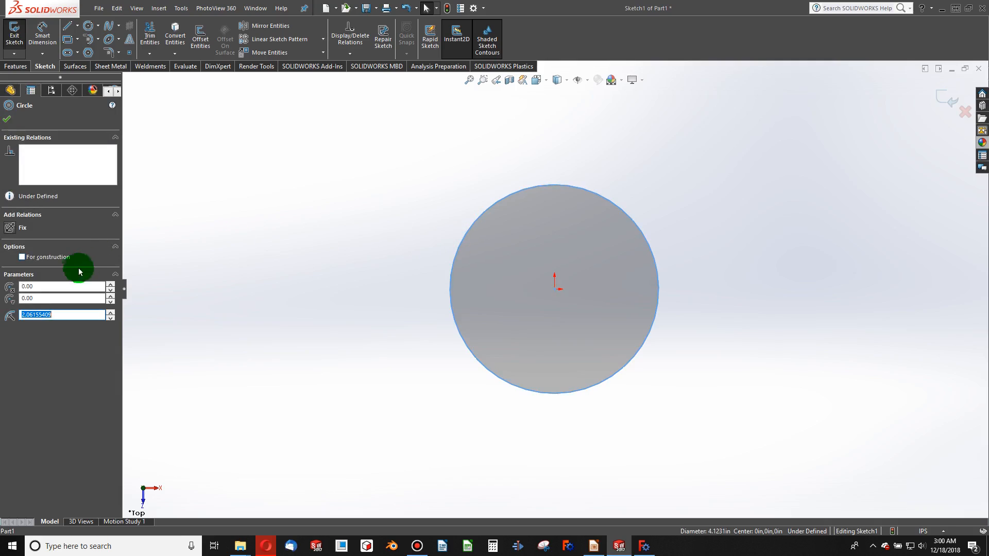
left_click(24, 257)
left_click(336, 212)
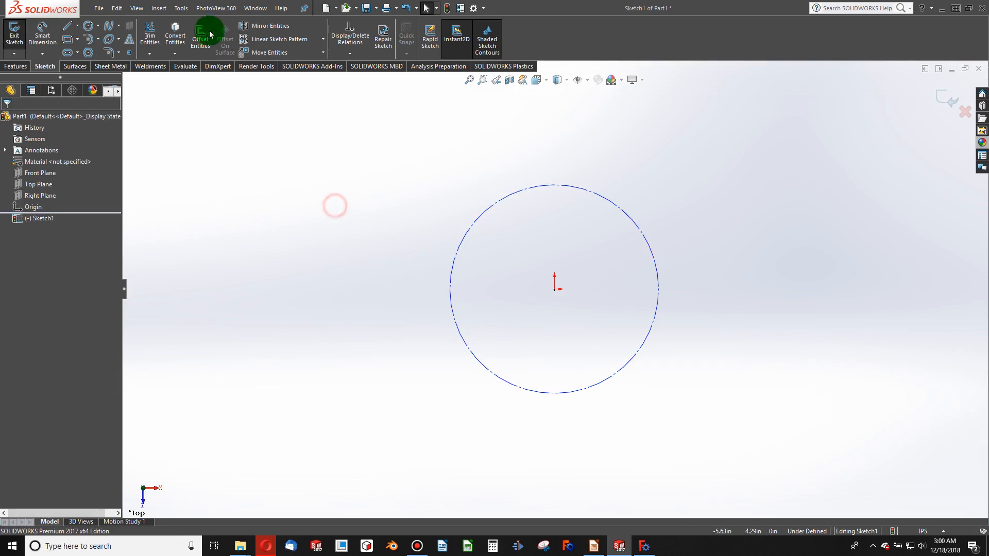
Step: Dimension the construction circle's diameter as 8 in
left_click(43, 33)
left_click(621, 238)
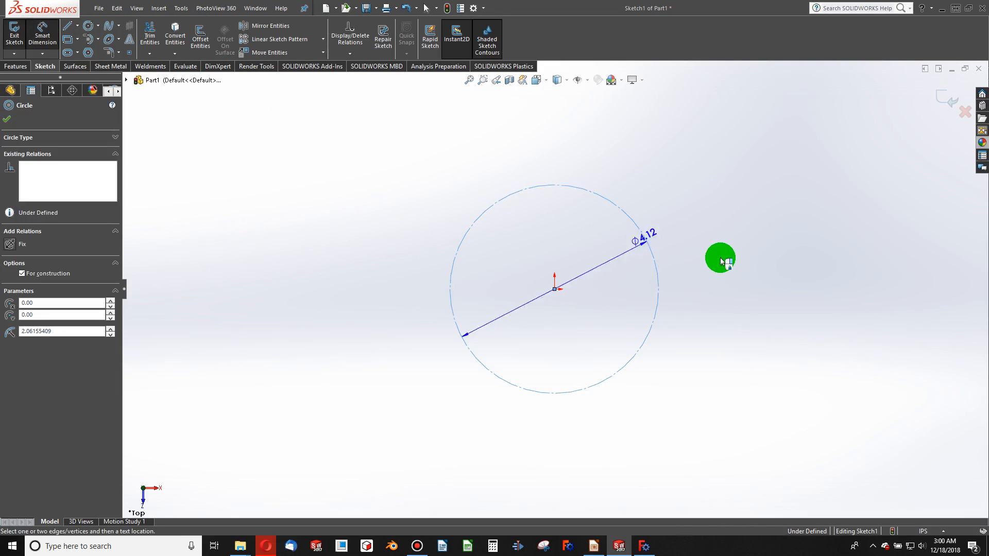
left_click(710, 256)
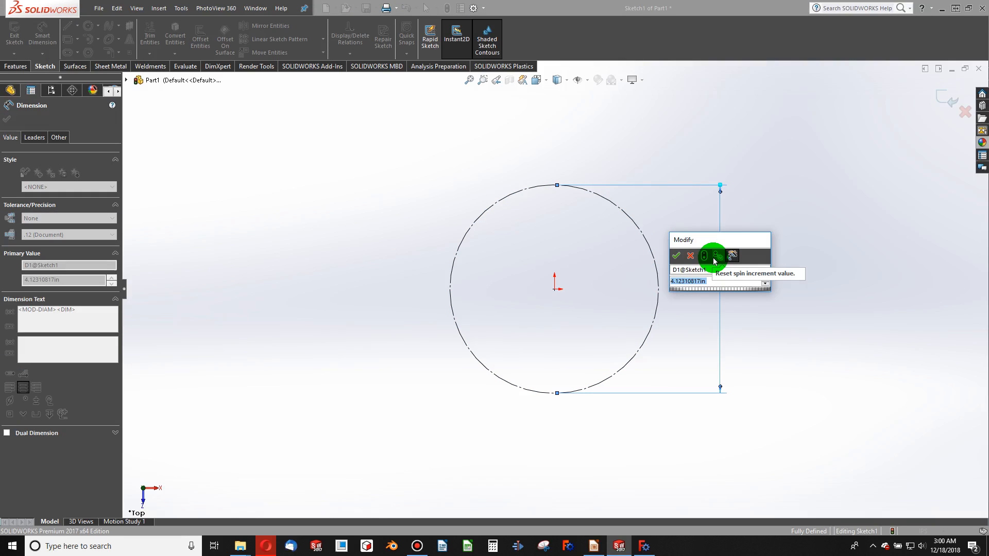
type("8")
key("Return")
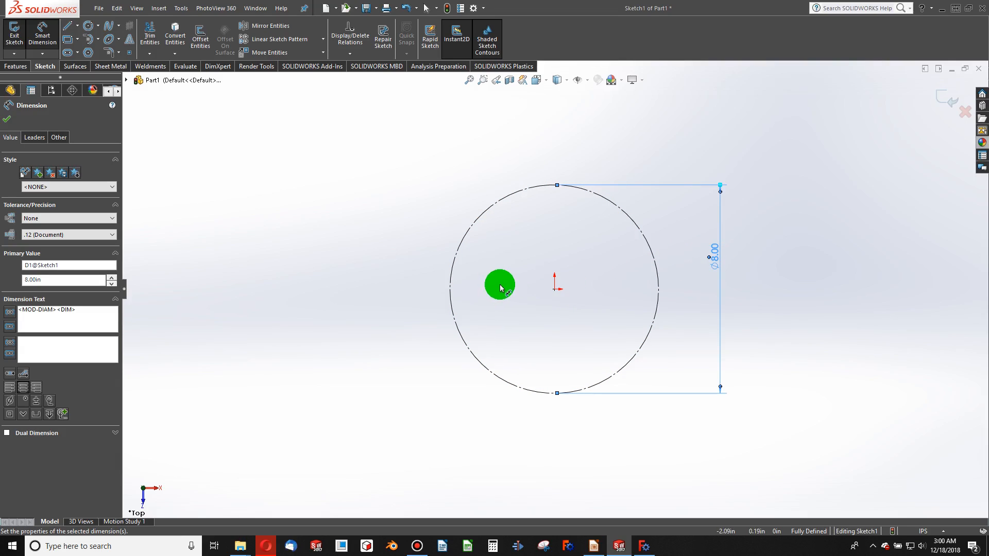
left_click(513, 281)
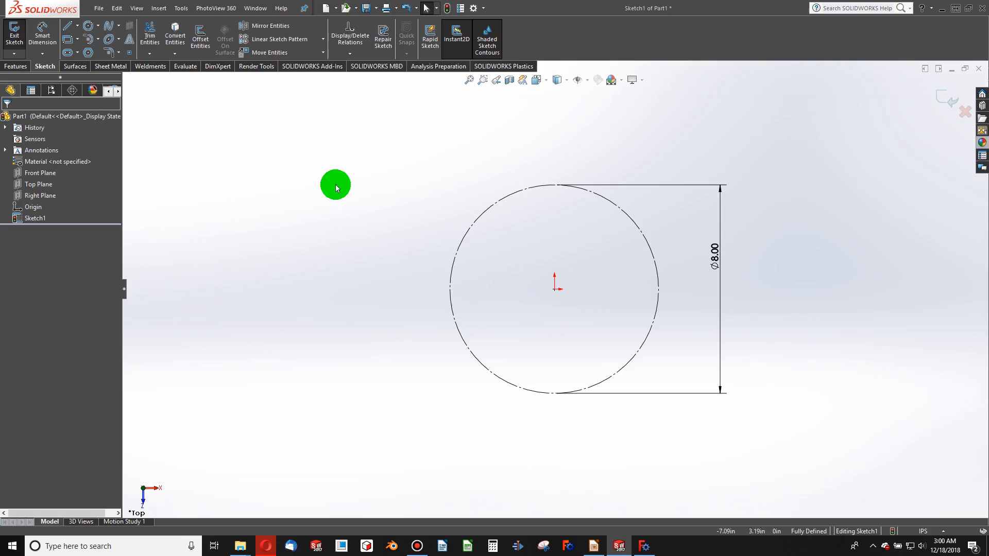
Step: Sketch two side-by-side three-point arcs inside the circle, each curving down and to the right from just below the origin
left_click(95, 40)
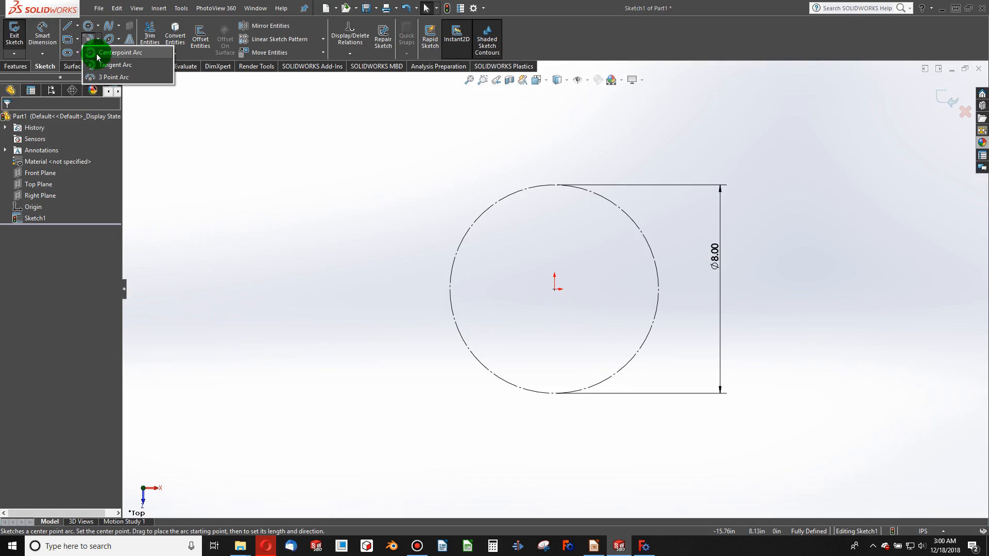
left_click(111, 77)
scroll(536, 294, "up", 1)
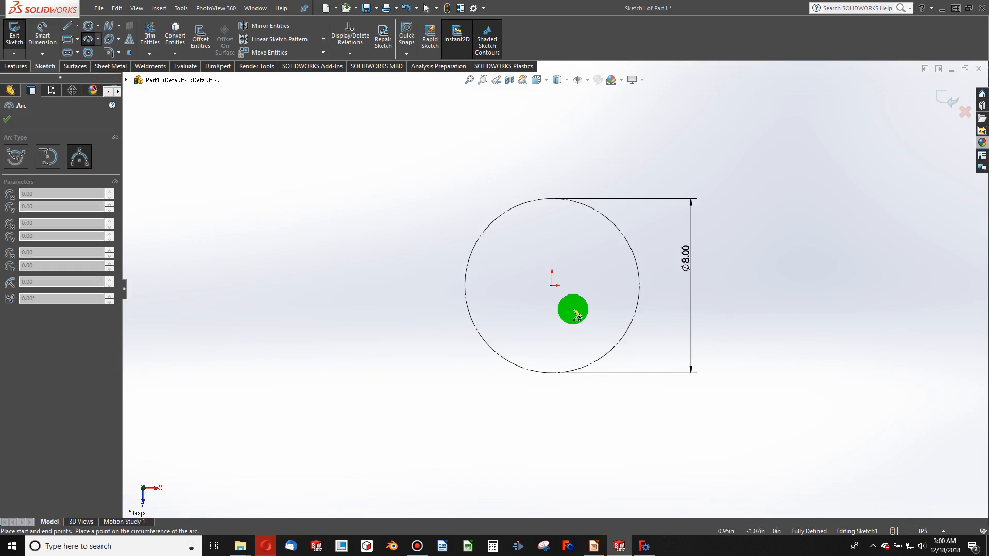
left_click(566, 294)
left_click(605, 330)
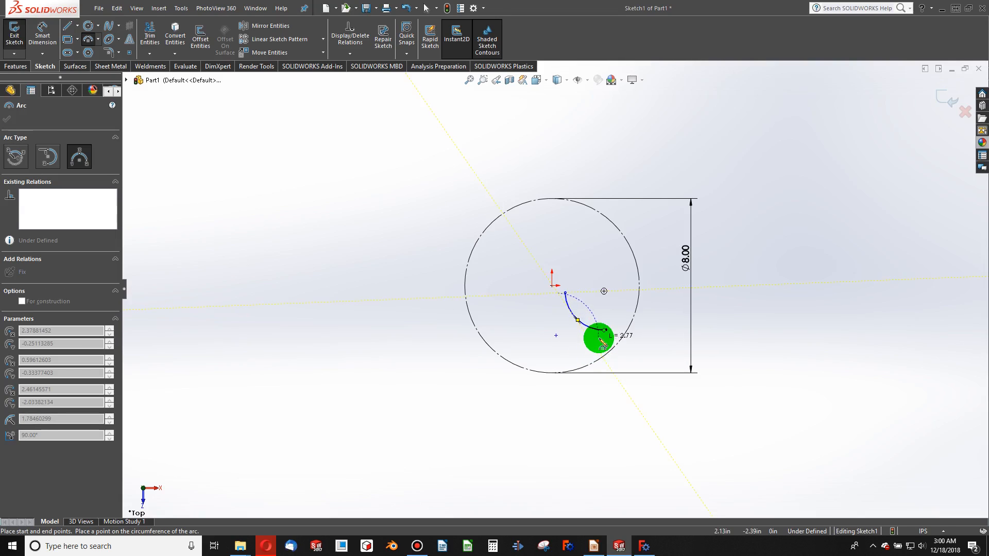
left_click(599, 339)
left_click(574, 327)
key("Escape")
scroll(567, 298, "down", 3)
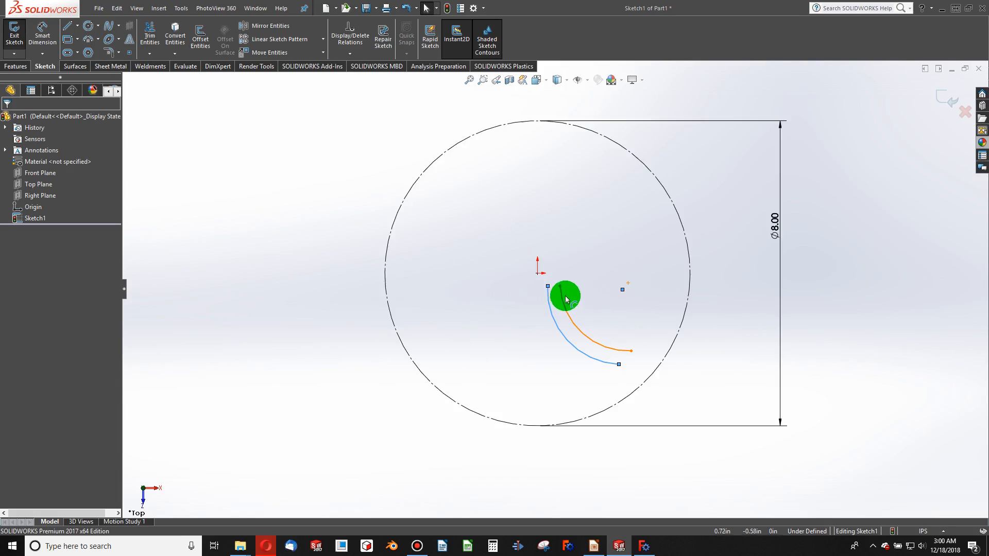
scroll(565, 298, "down", 3)
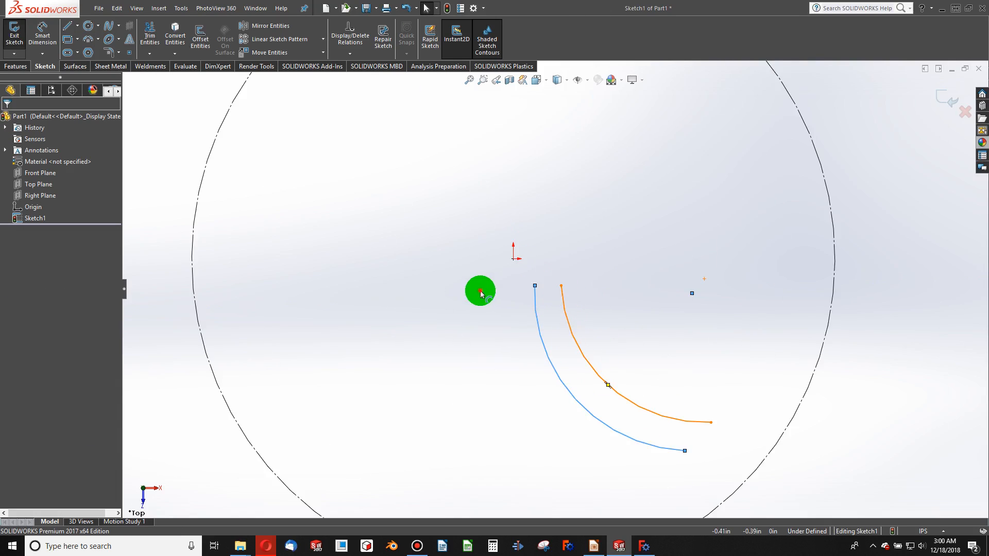
Step: Draw a vertical centerline about 0.76 in long upward from the outer arc's upper endpoint
left_click(78, 26)
left_click(83, 50)
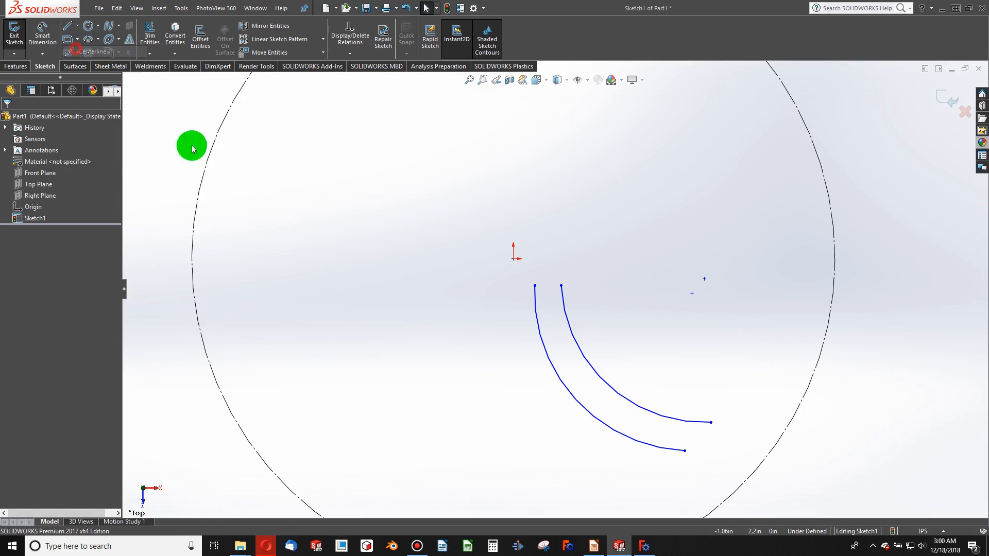
left_click(536, 286)
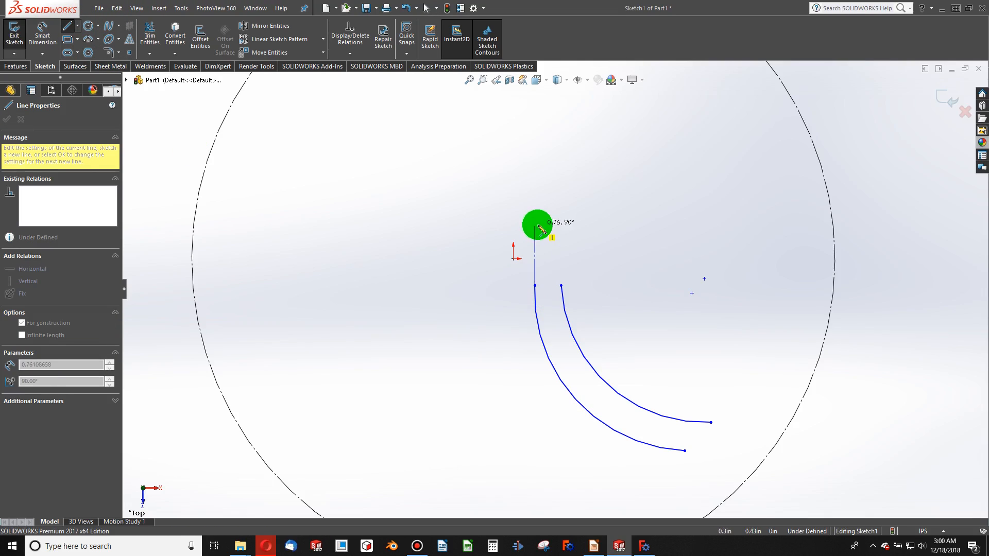
left_click(538, 225)
key("Escape")
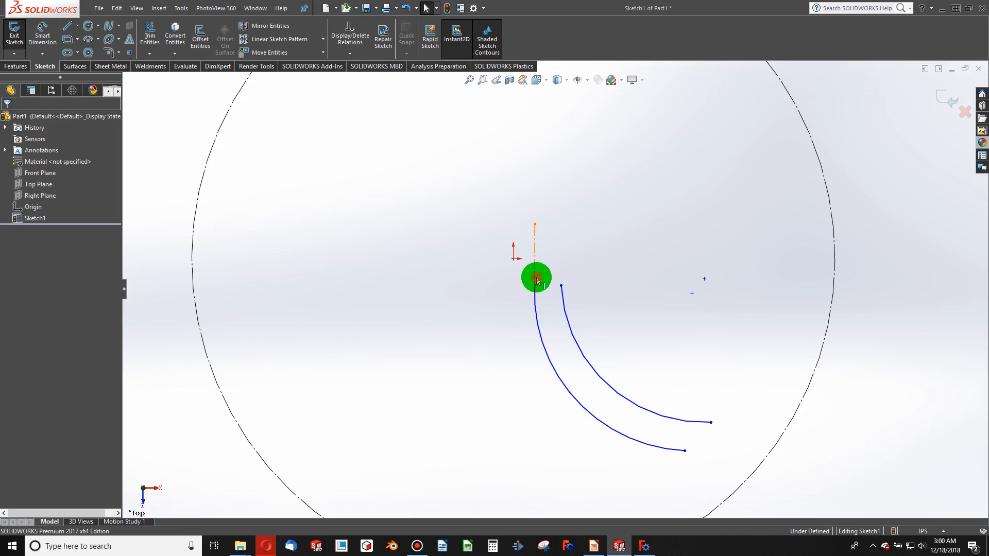
Step: Apply a tangent relation between the vertical centerline and the outer arc
left_click(536, 279)
left_click(536, 300, "ctrl")
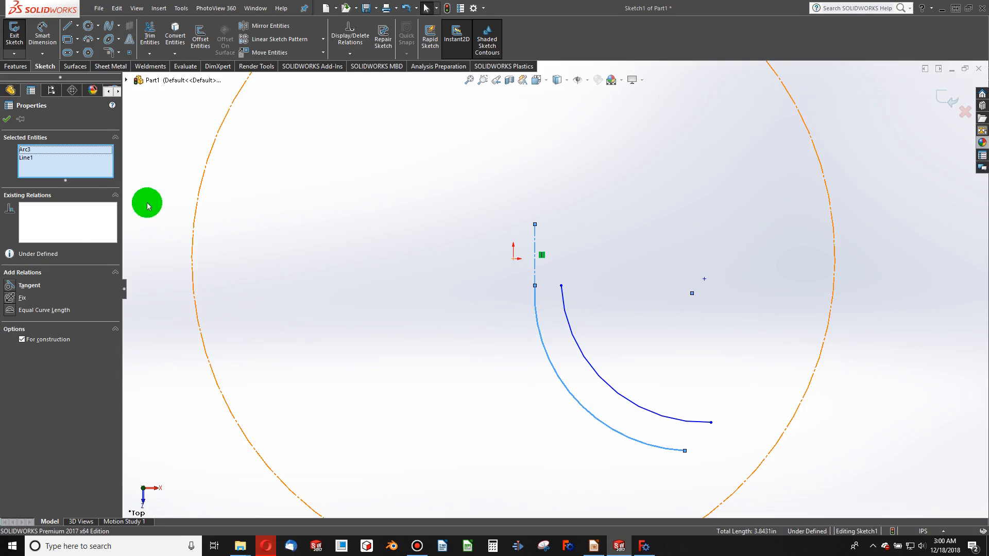
left_click(31, 286)
left_click(353, 349)
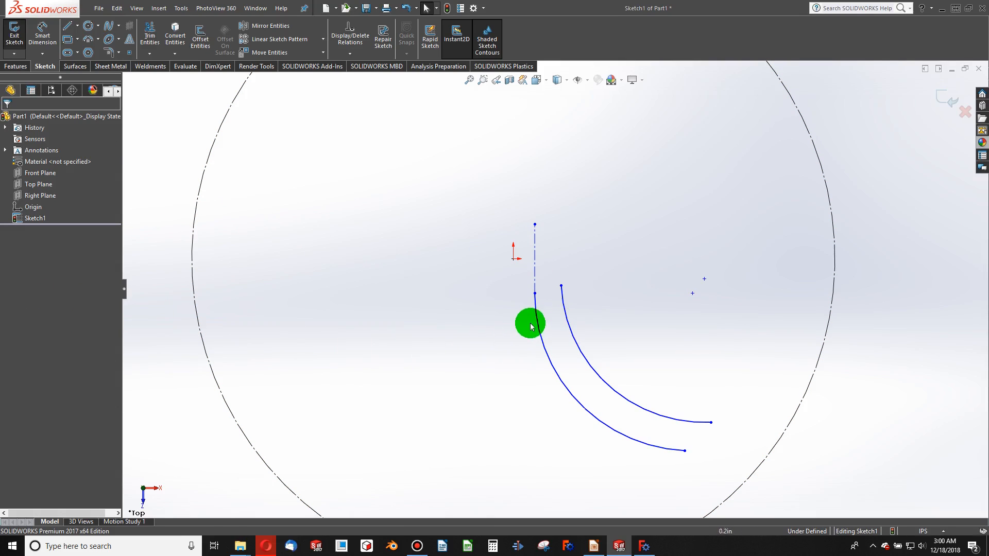
Step: Make the inner and outer arcs concentric
left_click(568, 328)
left_click(541, 354)
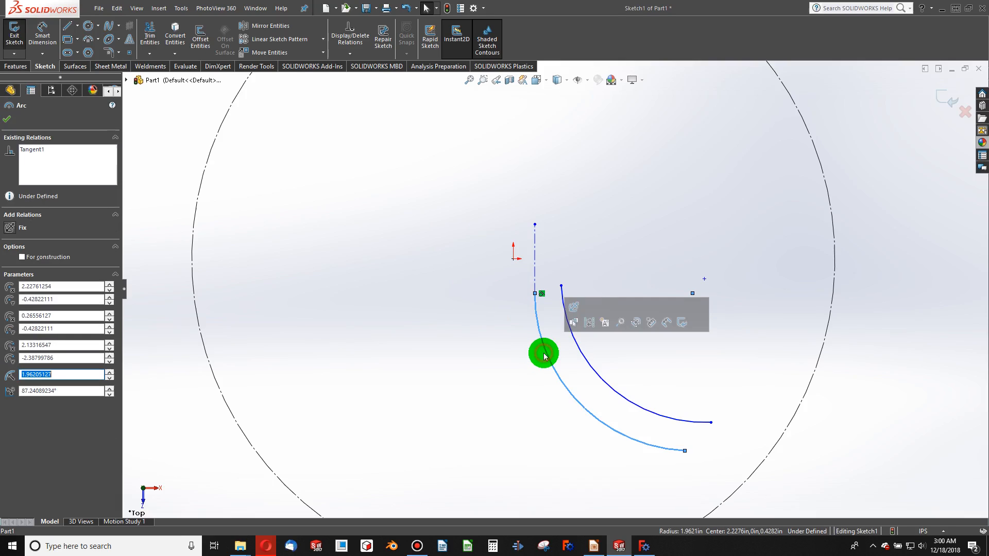
left_click(582, 347, "ctrl")
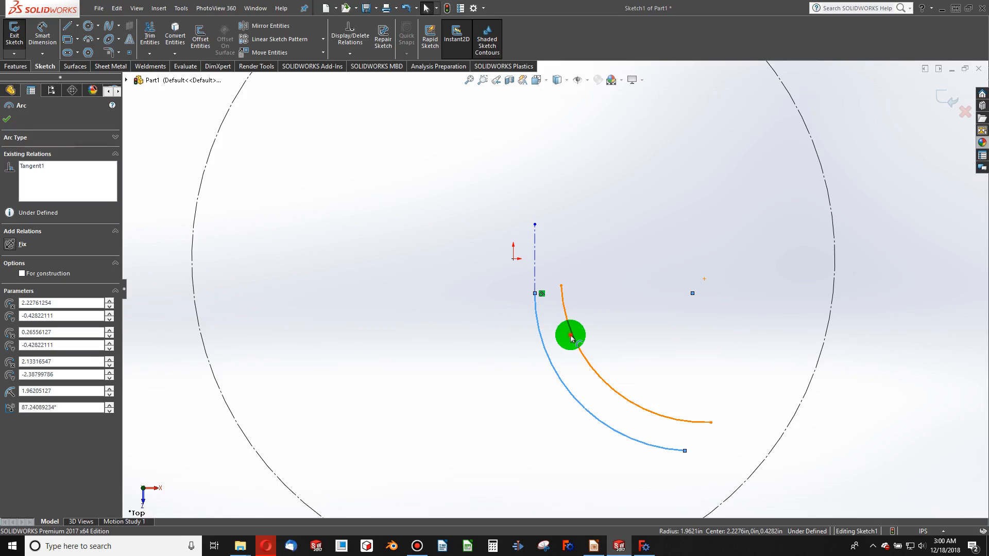
left_click(570, 336, "ctrl")
left_click(10, 310)
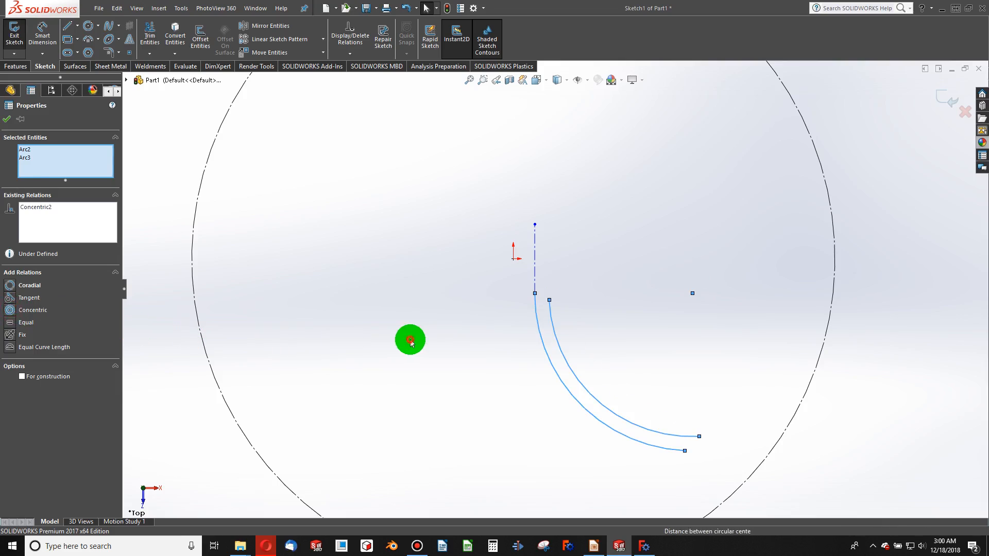
left_click(409, 338)
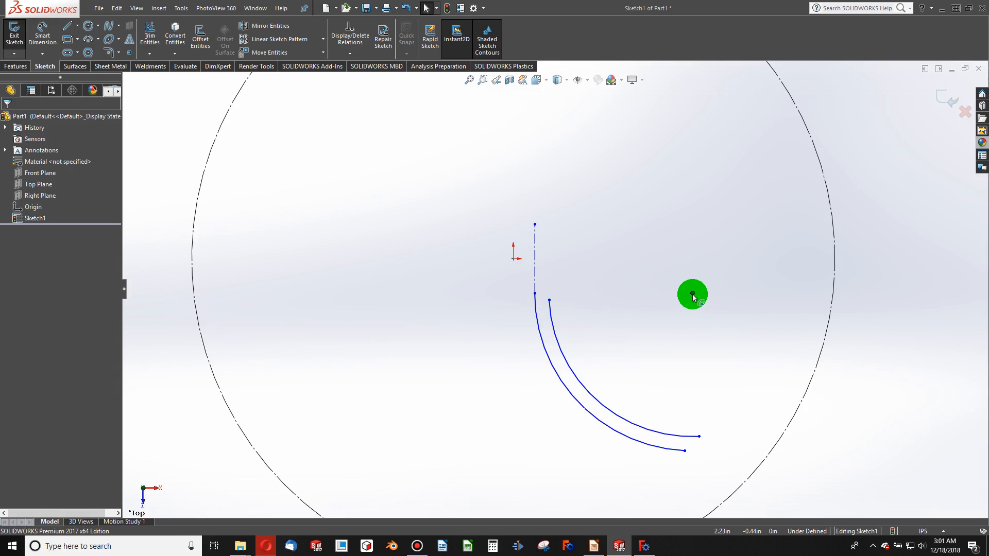
Step: Align the two arcs' upper endpoints with a horizontal relation and join them with a line
left_click(549, 301)
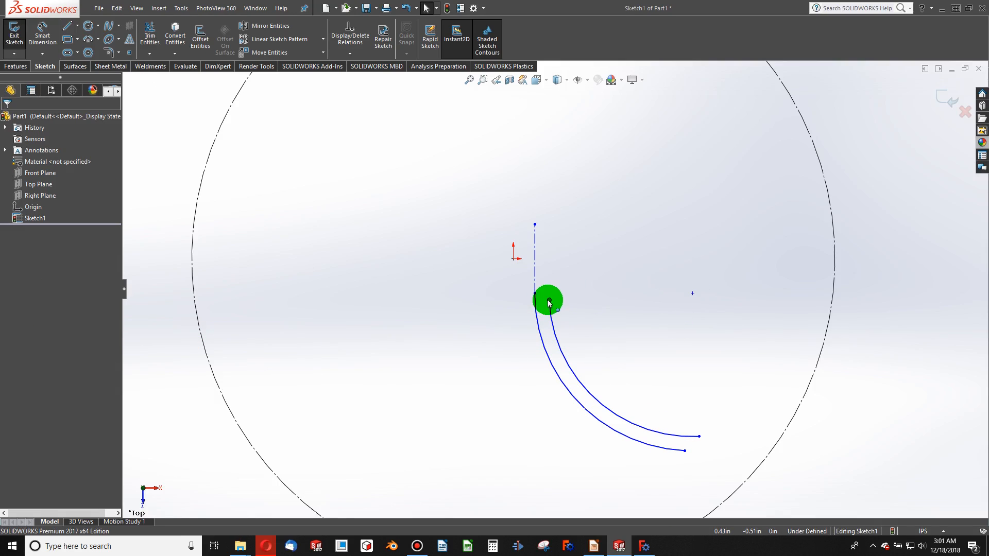
left_click(535, 293, "ctrl")
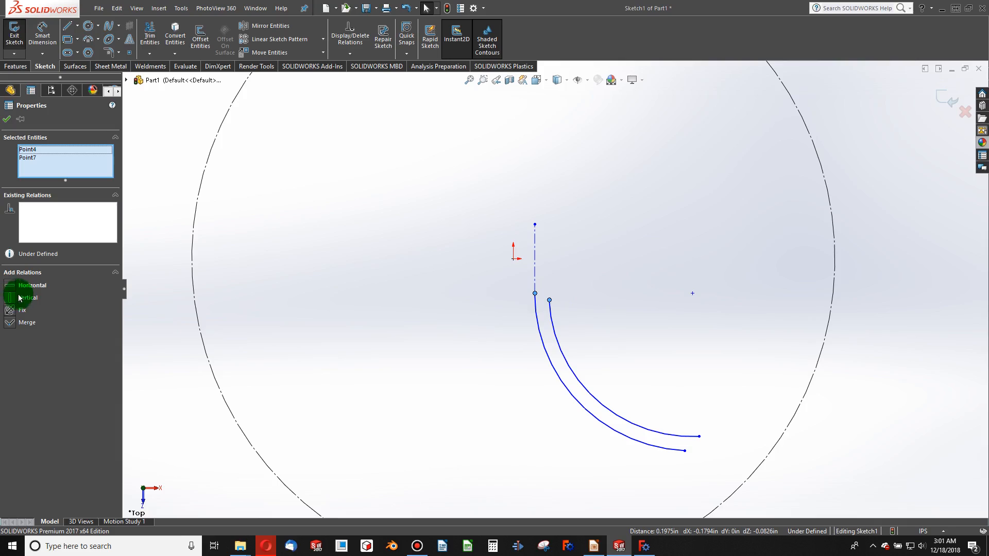
left_click(15, 287)
left_click(318, 307)
left_click(71, 29)
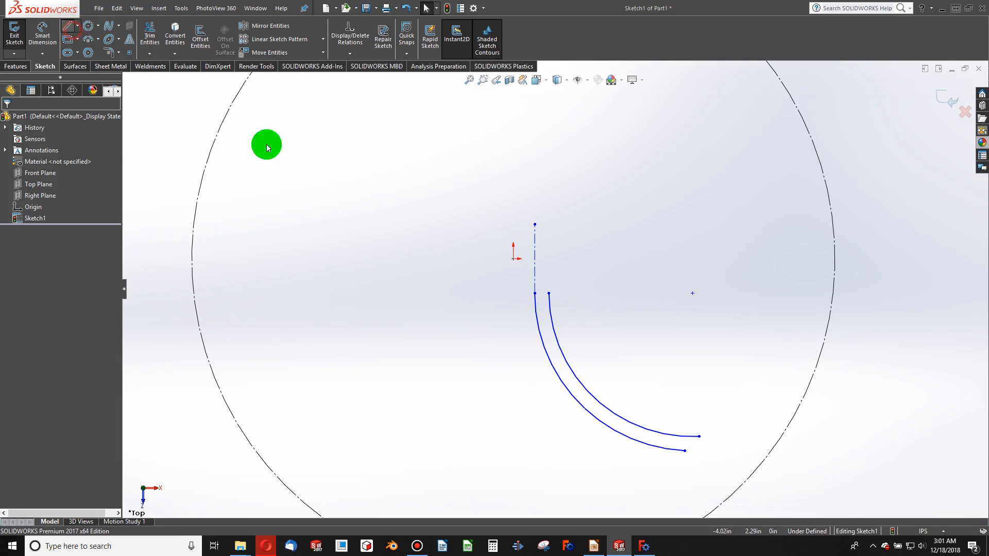
left_click_drag(535, 294, 549, 293)
key("Escape")
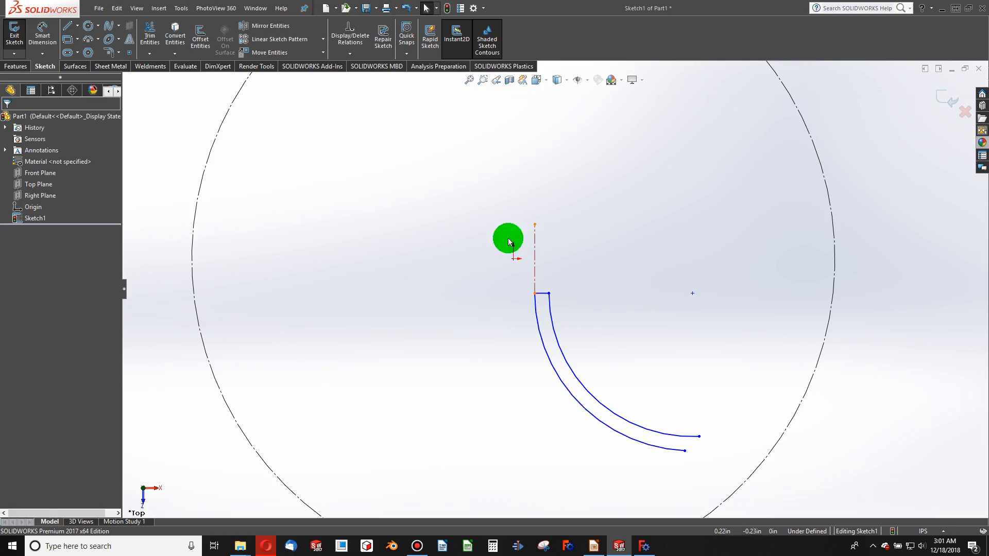
Step: Dimension the horizontal distance from the origin to the outer arc's upper endpoint as 0.75 in
left_click(42, 34)
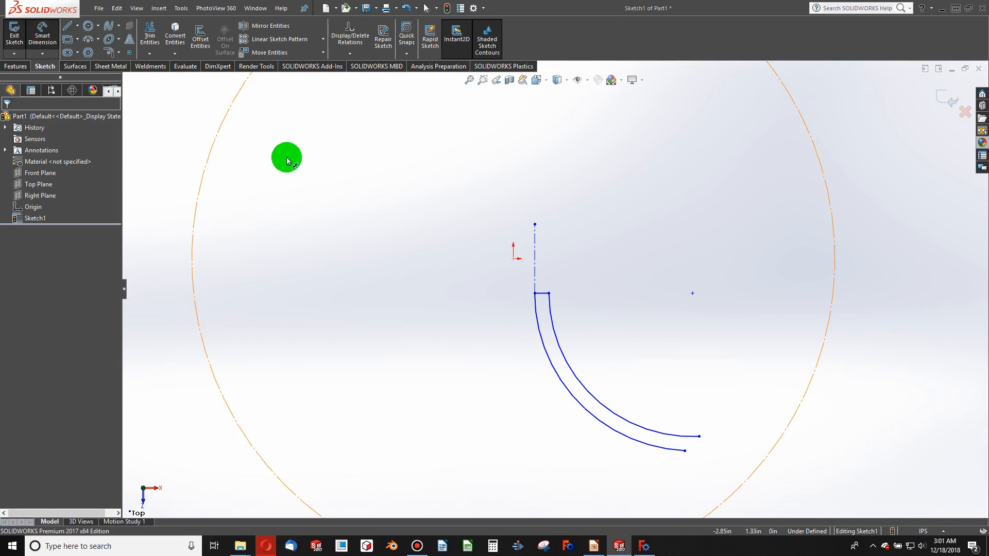
left_click(534, 294)
left_click(512, 259)
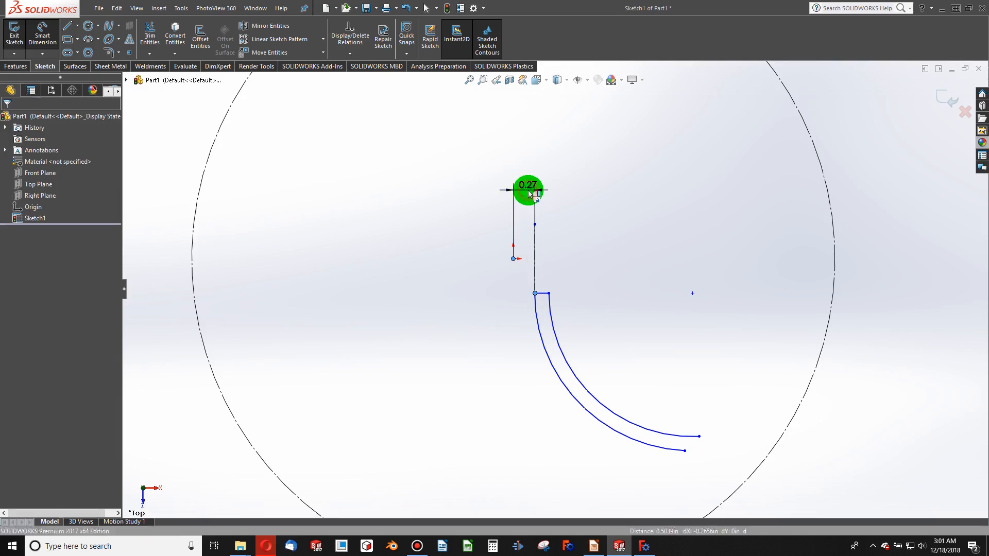
left_click(531, 193)
type("0.00in")
key("Return")
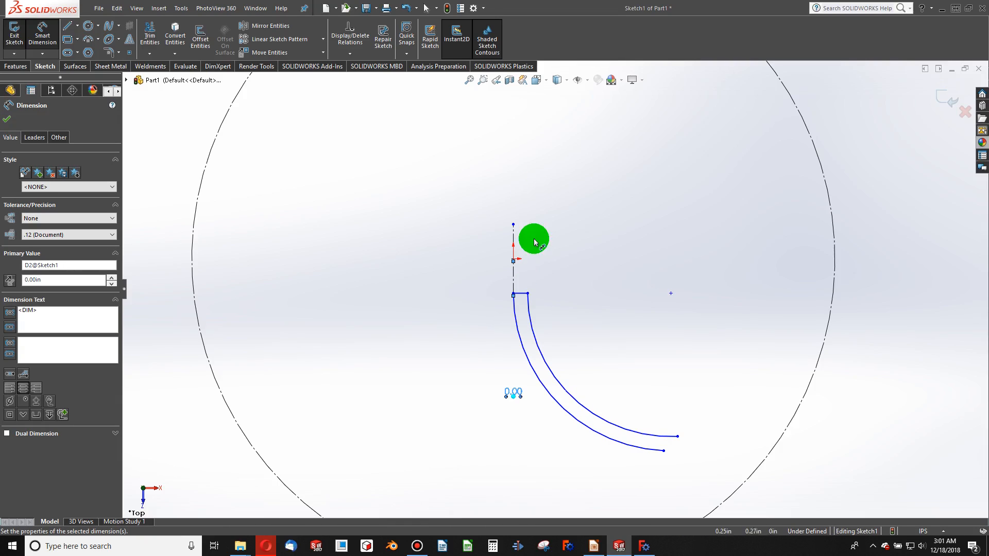
double_click(513, 391)
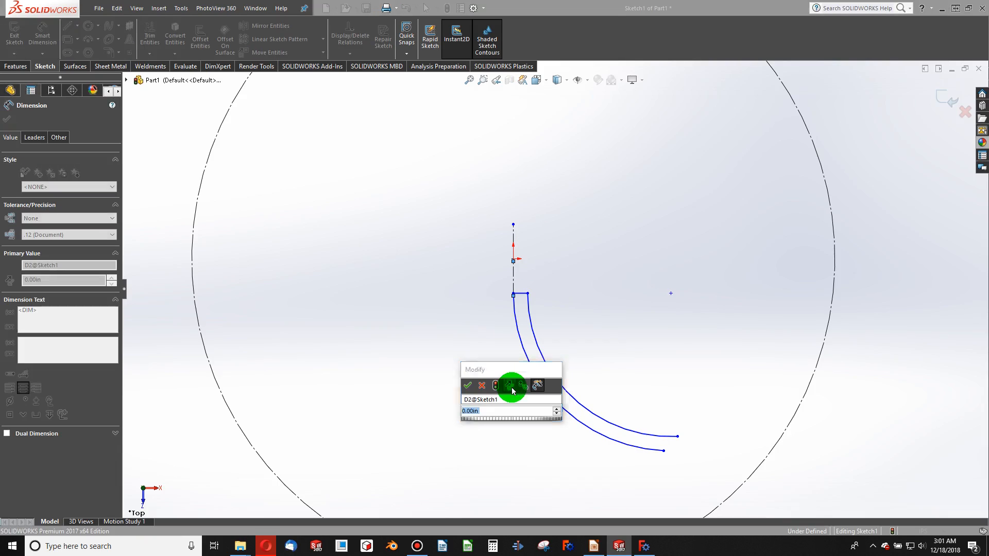
type("0.75")
key("Return")
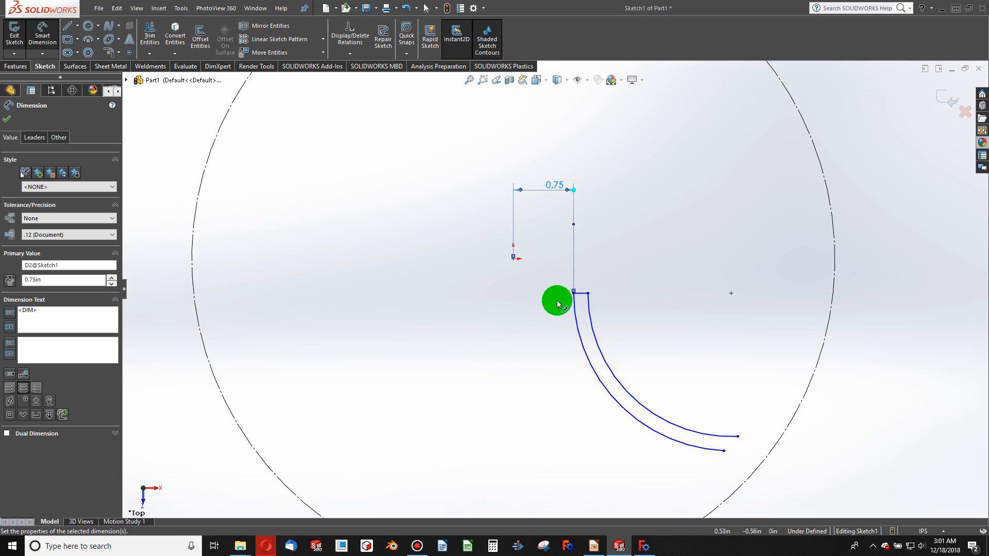
Step: Dimension the vertical distance from the origin to the outer arc's upper endpoint as 0.25 in
left_click(574, 293)
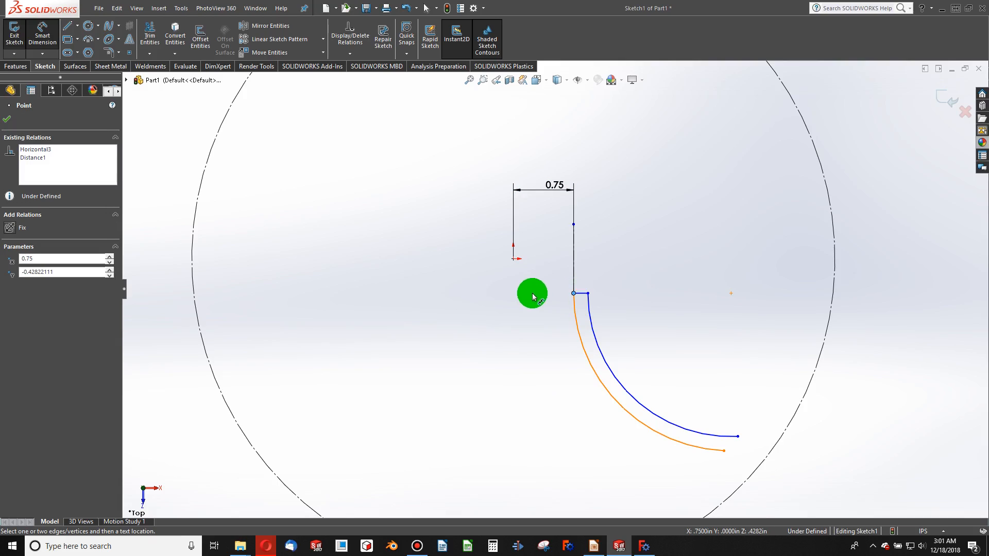
mouse_move(514, 262)
left_mouse_down()
mouse_move(490, 285)
mouse_move(485, 273)
left_mouse_up()
type("0.25")
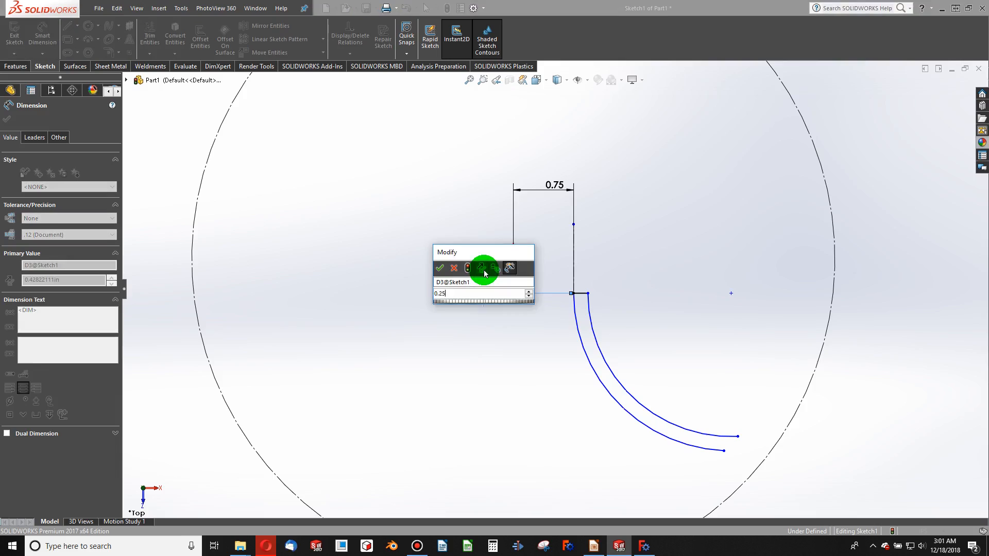
key("Return")
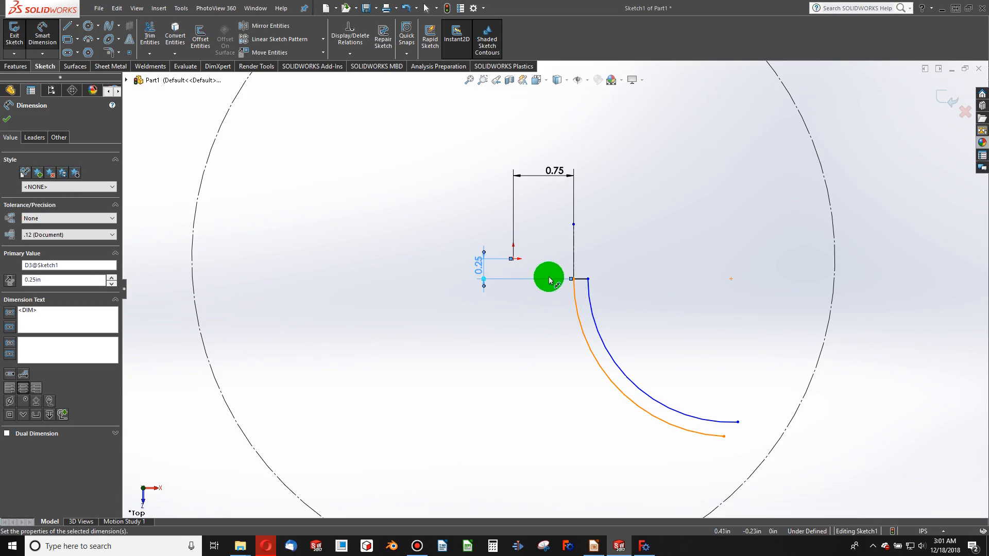
key("Escape")
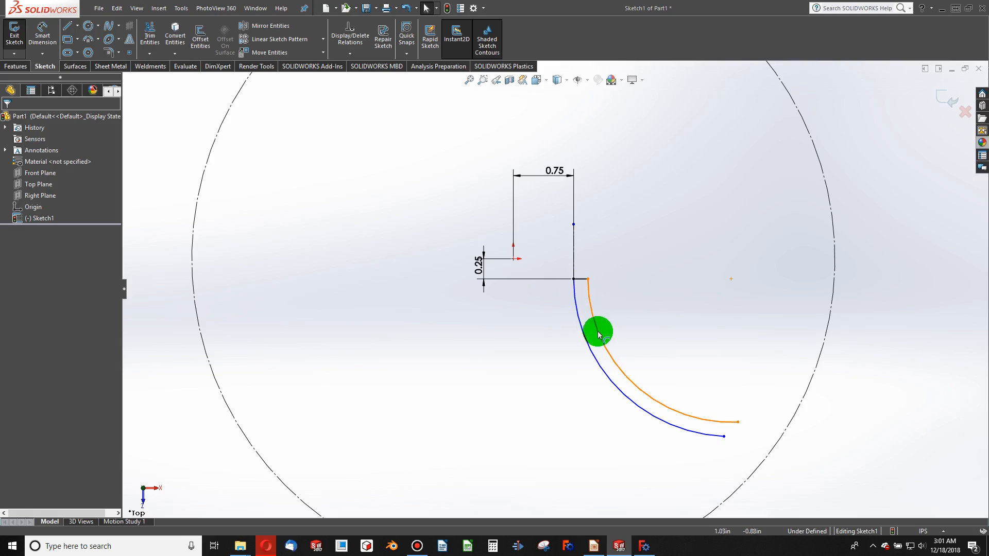
Step: Make the lower endpoints of both vane arcs coincident with the 8 in construction circle
left_click_drag(590, 286, 581, 284)
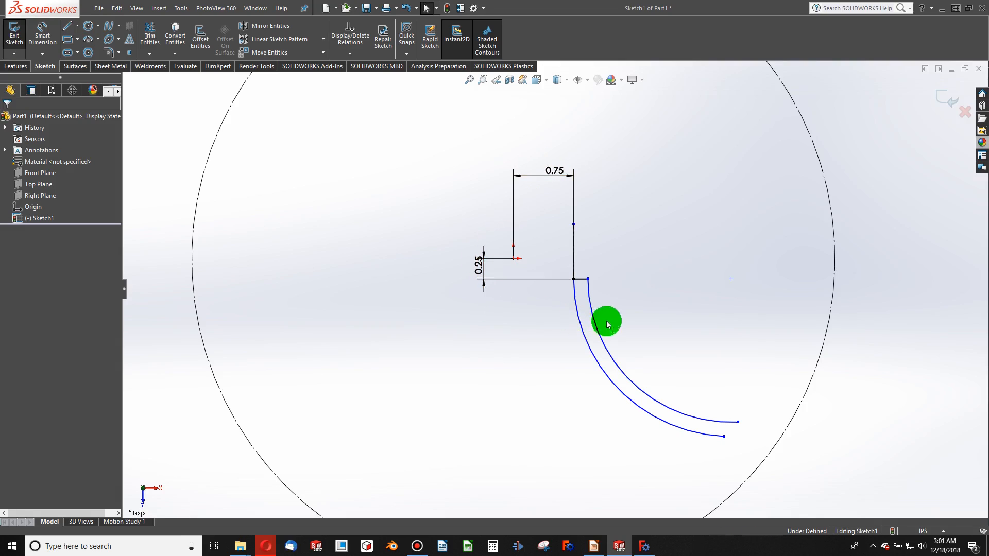
left_click(738, 423)
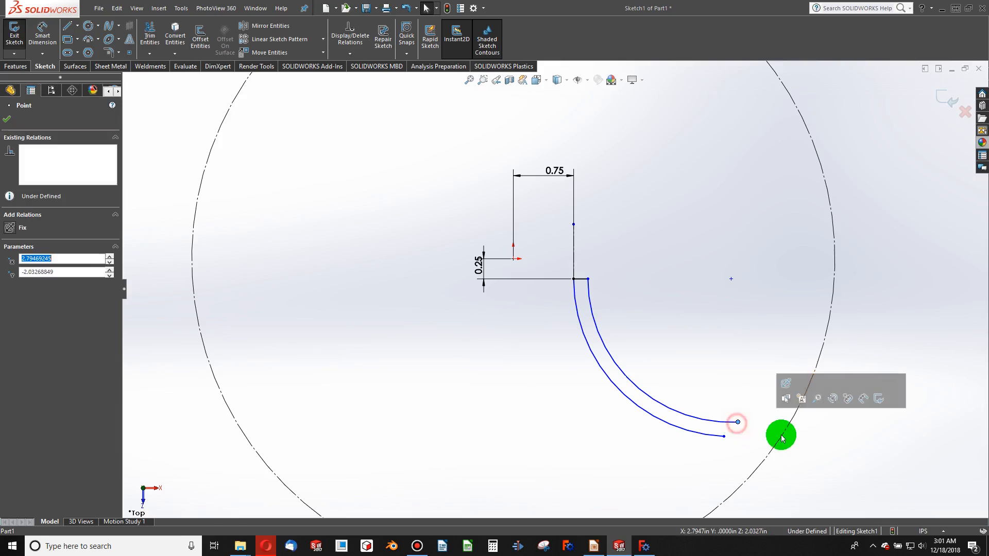
left_click(780, 428, "ctrl")
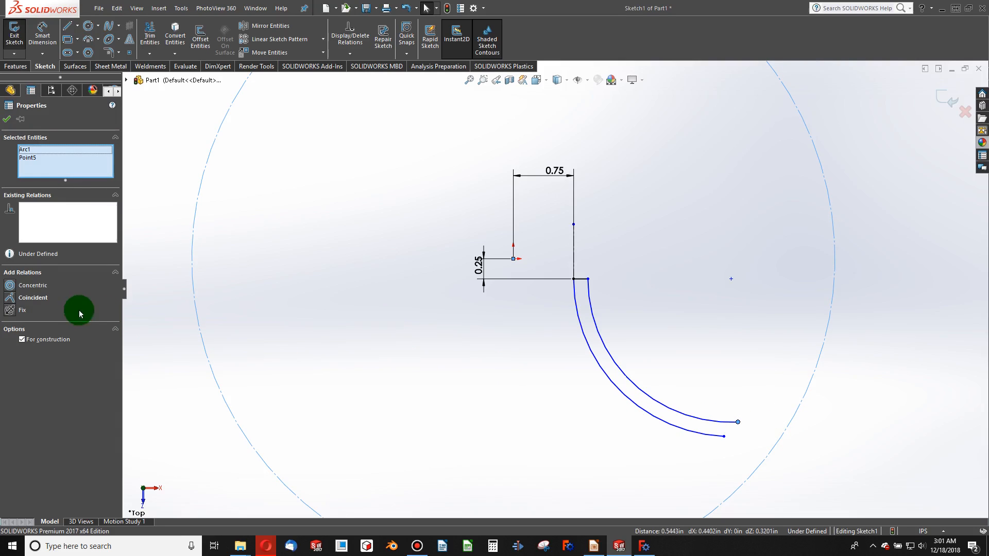
left_click(11, 298)
left_click(558, 473)
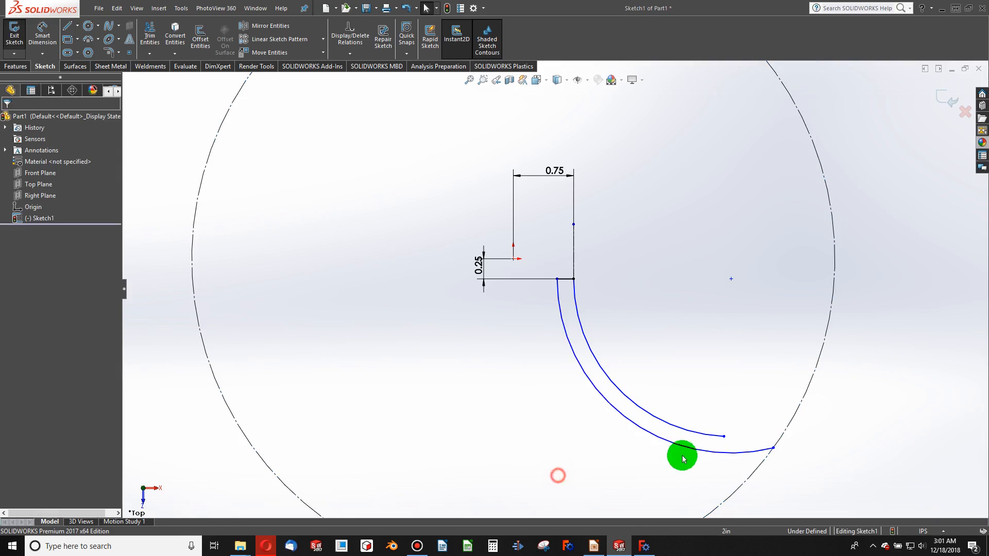
left_click(723, 437)
left_click(788, 410, "ctrl")
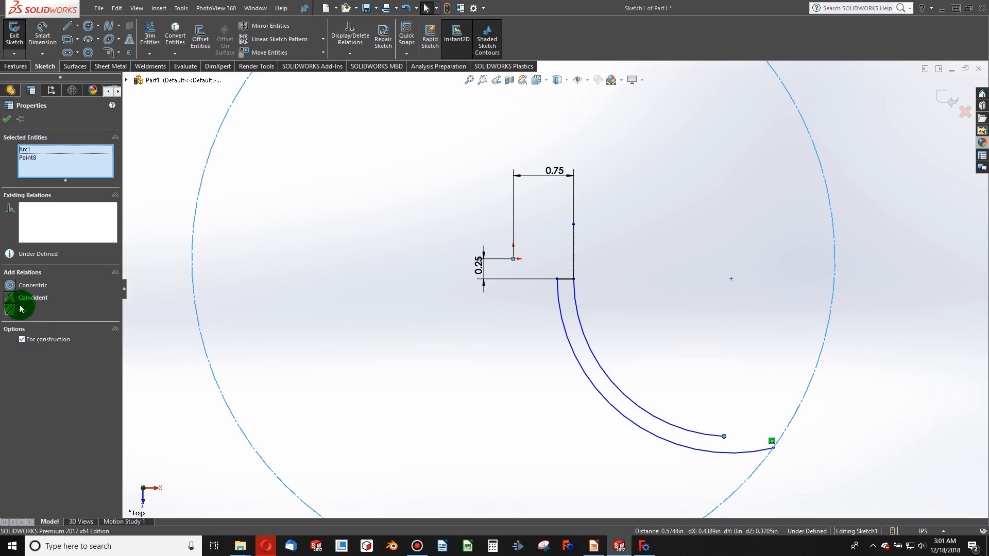
left_click(13, 297)
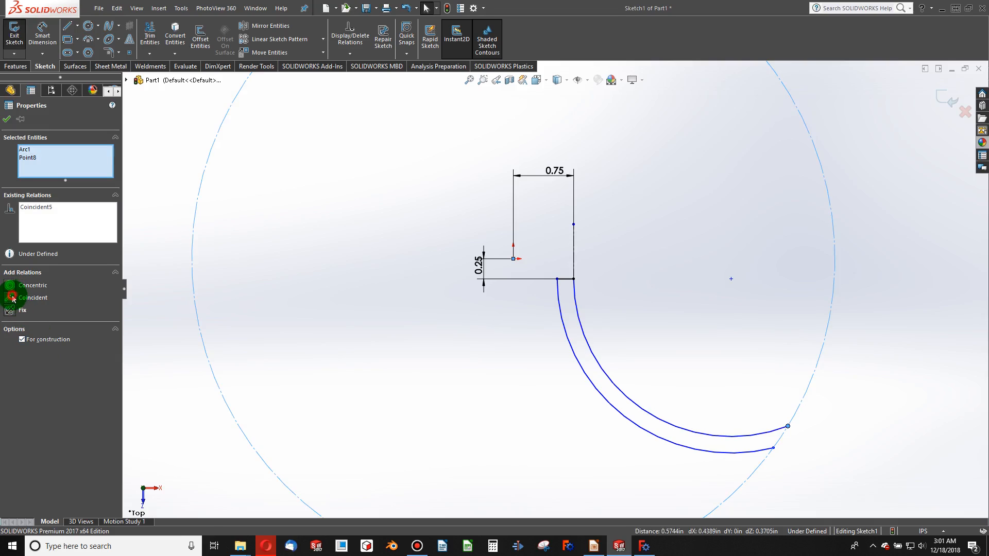
left_click(880, 376)
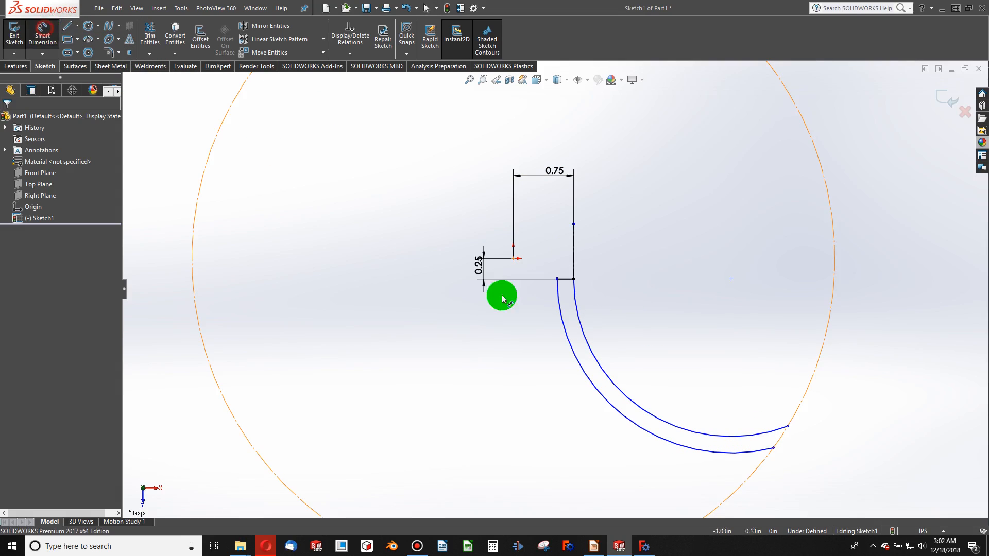
Step: Dimension the radius of the arc tangent to the vertical centerline as 4 in
left_click(662, 340)
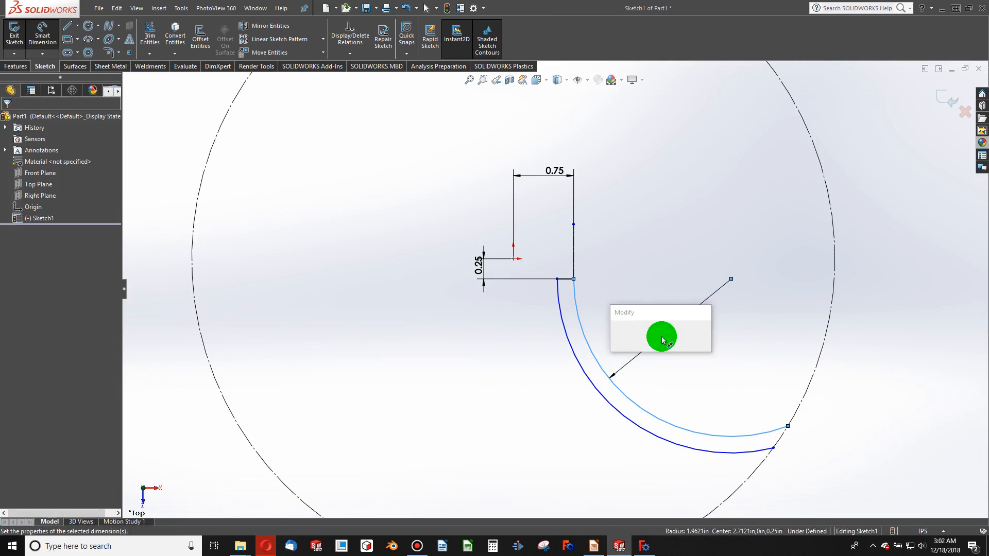
type("4")
key("Return")
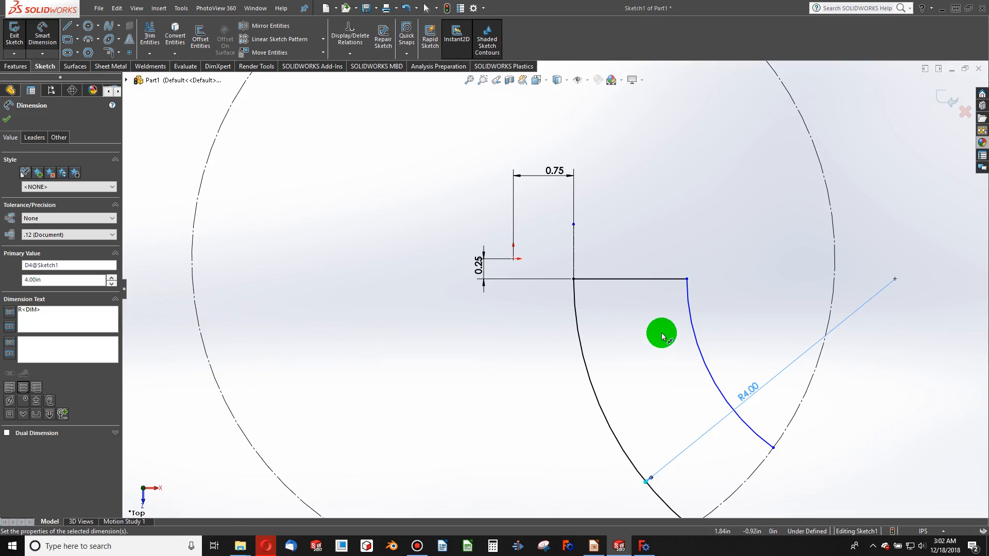
Step: Dimension the short horizontal line joining the arcs' upper endpoints as 0.0625 in
left_click(631, 277)
left_click(631, 260)
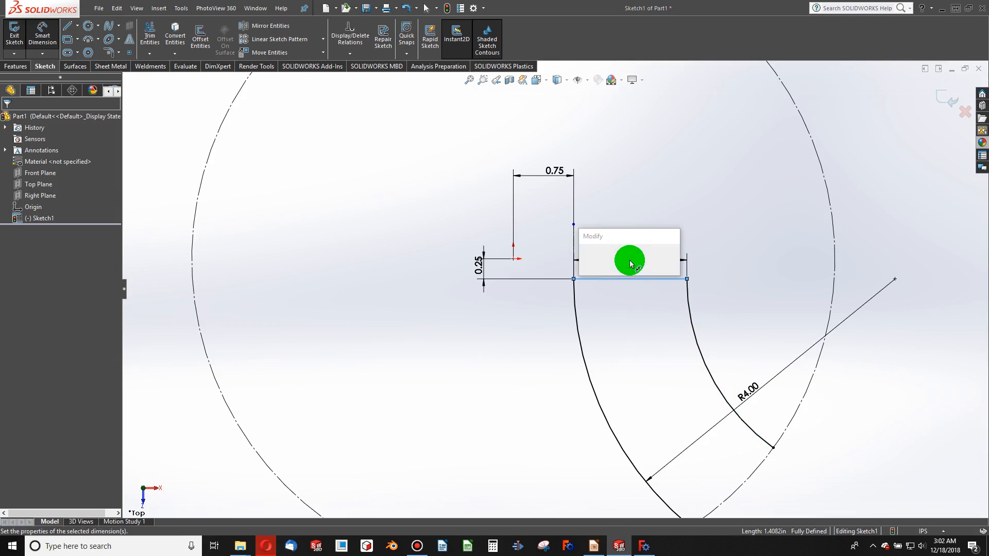
type("0.0625")
key("Return")
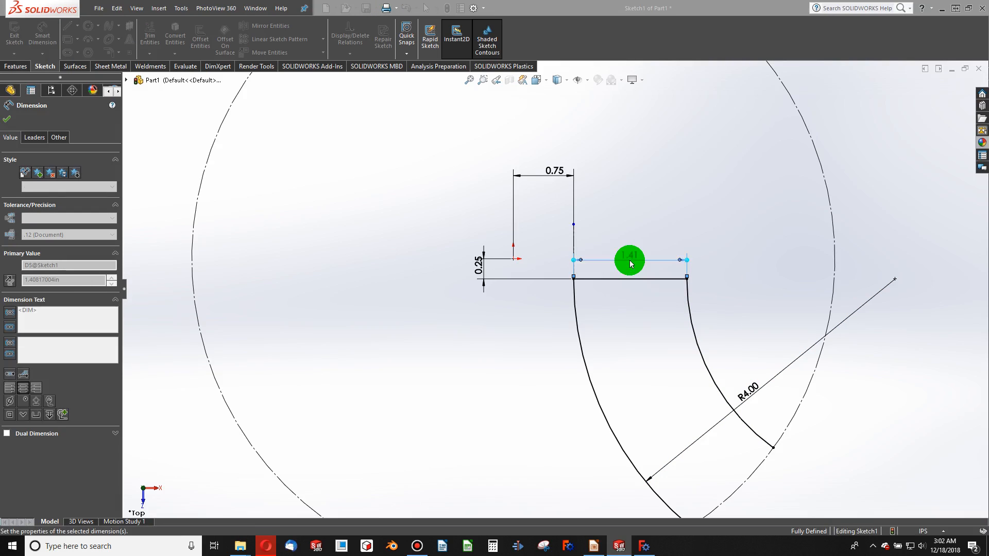
key("f")
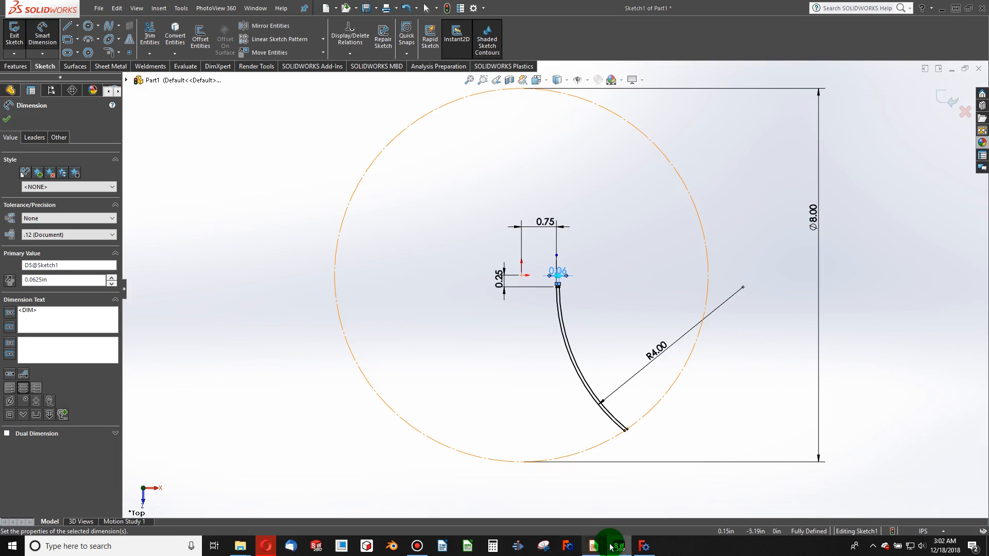
Step: Switch to FreeCAD to compare its vane profile, and return to the SOLIDWORKS sketch
left_click(646, 549)
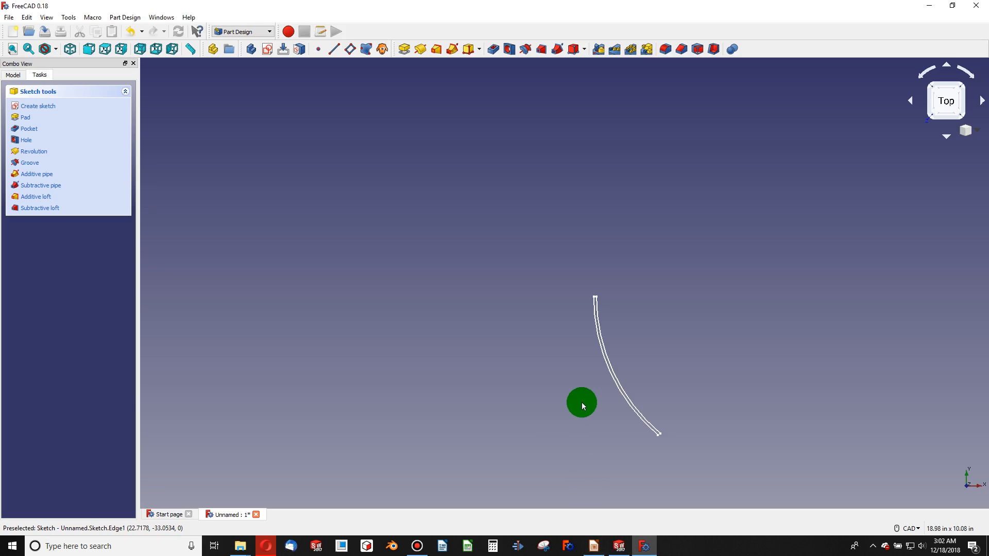
left_click(615, 549)
left_click(545, 376)
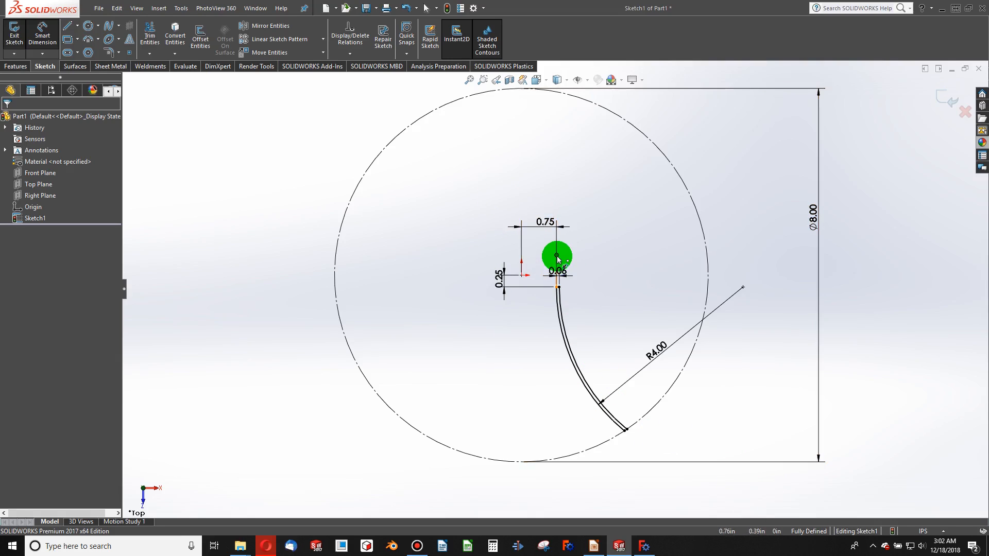
Step: Add a horizontal relation between the vertical centerline's free upper endpoint and the origin
scroll(559, 260, "down", 5)
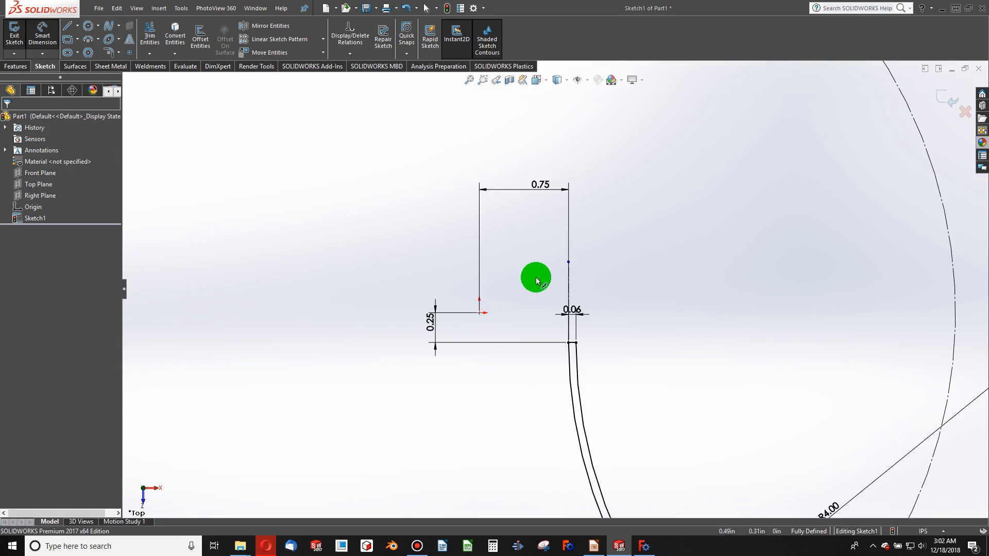
left_click(569, 263)
left_click(479, 313, "ctrl")
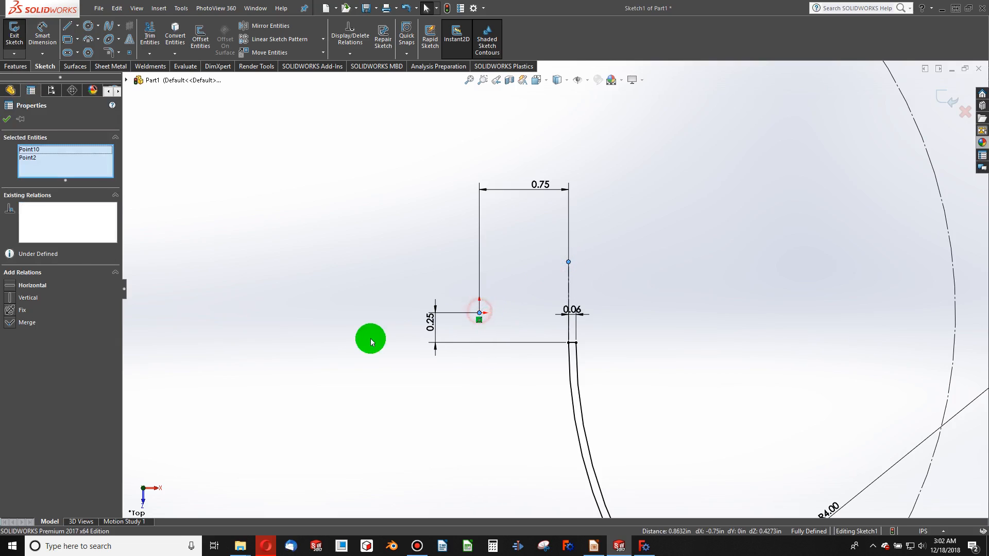
left_click(13, 287)
left_click(225, 285)
key("f")
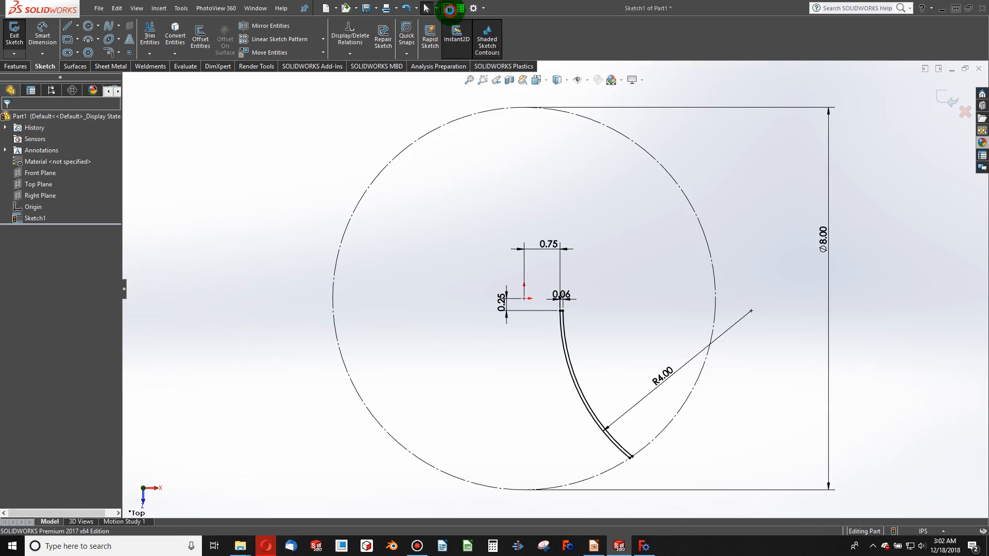
Step: Rebuild the part and exit the vane sketch
left_click(450, 10)
scroll(570, 267, "down", 1)
scroll(553, 352, "up", 3)
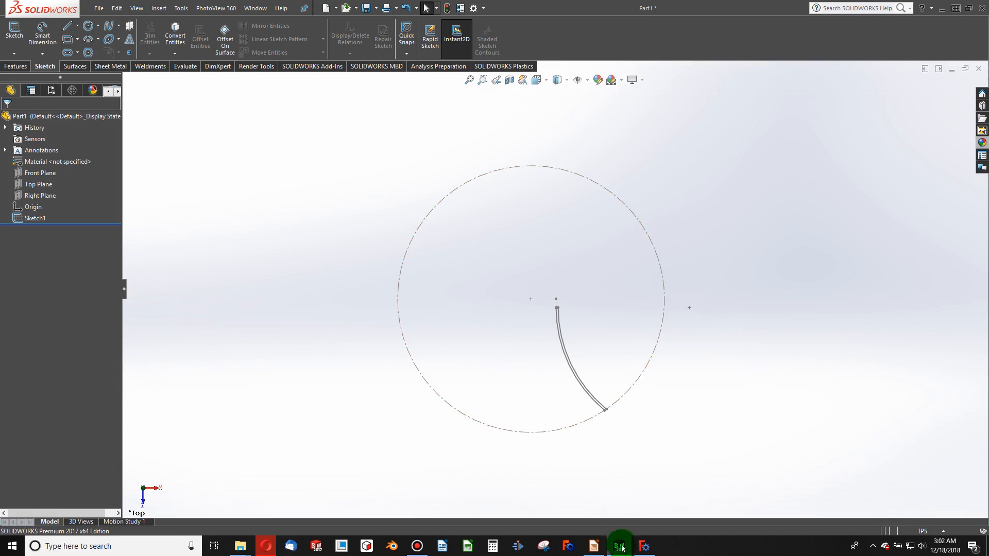
Step: Switch to the FreeCAD model containing the curved vane profile
left_click(642, 547)
scroll(605, 405, "down", 3)
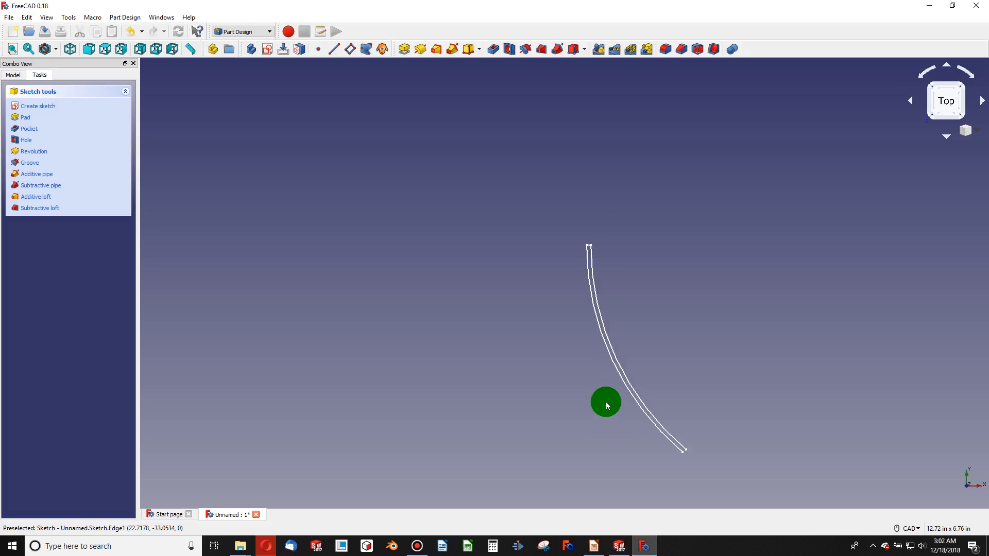
scroll(610, 383, "up", 1)
middle_click_drag(585, 373, 669, 373)
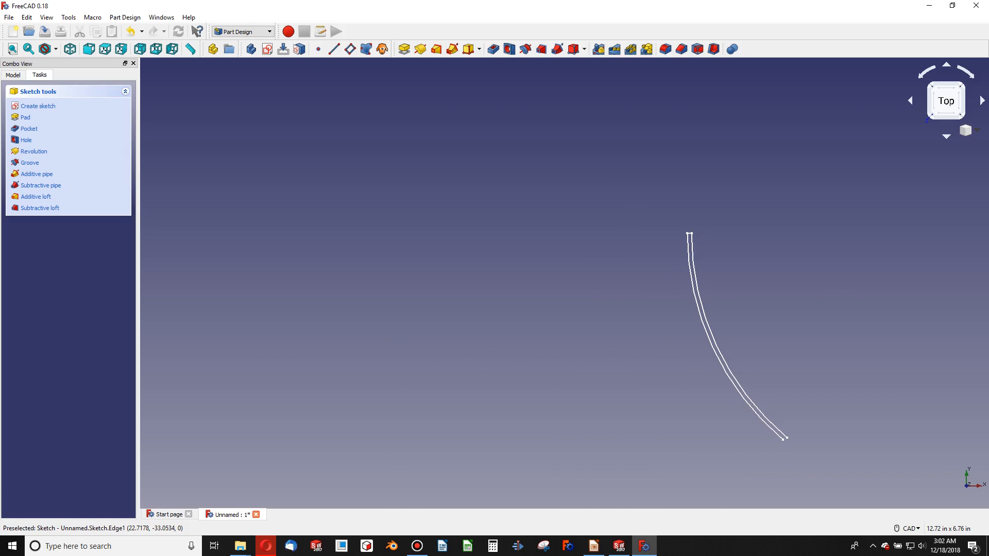
left_click(594, 546)
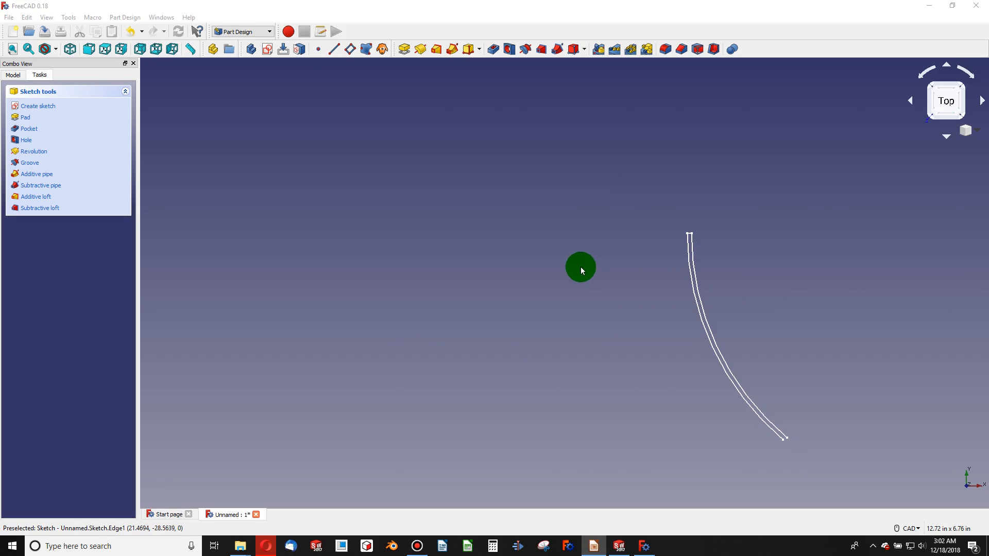
scroll(578, 266, "up", 1)
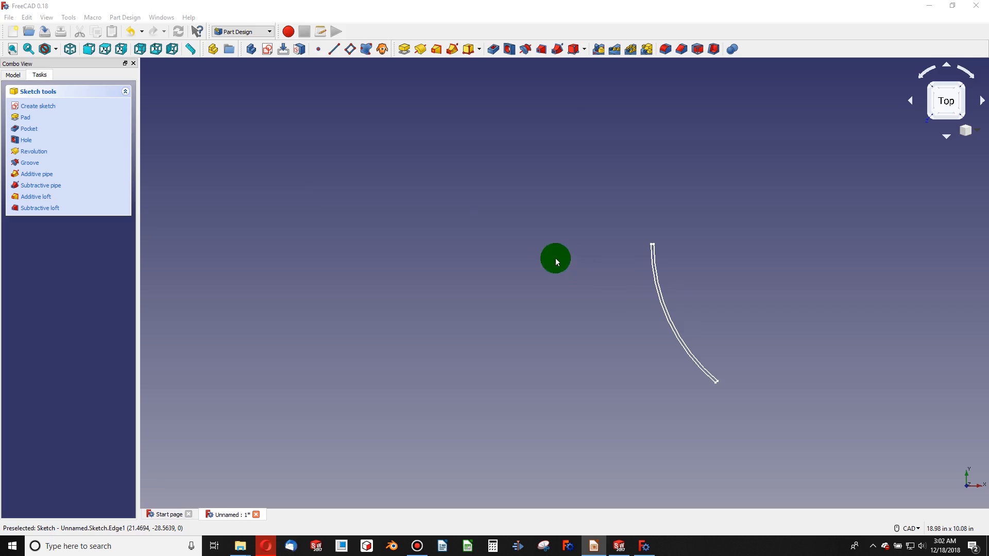
Step: Clear the selection of the existing vane sketch and start a new sketch on the YZ base plane
left_click(36, 108)
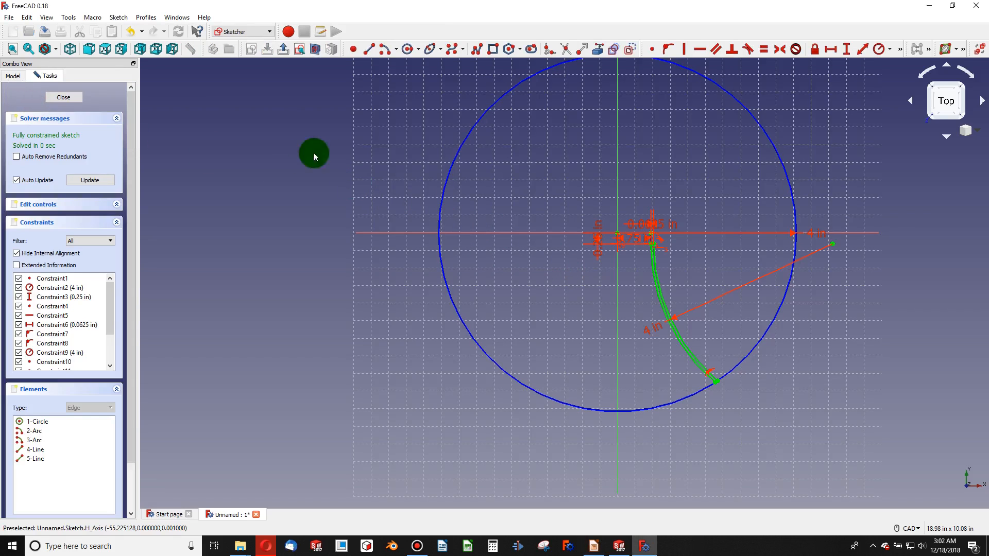
left_click(62, 97)
left_click(13, 75)
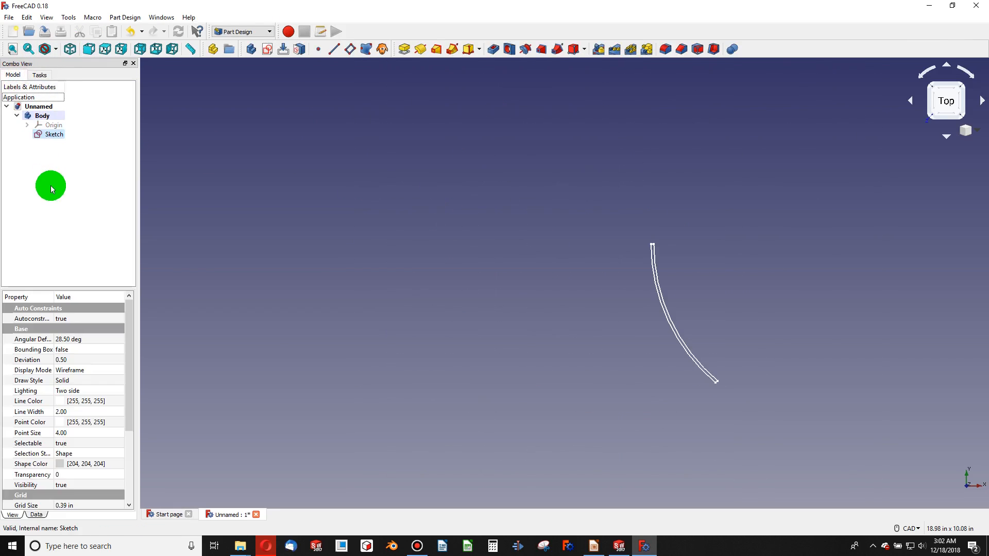
left_click(49, 186)
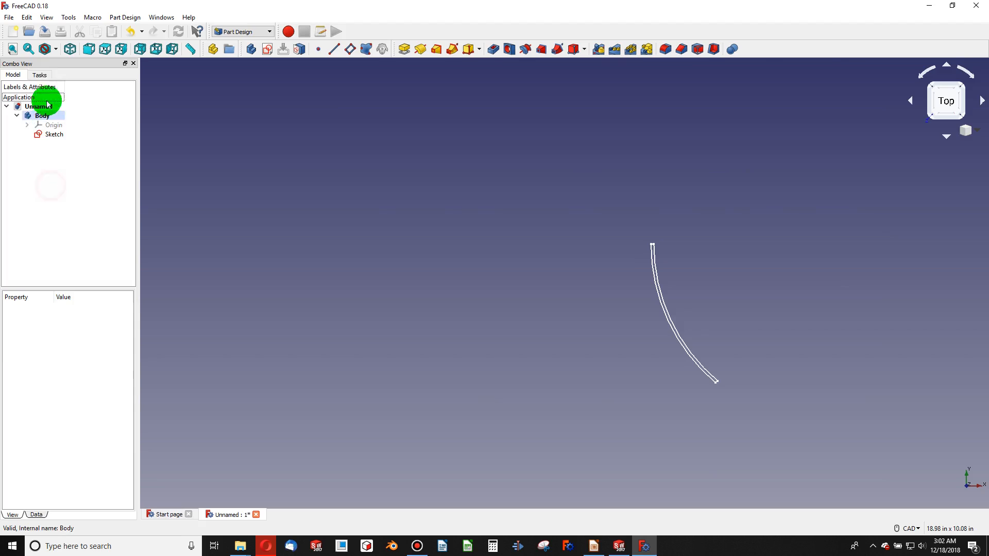
left_click(254, 49)
left_click(617, 220)
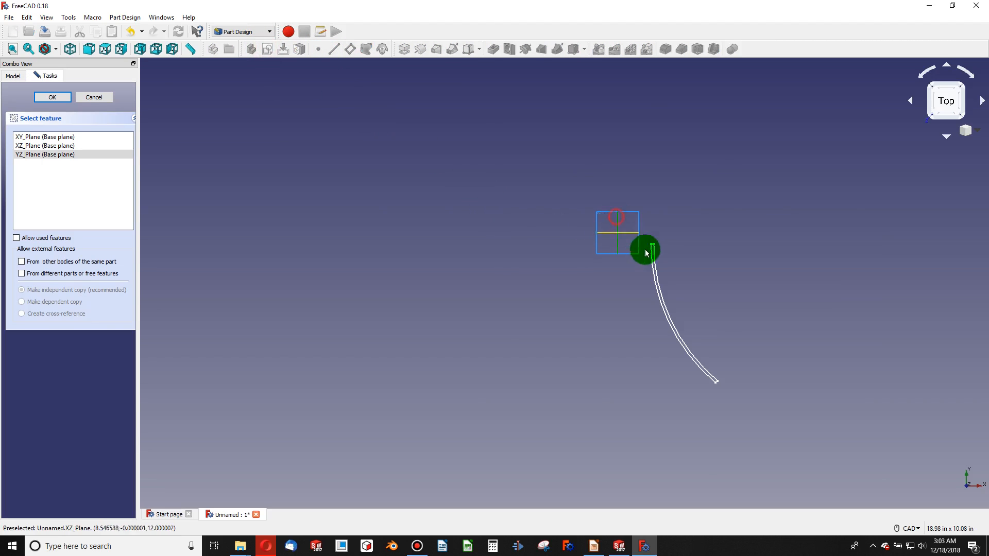
left_click(93, 138)
left_click(50, 97)
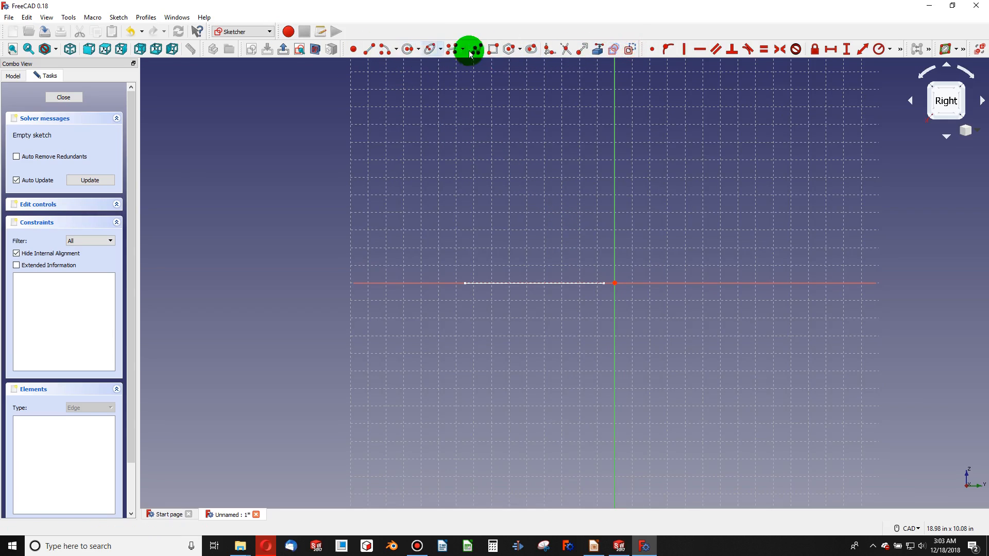
Step: Sketch a long, thin horizontal rectangle above the vane profile's edge-on line, on the negative Y side of the vertical axis
left_click(493, 49)
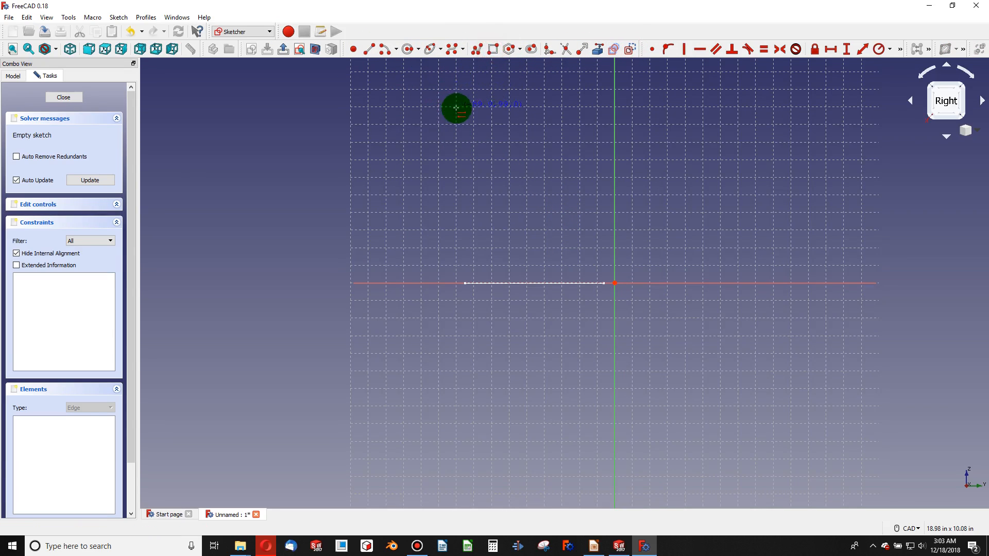
left_click(456, 107)
left_click(596, 127)
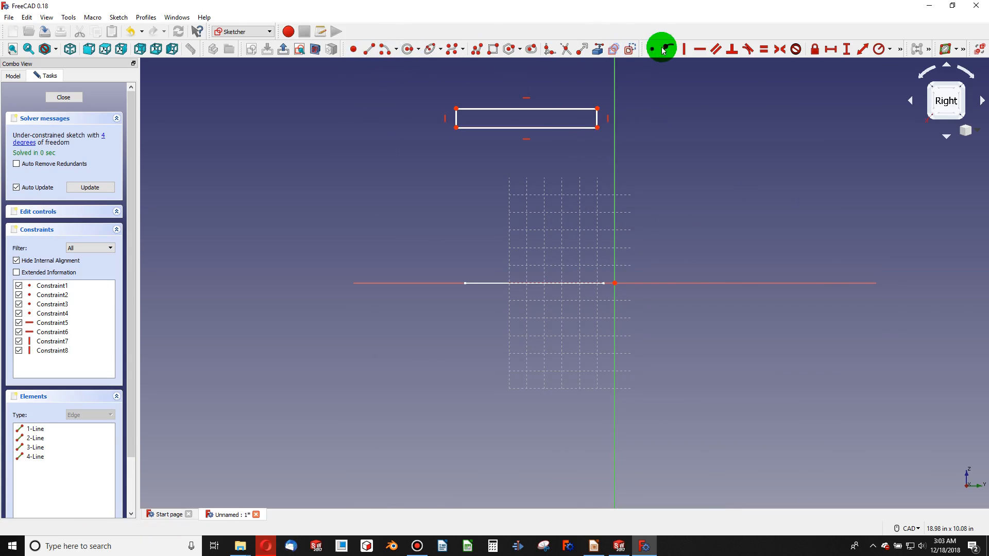
Step: Constrain the horizontal distance between the rectangle's lower corner nearest the vertical axis and the origin to 0.25 in
left_click(833, 50)
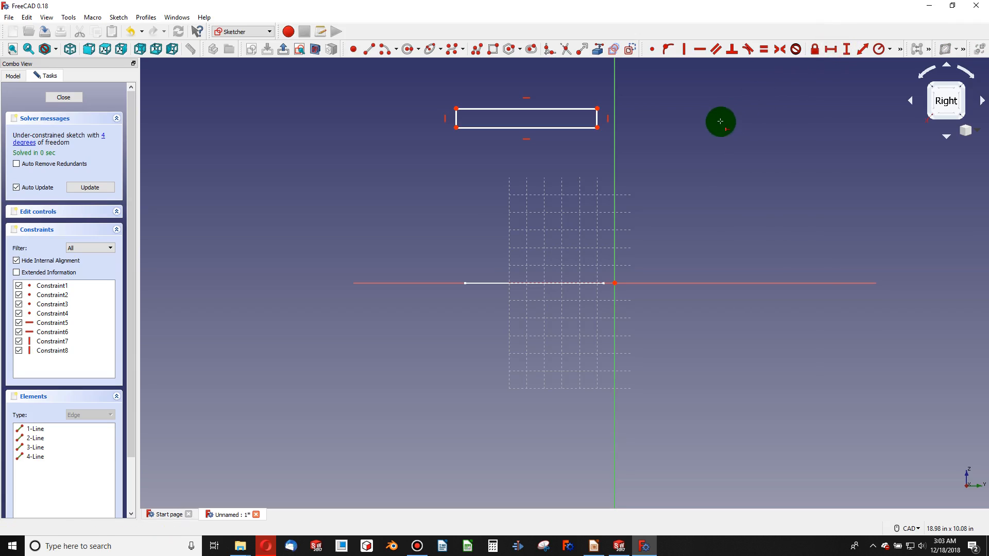
left_click(597, 126)
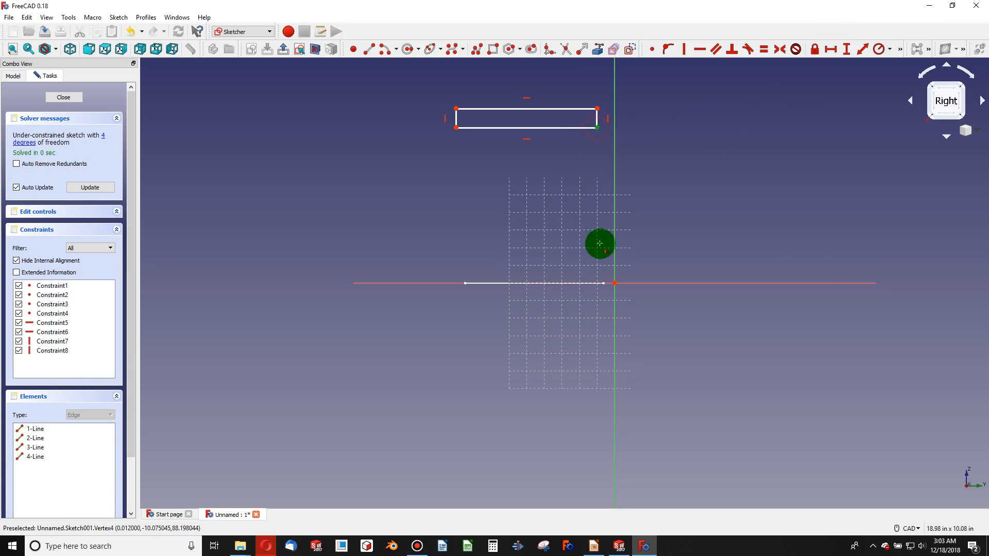
left_click(614, 283)
type(".")
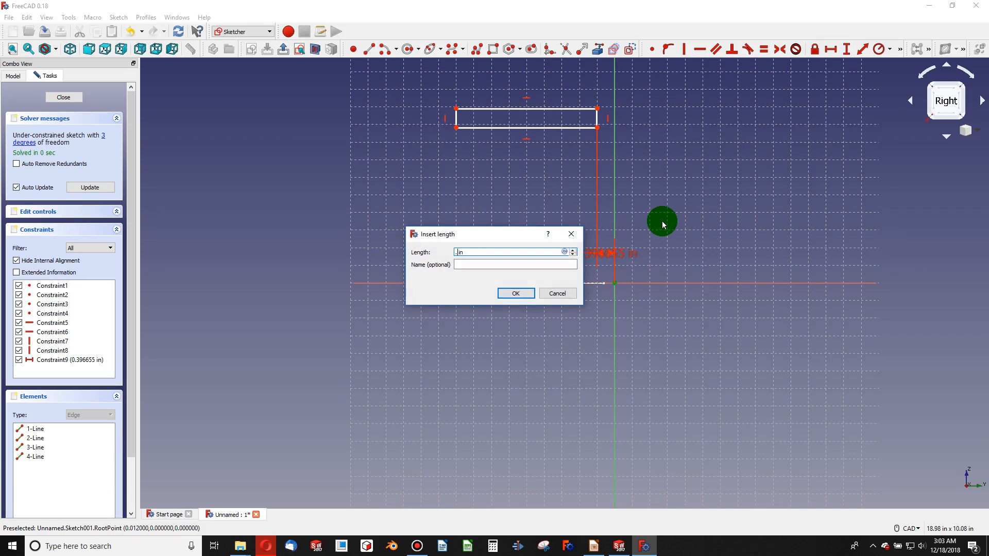
type("25")
key("Return")
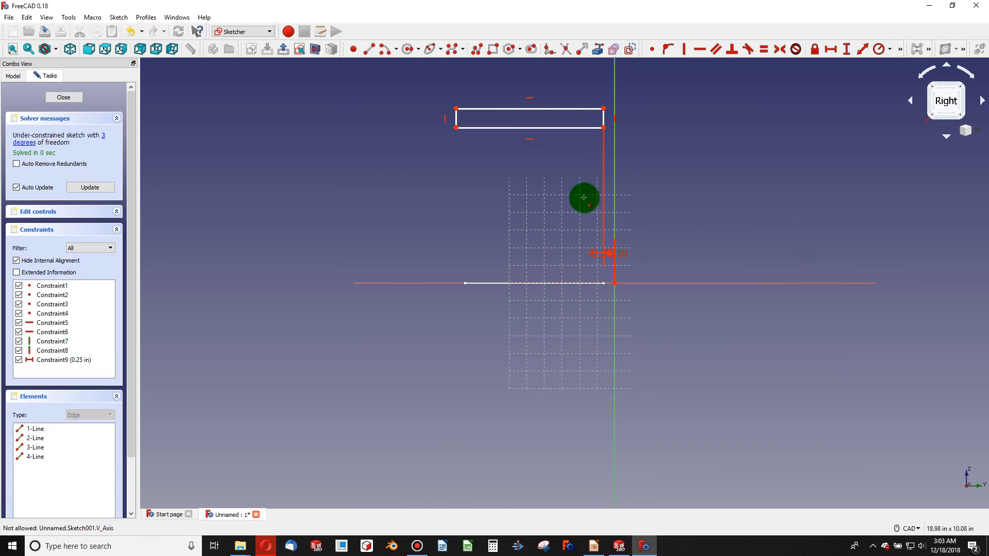
Step: Constrain the horizontal distance between the rectangle's upper corner farthest from the vertical axis and the origin to 2.75 in
left_click(615, 282)
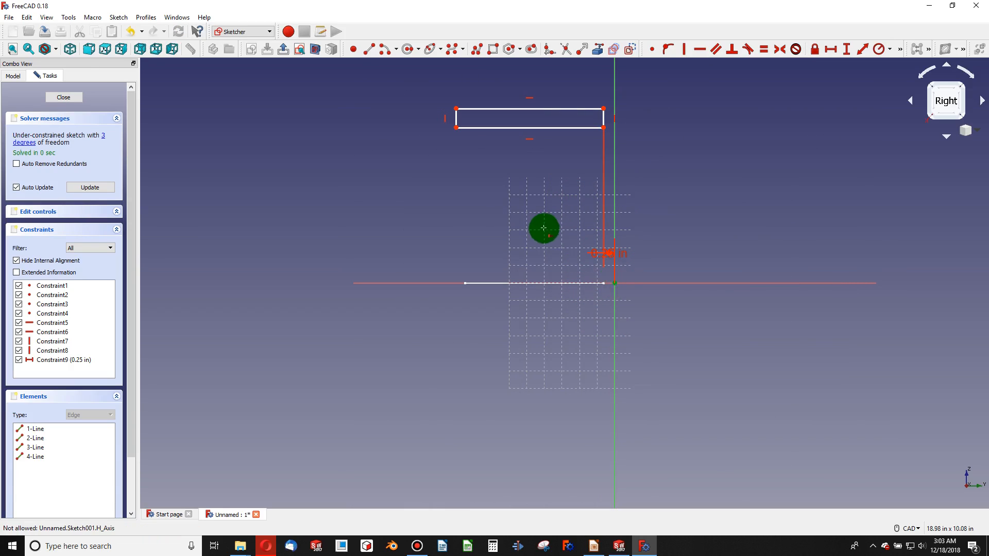
mouse_move(455, 108)
left_mouse_down()
mouse_move(404, 126)
mouse_move(452, 118)
left_mouse_up()
left_click(456, 107)
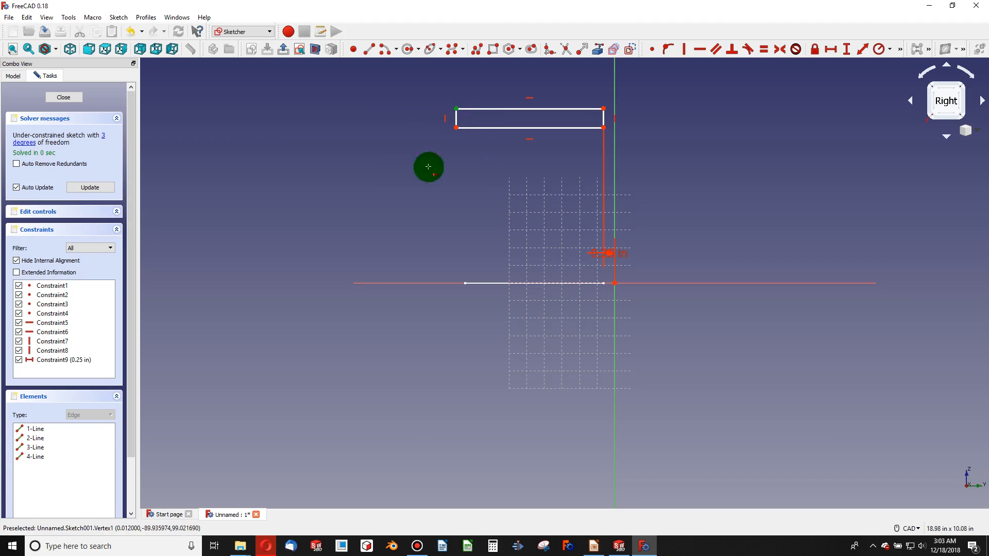
left_click(613, 282)
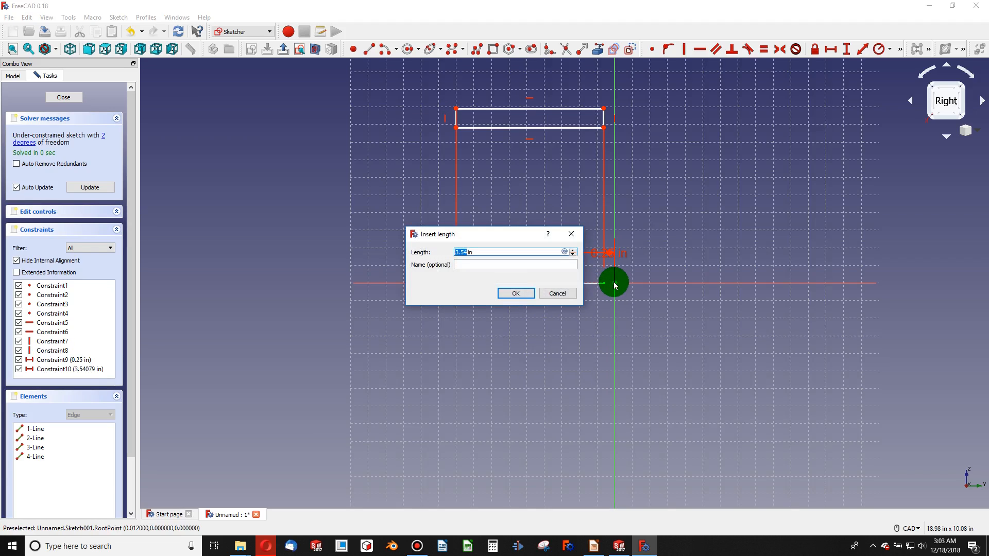
type("2.75")
key("Return")
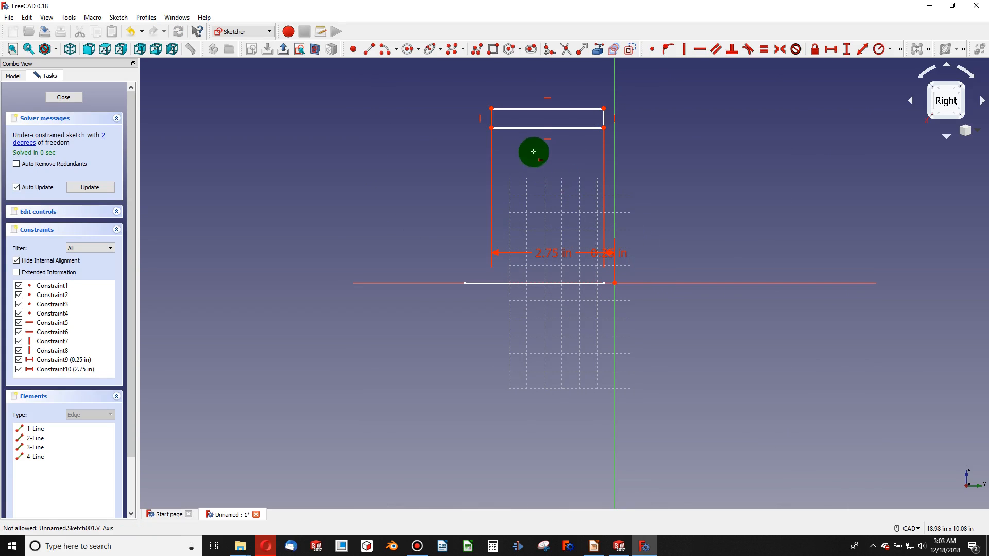
Step: Constrain the vertical length of the rectangle's outer short edge to 0.0625 in
left_click(843, 45)
left_click(490, 114)
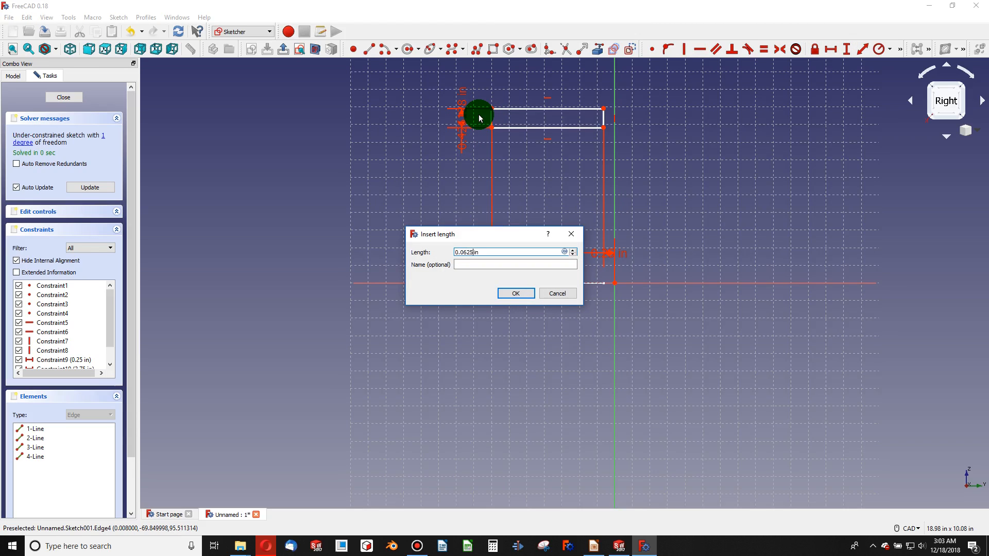
key("Return")
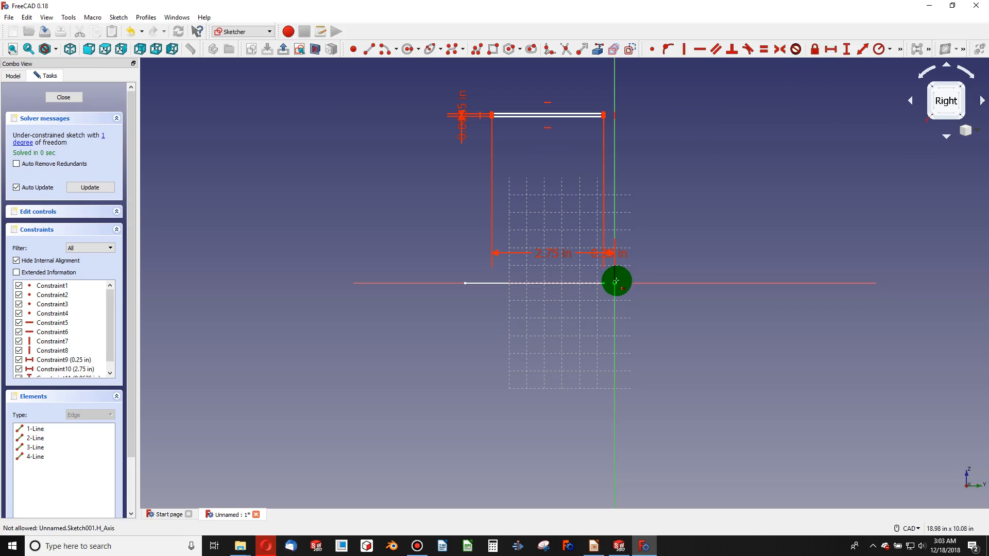
Step: Try to add a 3 in horizontal distance between the origin and the rectangle's far corner, and leave the sketch
left_click(493, 115)
type("3")
key("Return")
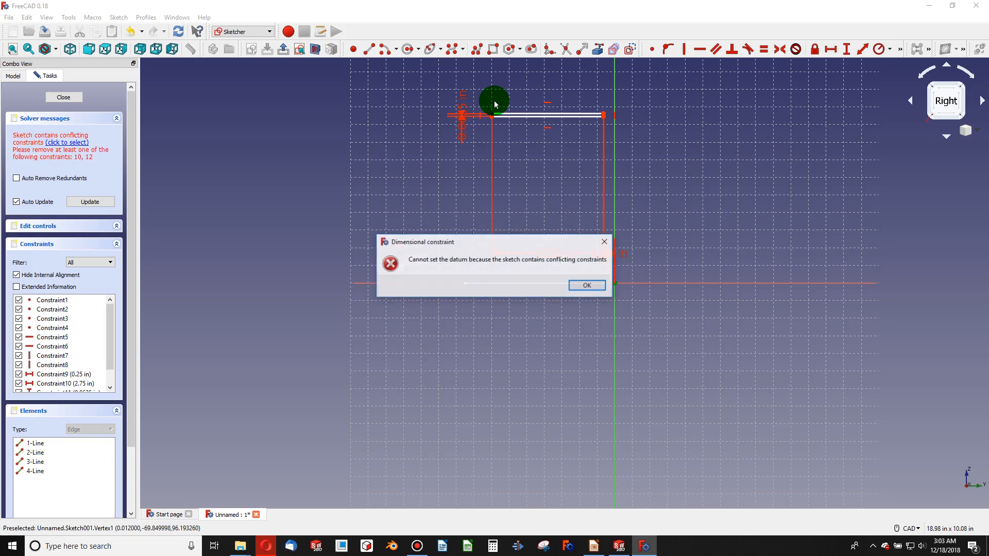
left_click(573, 281)
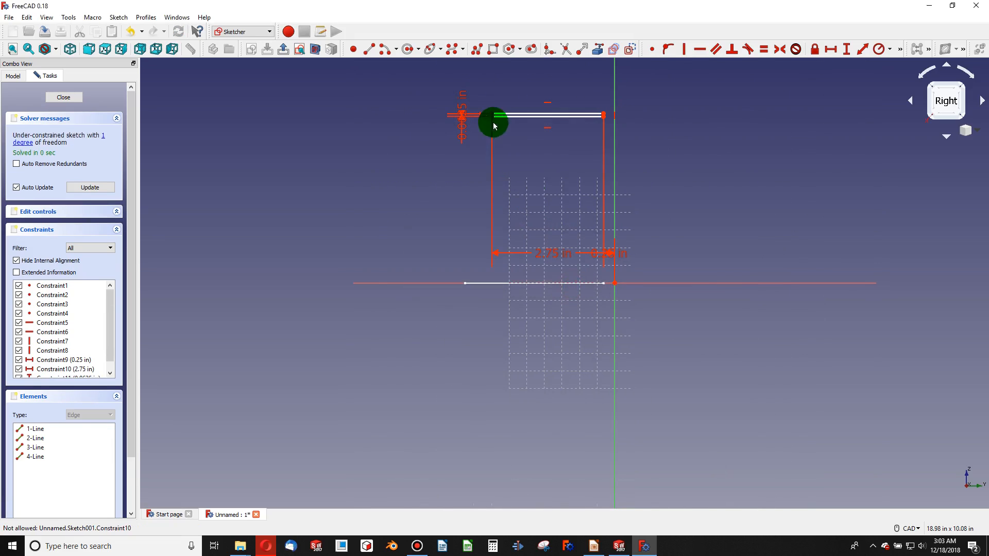
key("Escape")
key("Escape")
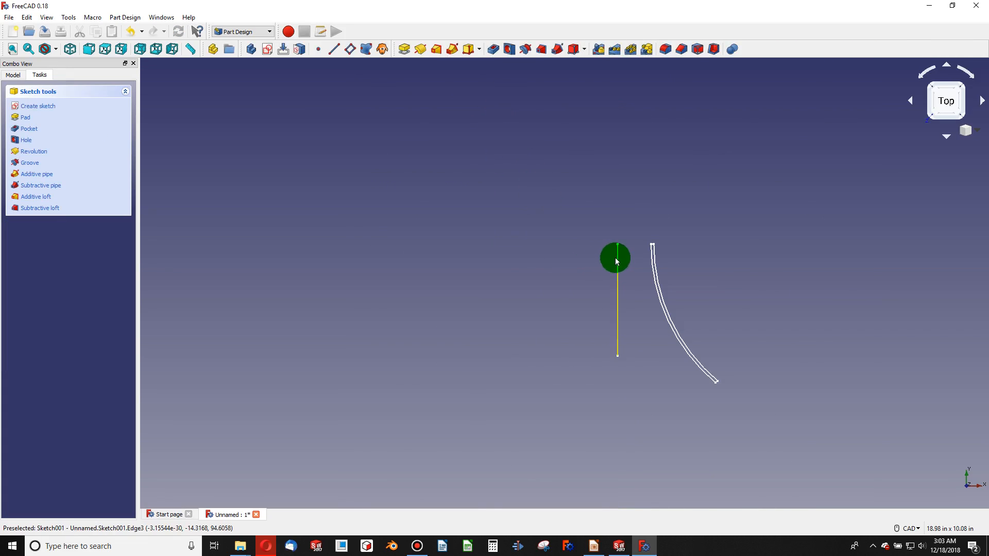
Step: Reopen the rectangle sketch for editing, move the rectangle closer to the horizontal axis, and delete its 2.75 in horizontal constraint
left_click(12, 74)
right_click(58, 144)
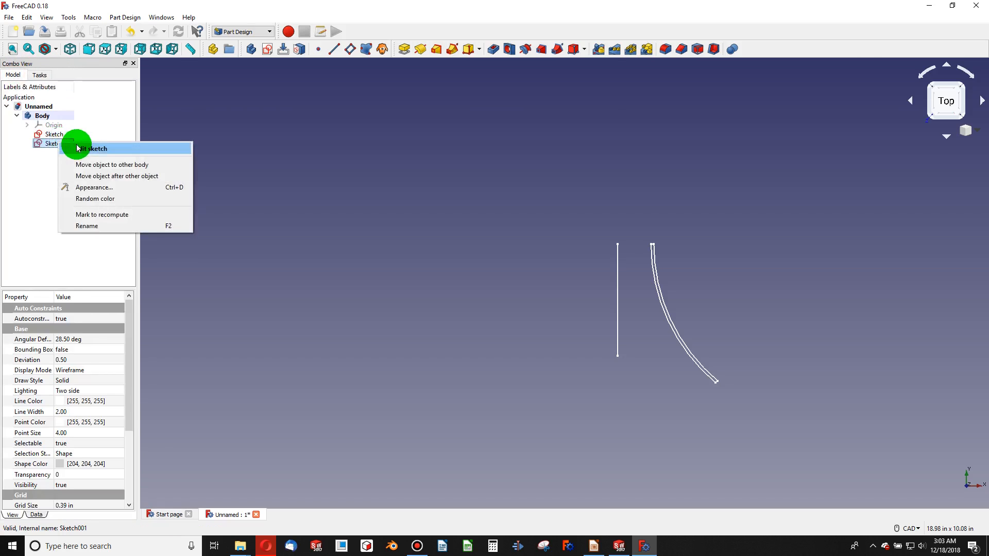
left_click(91, 149)
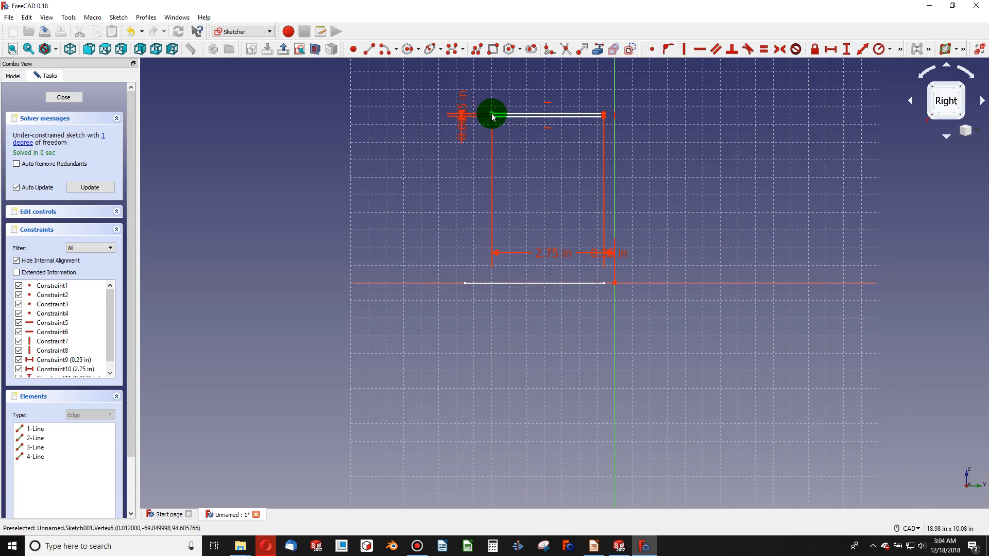
mouse_move(492, 116)
left_mouse_down()
mouse_move(406, 115)
mouse_move(503, 81)
mouse_move(490, 91)
mouse_move(485, 150)
mouse_move(482, 142)
left_mouse_up()
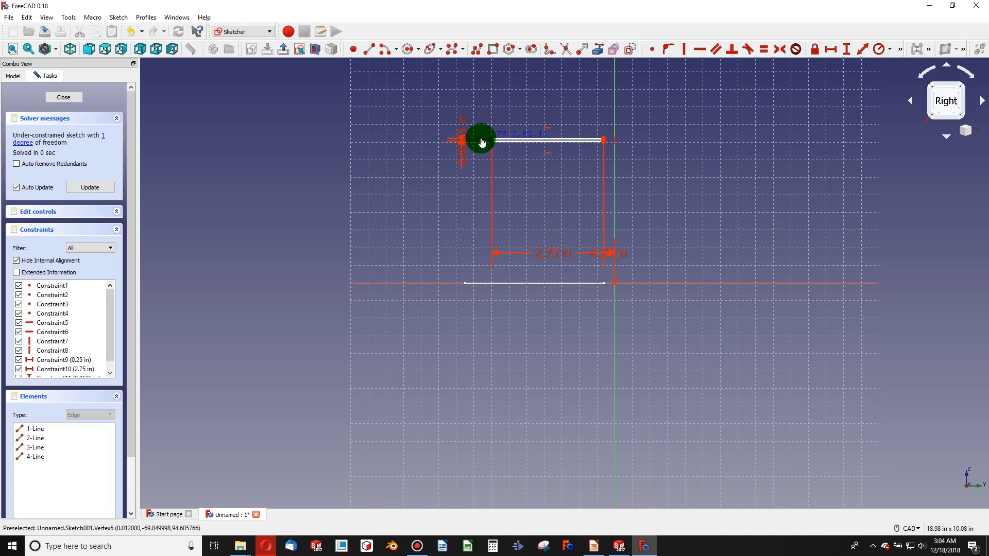
left_click(553, 259)
key("Delete")
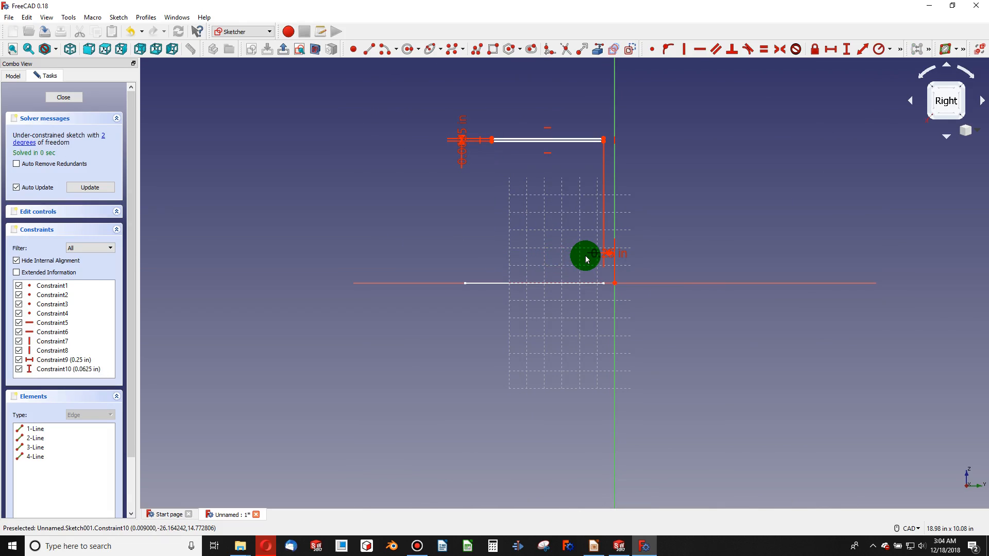
Step: Constrain the vertical distance between the rectangle's corner nearest the vertical axis and the origin to 2.75 in
left_click(844, 52)
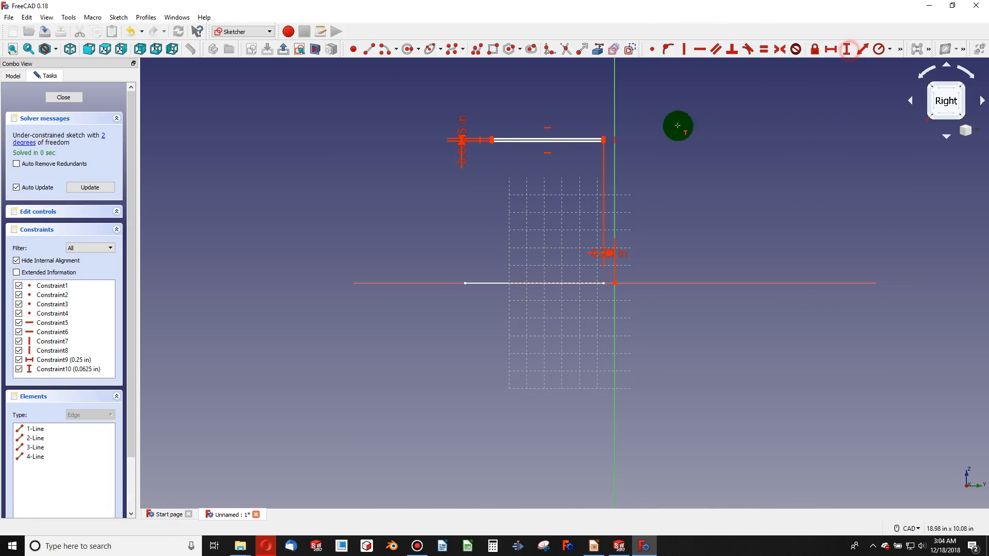
left_click(604, 140)
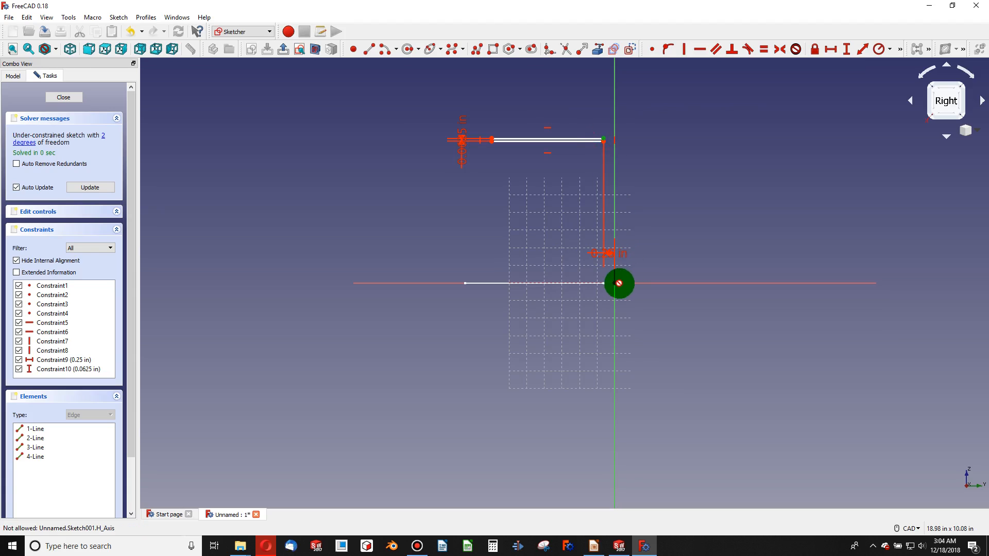
left_click(616, 283)
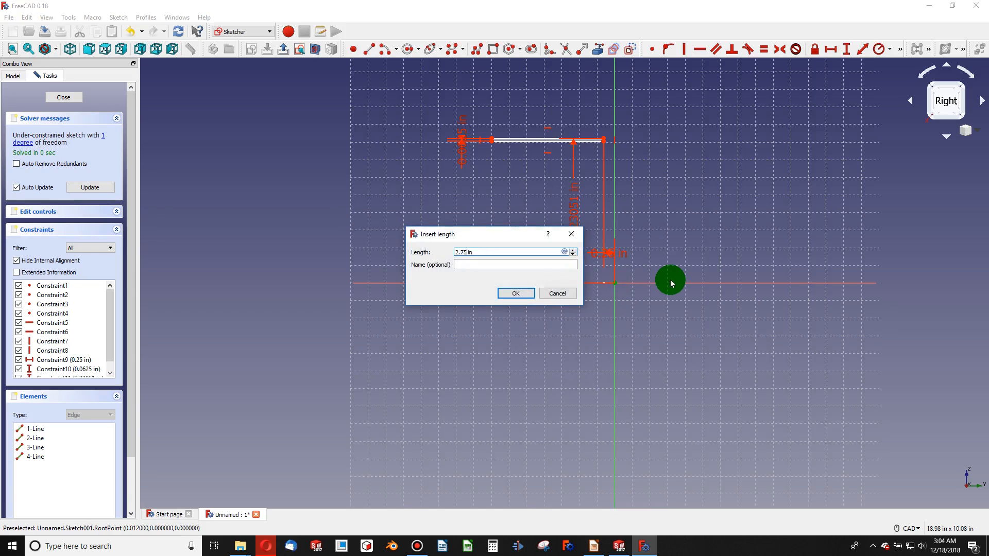
type("2.75")
key("Return")
Step: Constrain the horizontal distance between the rectangle's far corner and the origin to 3 in, and close the sketch
left_click(830, 49)
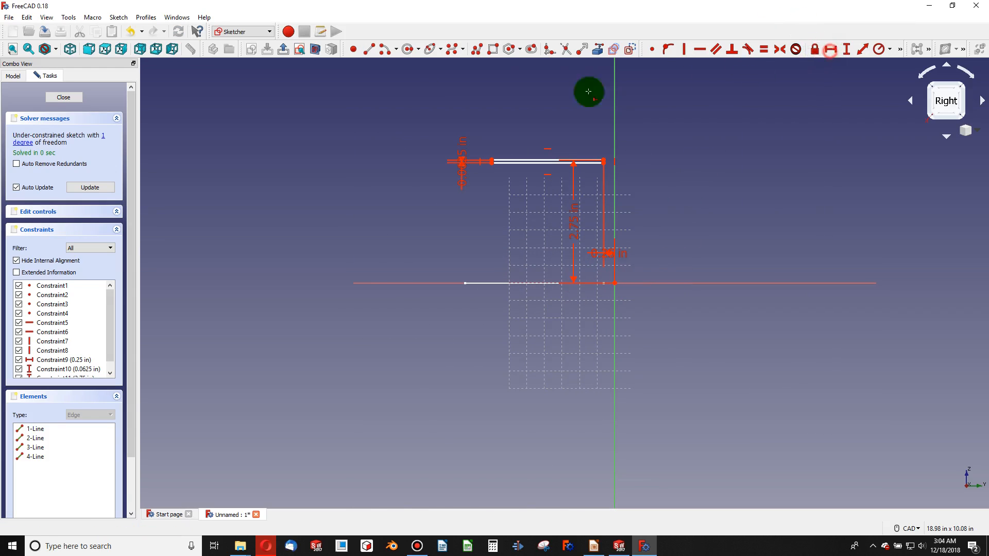
left_click(492, 161)
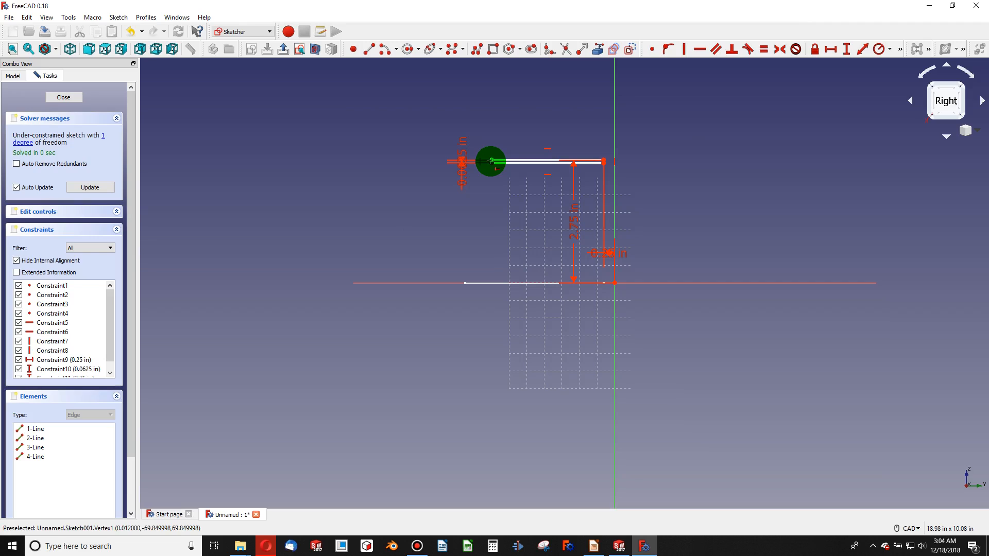
left_click(614, 283)
key("Return")
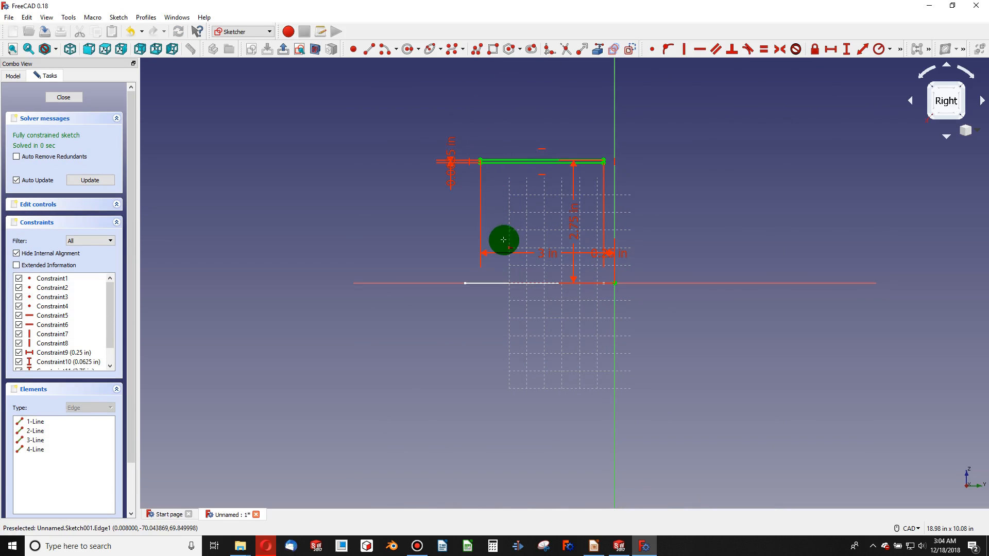
left_click(65, 97)
mouse_move(587, 325)
middle_mouse_down()
mouse_move(613, 357)
mouse_move(615, 247)
mouse_move(518, 240)
mouse_move(470, 302)
mouse_move(547, 313)
middle_mouse_up()
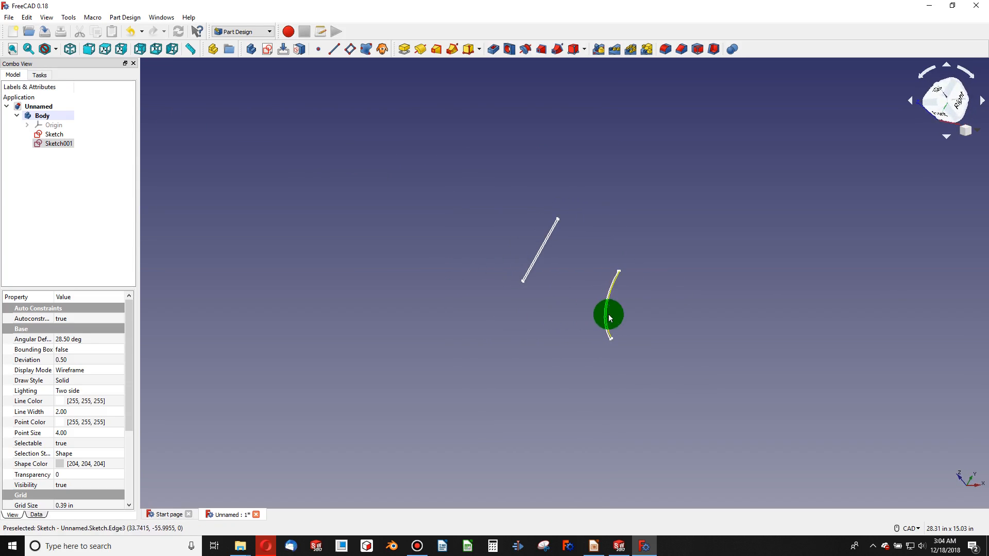
Step: Switch to the SOLIDWORKS part and start a new sketch on the Right Plane, viewed normal to it
left_click(618, 545)
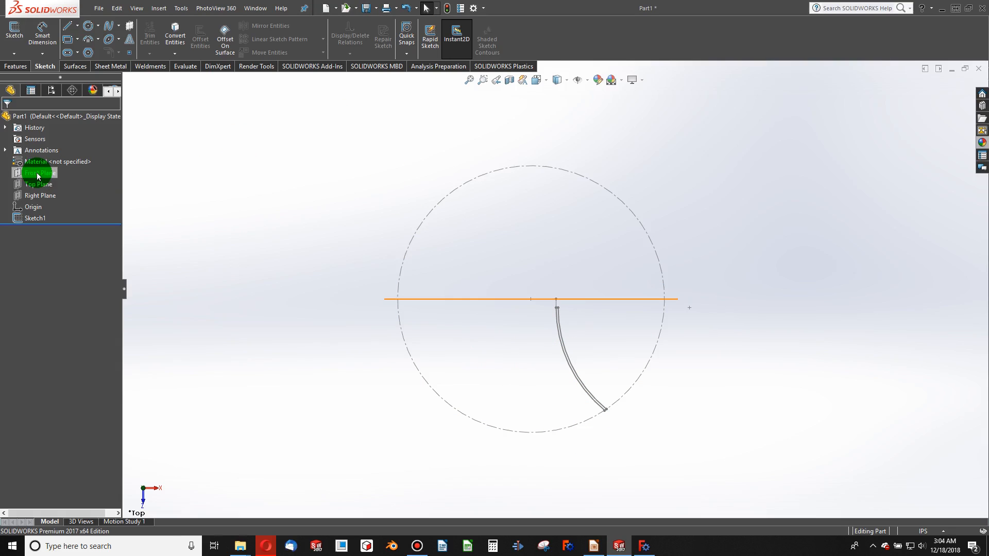
left_click(36, 196)
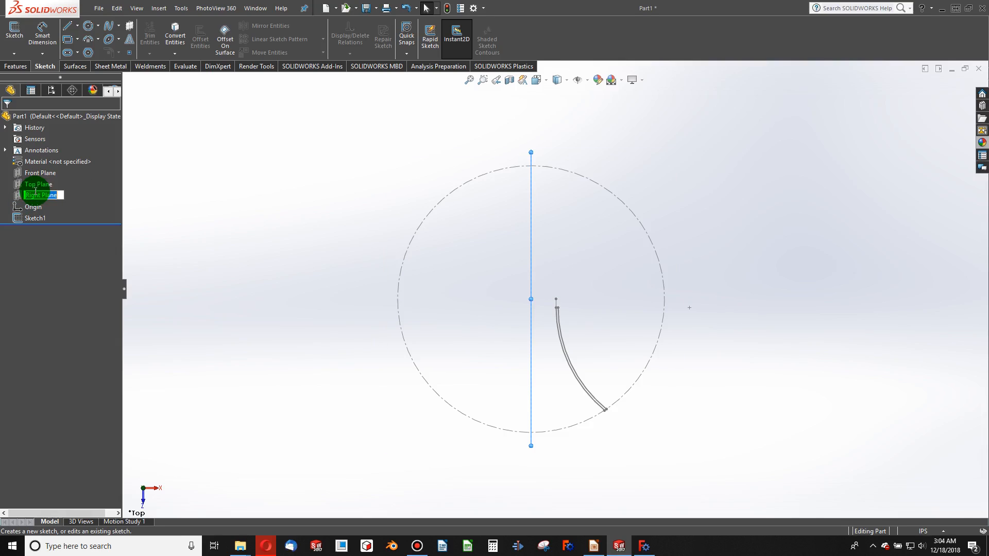
left_click(24, 204)
right_click(21, 197)
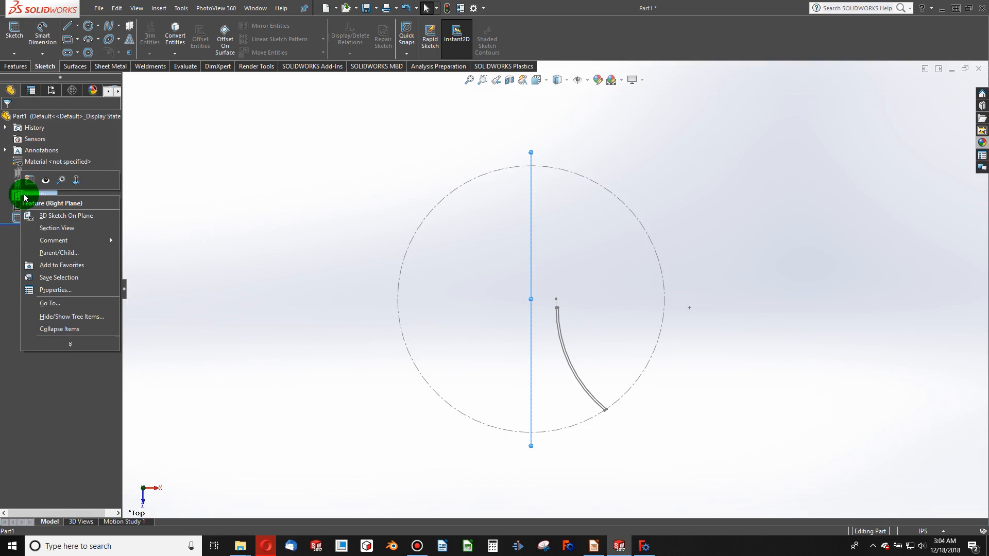
left_click(29, 185)
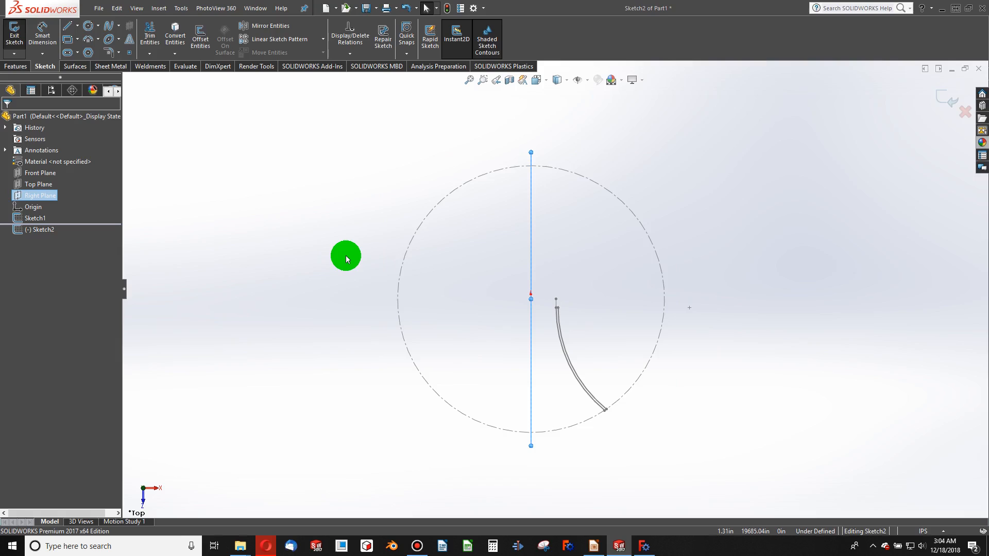
key("ctrl+8")
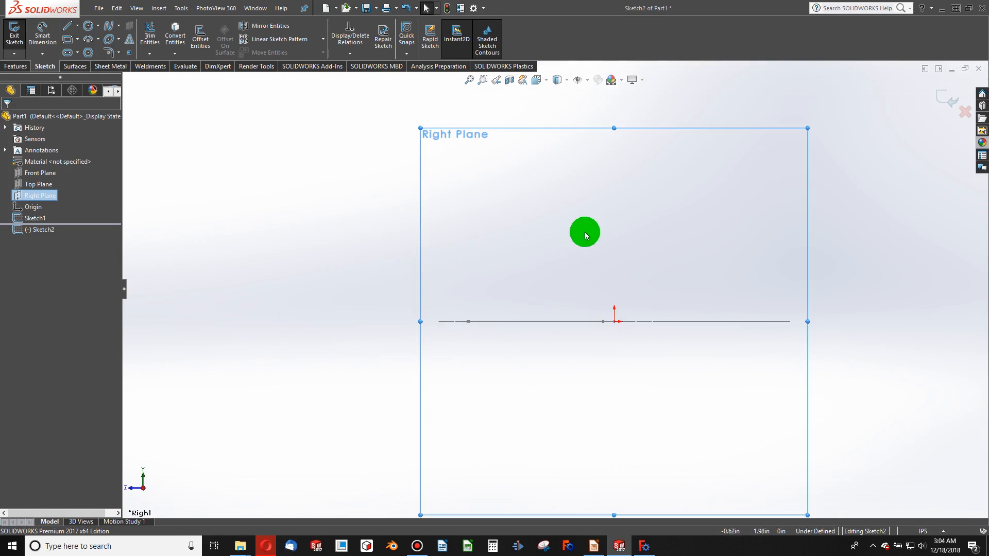
Step: Sketch a horizontal corner rectangle above the edge-on vane profile and resize it to about 2.14 by 0.56 in, clear of the origin's vertical line
left_click(72, 38)
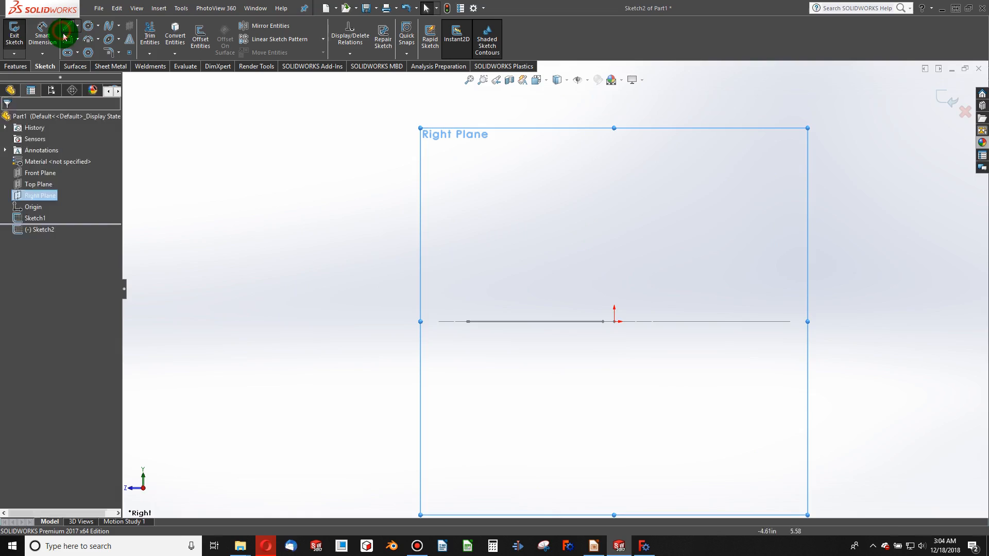
left_click(469, 175)
left_click(620, 200)
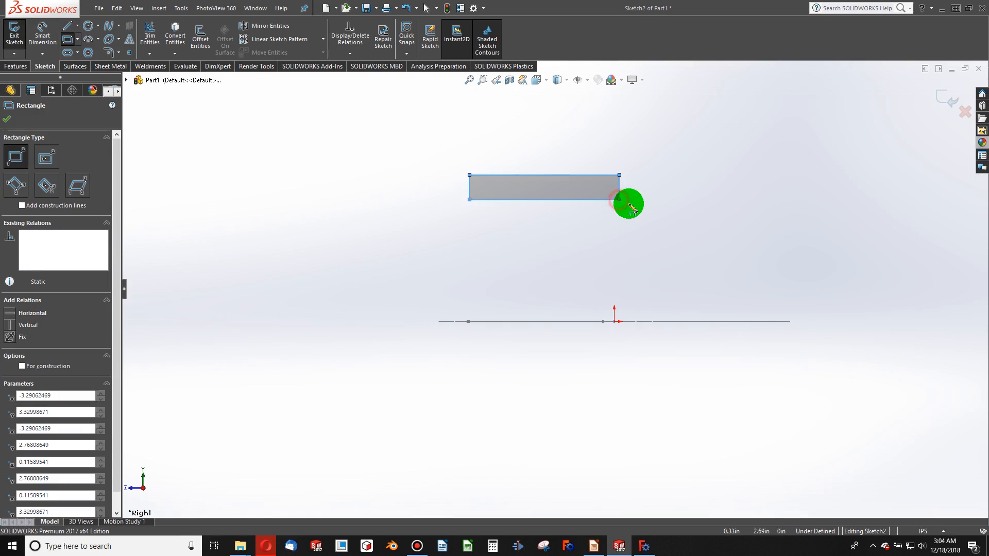
key("Escape")
left_click_drag(620, 201, 564, 199)
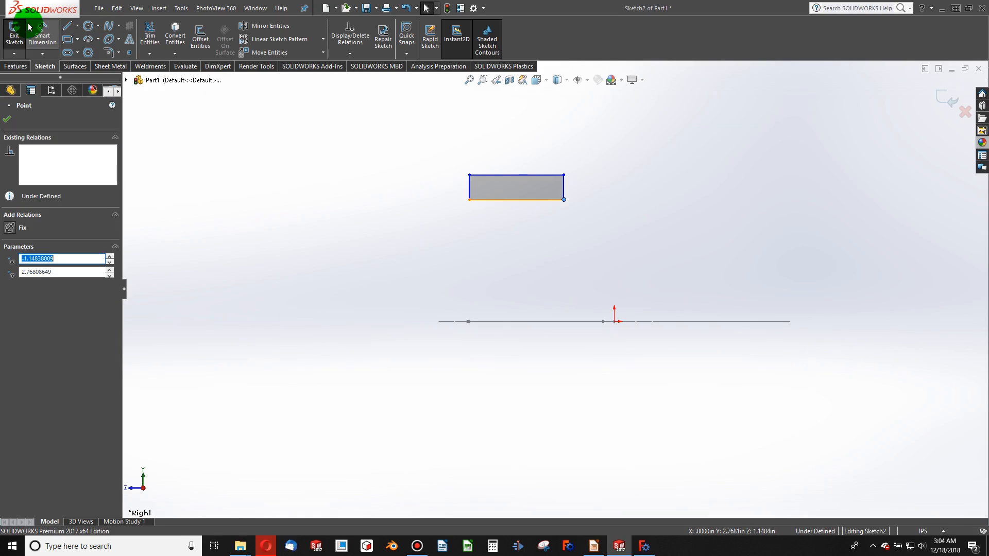
Step: Dimension the horizontal distance between the rectangle's lower corner nearest the origin and the origin to 0.25 in
left_click(43, 35)
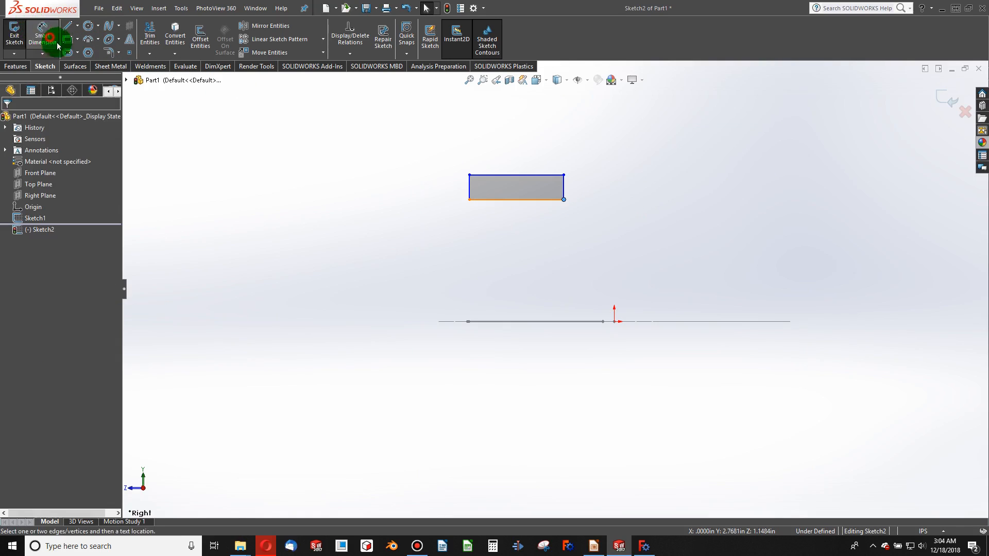
left_click(564, 189)
left_click(616, 322)
key("Escape")
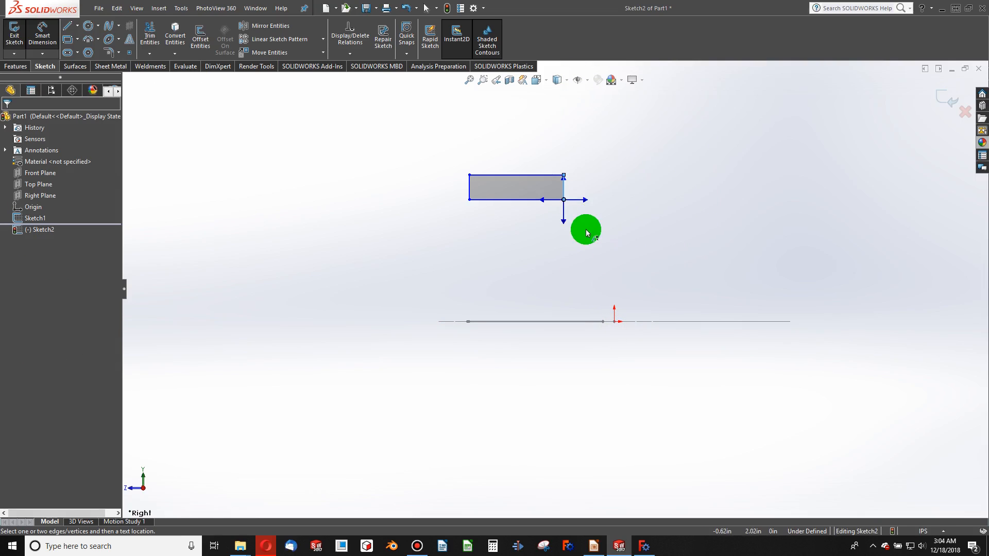
left_click(565, 198)
left_click(614, 322)
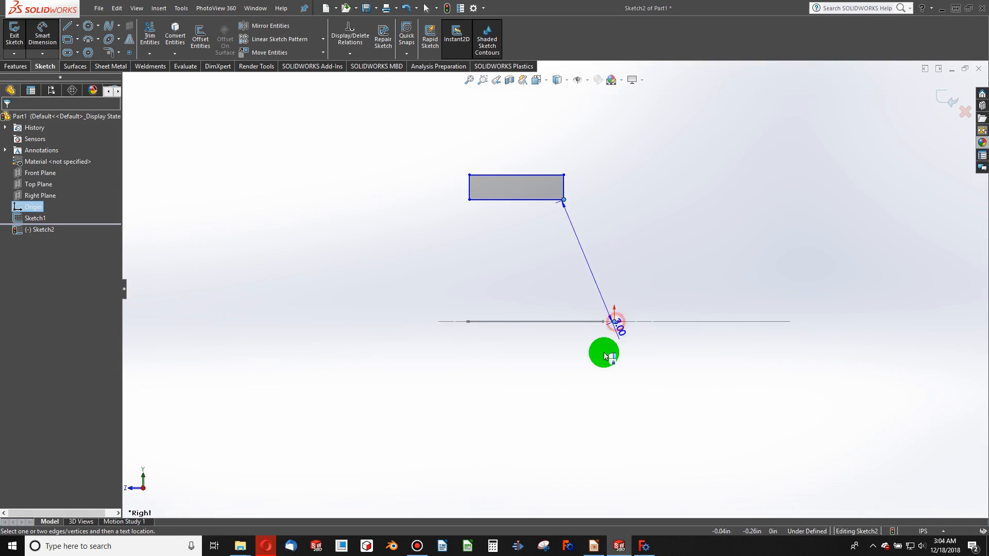
left_click(587, 386)
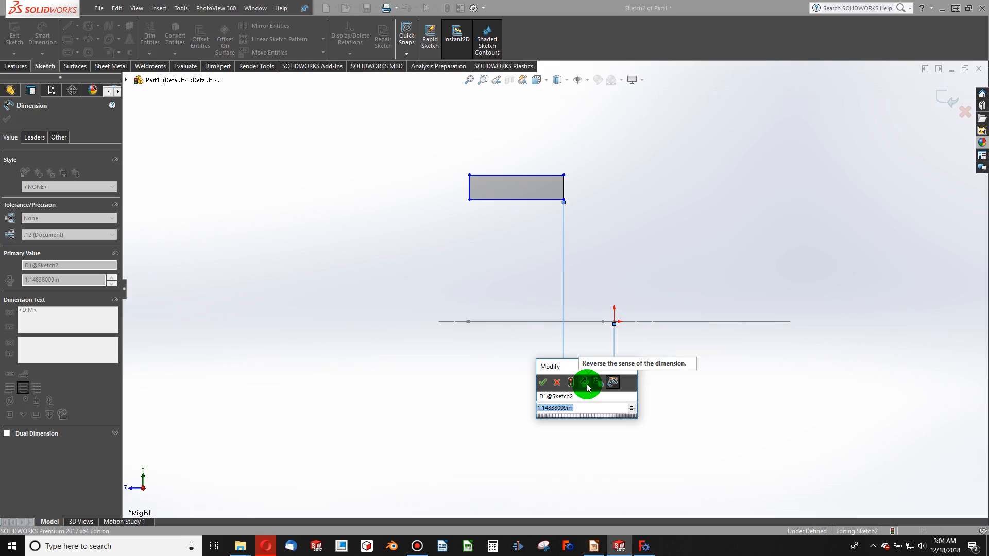
type("0.25")
key("Return")
Step: Dimension the vertical distance between the rectangle's upper corner nearest the origin and the origin to 2.75 in
left_click(616, 324)
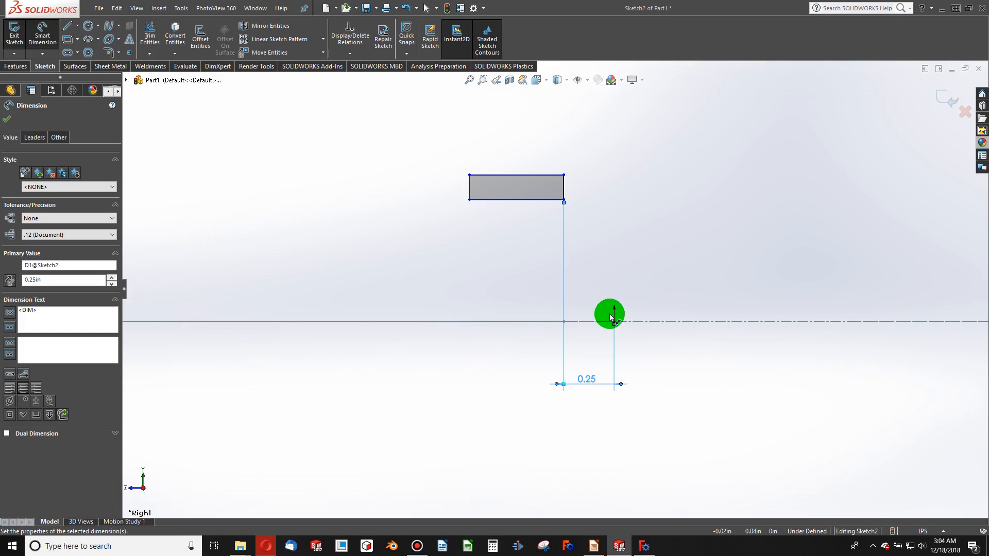
left_click(563, 175)
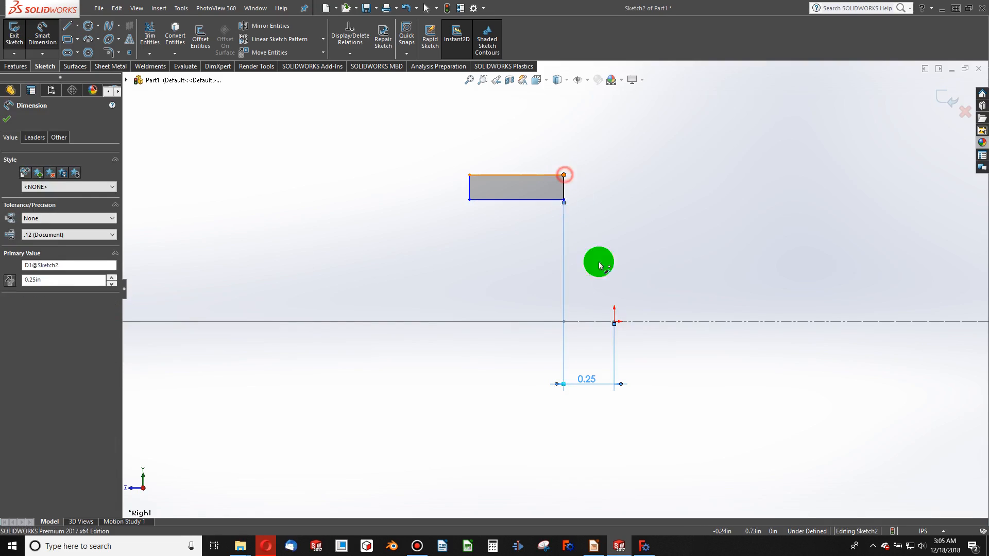
left_click(617, 323)
left_click(669, 268)
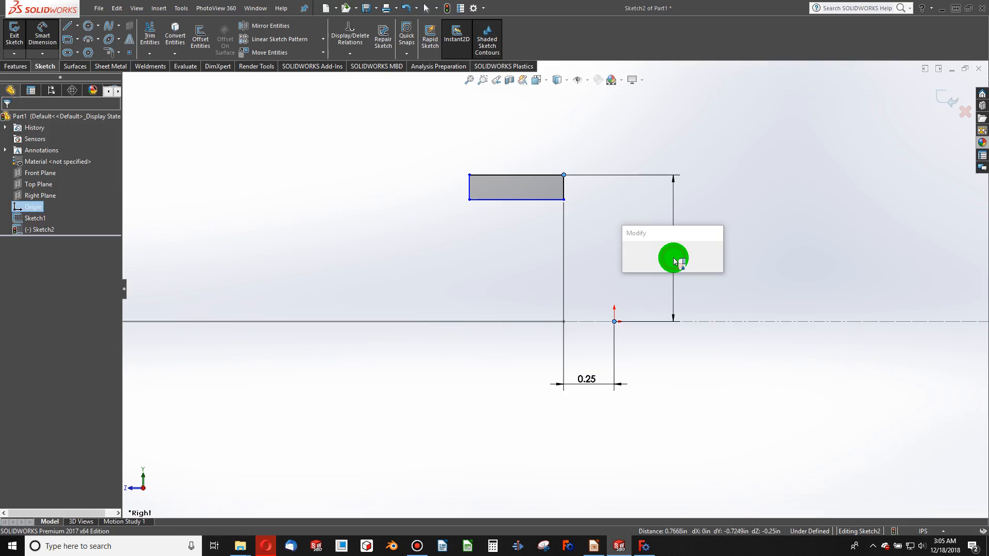
type("2.75")
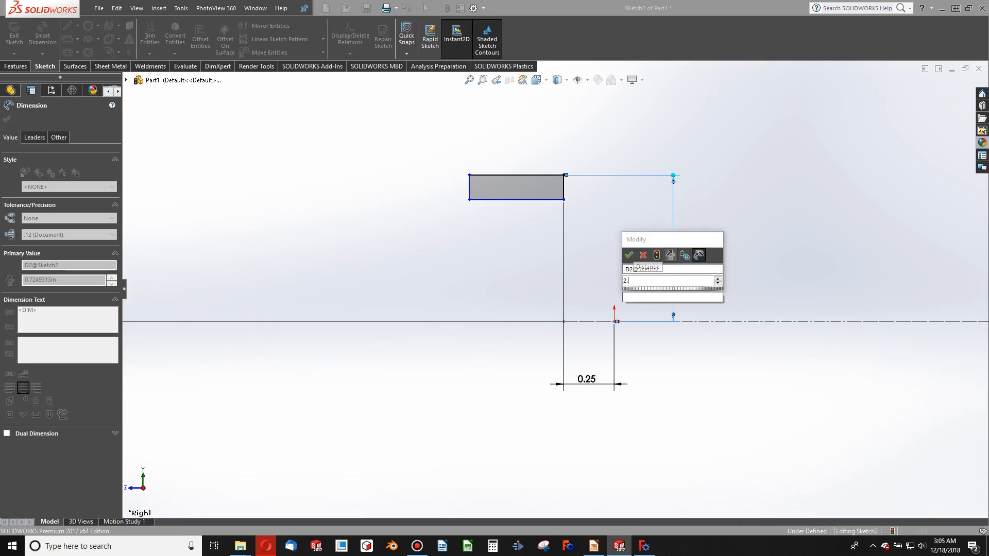
key("Return")
Step: Dimension the rectangle's thickness at its far end to 0.0625 in
scroll(663, 241, "up", 5)
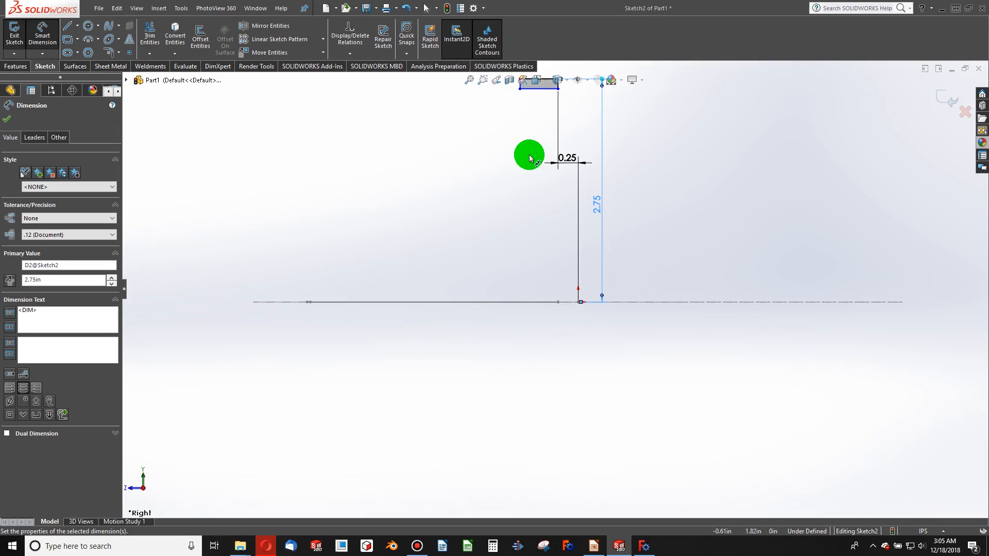
scroll(475, 174, "down", 3)
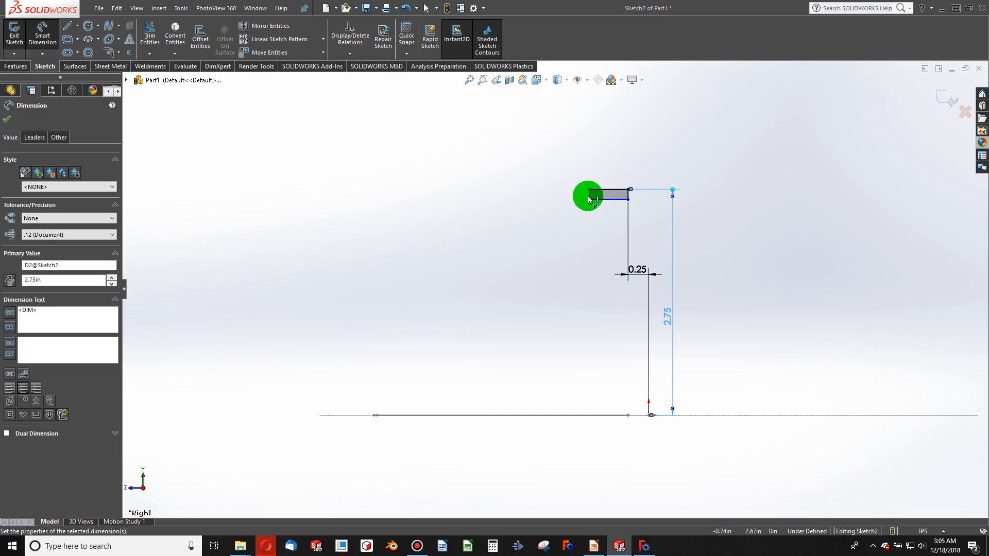
left_click(590, 200)
left_click(516, 196)
type("0.062")
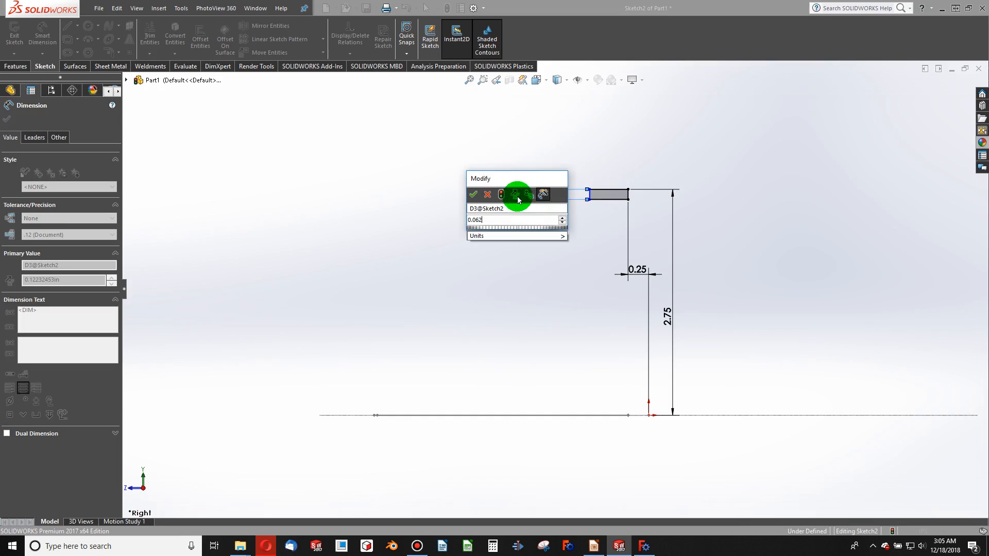
type("5")
key("Return")
Step: Dimension the horizontal distance between the rectangle's far end and the origin to 3 in, and close the sketch
left_click(578, 207)
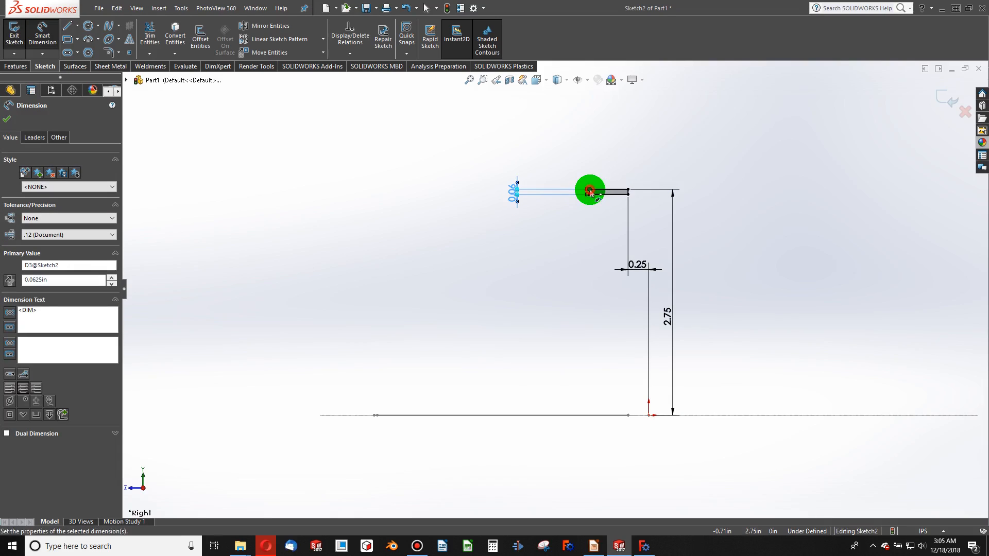
left_click(590, 191)
left_click(649, 415)
left_click(610, 473)
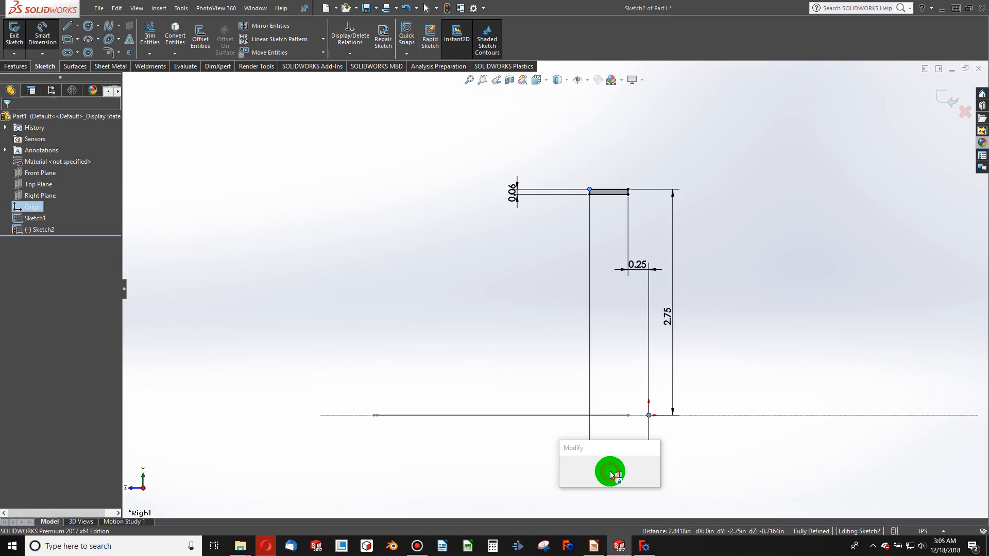
type("3")
key("Return")
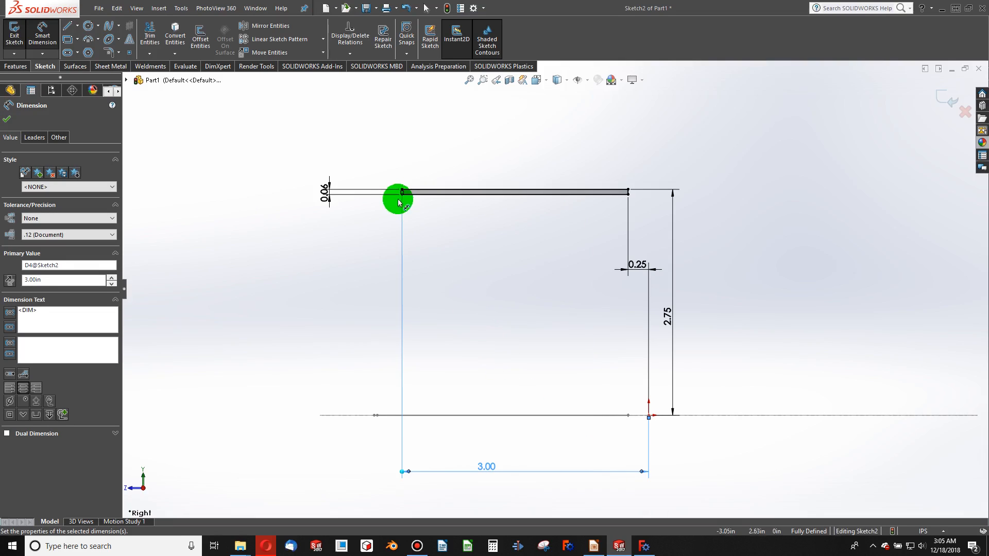
left_click(447, 8)
scroll(567, 275, "up", 3)
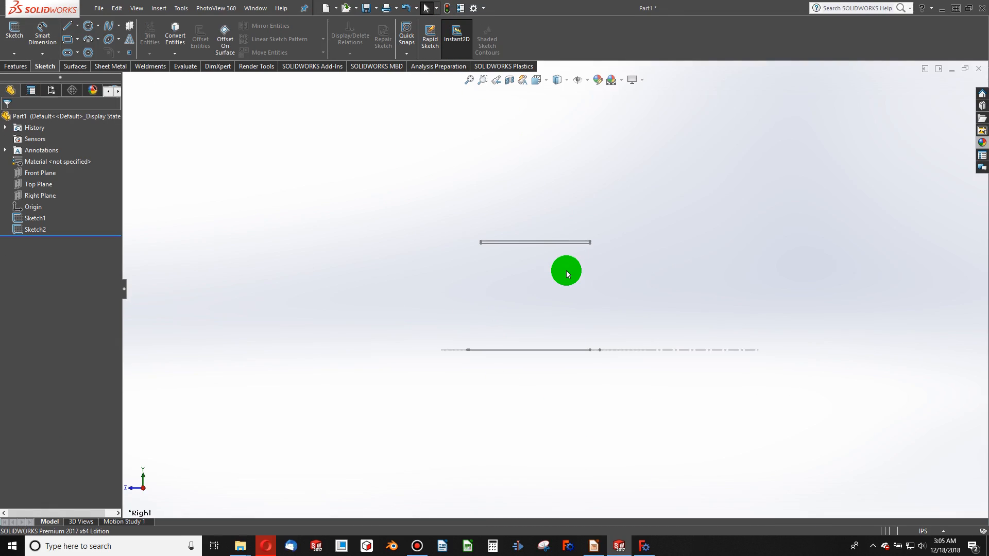
Step: Switch to FreeCAD and start a datum plane with the rectangle's sketch preselected as its first reference
left_click(641, 548)
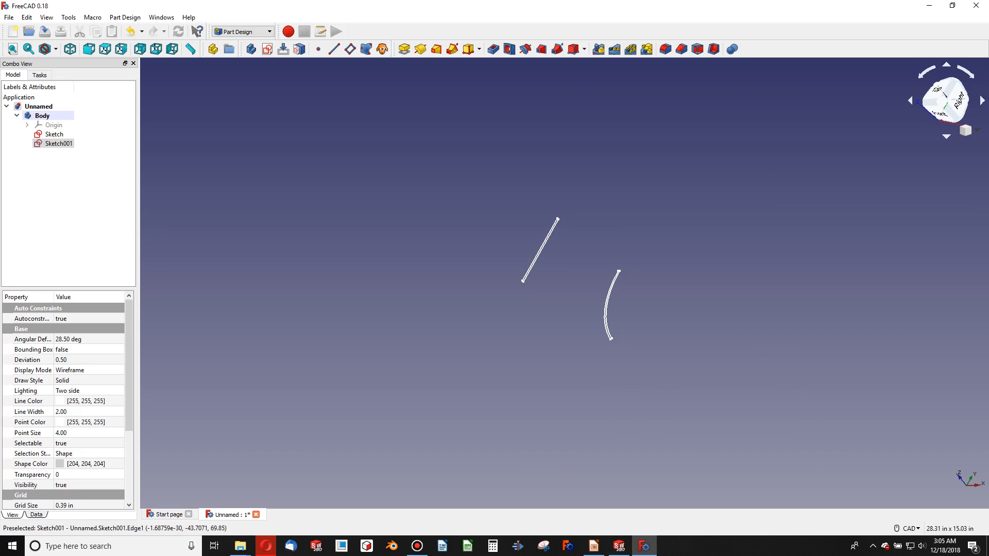
scroll(542, 309, "down", 3)
scroll(546, 307, "up", 5)
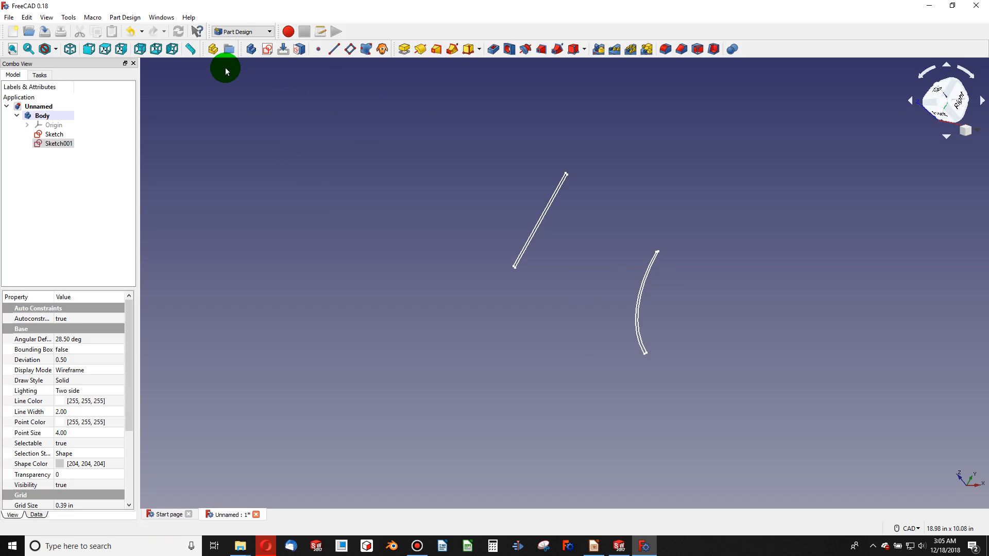
left_click(348, 50)
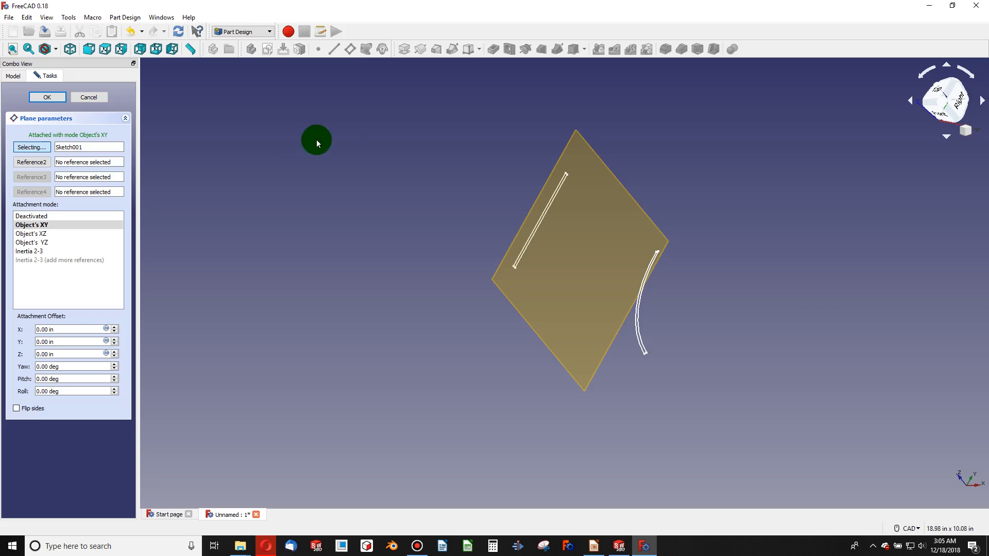
scroll(510, 282, "up", 10)
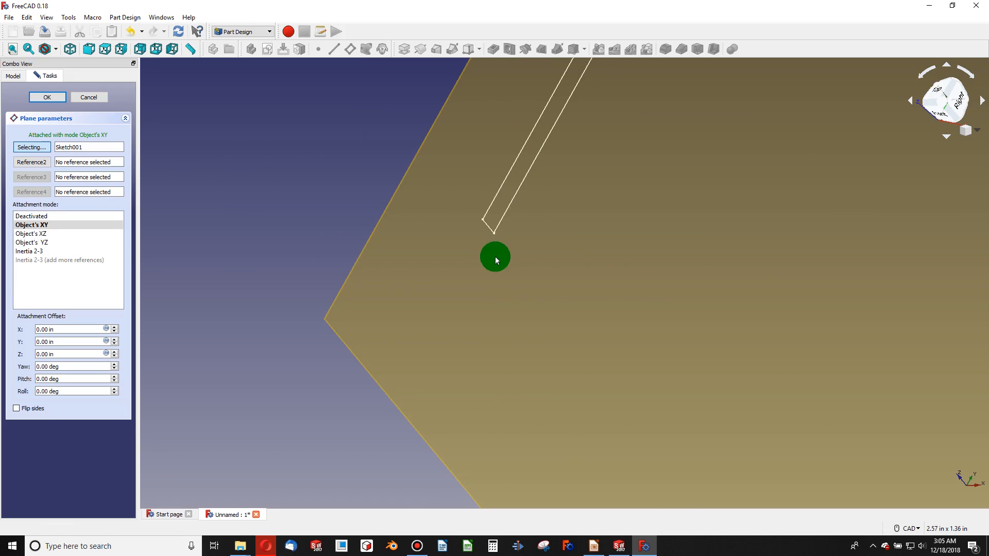
left_click(489, 230)
scroll(510, 268, "down", 8)
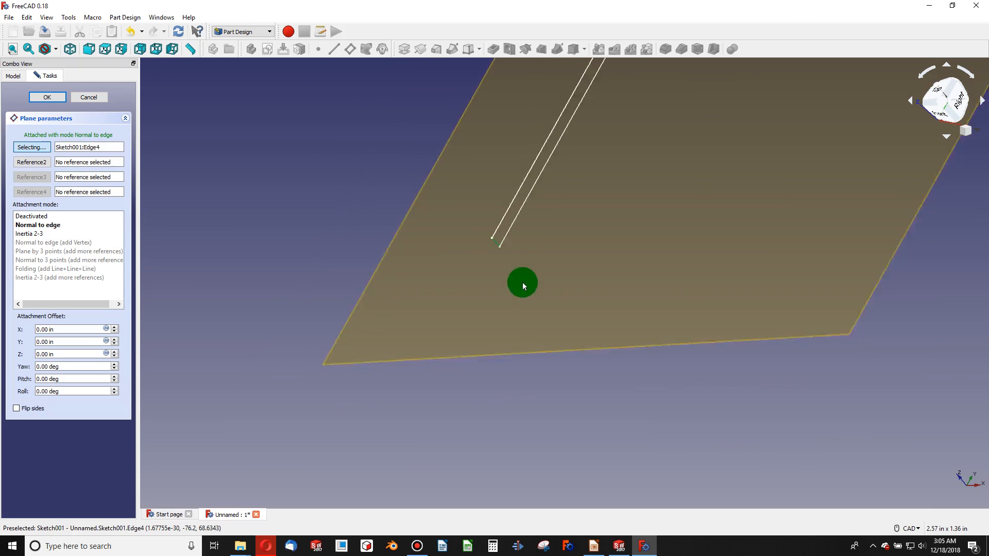
Step: Set the datum plane's first reference to Vertex2, an end corner of the curved vane profile, and activate its second reference
scroll(763, 424, "up", 6)
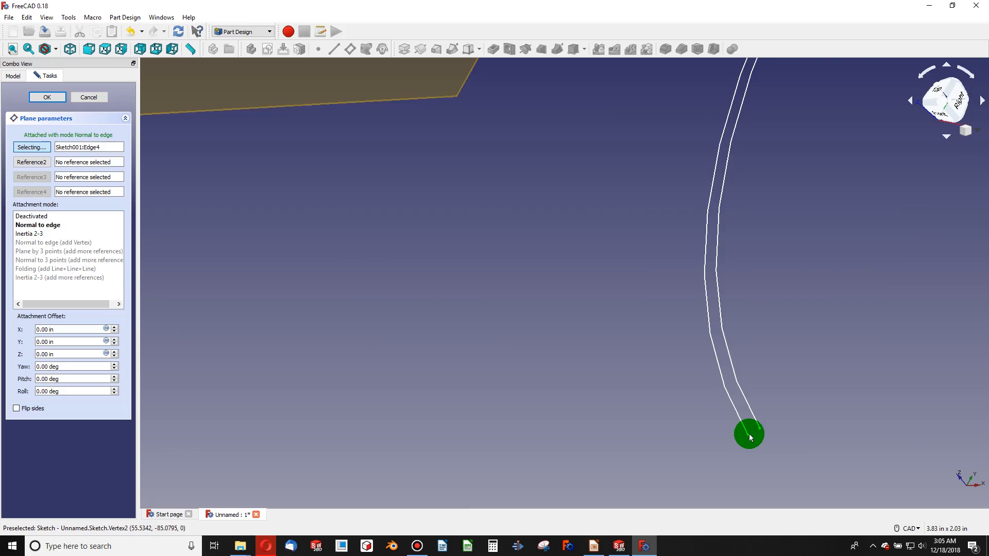
left_click(749, 435)
scroll(729, 411, "up", 5)
scroll(702, 395, "down", 15)
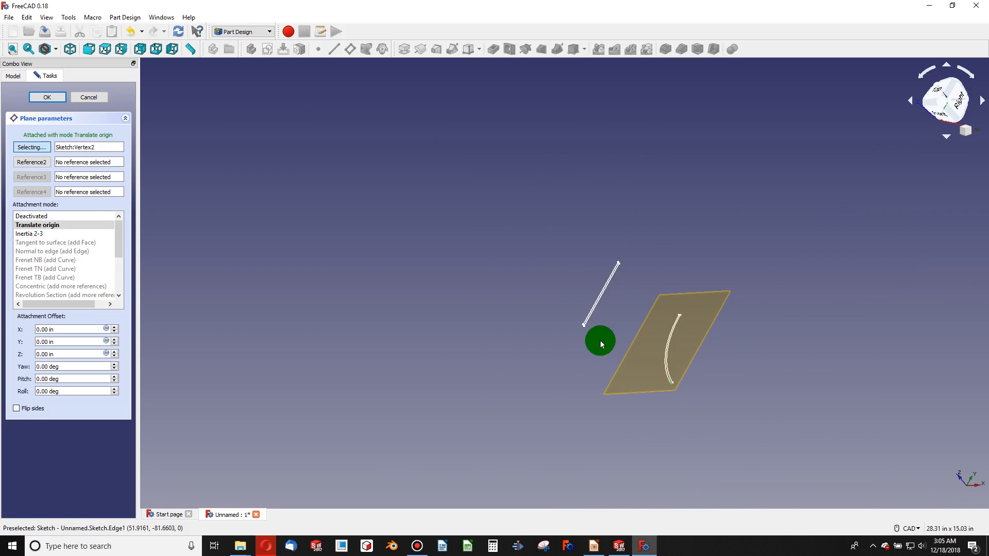
middle_click_drag(600, 344, 652, 280)
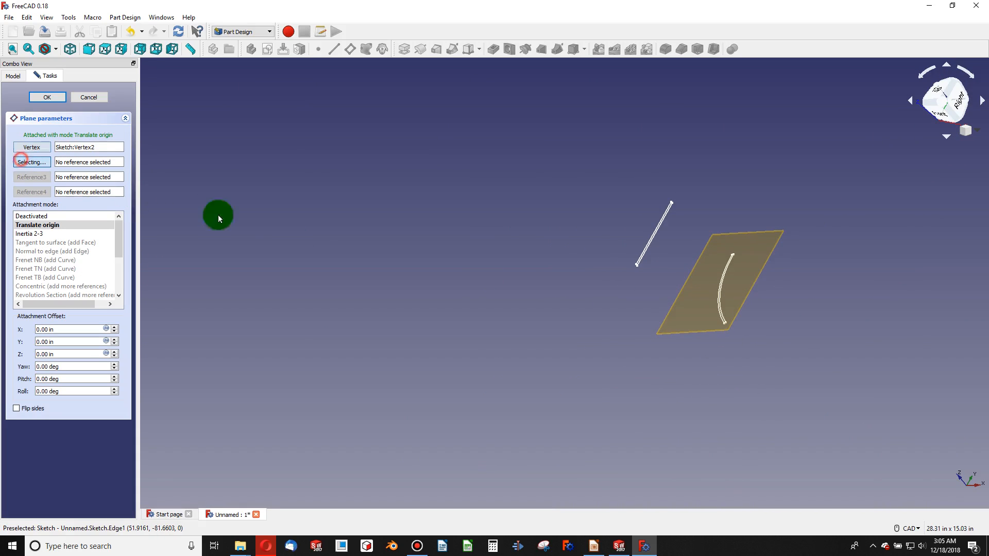
Step: Set the second reference to the rectangle's short end edge, Edge4, and create the datum plane with the Plane by 3 points mode
scroll(502, 250, "down", 4)
scroll(585, 272, "up", 20)
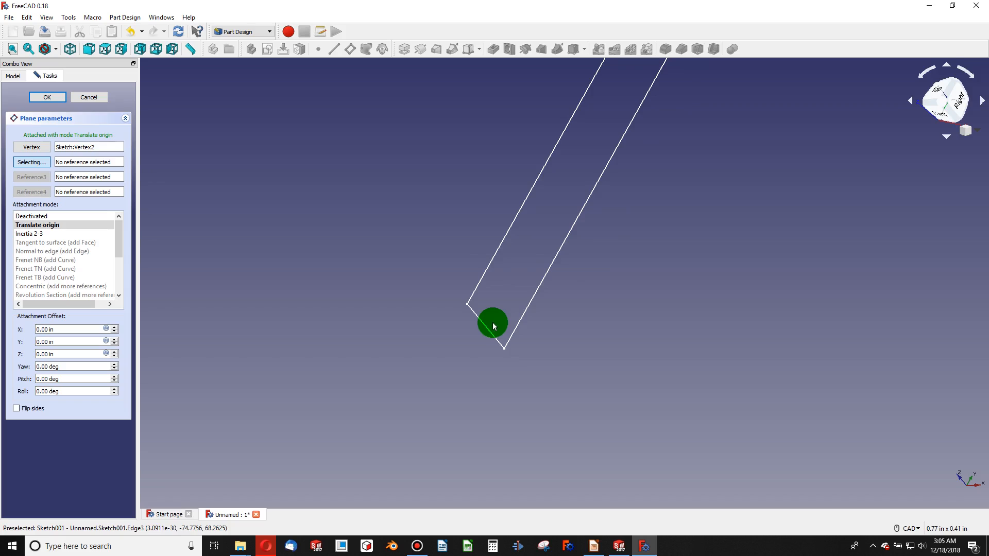
left_click(486, 328)
scroll(549, 326, "down", 14)
scroll(740, 465, "up", 6)
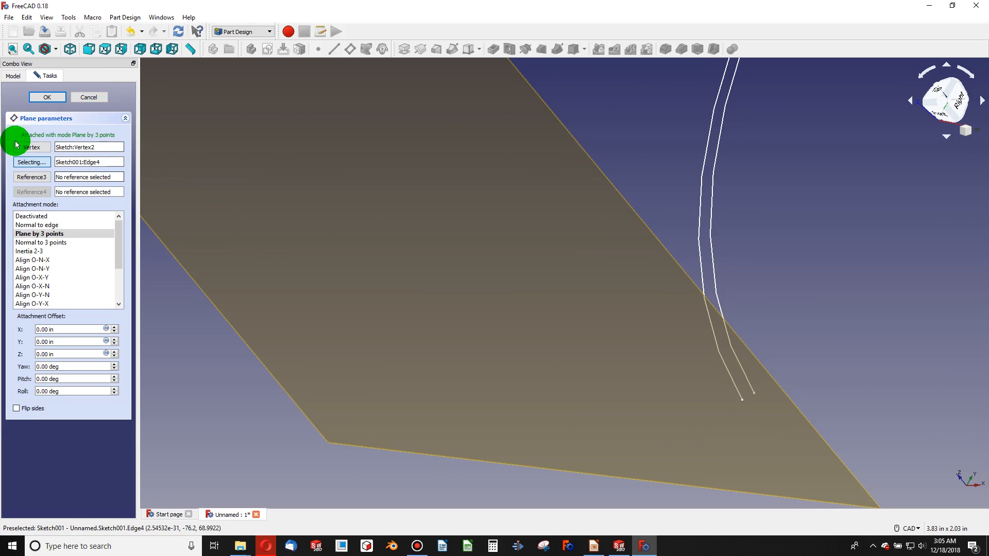
left_click(41, 103)
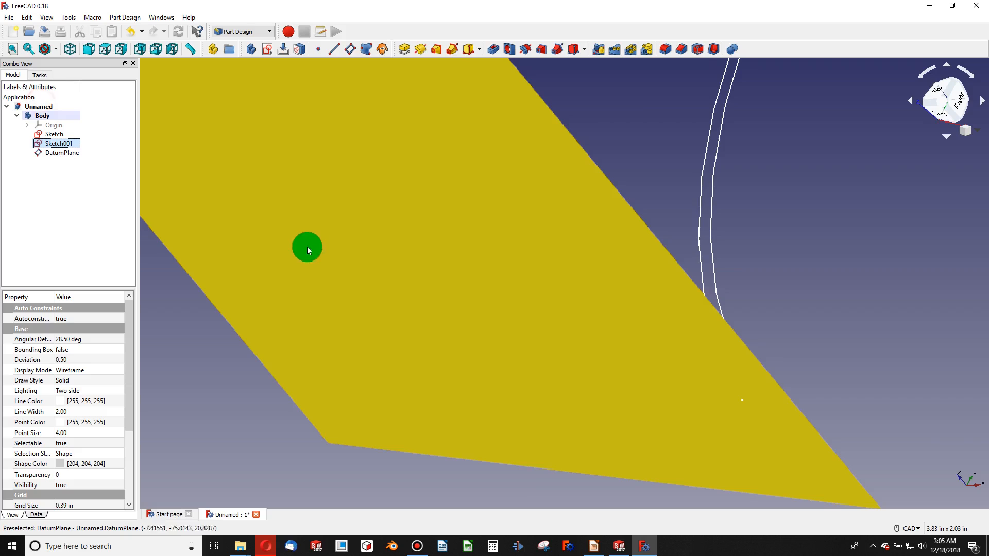
Step: Select the new datum plane and start a sketch on it
scroll(530, 304, "down", 5)
middle_click_drag(530, 272, 639, 206)
scroll(640, 206, "up", 2)
left_click(560, 193)
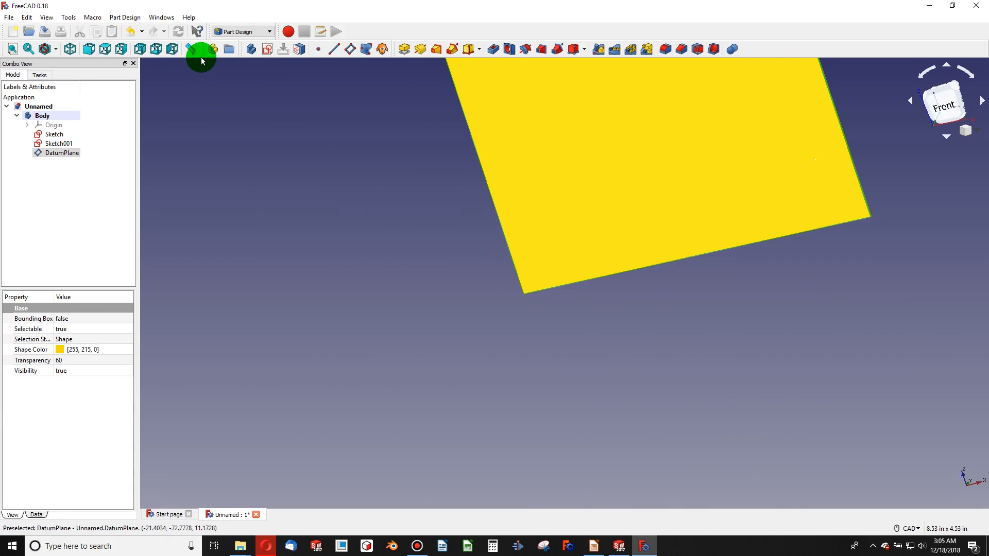
left_click(266, 49)
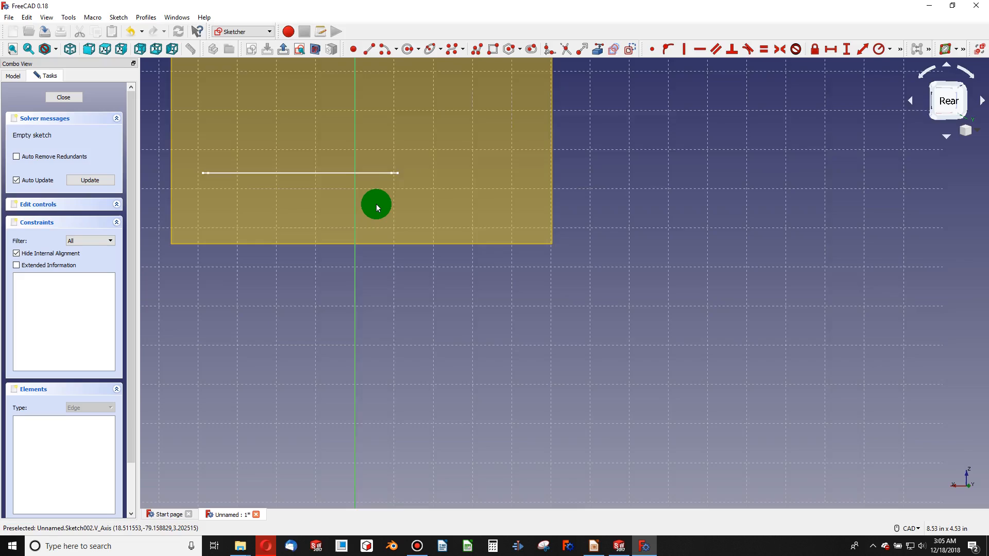
Step: Bring the rectangle's lower end corner, Vertex4 of Sketch001, into the datum-plane sketch as external geometry
scroll(355, 165, "down", 8)
scroll(342, 117, "up", 6)
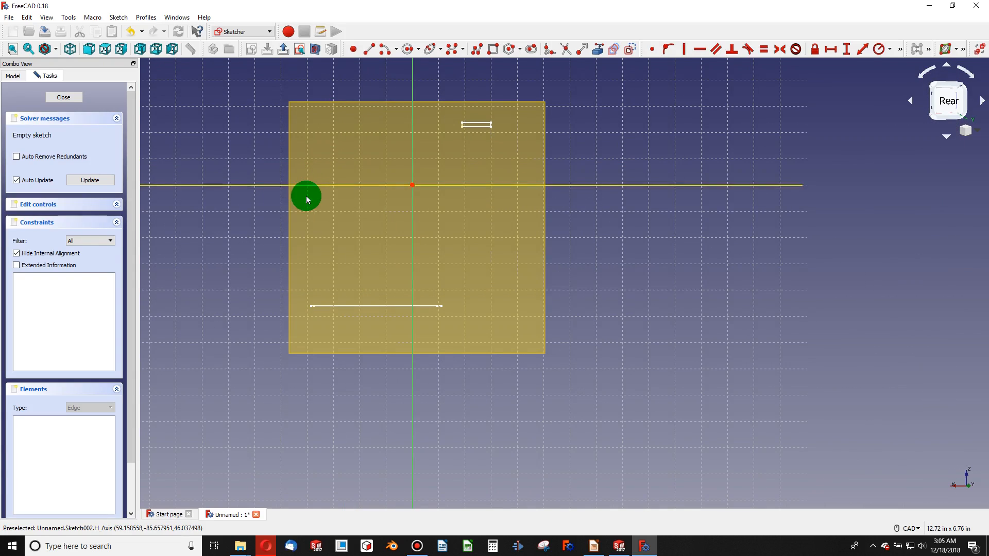
mouse_move(307, 200)
middle_mouse_down()
mouse_move(300, 205)
mouse_move(382, 203)
mouse_move(357, 148)
middle_mouse_up()
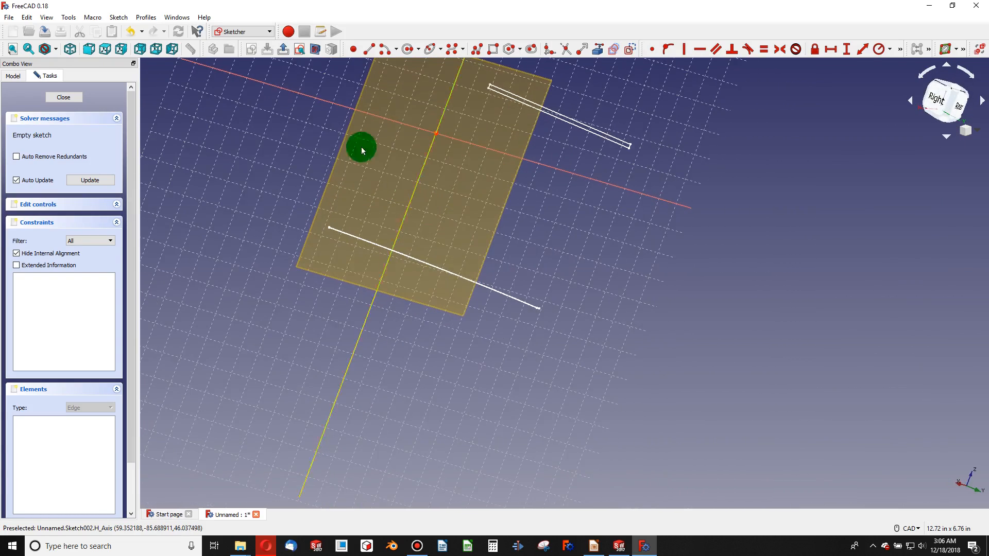
left_click(299, 51)
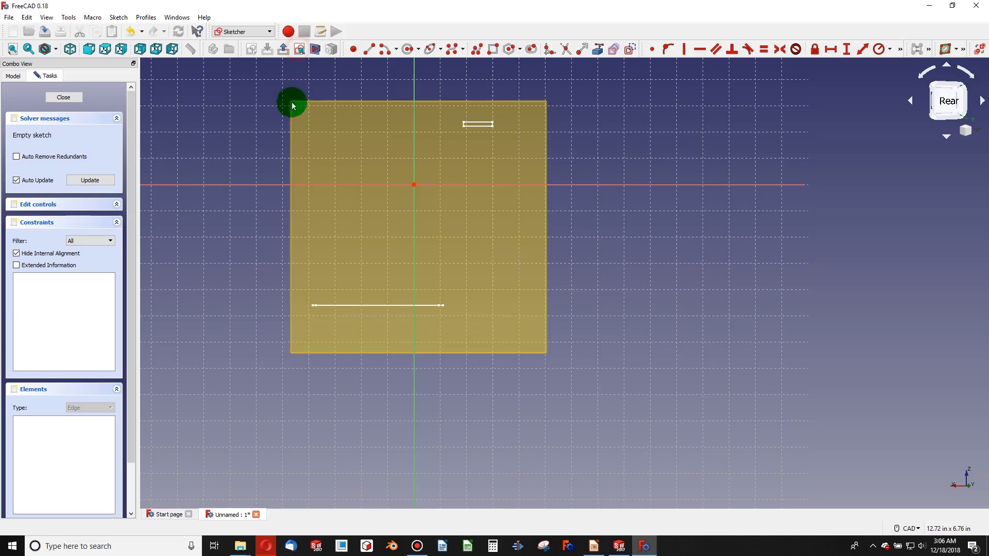
mouse_move(289, 102)
middle_mouse_down()
mouse_move(322, 128)
mouse_move(527, 176)
mouse_move(637, 322)
mouse_move(746, 199)
mouse_move(746, 212)
mouse_move(641, 277)
mouse_move(497, 249)
mouse_move(349, 245)
mouse_move(397, 259)
mouse_move(377, 333)
mouse_move(494, 382)
mouse_move(505, 351)
mouse_move(519, 349)
mouse_move(777, 115)
mouse_move(719, 121)
mouse_move(735, 115)
mouse_move(720, 193)
middle_mouse_up()
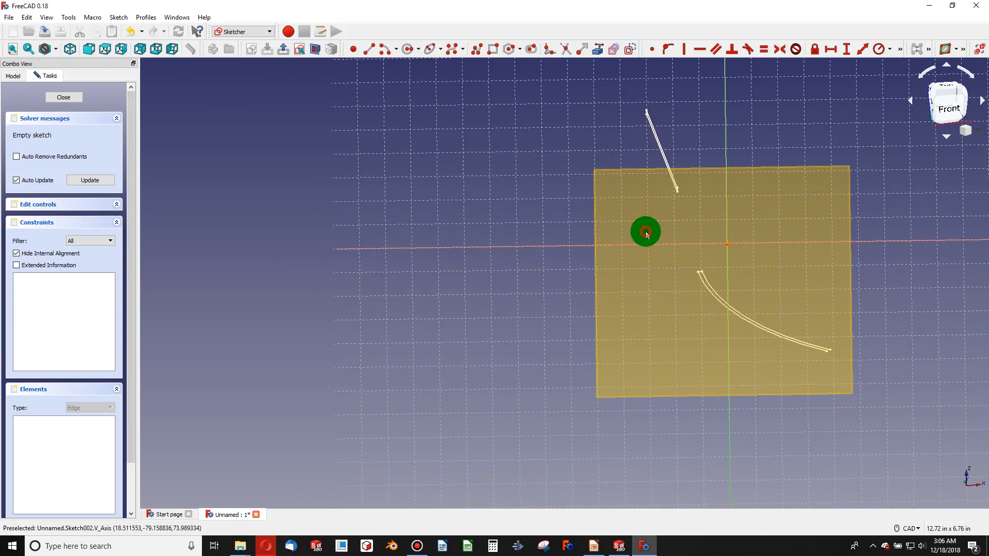
left_click(385, 51)
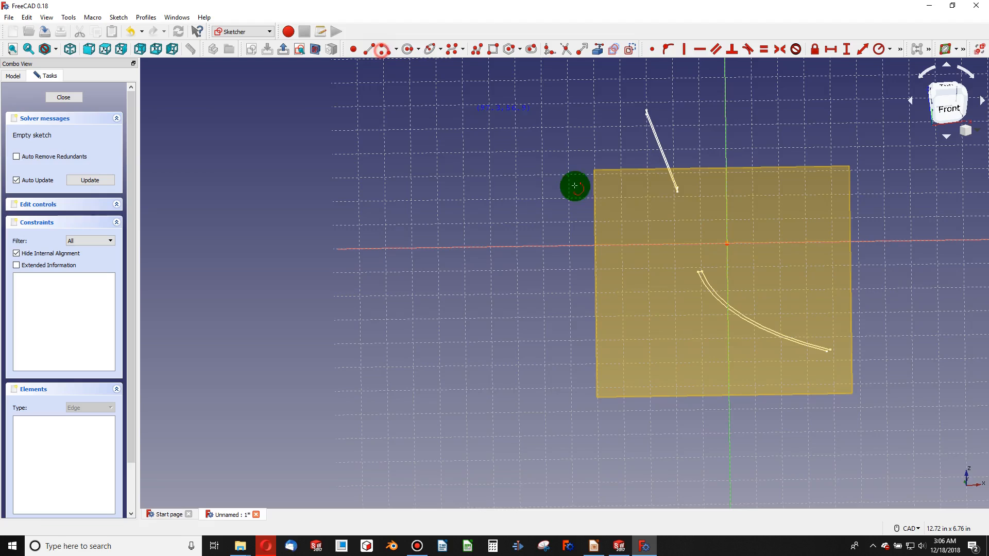
scroll(680, 204, "up", 8)
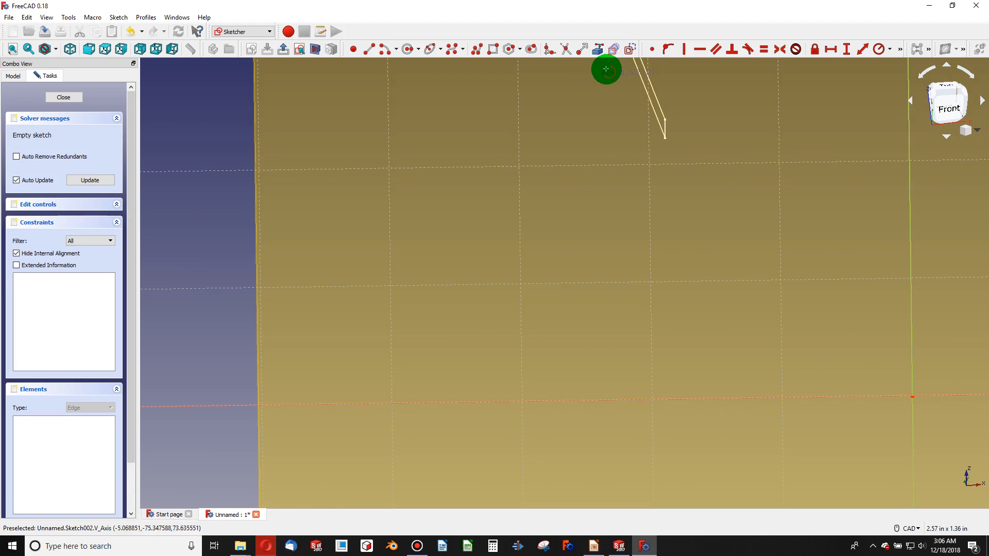
left_click(598, 49)
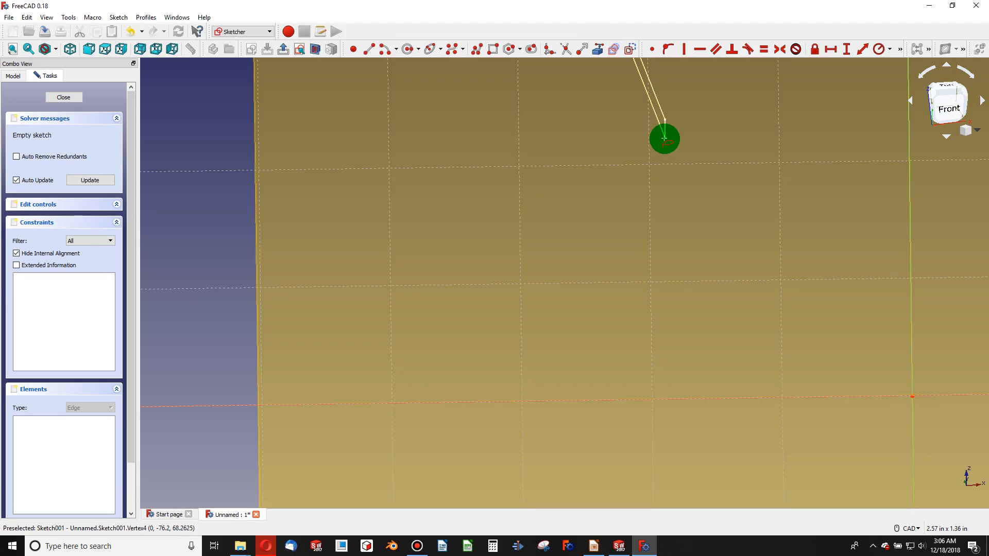
Step: Add the curved vane profile's outer end corner to the sketch as external geometry
scroll(691, 158, "down", 8)
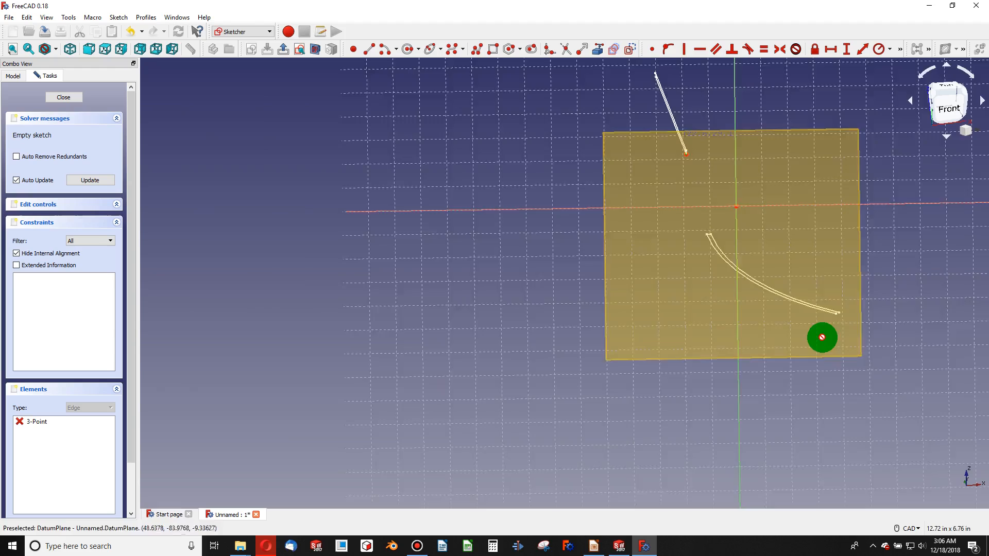
scroll(822, 337, "up", 8)
scroll(873, 242, "down", 2)
left_click(873, 242)
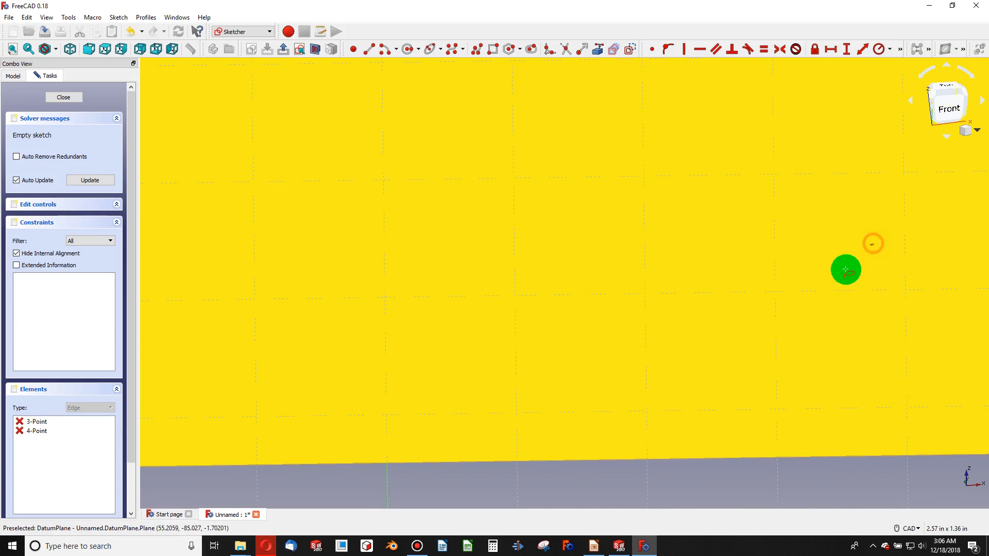
scroll(738, 214, "down", 4)
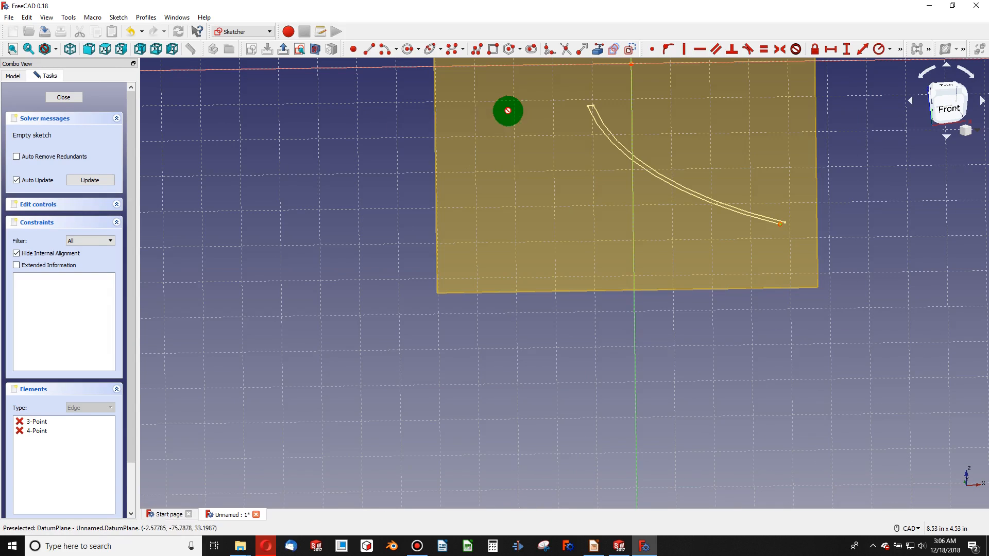
left_click(377, 49)
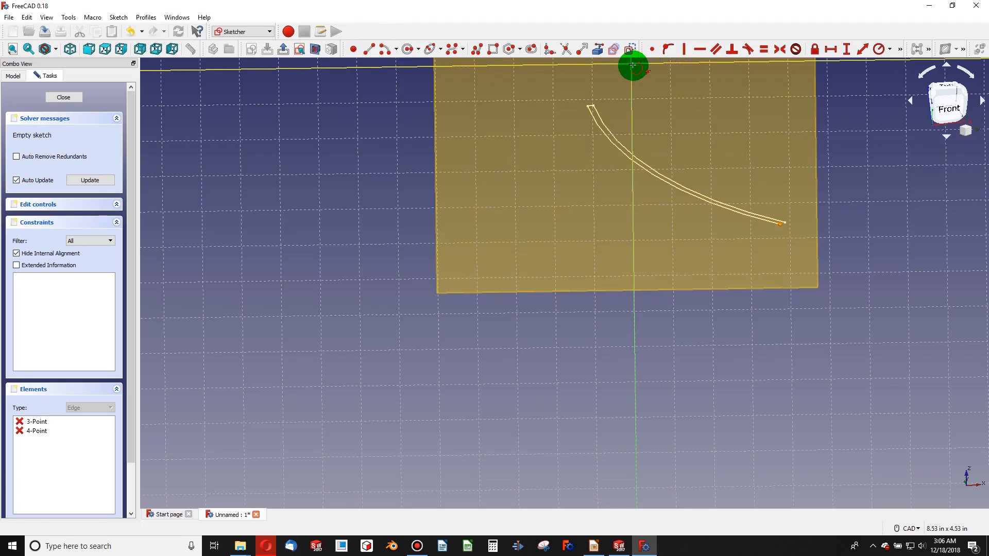
scroll(633, 66, "down", 3)
scroll(635, 66, "up", 5)
scroll(637, 82, "down", 2)
scroll(637, 242, "down", 4)
scroll(641, 105, "up", 2)
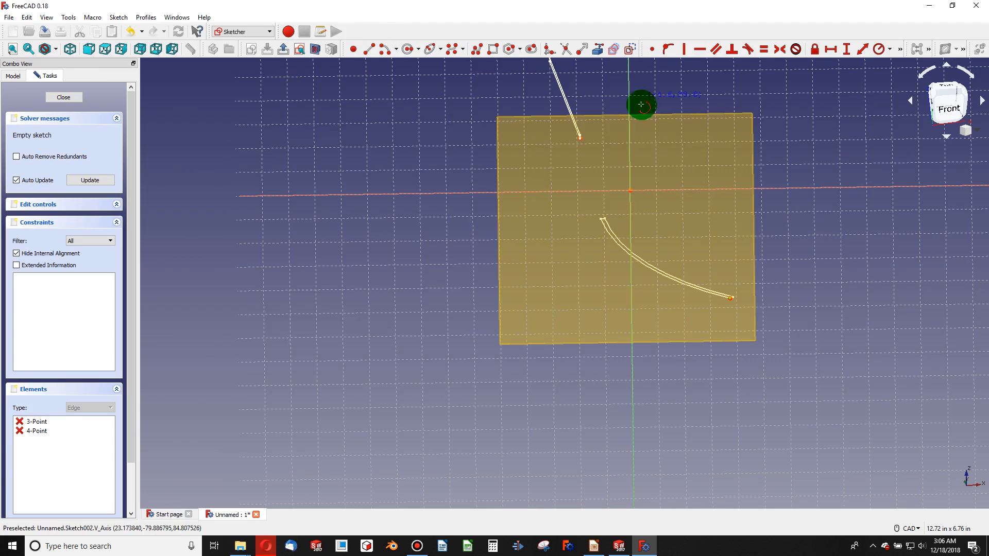
scroll(600, 152, "up", 5)
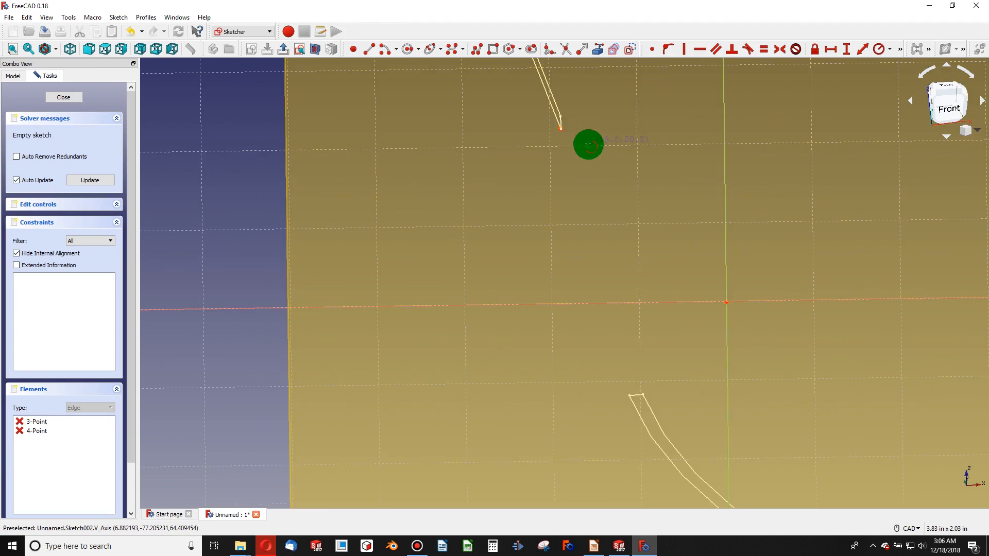
left_click(561, 133)
scroll(626, 142, "down", 8)
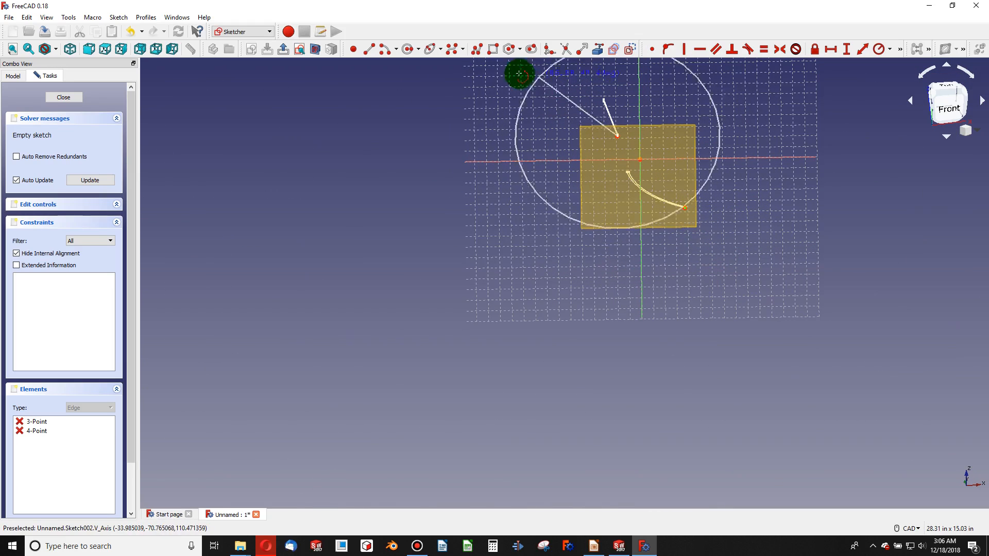
key("Escape")
Step: Draw an end-points-and-rim-point arc from the rectangle's corner point to the vane profile's corner point, bulging outward with about 4.66 in radius
left_click(400, 54)
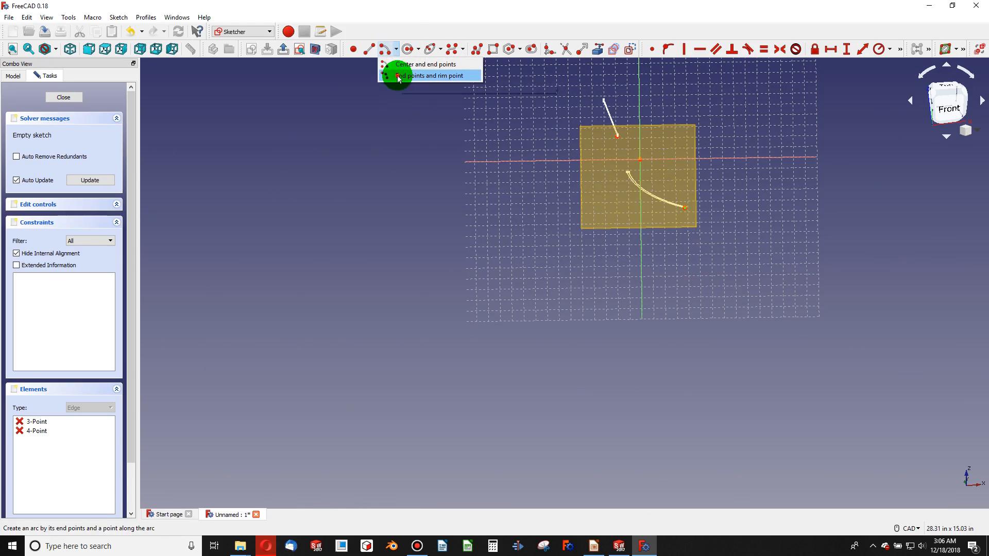
left_click(397, 77)
scroll(599, 142, "up", 3)
scroll(633, 160, "down", 1)
scroll(670, 138, "up", 1)
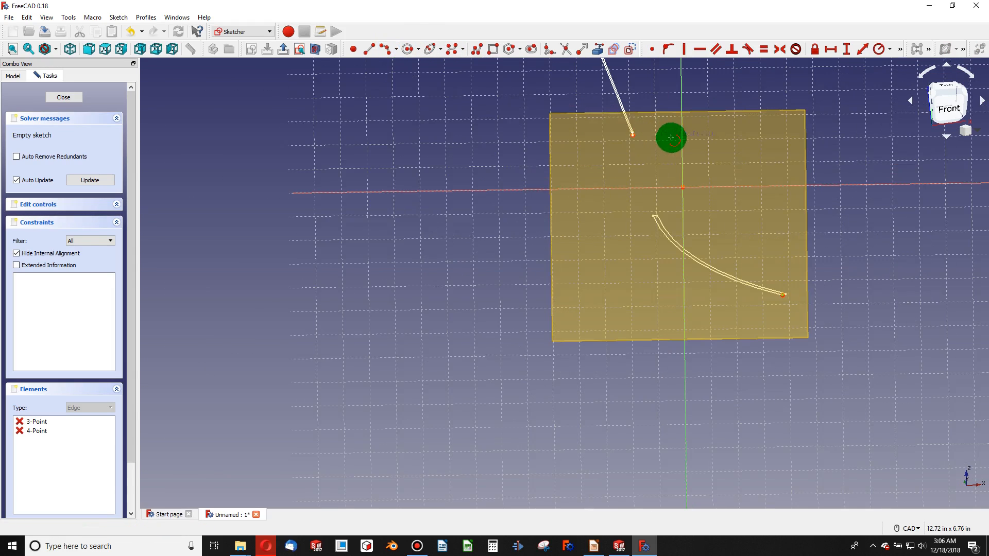
left_click(633, 135)
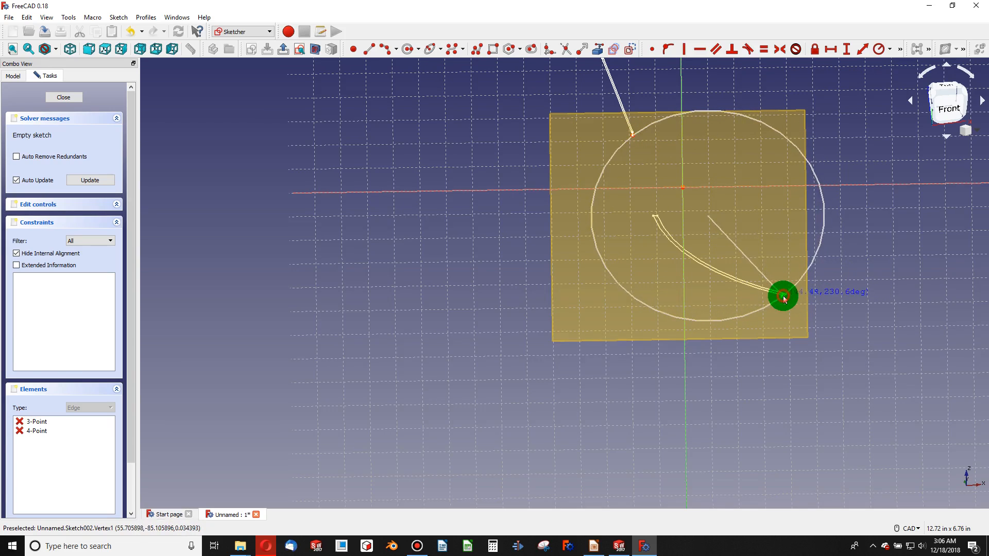
left_click(783, 296)
left_click(718, 199)
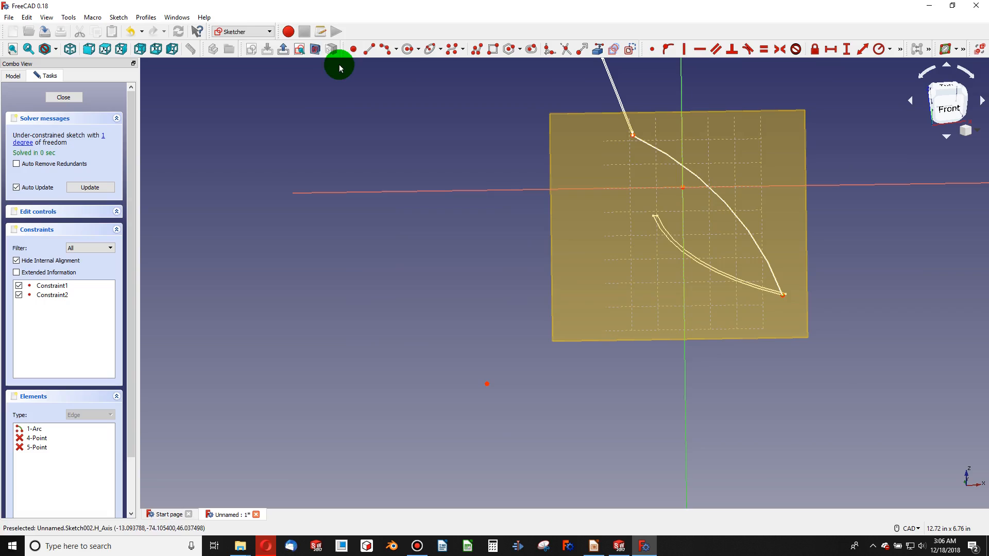
Step: Constrain the arc's radius to 4.6 in and close the sketch
left_click(877, 50)
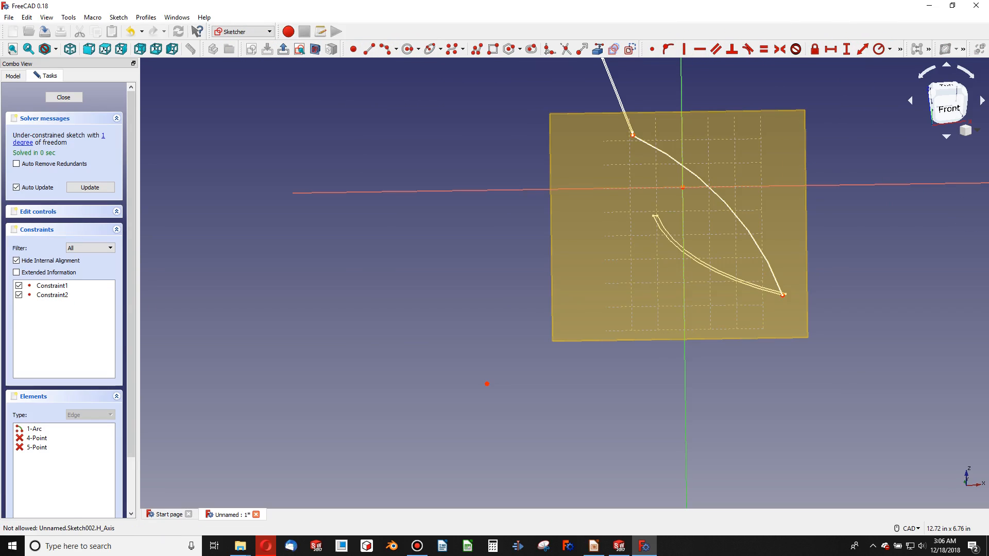
key("alt+Tab")
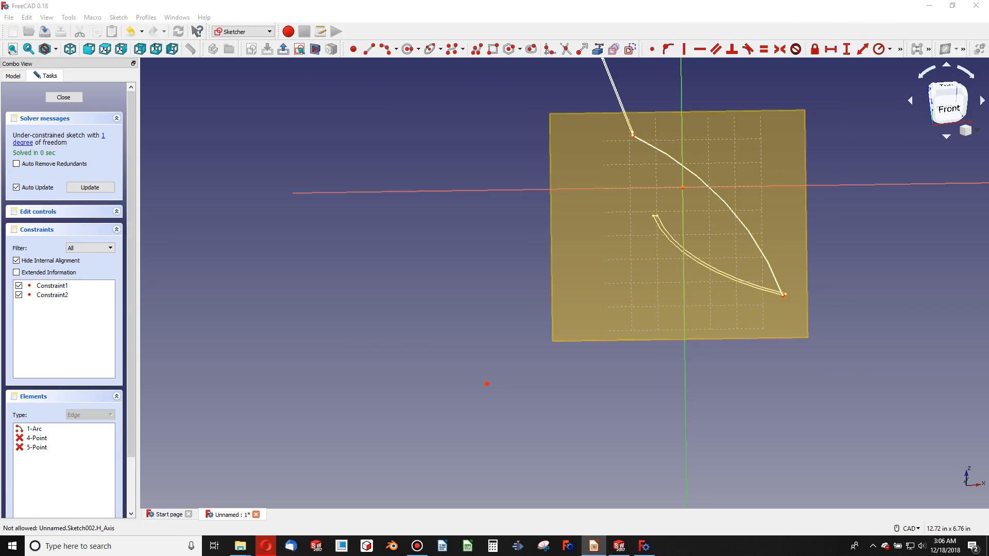
left_click(710, 196)
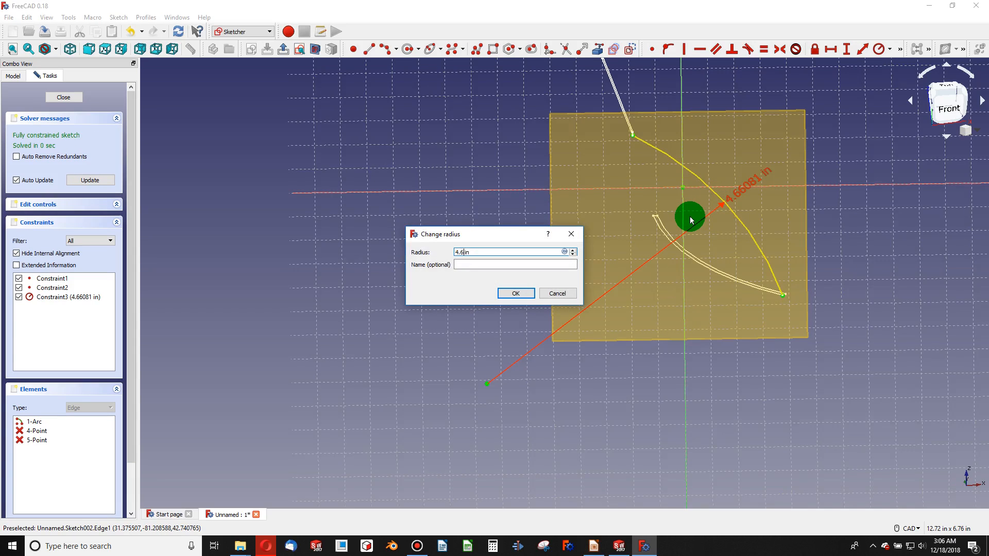
type("4.6")
key("Return")
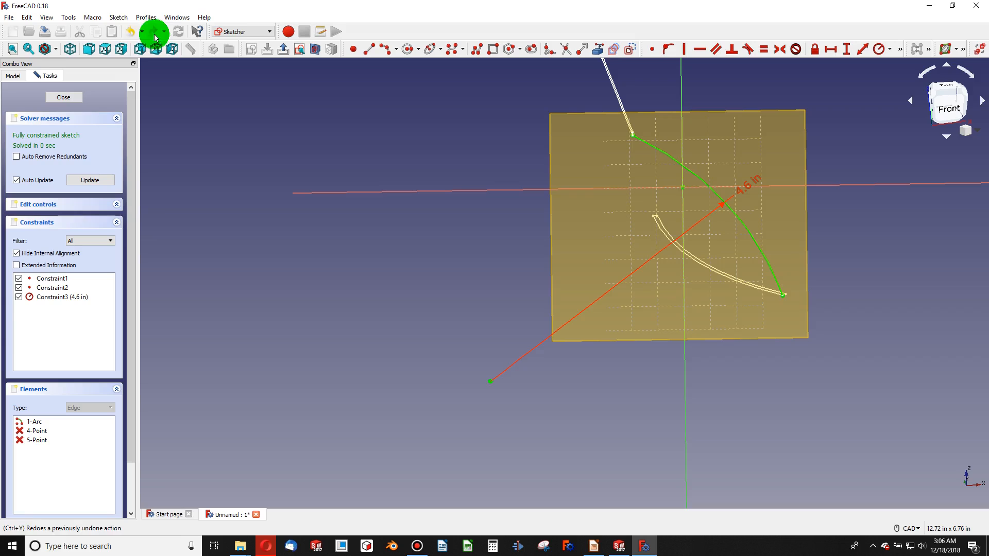
left_click(63, 96)
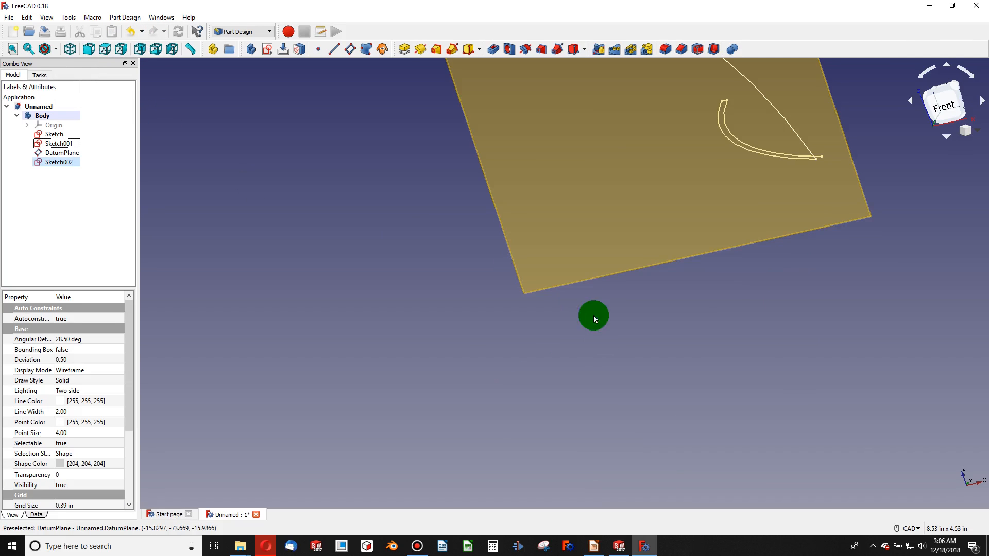
Step: Switch to SOLIDWORKS and examine how the rectangle sketch sits relative to the curved vane profile
left_click(619, 546)
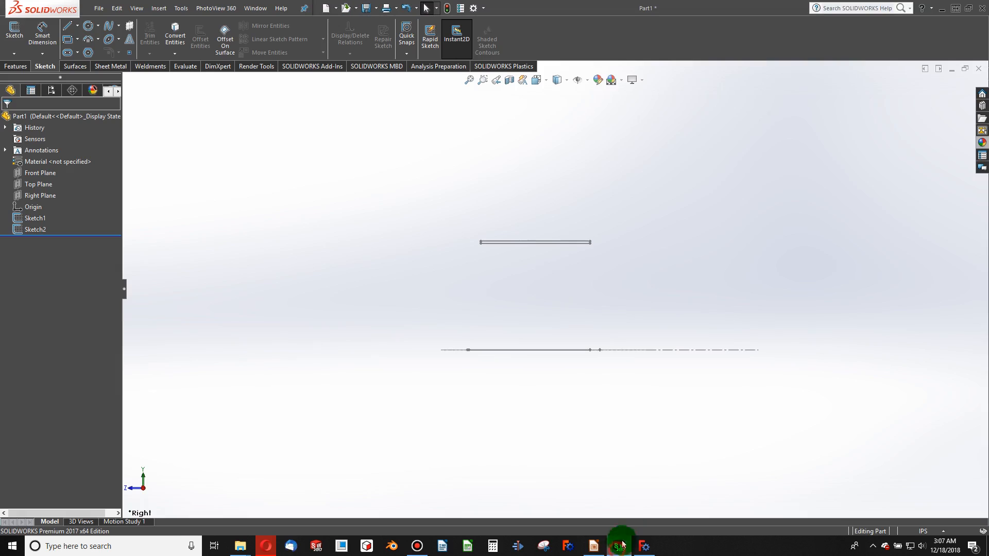
mouse_move(593, 293)
middle_mouse_down()
mouse_move(715, 318)
mouse_move(514, 313)
middle_mouse_up()
right_click_drag(658, 309, 618, 309)
mouse_move(618, 309)
middle_mouse_down()
mouse_move(592, 337)
mouse_move(589, 326)
middle_mouse_up()
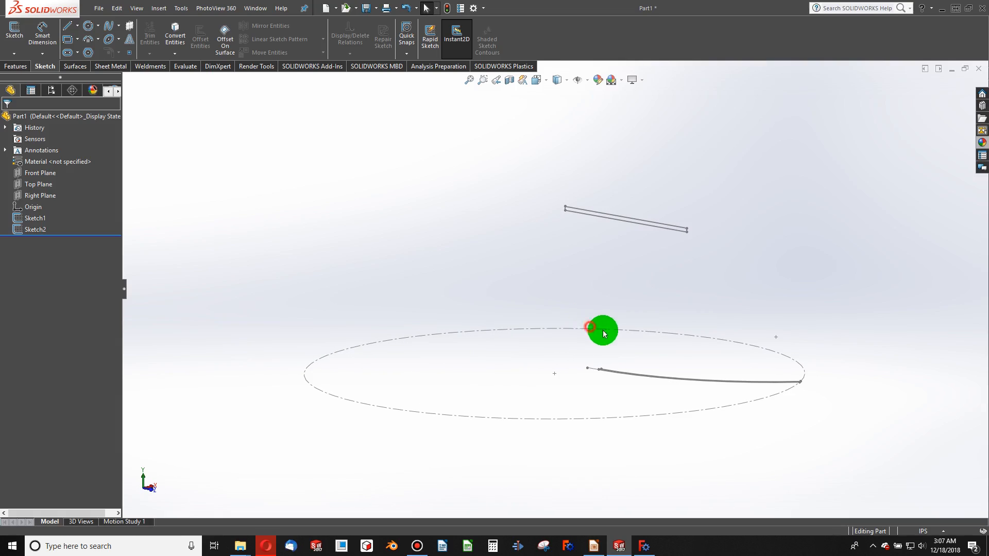
mouse_move(731, 281)
middle_mouse_down()
mouse_move(710, 271)
mouse_move(532, 280)
mouse_move(678, 301)
mouse_move(637, 385)
middle_mouse_up()
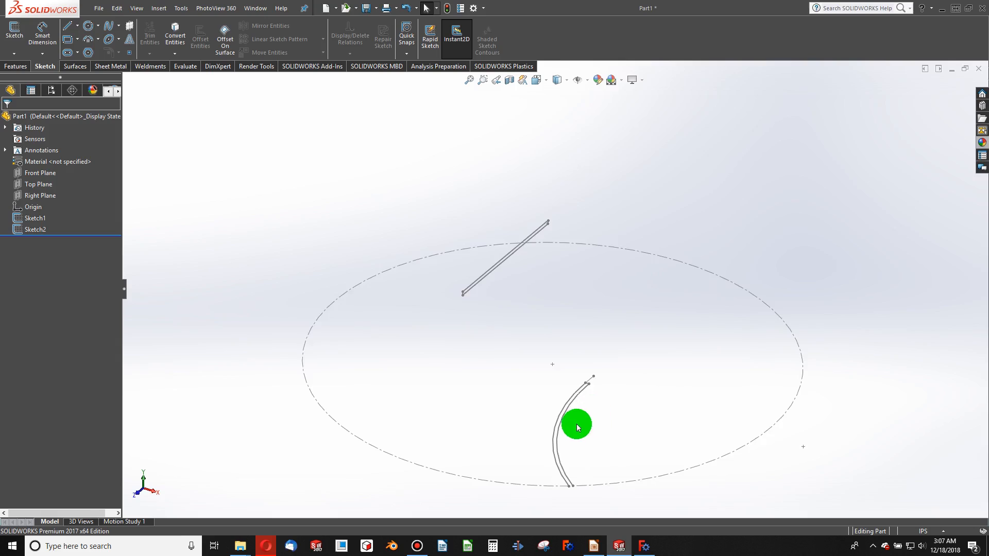
scroll(577, 428, "up", 1)
scroll(516, 396, "down", 1)
scroll(569, 439, "down", 5)
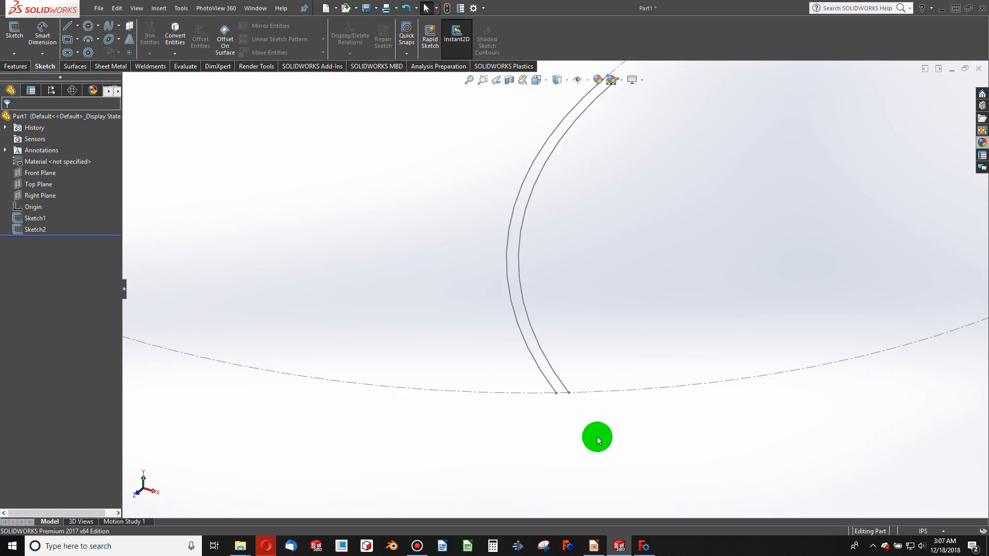
scroll(547, 309, "up", 5)
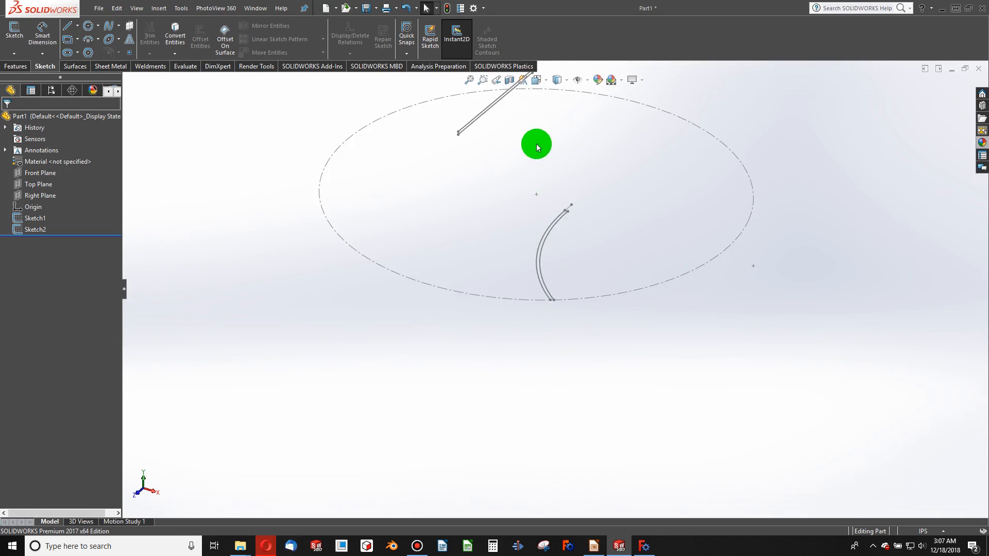
scroll(515, 170, "down", 2)
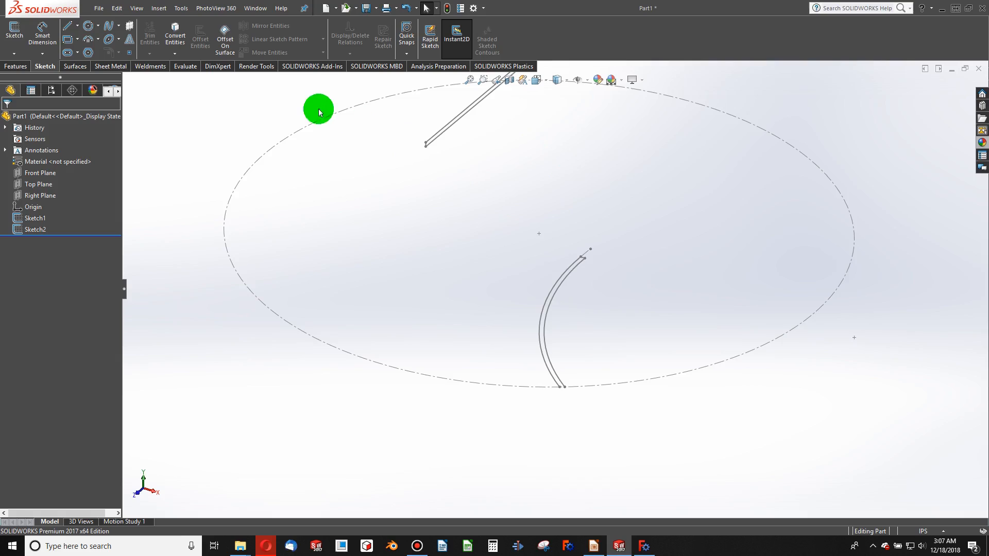
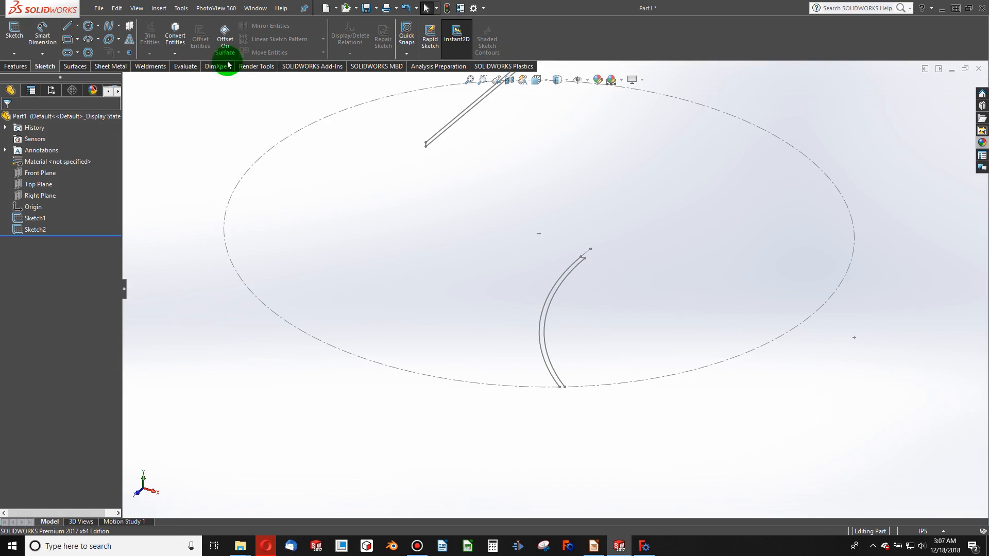
Step: Create a reference plane through the rectangle's short end edge and the curved vane profile's outer corner point
left_click(22, 67)
left_click(415, 32)
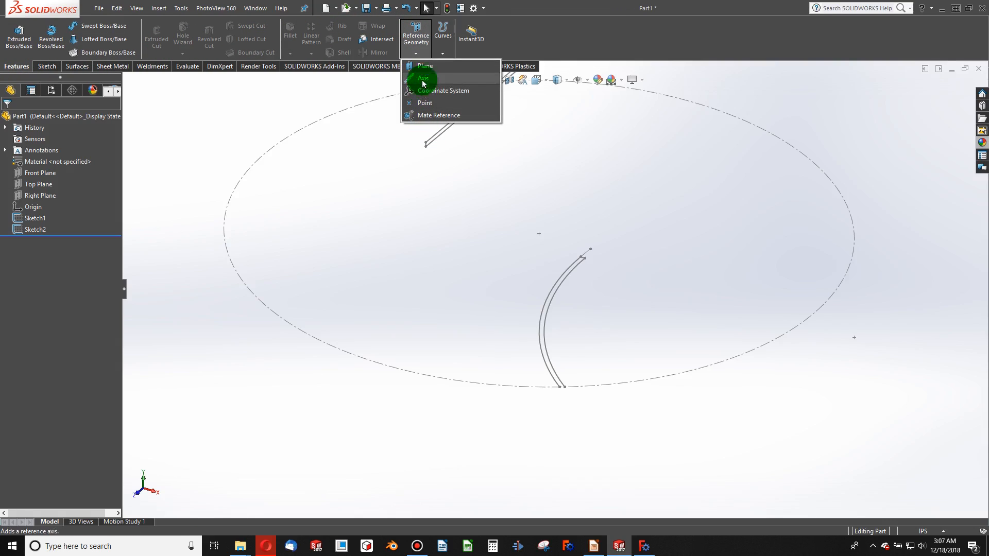
left_click(423, 79)
left_click(426, 148)
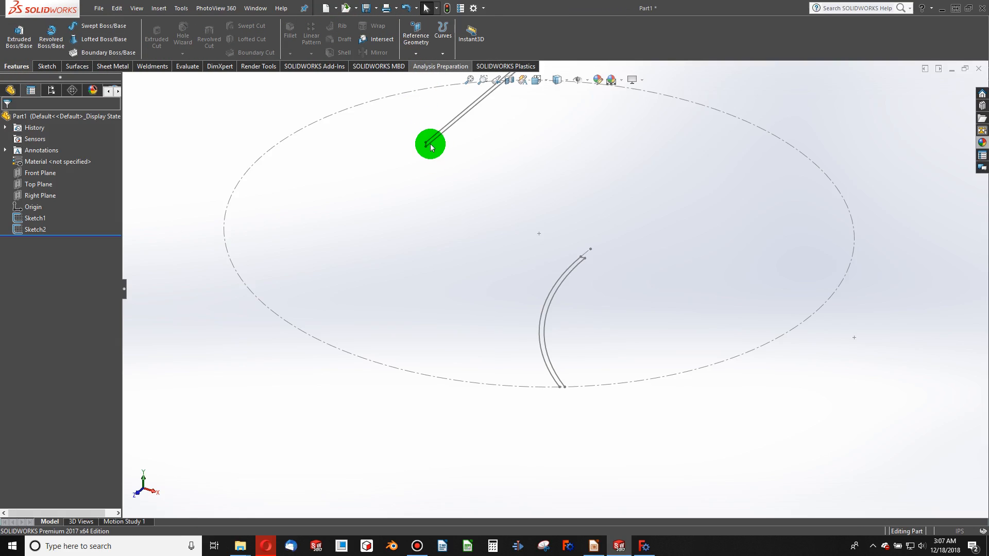
scroll(433, 138, "down", 8)
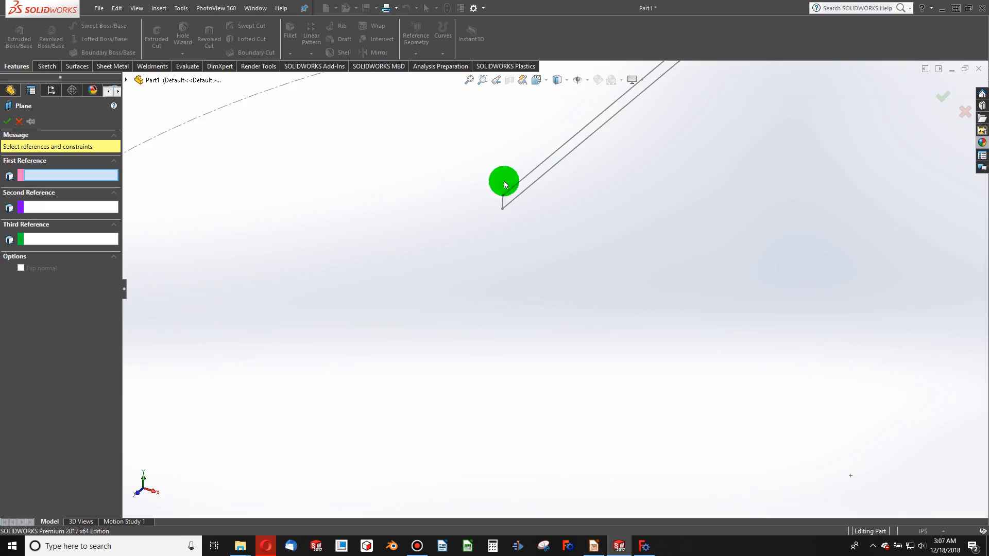
left_click(521, 266)
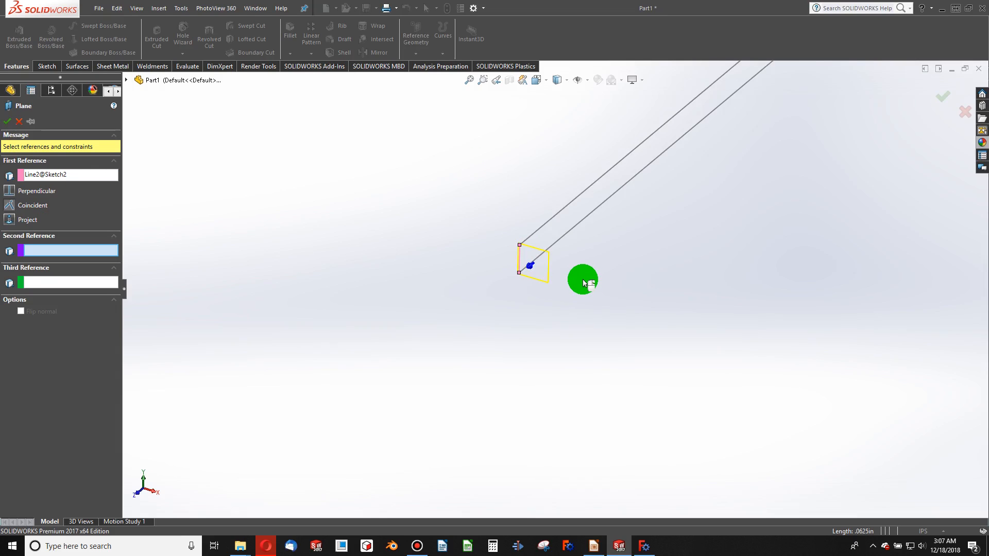
scroll(582, 280, "up", 6)
scroll(633, 417, "down", 5)
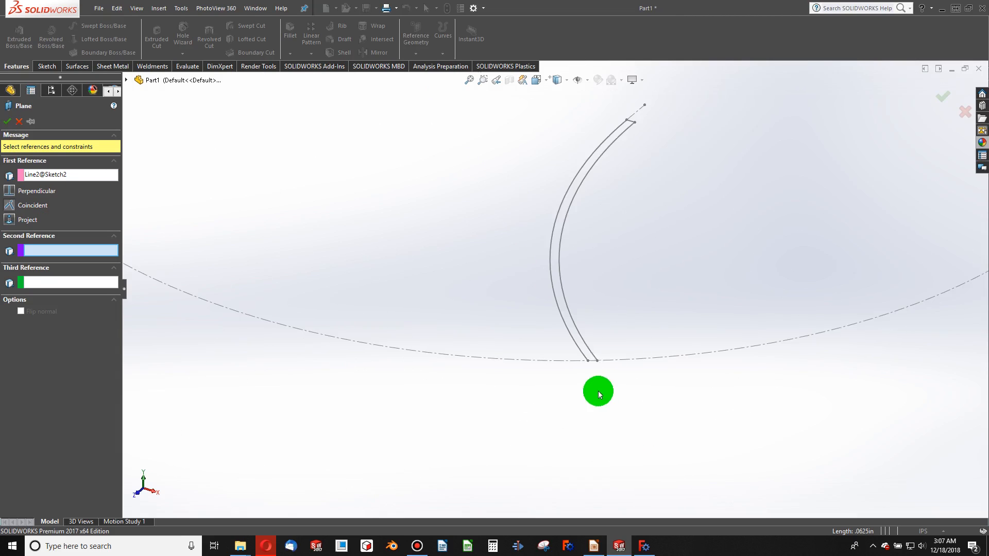
left_click(589, 364)
scroll(521, 326, "down", 3)
scroll(512, 236, "up", 6)
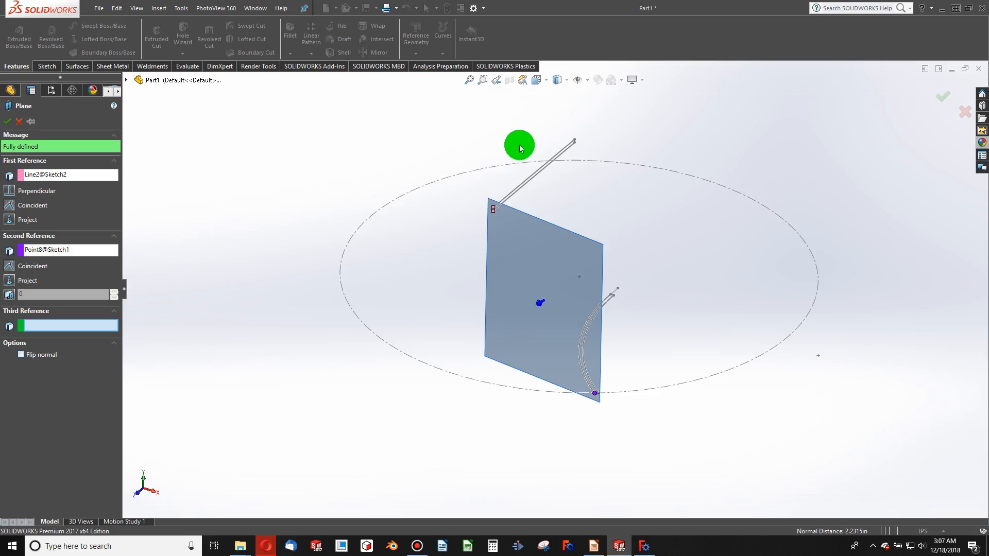
left_click(9, 118)
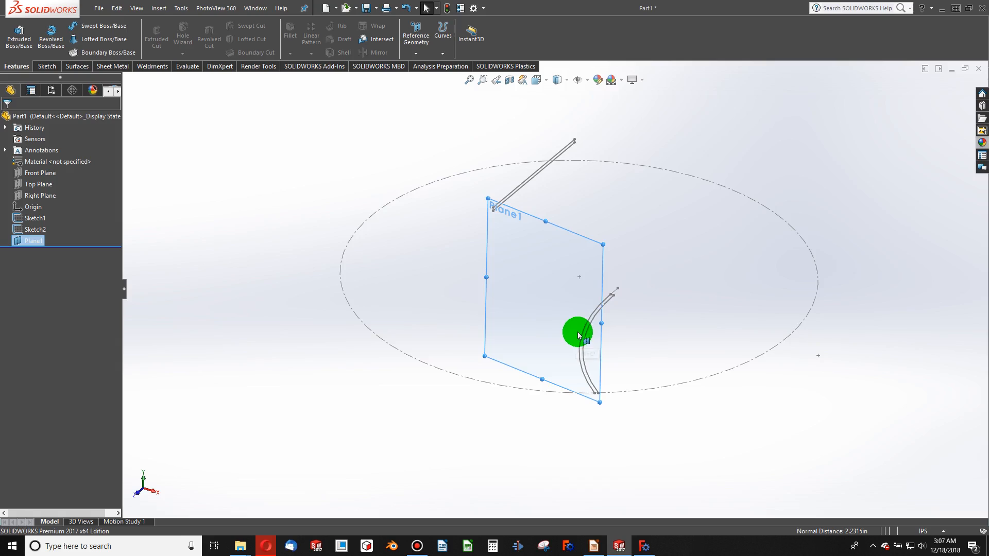
Step: Open the curved vane profile sketch for editing
right_click(582, 334)
left_click(602, 304)
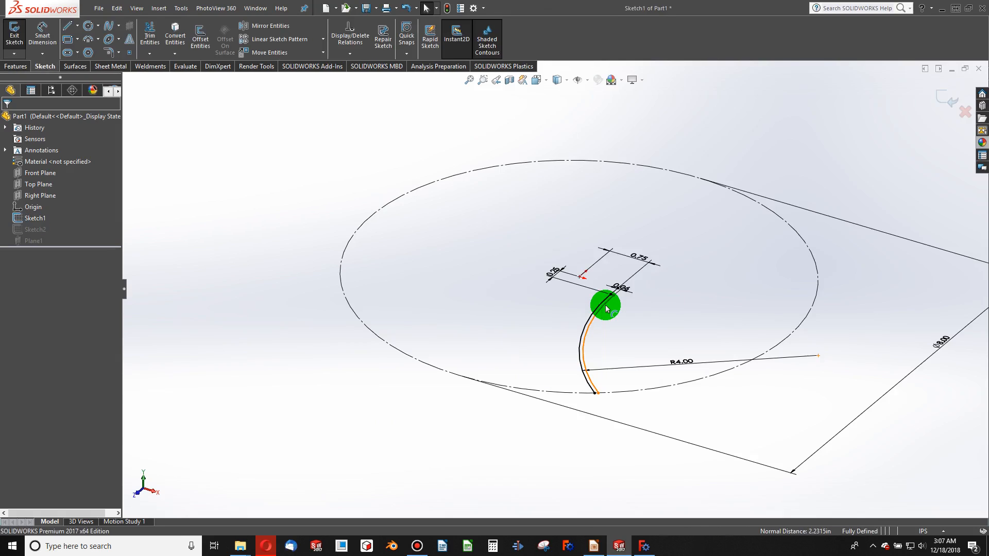
key("ctrl+8")
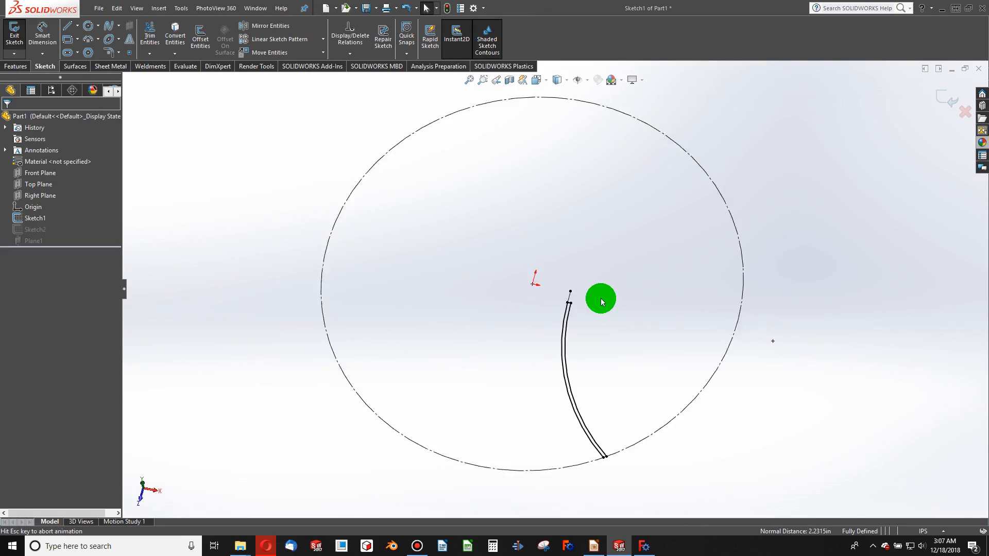
scroll(609, 418, "down", 3)
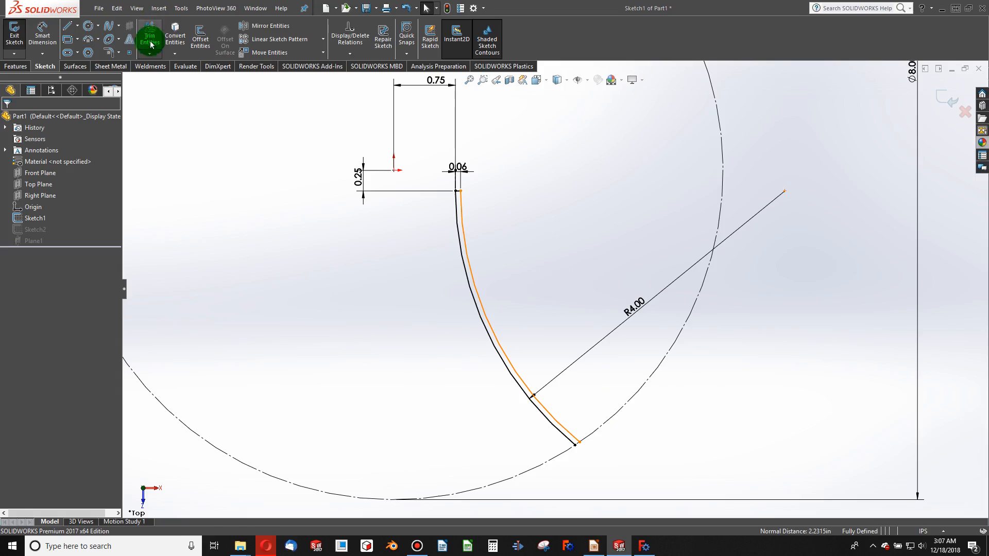
Step: Draw a small three-point arc just outside the construction circle, beside the vane profile's outer end
left_click(90, 40)
left_click(98, 40)
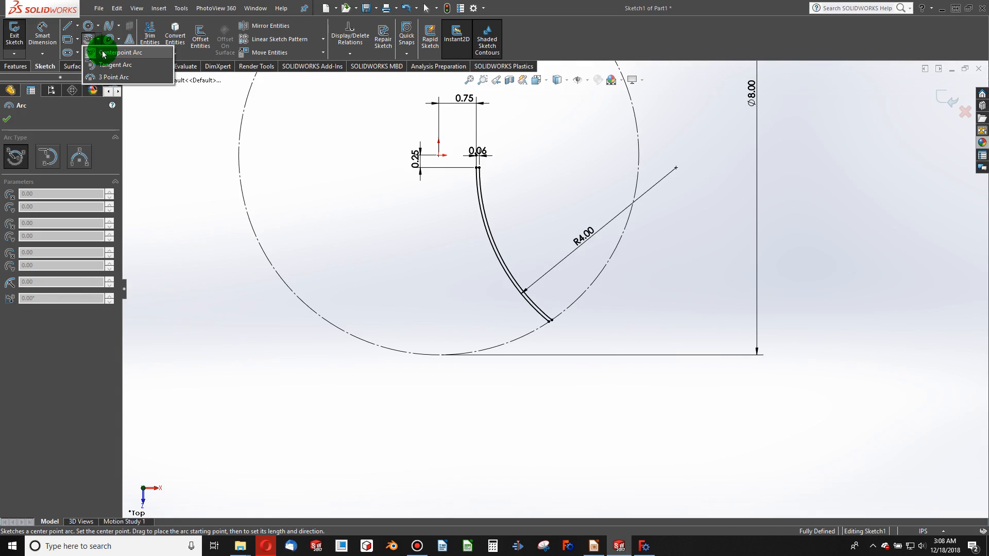
left_click(107, 77)
scroll(537, 322, "up", 2)
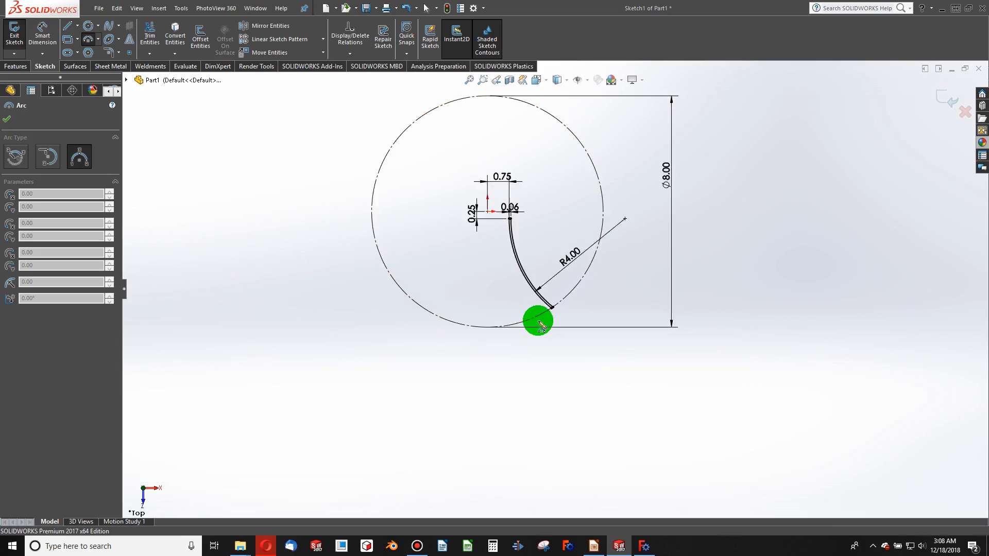
scroll(569, 288, "down", 6)
left_click(562, 333)
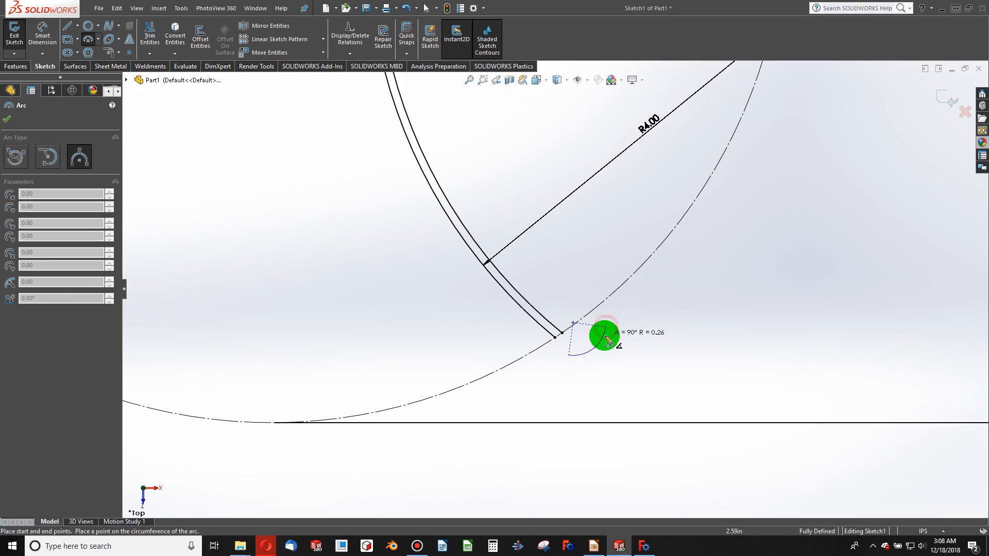
left_click(603, 336)
left_click(598, 341)
key("Escape")
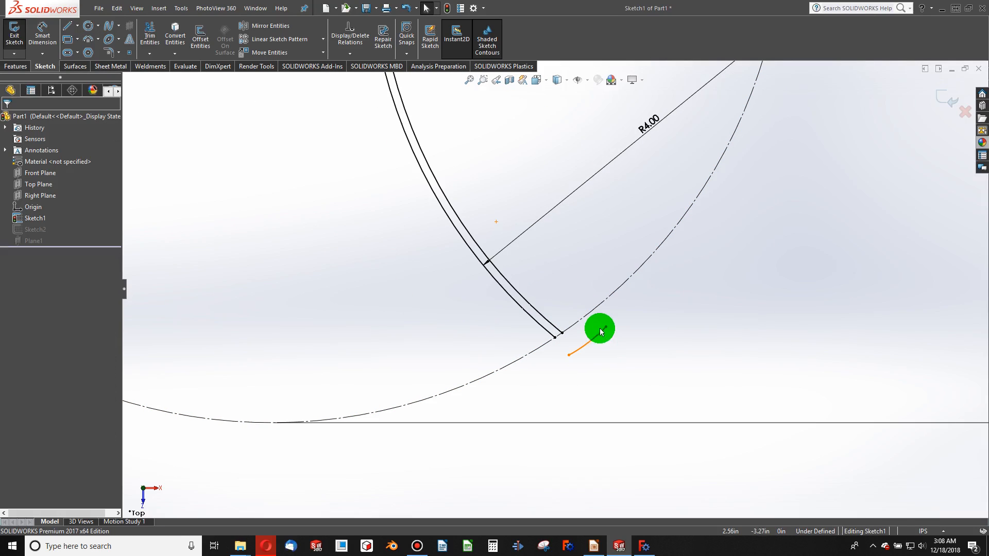
Step: Make the small arc concentric with the large construction circle
left_click(601, 336)
left_click(607, 294)
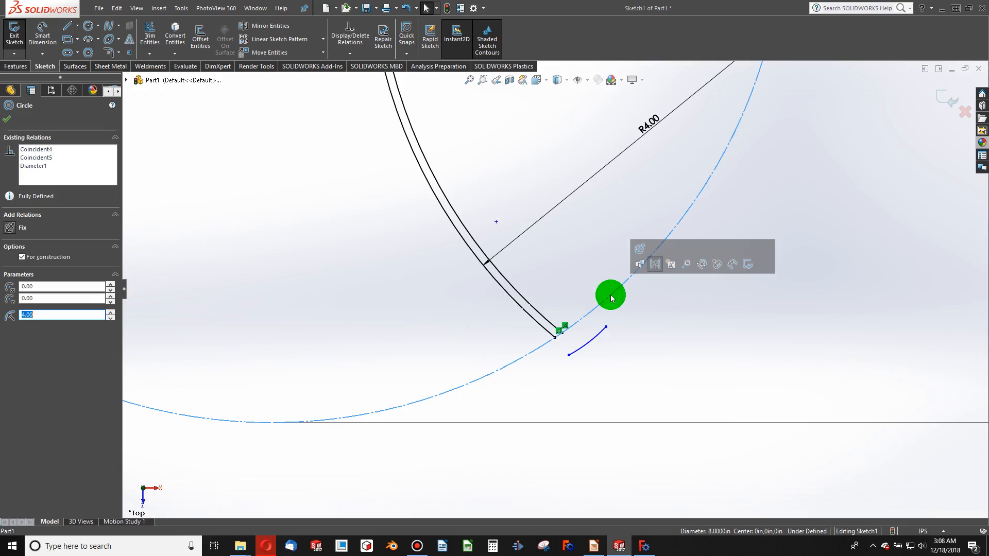
left_click(596, 341, "ctrl")
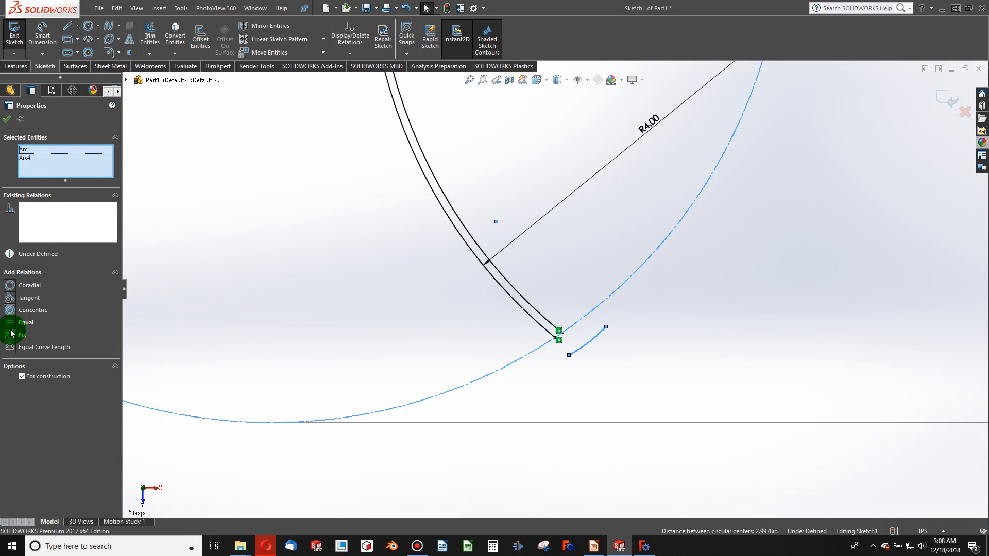
left_click(10, 311)
left_click(477, 338)
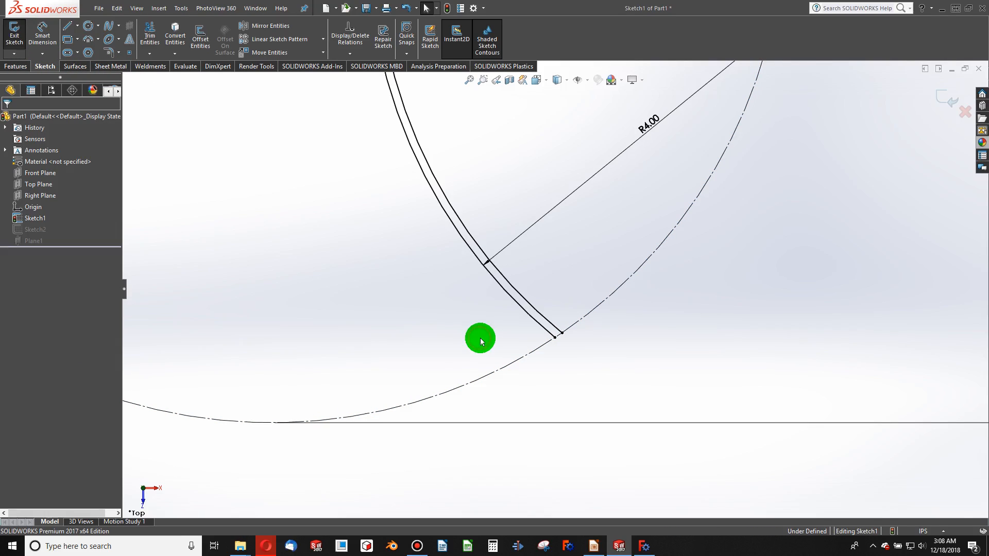
Step: Merge the small arc's lower endpoint with the outer end corner of the vane's 4.00 in radius curve
scroll(503, 335, "up", 1)
scroll(532, 332, "up", 4)
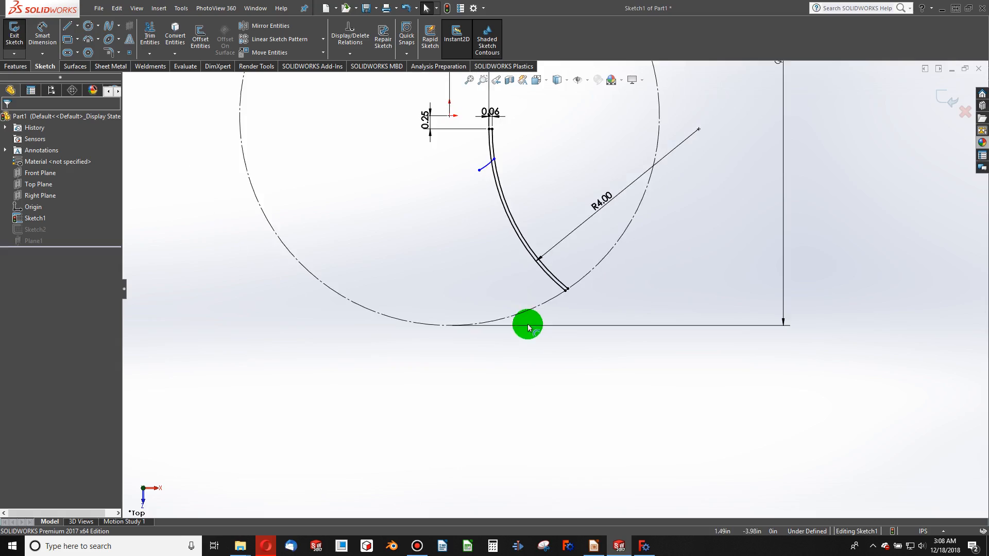
scroll(519, 199, "down", 3)
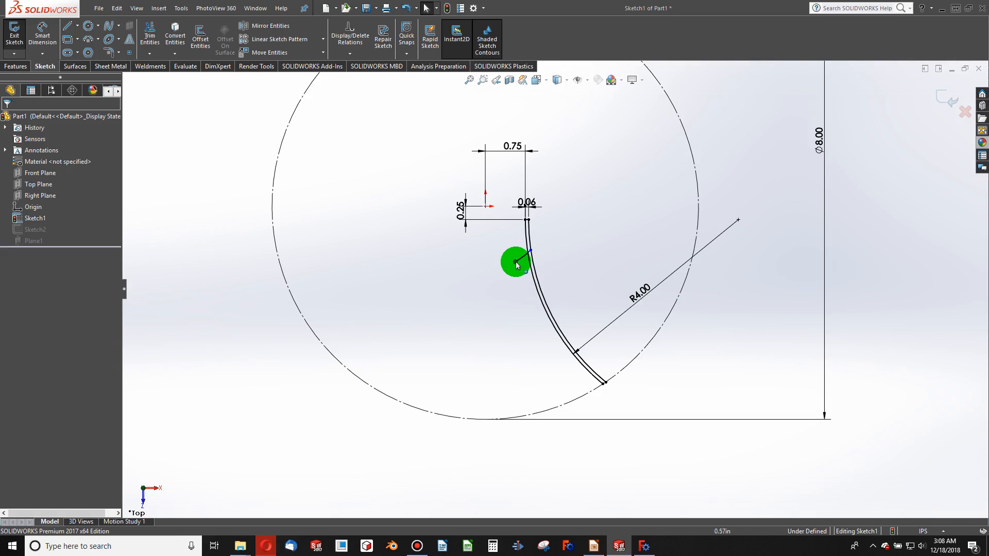
left_click(516, 266)
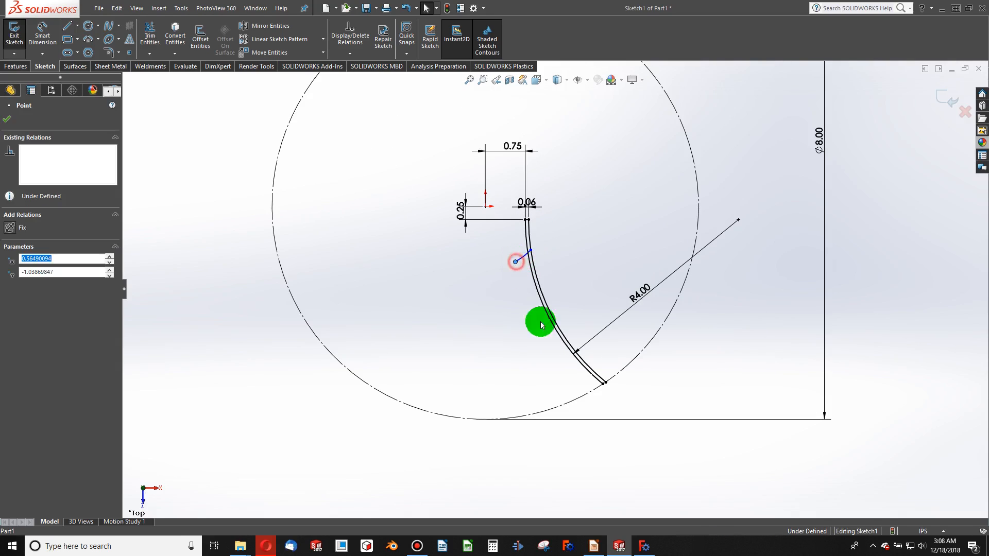
left_click(602, 384)
left_click(14, 325)
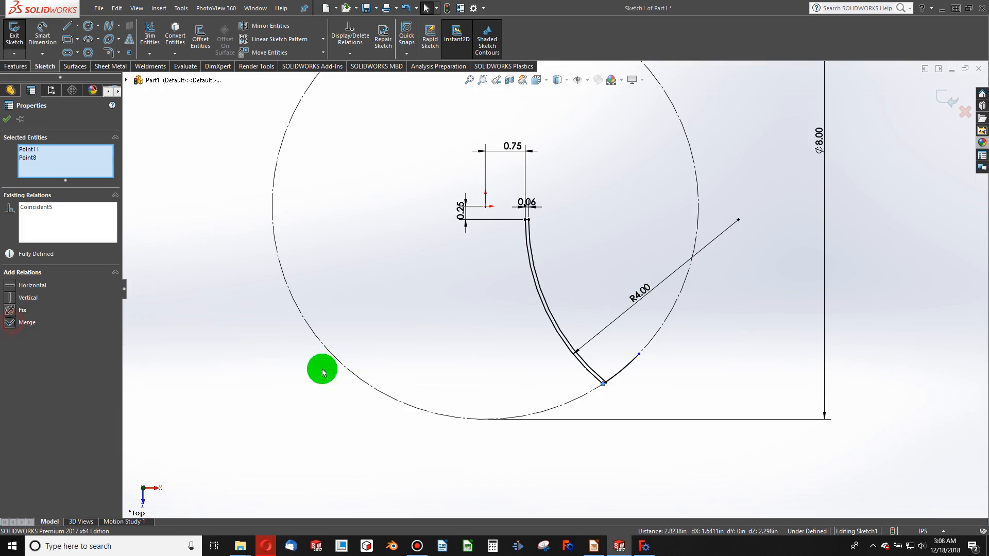
Step: Make the small arc's free endpoint coincident with the vane's second curve to cap the profile's outer end
left_click(614, 375)
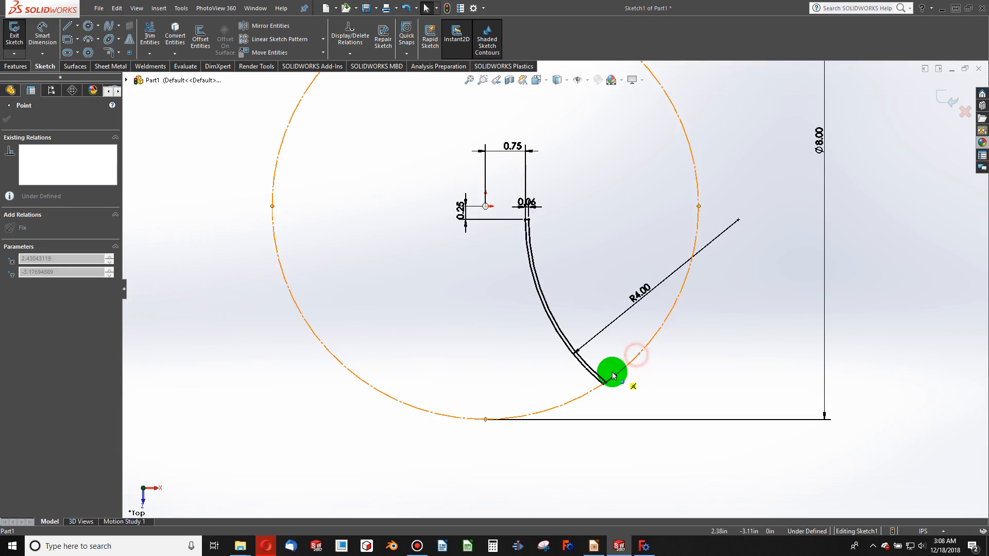
left_click(591, 369, "ctrl")
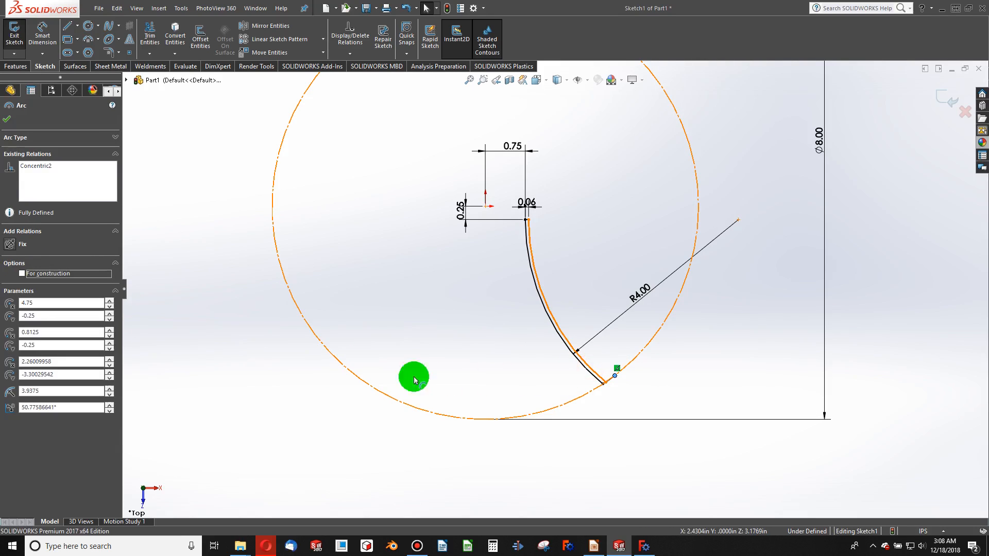
left_click(13, 312)
left_click(426, 339)
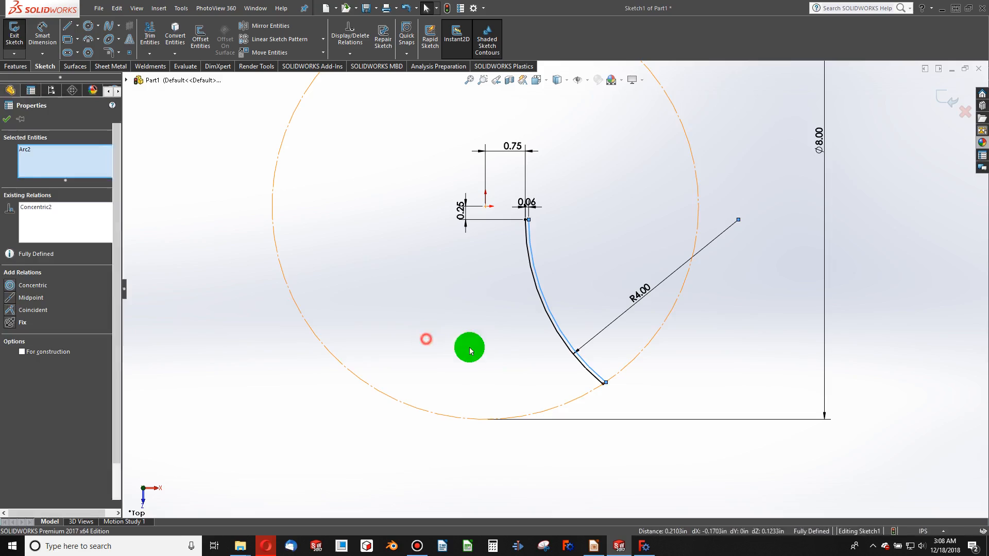
scroll(595, 377, "down", 8)
scroll(521, 256, "up", 6)
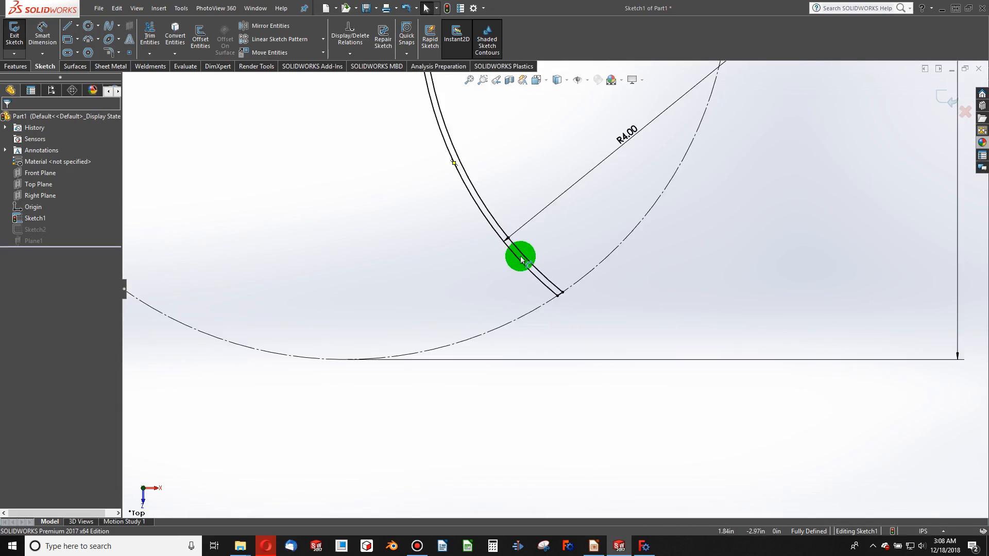
scroll(507, 181, "down", 4)
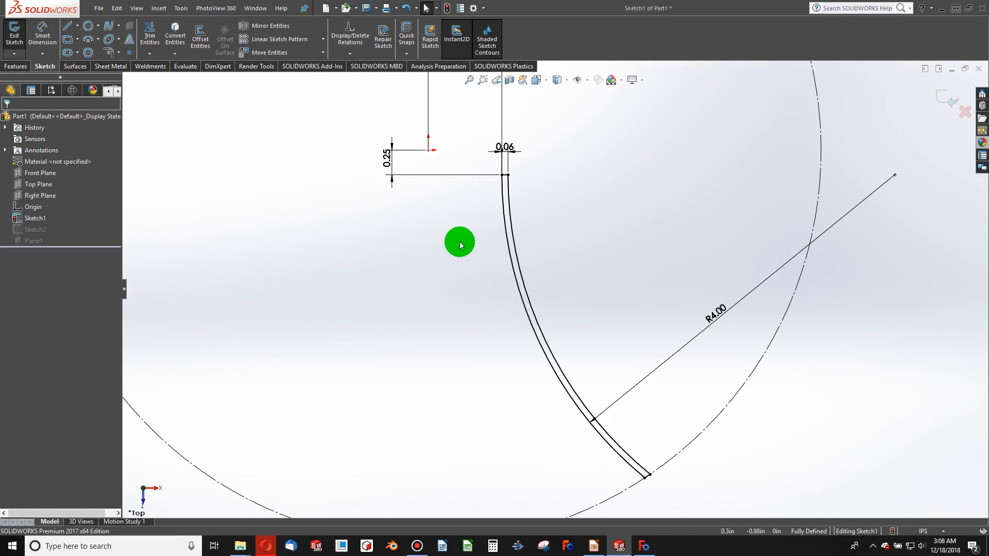
Step: Switch to FreeCAD and open the curved vane profile sketch for editing
left_click(641, 550)
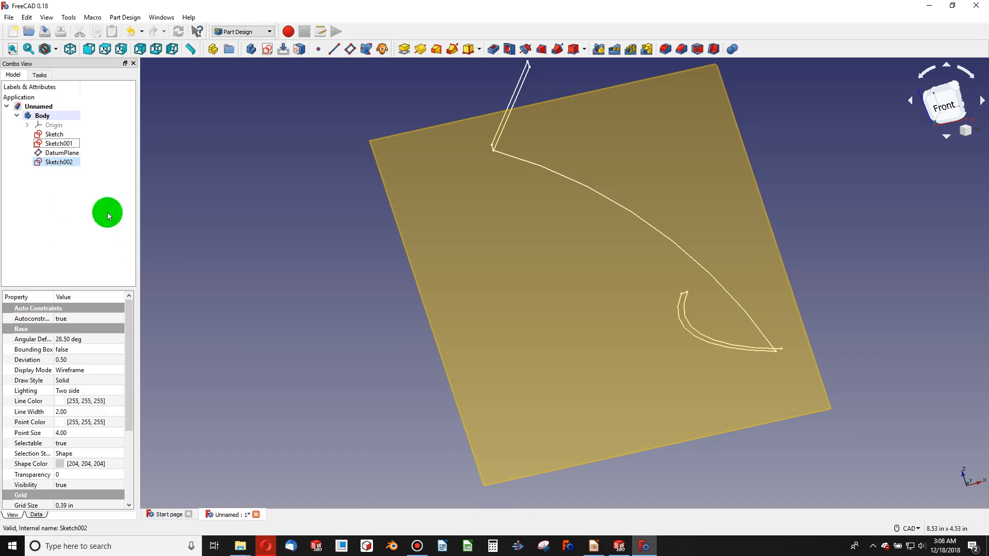
right_click(53, 136)
left_click(72, 138)
scroll(681, 342, "up", 5)
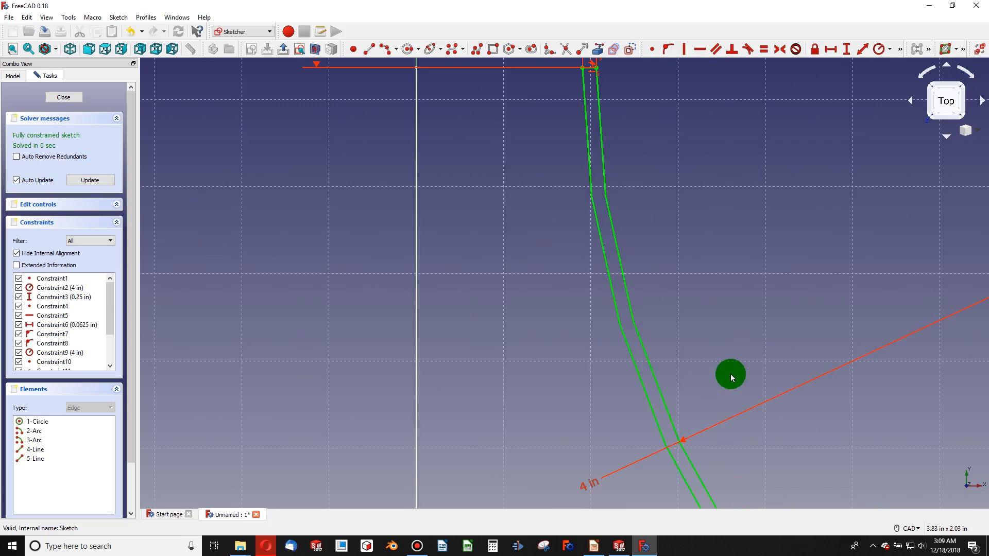
scroll(728, 375, "down", 6)
scroll(727, 448, "up", 5)
scroll(752, 443, "down", 6)
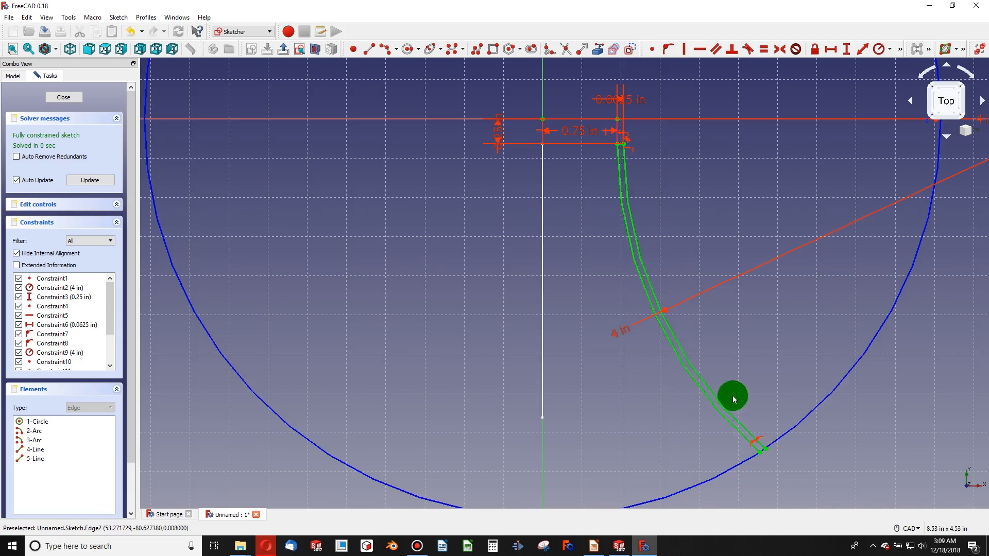
Step: Draw a center-and-end-points arc centered on the origin, spanning the two outer end corners of the vane profile
left_click(386, 50)
left_click(396, 51)
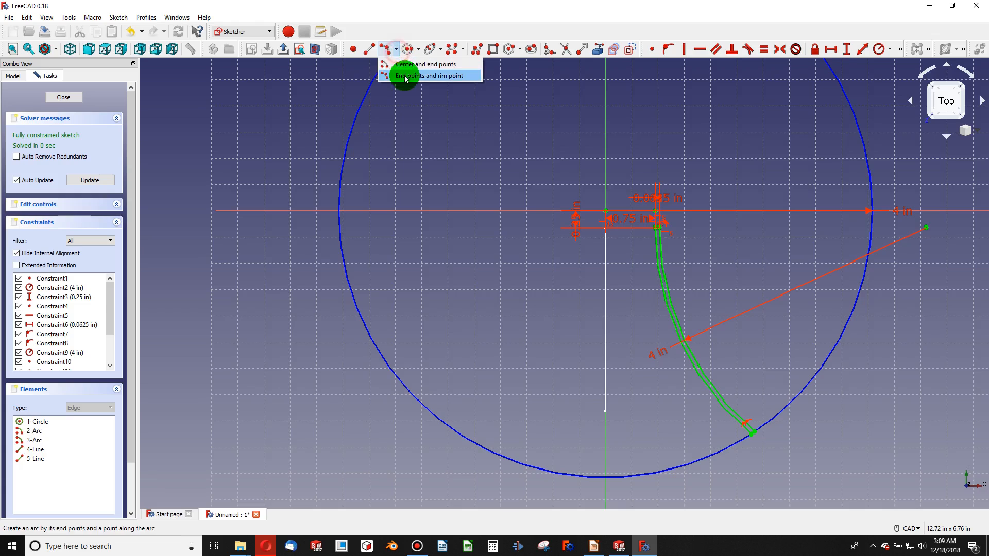
left_click(405, 65)
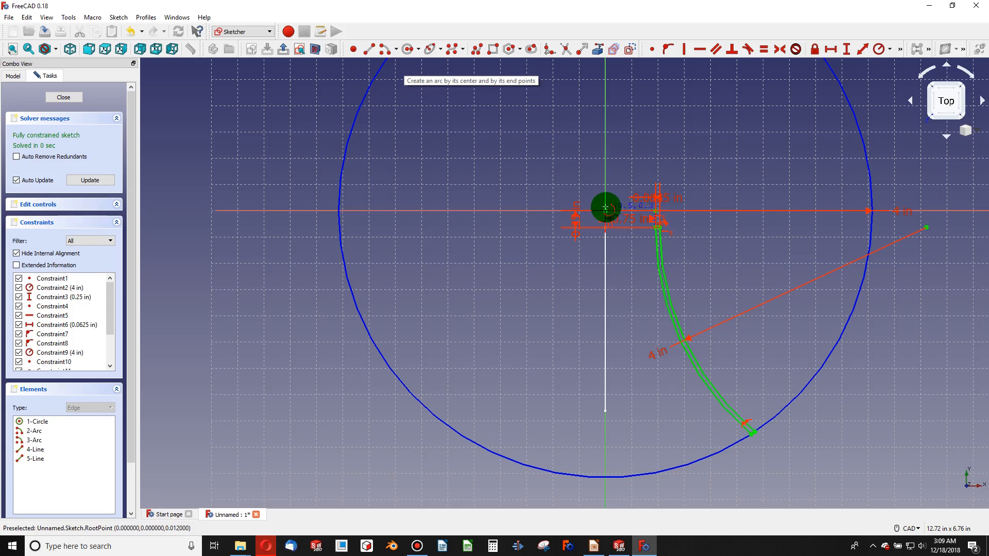
scroll(746, 440, "down", 5)
scroll(759, 459, "up", 15)
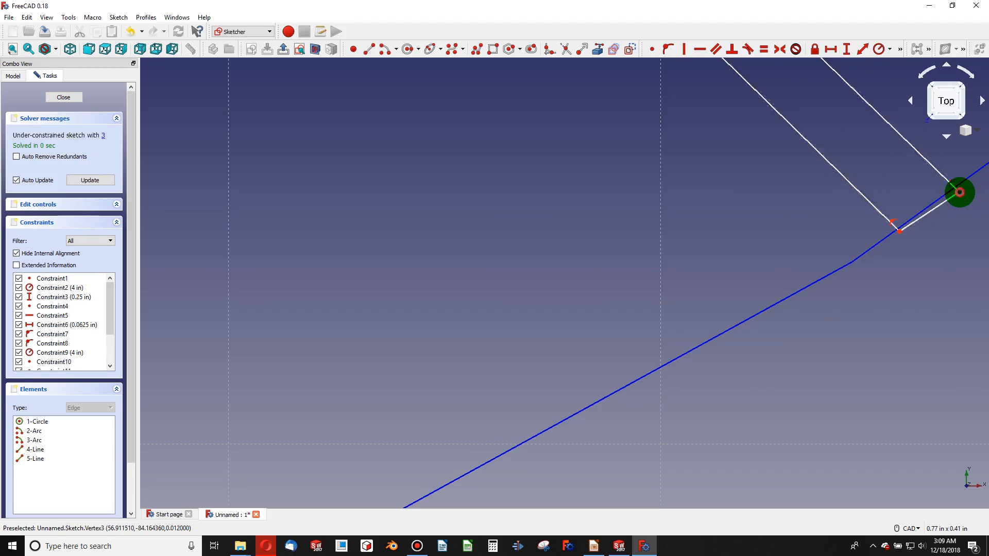
left_click(957, 188)
scroll(824, 261, "down", 5)
scroll(705, 155, "up", 3)
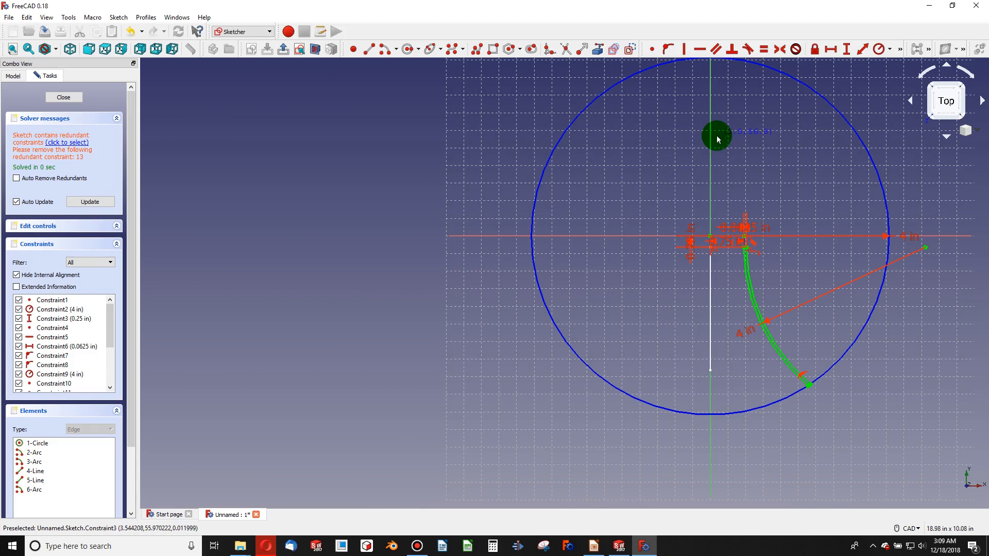
Step: Delete the two redundant constraints, Constraint13 and Constraint8, from the vane profile sketch
scroll(718, 134, "up", 3)
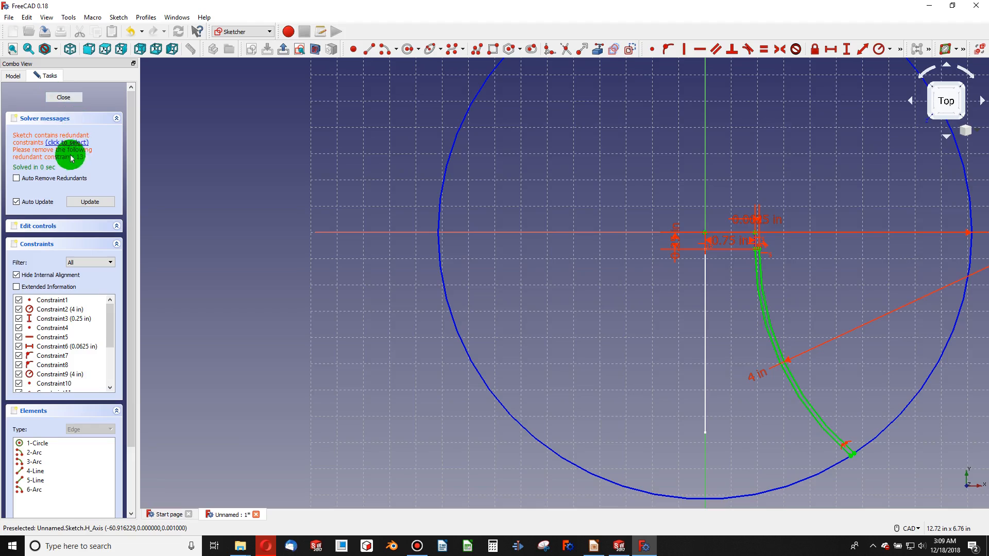
scroll(56, 335, "down", 5)
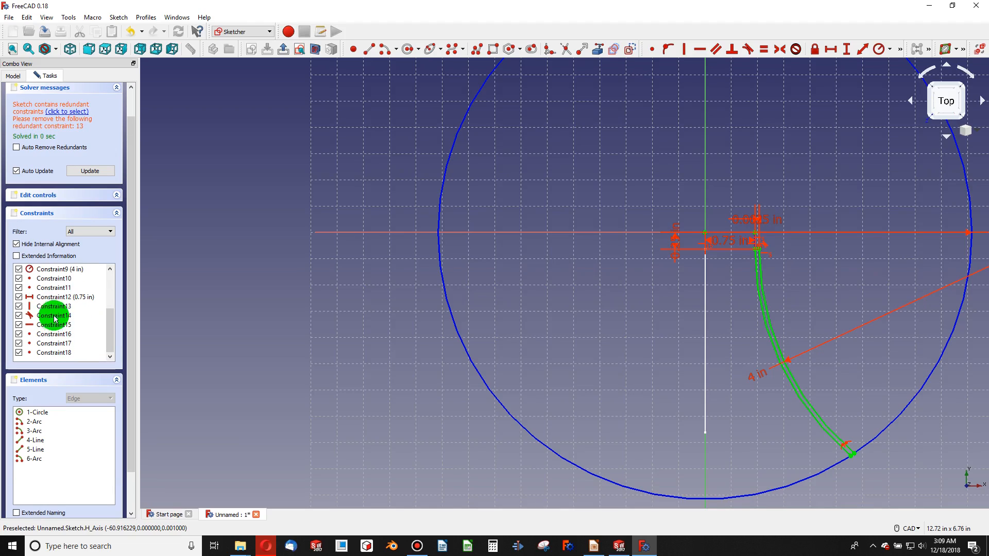
key("Delete")
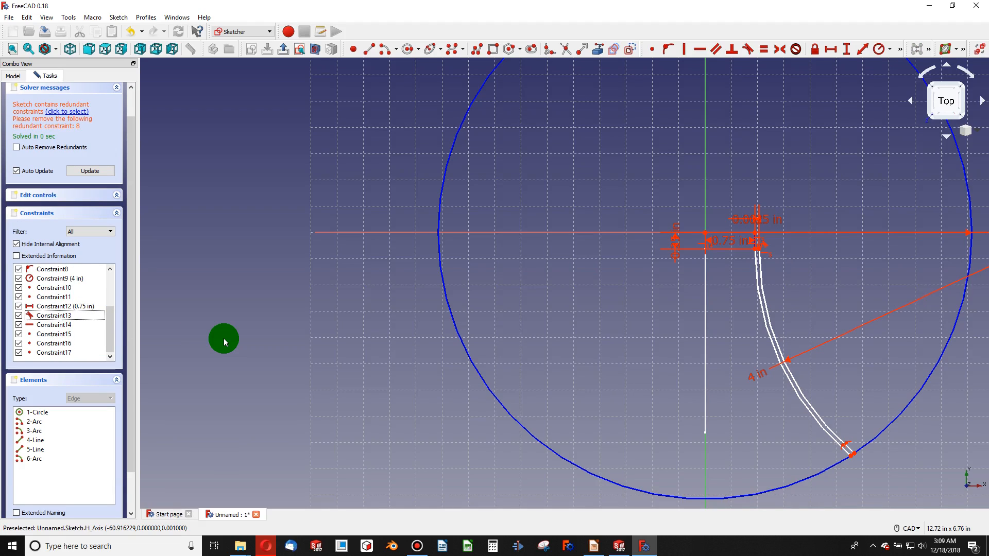
left_click(226, 336)
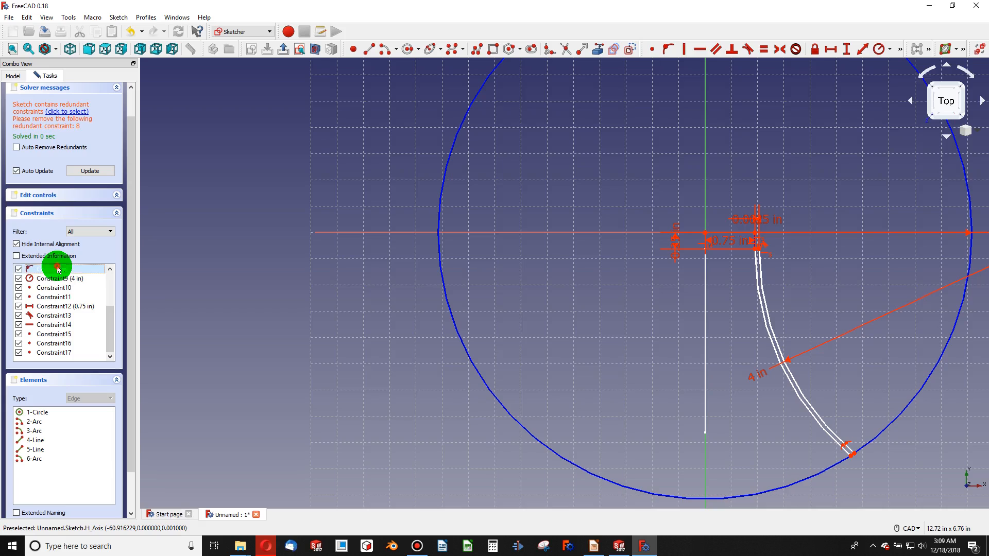
key("Delete")
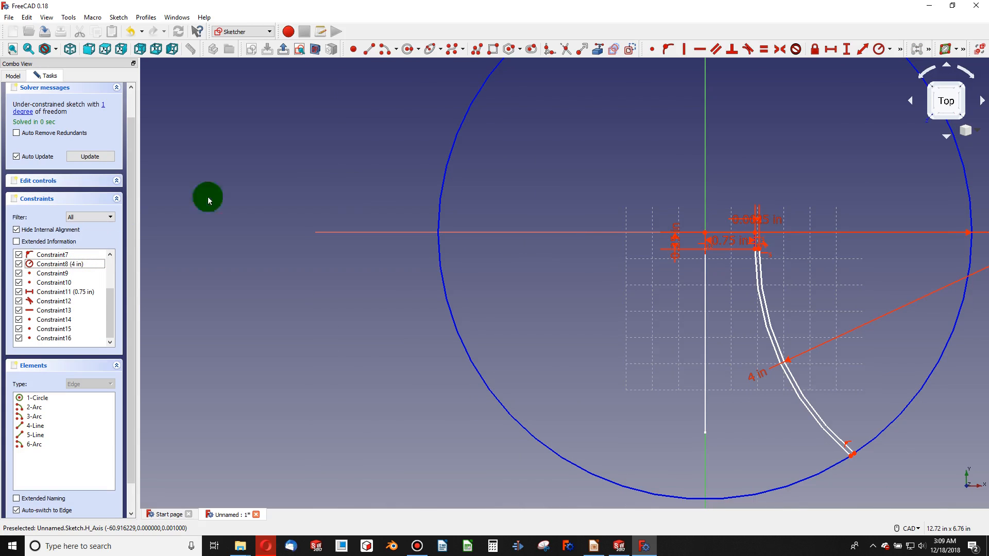
Step: Constrain the short construction line between the horizontal axis and the vane's inner corner to vertical, and close the sketch
scroll(786, 297, "up", 2)
scroll(764, 217, "up", 4)
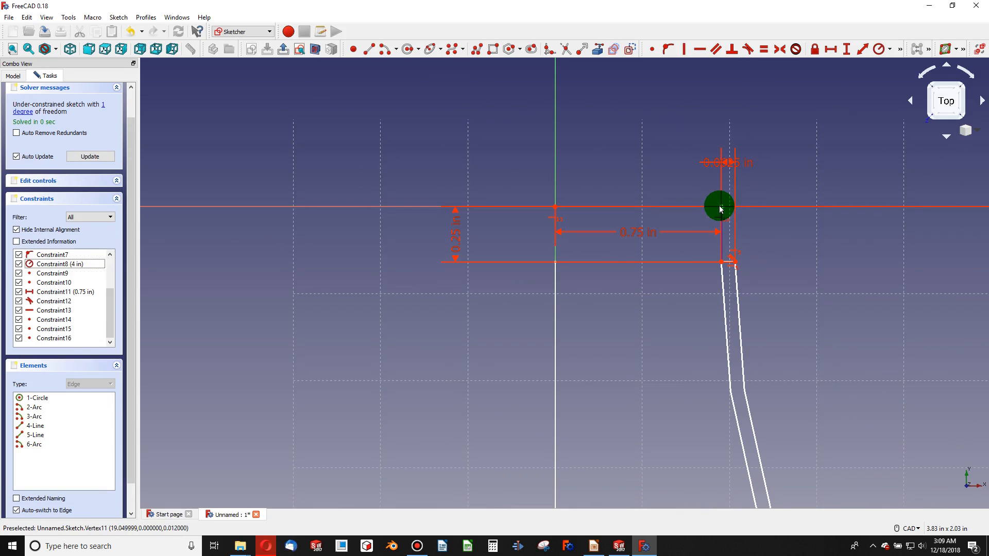
mouse_move(720, 208)
left_mouse_down()
mouse_move(717, 166)
mouse_move(671, 201)
mouse_move(726, 206)
mouse_move(727, 223)
left_mouse_up()
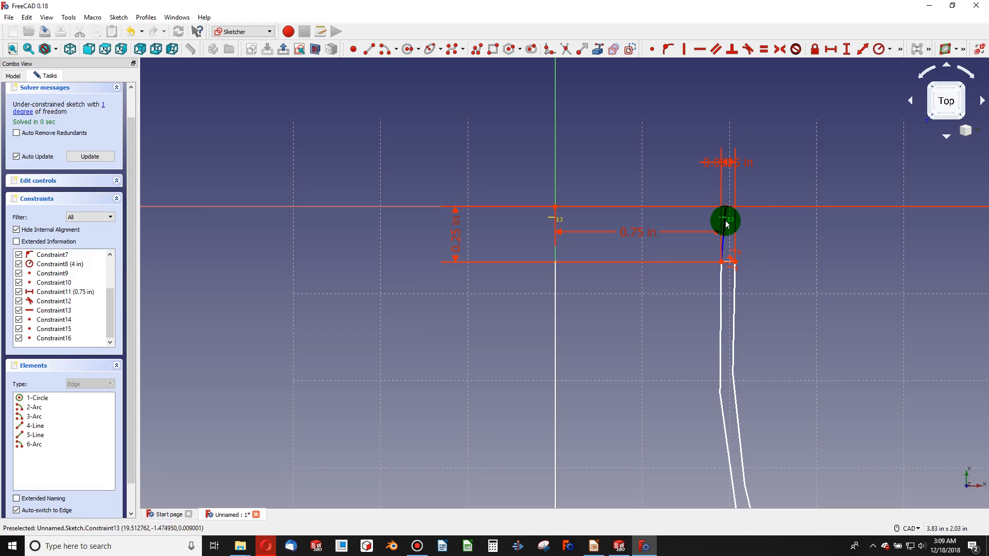
left_click(685, 49)
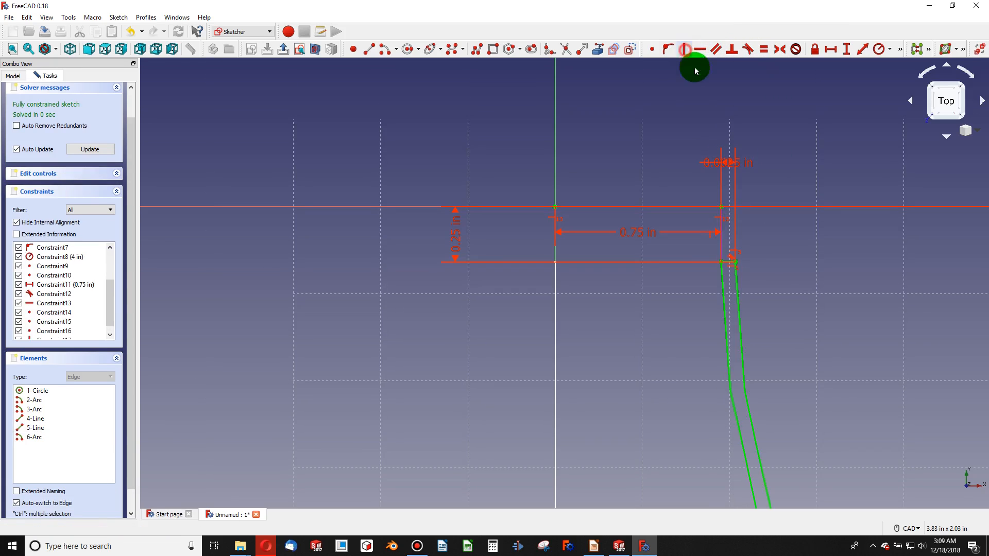
scroll(678, 155, "up", 2)
scroll(678, 177, "down", 6)
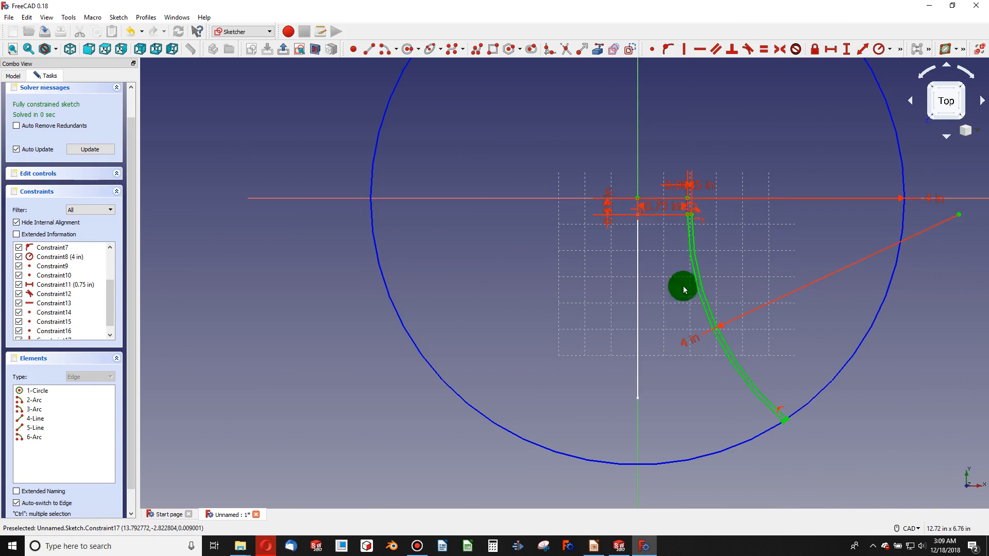
scroll(746, 298, "up", 1)
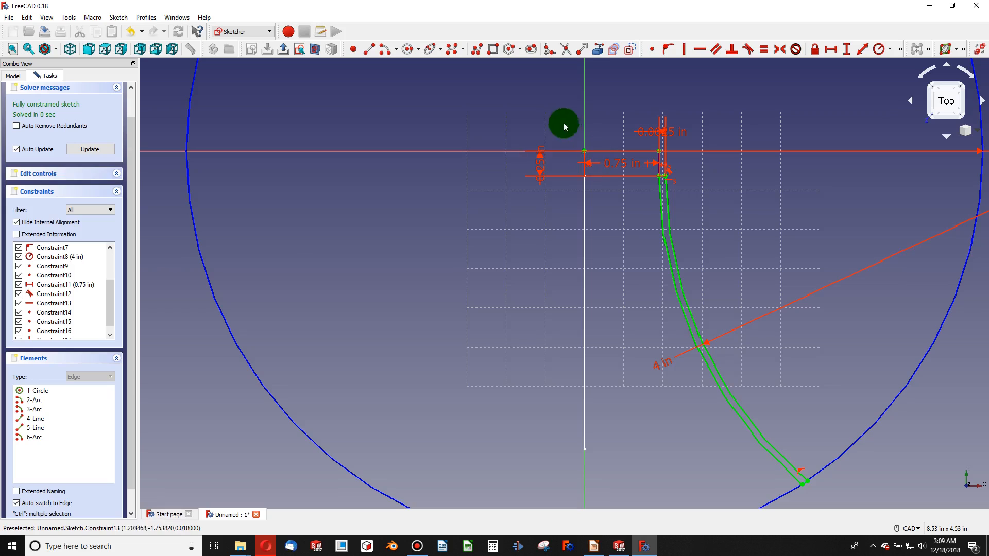
scroll(71, 119, "up", 1)
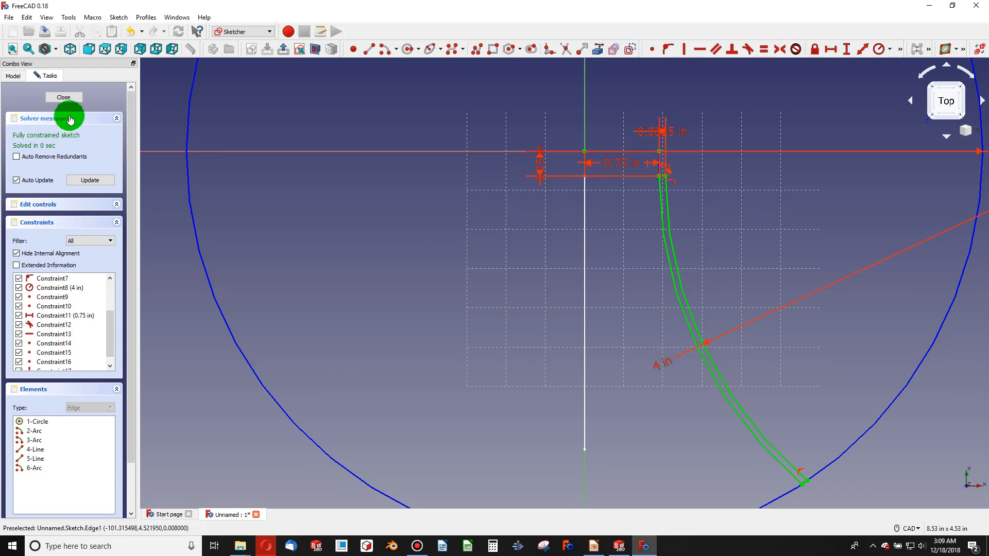
left_click(78, 101)
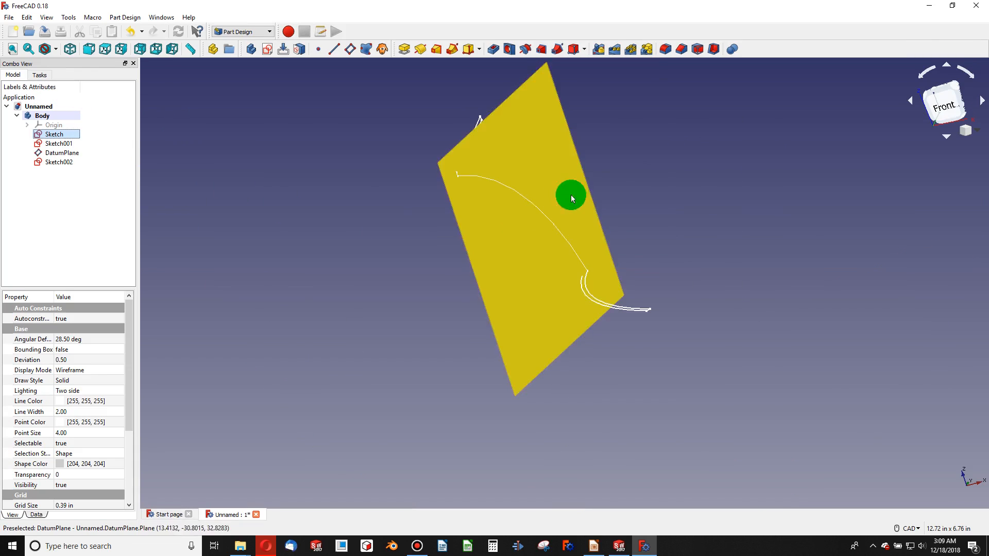
Step: Switch to SOLIDWORKS, rebuild the part to leave the profile sketch, and dismiss the rebuild error report
left_click(619, 546)
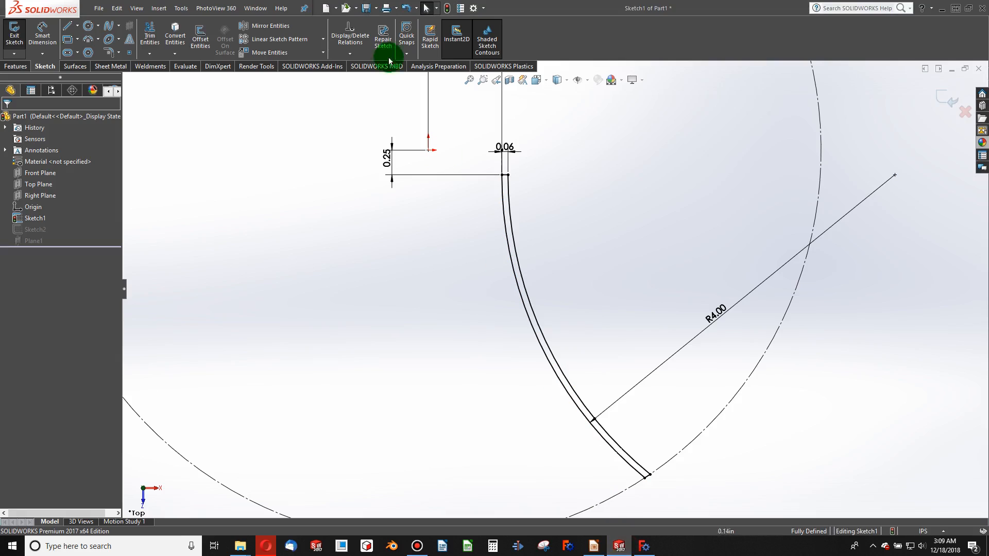
left_click(447, 8)
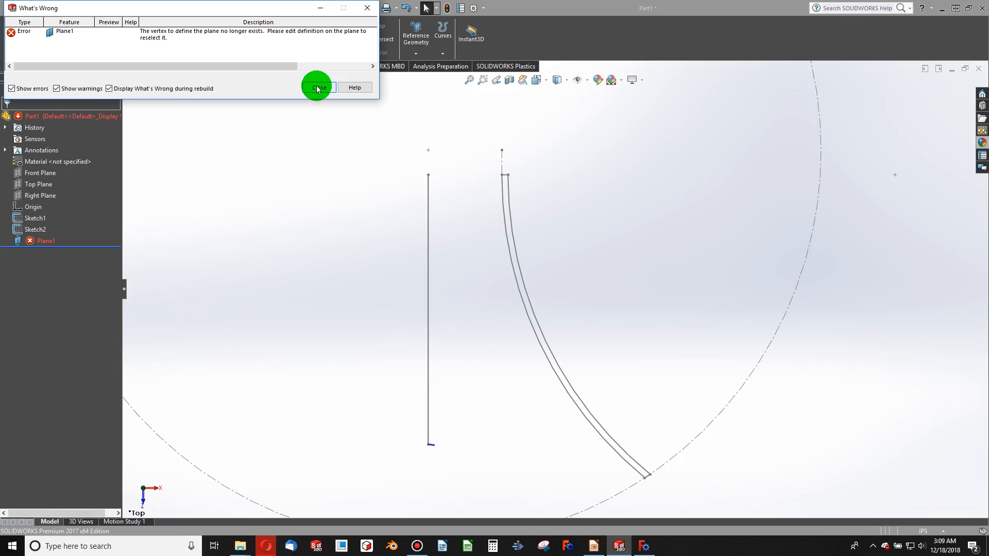
left_click(317, 89)
Step: Redefine Plane1 by replacing its missing second reference with the outer end corner of the vane's 4.00 in radius curve
mouse_move(448, 335)
middle_mouse_down()
mouse_move(466, 225)
mouse_move(418, 128)
mouse_move(419, 172)
middle_mouse_up()
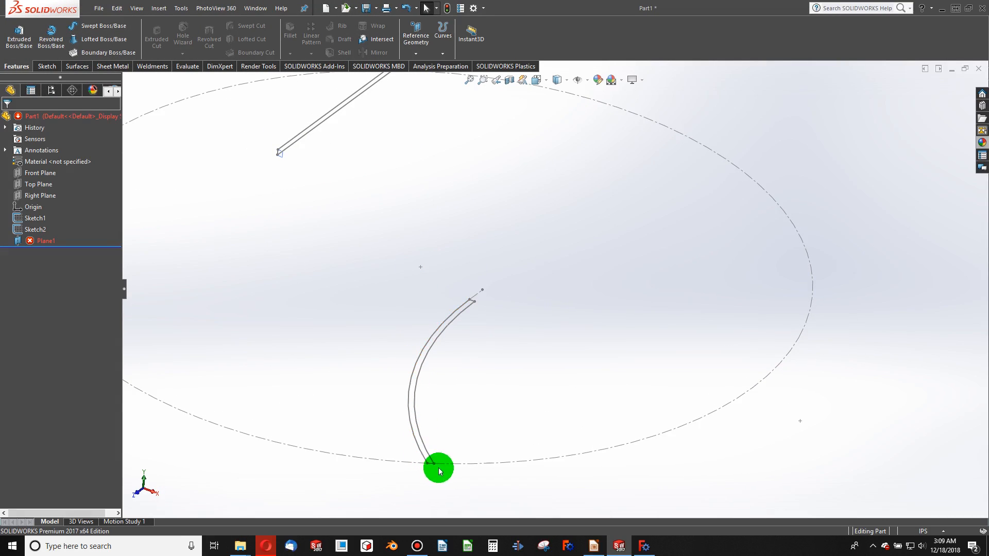
right_click(37, 242)
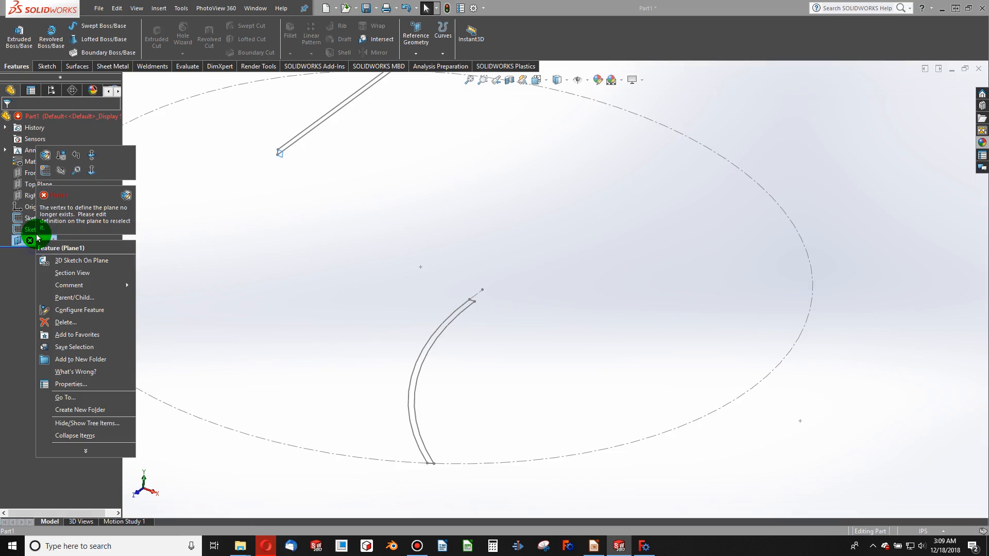
left_click(47, 157)
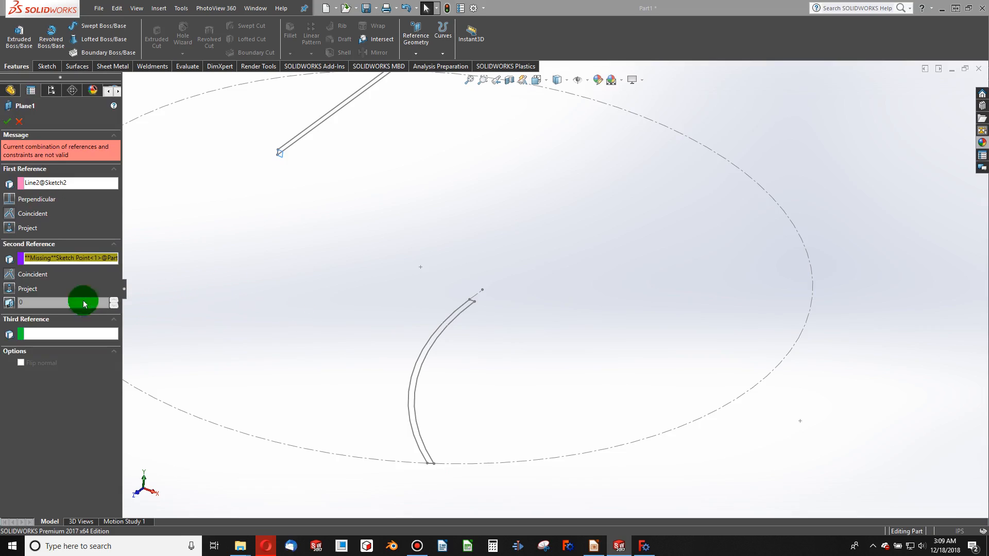
scroll(452, 439, "down", 10)
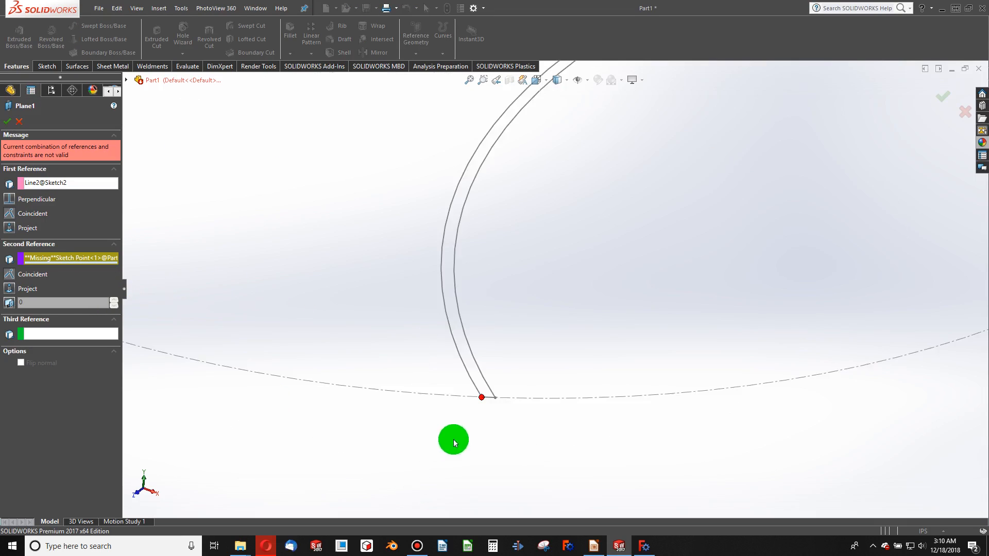
left_click(499, 321)
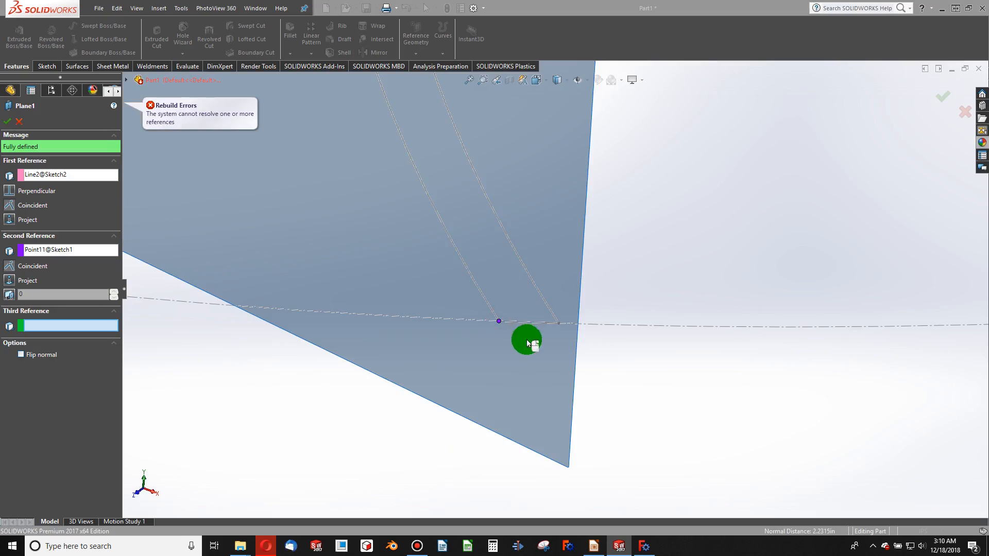
left_click(8, 121)
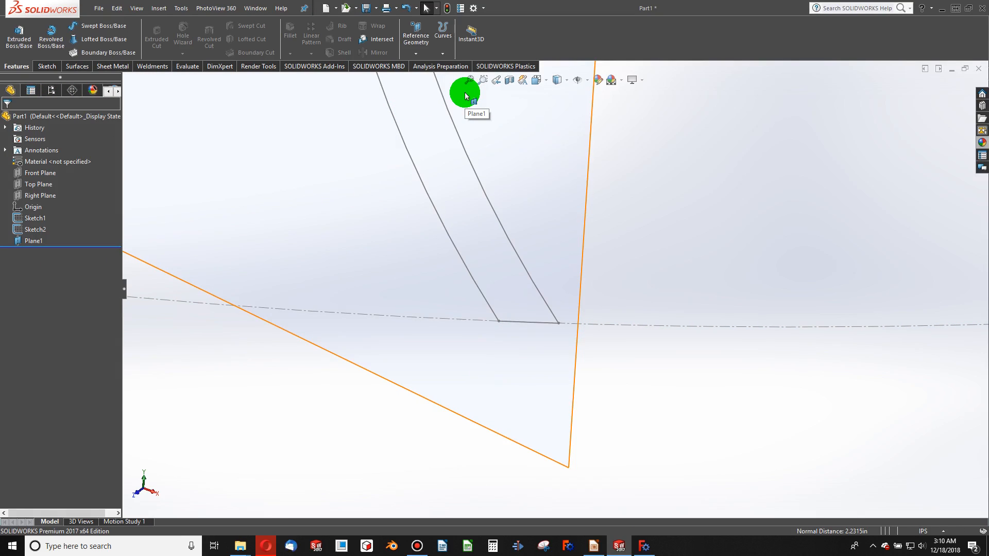
key("ctrl+7")
left_click(420, 205)
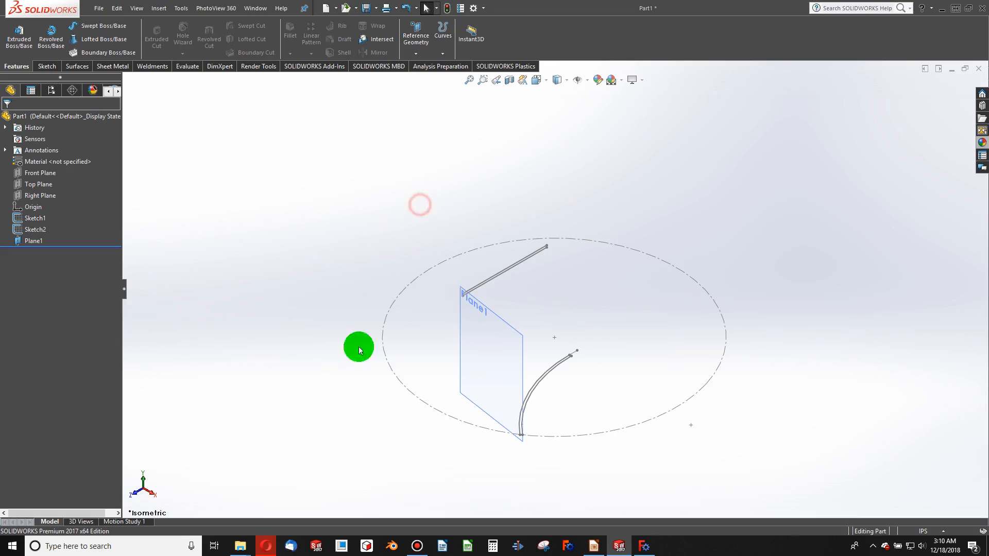
Step: Switch to FreeCAD and examine the arc sketched on the datum plane between the two vane profiles
left_click(653, 550)
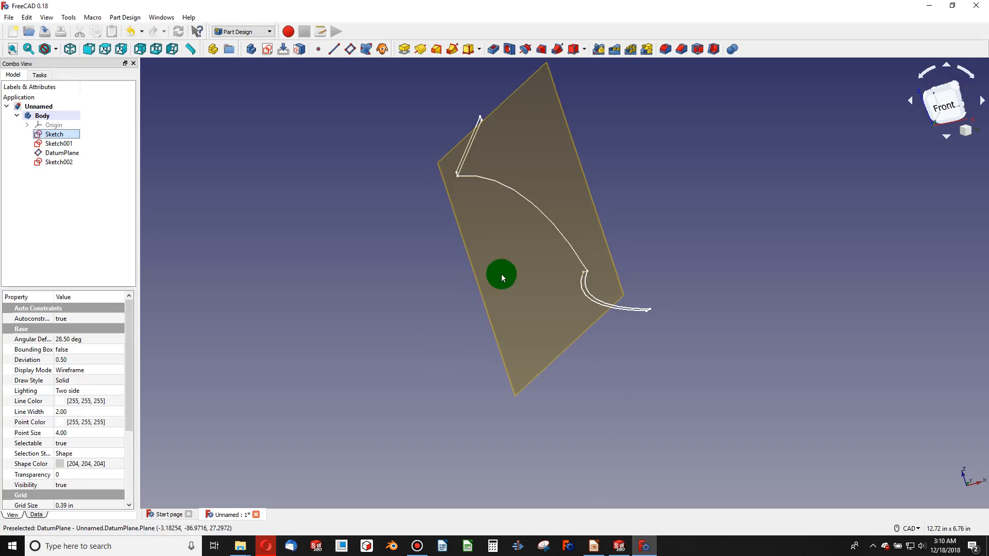
scroll(517, 202, "down", 4)
scroll(522, 203, "up", 6)
scroll(526, 208, "down", 3)
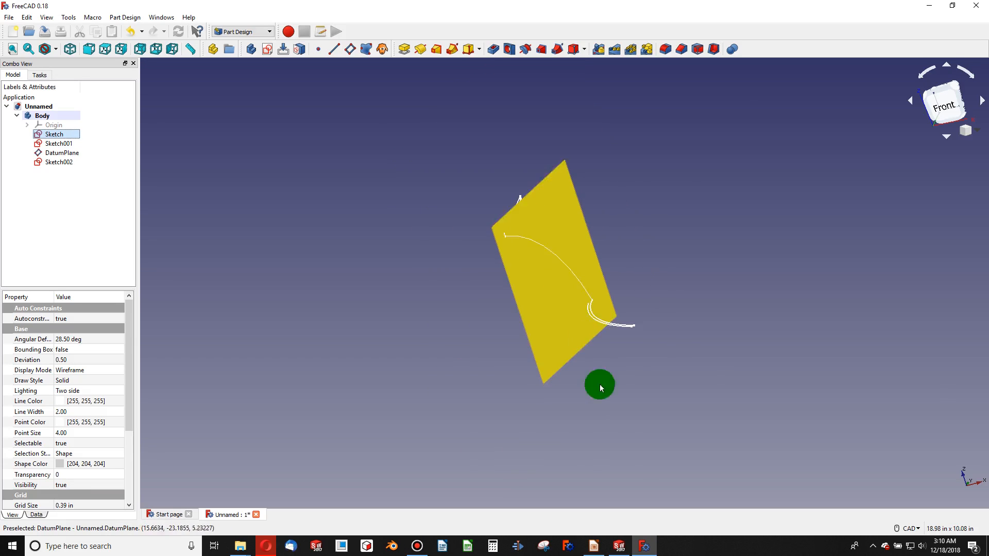
Step: Switch to SOLIDWORKS and start a new sketch on Plane1
left_click(620, 545)
left_click(486, 342)
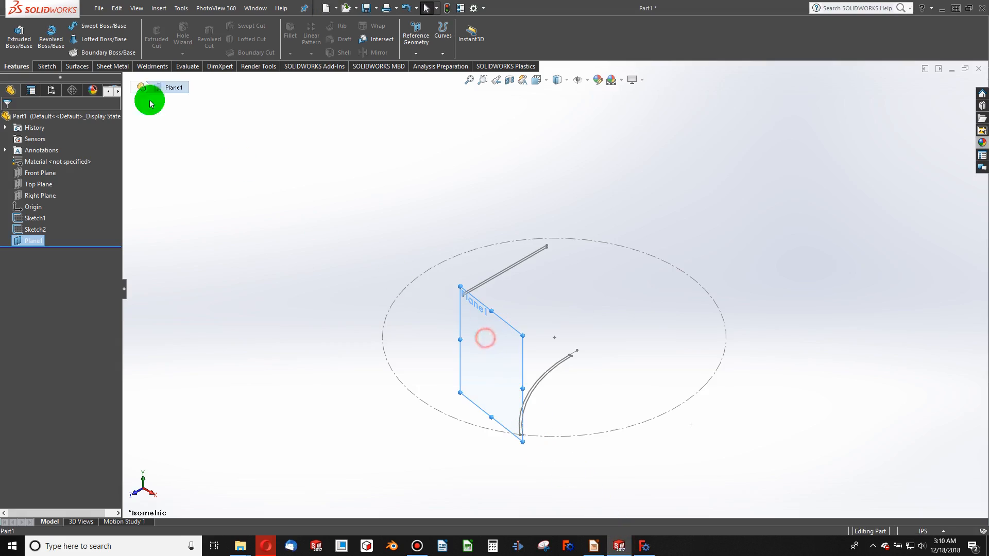
left_click(45, 66)
left_click(15, 34)
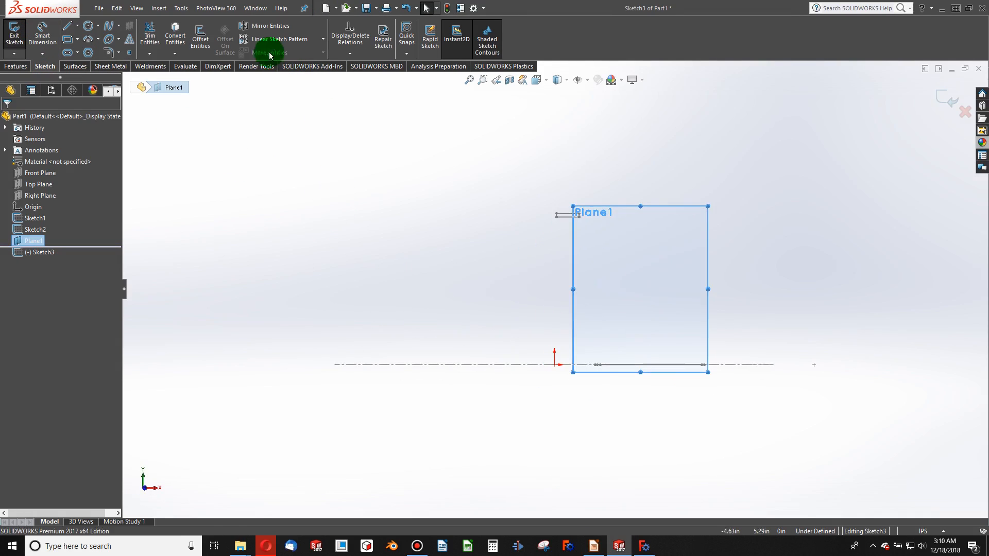
Step: Draw a three-point arc on Plane1, bulging outward from near the upper profile down toward the vane's outer end
left_click(87, 42)
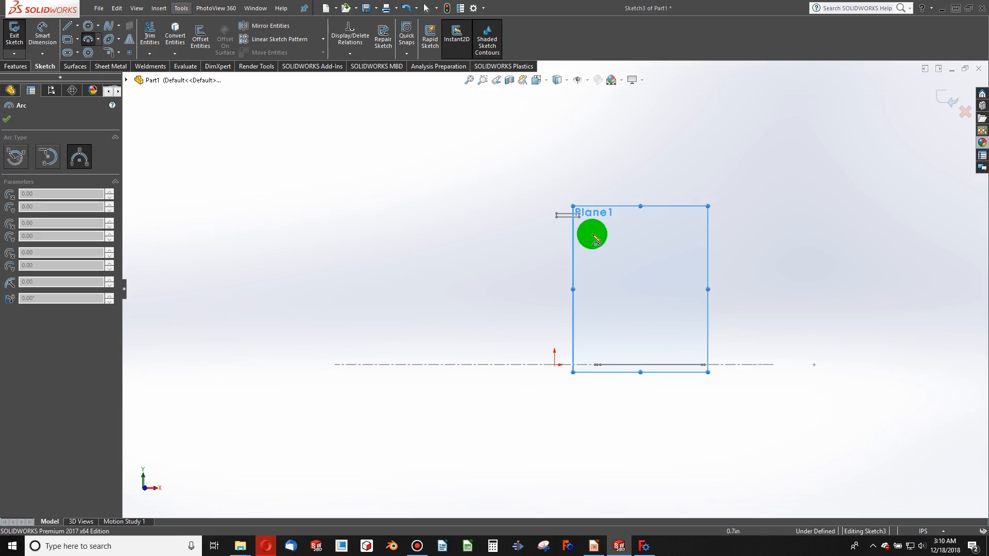
left_click(582, 226)
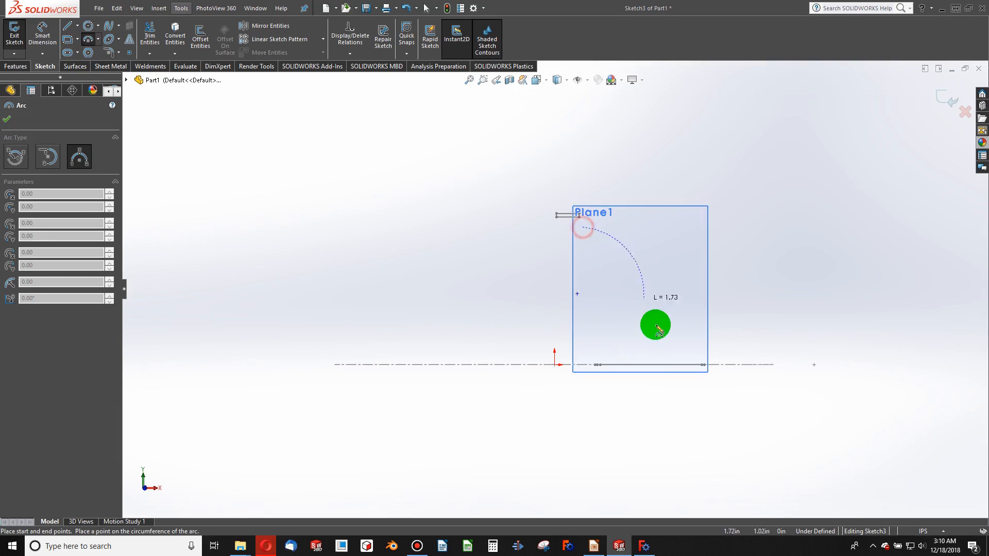
left_click(691, 341)
left_click(635, 269)
scroll(549, 190, "up", 5)
key("Escape")
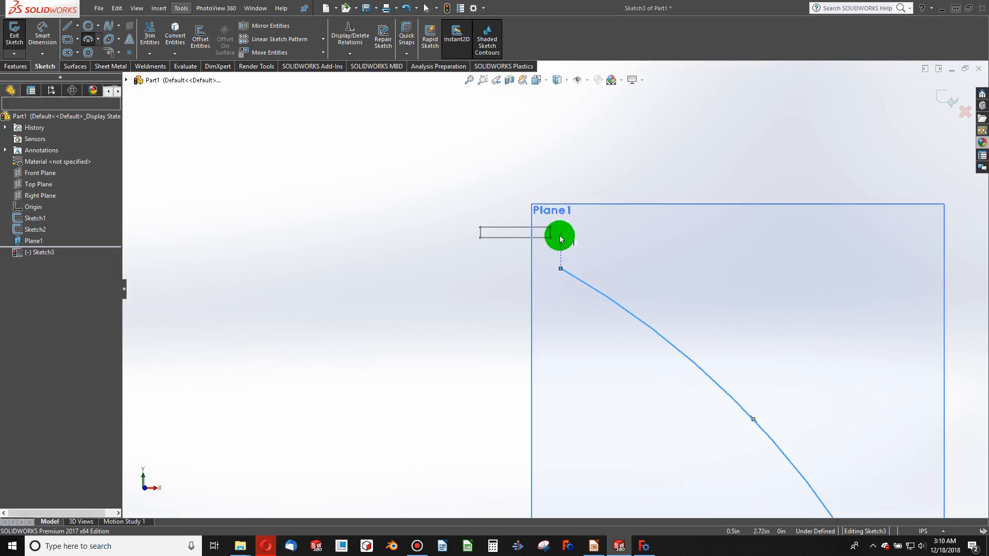
Step: Make the arc's upper endpoint coincident with the nearest lower corner of the upper profile in Sketch2
left_click(550, 238)
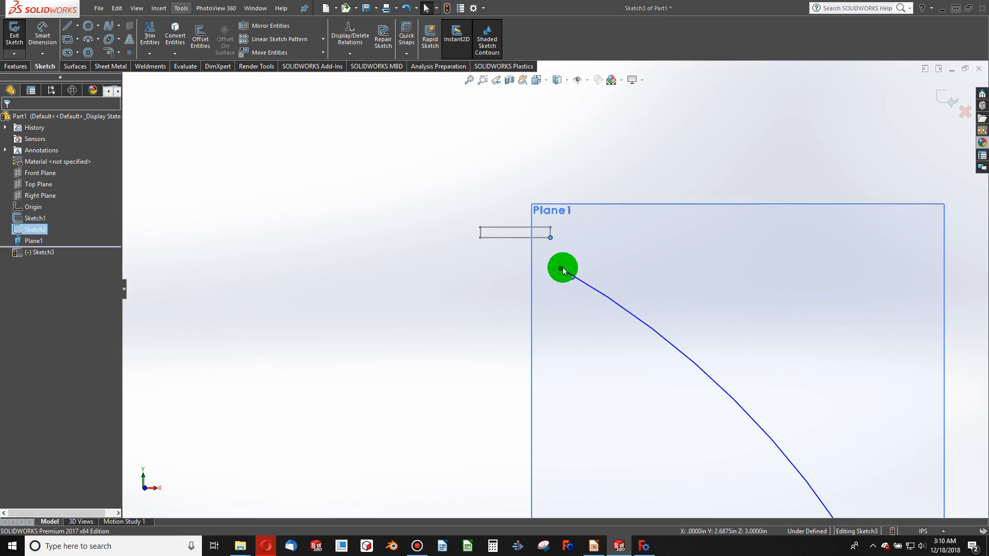
left_click(560, 268, "ctrl")
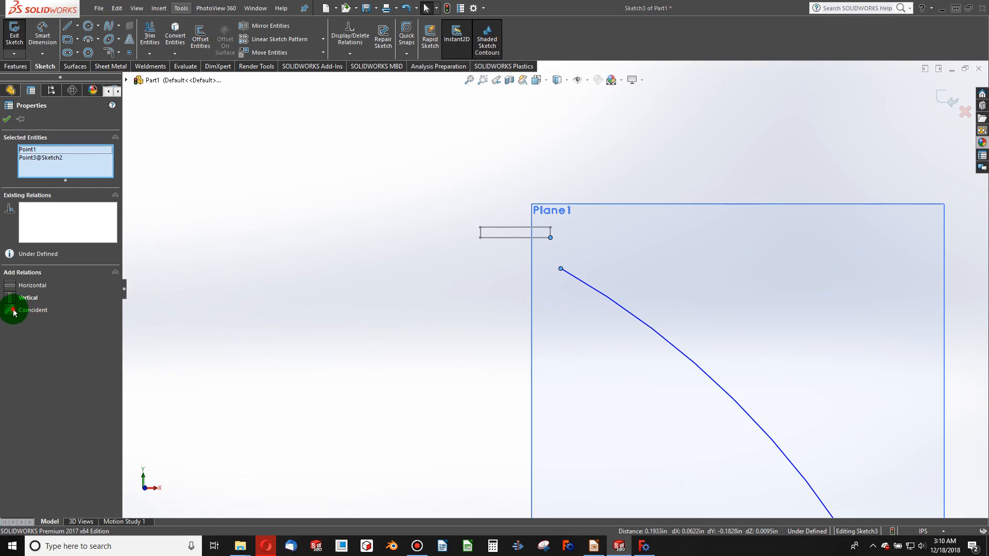
left_click(13, 310)
left_click(261, 316)
Step: Make the arc's lower endpoint coincident with the front corner at the outer end of the lower profile in Sketch1
scroll(606, 327, "up", 4)
scroll(663, 420, "down", 3)
scroll(762, 455, "up", 4)
scroll(761, 456, "down", 4)
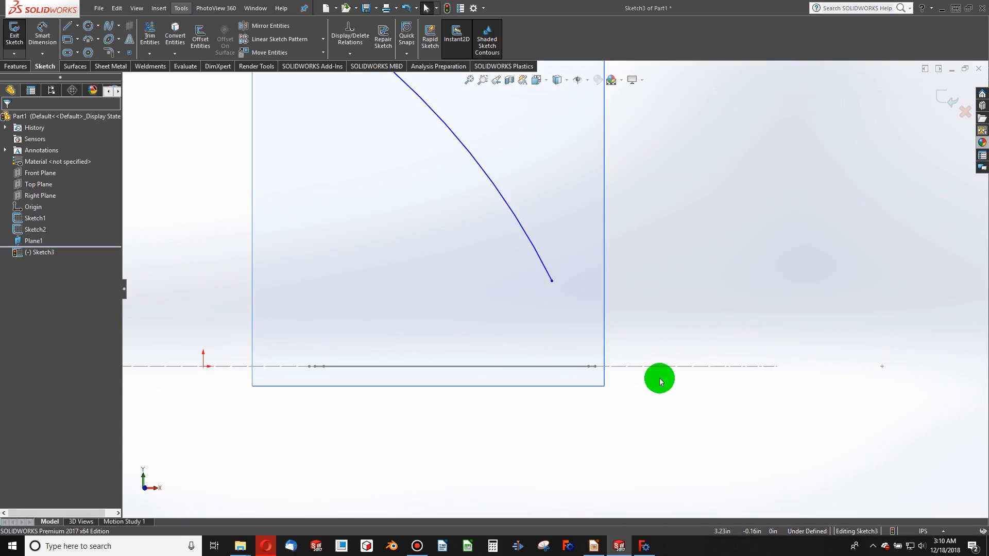
scroll(660, 382, "up", 3)
left_click(511, 347)
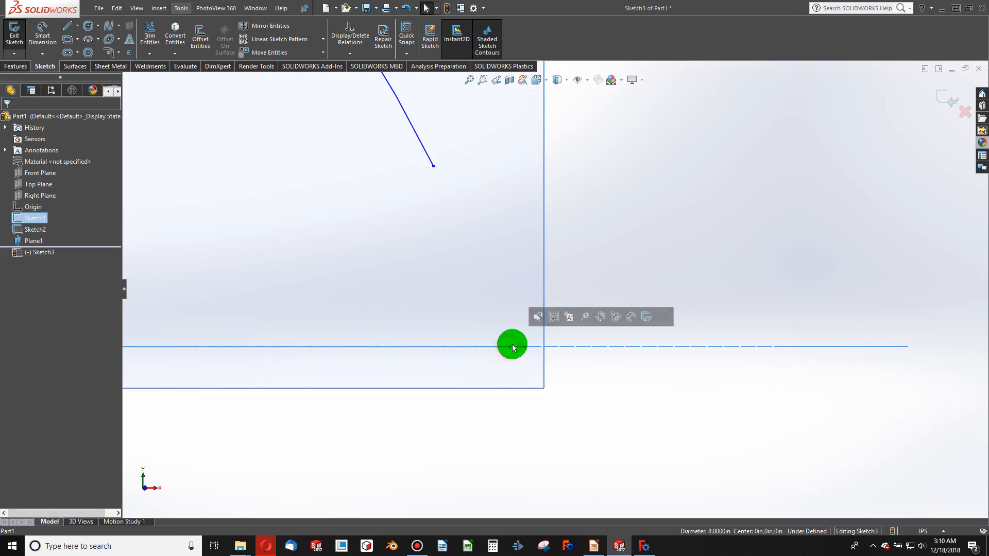
mouse_move(511, 346)
middle_mouse_down()
mouse_move(510, 329)
mouse_move(509, 338)
middle_mouse_up()
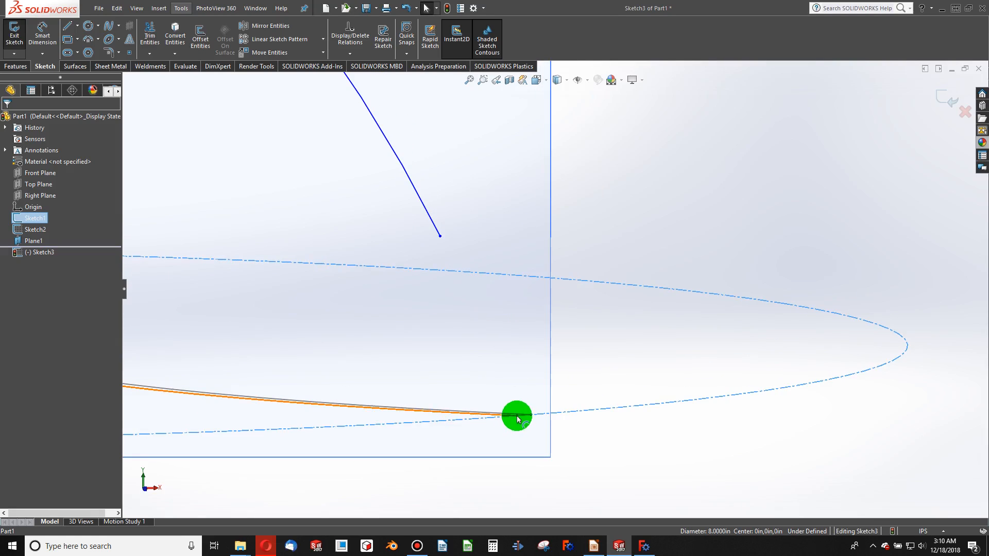
mouse_move(518, 419)
middle_mouse_down()
mouse_move(526, 381)
mouse_move(525, 437)
mouse_move(560, 306)
middle_mouse_up()
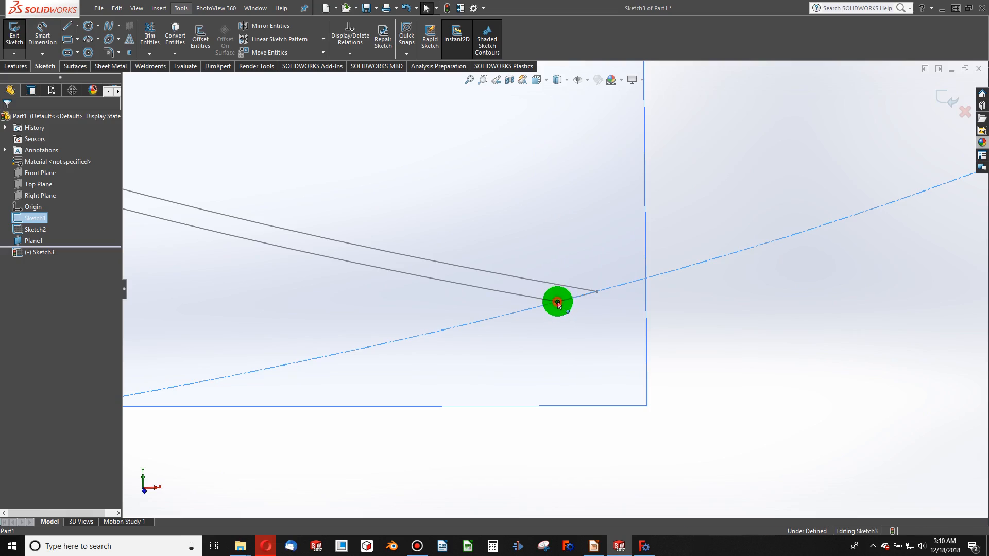
left_click(558, 303)
scroll(551, 291, "up", 5)
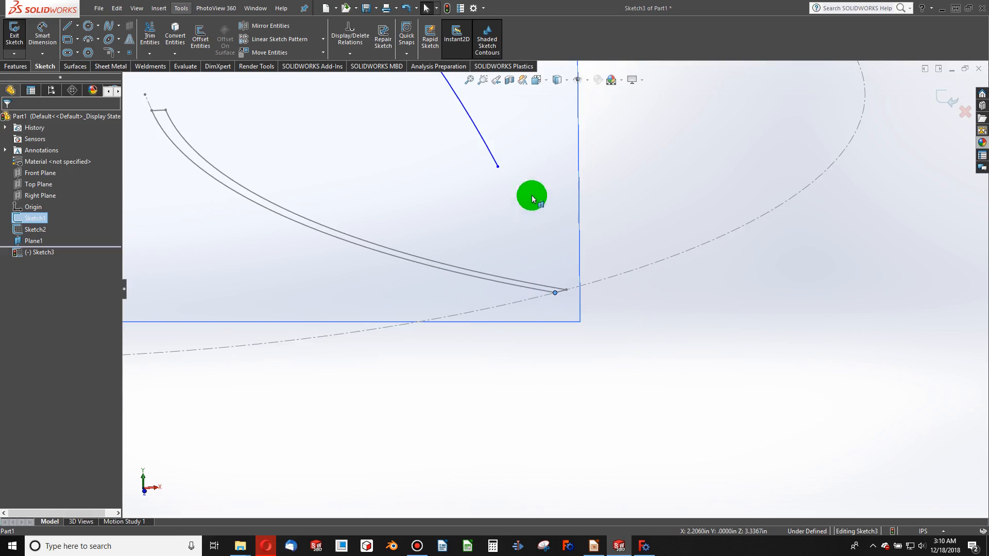
left_click(497, 167, "ctrl")
left_click(9, 310)
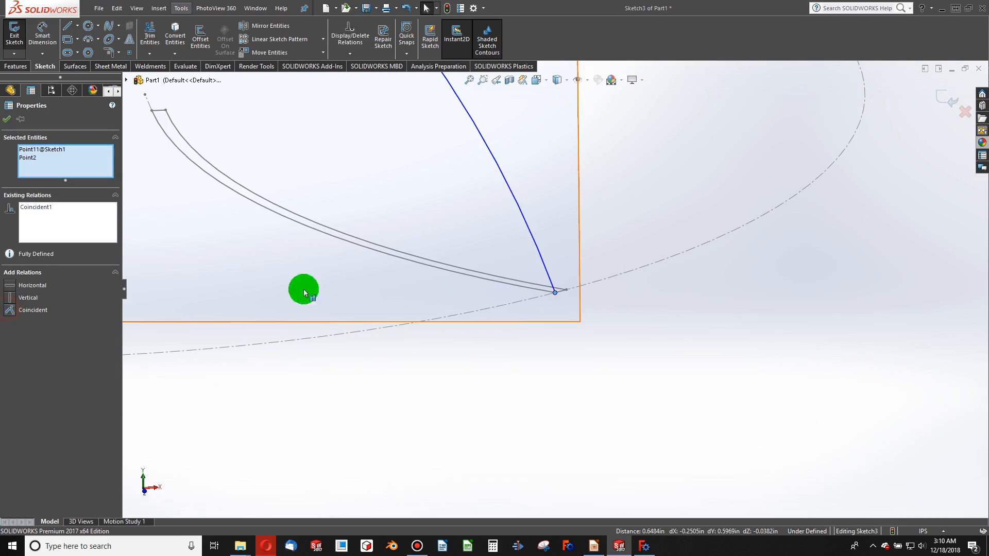
Step: Dimension the arc's radius on Plane1 as 4.6 in and exit the sketch
scroll(388, 231, "up", 5)
scroll(453, 132, "down", 2)
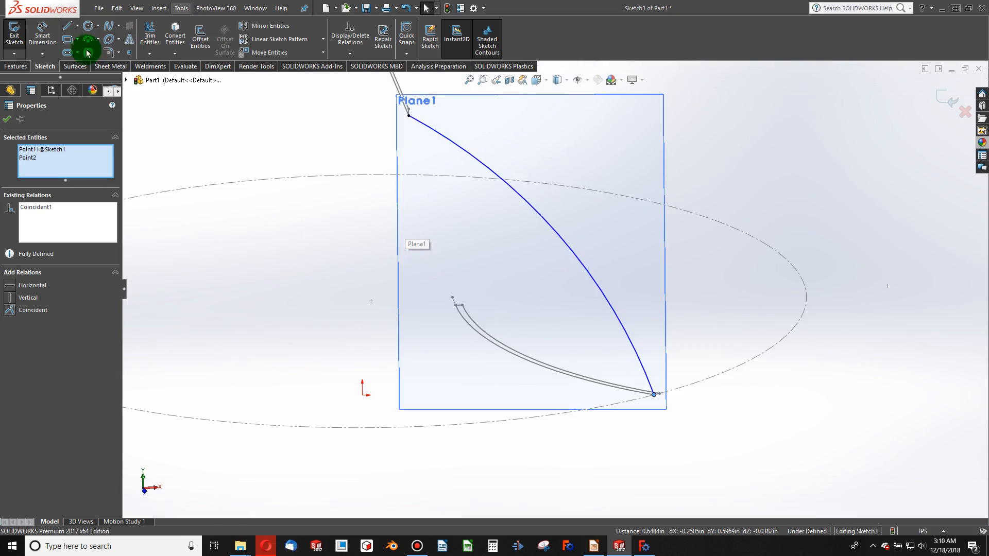
left_click(41, 37)
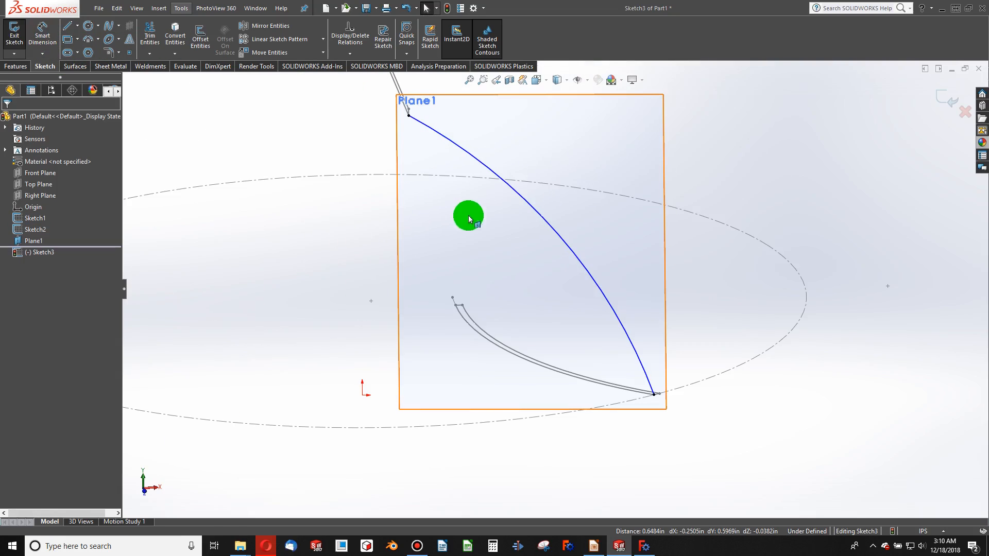
left_click(531, 210)
left_click(461, 265)
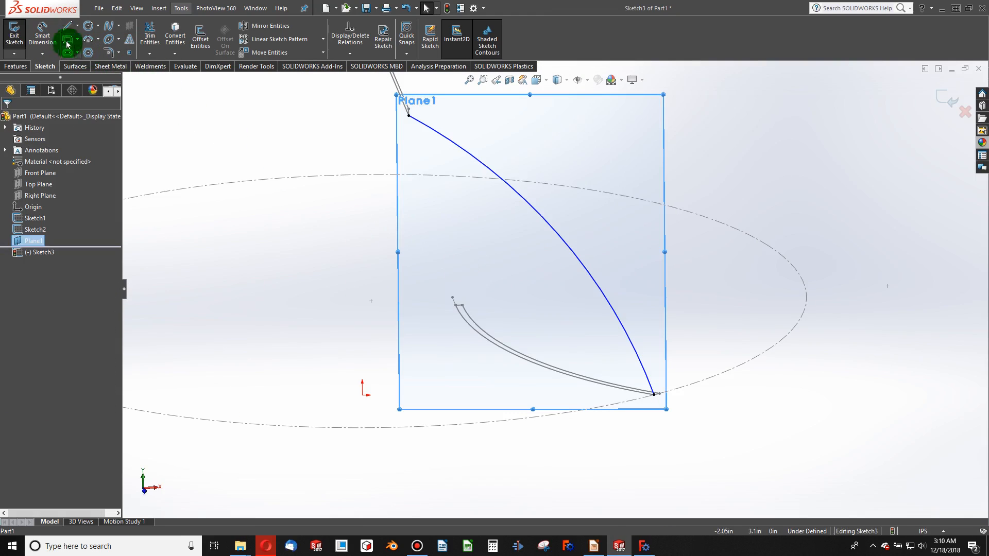
left_click(42, 36)
left_click(531, 206)
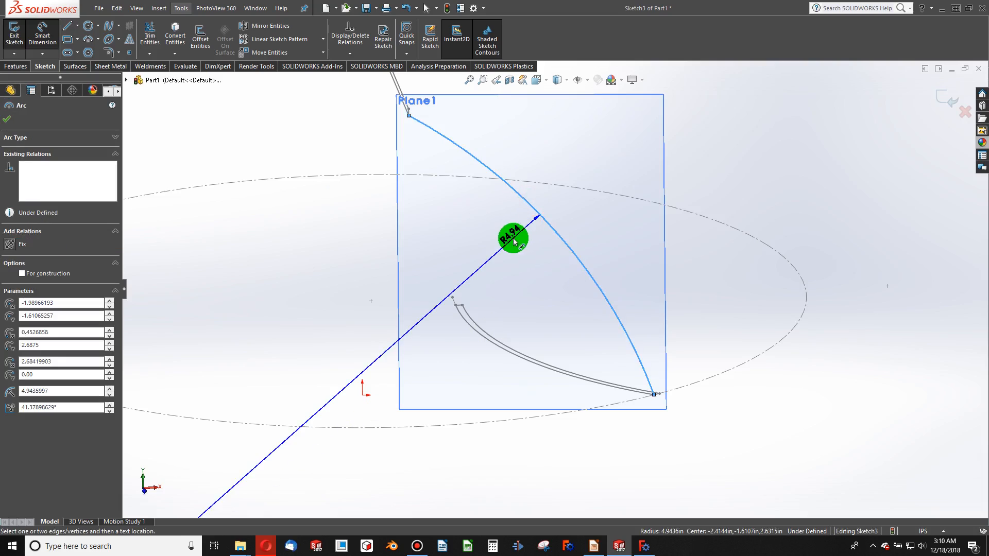
left_click(512, 237)
type("4.6")
key("Return")
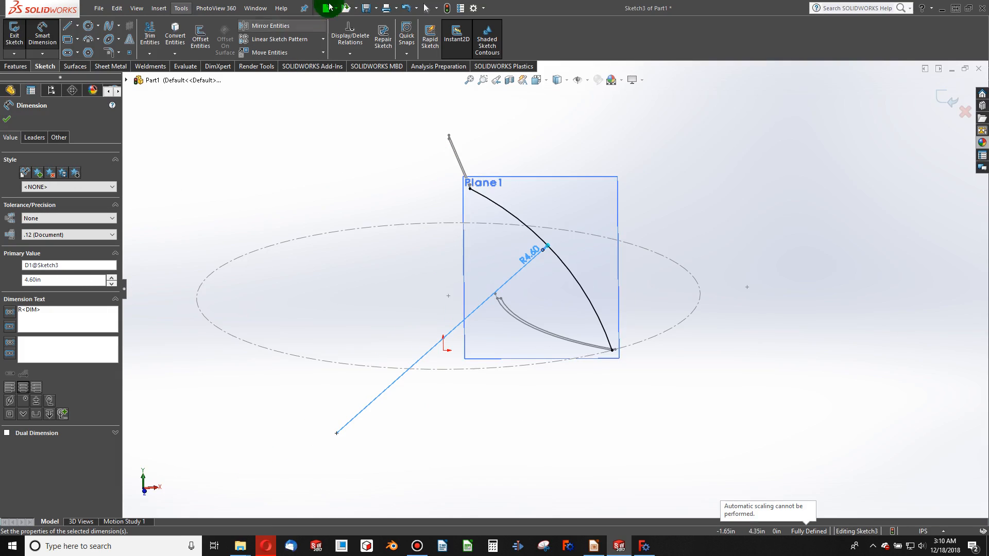
left_click(446, 8)
Step: Switch to FreeCAD and examine how the datum plane and its arc sit between the two vane profiles
left_click(568, 549)
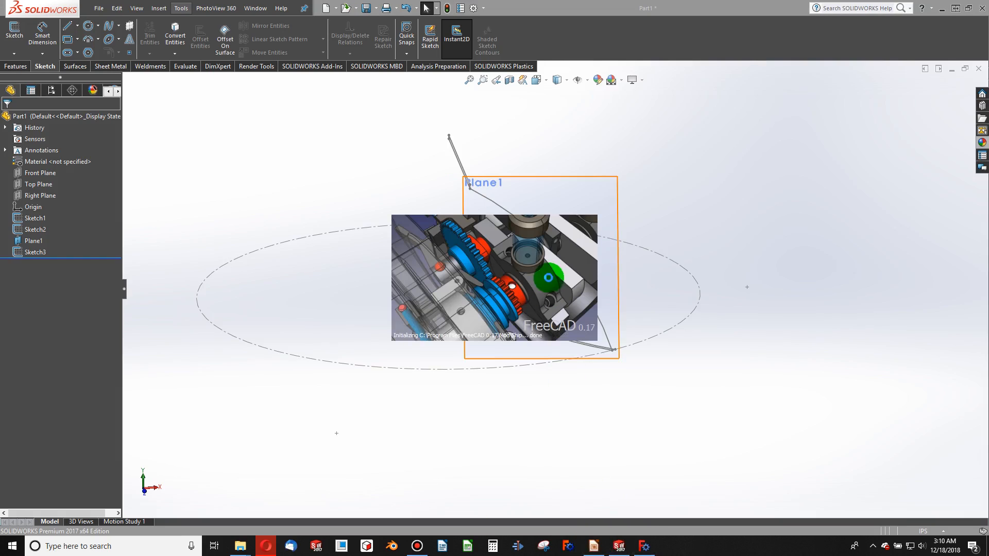
left_click(645, 548)
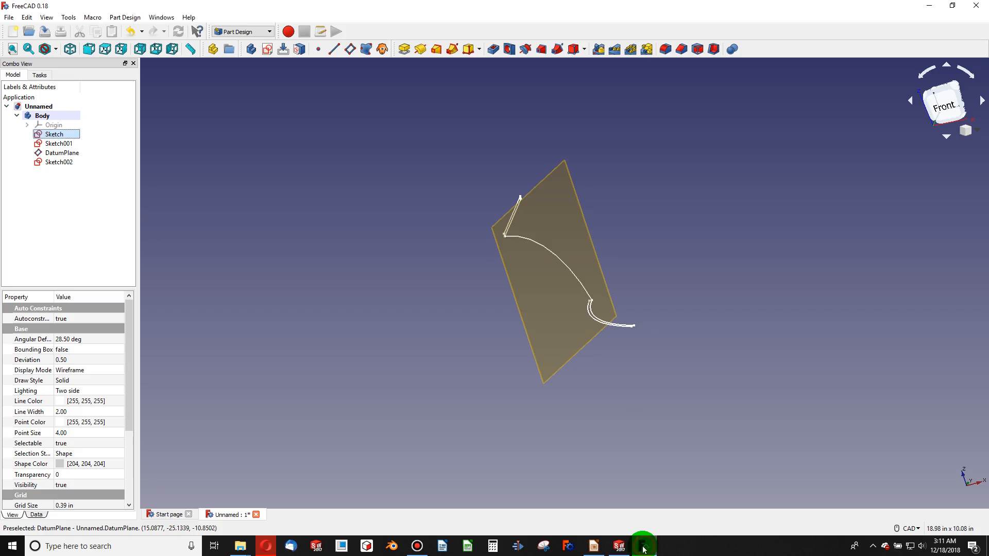
left_click(591, 399)
scroll(596, 225, "down", 2)
scroll(602, 227, "up", 5)
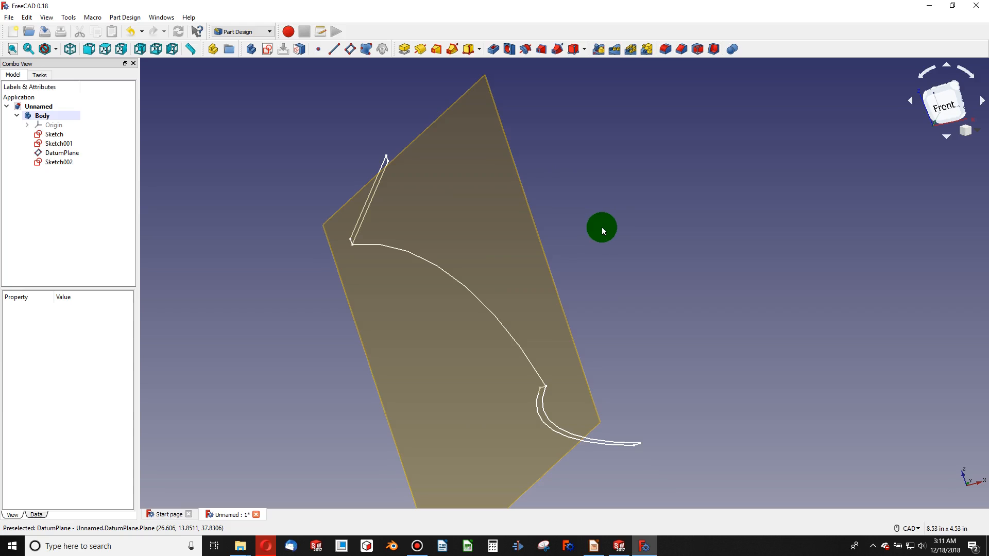
key("alt+Tab")
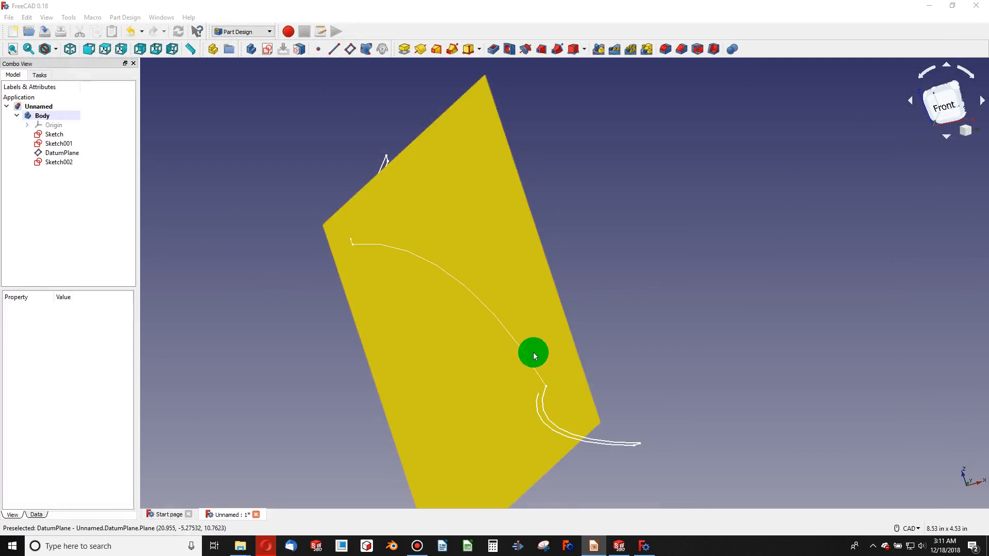
middle_click_drag(589, 383, 559, 337)
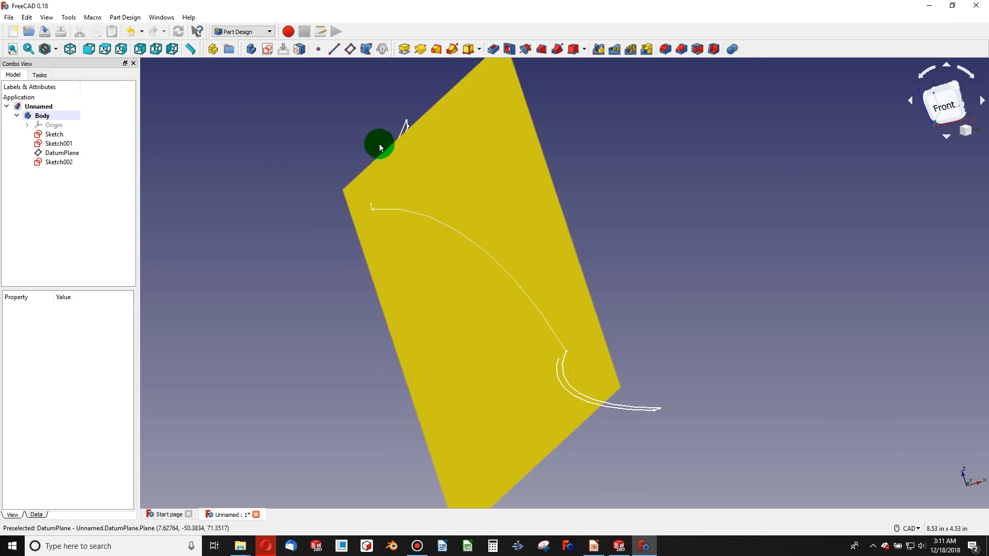
mouse_move(641, 266)
middle_mouse_down()
mouse_move(706, 242)
mouse_move(585, 263)
mouse_move(629, 309)
mouse_move(654, 312)
middle_mouse_up()
scroll(653, 312, "up", 2)
scroll(653, 312, "down", 4)
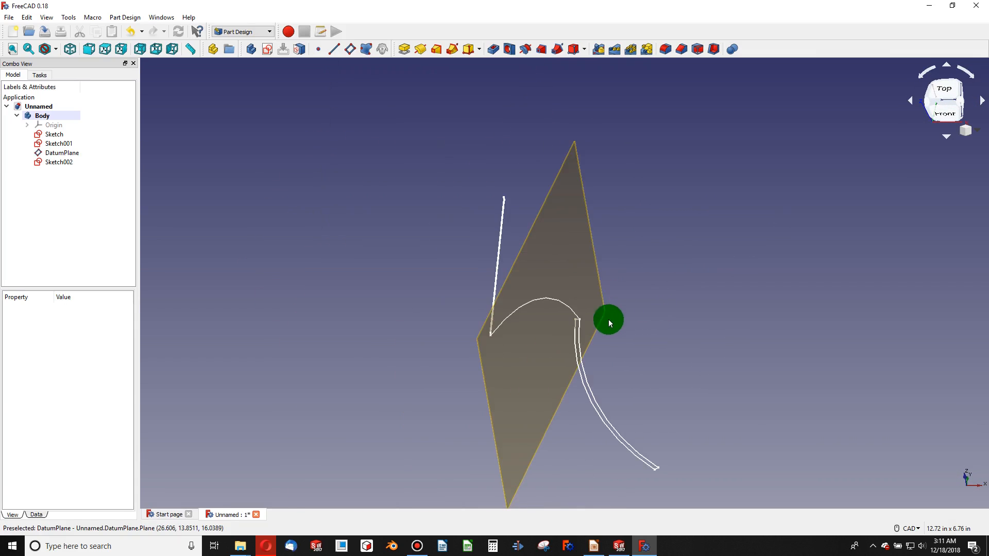
mouse_move(592, 363)
middle_mouse_down()
mouse_move(682, 327)
mouse_move(602, 326)
mouse_move(596, 349)
middle_mouse_up()
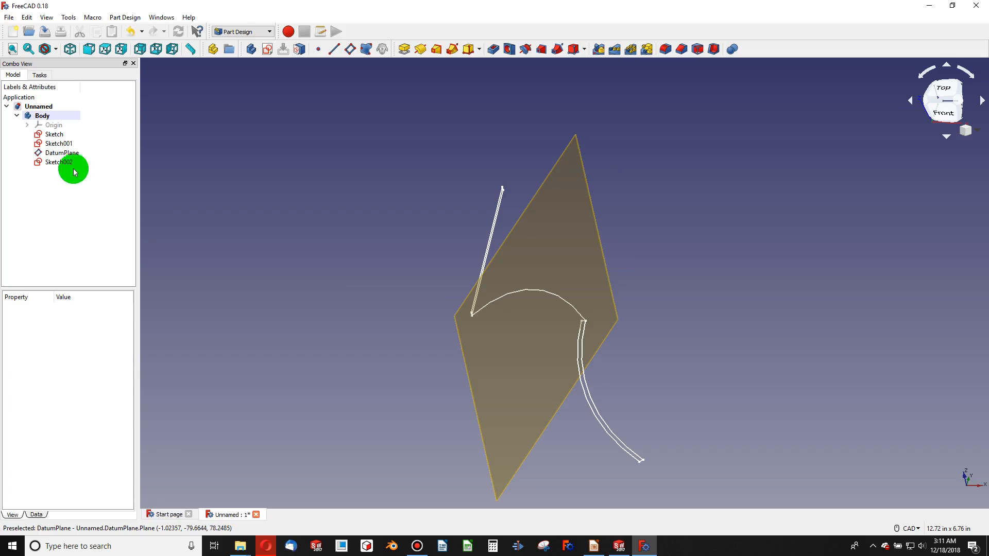
Step: Edit the datum plane, clear its Sketch vertex reference, and use Edge4 of Sketch001 at the upper profile's lower end as first reference
left_click(68, 153)
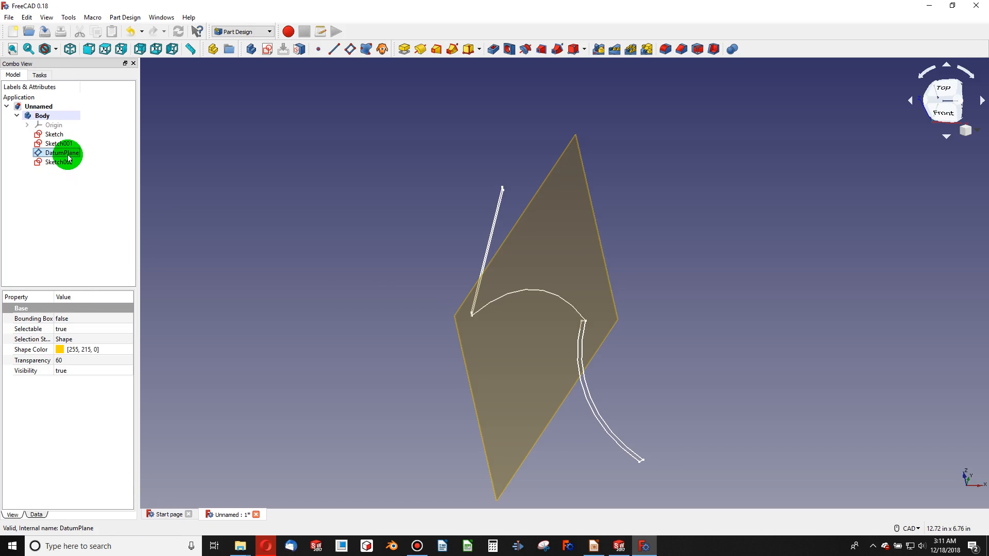
right_click(68, 155)
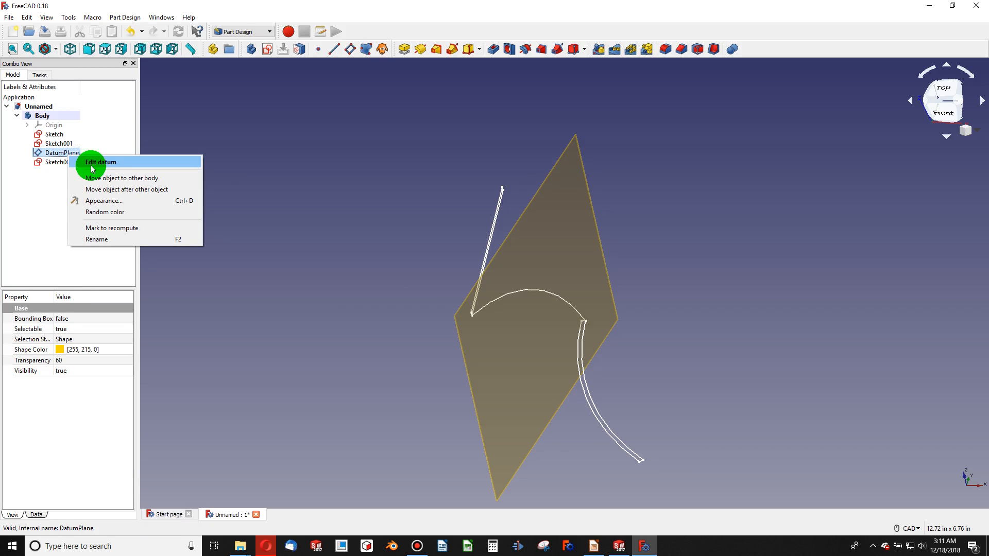
left_click(93, 162)
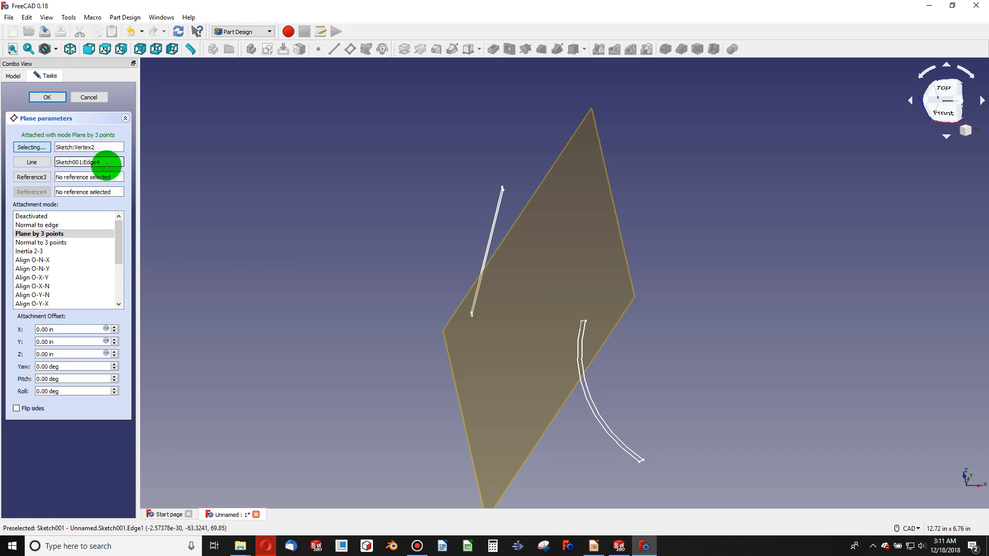
left_click_drag(107, 149, 14, 143)
key("Delete")
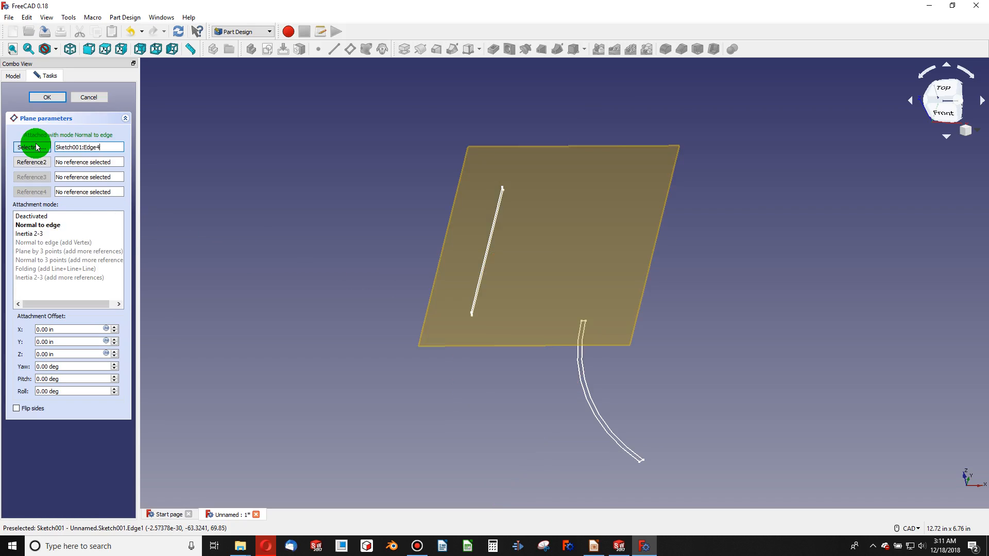
left_click(639, 462)
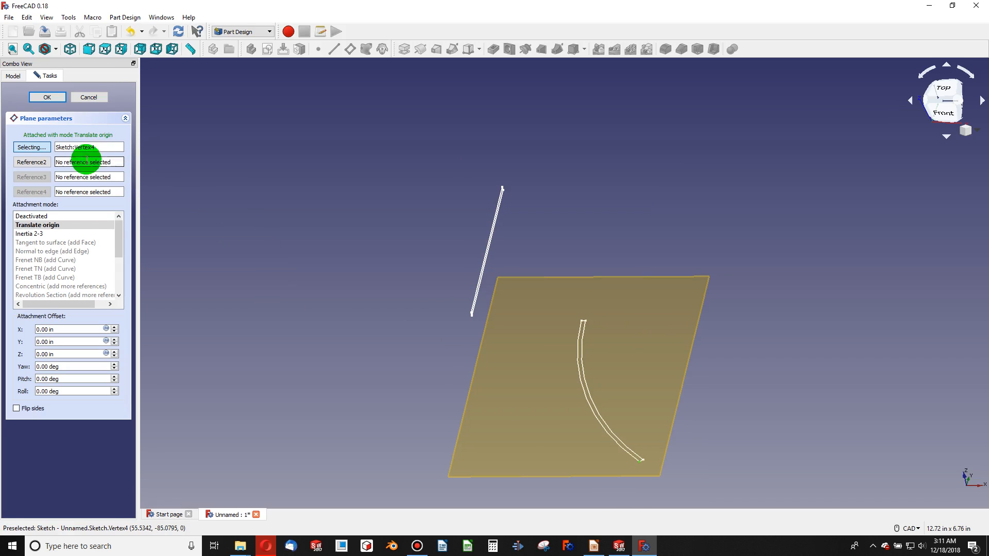
scroll(466, 346, "up", 10)
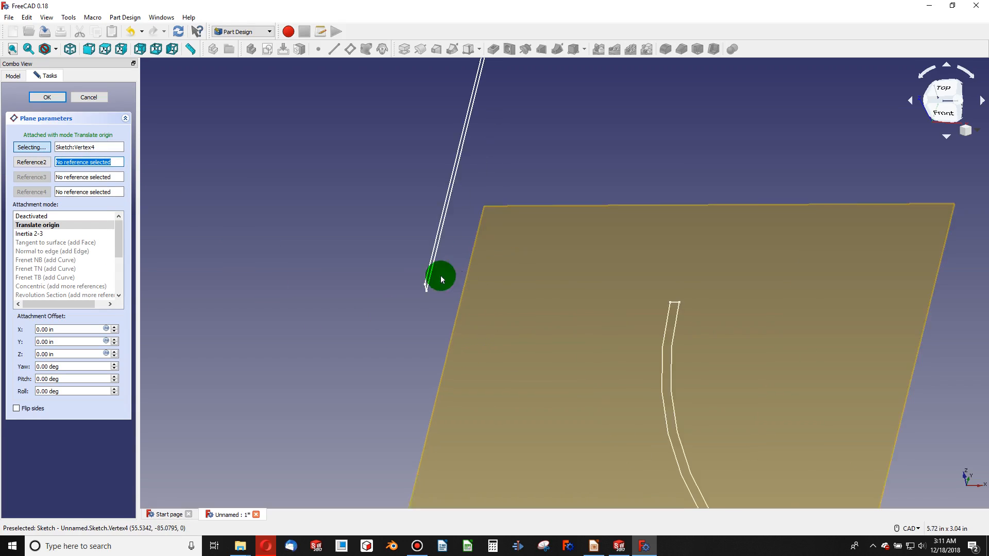
left_click(448, 322)
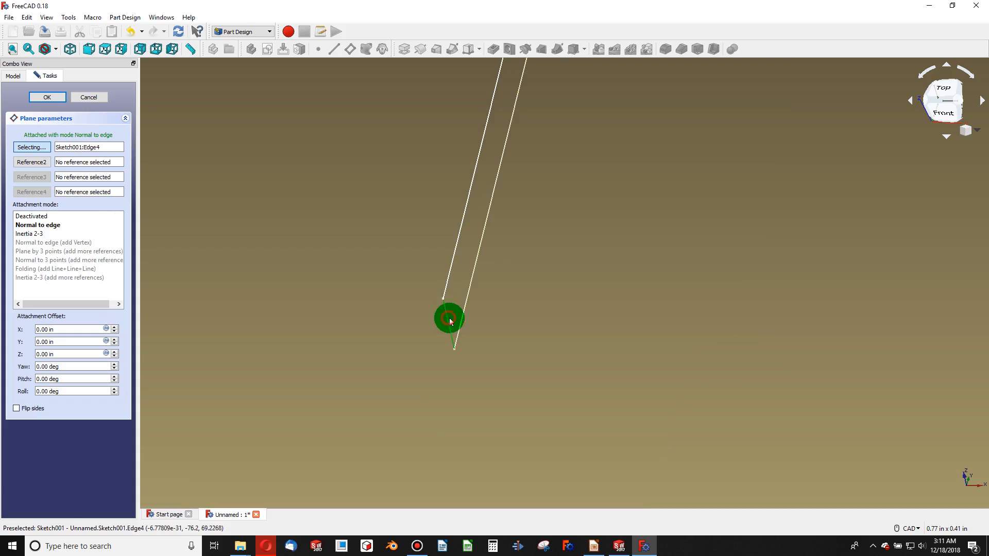
scroll(453, 323, "down", 10)
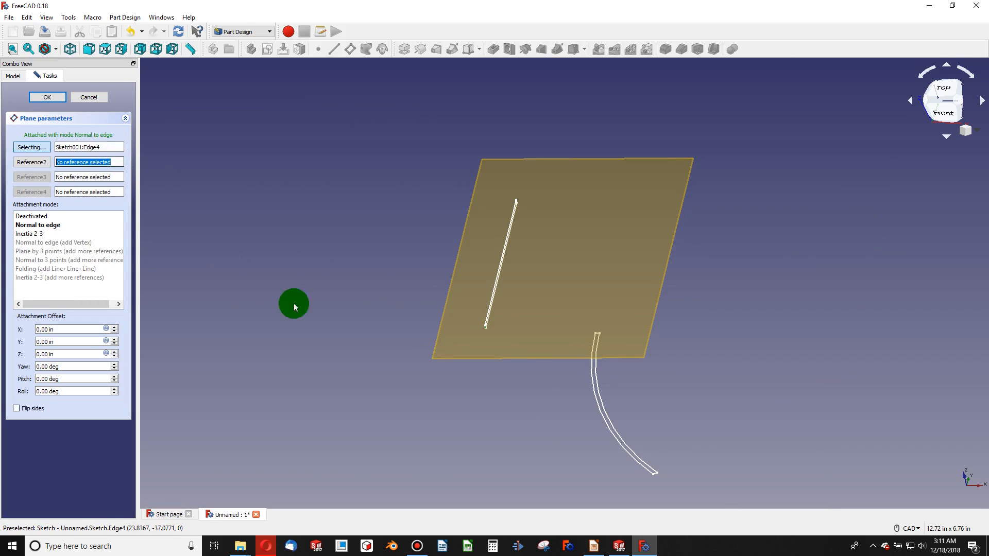
Step: Set the datum plane's second reference to Vertex4 of Sketch at the lower profile's outer end and accept the plane
left_click(41, 164)
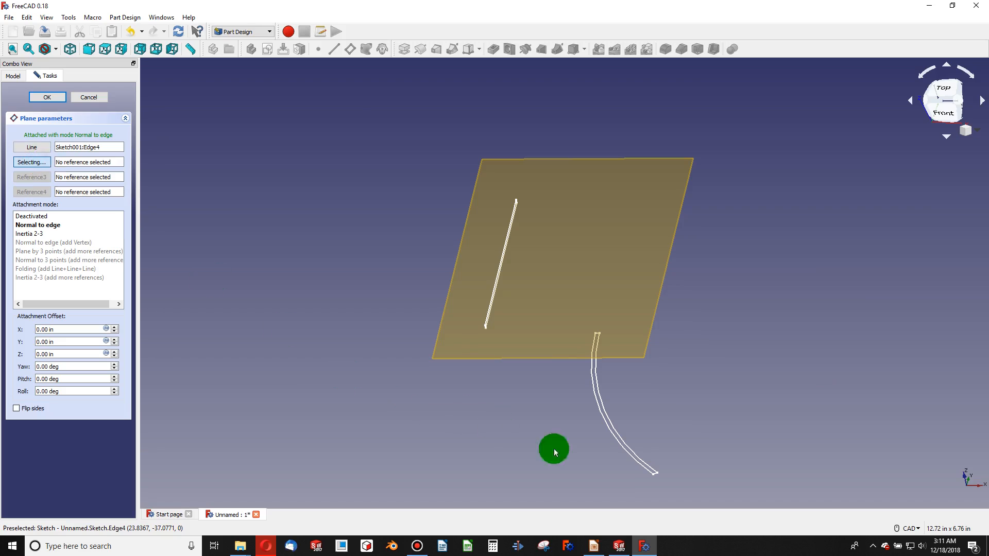
scroll(653, 466, "up", 4)
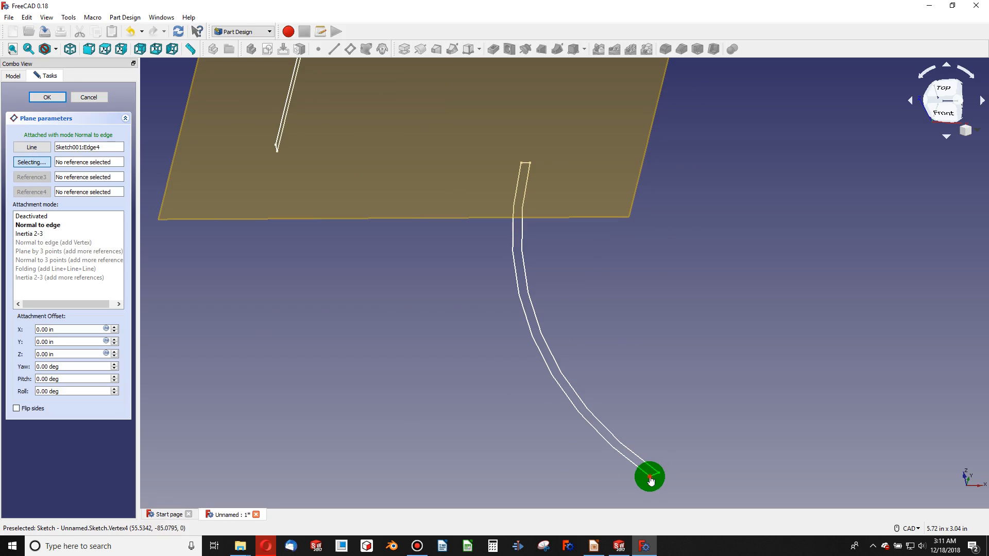
left_click(650, 479)
scroll(566, 422, "down", 6)
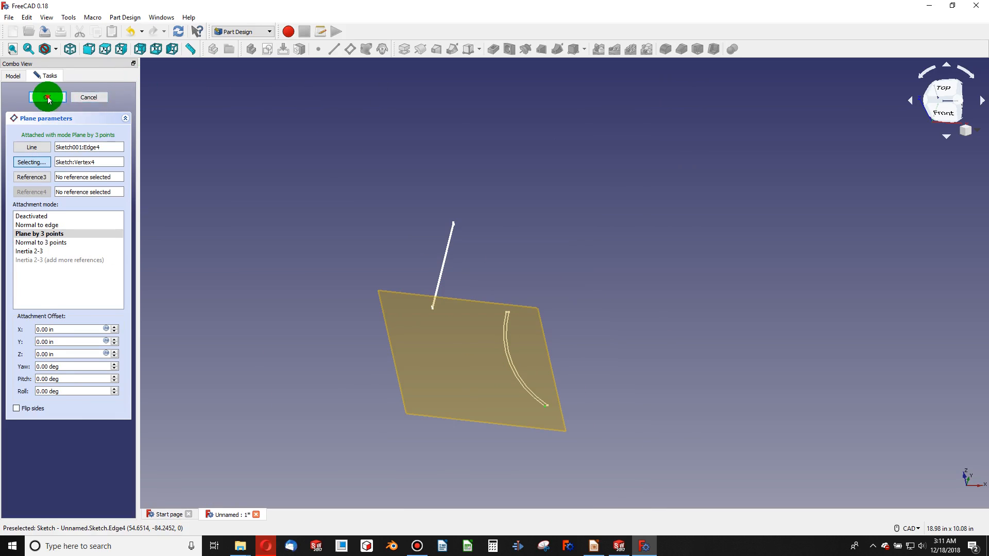
left_click(48, 98)
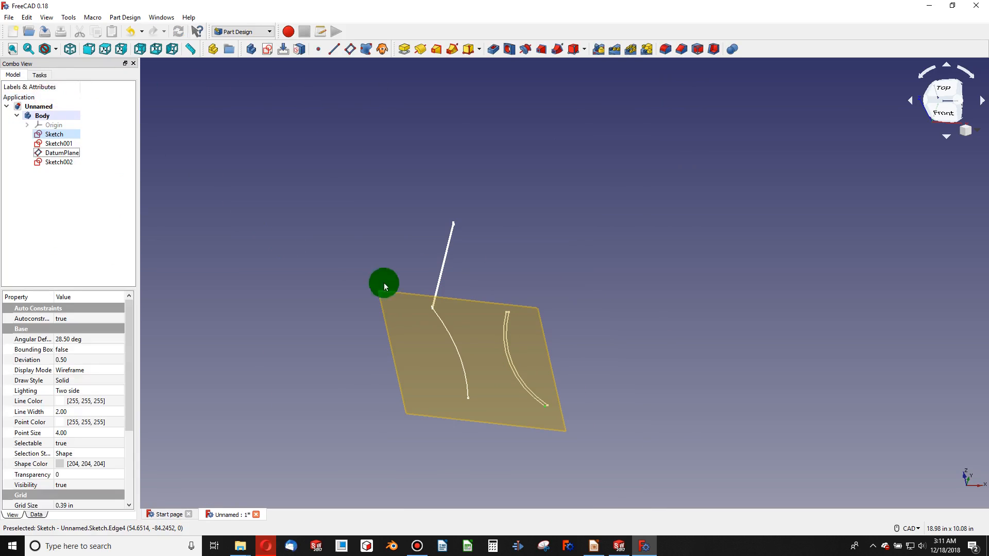
Step: Open the arc sketch Sketch002 for editing and delete the first coincident constraint holding one of the arc's endpoints
right_click(462, 364)
left_click(417, 344)
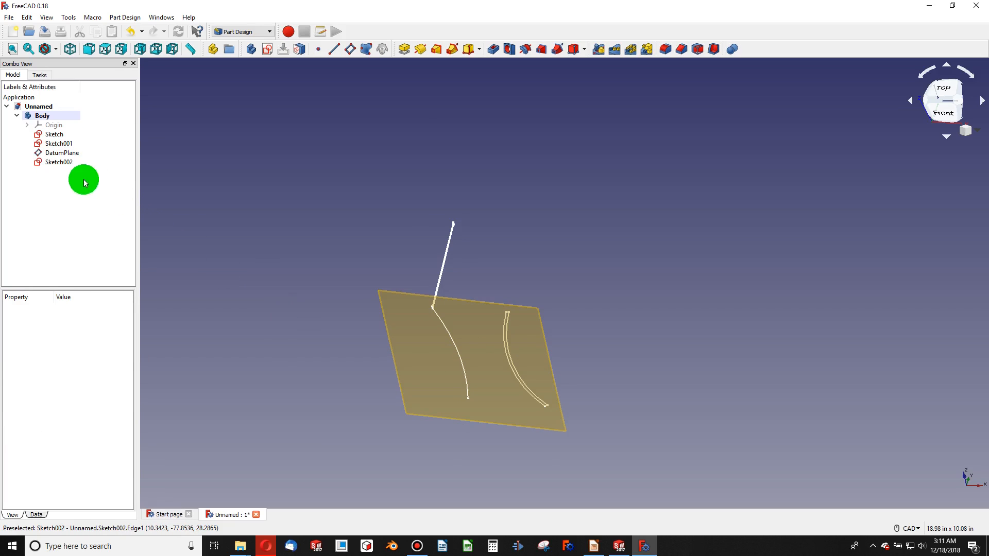
left_click(61, 163)
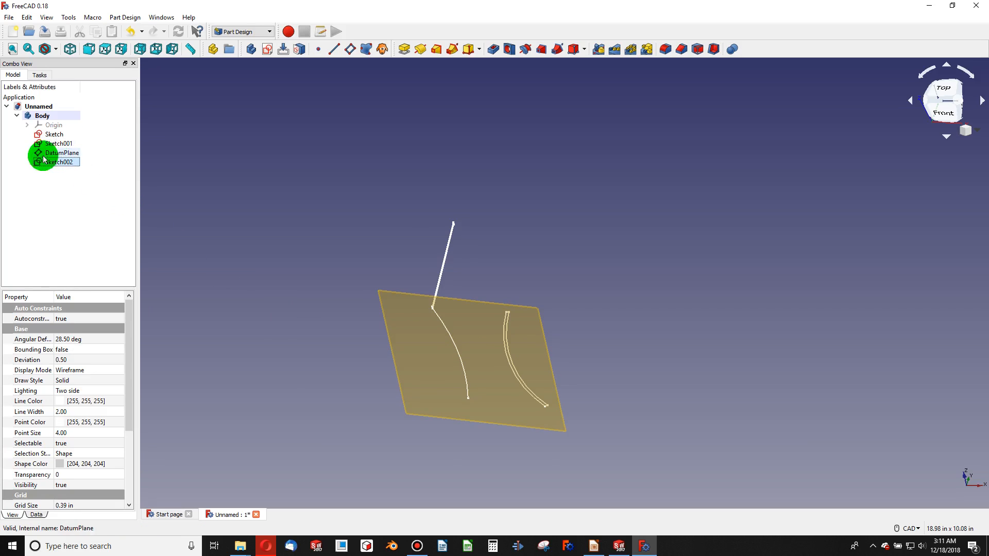
right_click(49, 167)
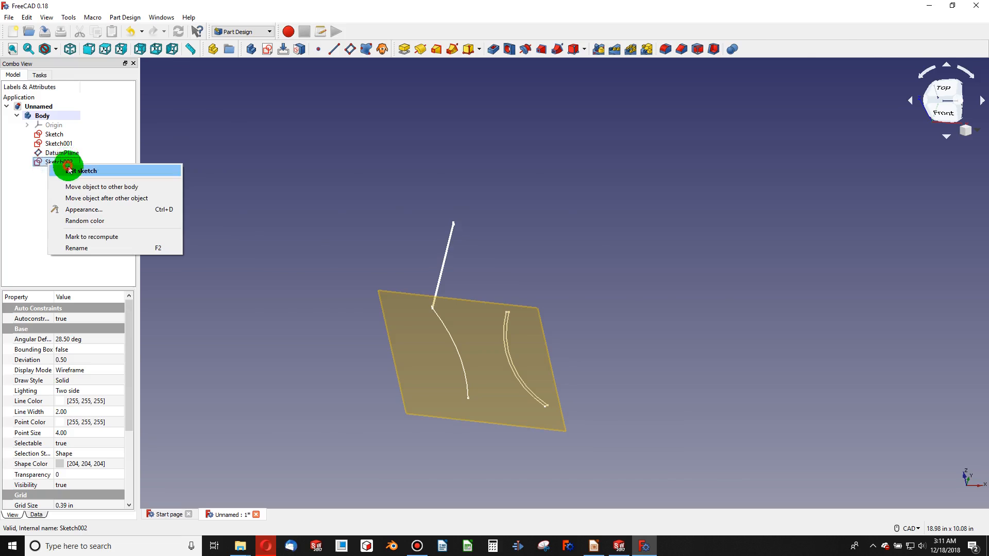
left_click(72, 169)
scroll(624, 284, "down", 6)
scroll(624, 285, "up", 8)
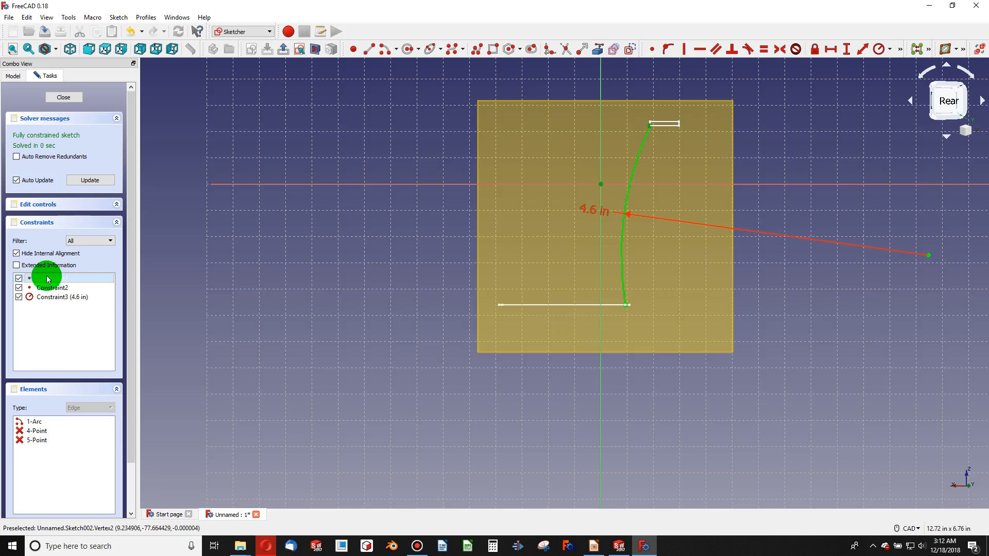
key("Delete")
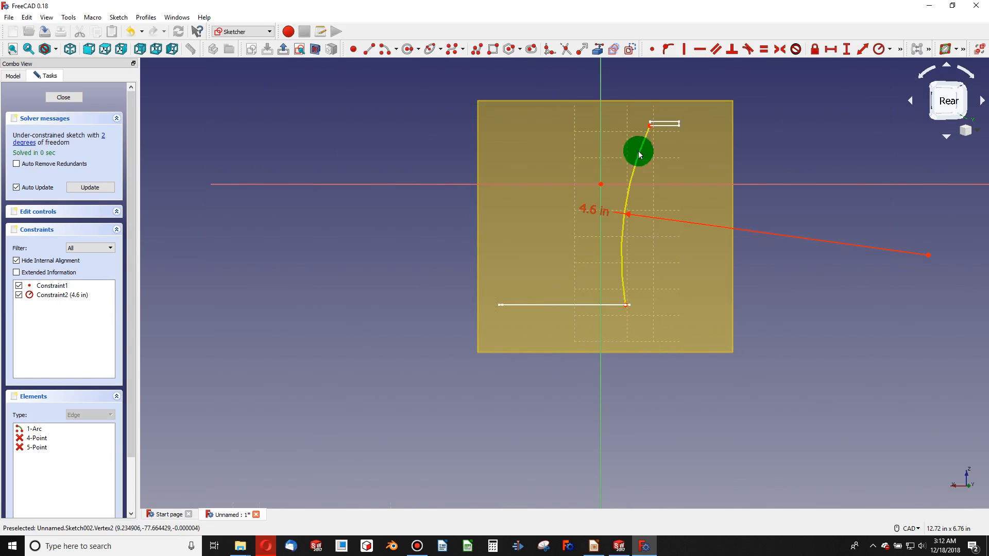
Step: Pull the arc's upper end away from the upper profile and delete the arc's remaining coincident constraint
left_click_drag(649, 126, 570, 136)
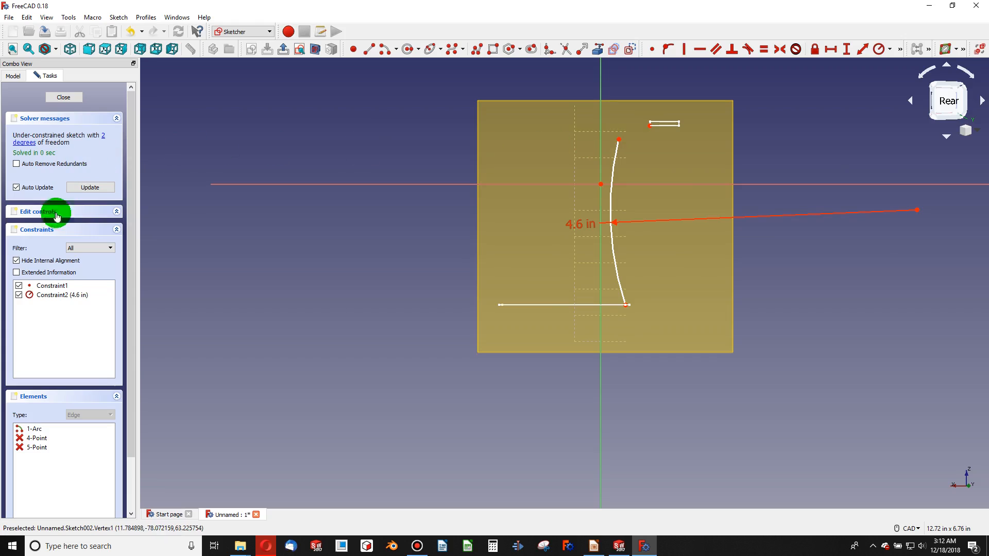
left_click(45, 285)
key("Delete")
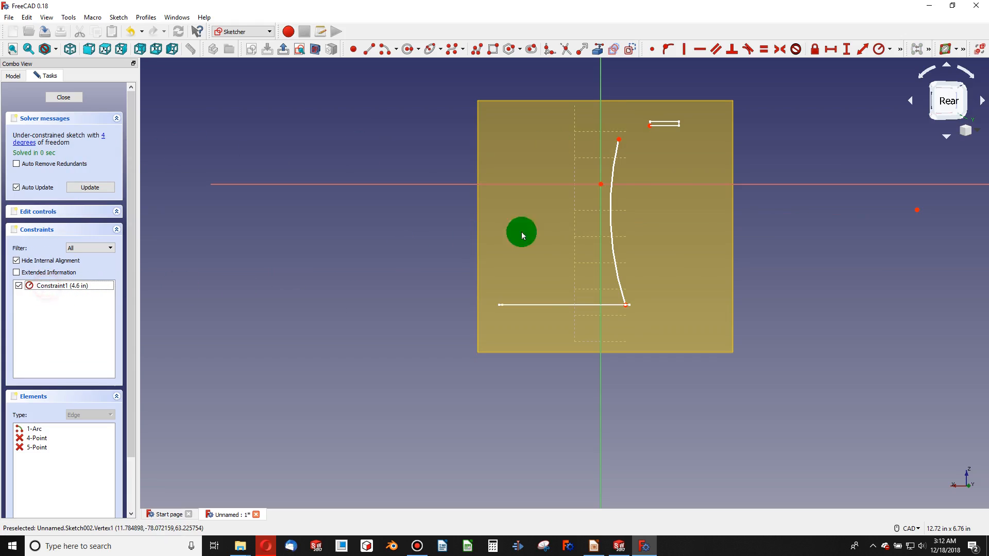
Step: Make the arc's upper endpoint coincident with the referenced point at the upper profile's lower end
left_click(618, 140)
left_click(649, 126)
left_click(652, 48)
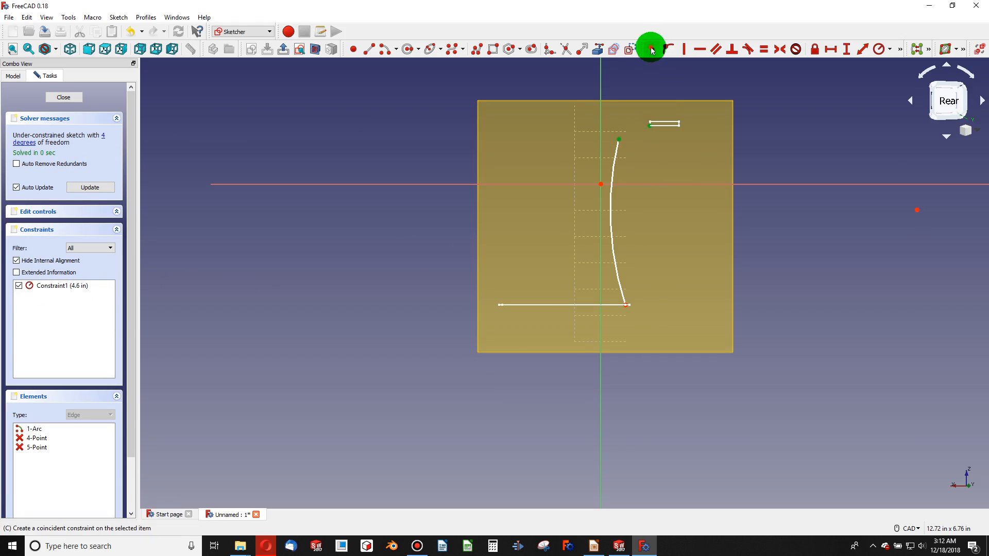
left_click(650, 336)
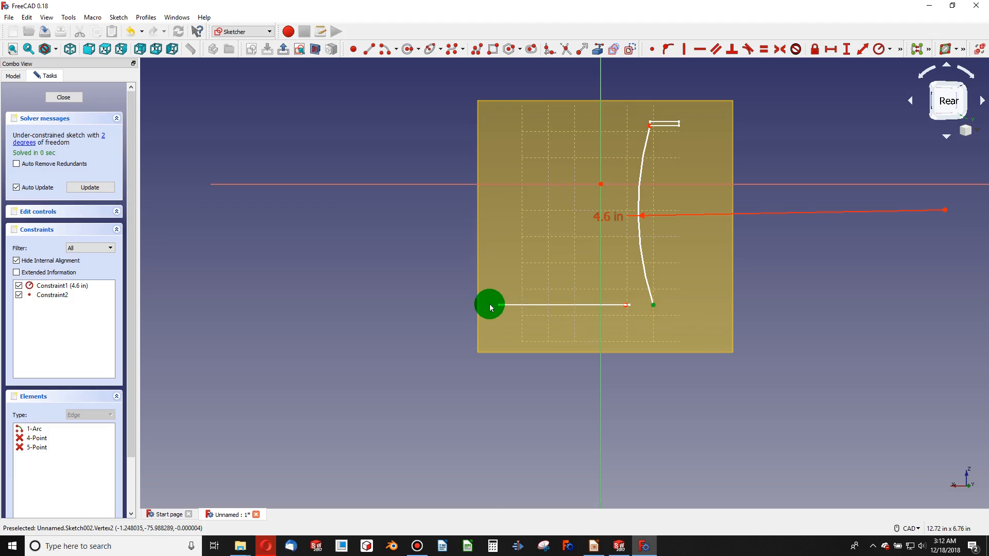
Step: Reference the lower profile's outer corner as external geometry and make the arc's other endpoint coincident with it
scroll(512, 311, "down", 3)
mouse_move(521, 311)
middle_mouse_down()
mouse_move(570, 333)
mouse_move(591, 364)
middle_mouse_up()
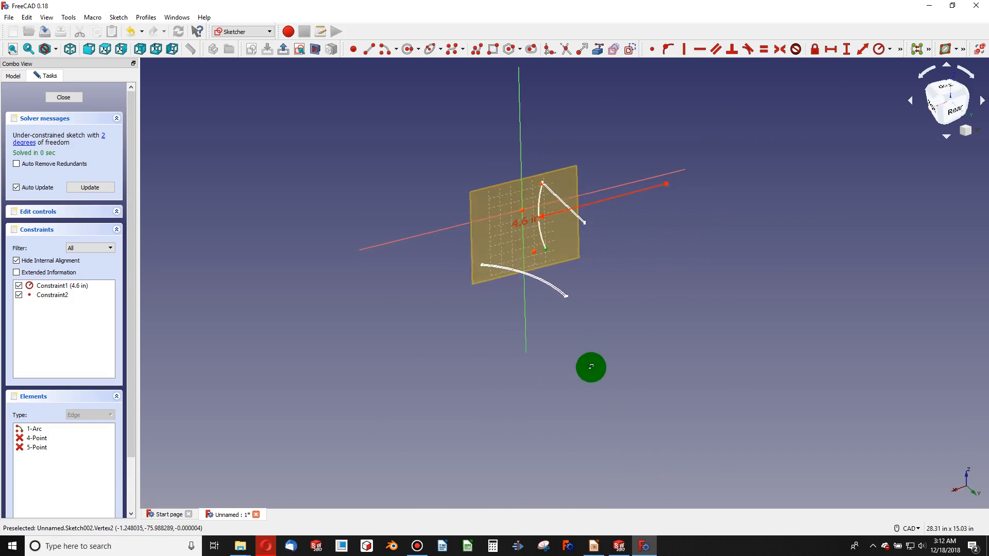
scroll(481, 254, "up", 5)
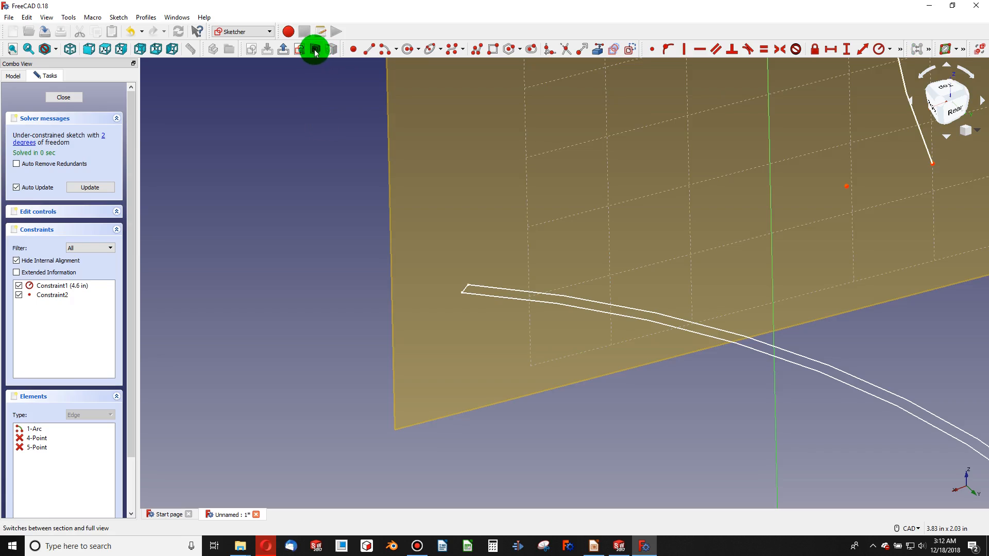
left_click(600, 50)
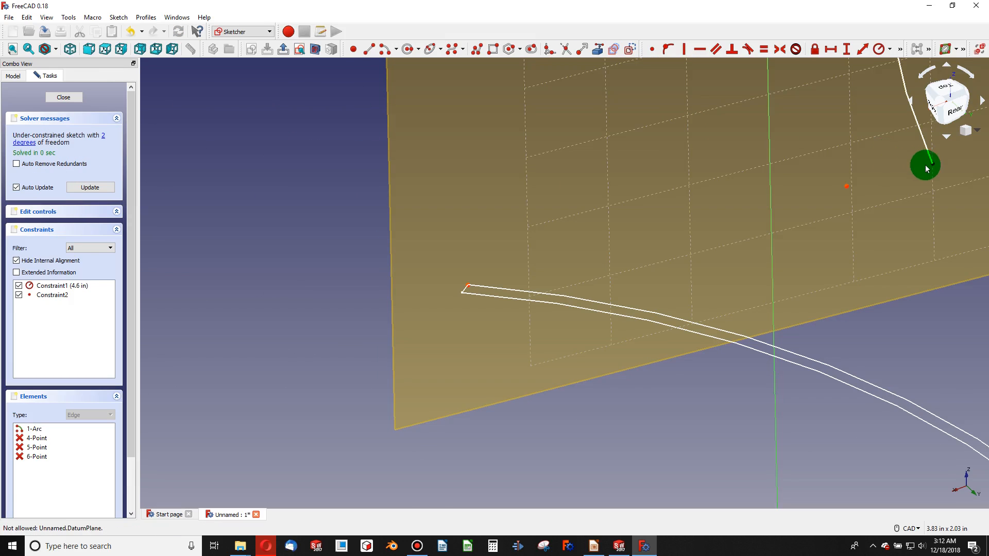
left_click(933, 165)
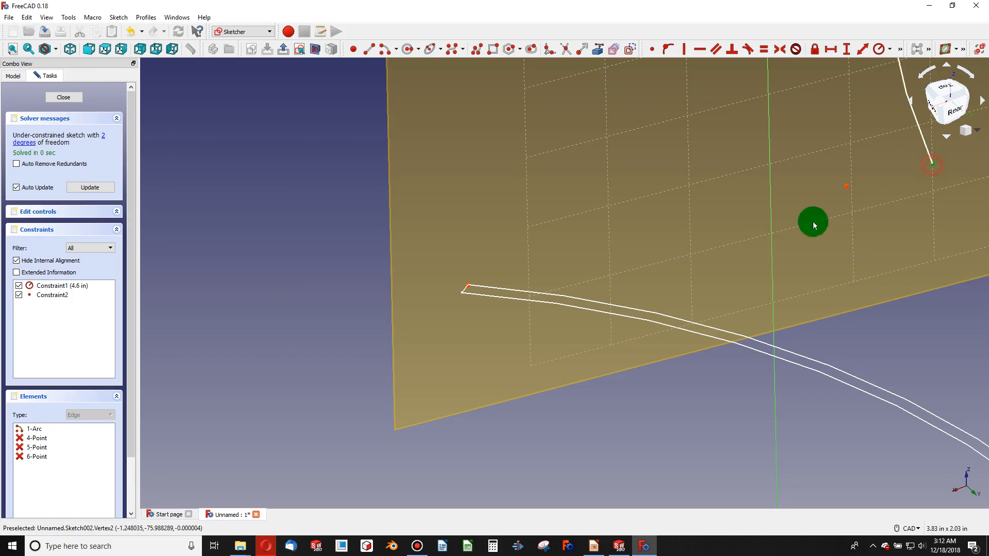
left_click(468, 287)
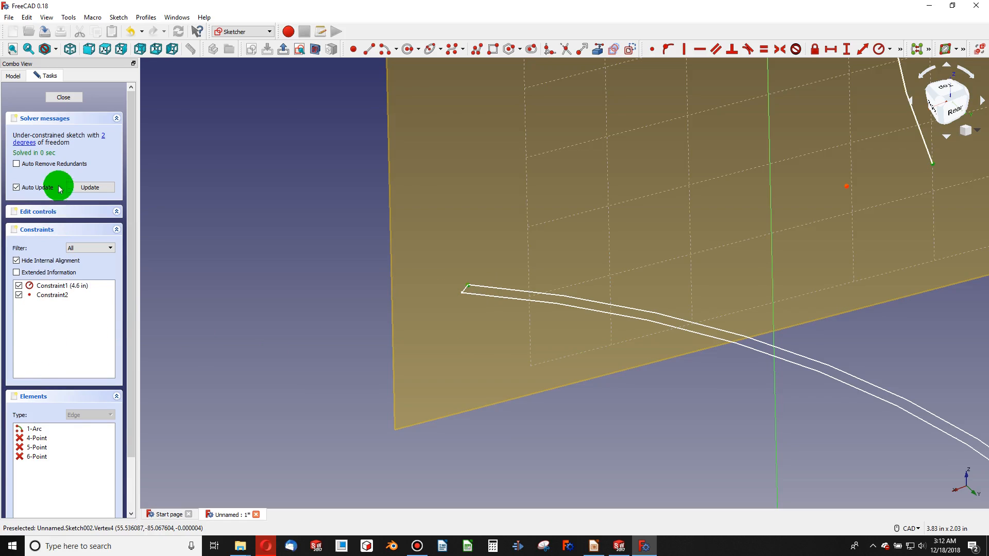
left_click(652, 49)
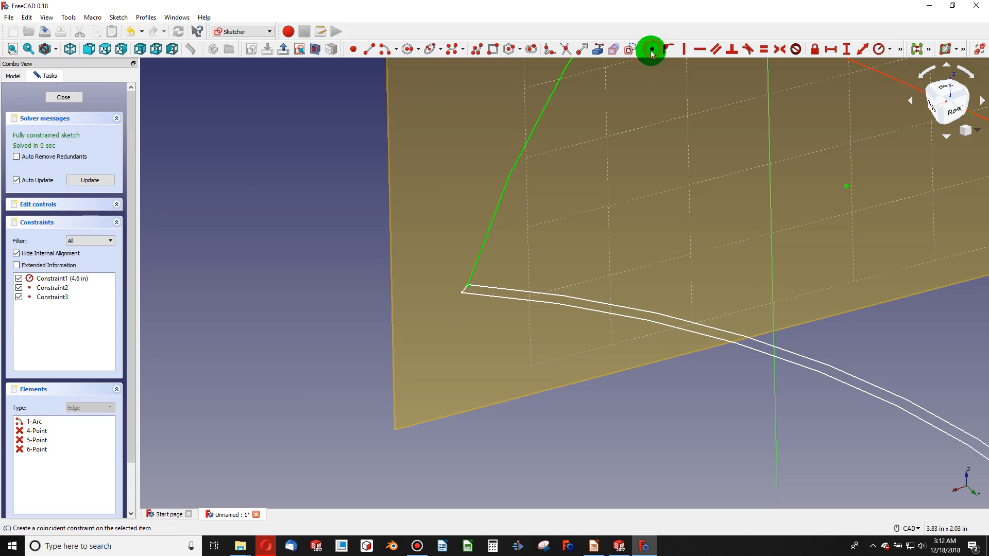
Step: Check the constrained arc from the front and close its sketch
scroll(625, 172, "down", 5)
mouse_move(558, 187)
middle_mouse_down()
mouse_move(585, 161)
mouse_move(743, 185)
mouse_move(587, 134)
mouse_move(324, 149)
mouse_move(422, 395)
mouse_move(651, 387)
mouse_move(693, 399)
mouse_move(743, 273)
mouse_move(722, 205)
mouse_move(205, 46)
middle_mouse_up()
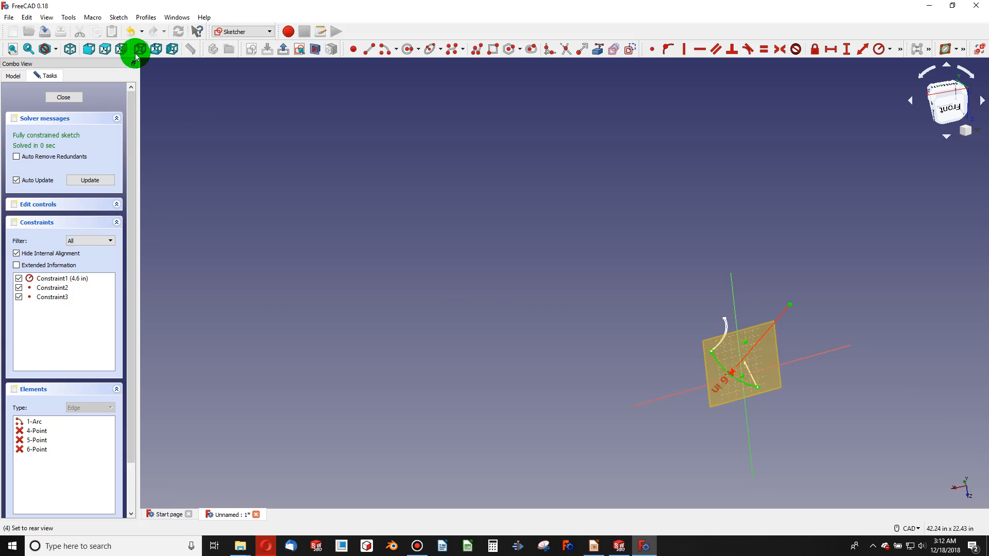
left_click(89, 49)
scroll(438, 171, "down", 6)
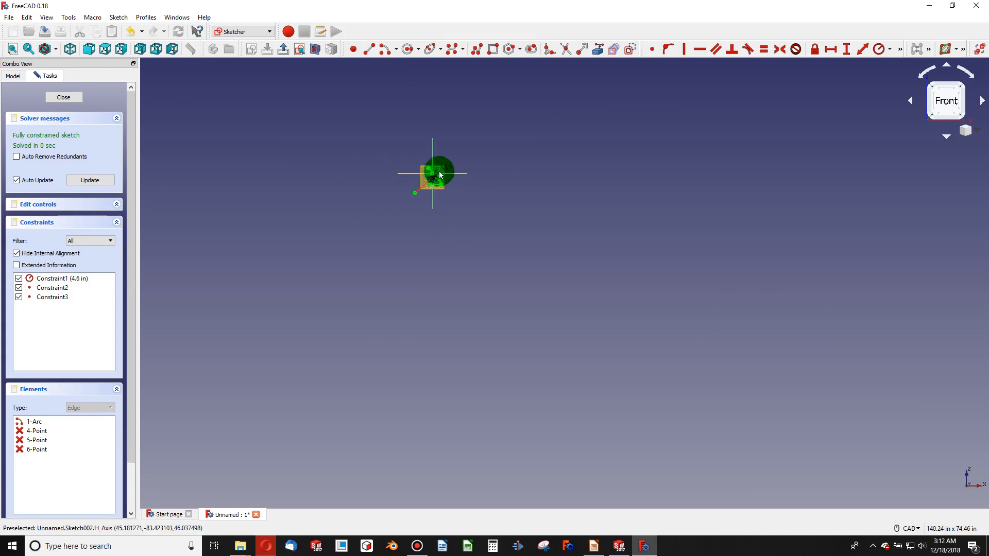
scroll(438, 171, "up", 6)
right_click(486, 198)
left_click(66, 95)
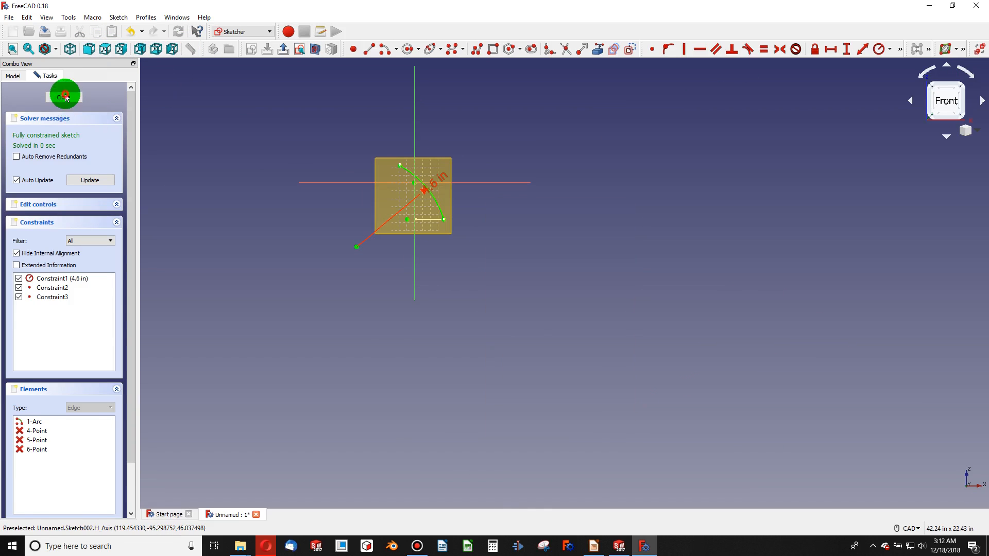
left_click(66, 95)
Step: Hide the datum plane by setting its Visibility property to false
mouse_move(363, 233)
middle_mouse_down()
mouse_move(550, 295)
mouse_move(534, 171)
mouse_move(505, 338)
mouse_move(572, 226)
mouse_move(592, 161)
mouse_move(502, 331)
mouse_move(649, 152)
mouse_move(503, 346)
mouse_move(792, 320)
middle_mouse_up()
left_click(792, 320)
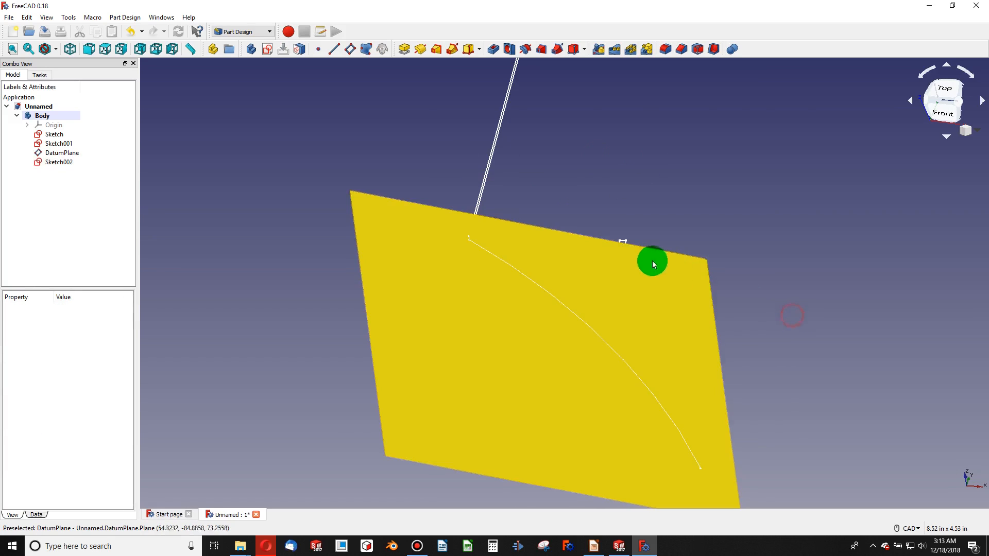
left_click(597, 258)
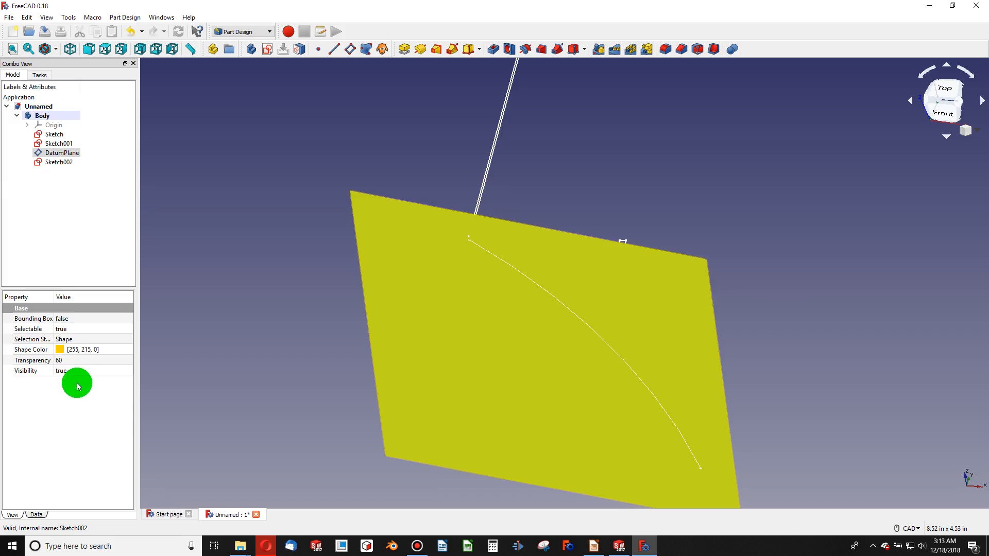
left_click(92, 372)
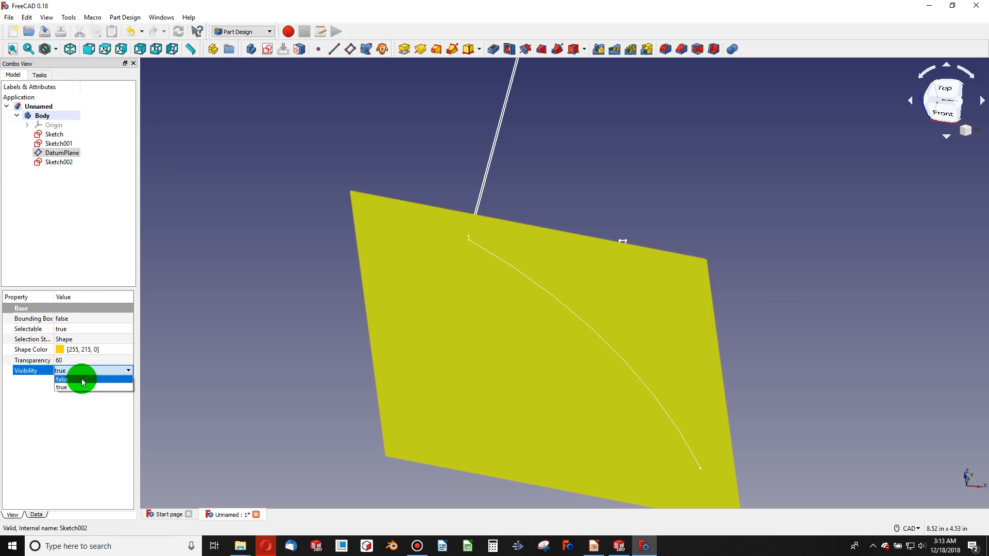
left_click(82, 380)
scroll(574, 309, "down", 3)
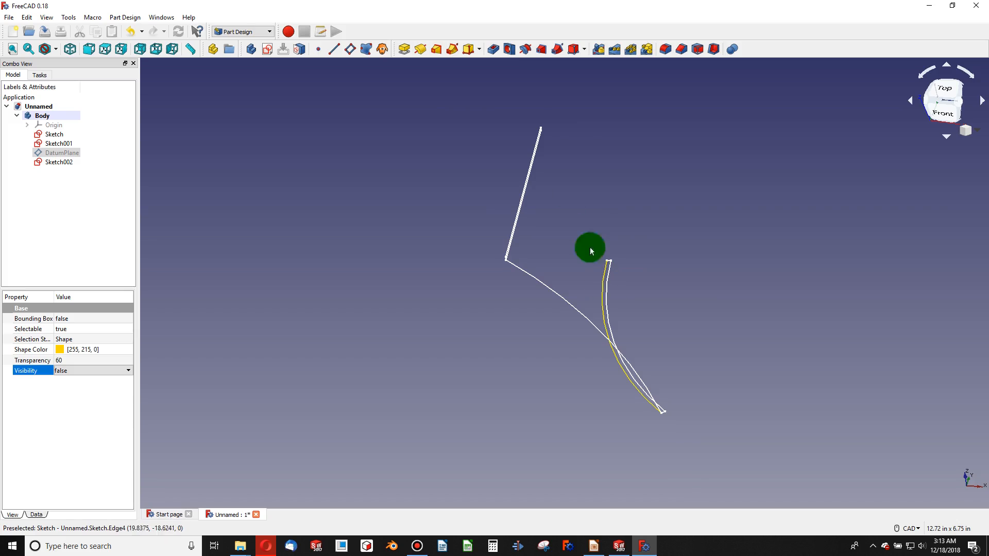
Step: Create an additive pipe with Sketch as the profile and Sketch002 as the path to sweep along
left_click(454, 52)
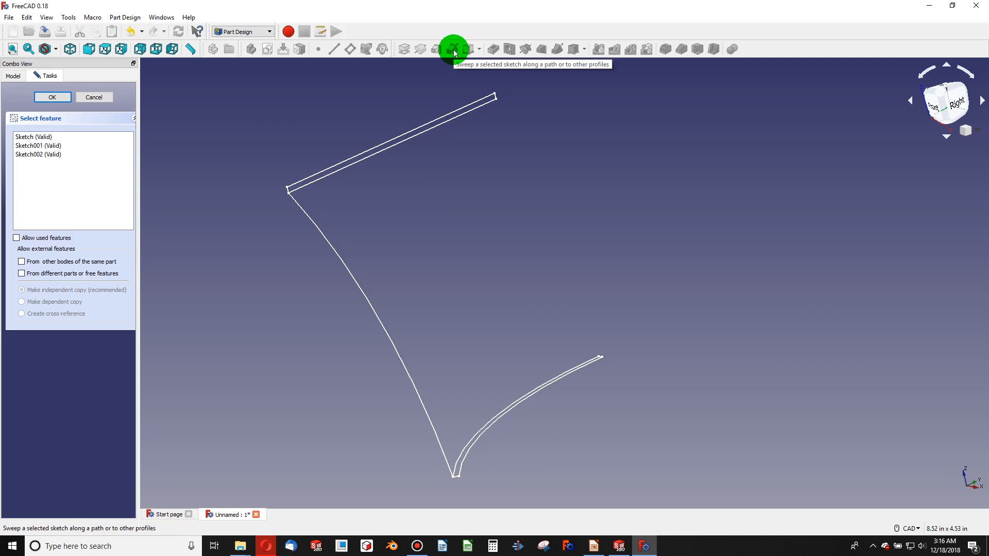
left_click(40, 138)
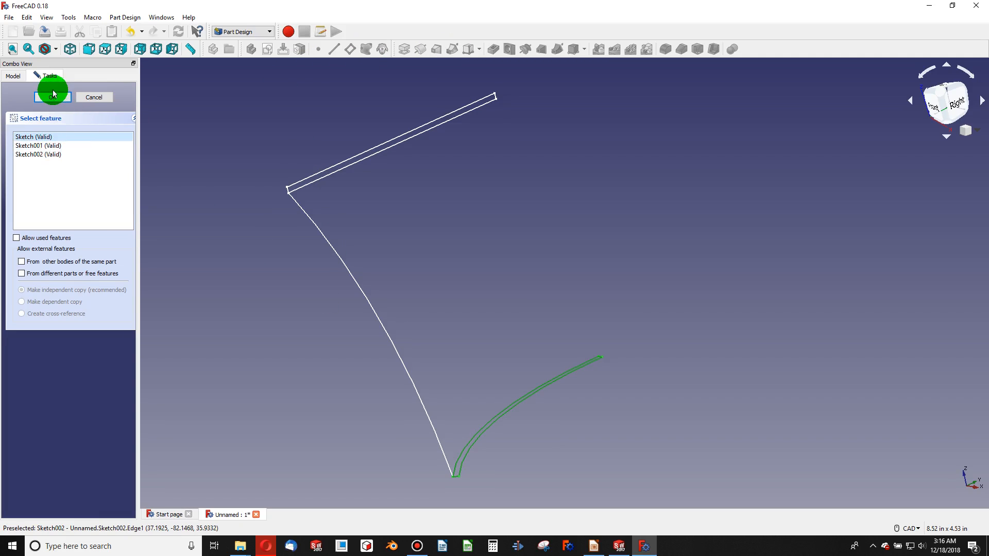
left_click(54, 98)
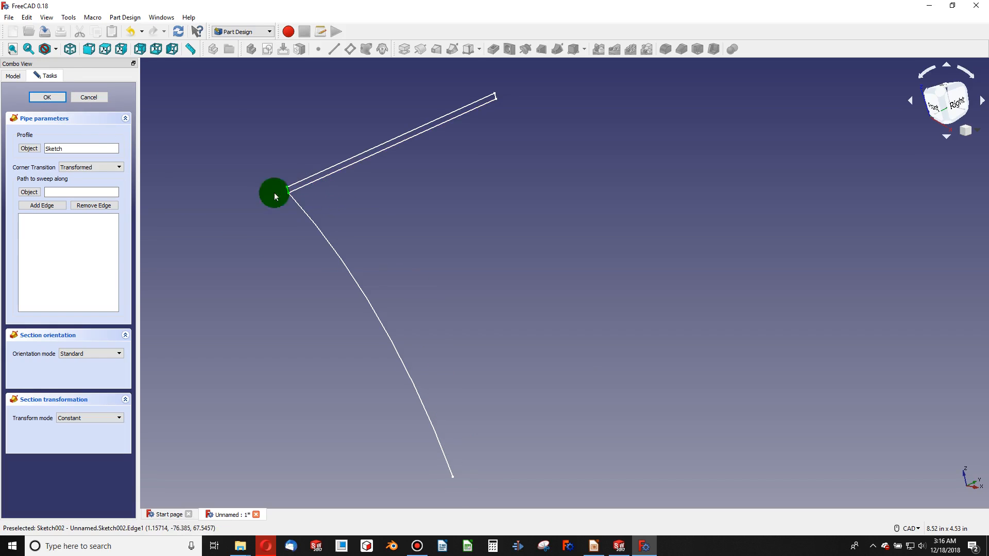
left_click(41, 204)
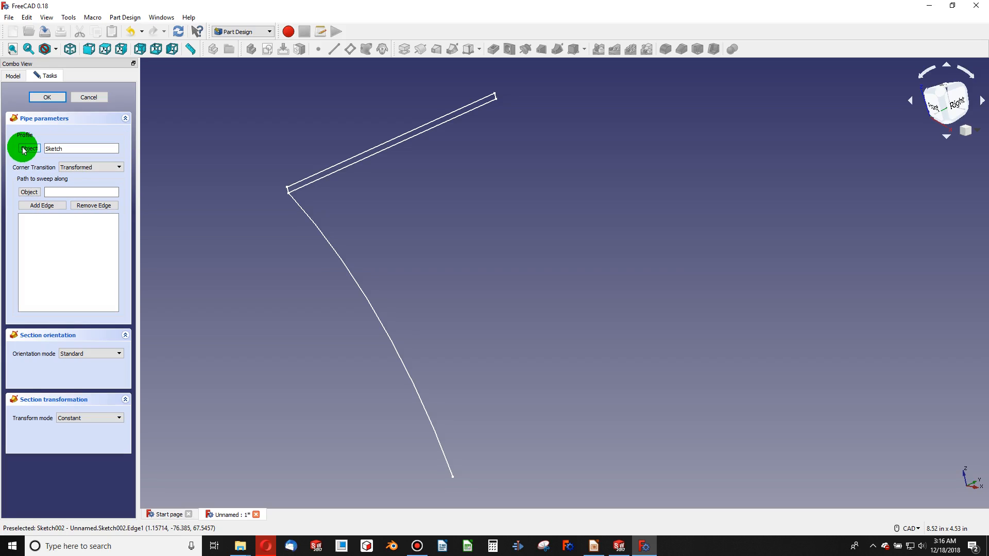
left_click(29, 192)
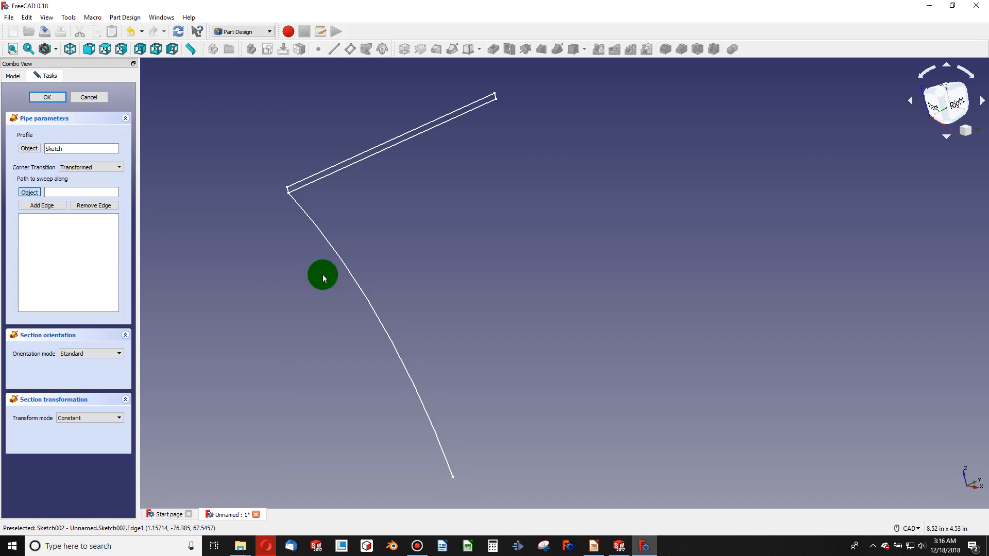
left_click(353, 280)
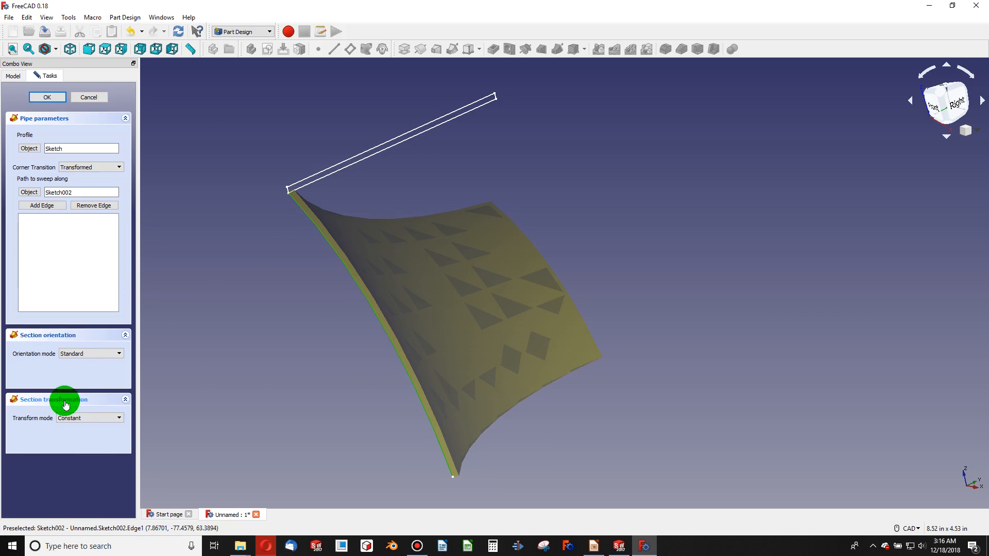
Step: Set the pipe's transform mode to Multisection and add the upper profile Sketch001 as a section
left_click(78, 434)
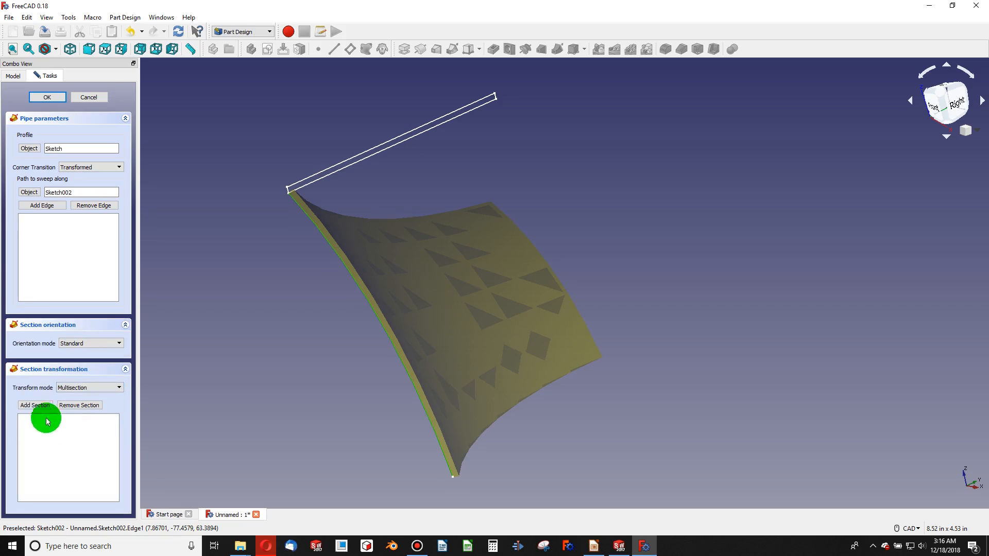
left_click(37, 405)
left_click(335, 177)
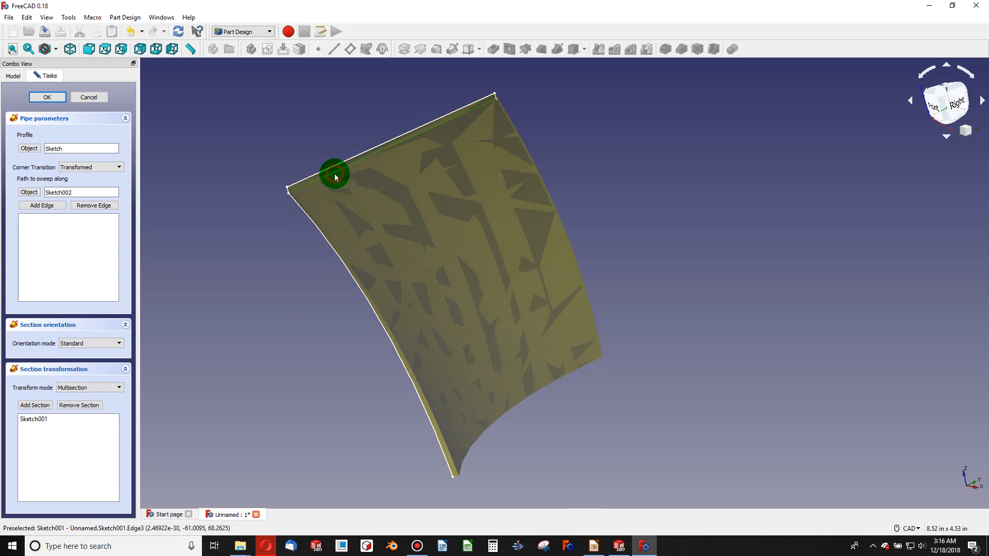
Step: Inspect the pipe preview between both profiles and accept the additive pipe
scroll(347, 311, "up", 5)
middle_click_drag(368, 301, 453, 319)
scroll(431, 286, "up", 6)
scroll(451, 294, "down", 10)
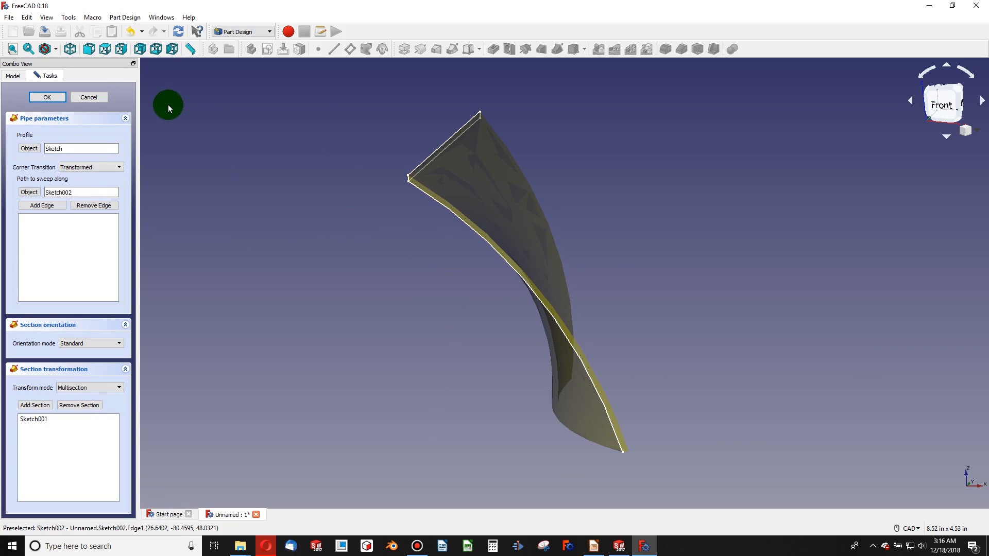
left_click(47, 98)
scroll(538, 283, "down", 2)
middle_click_drag(548, 296, 521, 318)
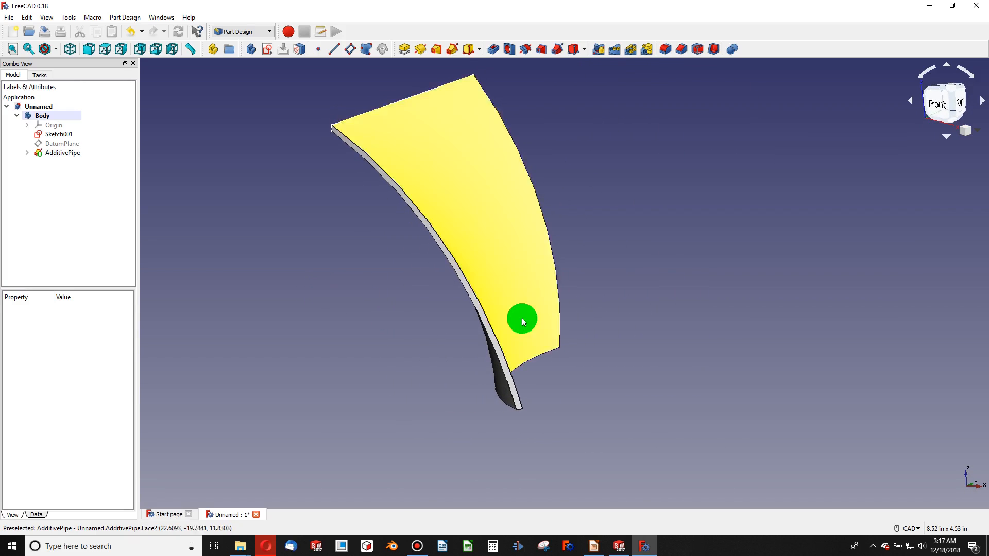
Step: Switch to SOLIDWORKS and show the two profiles and the guide arc in isometric view
left_click(620, 547)
mouse_move(596, 508)
middle_mouse_down()
mouse_move(607, 338)
mouse_move(638, 329)
mouse_move(506, 338)
mouse_move(519, 342)
middle_mouse_up()
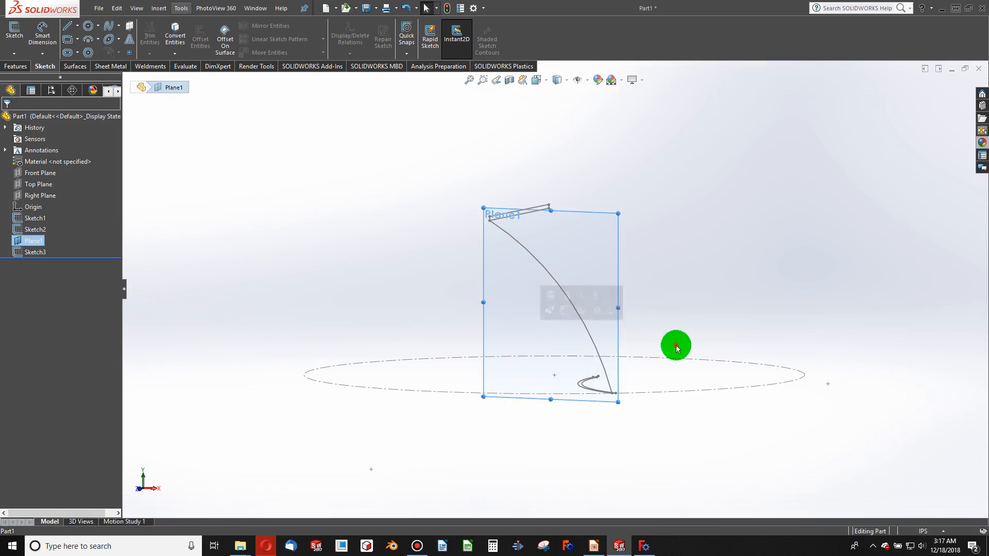
right_click_drag(686, 309, 667, 354)
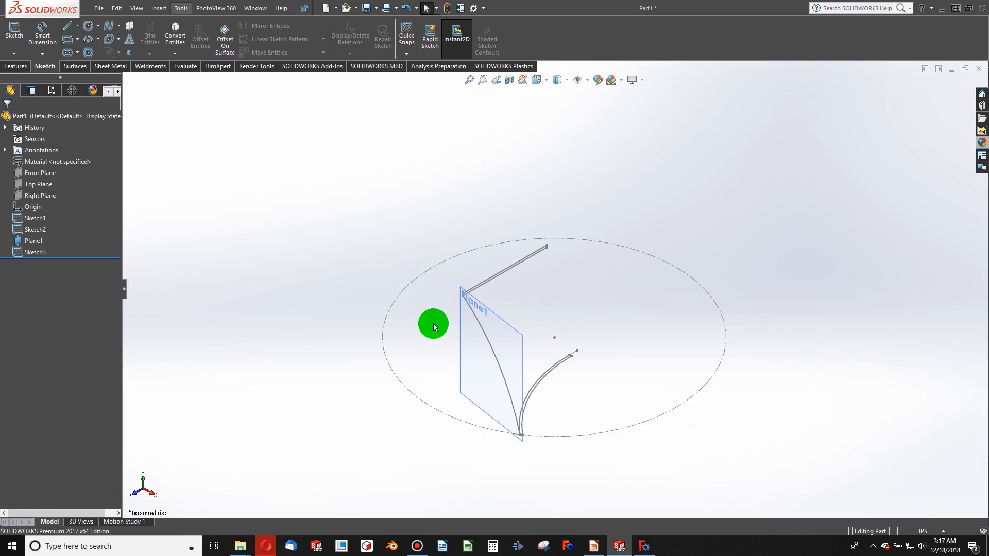
Step: Try a swept boss with the lower curved profile Sketch1 as the profile and the arc Sketch3 as the path
left_click(16, 67)
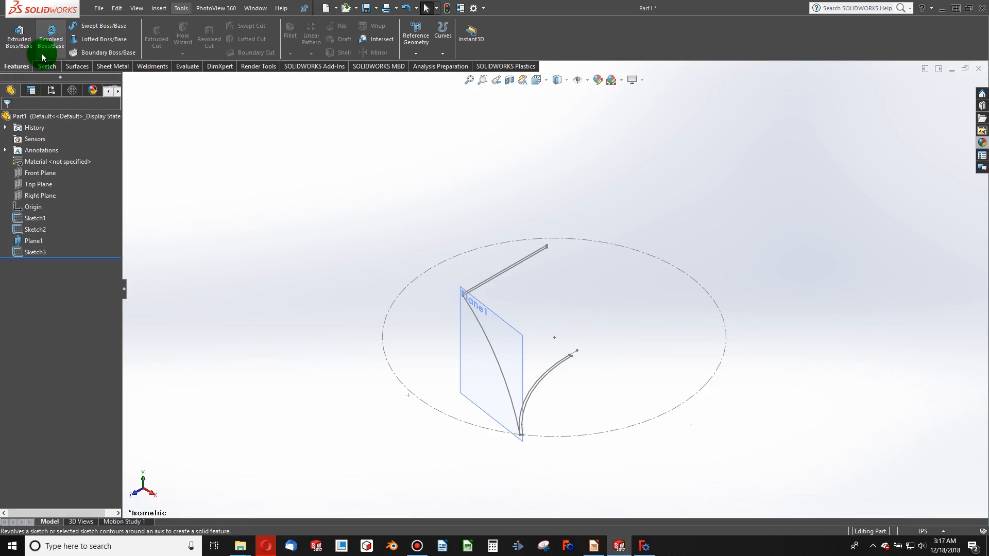
left_click(85, 26)
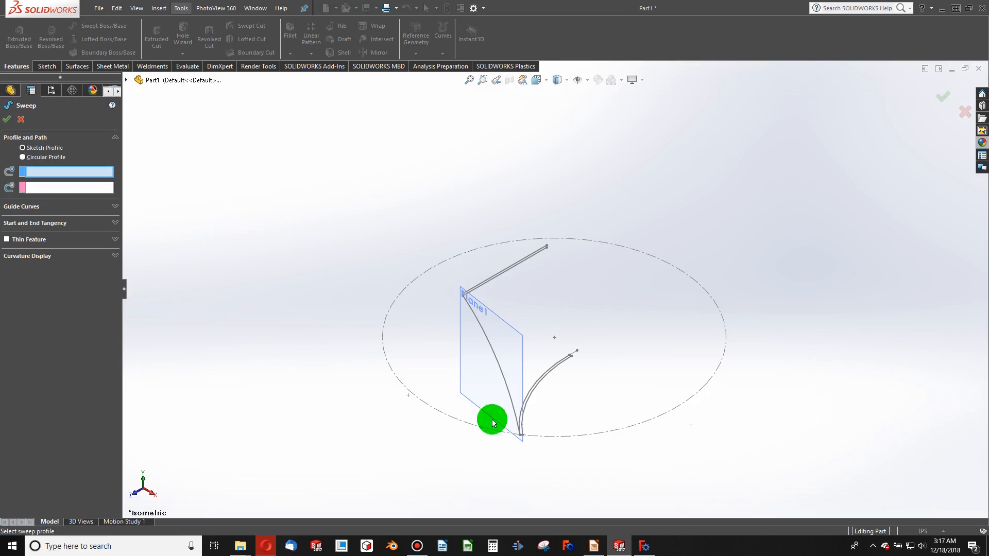
scroll(539, 408, "down", 1)
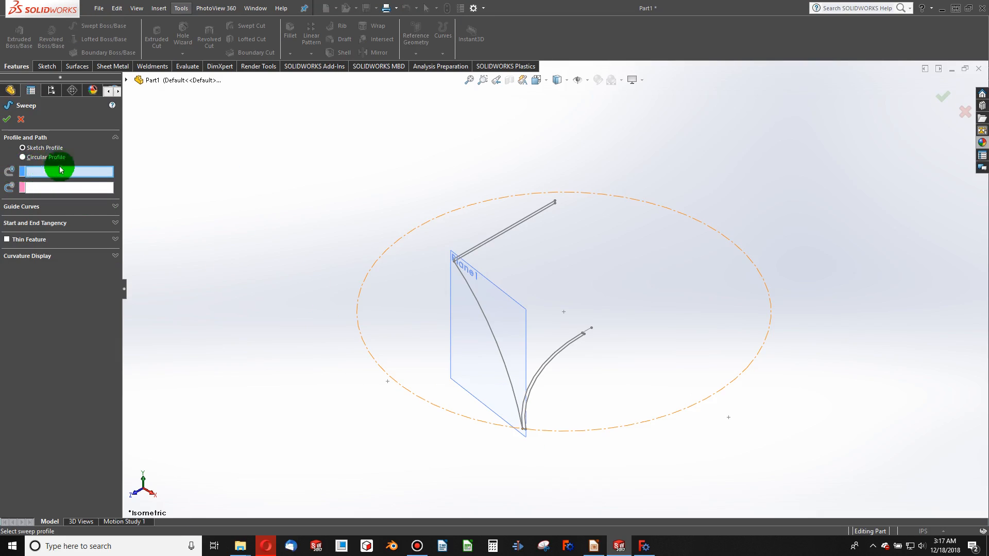
left_click(526, 401)
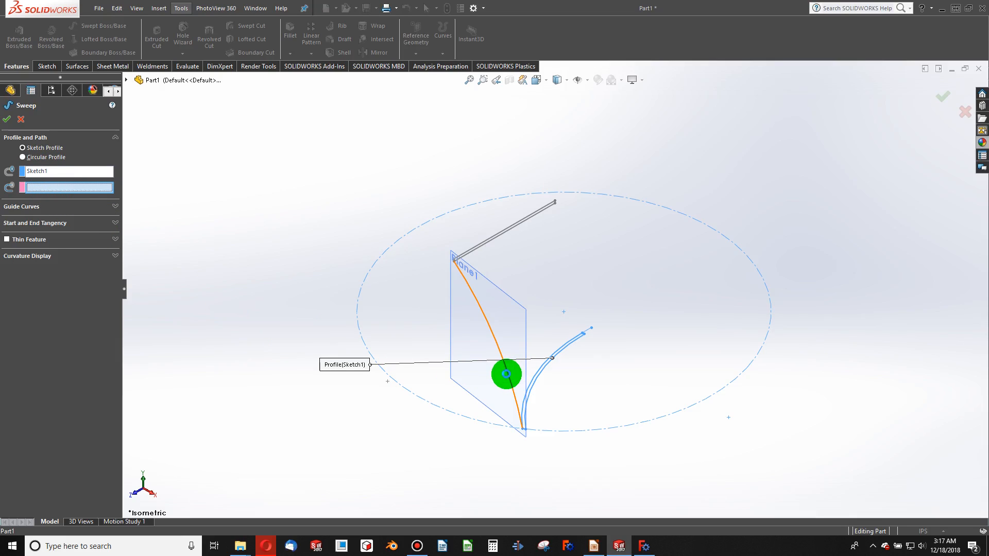
left_click(506, 374)
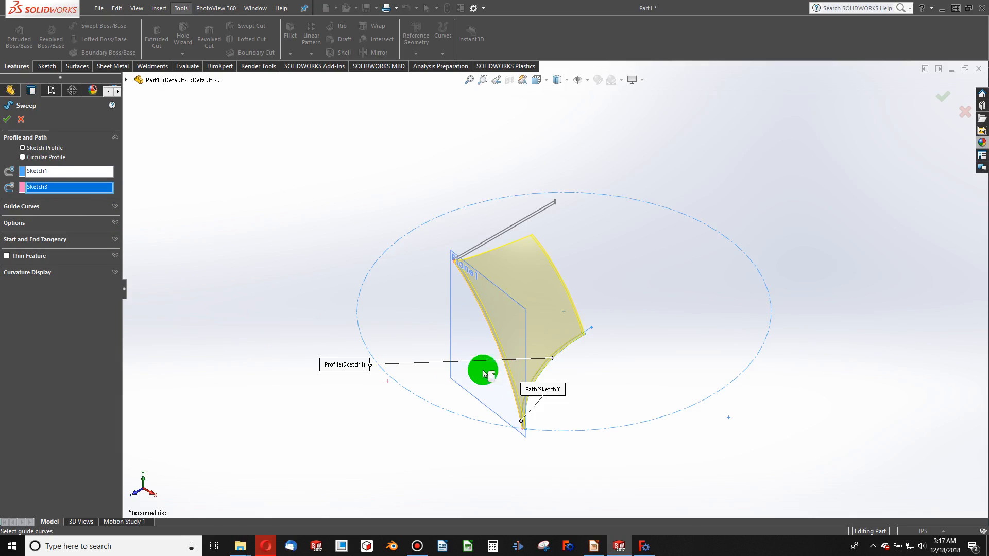
middle_click_drag(484, 373, 545, 344)
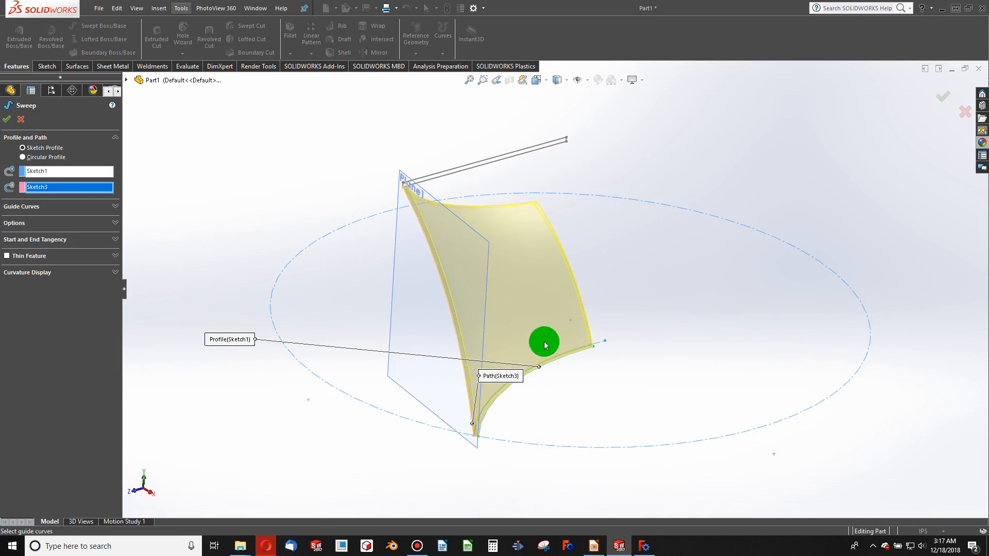
Step: Try Path Tangent for the sweep's start and end tangency, resetting each to None
left_click(45, 239)
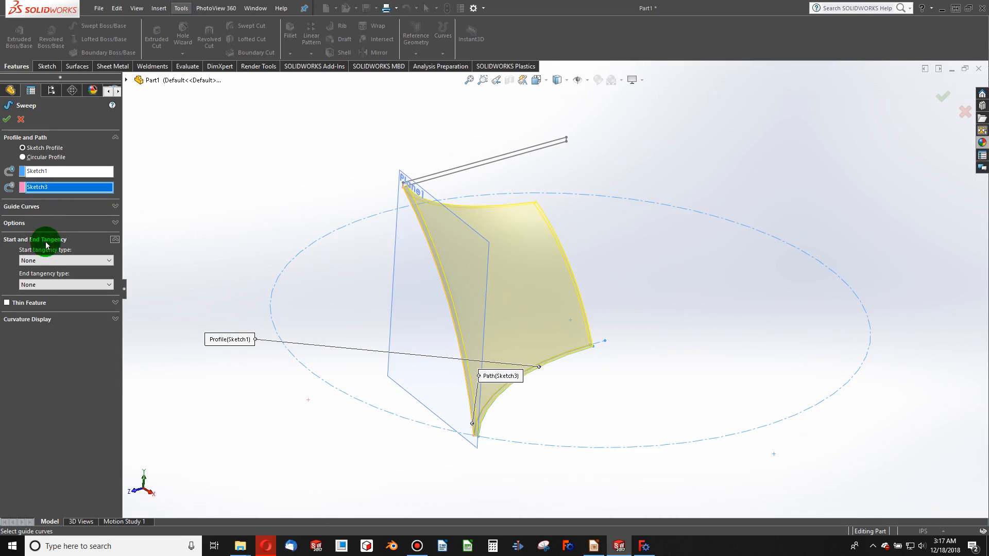
left_click(62, 260)
left_click(52, 277)
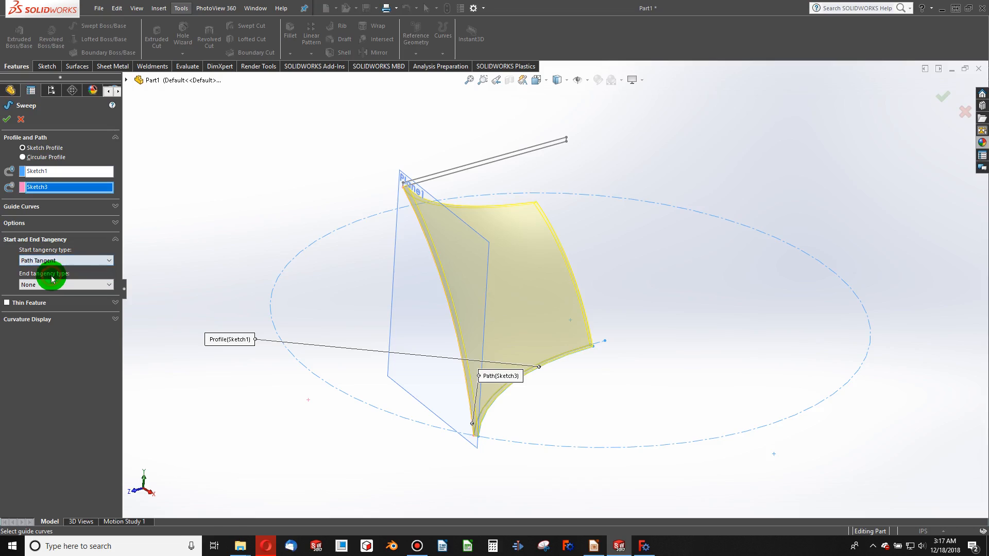
left_click(57, 260)
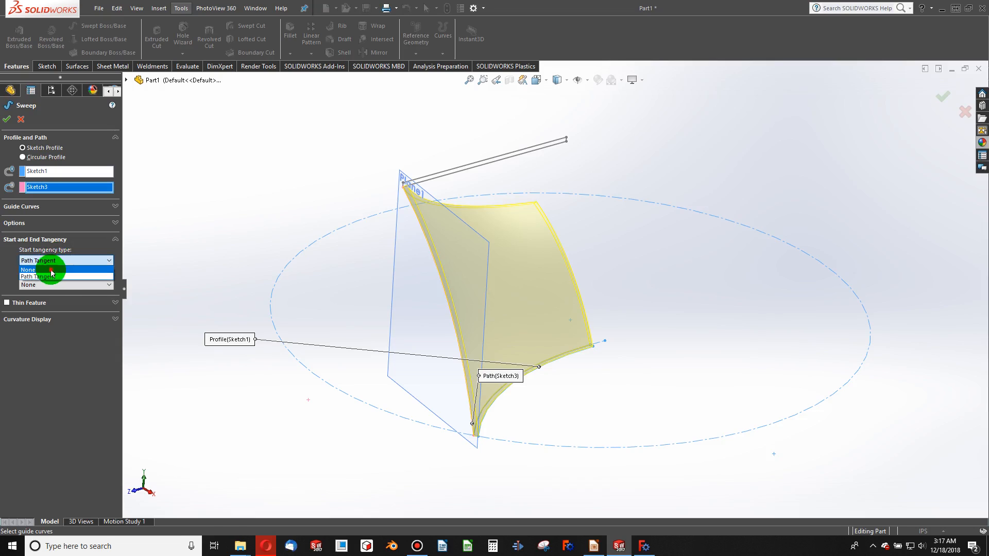
left_click(51, 269)
left_click(59, 284)
left_click(56, 300)
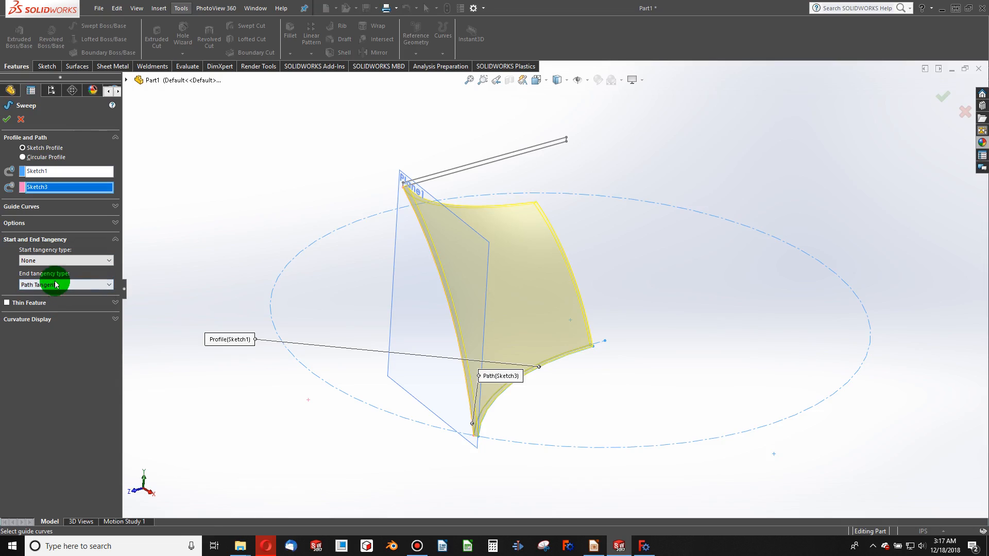
left_click(56, 285)
left_click(53, 293)
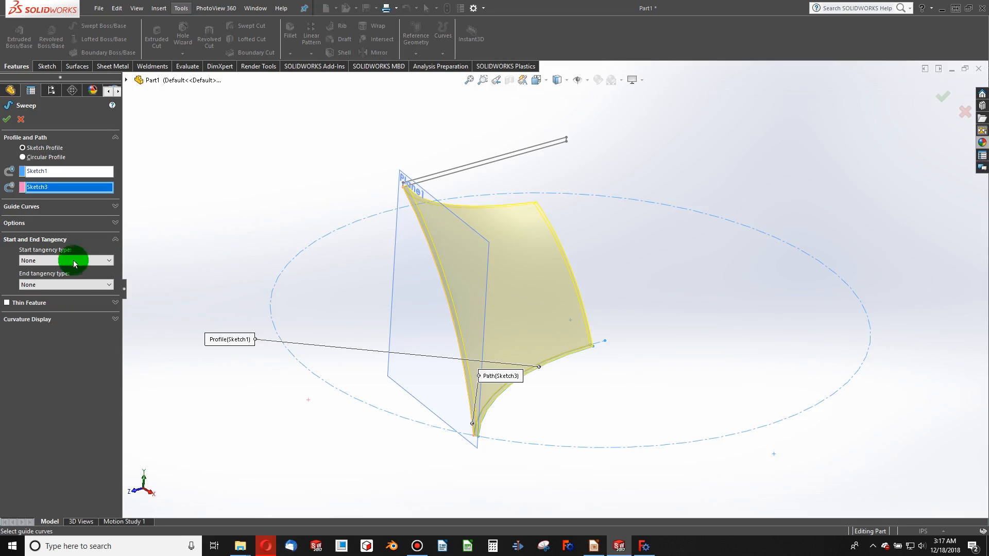
Step: Check the sweep's guide curve input, try a one-direction thin feature, and cancel the sweep
left_click(51, 206)
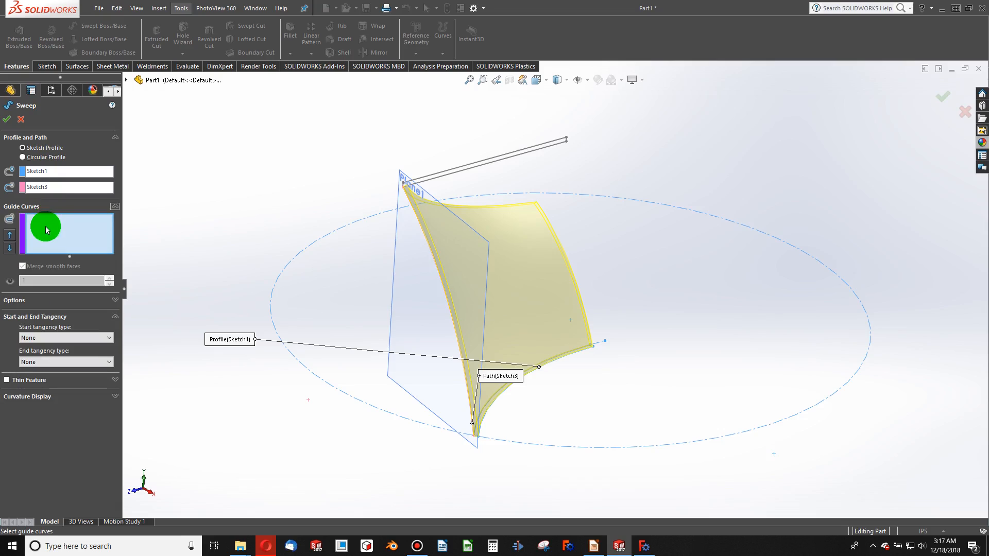
left_click(316, 241)
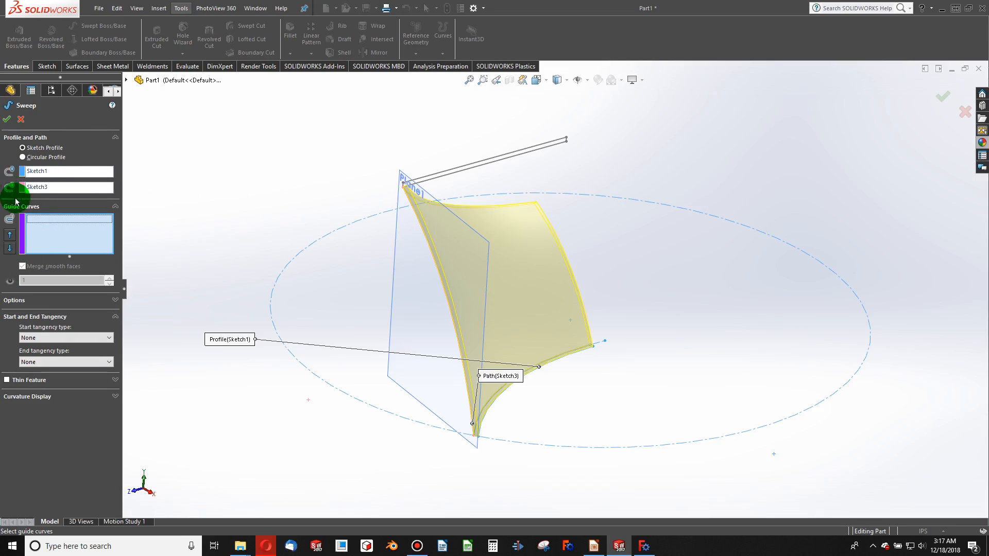
left_click(115, 207)
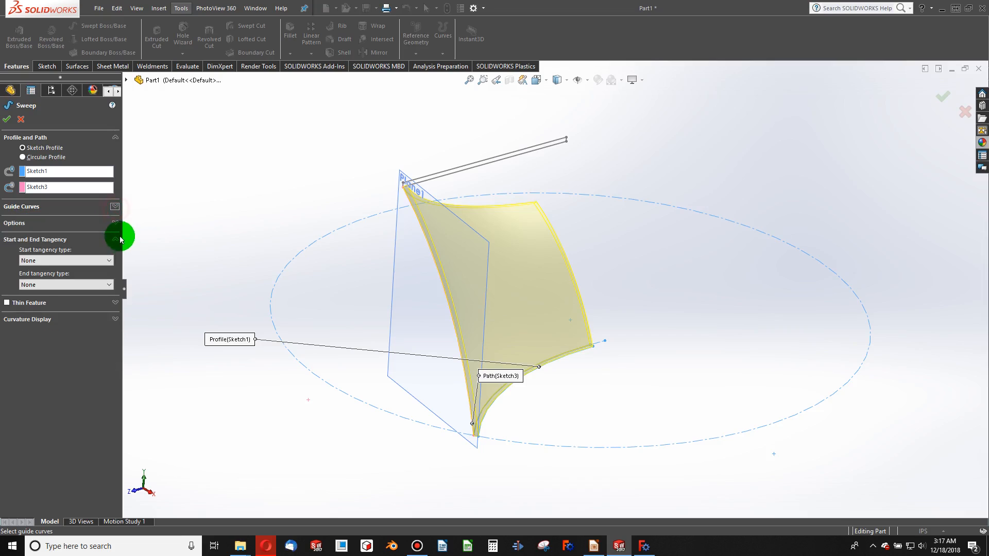
left_click(115, 239)
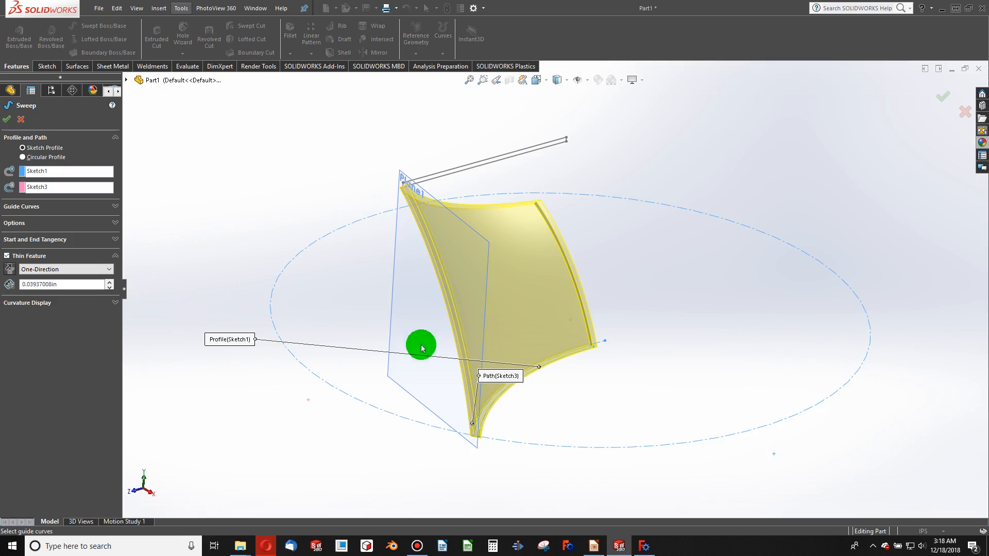
middle_click_drag(536, 402, 316, 249)
left_click(7, 256)
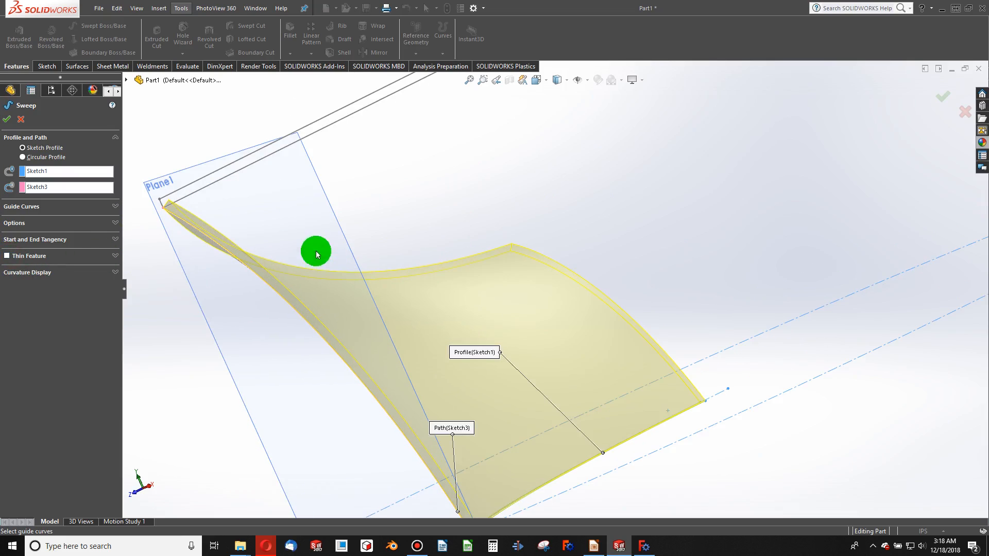
left_click(22, 121)
Step: Hide Plane1 in the graphics area so only the profiles and the guide arc show
middle_click_drag(453, 289, 543, 347)
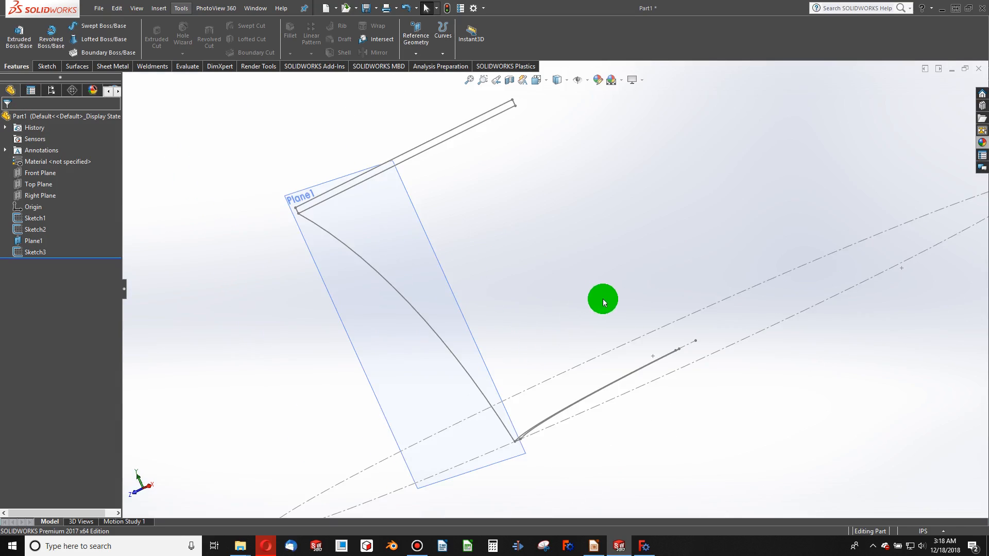
middle_click_drag(603, 298, 608, 320)
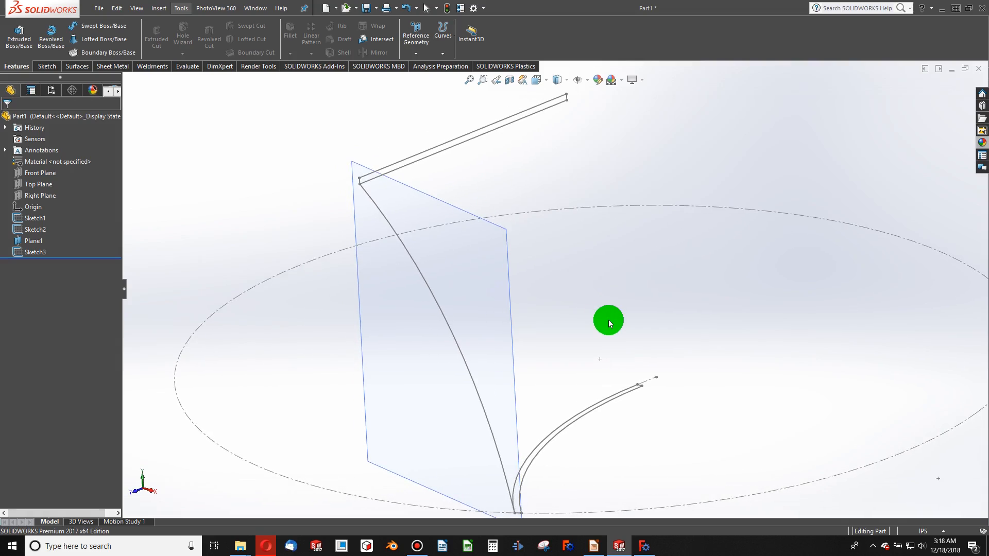
scroll(551, 283, "up", 3)
right_click(520, 256)
left_click(563, 243)
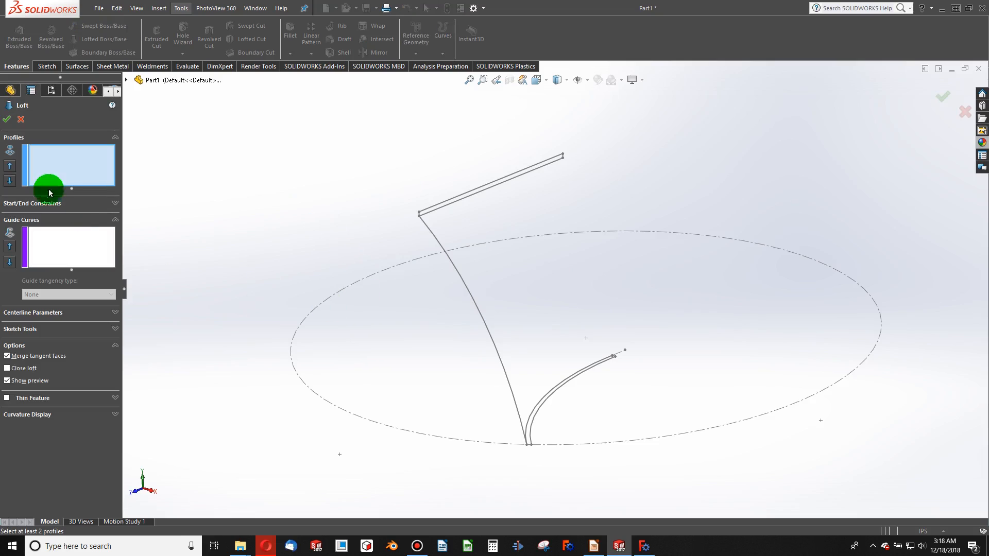
Step: Create a loft between profiles Sketch1 and Sketch2, moving the lower connector to the far end of the curved profile
left_click(531, 421)
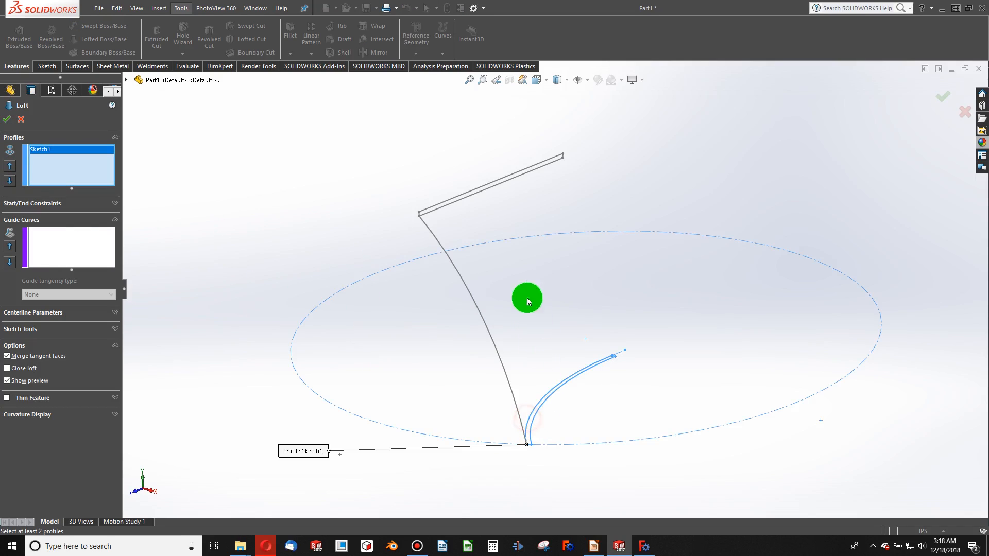
left_click(450, 205)
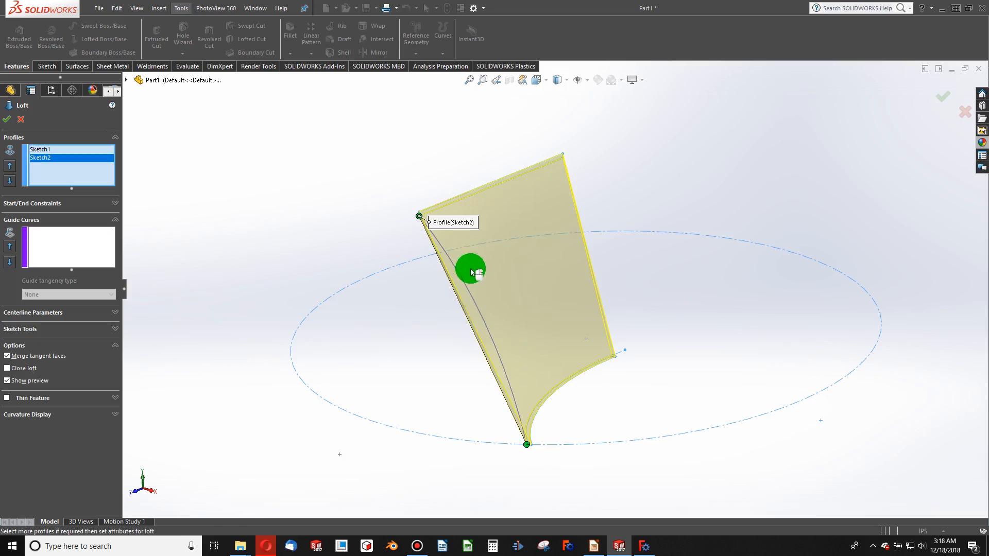
left_click(525, 445)
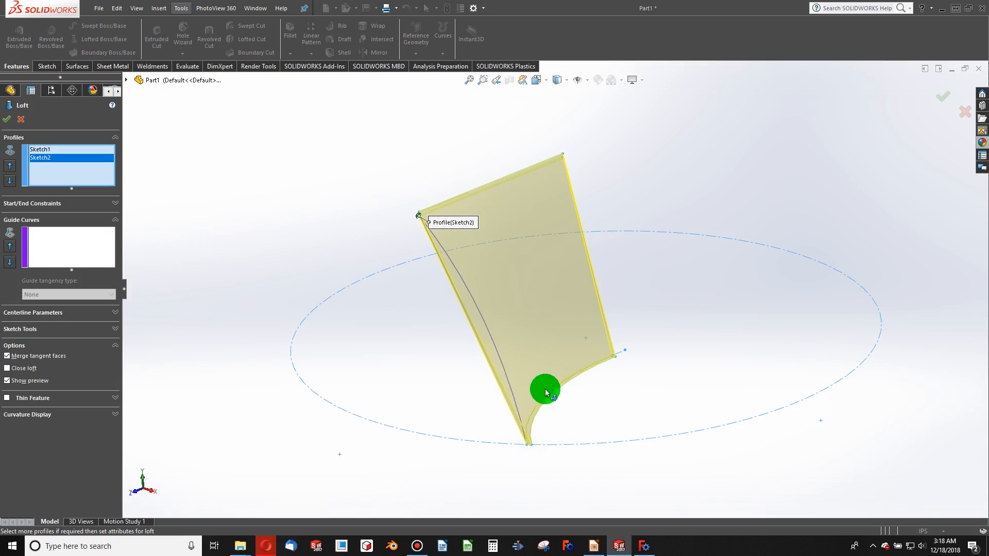
left_click_drag(546, 393, 608, 364)
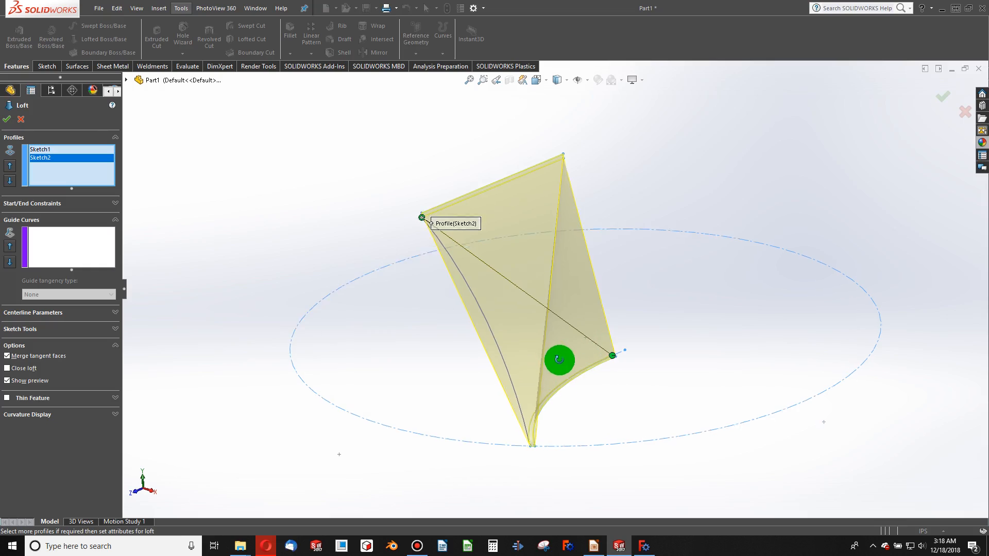
middle_click_drag(558, 357, 620, 368)
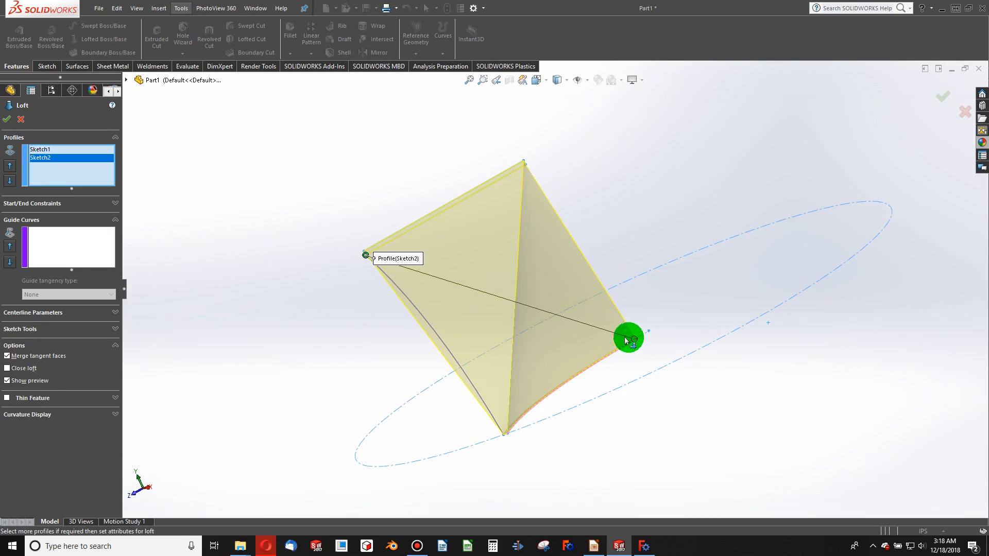
left_click_drag(626, 341, 633, 339)
left_click(37, 110)
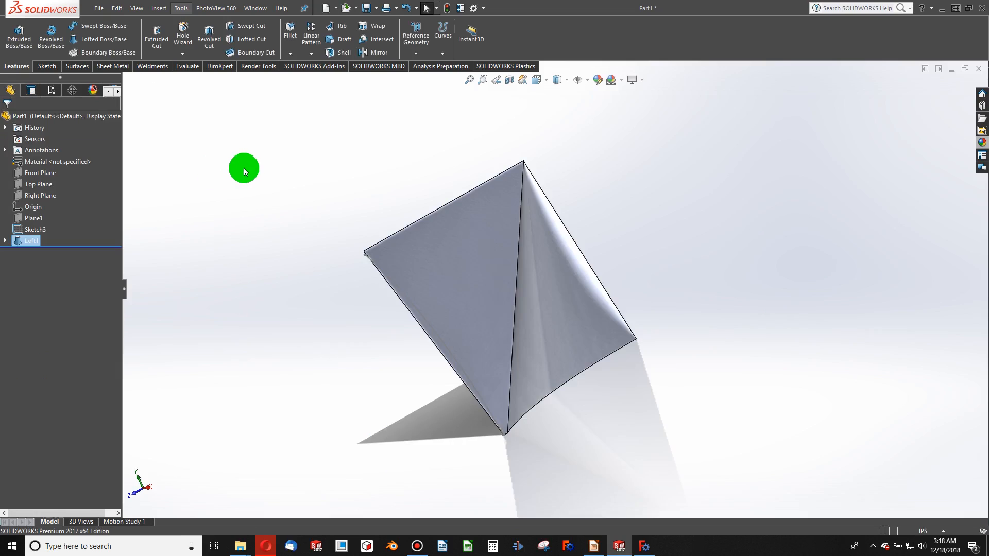
Step: Edit the loft feature and add the arc Sketch3 as its guide curve, checking the preview
middle_click_drag(487, 346, 506, 378)
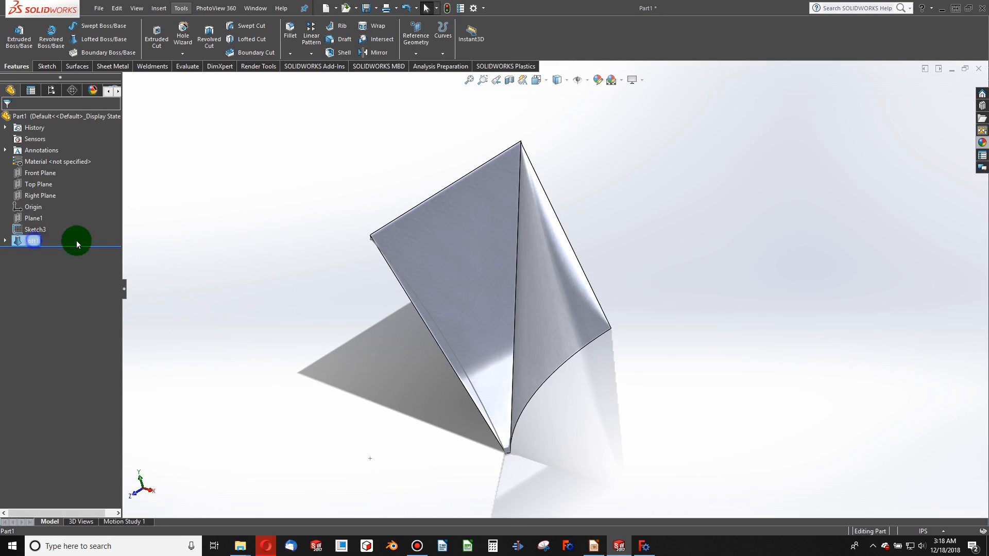
right_click(33, 241)
left_click(45, 208)
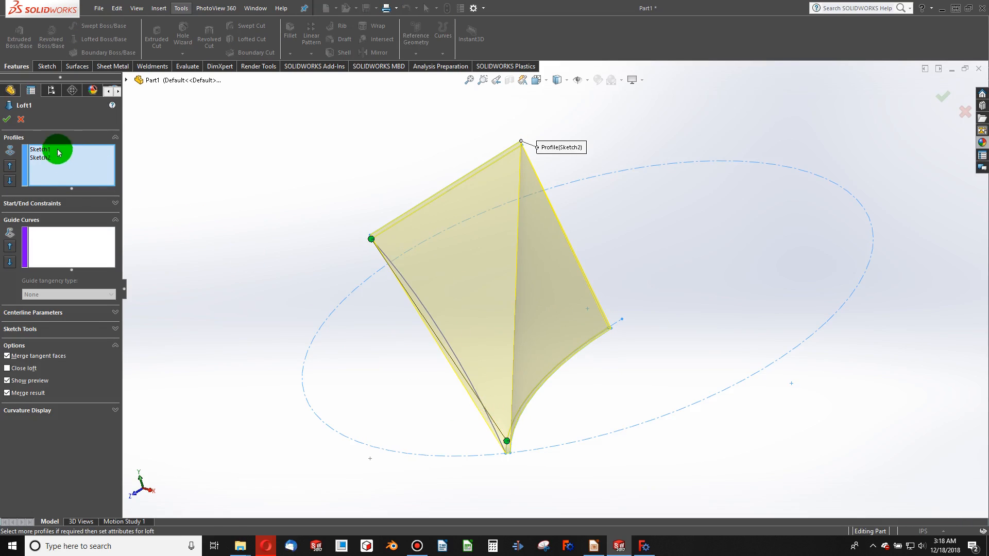
left_click(56, 251)
left_click(443, 335)
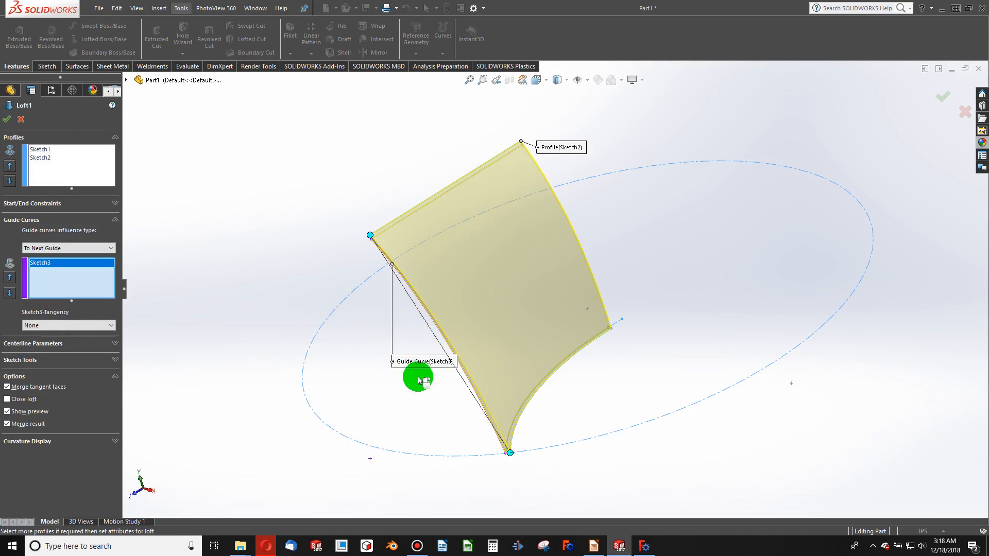
mouse_move(415, 376)
middle_mouse_down()
mouse_move(479, 342)
mouse_move(483, 323)
mouse_move(443, 346)
mouse_move(489, 333)
mouse_move(467, 356)
middle_mouse_up()
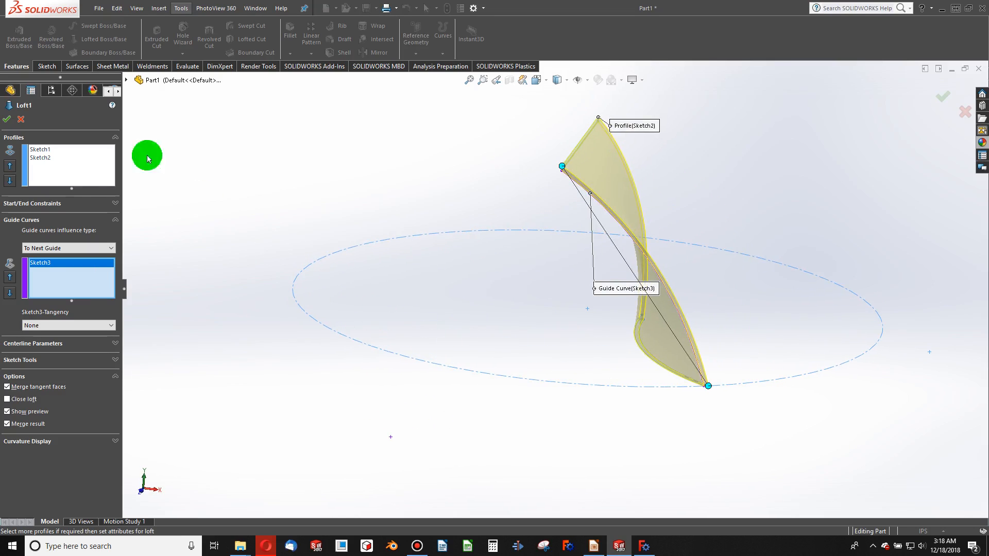
Step: Complete the loft between Sketch1 and Sketch2 with Sketch3 as guide curve and inspect the twisted blade
left_click(7, 119)
scroll(541, 301, "up", 3)
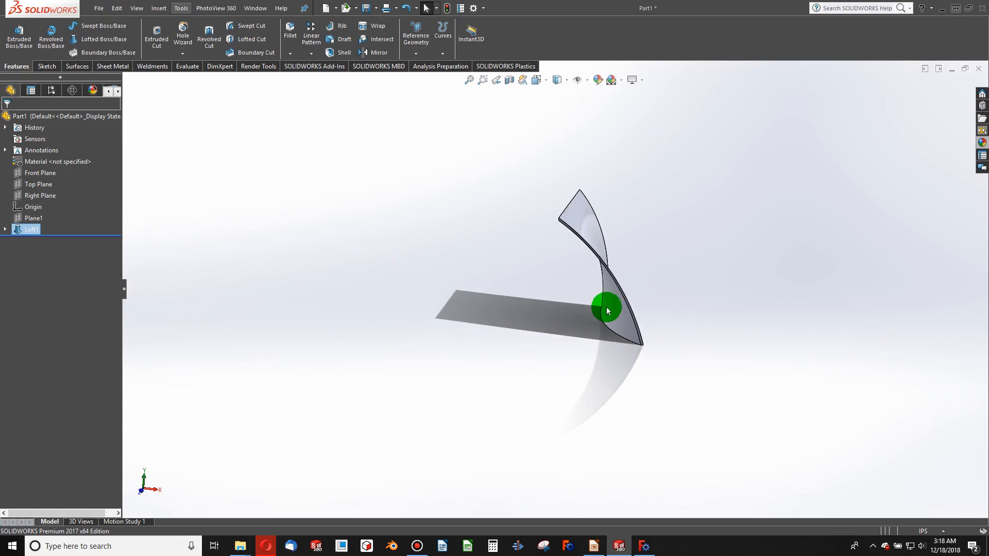
scroll(637, 263, "down", 1)
middle_click_drag(486, 501, 549, 489)
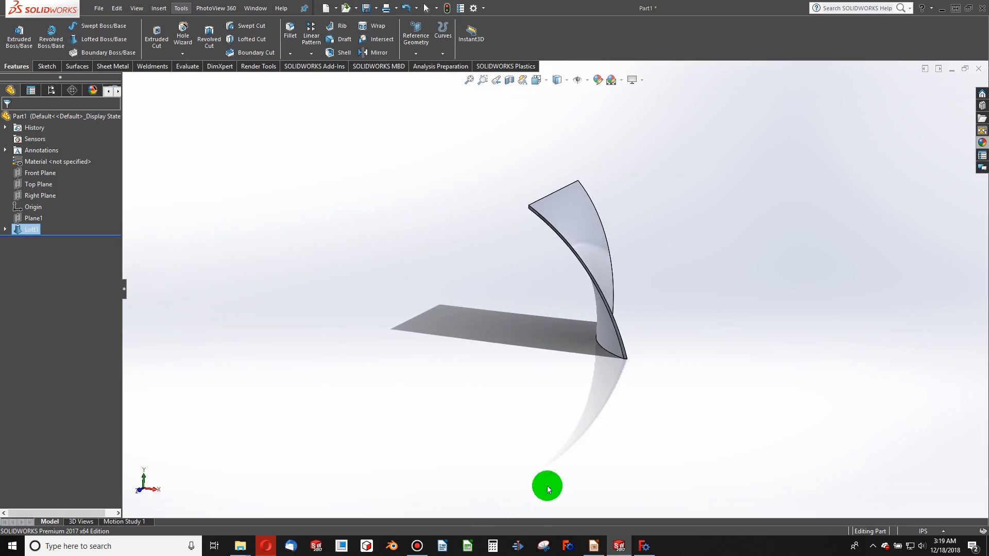
Step: Switch to the FreeCAD blade model and start a new sketch on the XY plane
left_click(644, 546)
middle_click_drag(612, 416, 658, 410)
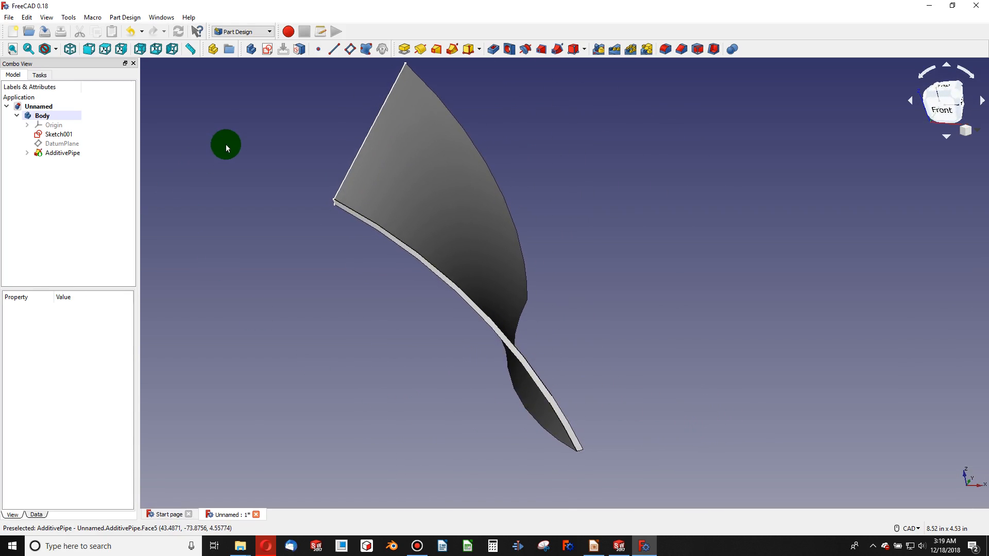
left_click(266, 49)
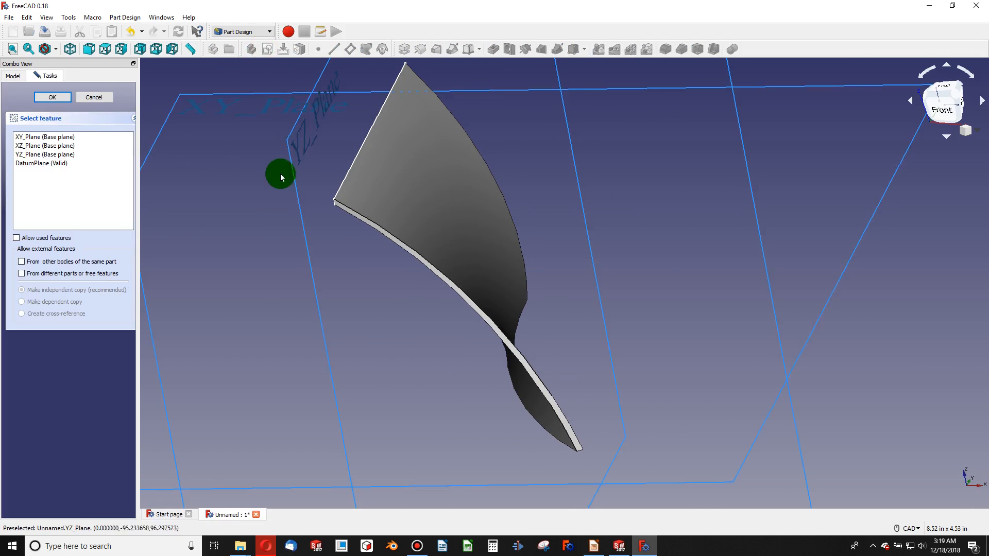
scroll(281, 172, "down", 5)
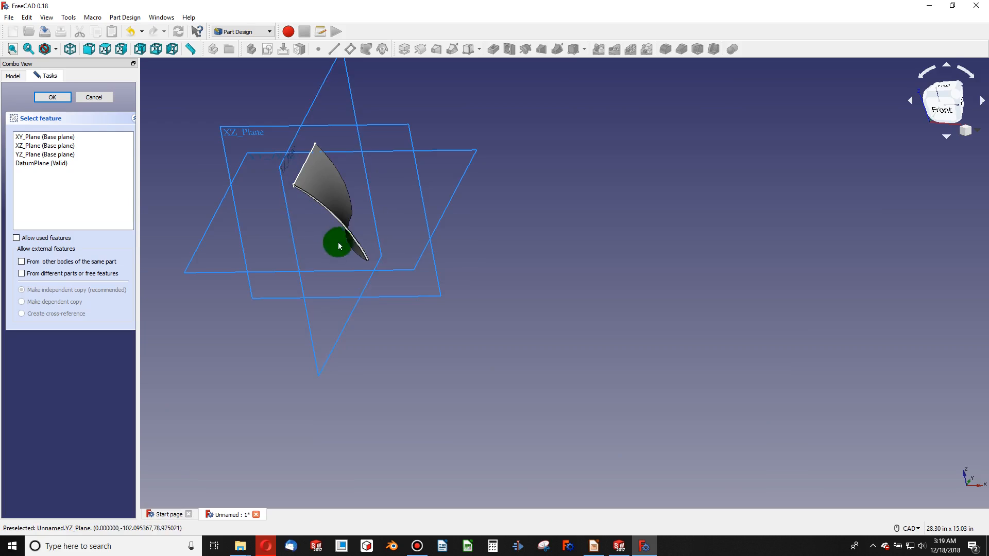
left_click(443, 212)
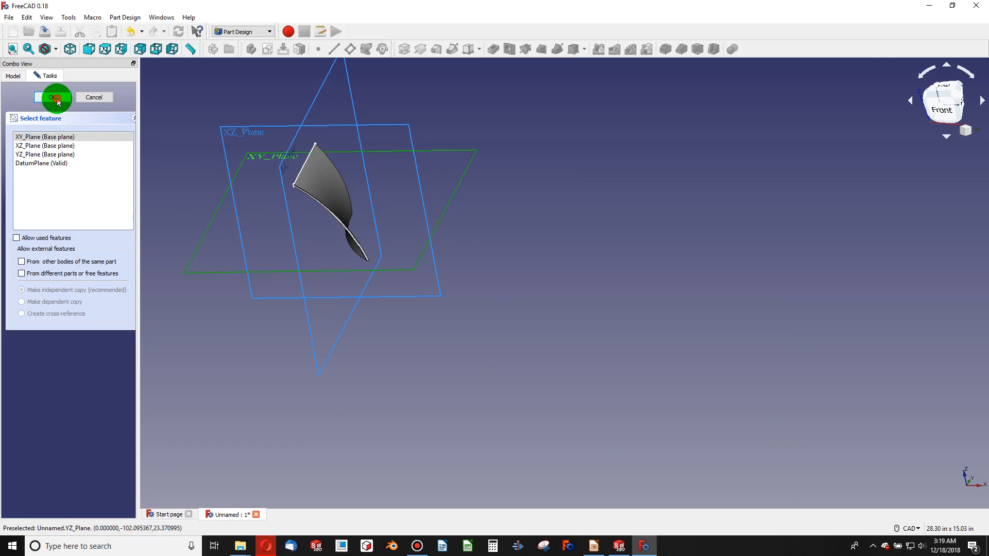
left_click(55, 98)
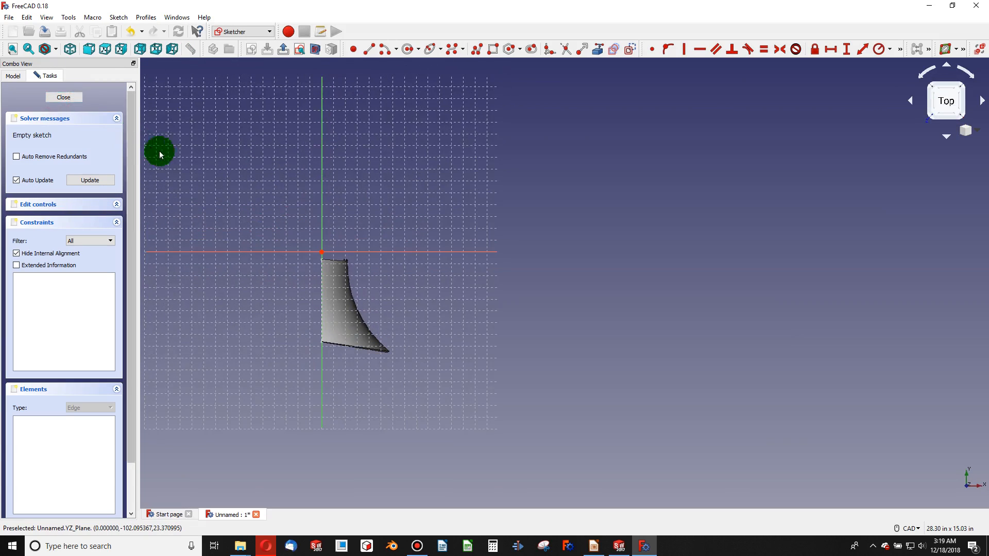
Step: Sketch a circle centred on the origin, constrain its radius to 4 in, and close the sketch
left_click(407, 50)
left_click(323, 253)
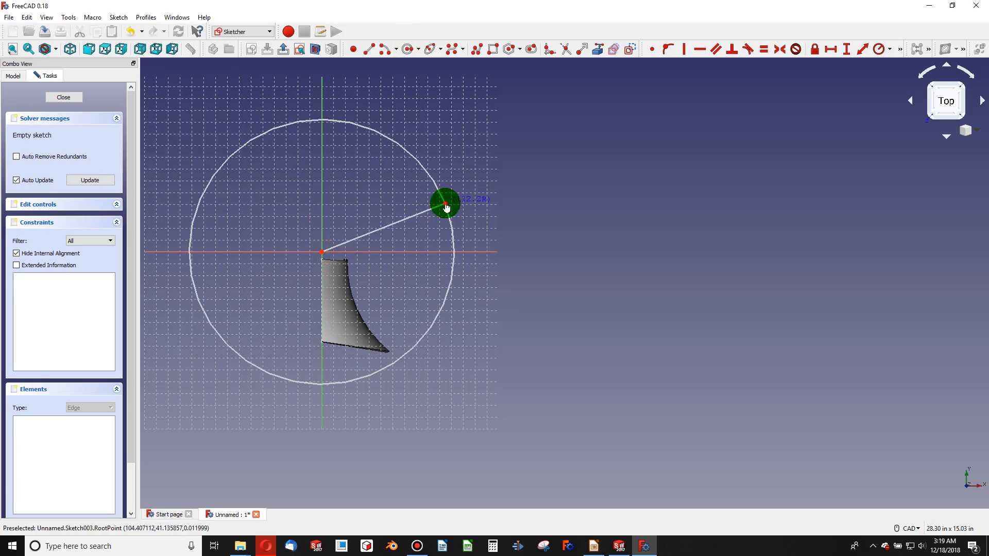
left_click(443, 203)
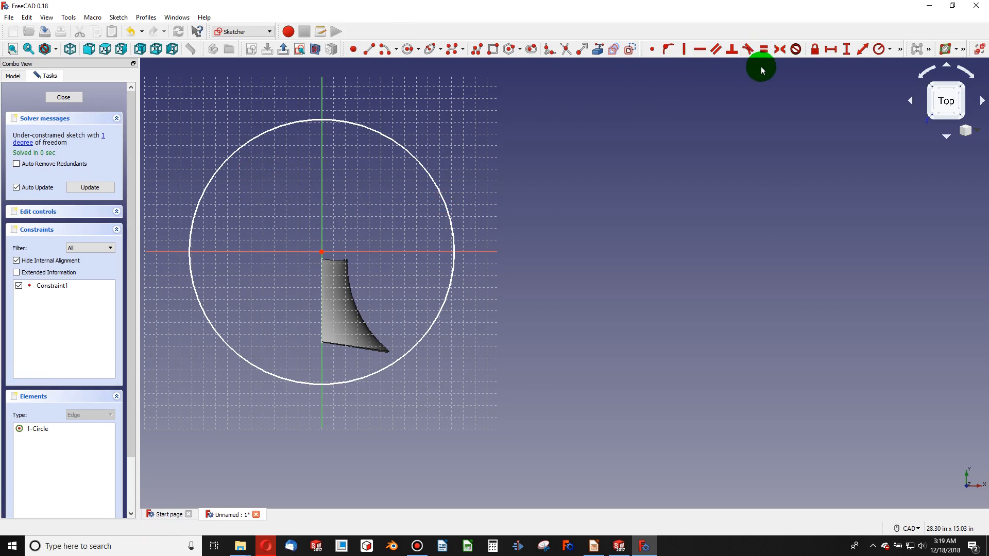
left_click(453, 229)
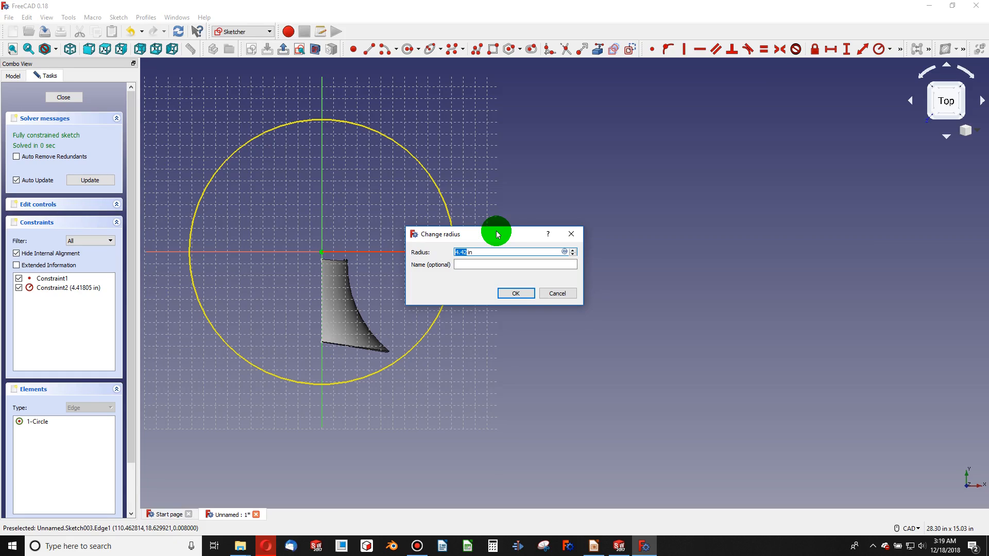
type("4")
key("Return")
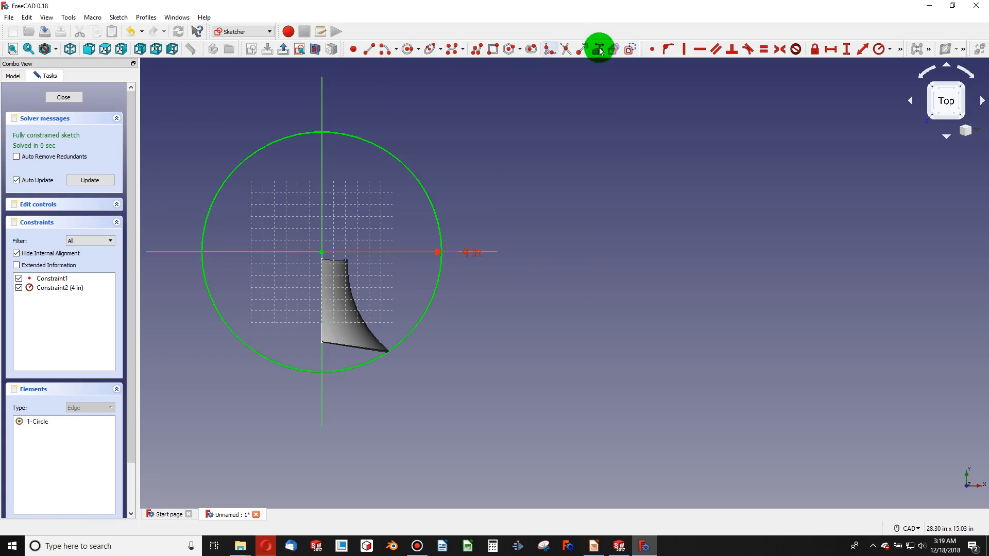
left_click(69, 95)
Step: Pad the circle sketch 0.0625 in in the reversed direction to form a base disc under the blade
left_click(7, 76)
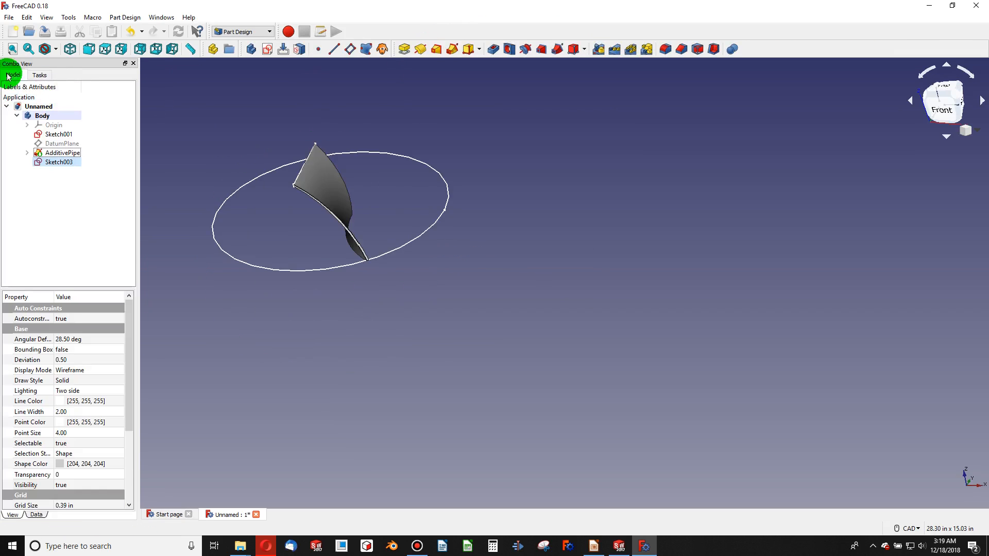
left_click(37, 74)
left_click(22, 110)
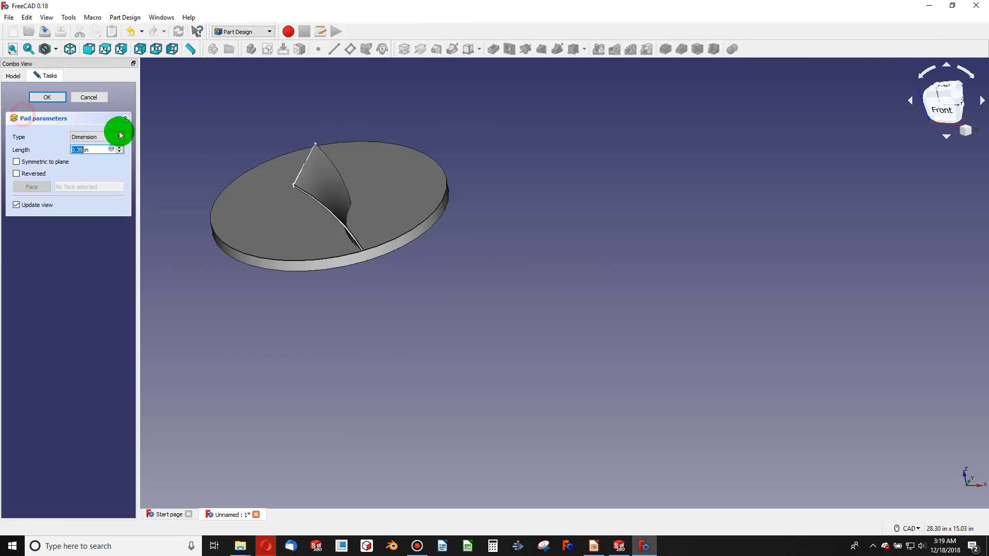
left_click(17, 174)
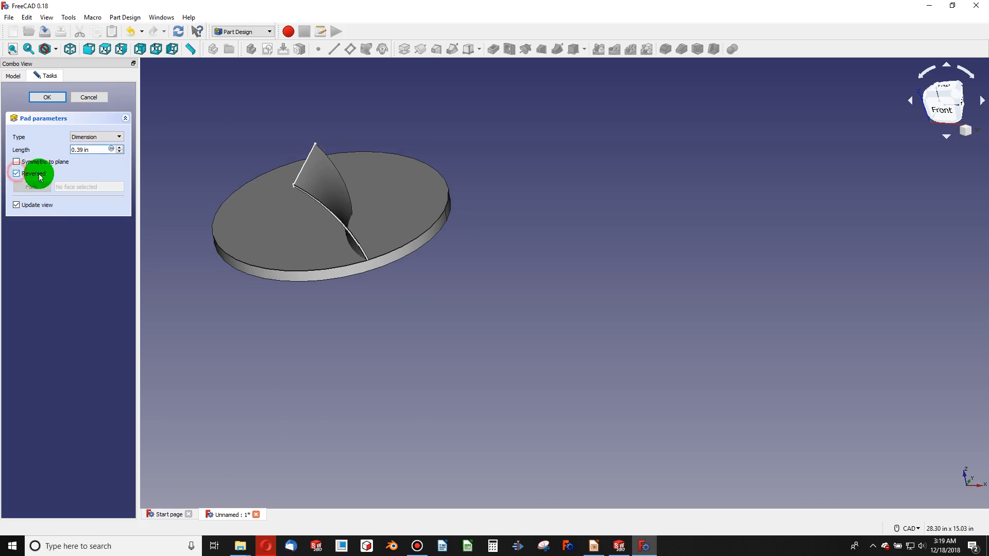
type("0.0")
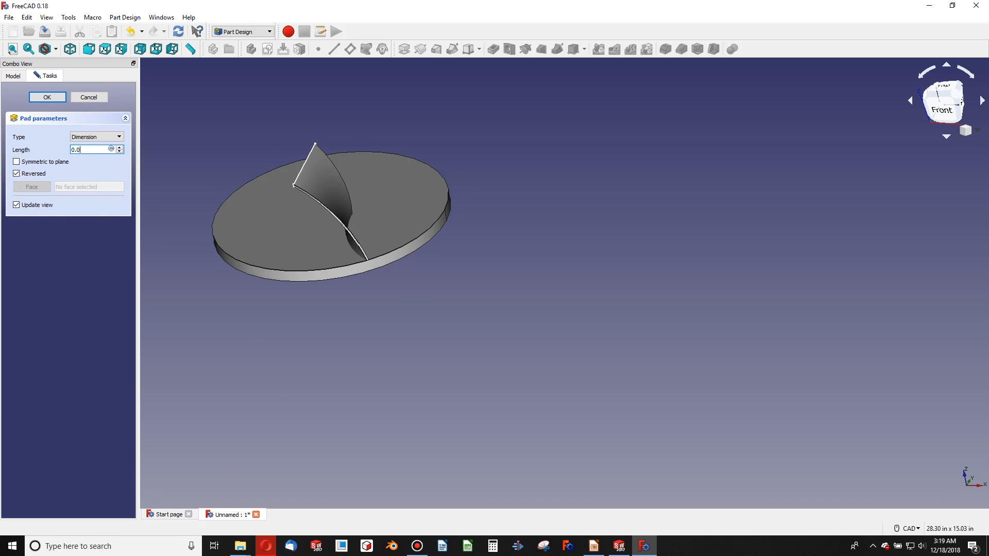
type("625")
key("Return")
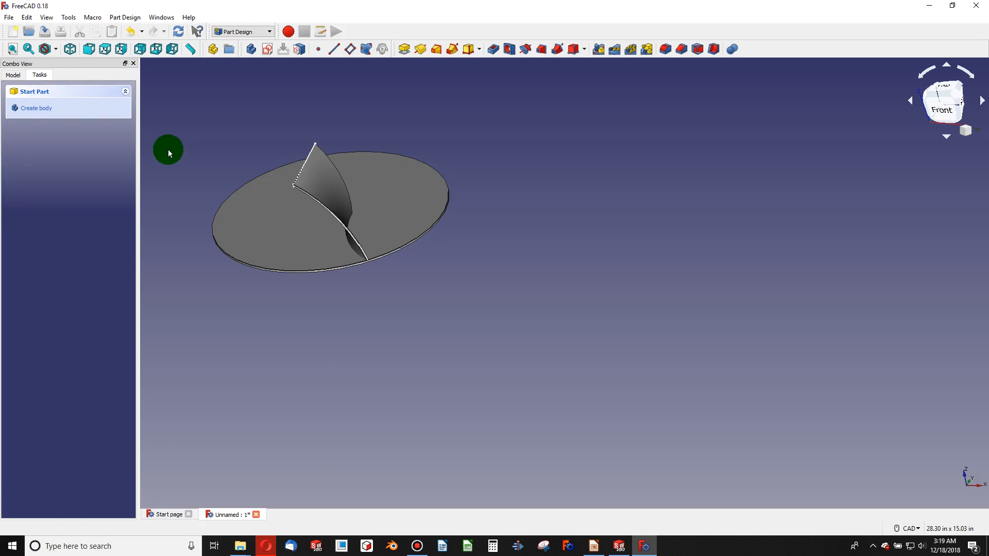
middle_click_drag(384, 214, 464, 199)
scroll(464, 200, "down", 4)
scroll(413, 174, "up", 6)
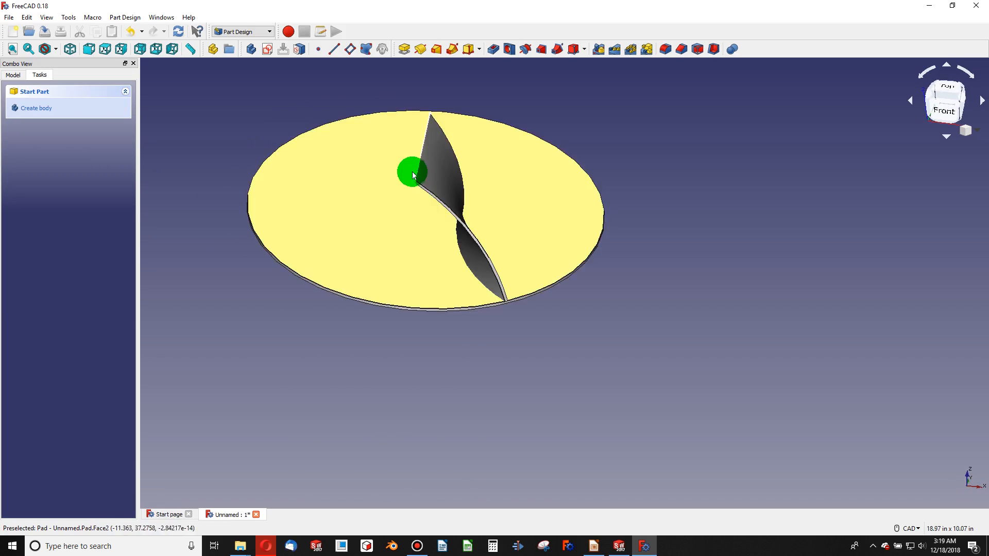
Step: Switch to the SOLIDWORKS blade part and start a new sketch on the Top Plane
left_click(619, 548)
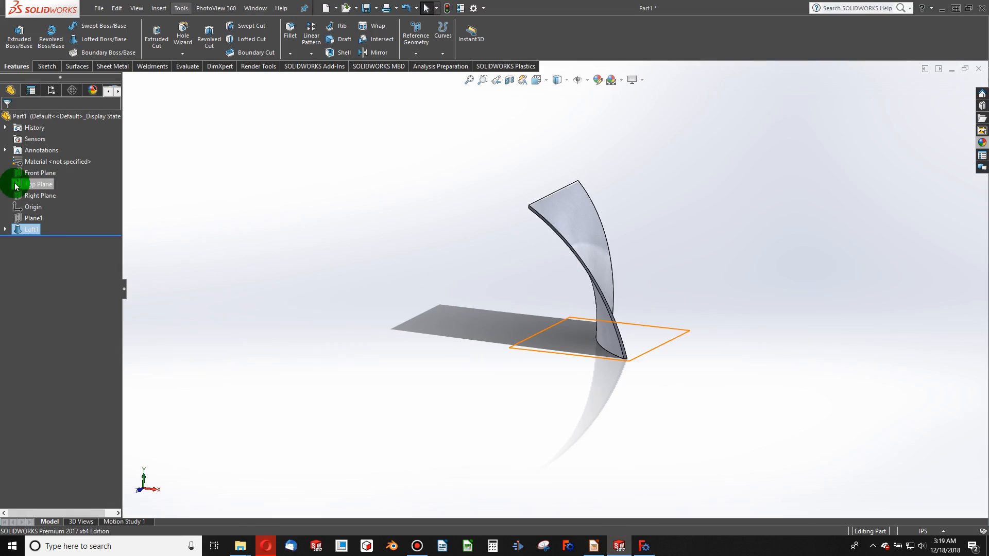
left_click(40, 184)
left_click(46, 66)
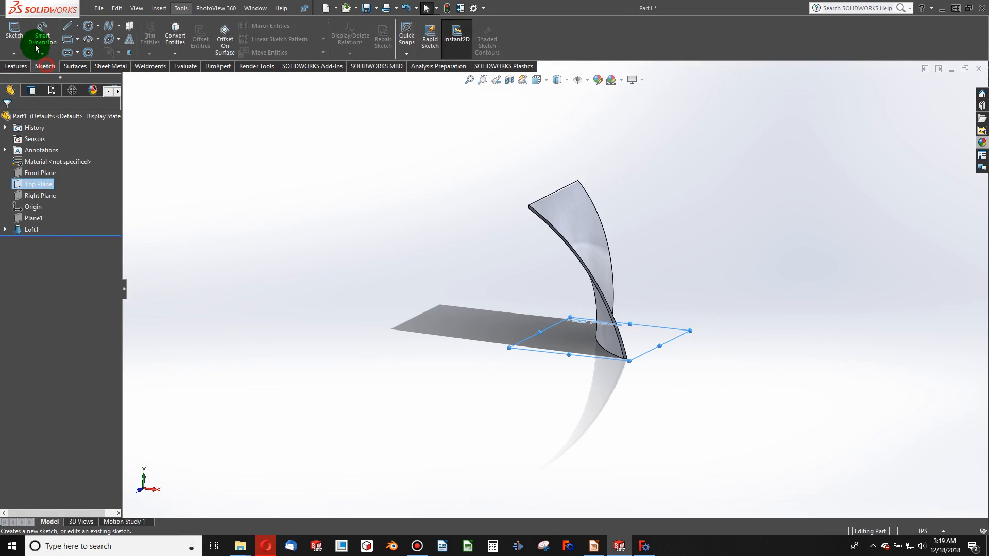
left_click(15, 31)
Step: Sketch a circle about 4.3 in in diameter centred on the origin
left_click(88, 26)
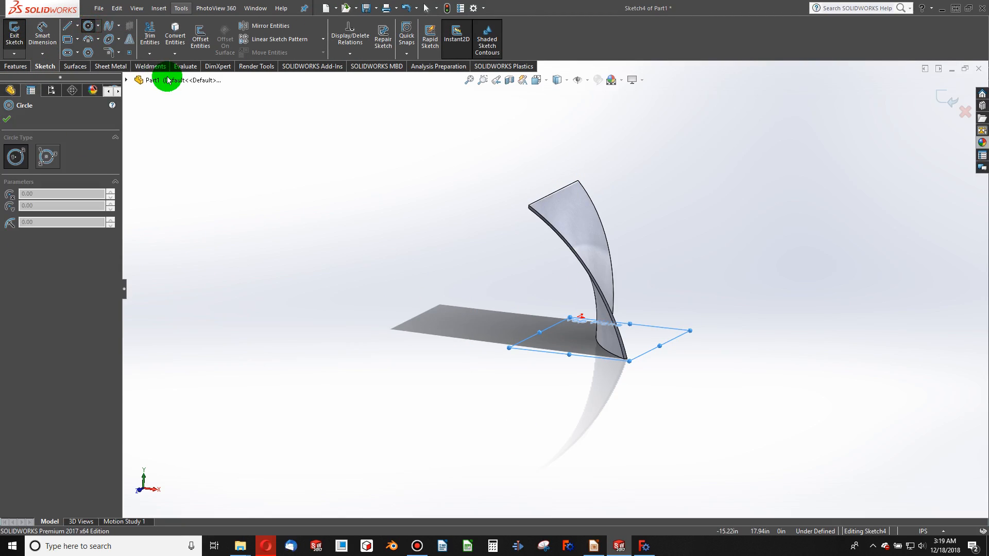
key("ctrl+8")
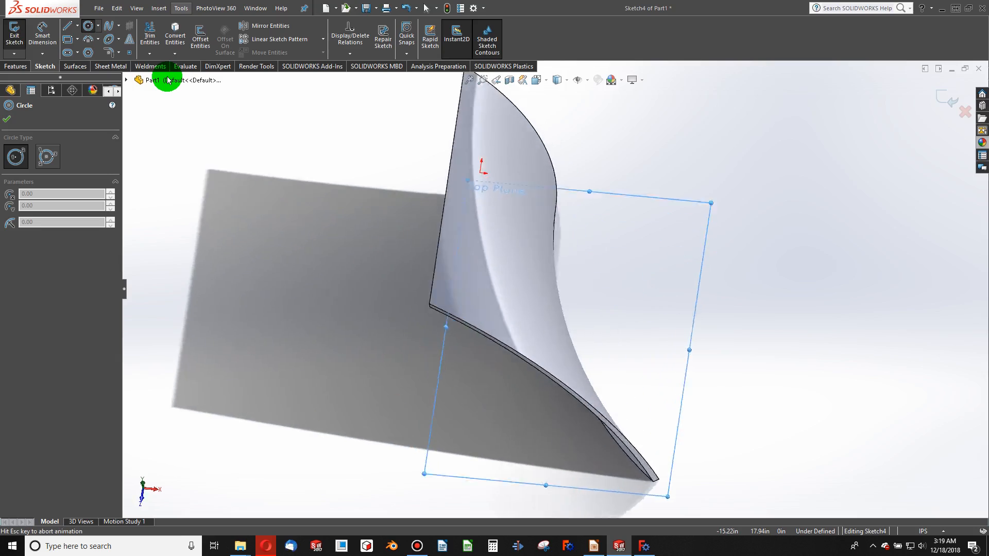
scroll(460, 122, "down", 2)
scroll(477, 139, "up", 4)
scroll(516, 216, "up", 2)
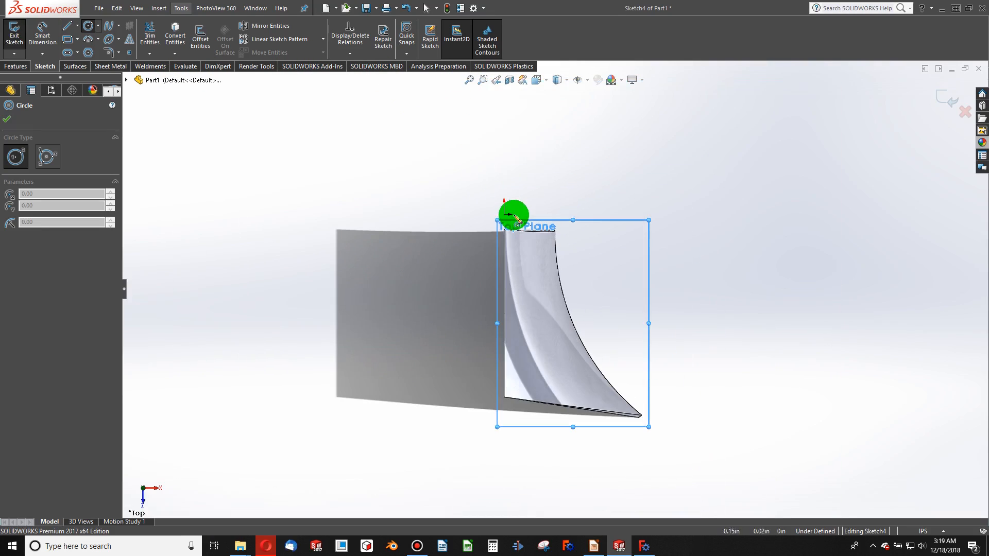
left_click(505, 215)
left_click(634, 245)
Step: Dimension the circle's diameter as 0.0625 in
left_click(88, 26)
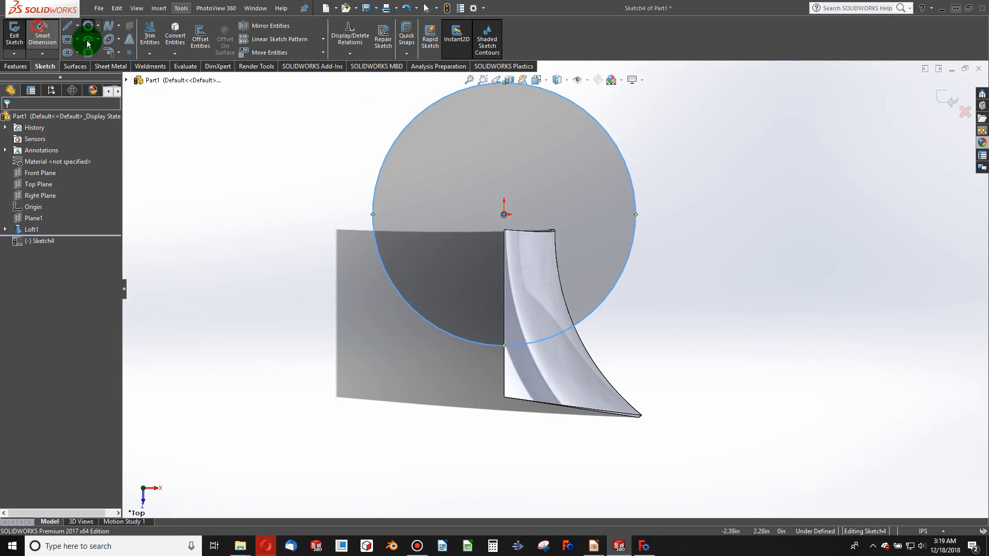
left_click(614, 144)
left_click(747, 170)
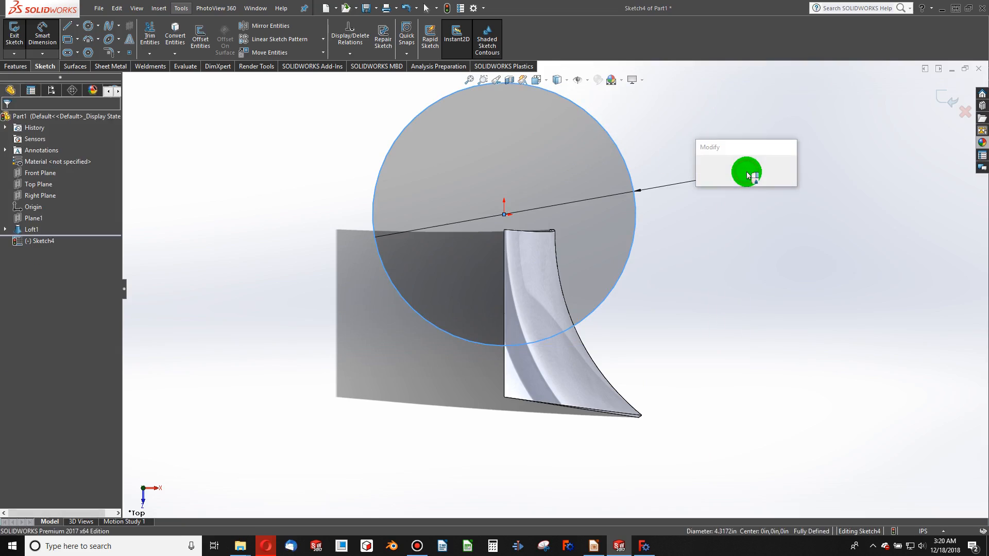
type("0.0625")
key("Return")
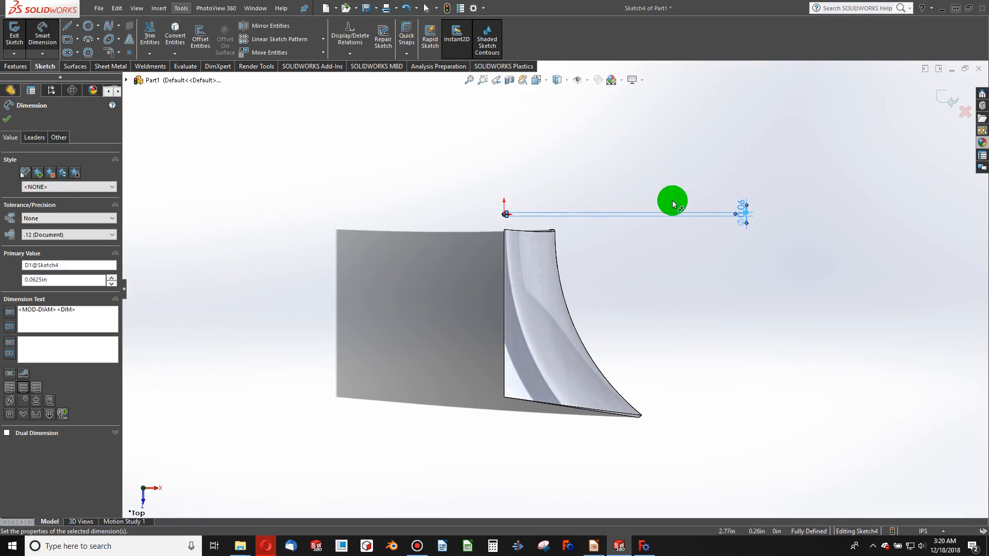
key("Escape")
Step: Set the circle's diameter dimension to 8 in
double_click(741, 217)
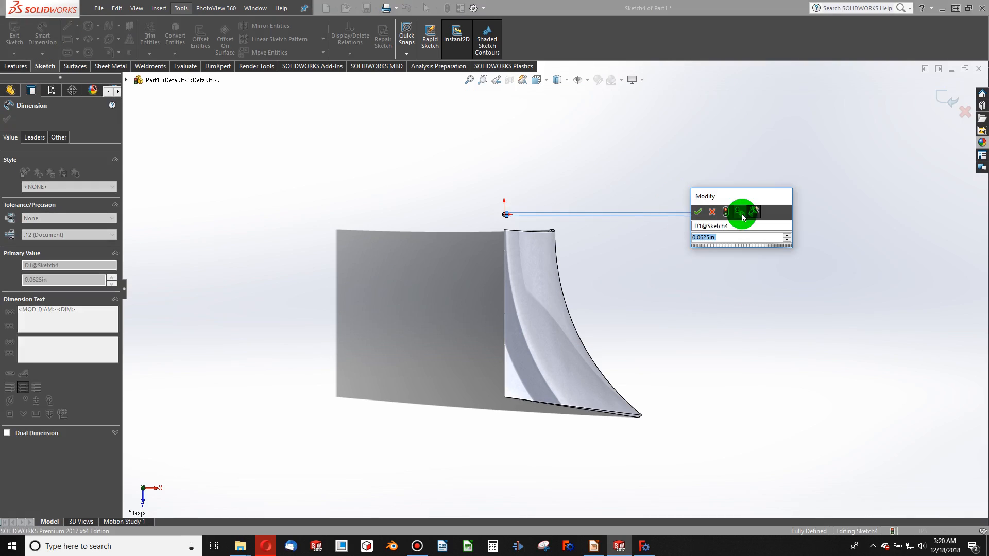
type("8")
key("Return")
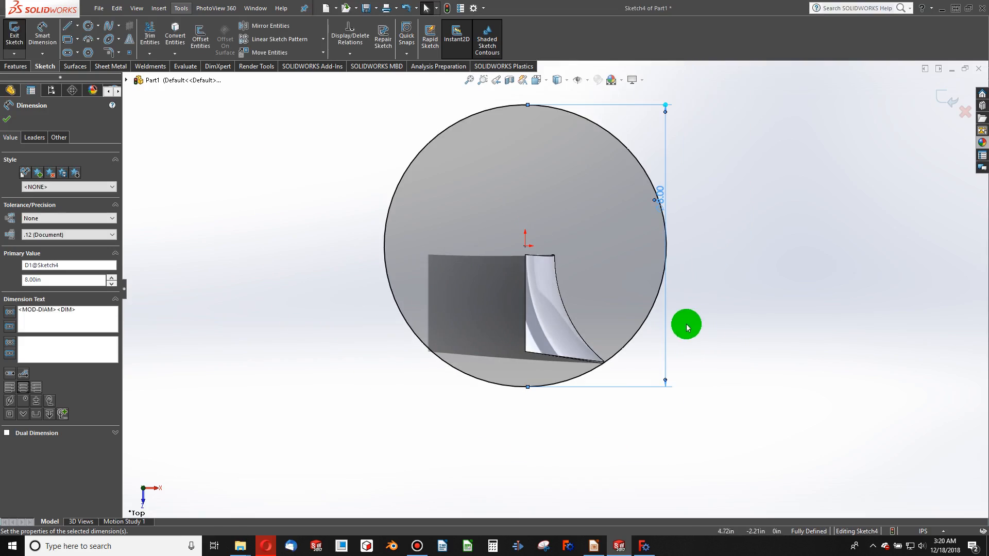
Step: Extrude the circle sketch as a blind boss 0.0625 in thick, merged with the blade
left_click(17, 66)
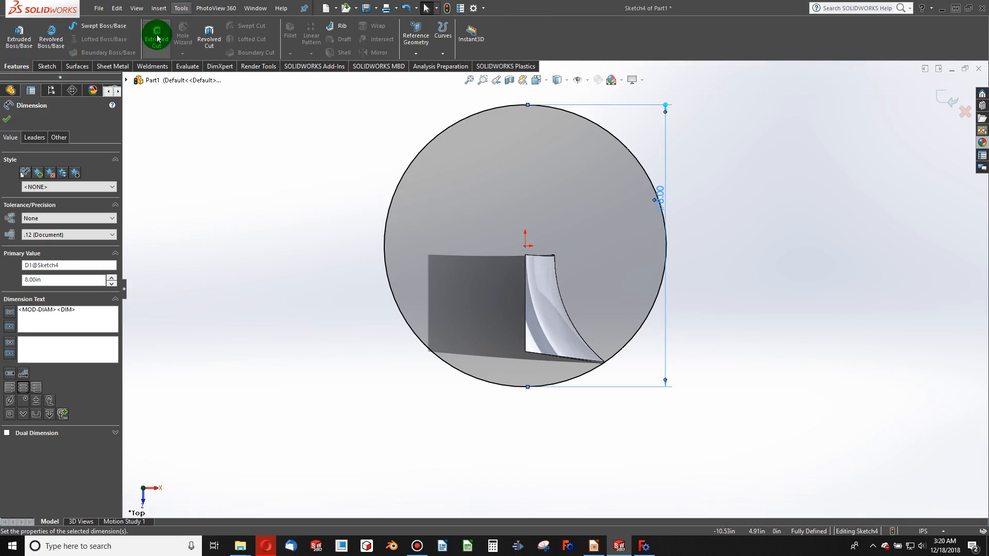
left_click(19, 33)
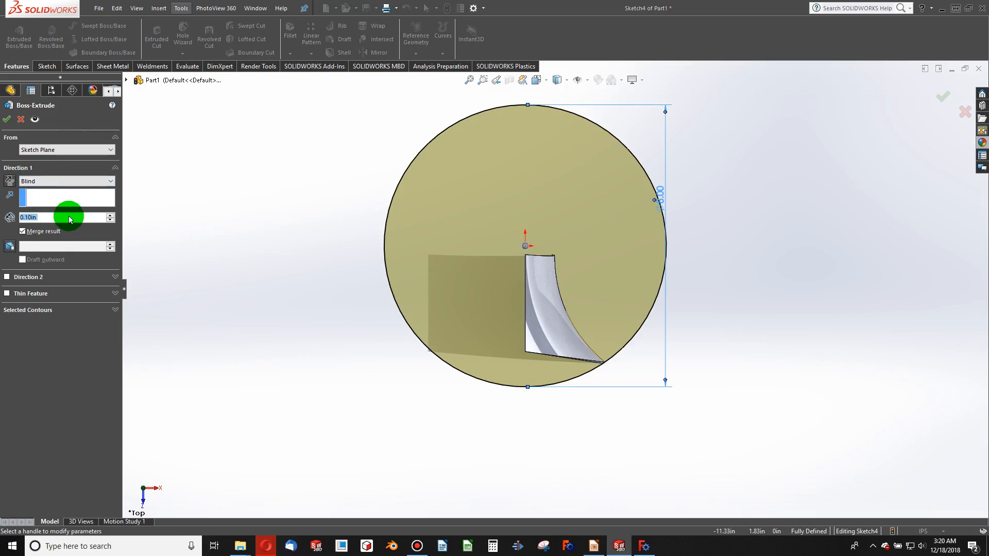
type("0.0625")
key("Return")
mouse_move(345, 280)
middle_mouse_down()
mouse_move(437, 192)
mouse_move(399, 141)
mouse_move(420, 135)
middle_mouse_up()
left_click(6, 119)
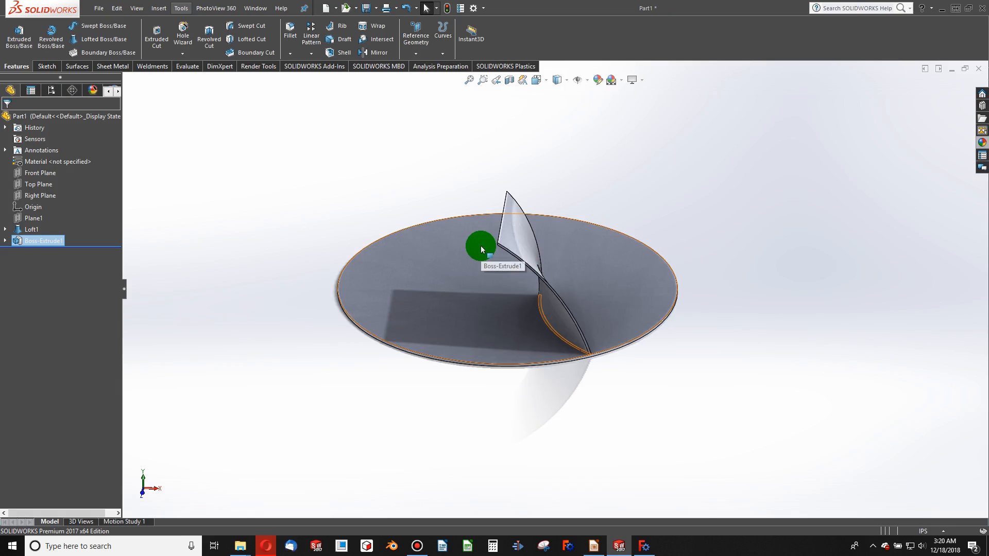
scroll(480, 245, "down", 5)
scroll(481, 246, "up", 3)
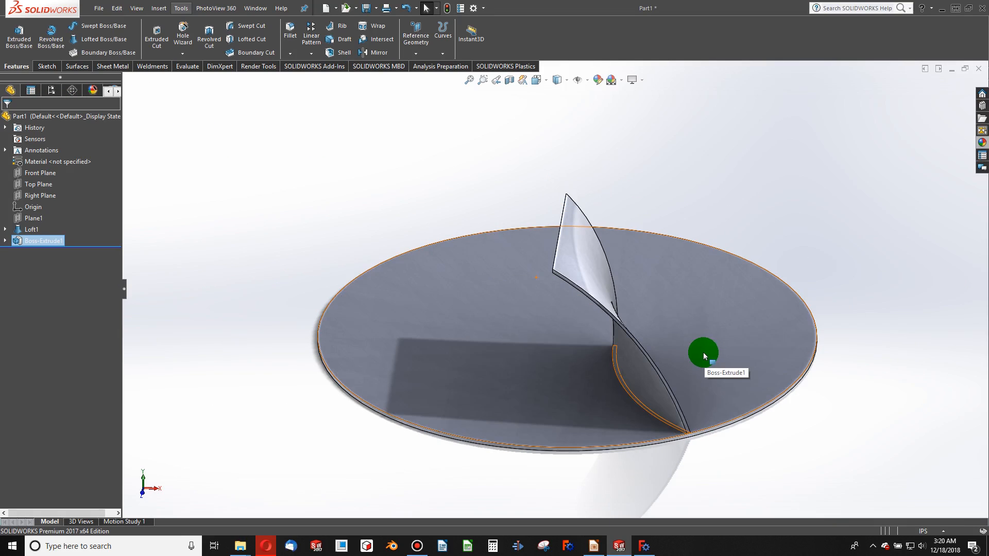
left_click(679, 469)
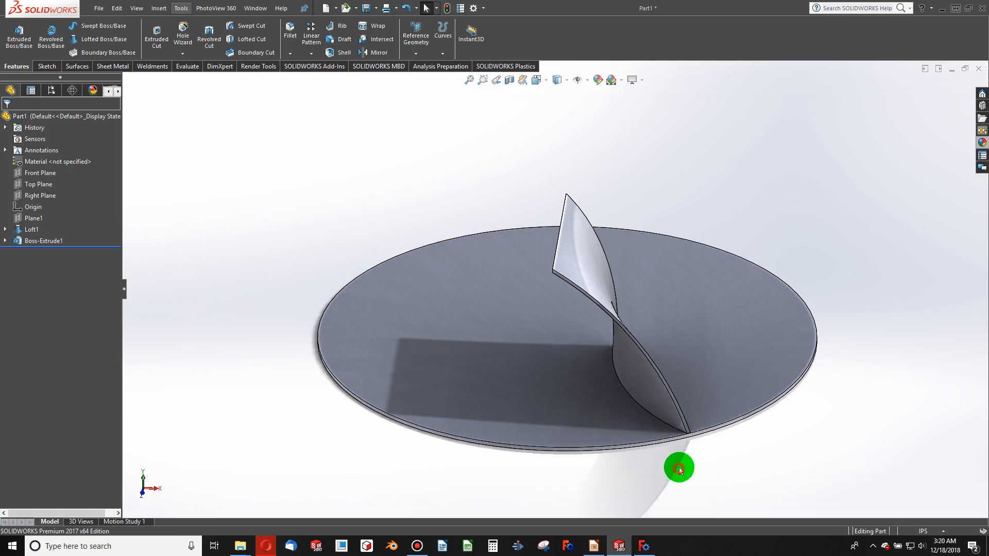
scroll(618, 338, "down", 3)
scroll(618, 338, "up", 2)
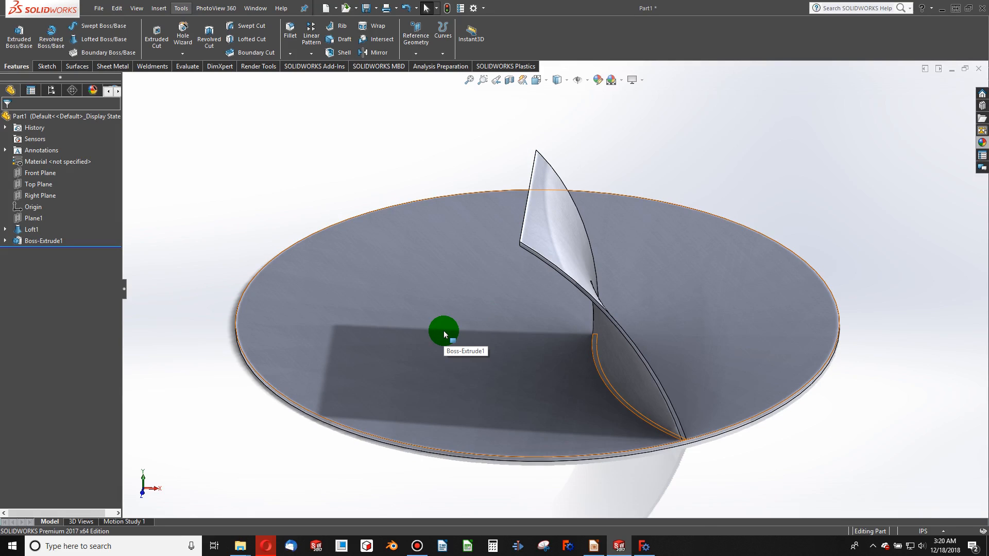
scroll(446, 332, "down", 1)
scroll(457, 334, "up", 2)
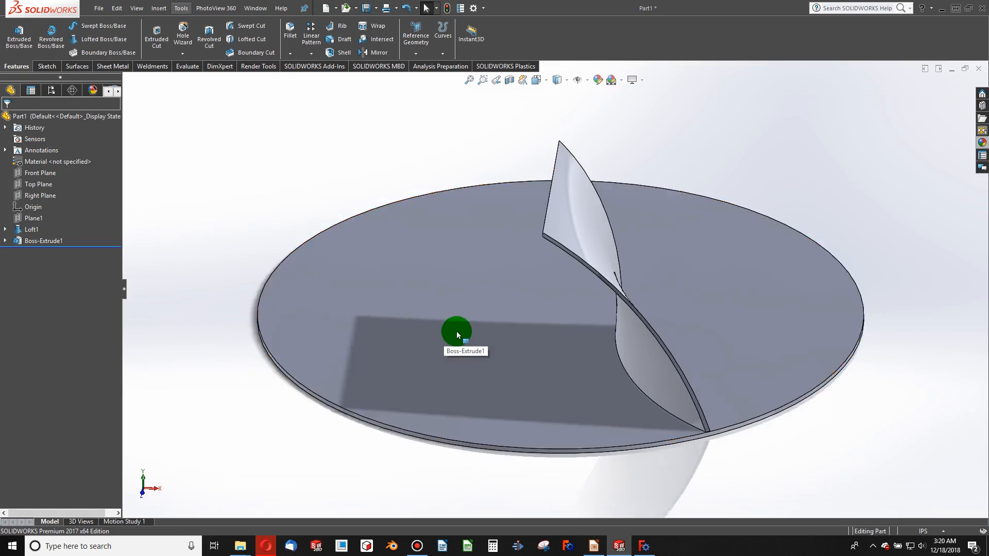
left_click(278, 196)
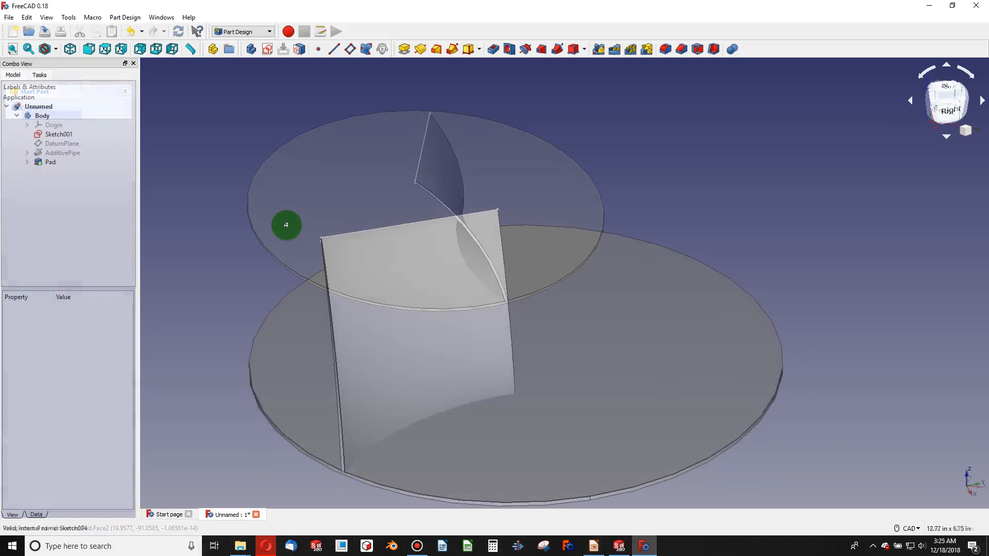
Step: Create a polar pattern of the additive pipe blade about the normal sketch axis with 14 occurrences over 360°
middle_click_drag(412, 202, 328, 235)
scroll(323, 231, "down", 1)
scroll(371, 207, "down", 4)
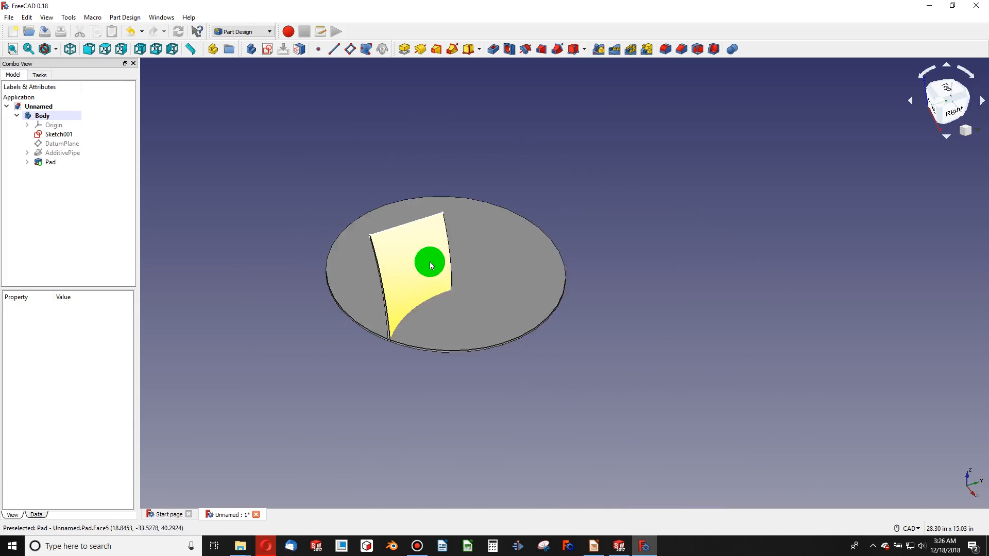
scroll(443, 260, "up", 2)
scroll(454, 258, "up", 2)
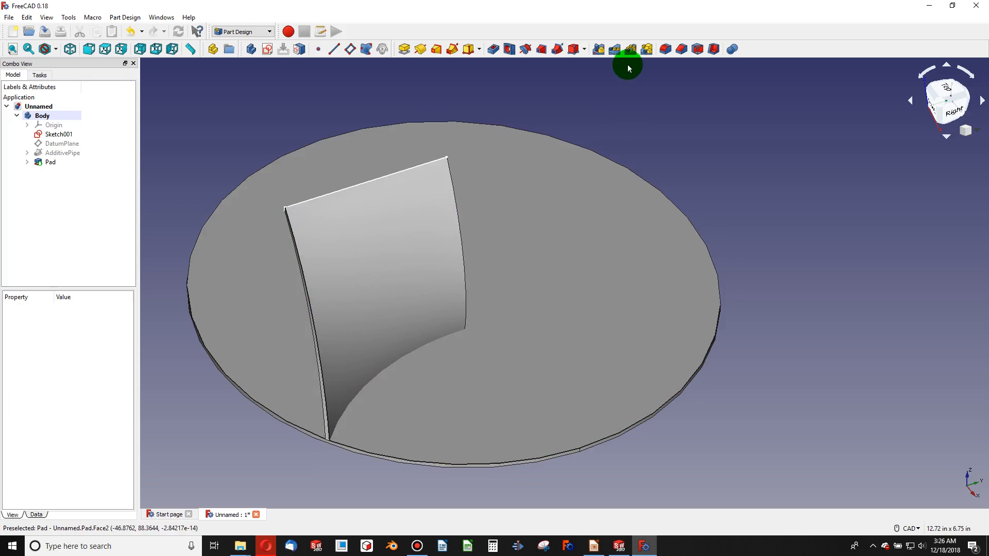
left_click(631, 48)
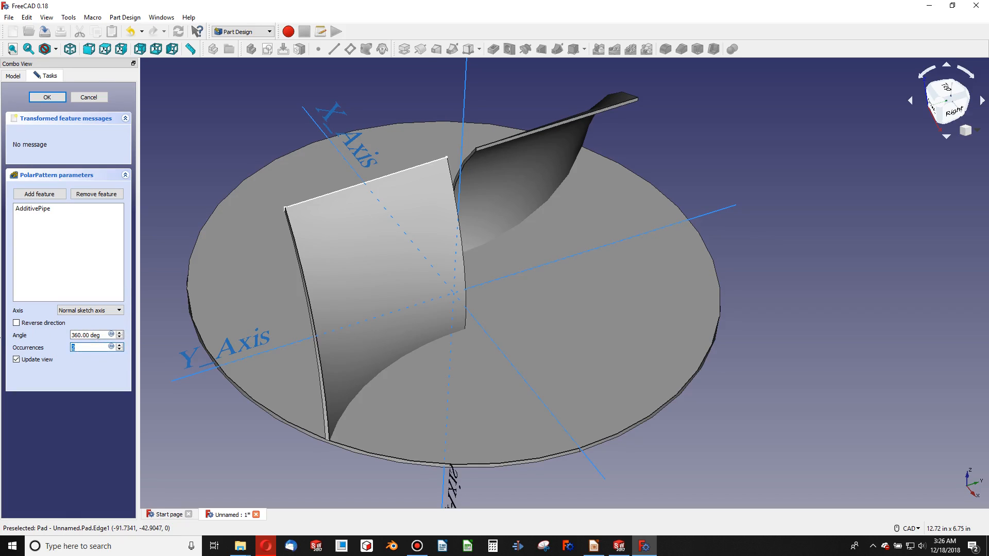
type("14")
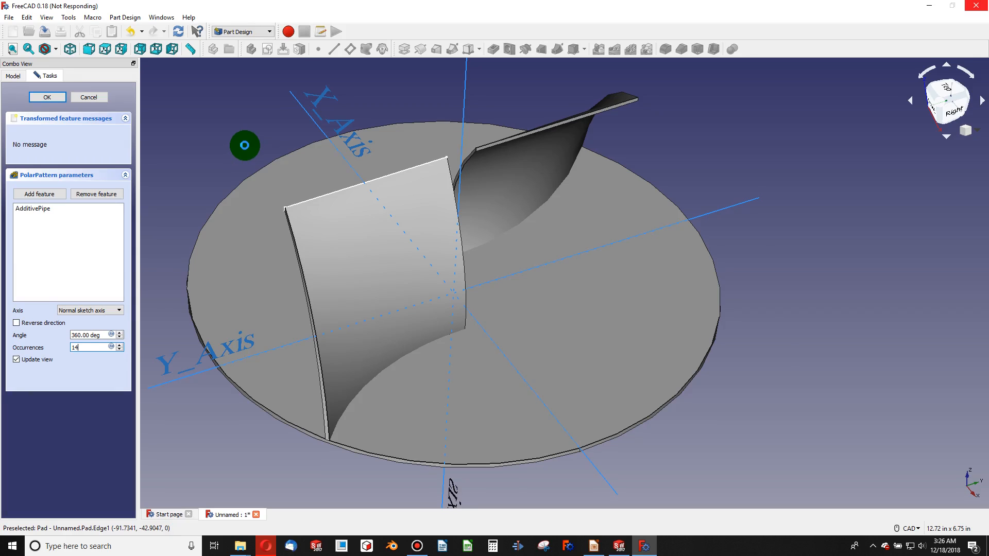
Step: Inspect the ring of patterned blades on the base disc and switch to SOLIDWORKS
scroll(356, 221, "down", 2)
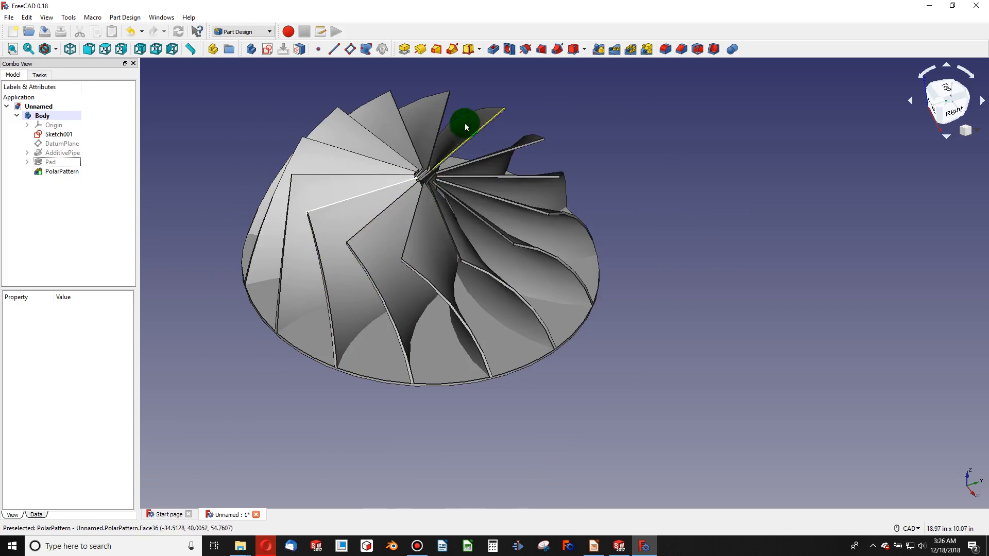
scroll(466, 126, "up", 2)
scroll(433, 193, "down", 2)
scroll(286, 209, "up", 2)
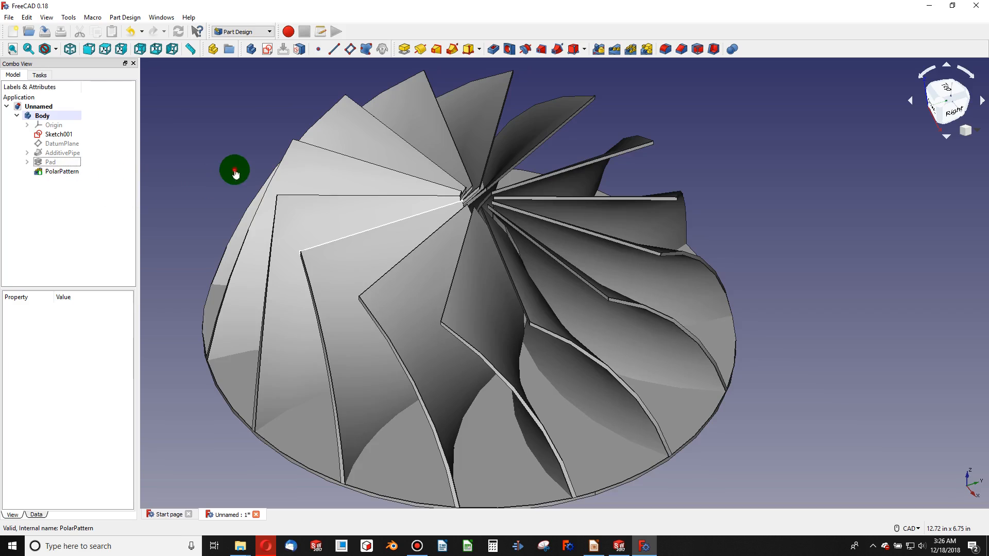
scroll(325, 446, "down", 2)
scroll(313, 324, "up", 2)
scroll(314, 324, "down", 2)
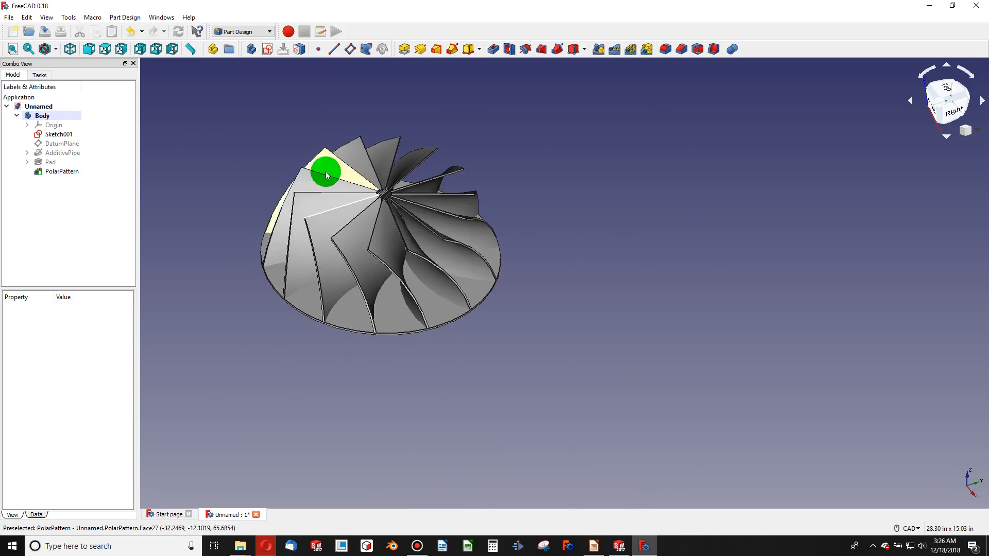
scroll(268, 215, "up", 2)
left_click(626, 548)
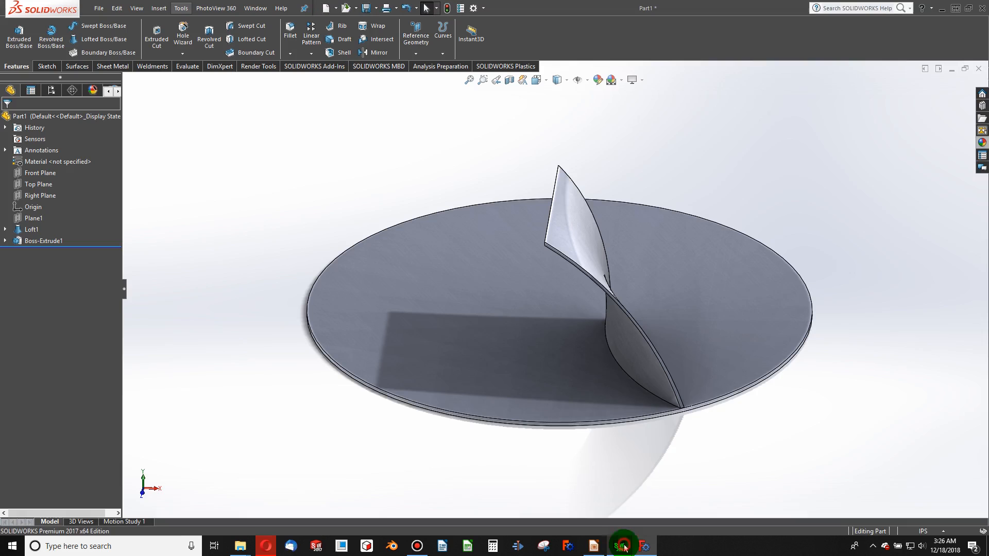
Step: Try a circular feature pattern of the lofted blade about the disc's rim face with 14 equally spaced instances over 360°, and undo it
left_click(584, 253)
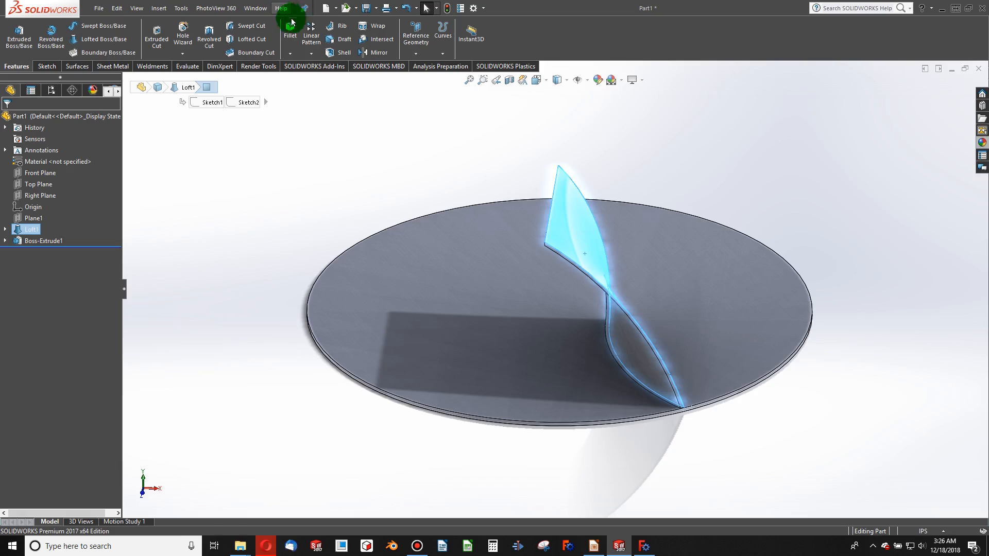
left_click(311, 53)
left_click(324, 82)
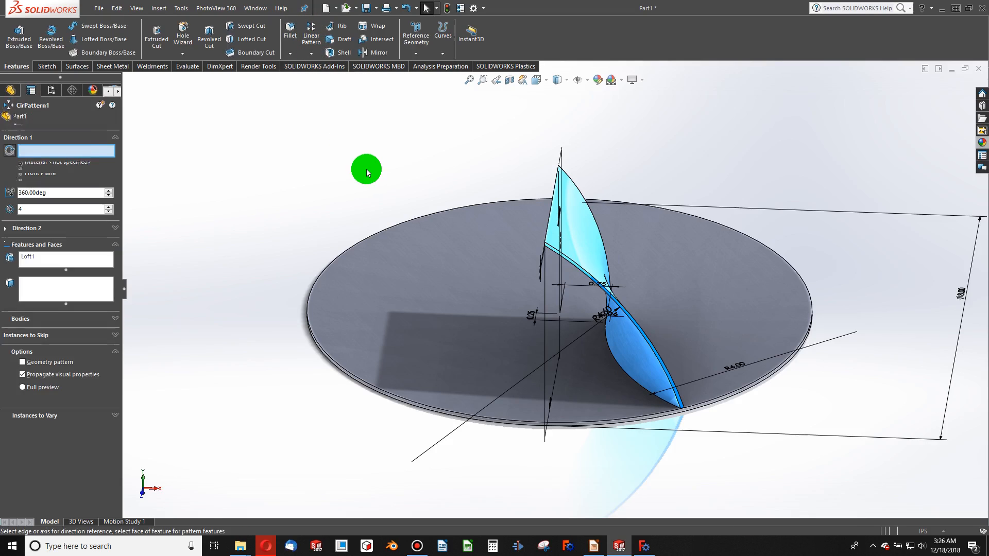
left_click(44, 177)
scroll(372, 391, "down", 10)
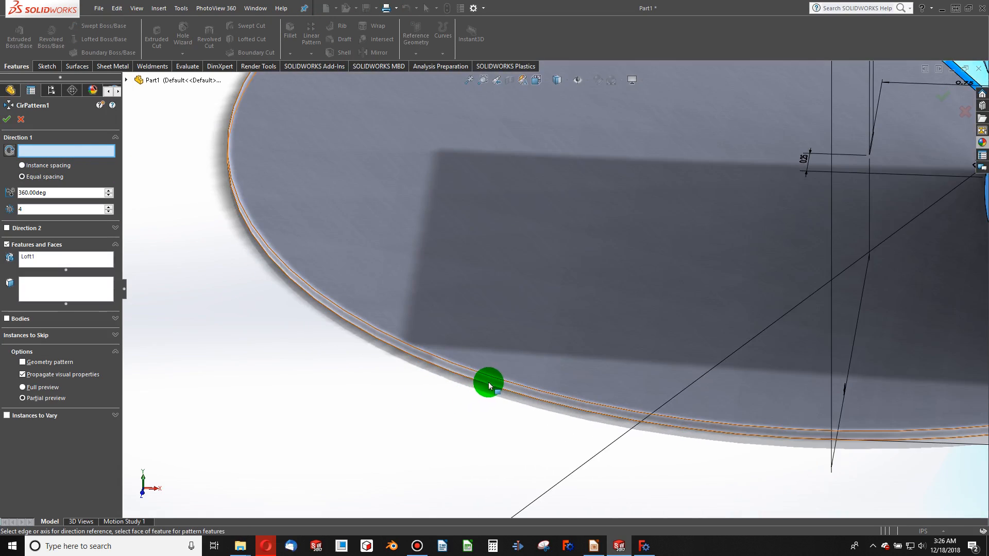
left_click(489, 385)
scroll(486, 382, "up", 8)
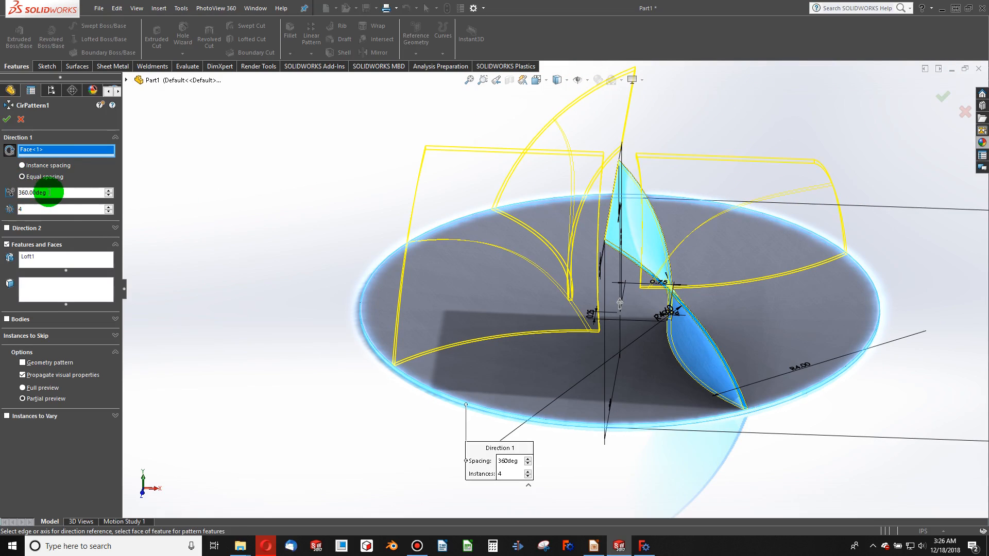
type("14")
key("Return")
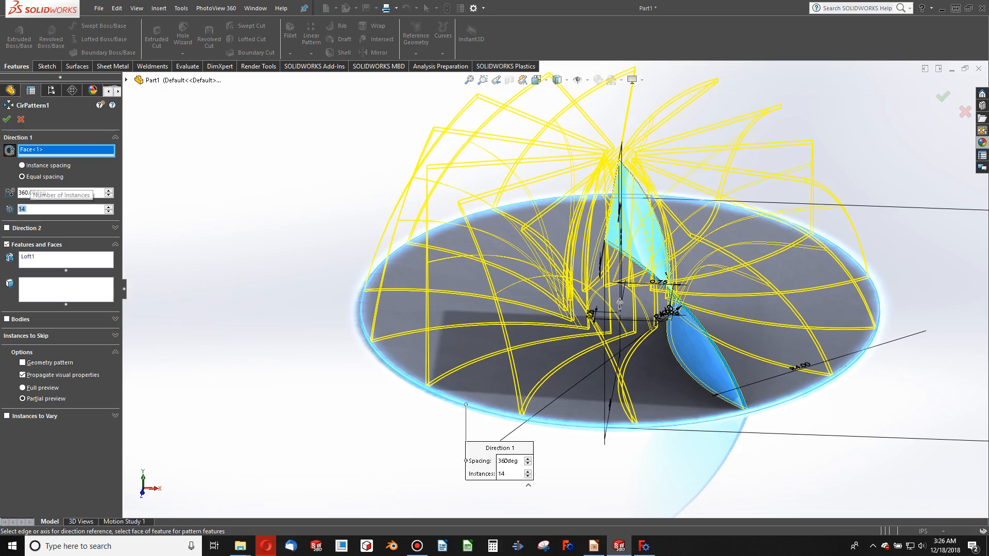
left_click(6, 120)
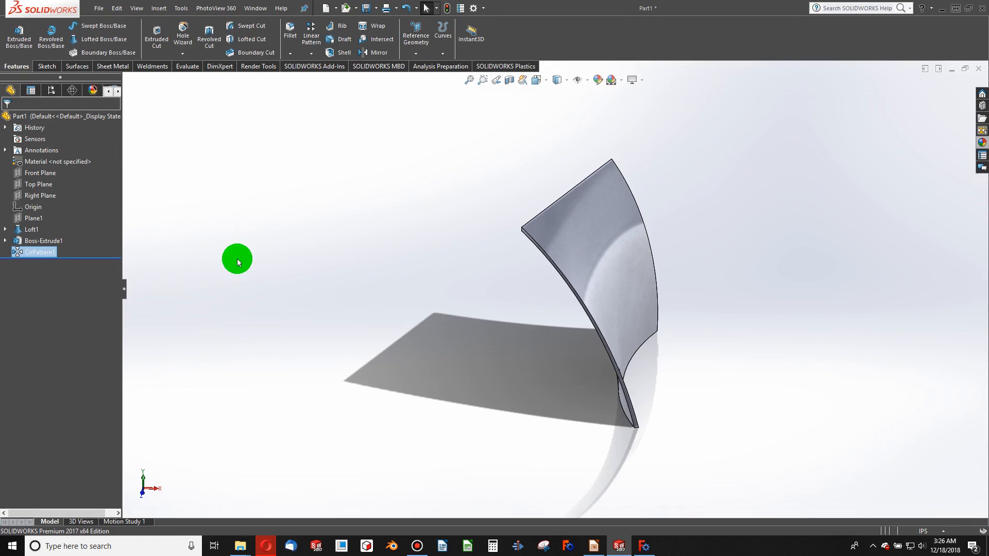
middle_click_drag(384, 284, 617, 286)
key("ctrl+z")
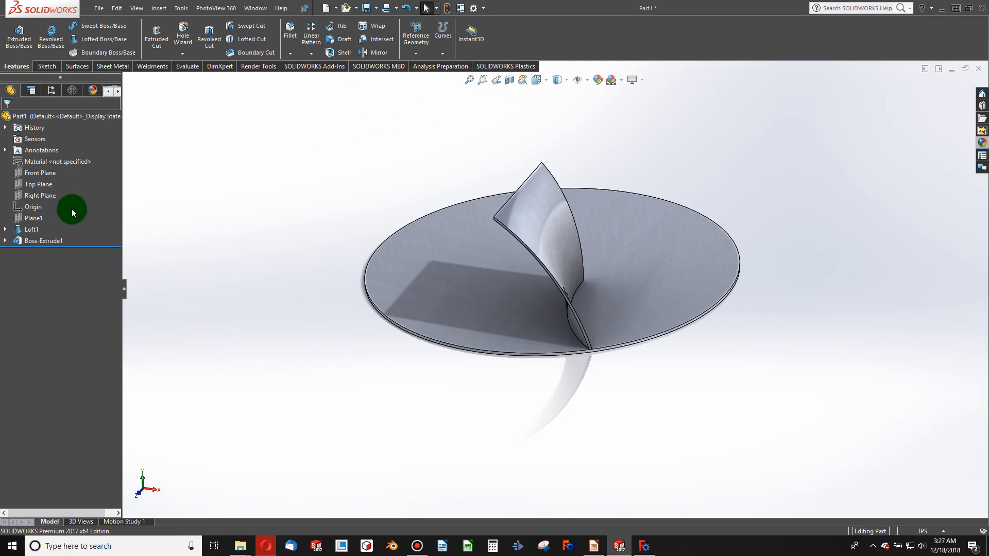
Step: Circular-pattern the combined disc-and-blade body about the disc's rim face with 14 equally spaced instances over 360°
left_click(311, 53)
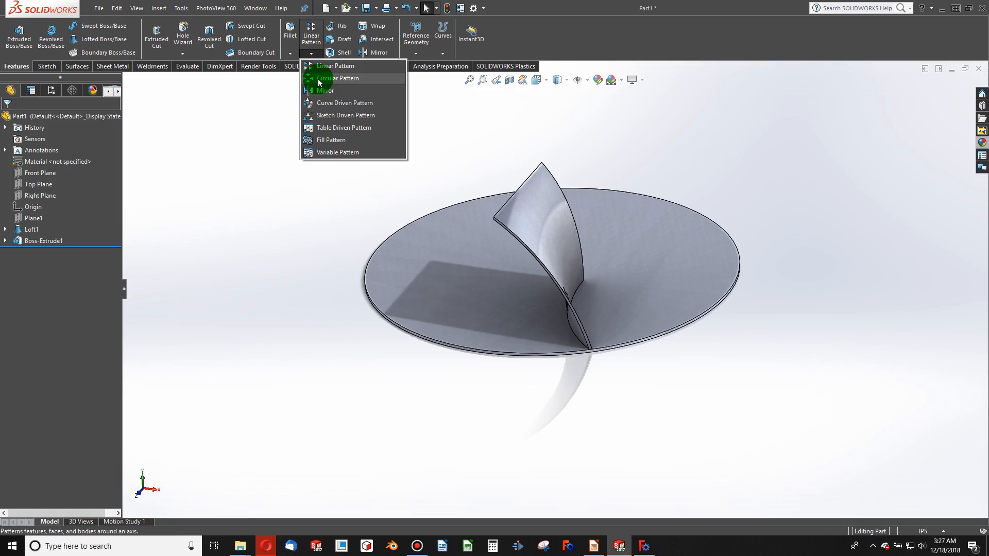
left_click(319, 81)
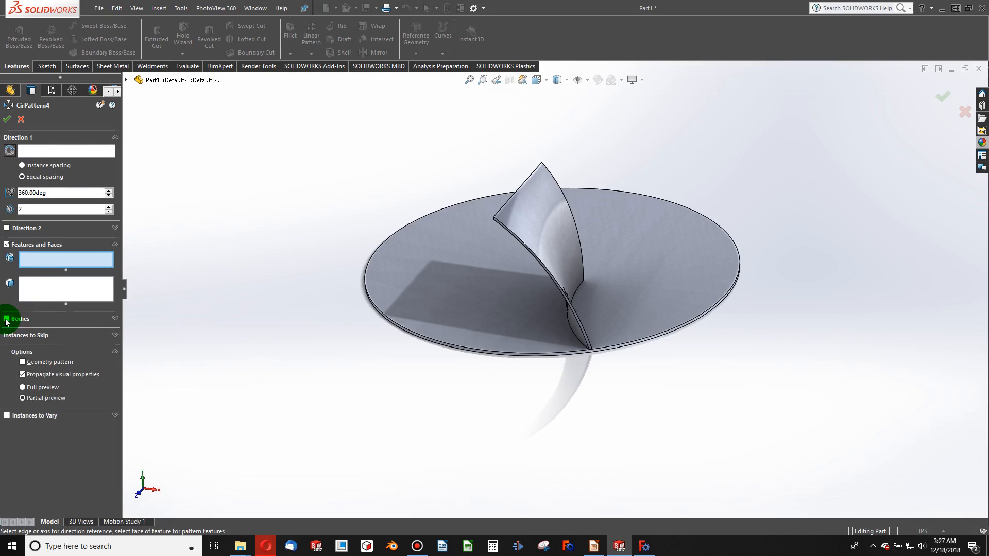
left_click(6, 319)
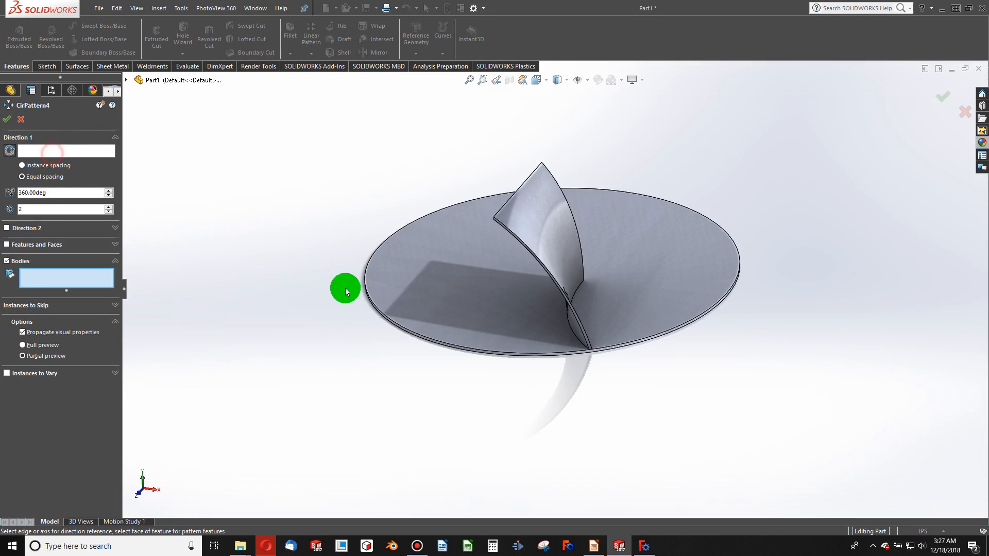
left_click(503, 289)
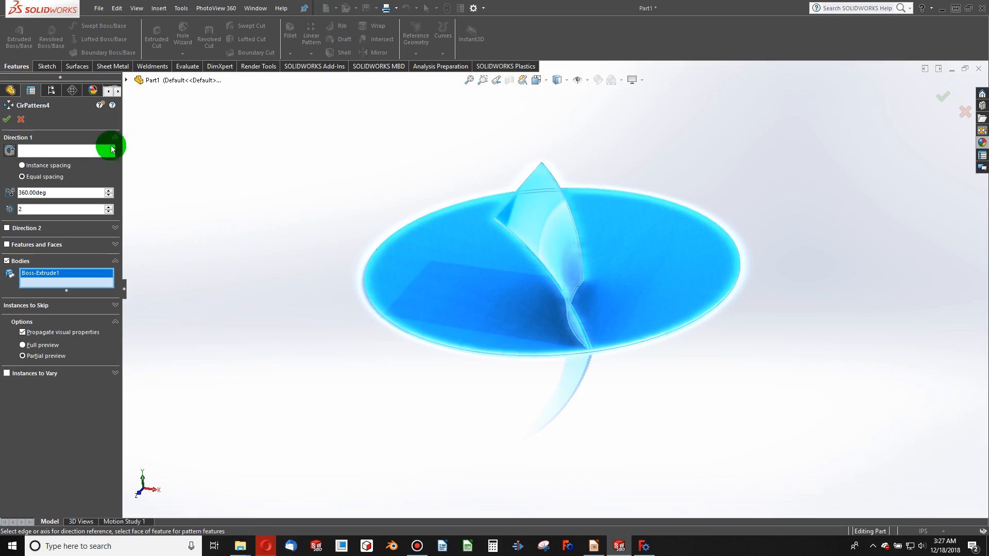
left_click(61, 151)
scroll(551, 366, "down", 8)
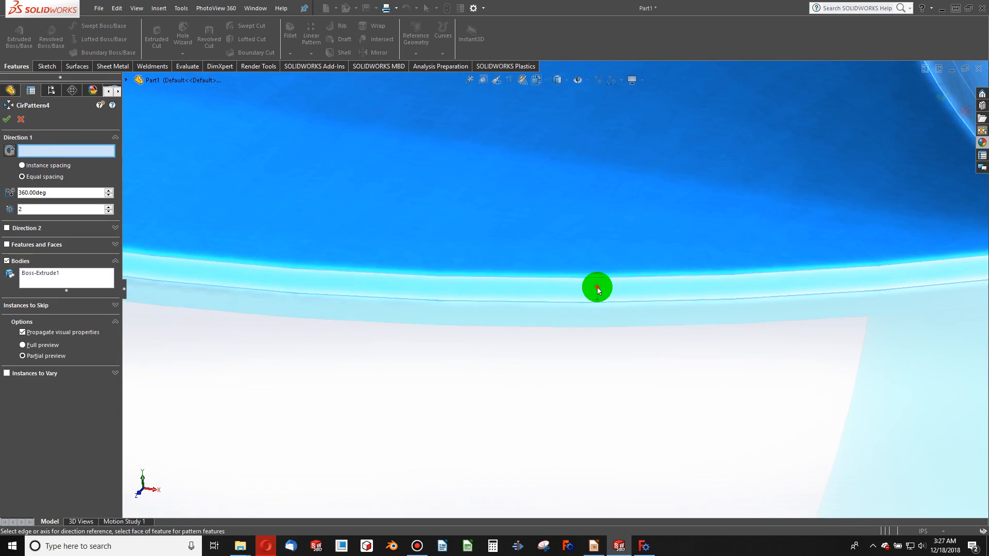
left_click(595, 288)
scroll(612, 341, "up", 8)
scroll(587, 206, "down", 3)
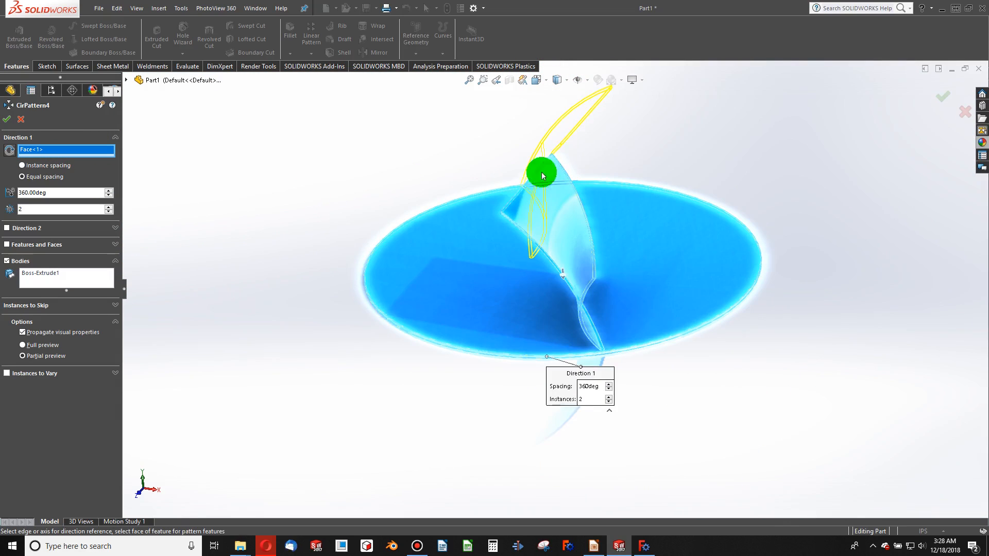
scroll(557, 160, "down", 3)
scroll(574, 149, "up", 5)
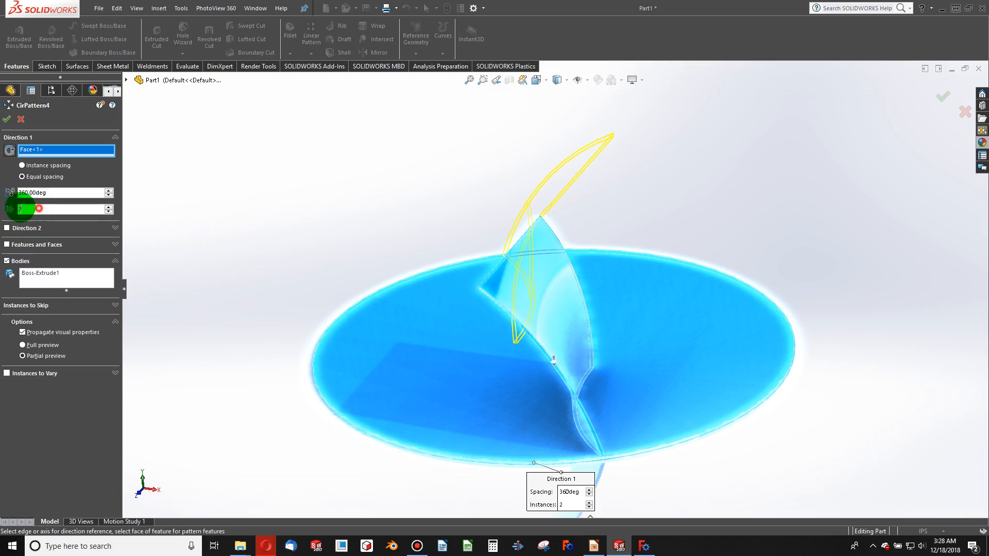
left_click(8, 120)
scroll(598, 314, "down", 1)
scroll(585, 268, "up", 1)
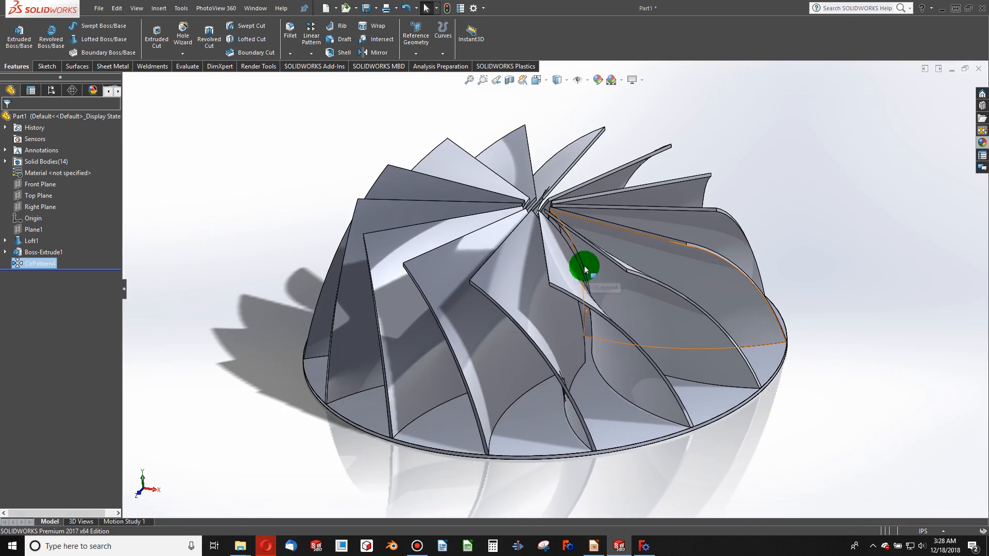
middle_click_drag(585, 268, 591, 300)
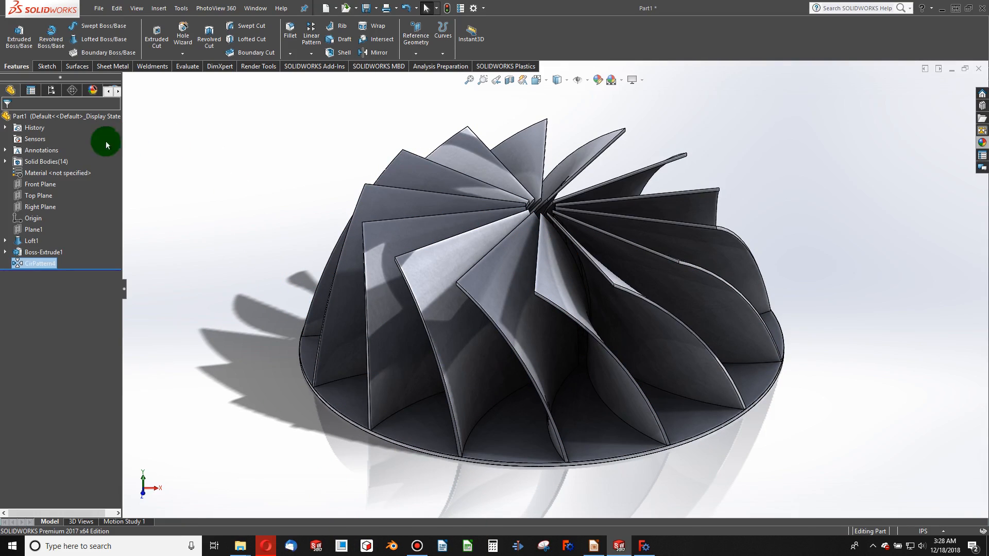
Step: On the Front Plane, sketch a three-point arc across the left blades from about (-1, 2.87) in to about (-3.94, 1.19) in
left_click(42, 184)
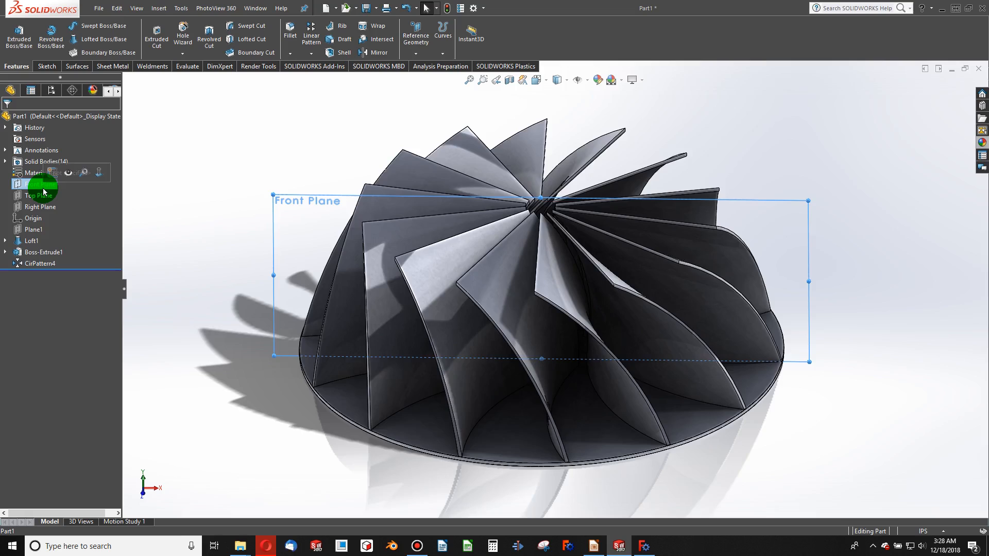
key("ctrl+8")
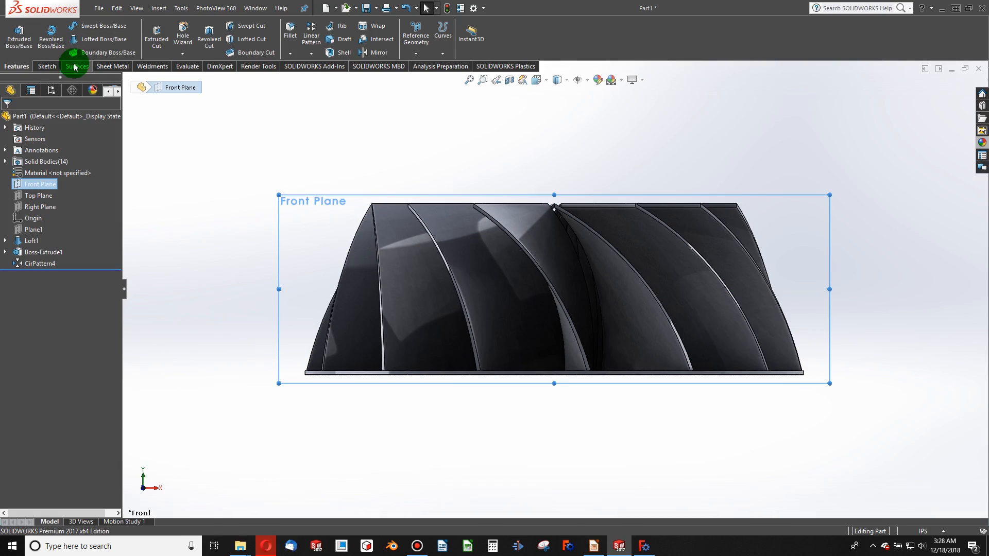
left_click(46, 66)
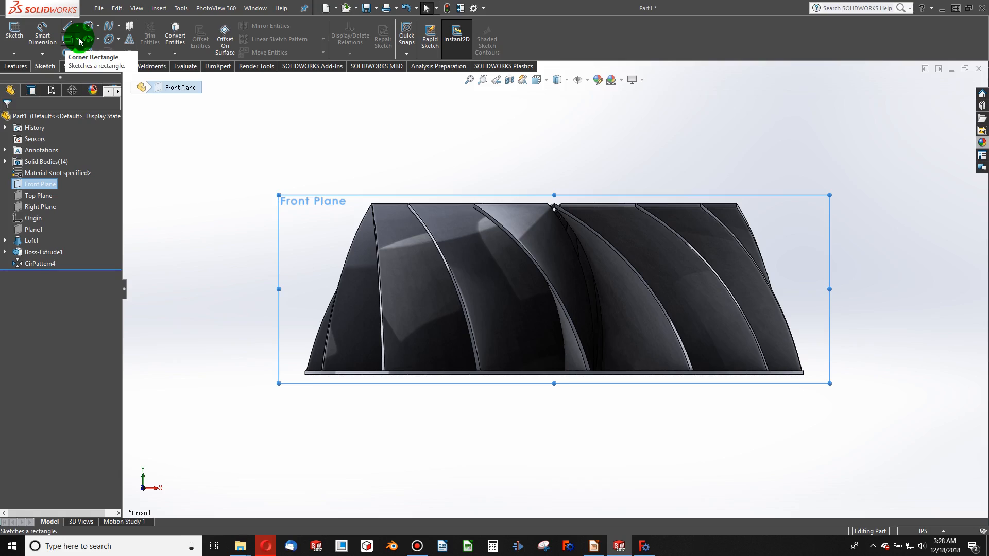
left_click(88, 39)
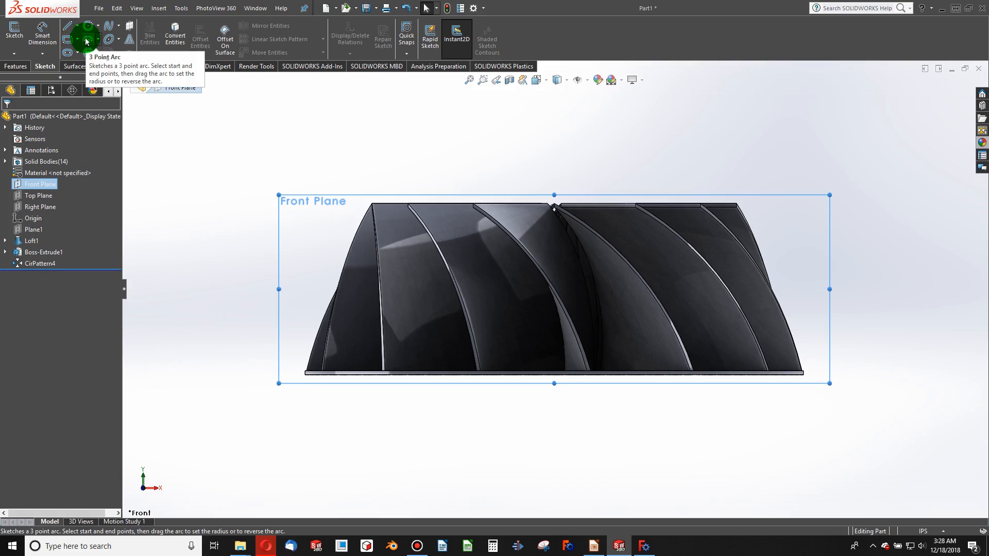
left_click(492, 197)
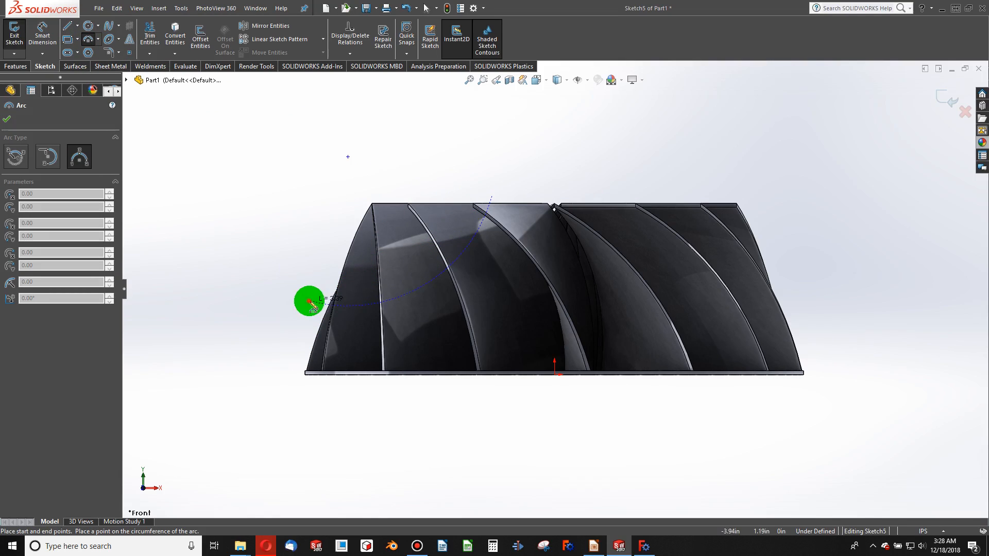
left_click(308, 300)
left_click(417, 271)
key("Escape")
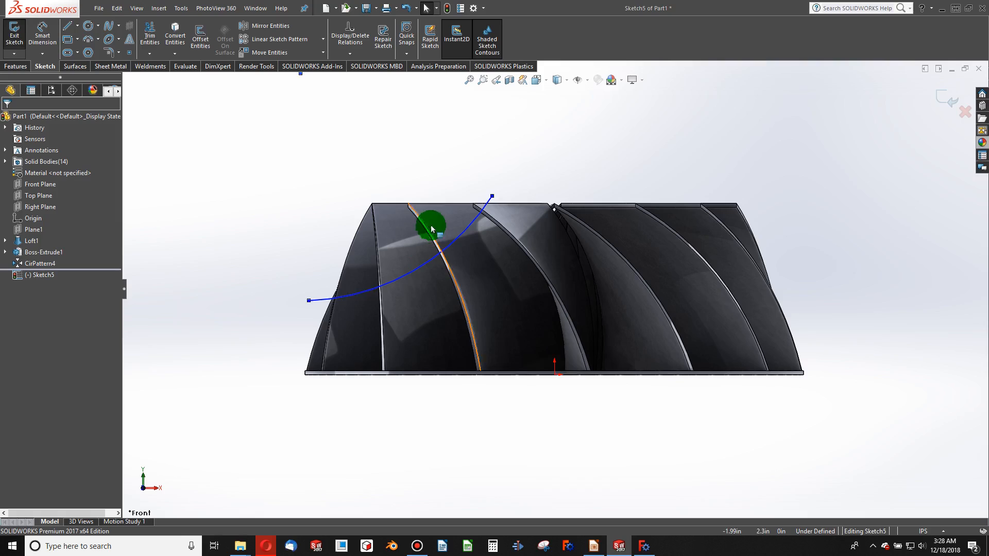
Step: Dimension the arc's upper endpoint at a vertical distance of 2.75 in from the origin
left_click(43, 31)
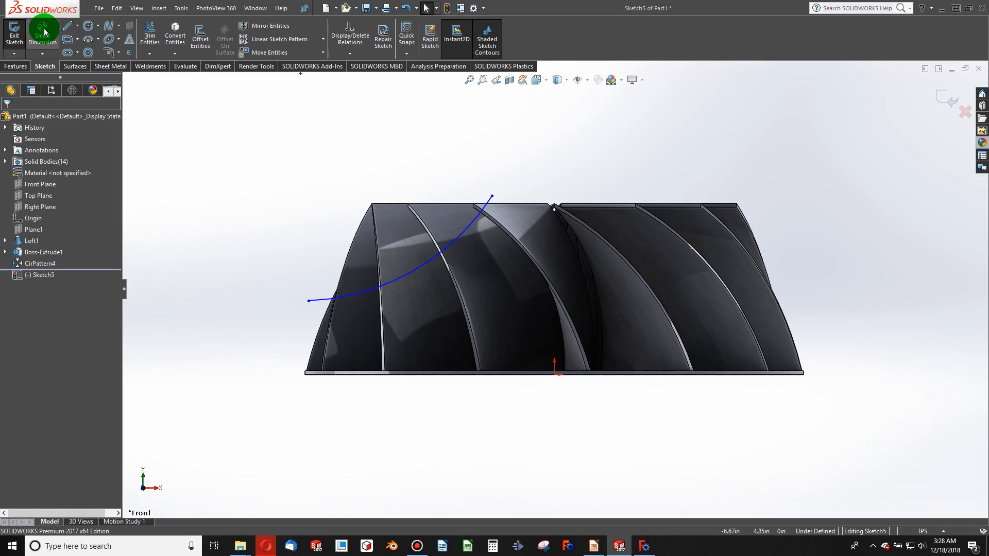
left_click(492, 197)
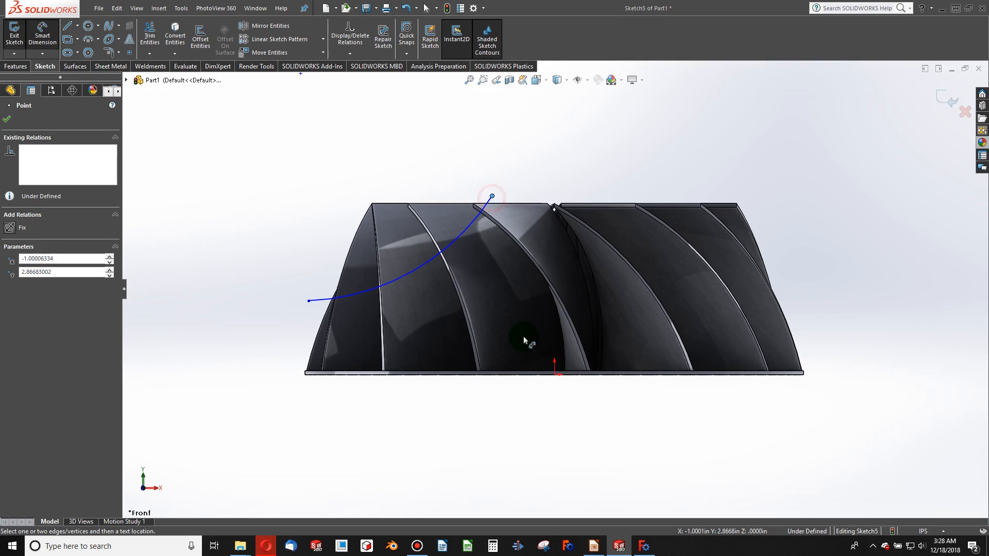
left_click(555, 375)
left_click(865, 294)
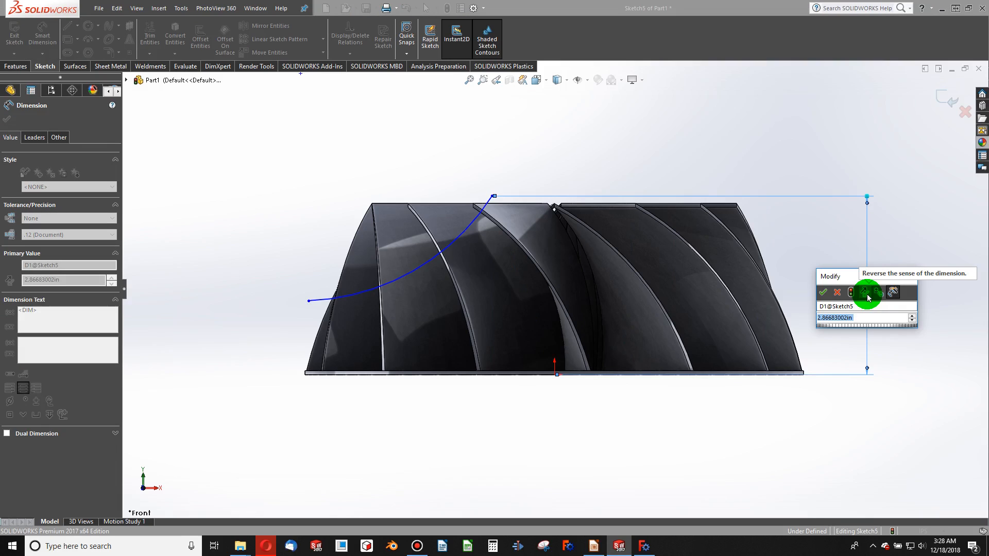
type("2.75")
left_click(867, 295)
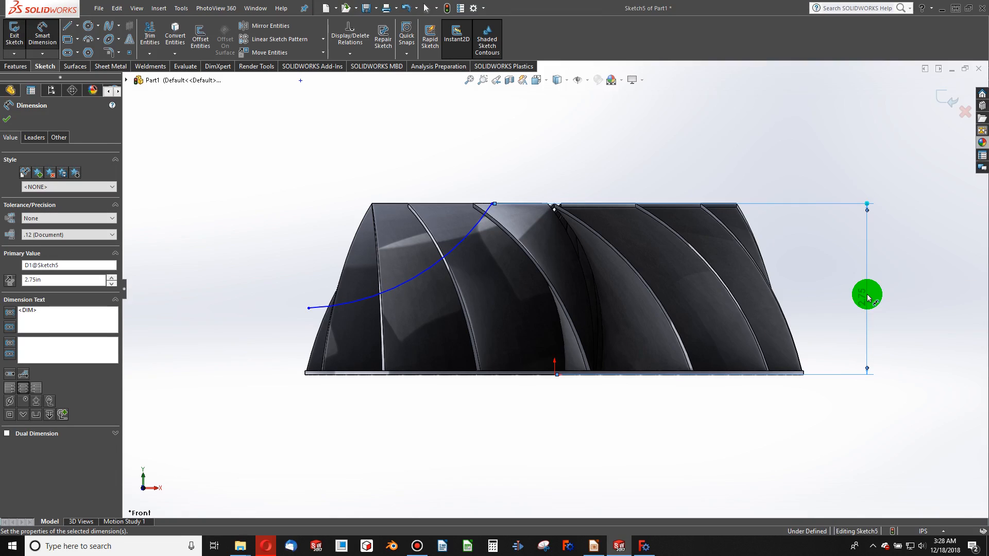
left_click(717, 272)
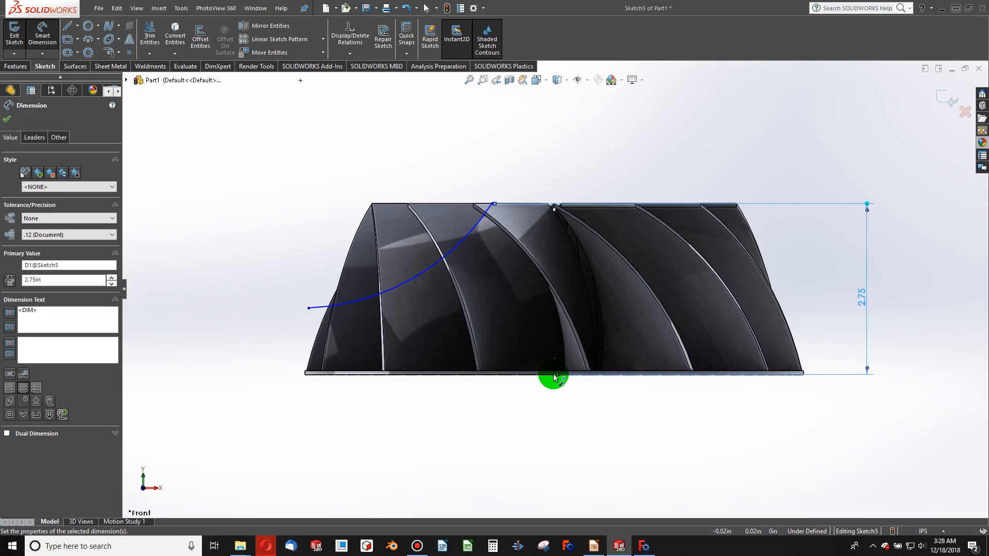
Step: Dimension the arc's lower endpoint at a horizontal distance of 4 in from the origin
left_click(290, 289)
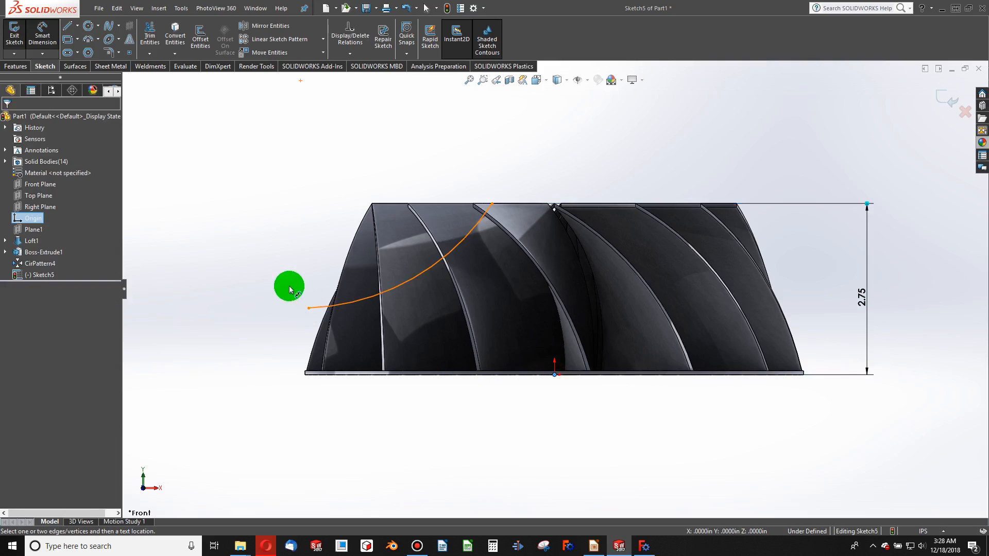
left_click(308, 309)
left_click(365, 410)
left_click(379, 400)
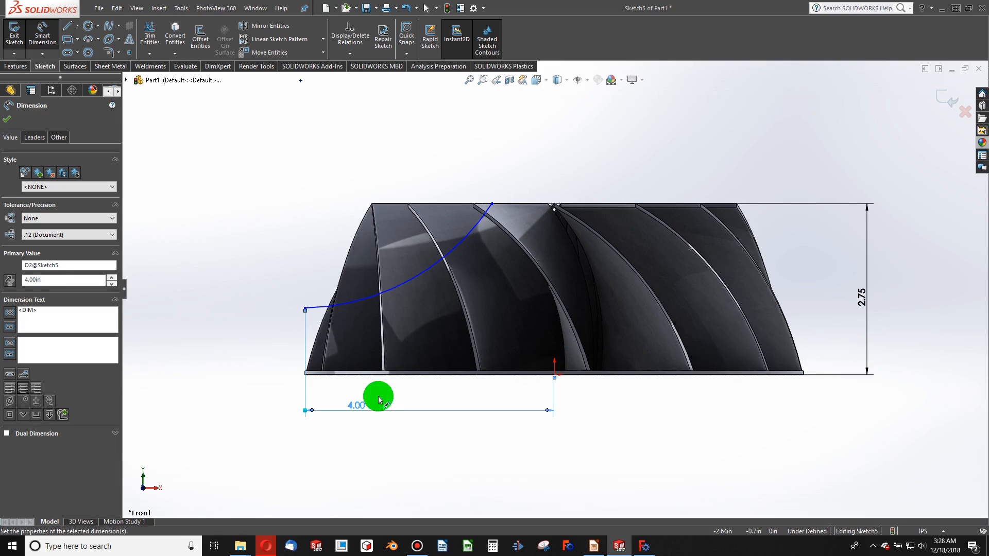
Step: Dimension the arc's lower endpoint at a vertical distance of 1 in from the origin
left_click(305, 309)
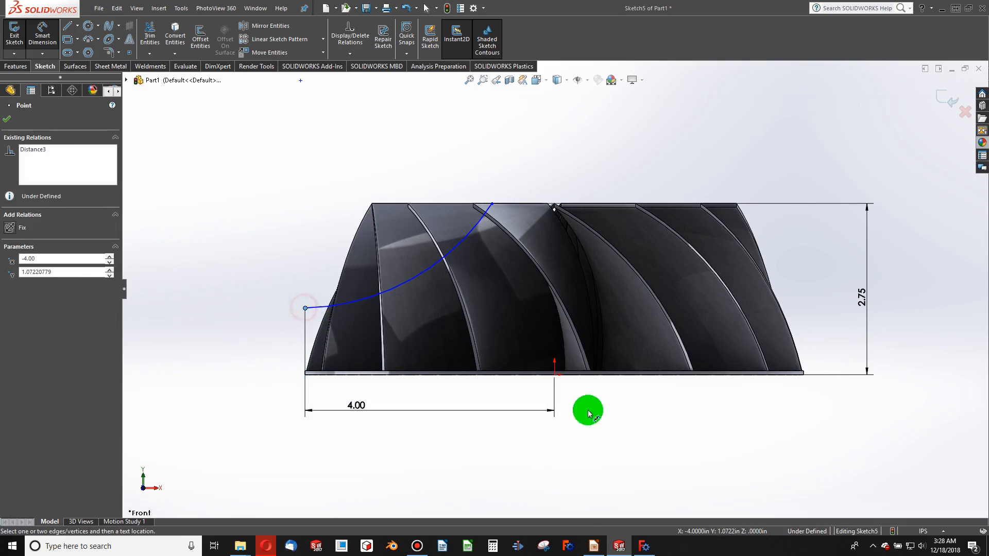
left_click(552, 376)
left_click(258, 332)
type("1")
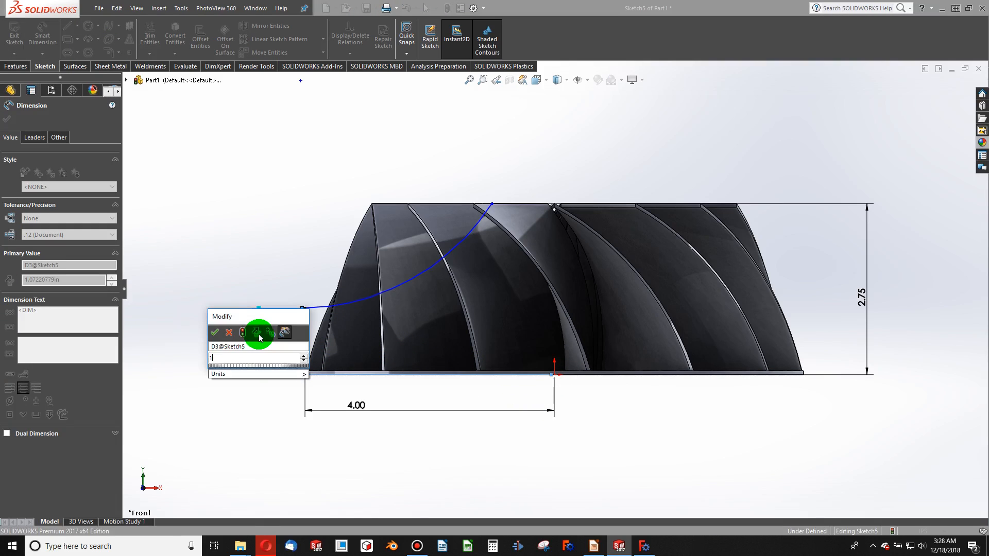
left_click(286, 340)
Step: Dimension the arc's upper endpoint at a horizontal distance of 2 in from the origin
left_click(490, 205)
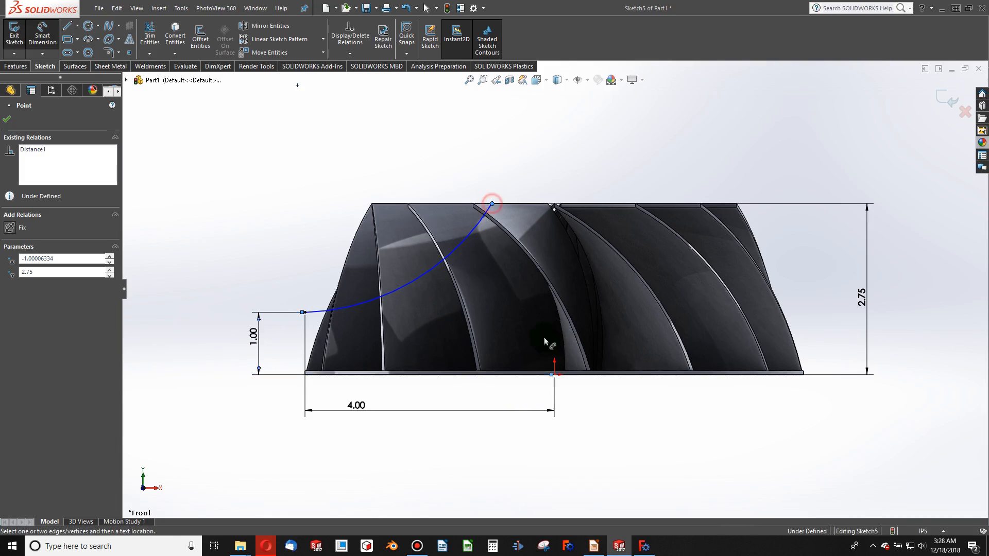
left_click(552, 375)
left_click(520, 170)
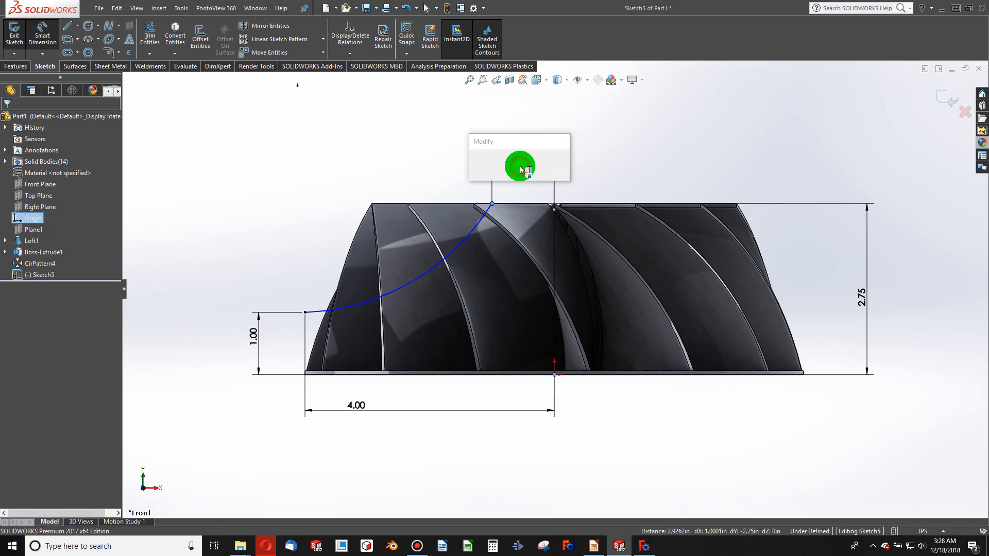
type("2")
key("Return")
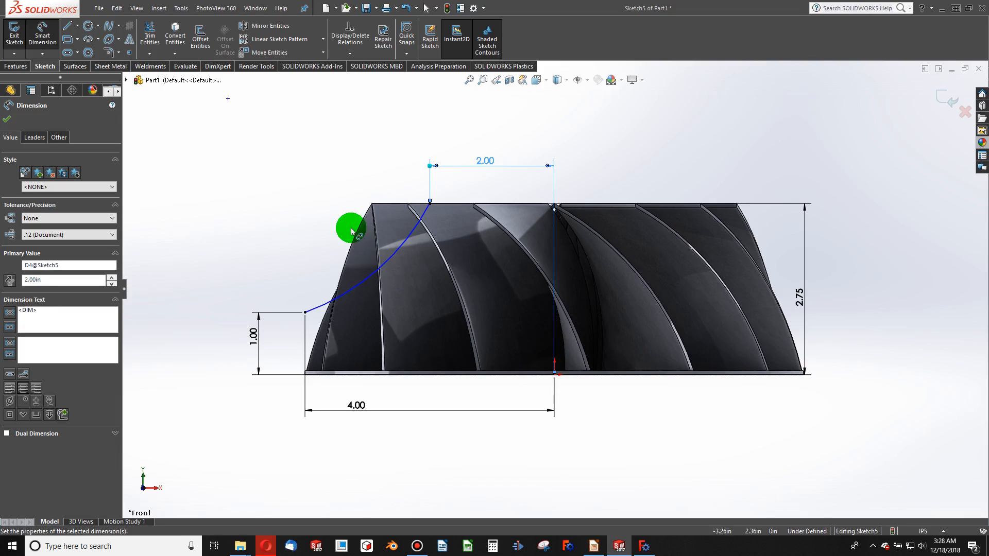
Step: Set the arc's radius to 2.5 in with a radial dimension
left_click(379, 271)
left_click(294, 216)
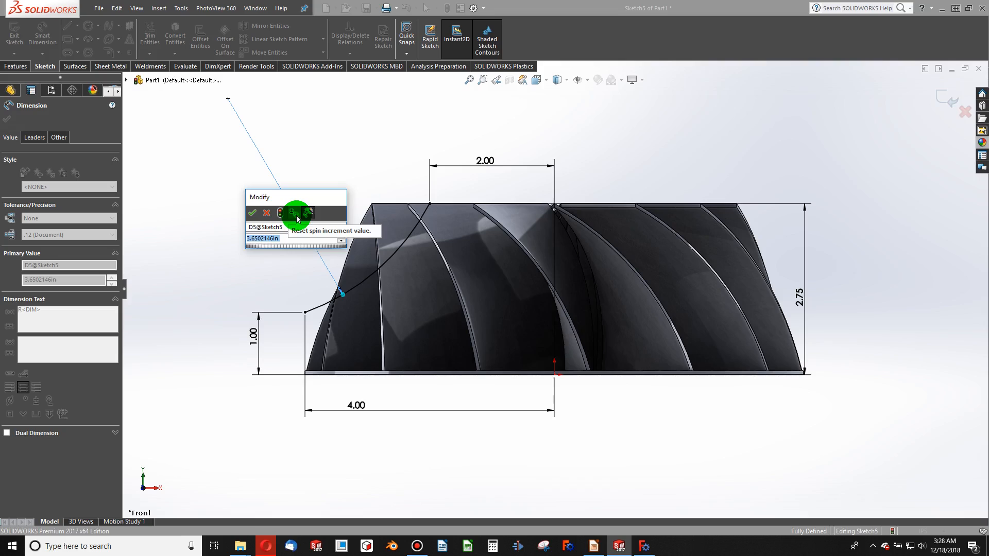
type("2.5")
key("Return")
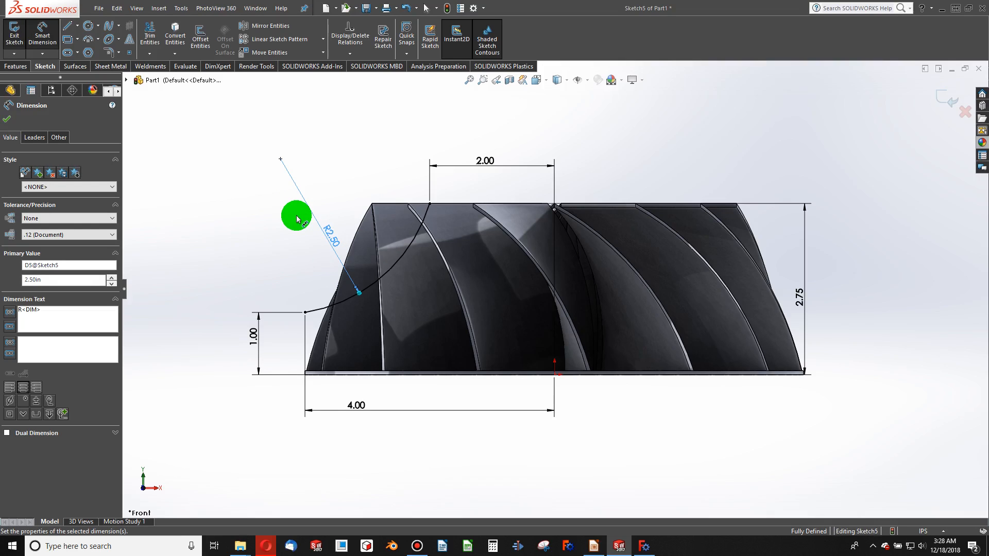
Step: Close the arc profile outside the blades with vertical and horizontal lines, starting about 0.5 in straight up from its upper endpoint and ending at its lower endpoint
left_click(70, 28)
left_click(423, 198)
left_click(429, 204)
left_click(430, 172)
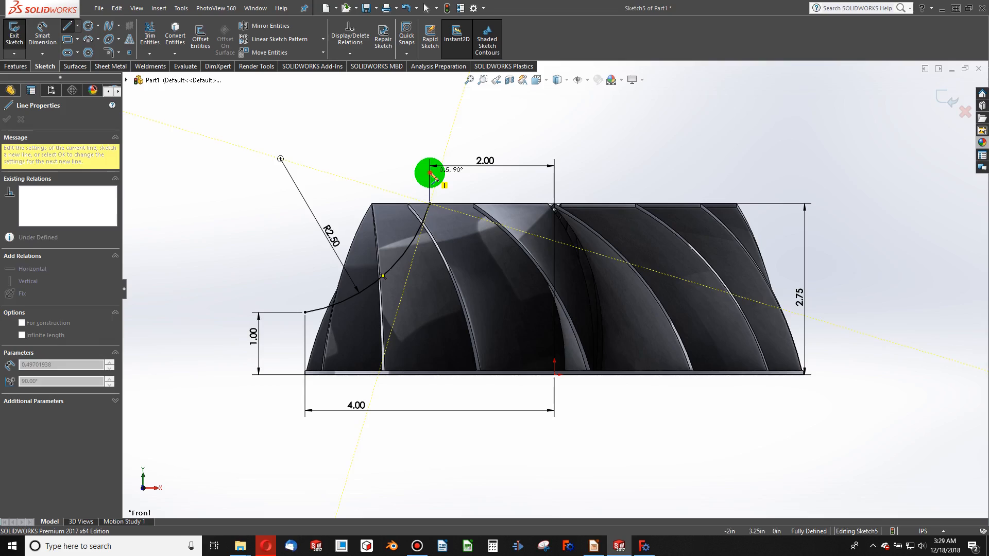
left_click(256, 172)
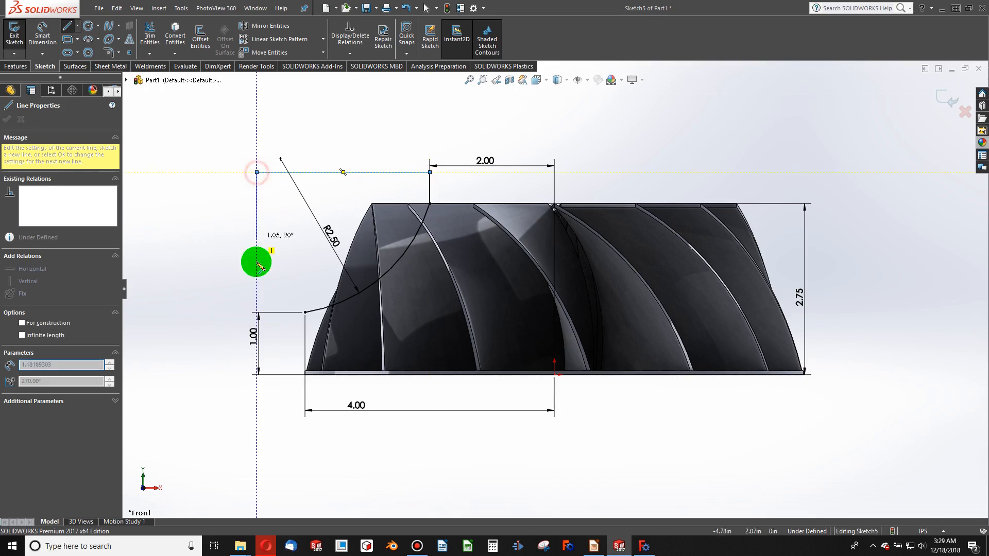
left_click(305, 311)
key("Escape")
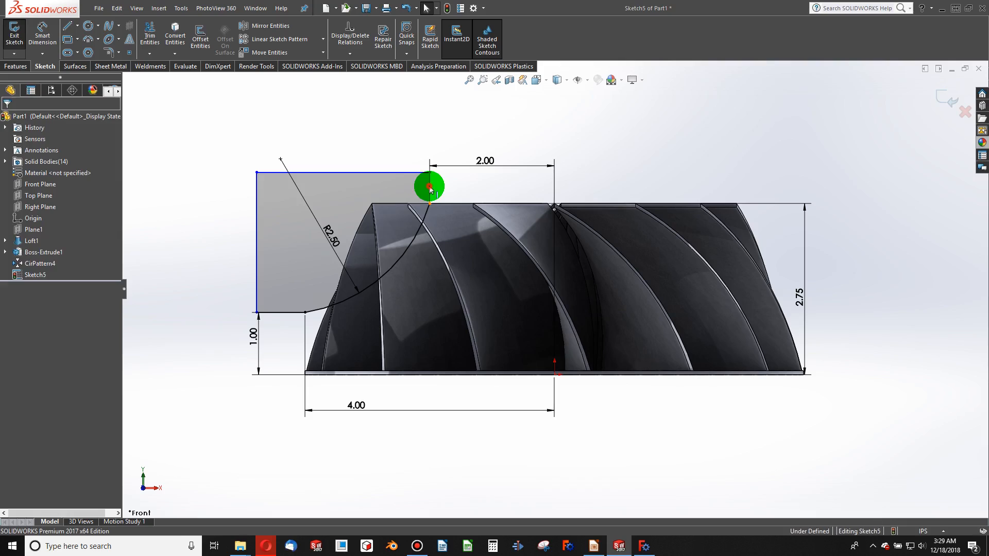
Step: Make the short vertical line above the arc and the horizontal line at its lower endpoint equal in length
left_click(430, 188)
left_click(281, 312, "ctrl")
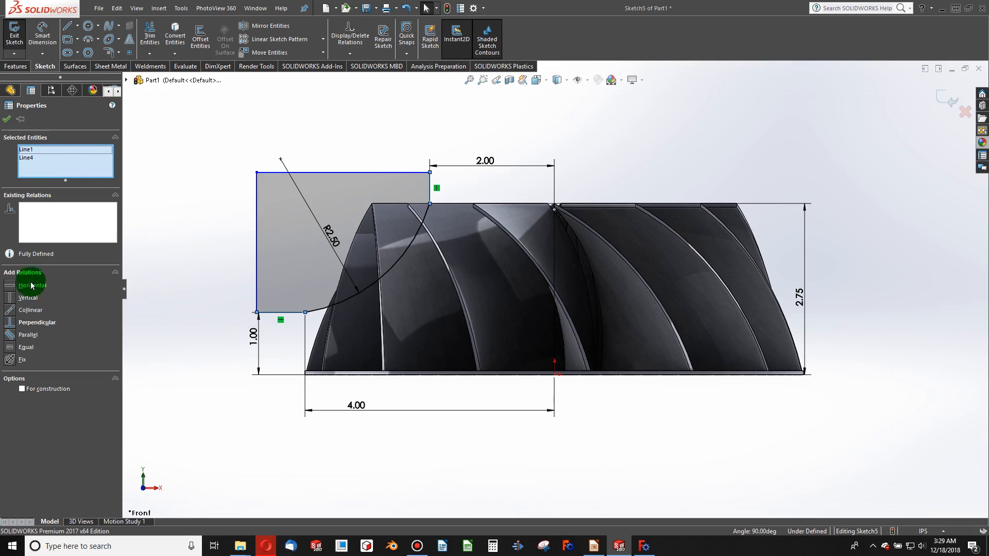
left_click(23, 347)
left_click(191, 143)
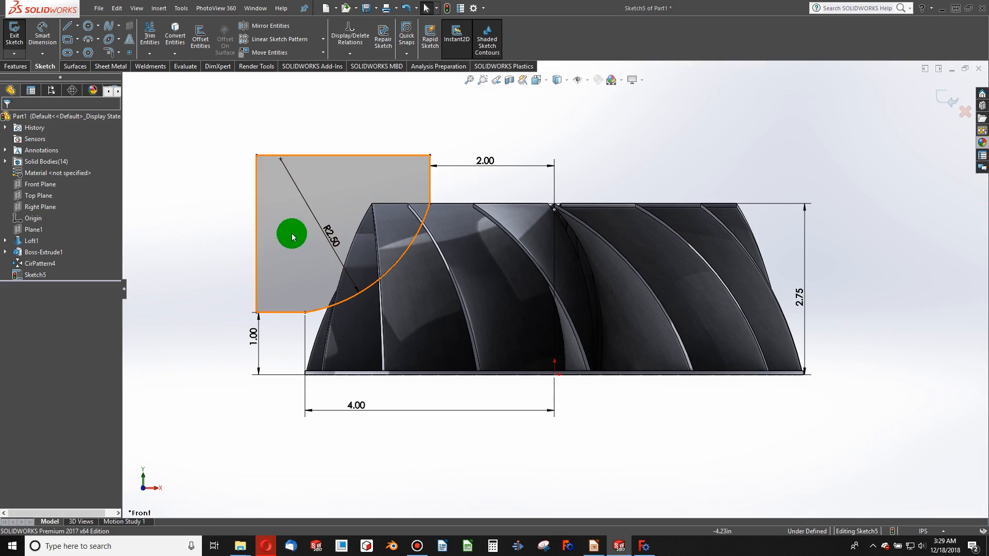
Step: Dimension the short vertical line above the arc's upper endpoint to 0.5 in
left_click(42, 45)
left_click(420, 203)
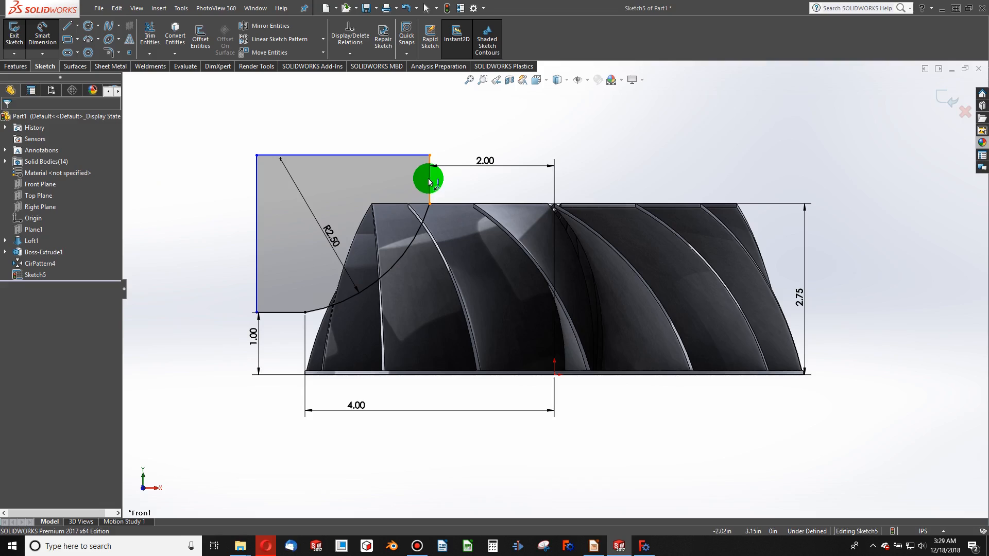
left_click(429, 181)
left_click(456, 183)
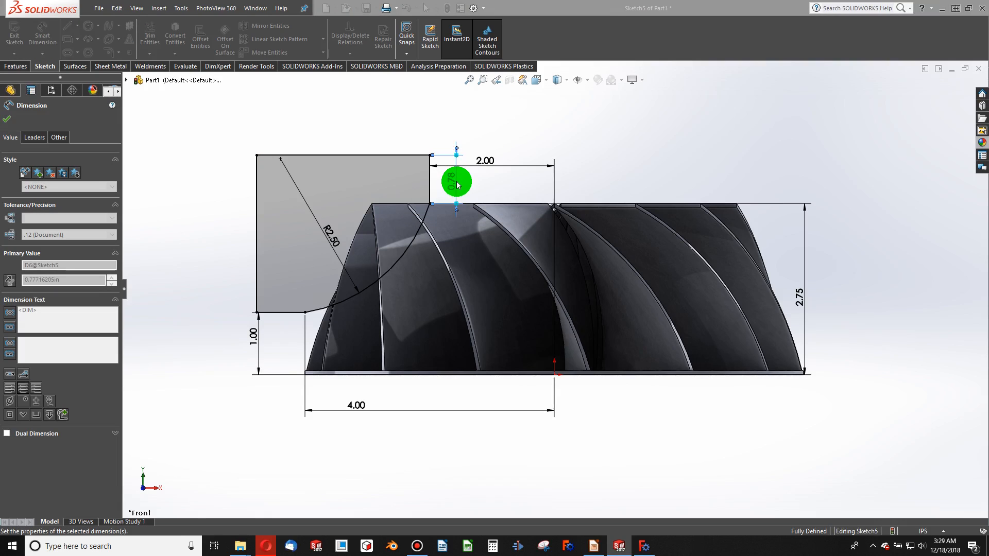
type(".5")
key("Return")
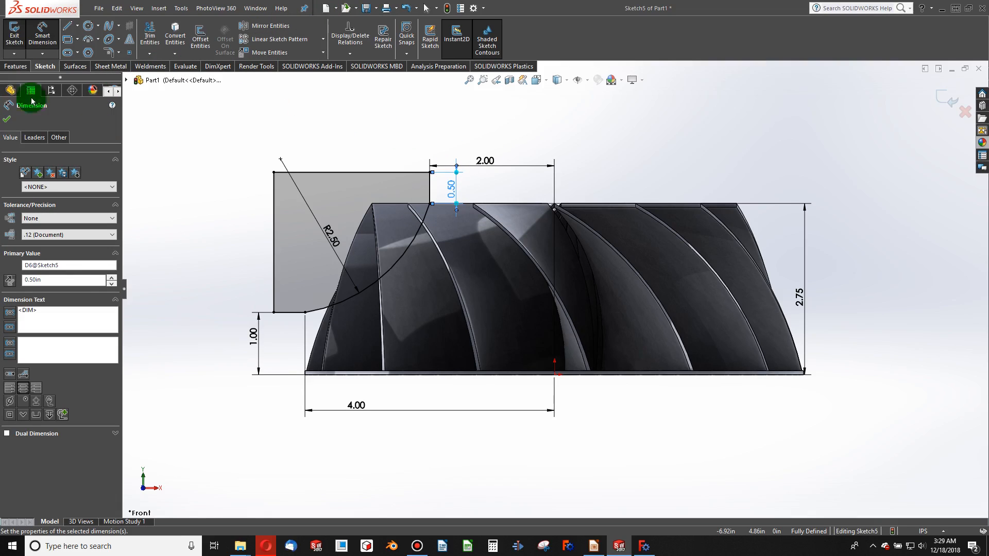
Step: Draw a vertical centerline 2.75 in long upward from the origin
left_click(69, 27)
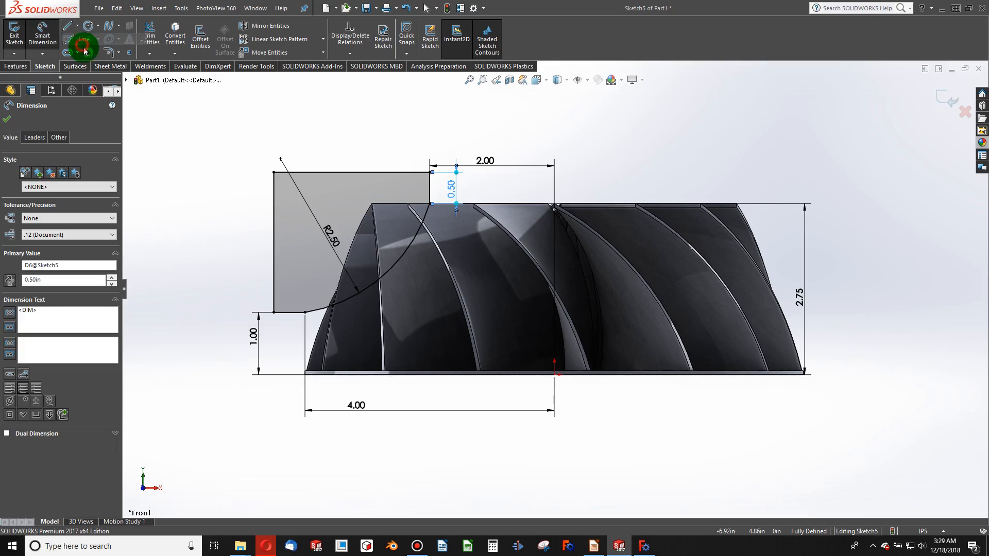
left_click(77, 26)
left_click(85, 47)
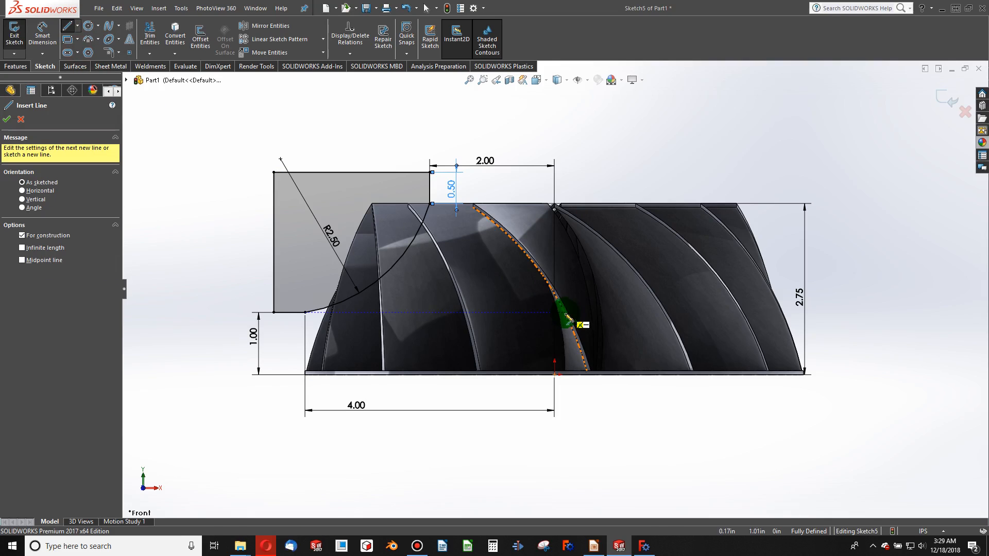
left_click(554, 375)
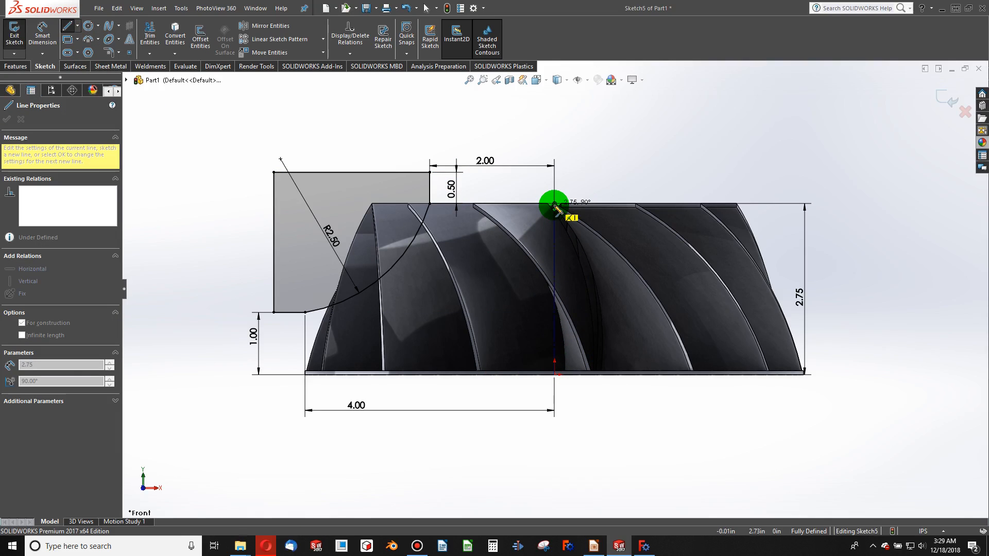
left_click(554, 206)
key("Escape")
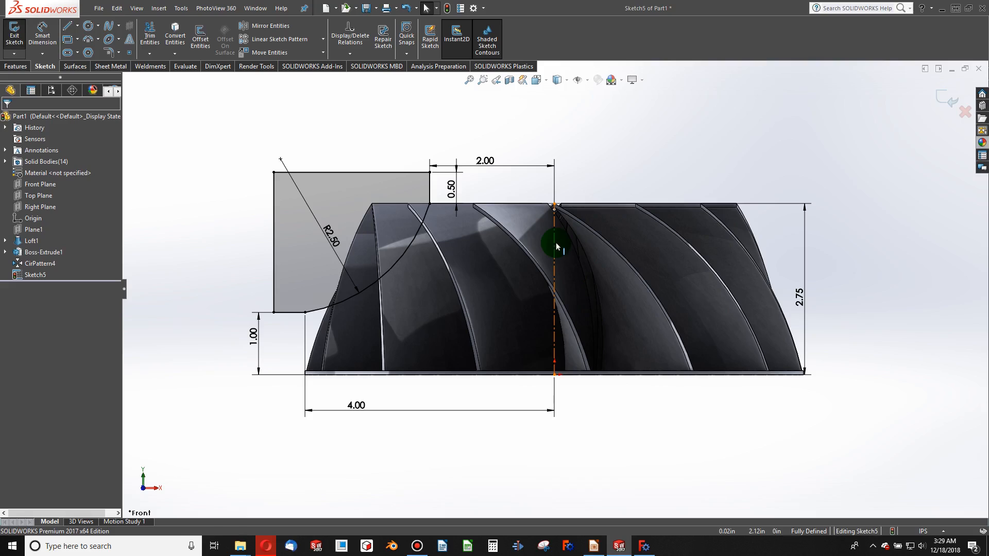
Step: Cut the blades by revolving the closed arc profile 360° about the vertical centerline
left_click(556, 244)
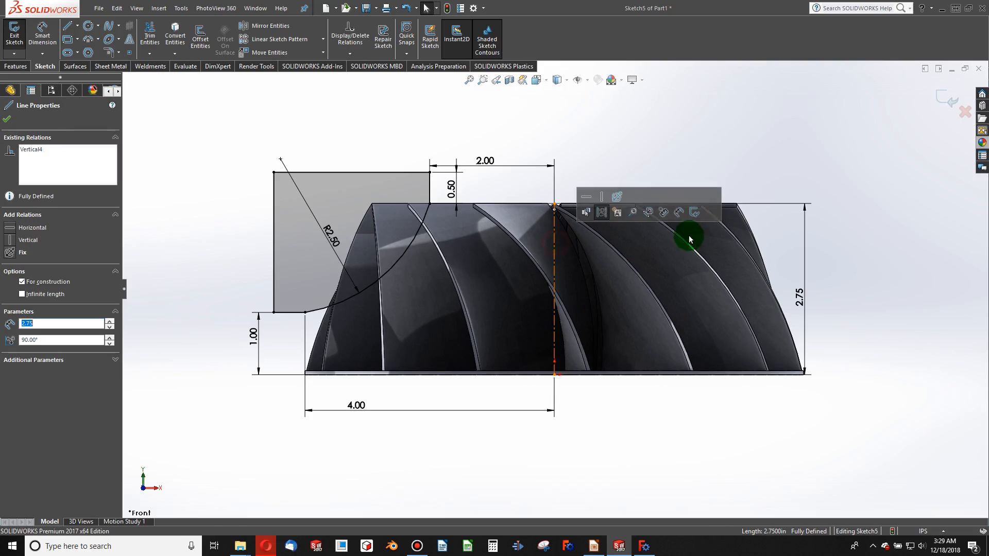
left_click(21, 69)
left_click(209, 36)
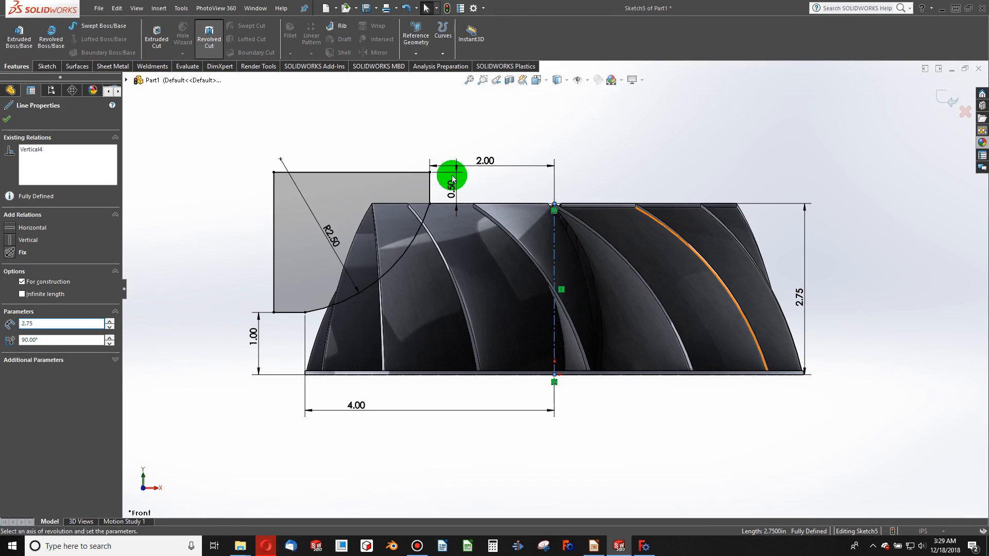
left_click(11, 121)
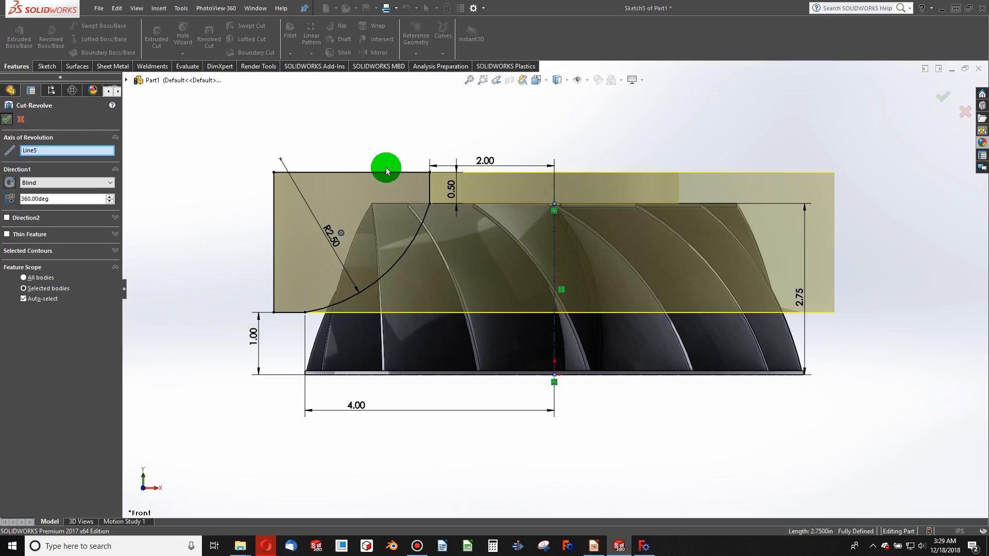
middle_click_drag(570, 184, 669, 250)
scroll(669, 251, "up", 2)
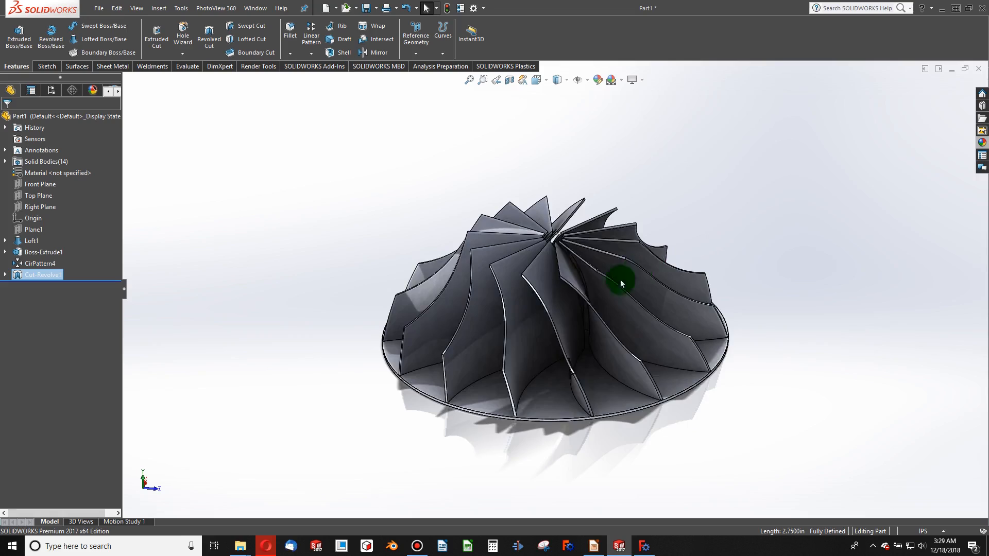
scroll(552, 316, "down", 2)
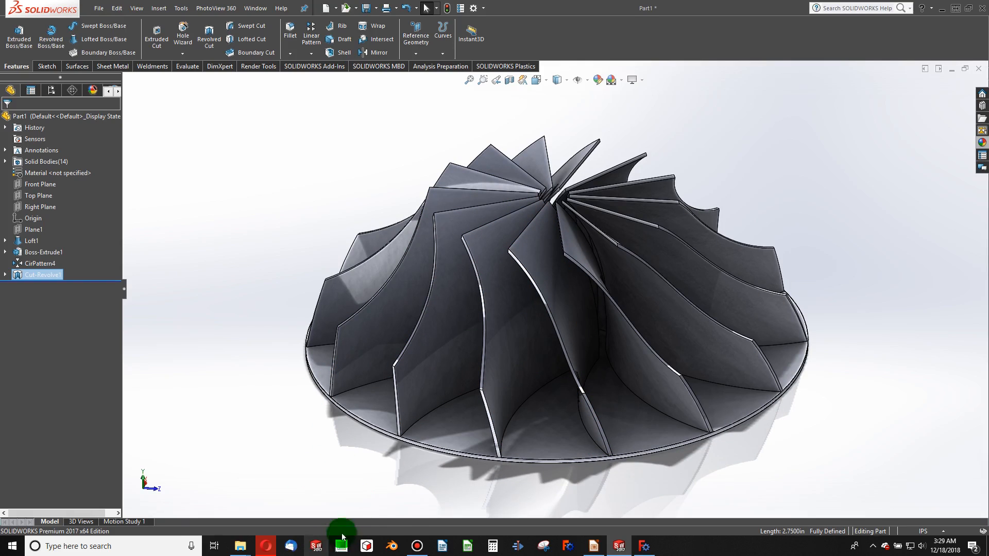
Step: Switch to FreeCAD and start a new sketch on the impeller body's YZ plane
left_click(642, 546)
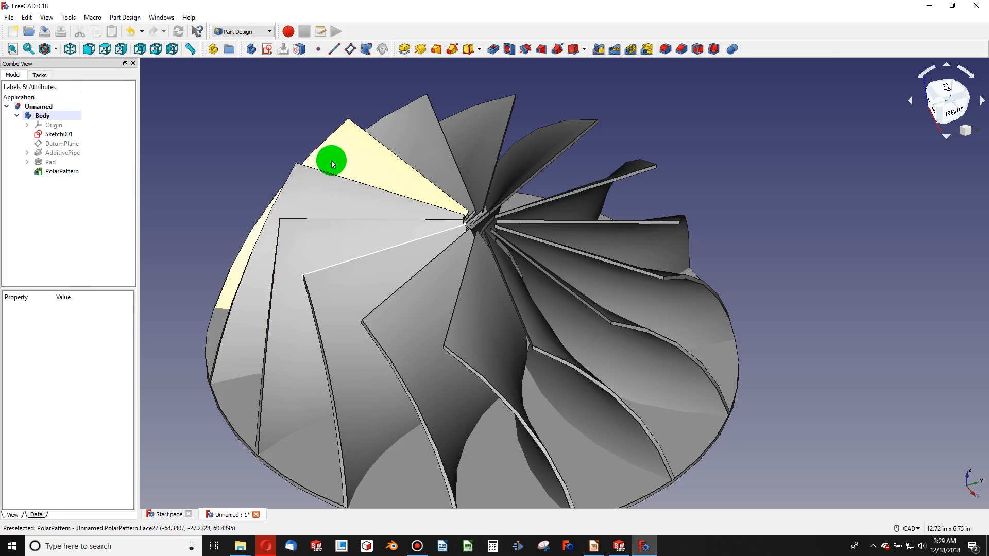
left_click(268, 48)
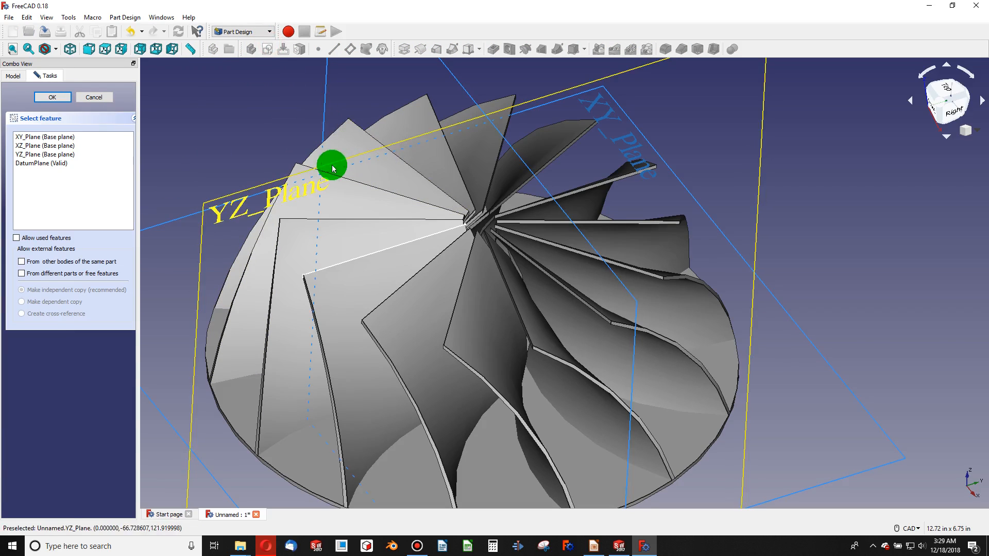
left_click(332, 166)
left_click(43, 99)
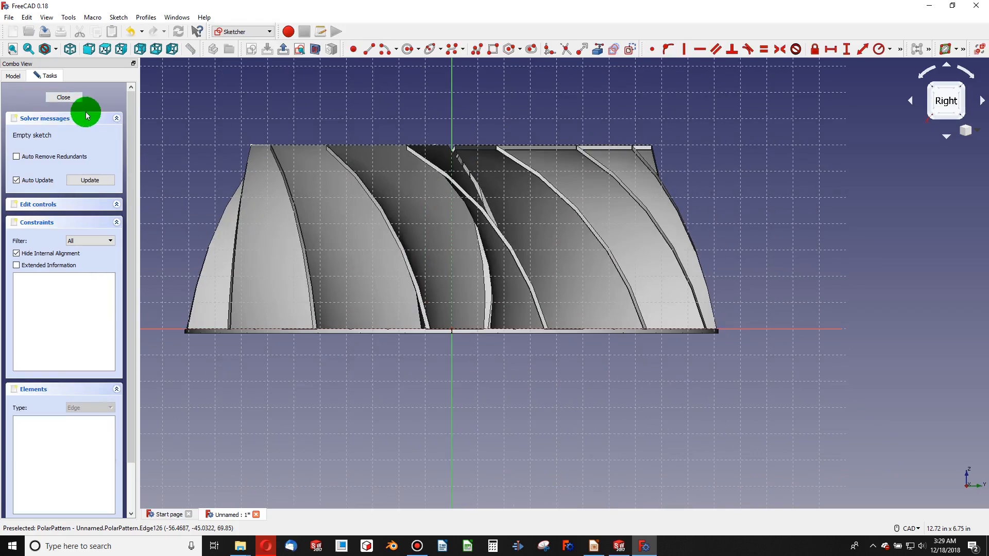
Step: Sketch a center-point arc at the top of the left blades, with its right endpoint about 3.14 in above the horizontal axis
left_click(386, 51)
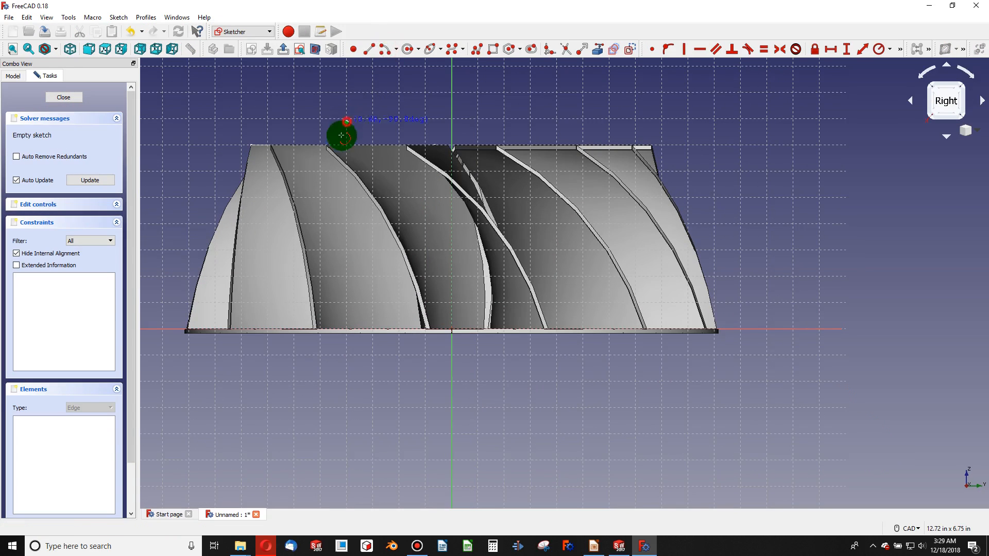
left_click(346, 121)
left_click(394, 122)
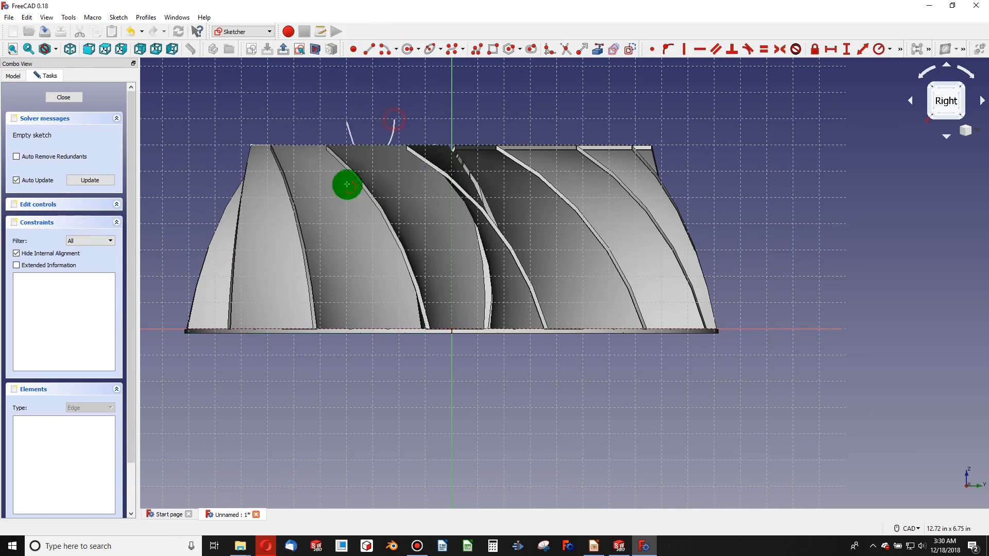
left_click(324, 212)
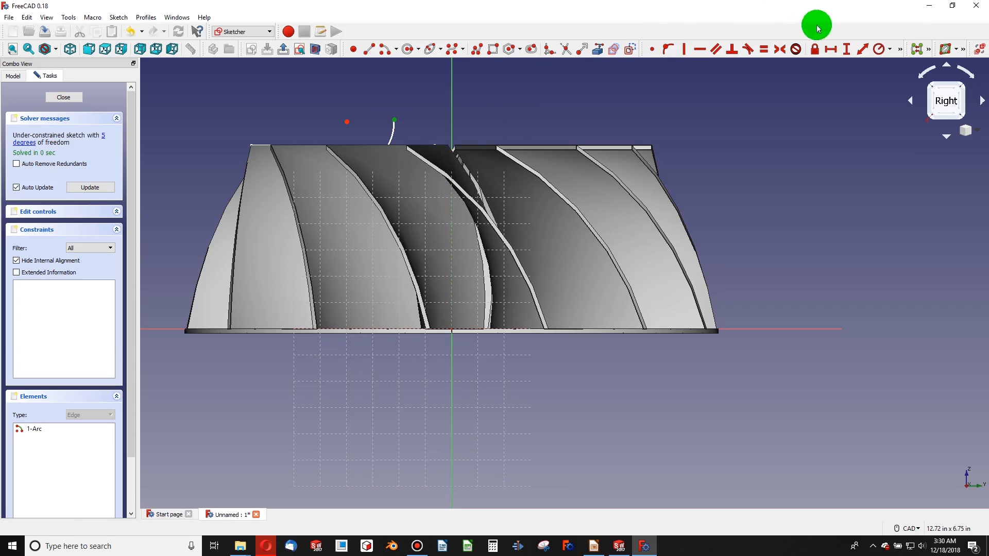
Step: Constrain the arc's right endpoint to a vertical distance of 2.75 in from the horizontal axis
left_click(846, 49)
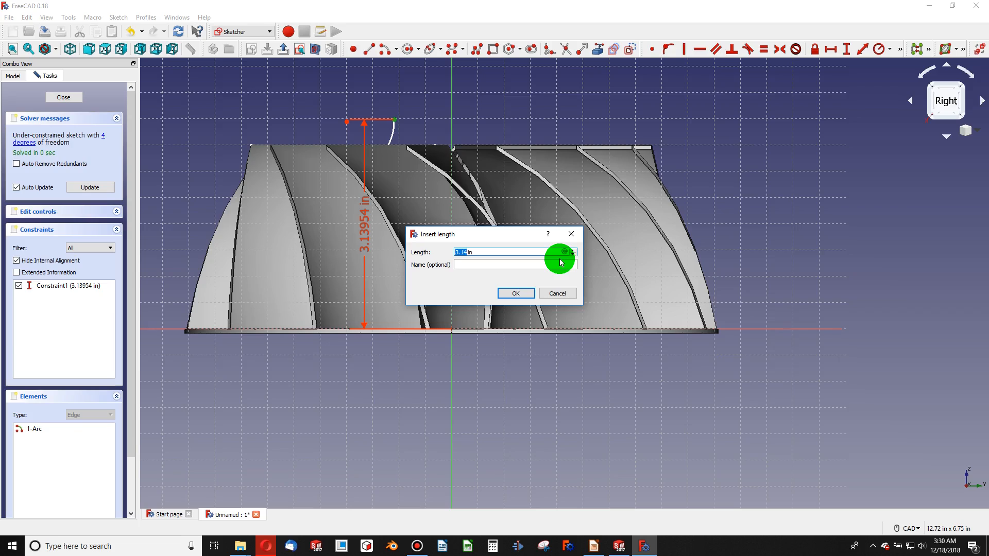
type("2.75")
key("Return")
scroll(323, 165, "down", 3)
scroll(280, 230, "up", 2)
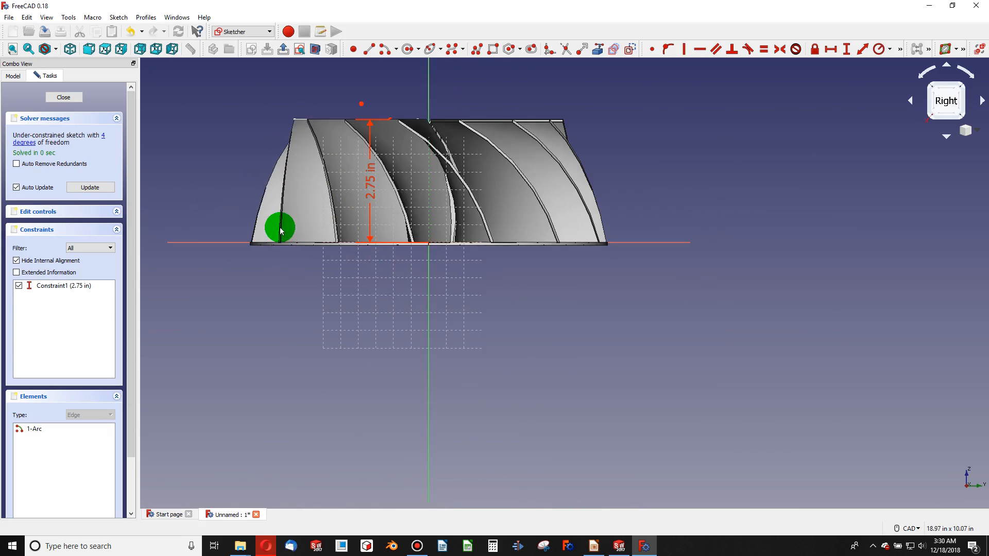
mouse_move(281, 230)
middle_mouse_down()
mouse_move(512, 268)
mouse_move(570, 263)
mouse_move(635, 286)
mouse_move(497, 265)
mouse_move(543, 228)
mouse_move(565, 182)
middle_mouse_up()
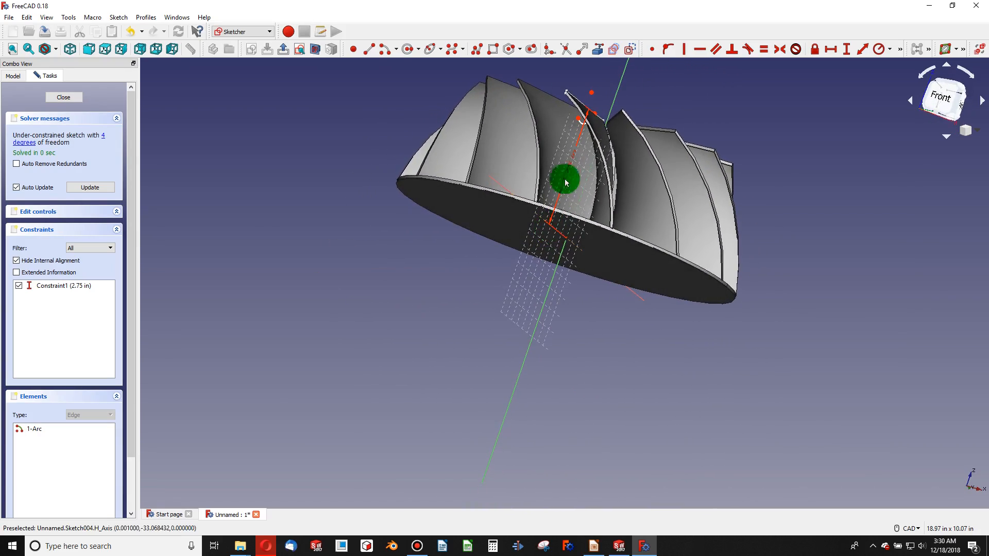
Step: Constrain the arc's outer endpoint to a vertical distance of 1 in from the horizontal axis
left_click(578, 120)
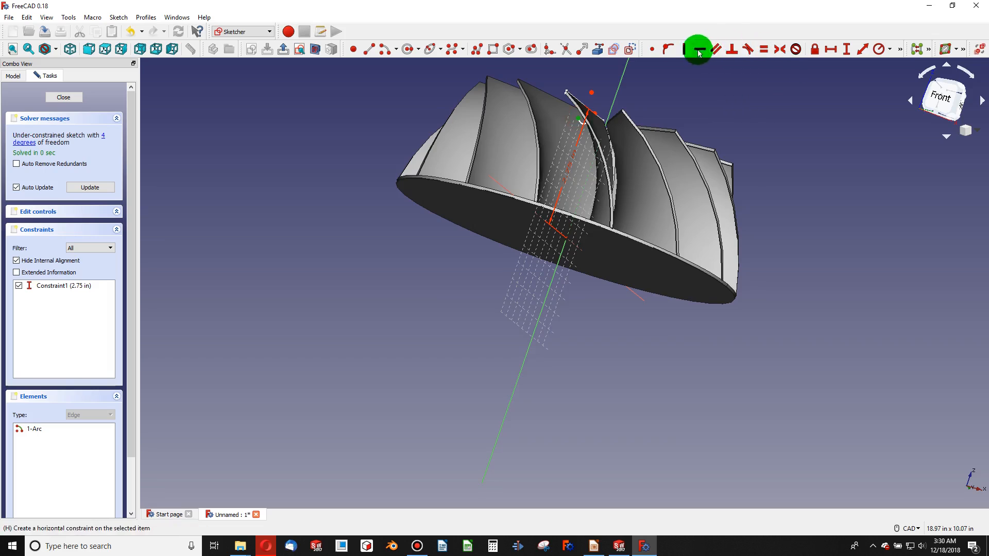
left_click(846, 50)
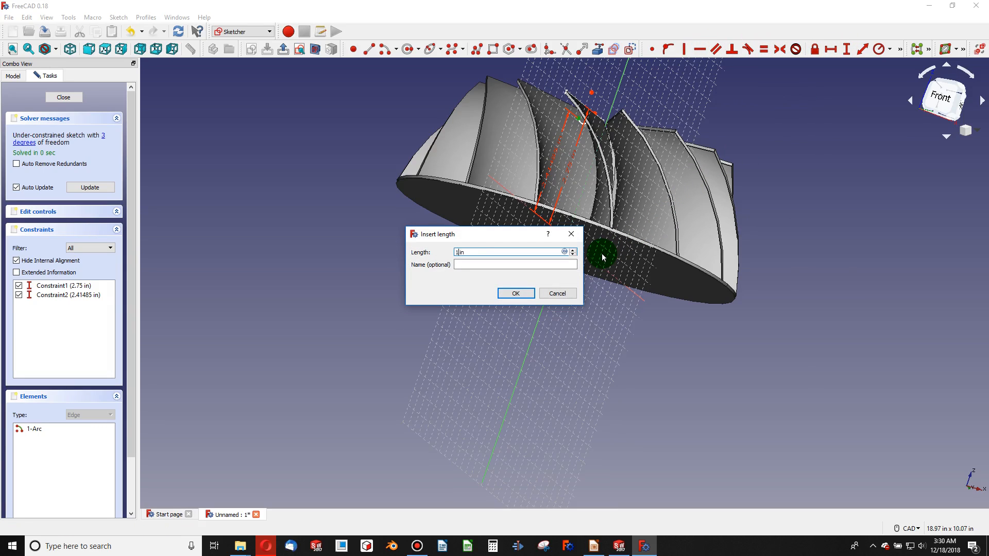
key("Return")
Step: Constrain the arc's lower, outer endpoint to a horizontal distance of -4 in from the vertical axis
mouse_move(643, 164)
middle_mouse_down()
mouse_move(635, 184)
mouse_move(653, 221)
mouse_move(680, 223)
mouse_move(671, 224)
mouse_move(645, 331)
mouse_move(619, 286)
middle_mouse_up()
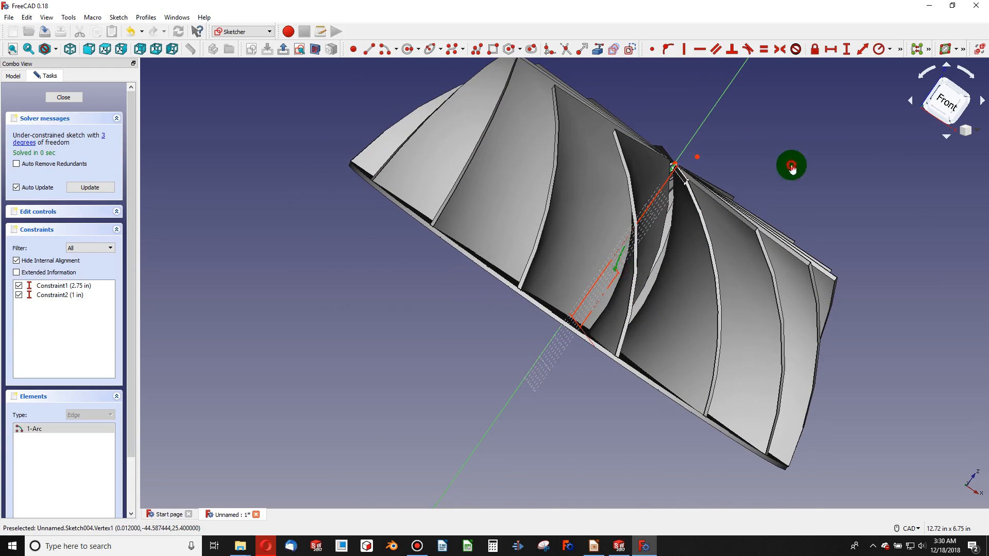
left_click(616, 271)
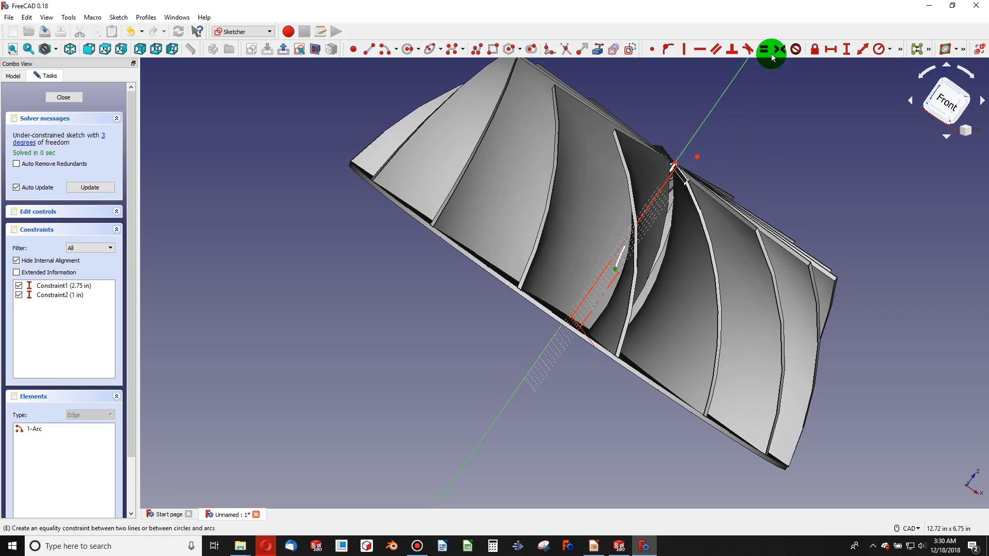
left_click(831, 49)
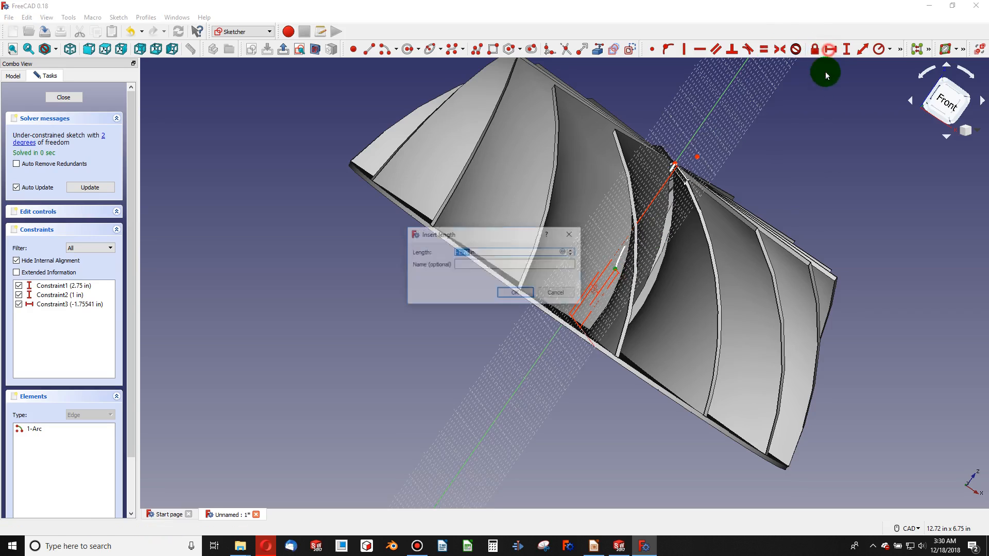
type("-4")
left_click(499, 292)
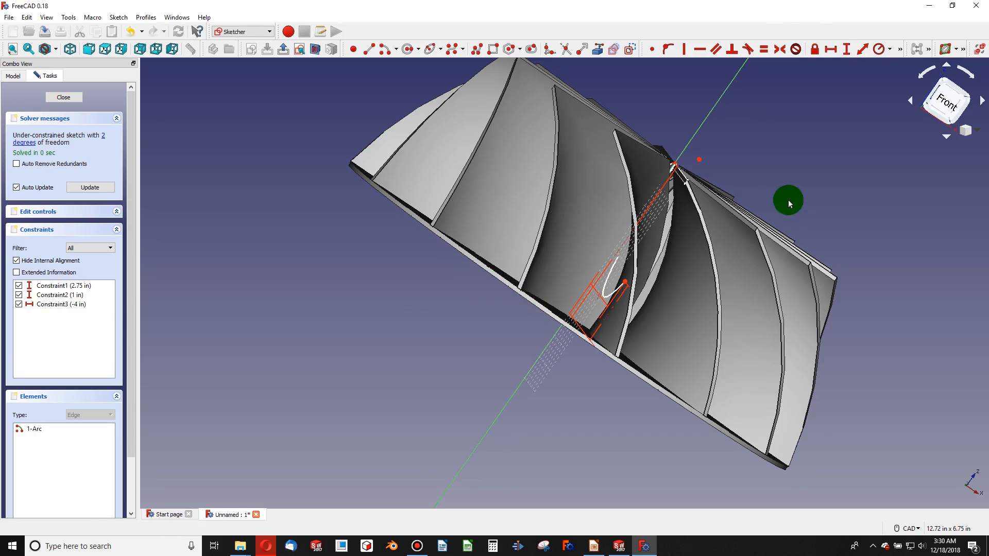
Step: Pull the arc's center and upper endpoint away from the vertical axis, and constrain that endpoint to a horizontal distance of 2 in
middle_click_drag(788, 204, 534, 184)
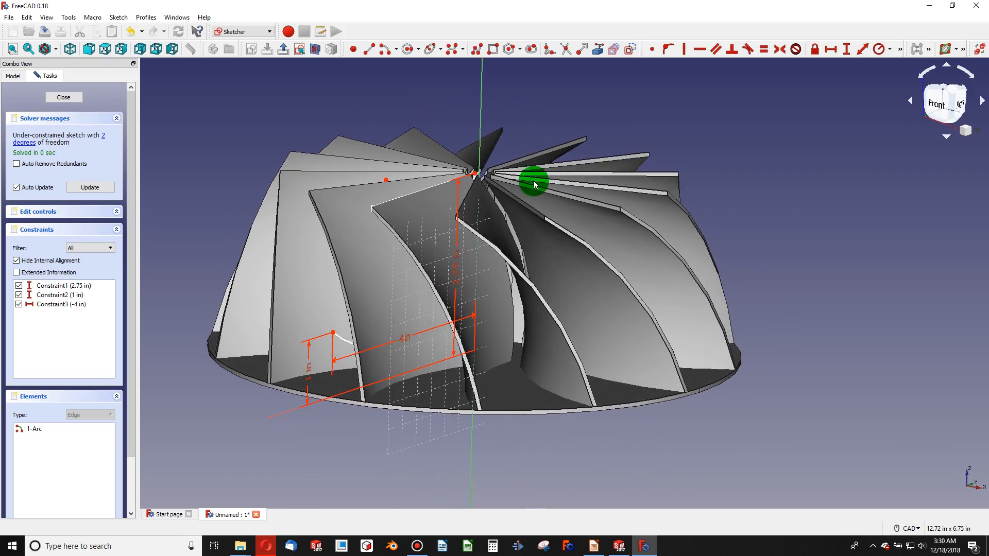
left_click_drag(385, 181, 338, 181)
mouse_move(421, 199)
left_mouse_down()
mouse_move(393, 192)
mouse_move(416, 192)
left_mouse_up()
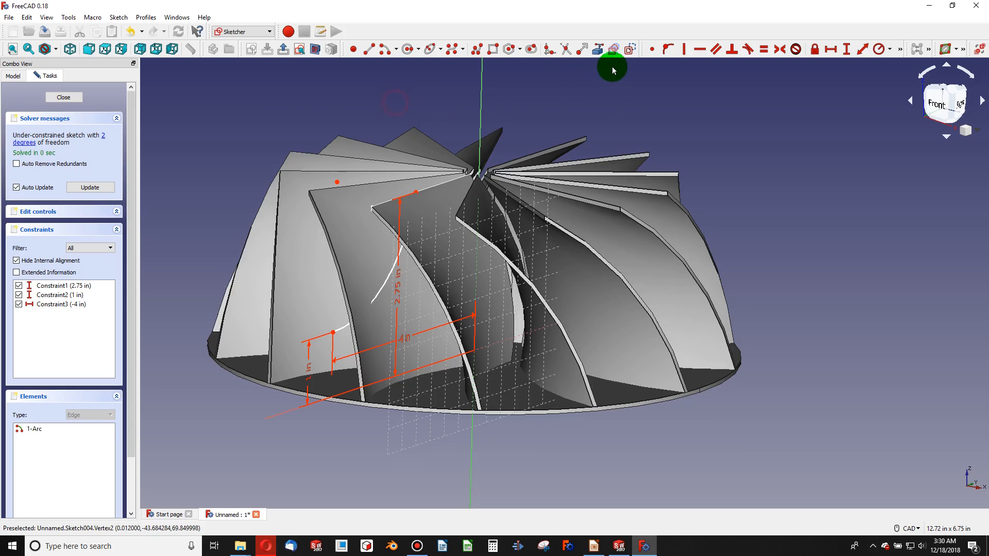
left_click(417, 192)
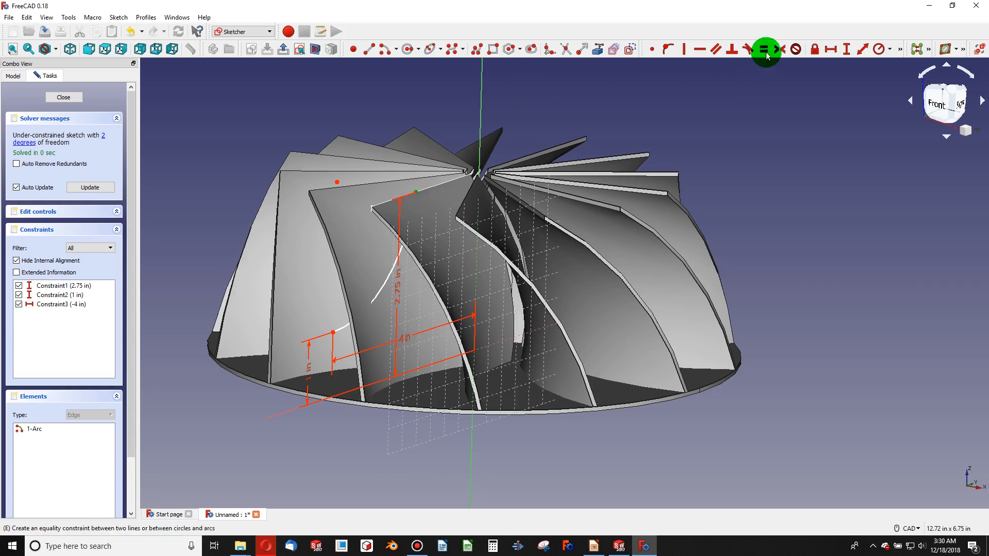
left_click(830, 49)
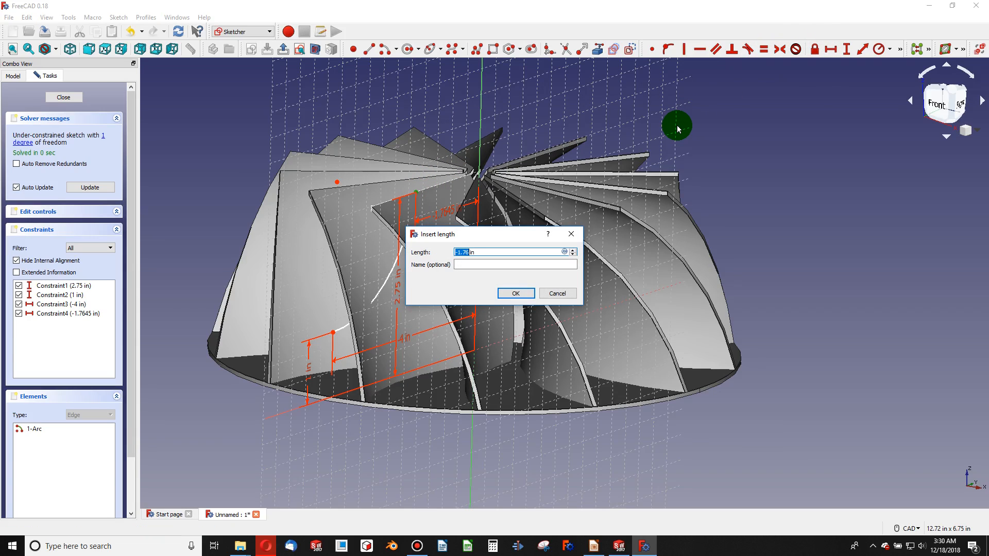
key("Return")
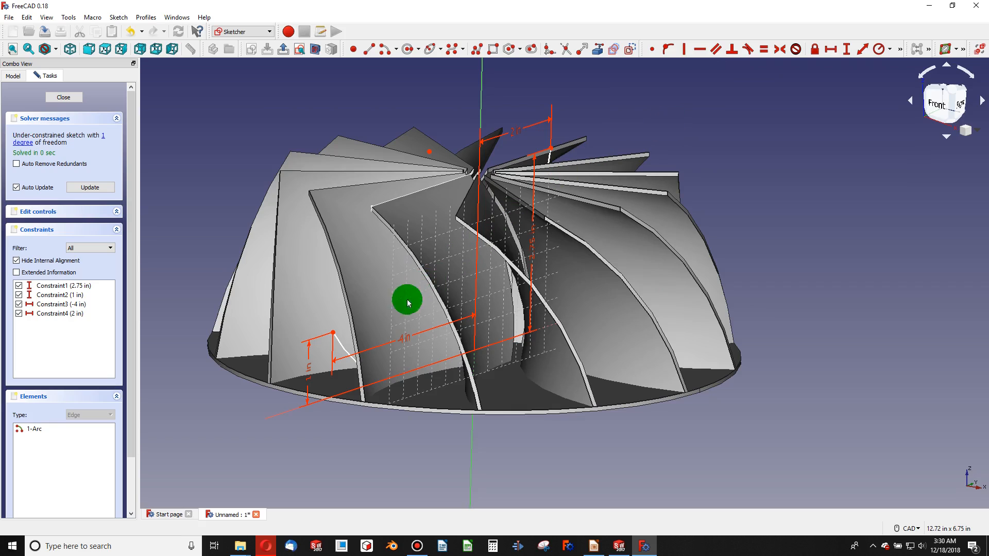
Step: Set the horizontal distance constraint of the arc's upper endpoint to -2 in
middle_click_drag(398, 324, 572, 314)
mouse_move(590, 146)
left_mouse_down()
mouse_move(674, 62)
mouse_move(707, 205)
left_mouse_up()
mouse_move(707, 205)
middle_mouse_down()
mouse_move(534, 217)
mouse_move(682, 191)
mouse_move(686, 166)
mouse_move(640, 210)
mouse_move(673, 239)
mouse_move(584, 172)
mouse_move(543, 181)
middle_mouse_up()
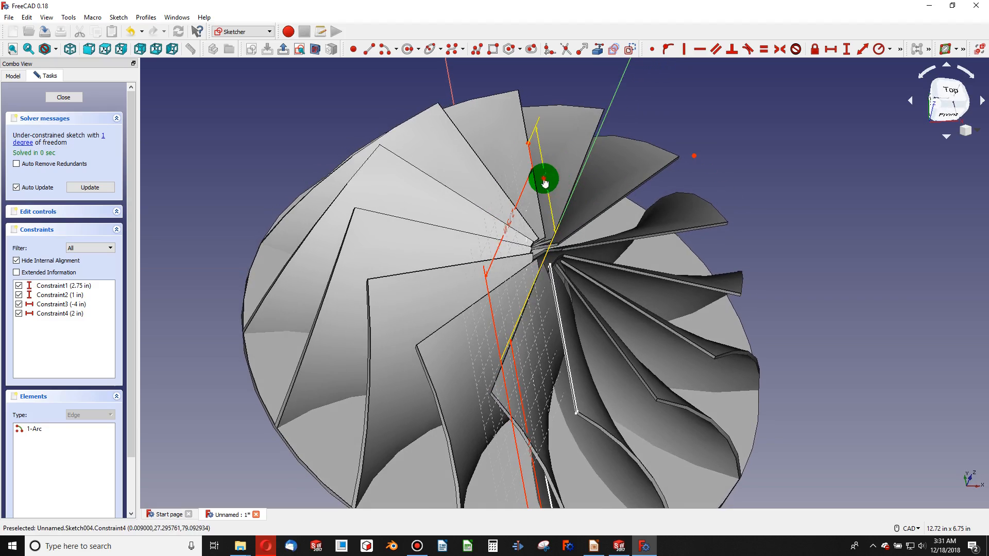
double_click(540, 187)
left_click_drag(527, 191, 387, 164)
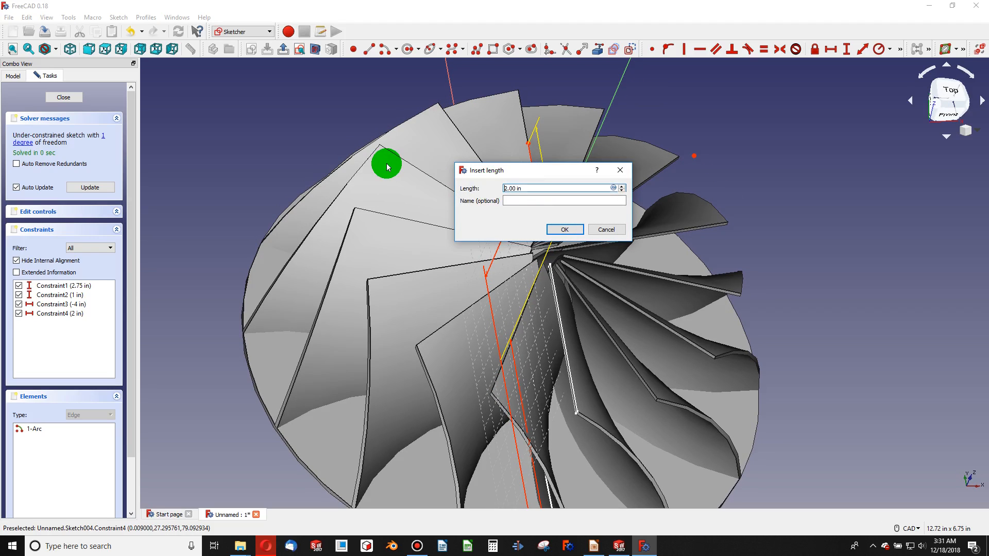
type("-")
key("Return")
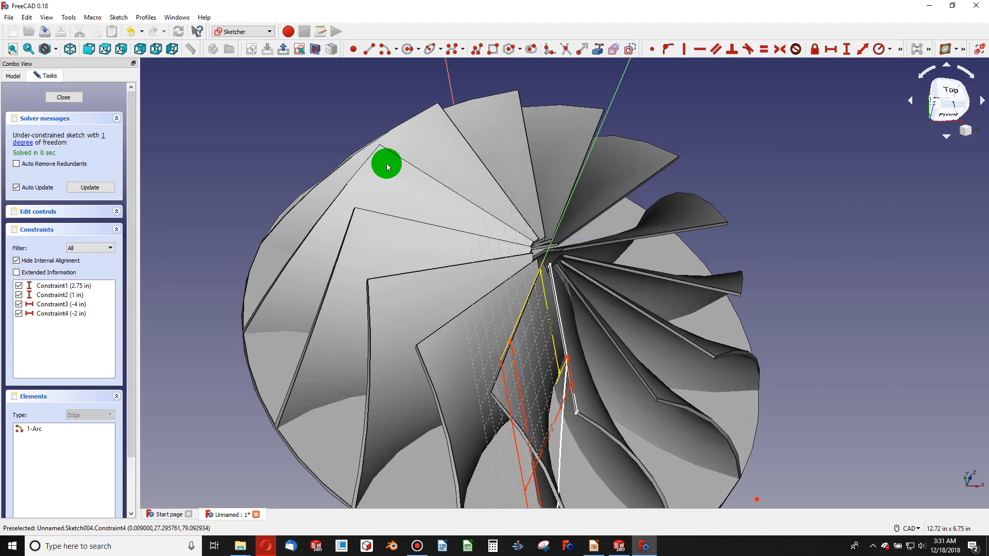
Step: Constrain the arc's radius to 2.5 in
mouse_move(541, 450)
middle_mouse_down()
mouse_move(567, 419)
mouse_move(687, 400)
middle_mouse_up()
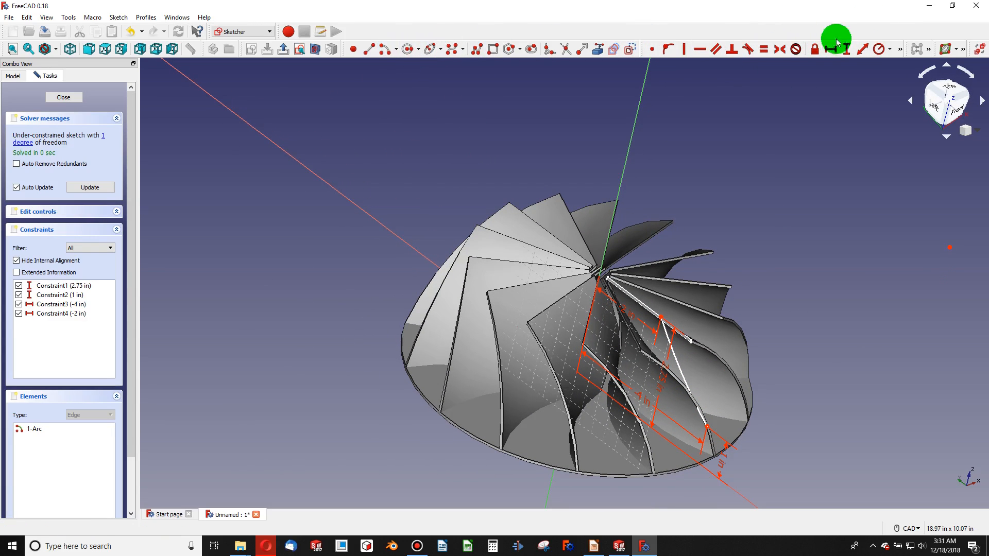
left_click(877, 49)
left_click(674, 359)
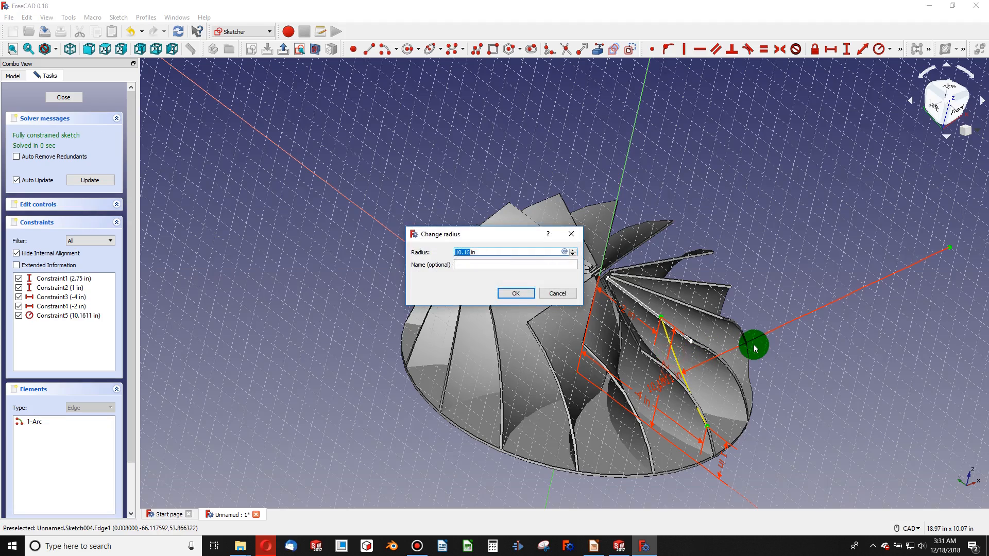
type("2.5")
key("Return")
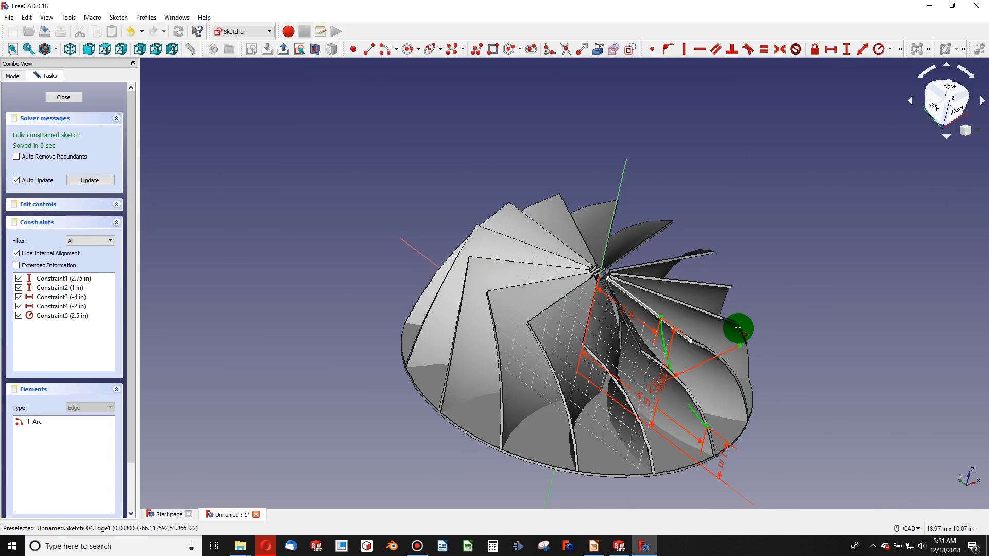
Step: Sketch lines about 55 mm up from the arc's upper endpoint and about 39 mm outward from its lower endpoint, continuing vertically upward from there
left_click(661, 316)
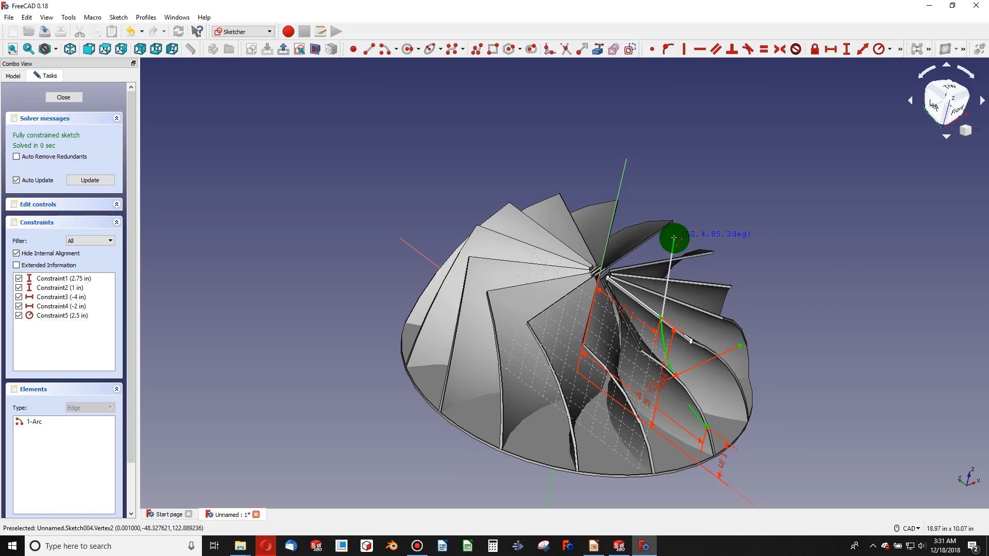
left_click(677, 238)
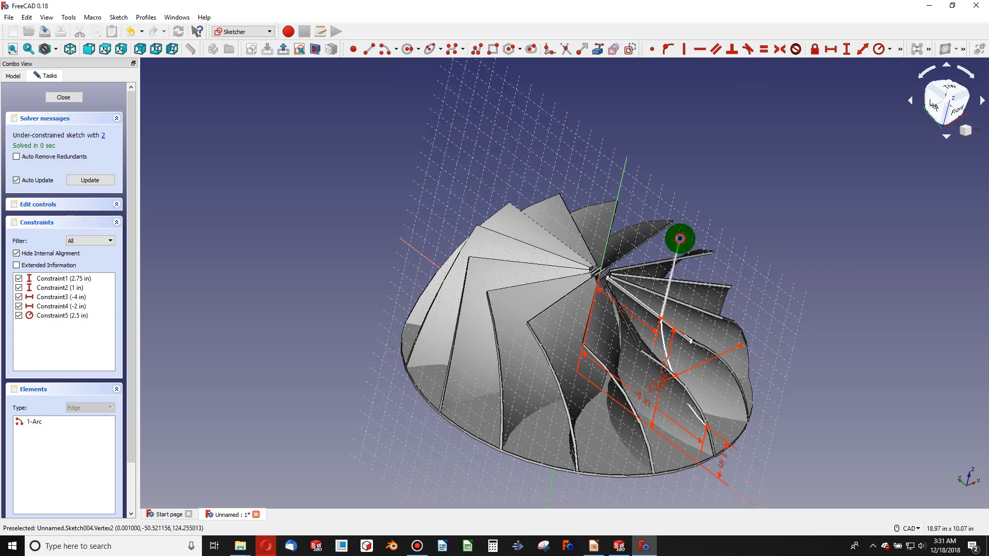
left_click(705, 426)
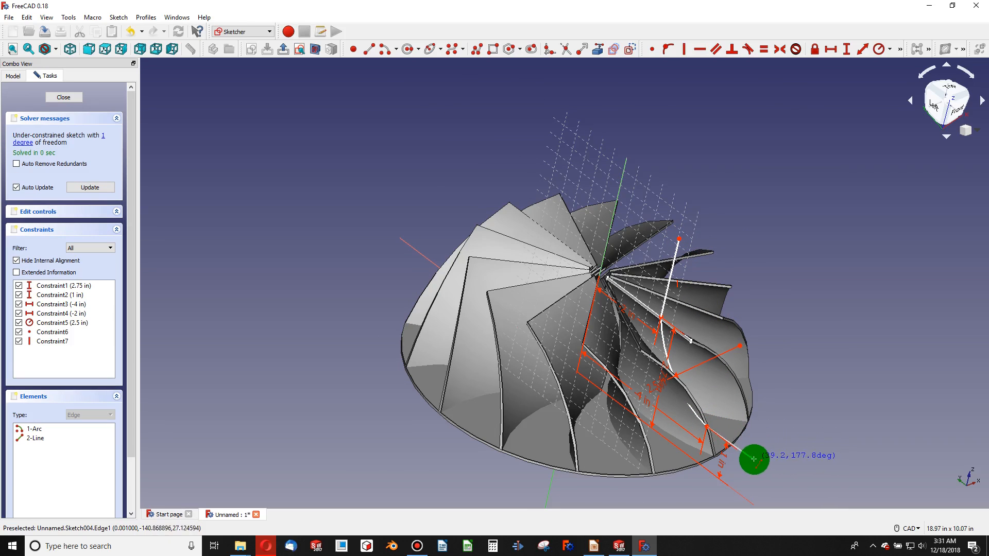
left_click(751, 458)
left_click(751, 457)
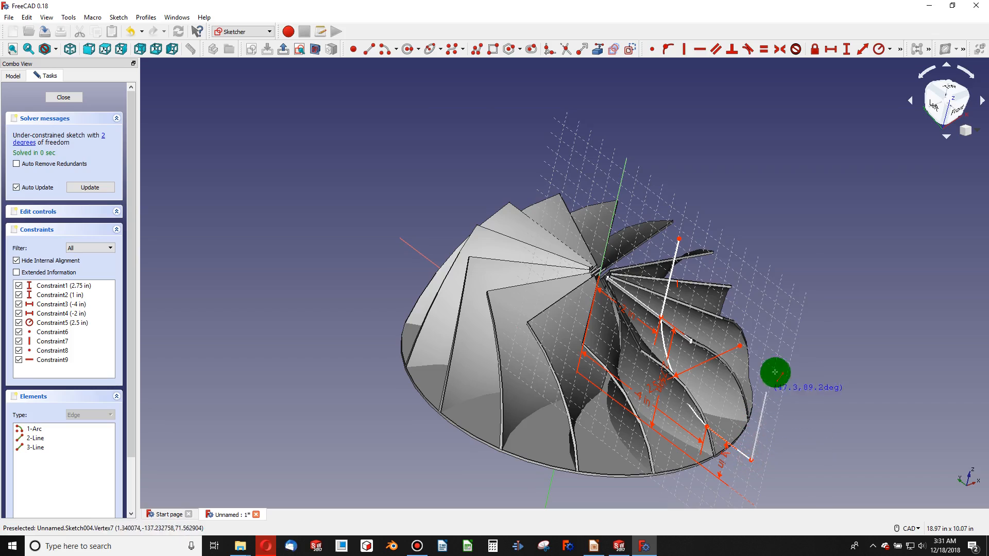
left_click(784, 307)
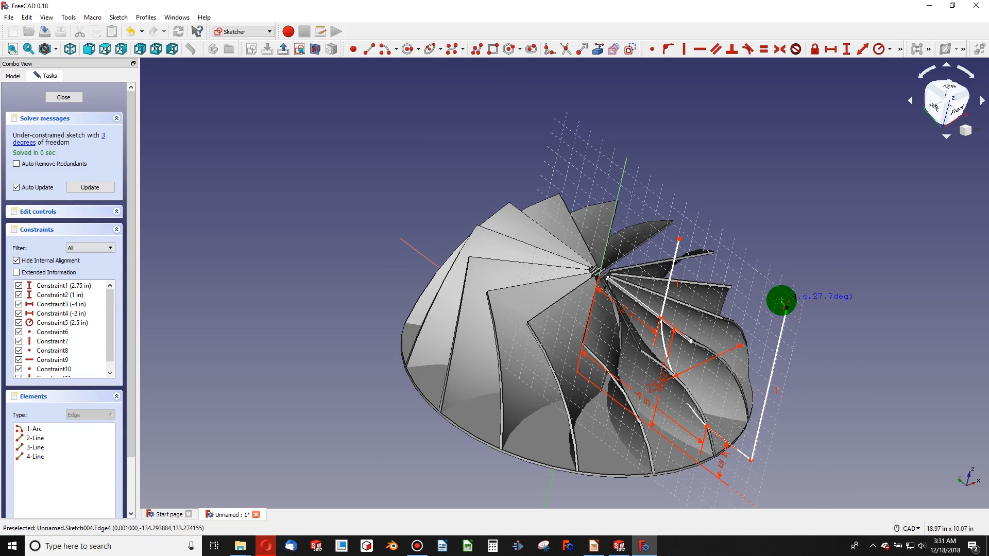
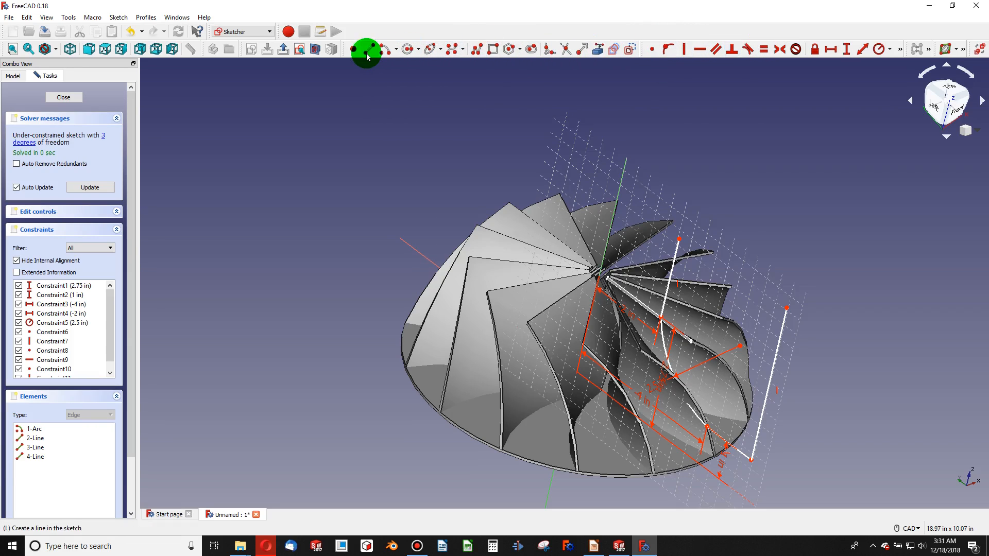
Step: Close the profile with a line joining the tops of the two vertical lines, and constrain it horizontal
left_click(785, 307)
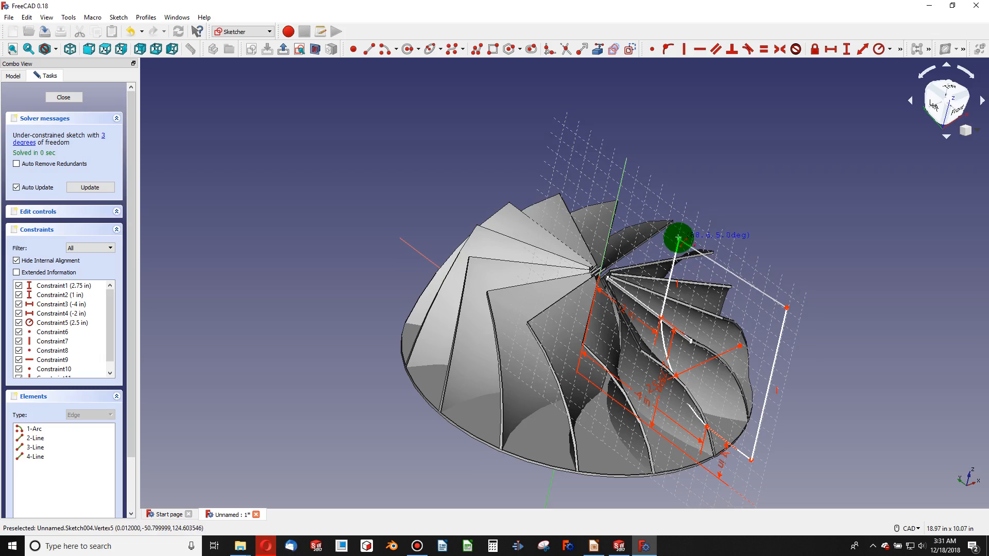
left_click(679, 238)
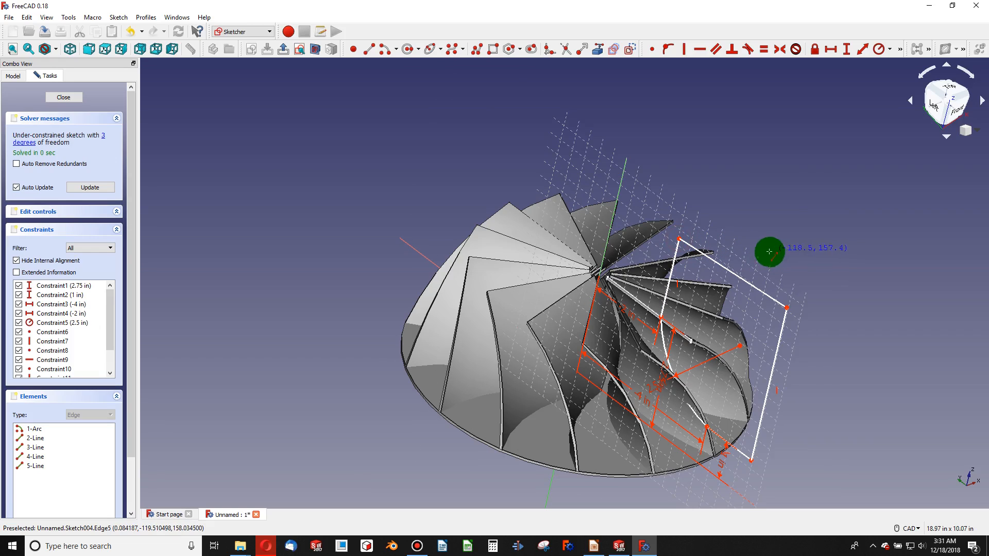
left_click(749, 278)
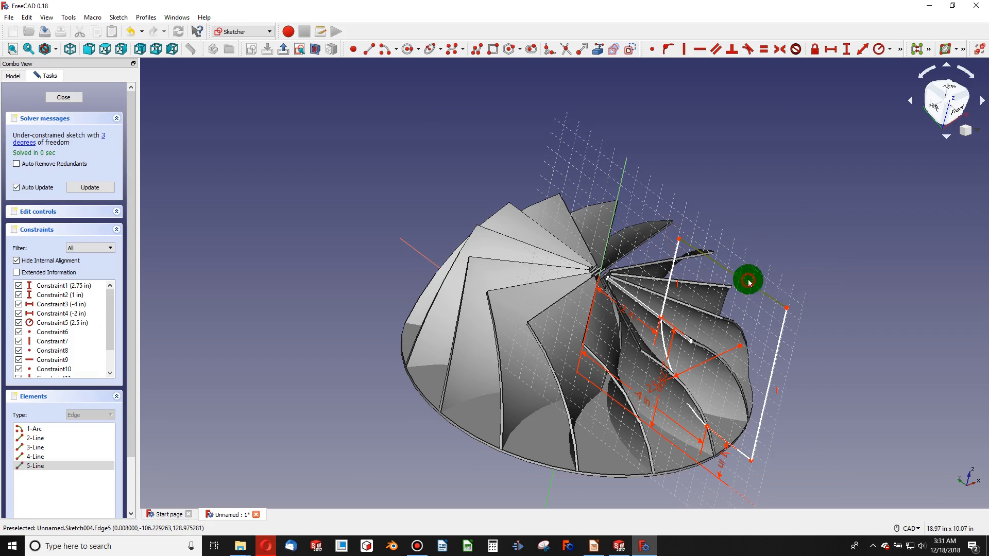
left_click(700, 52)
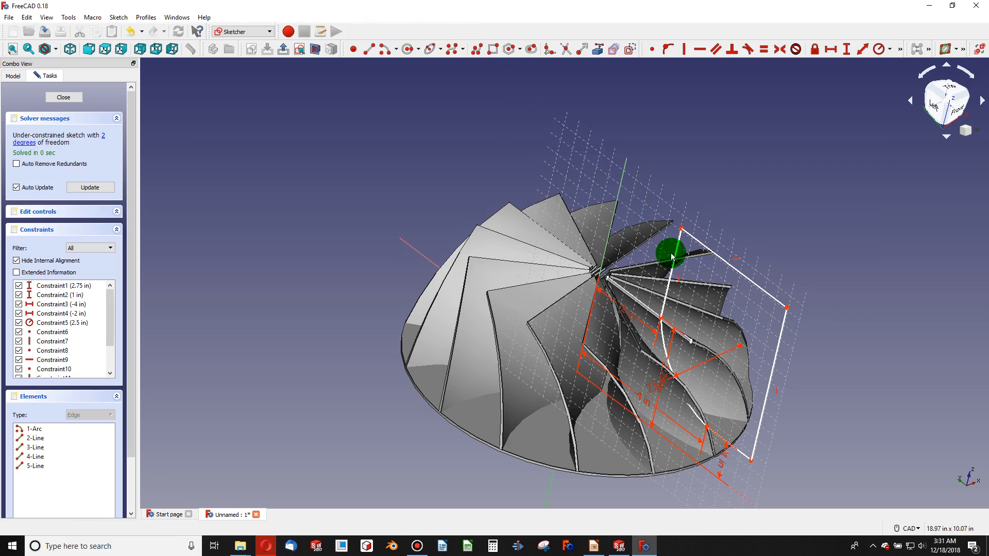
Step: Make the short vertical line above the arc equal in length to the lower horizontal line
left_click(675, 258)
left_click(737, 452)
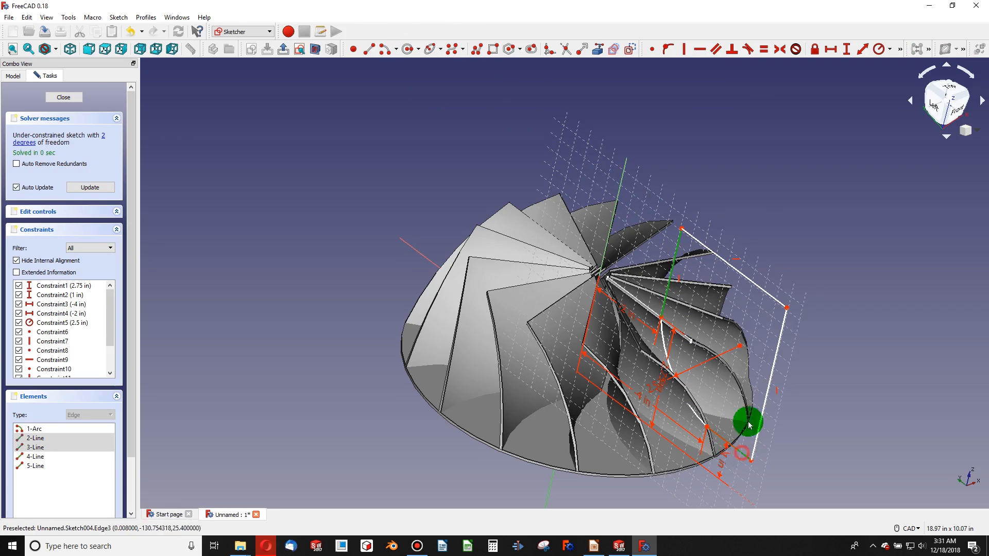
left_click(764, 49)
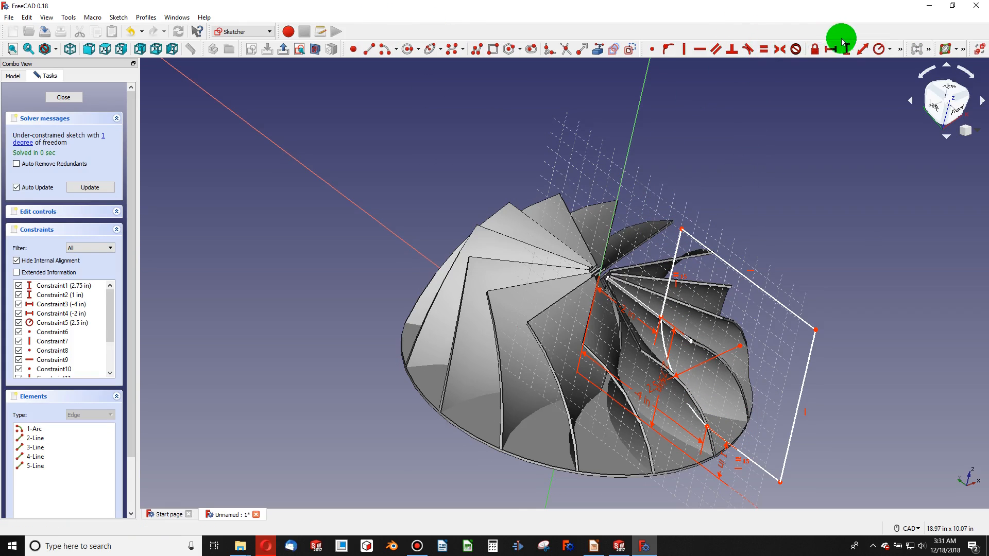
Step: Constrain the lower horizontal line of the profile to a length of 0.5 in
left_click(748, 463)
key("shift+d")
type(".")
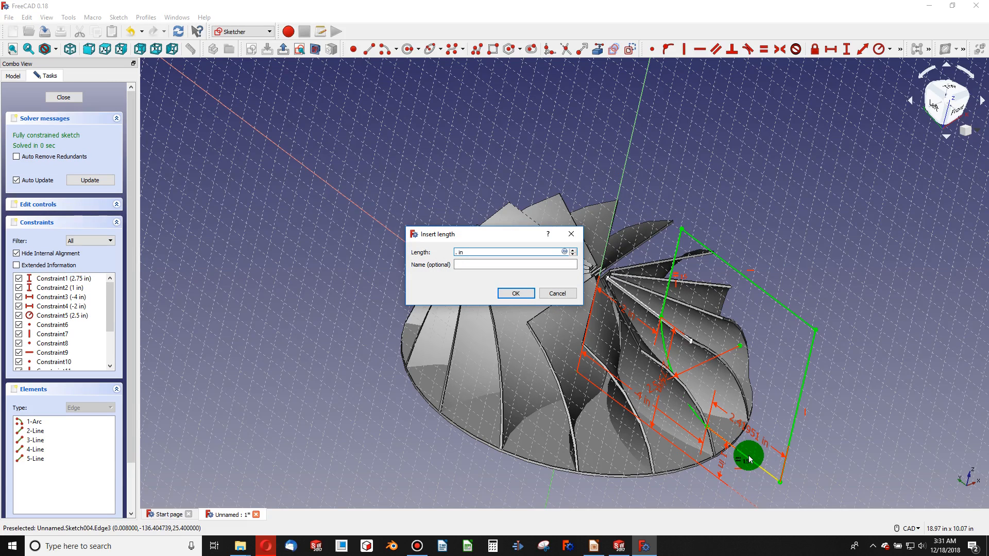
type("5")
key("Return")
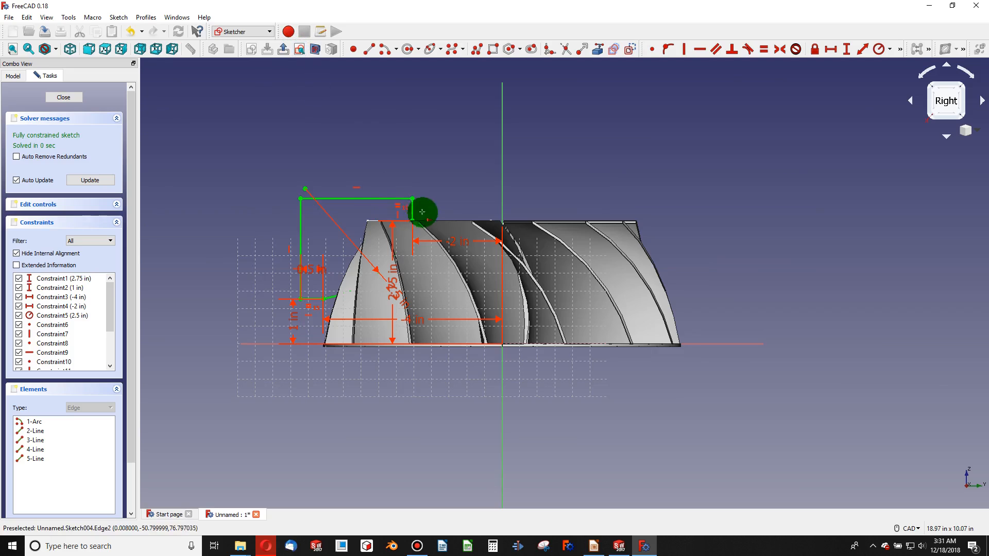
Step: Finish the sketch and cut it as a reversed 360° groove around the vertical sketch axis to trim the blades
left_click(69, 102)
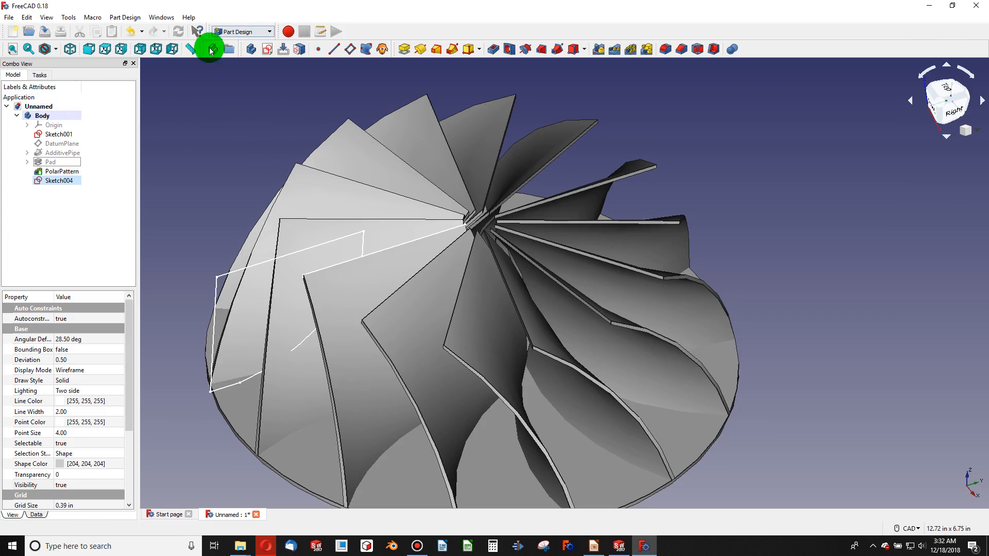
left_click(39, 75)
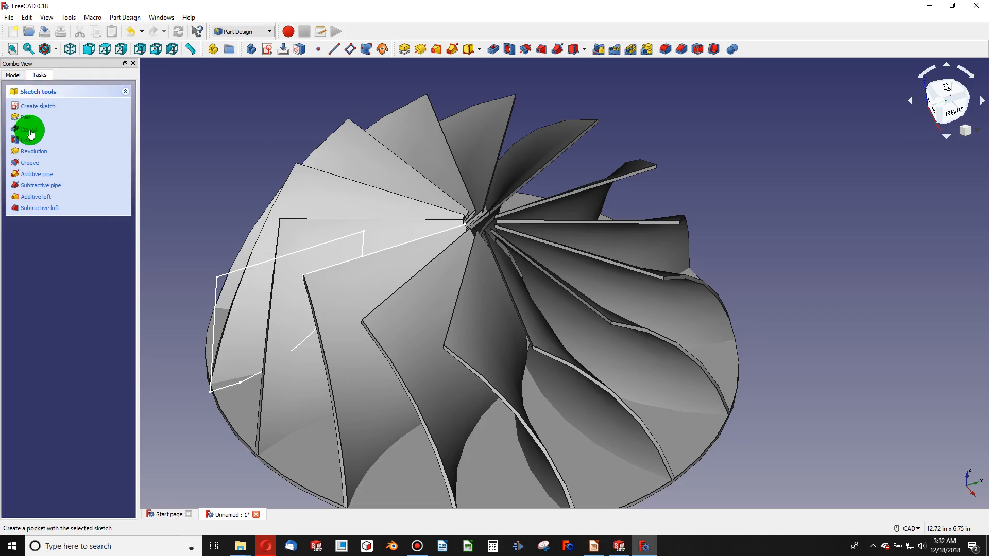
left_click(28, 163)
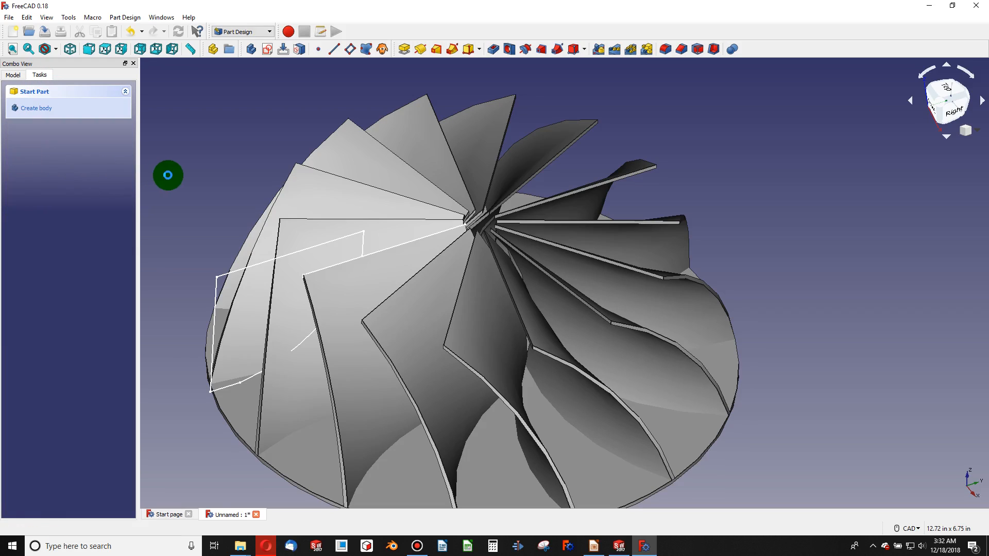
left_click(37, 108)
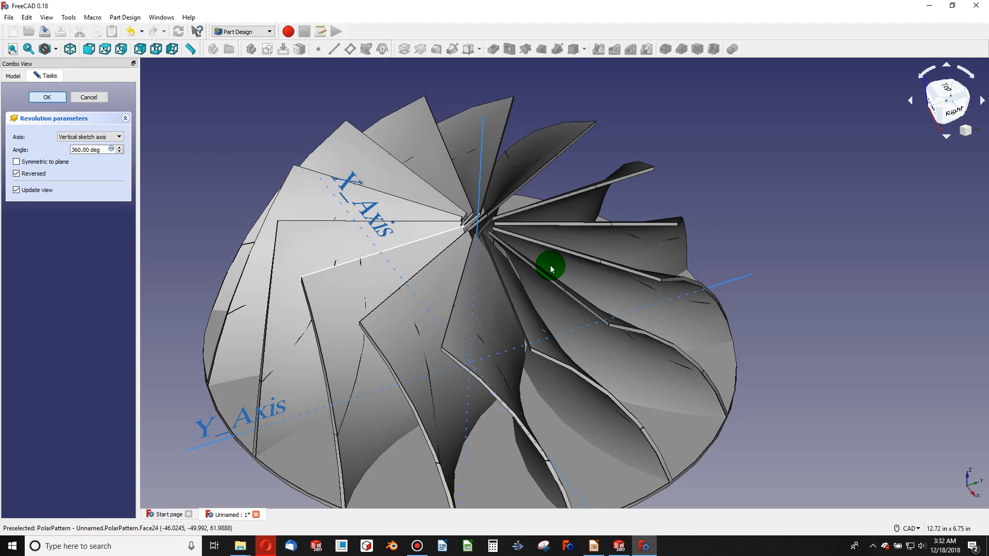
middle_click_drag(547, 268, 514, 222)
scroll(510, 217, "down", 2)
scroll(461, 143, "up", 2)
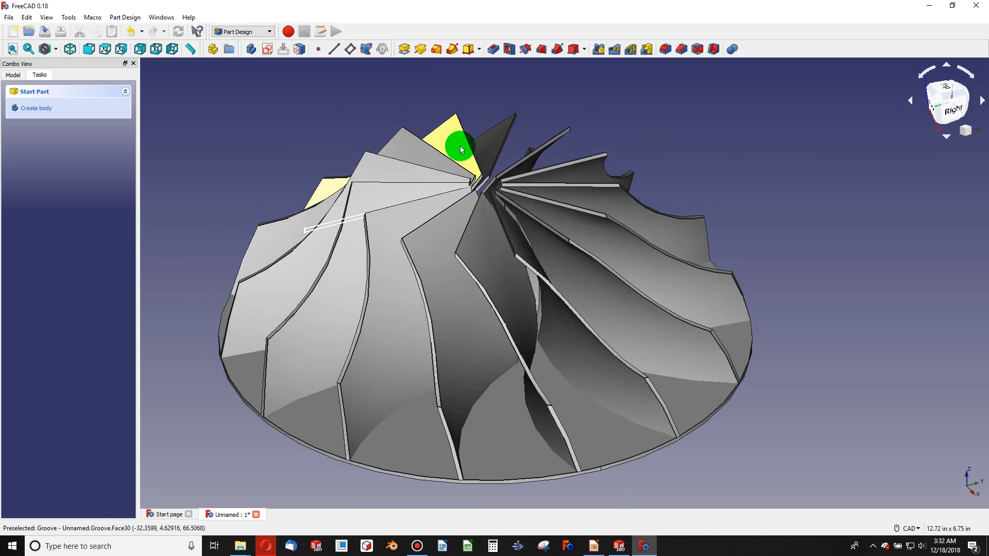
left_click(790, 225)
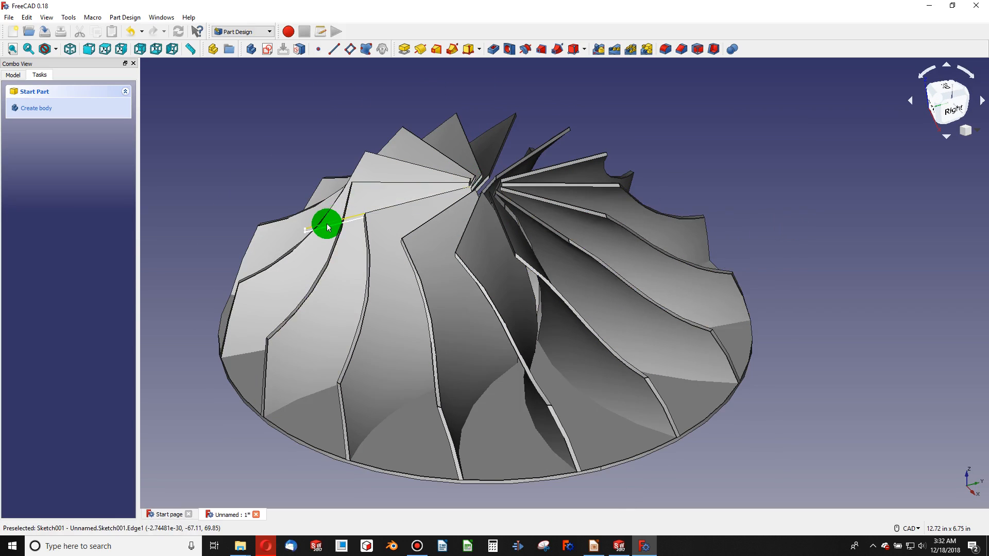
left_click(268, 213)
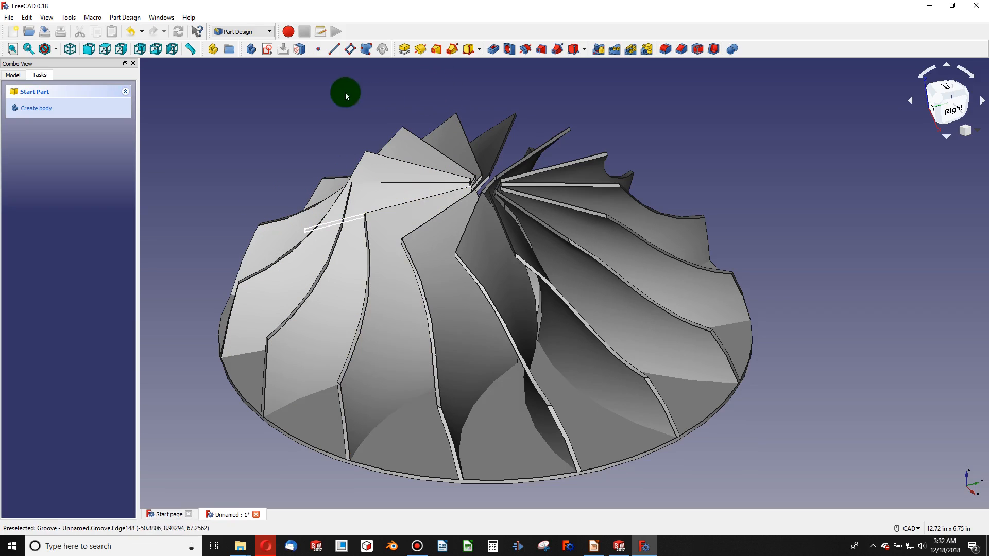
Step: Create a new sketch on the YZ plane of the body
left_click(268, 52)
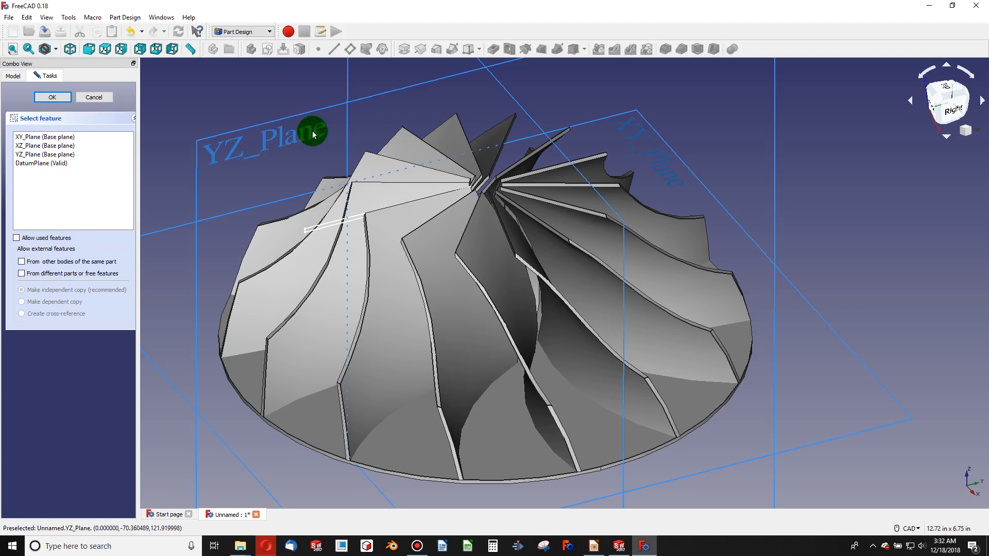
left_click(271, 124)
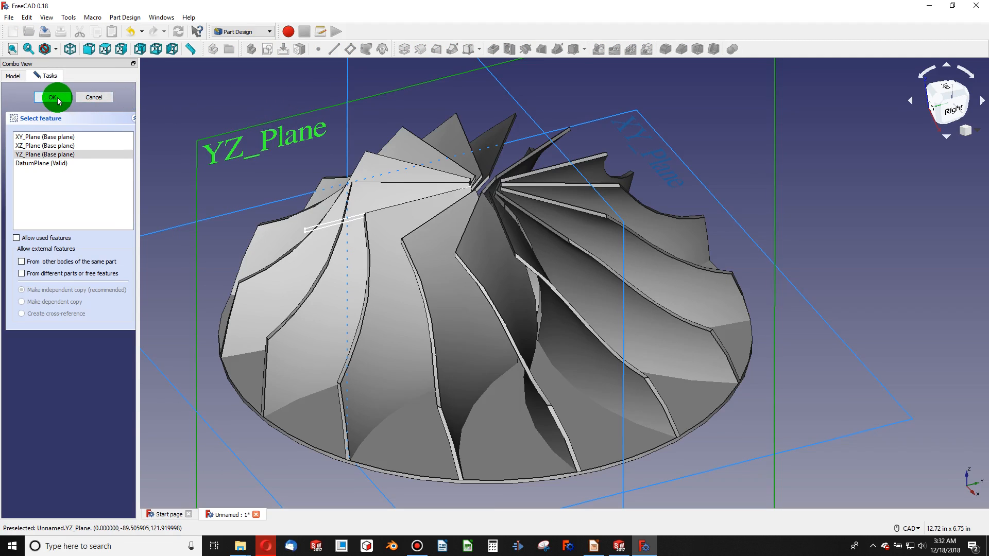
left_click(53, 97)
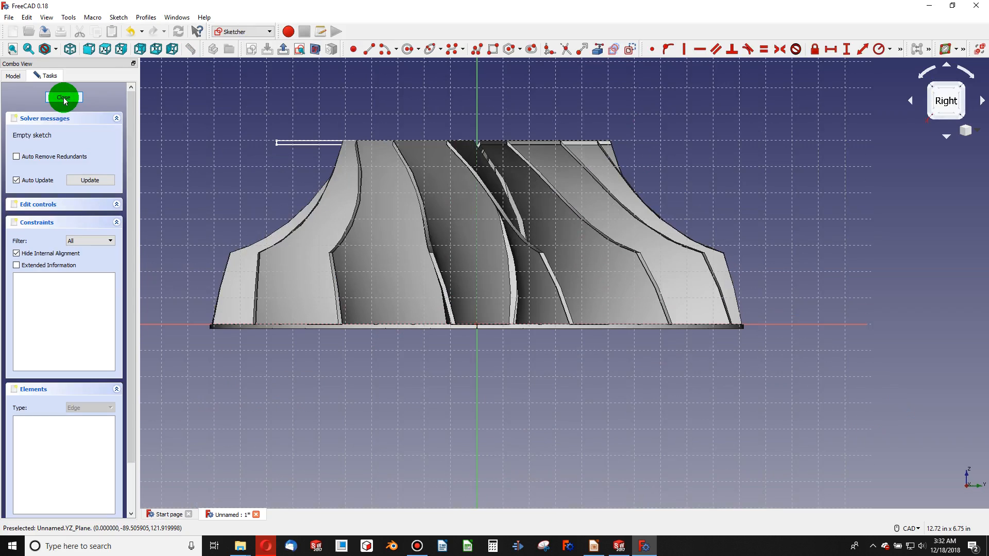
Step: Sketch a line about 79 mm up the vertical axis from the origin, and a horizontal line about 15 mm outward from its top
left_click(368, 51)
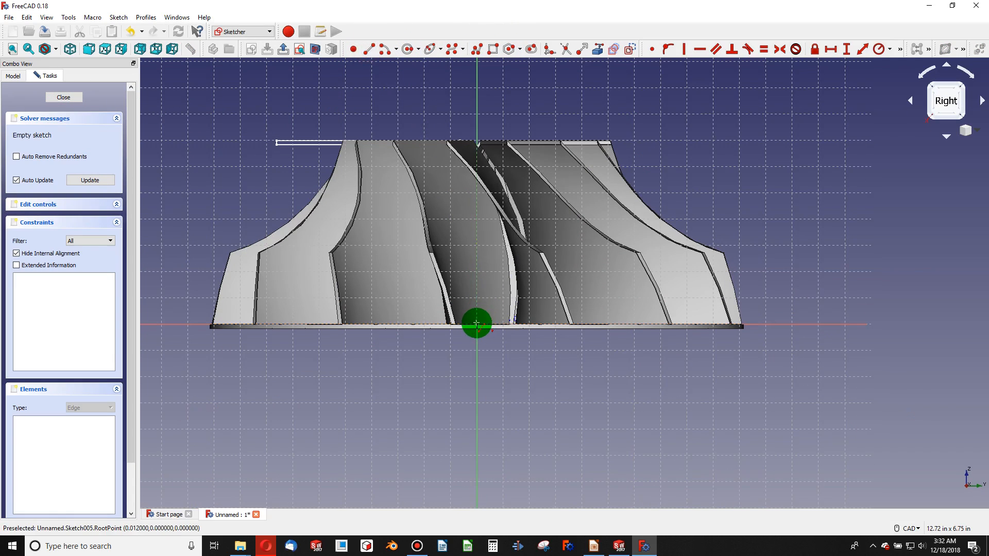
left_click(478, 322)
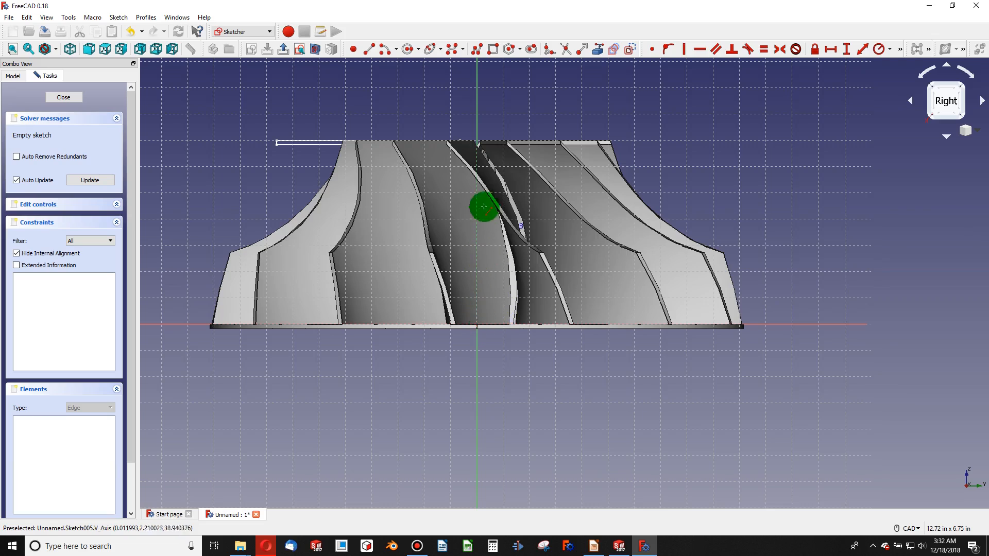
left_click(478, 119)
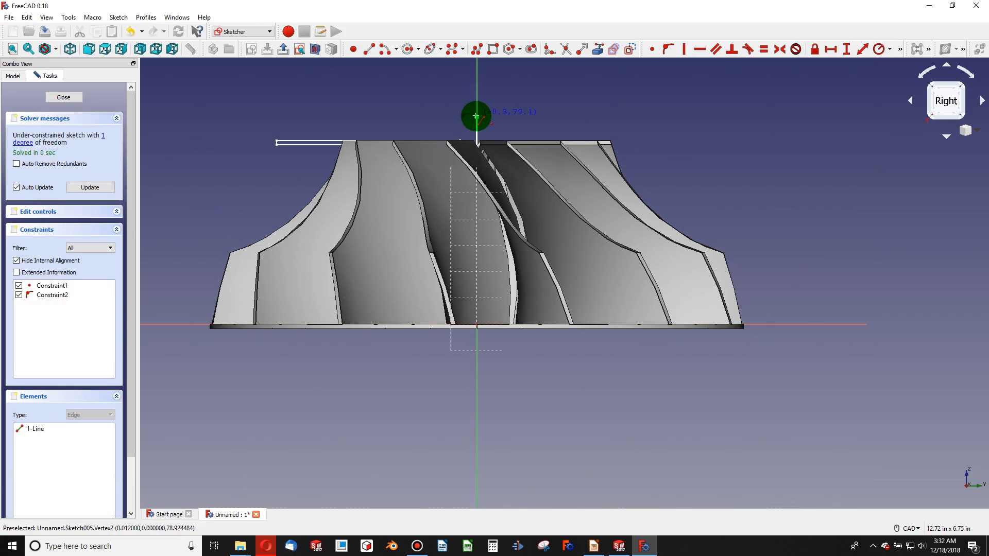
left_click(476, 116)
left_click(437, 117)
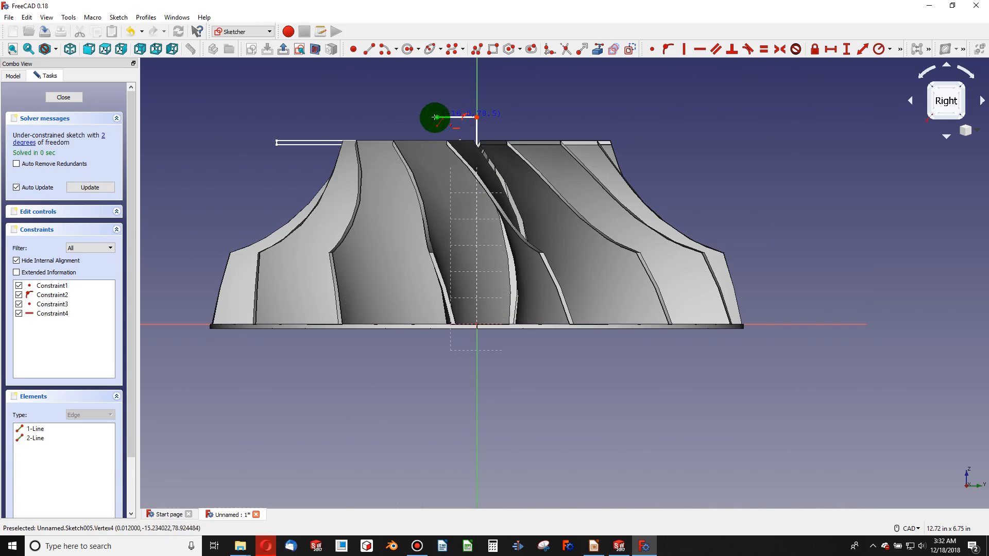
key("Escape")
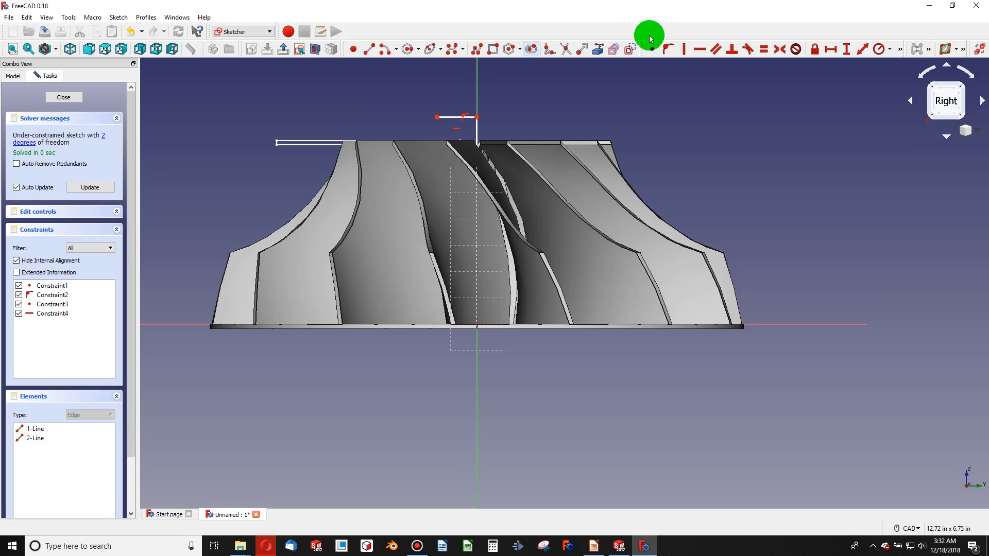
left_click(384, 53)
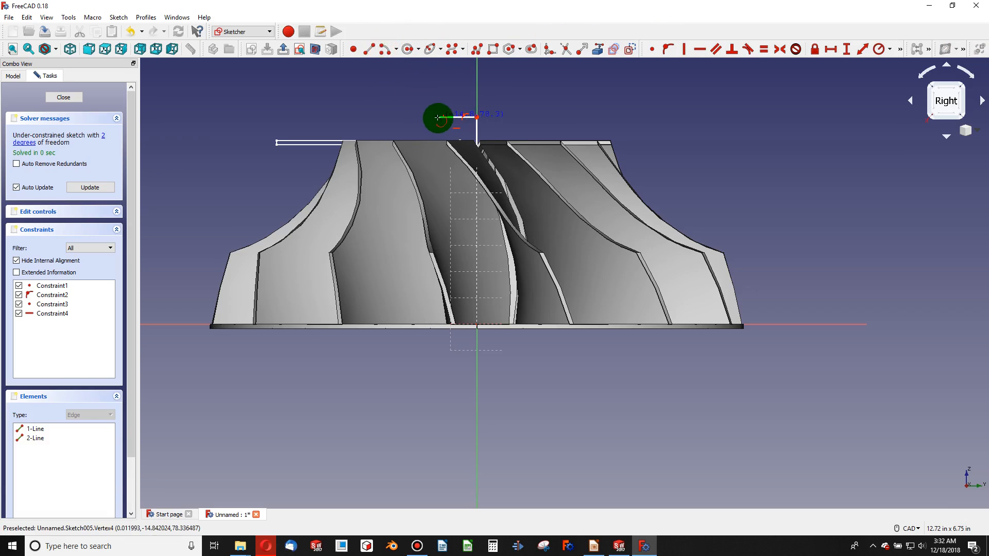
left_click(437, 118)
key("Escape")
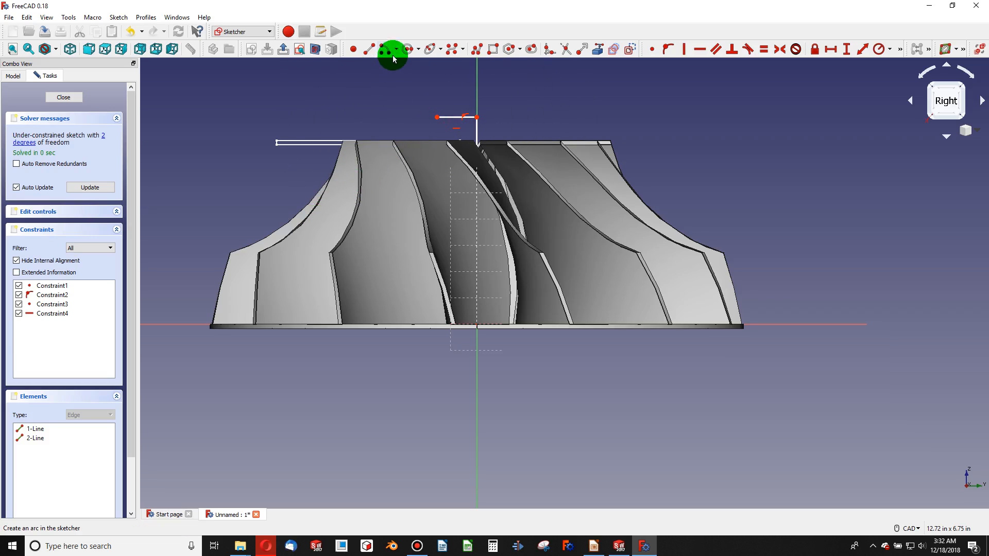
Step: Sketch an endpoint arc from the short top line's free end to about 106 mm from the vertical axis, near the disc's rim
left_click(395, 54)
left_click(394, 62)
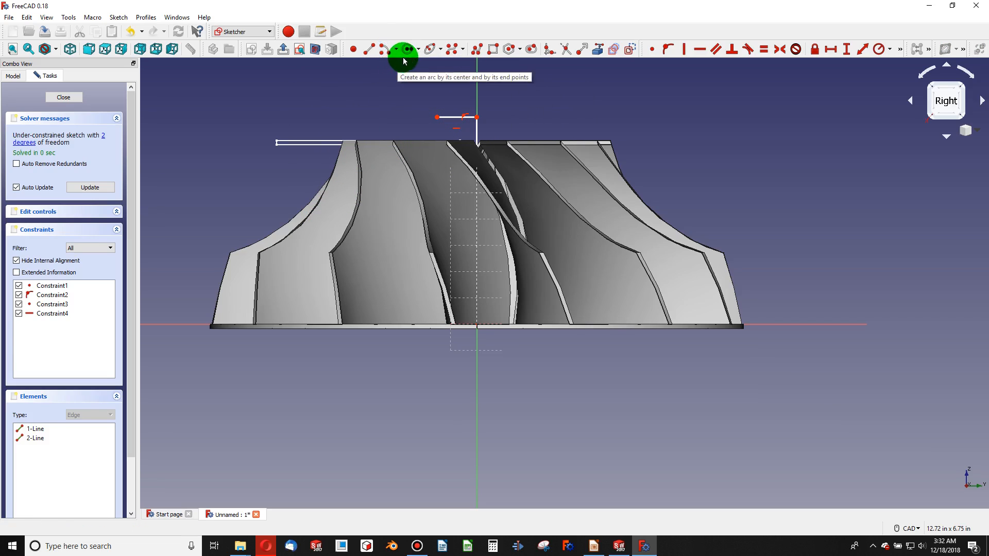
left_click(398, 54)
left_click(397, 73)
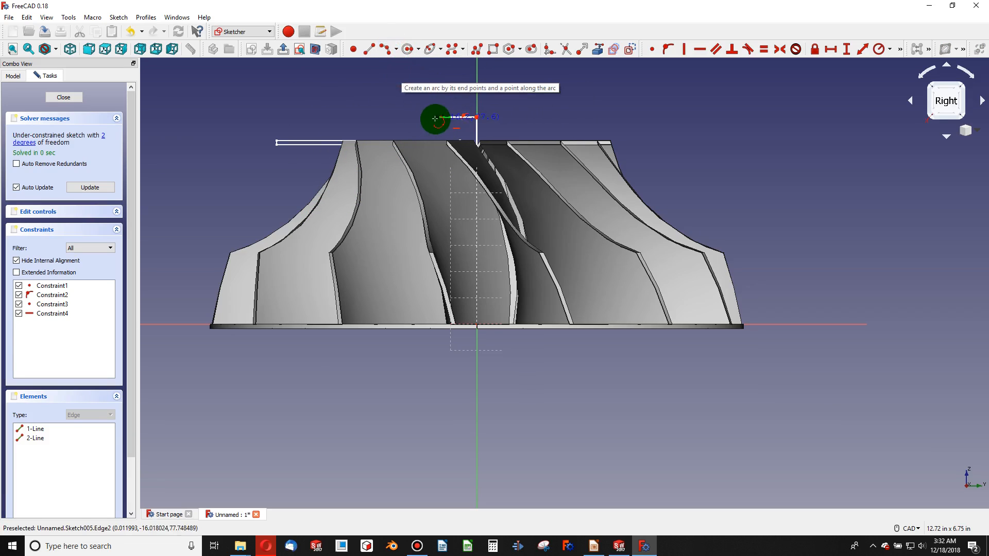
left_click(437, 117)
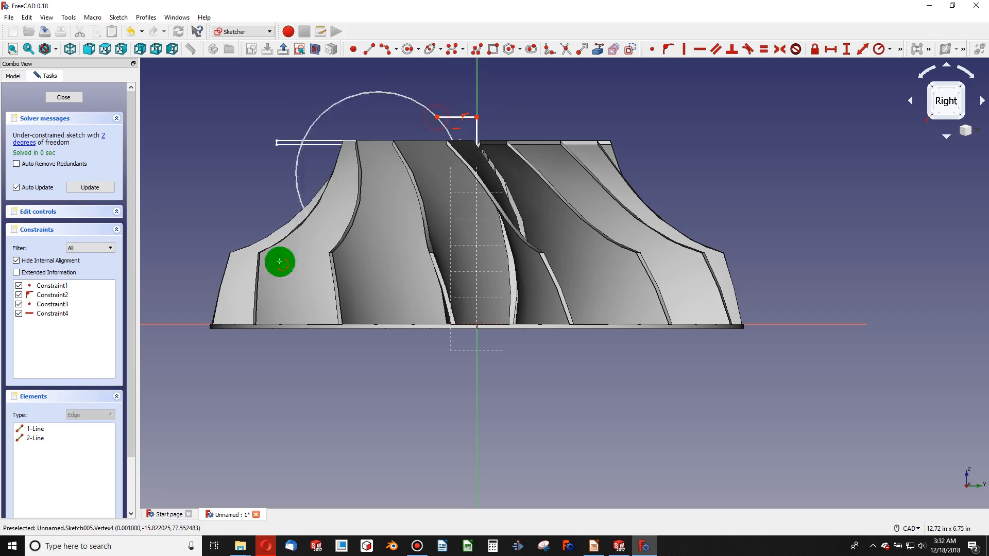
left_click(197, 315)
left_click(275, 300)
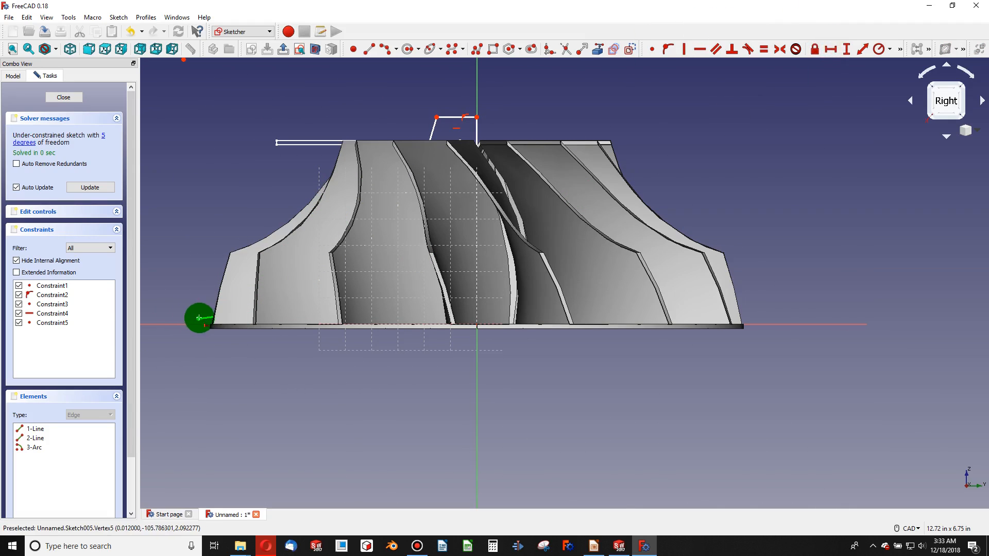
Step: Constrain the horizontal distance between the arc's lower endpoint and the origin to 4 in
left_click(476, 323)
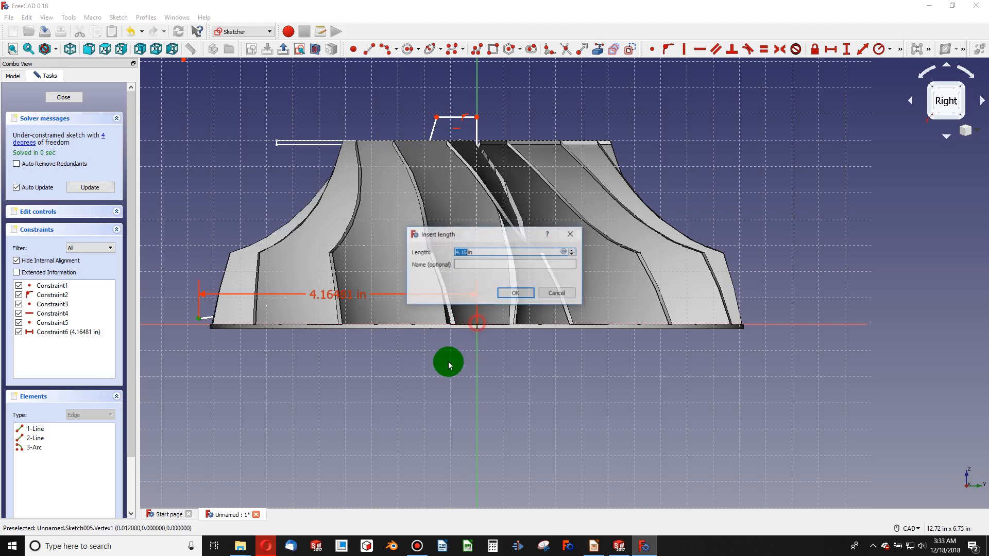
type("4")
key("Return")
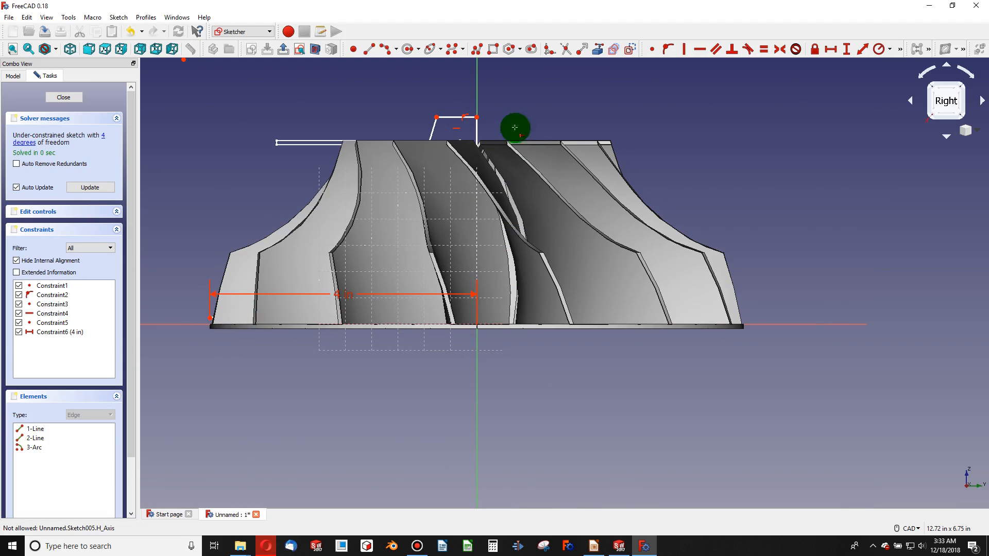
Step: Sketch a base line from the origin along the horizontal axis and make its outer end coincident with the arc's lower endpoint
left_click(369, 49)
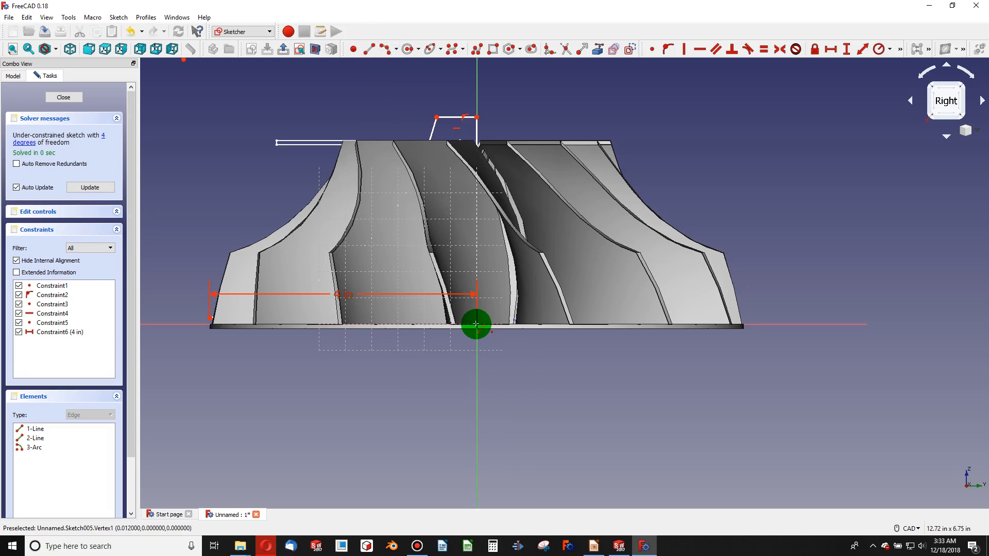
left_click(207, 322)
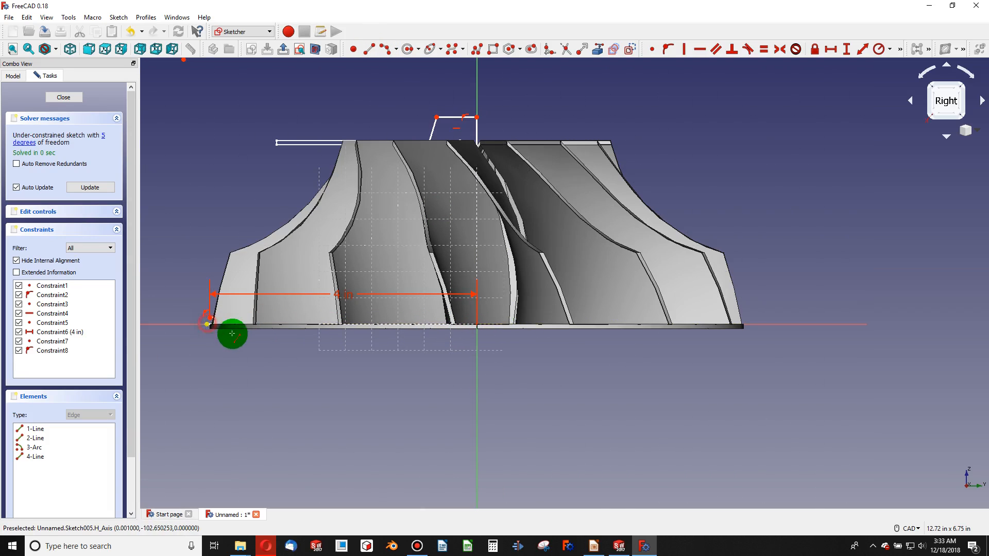
left_click(208, 323)
left_click(650, 50)
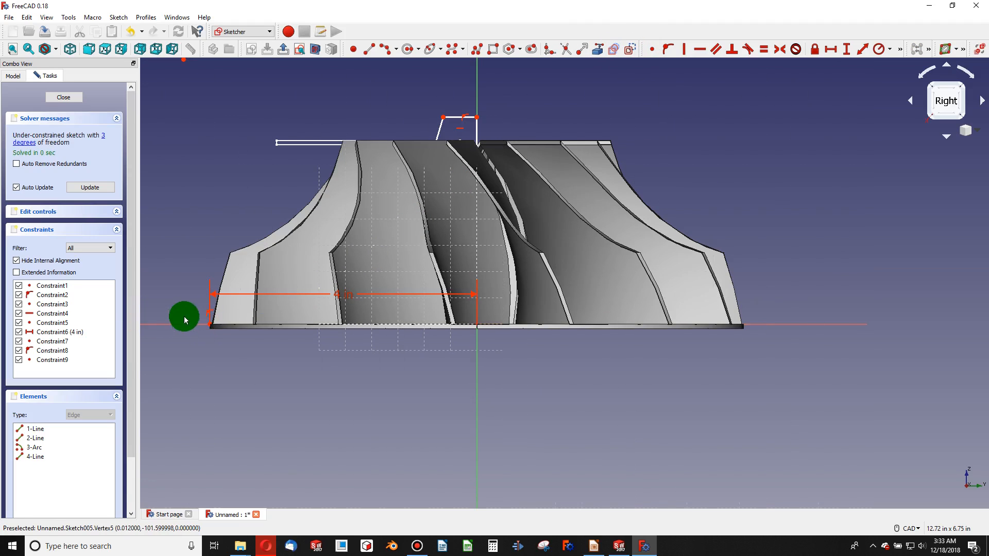
Step: Make the arc tangent to the base line at their shared outer endpoint
left_click_drag(210, 325, 174, 325)
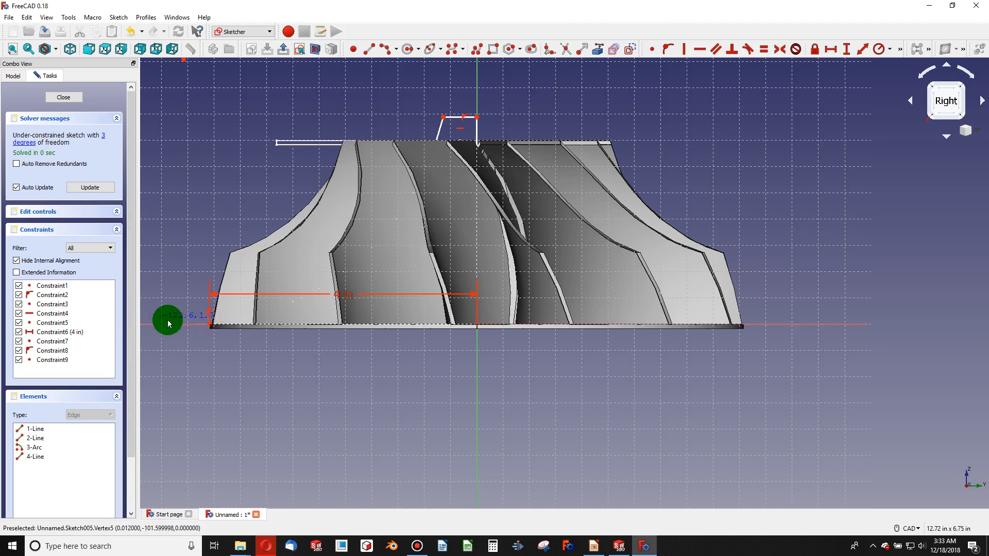
middle_click_drag(167, 323, 395, 328)
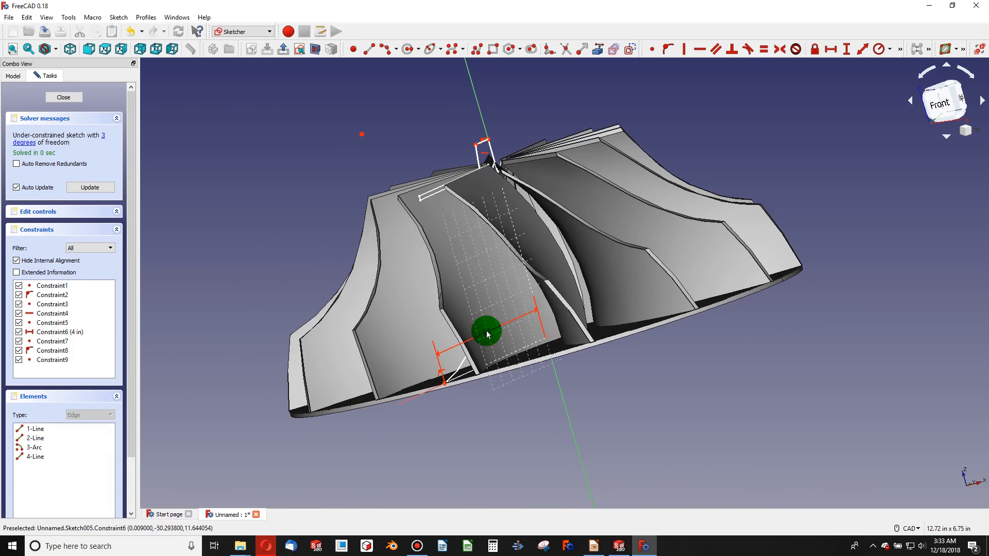
left_click(467, 376)
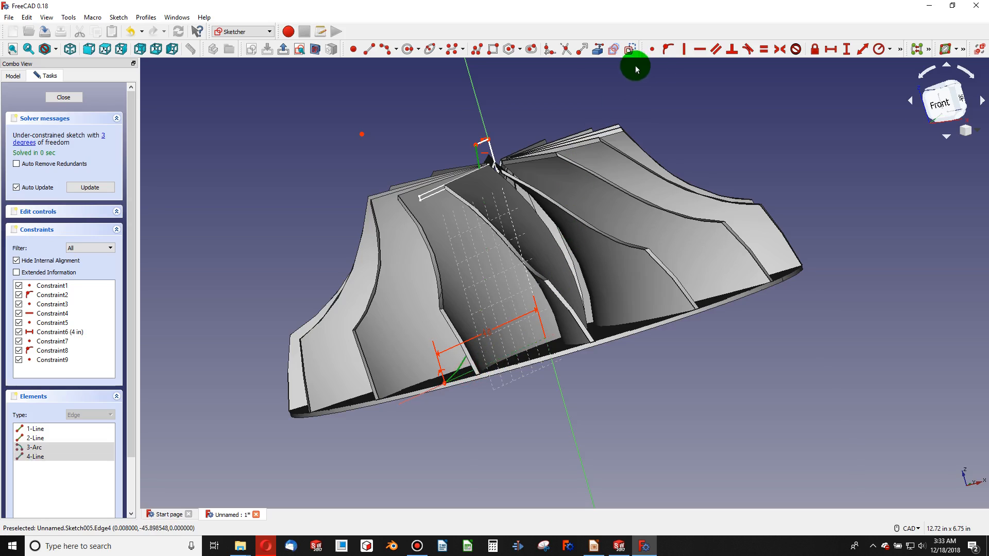
left_click(748, 49)
left_click(595, 282)
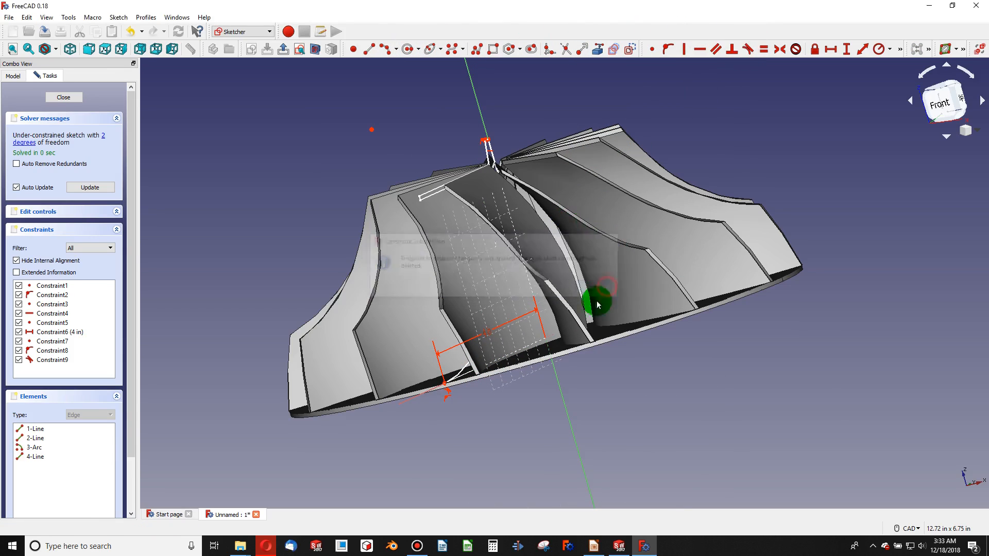
Step: Set the horizontal distance from the origin to the arc's lower endpoint to 3.75 in
double_click(485, 334)
type("3.75")
key("Return")
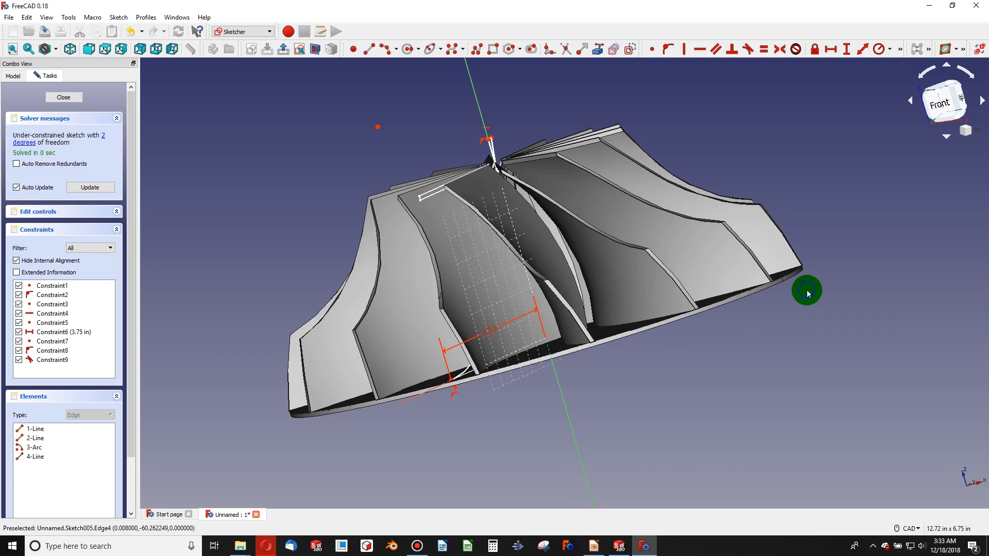
Step: Lengthen the short top line of the profile by moving its outer endpoint away from the vertical axis
right_click(753, 312)
scroll(768, 303, "up", 5)
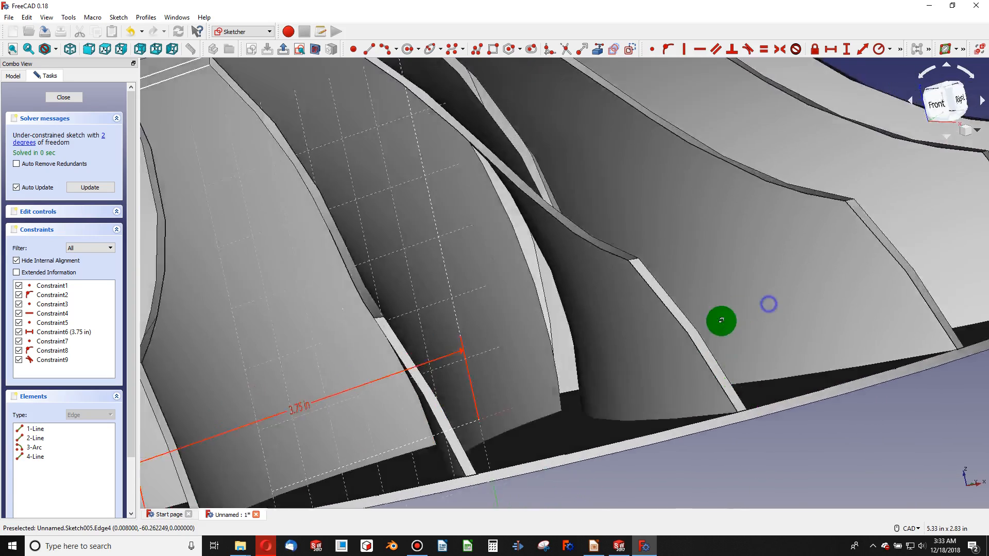
middle_click_drag(721, 320, 675, 374)
scroll(621, 355, "down", 4)
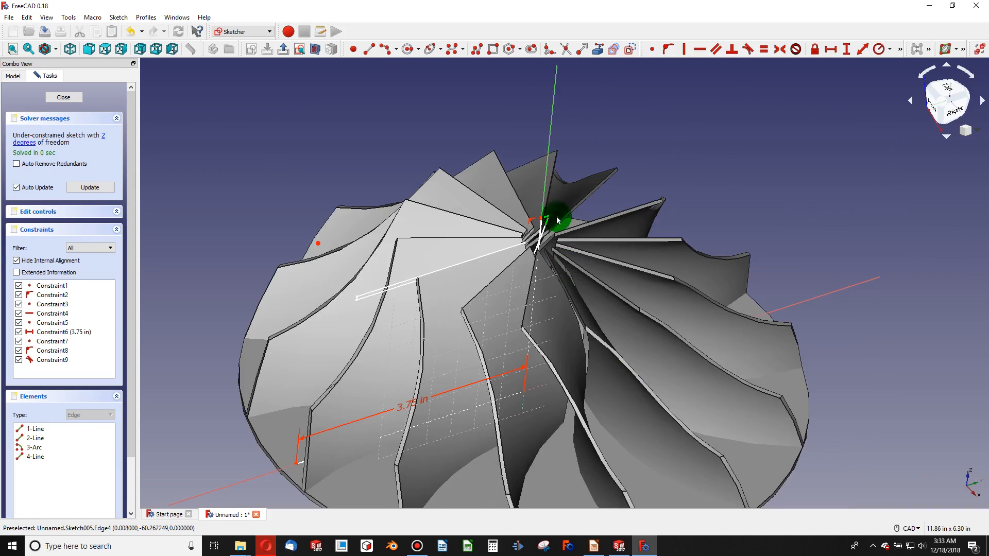
scroll(533, 190, "up", 1)
left_click_drag(558, 236, 495, 249)
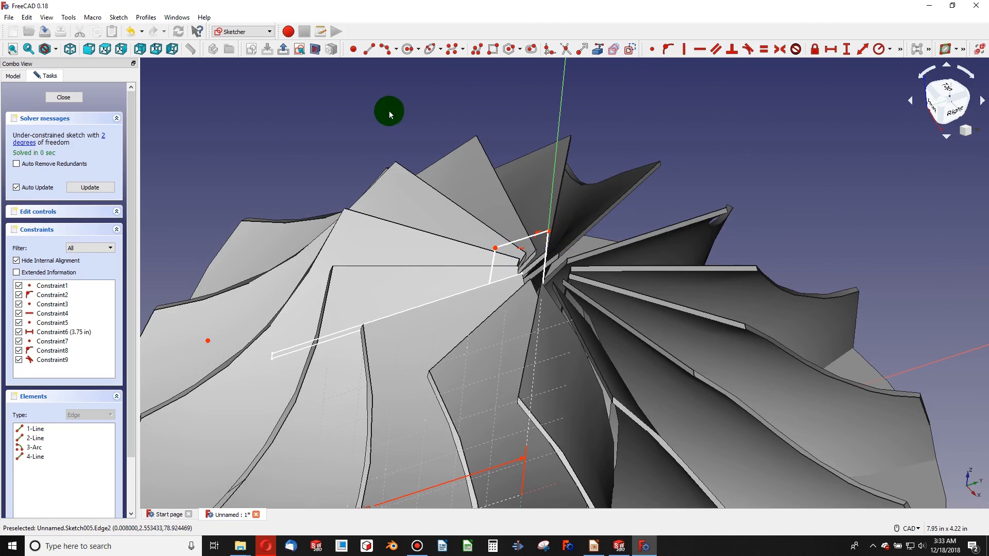
Step: Set the horizontal length of the profile's short top line to 0.75 in
left_click(352, 109)
left_click(816, 49)
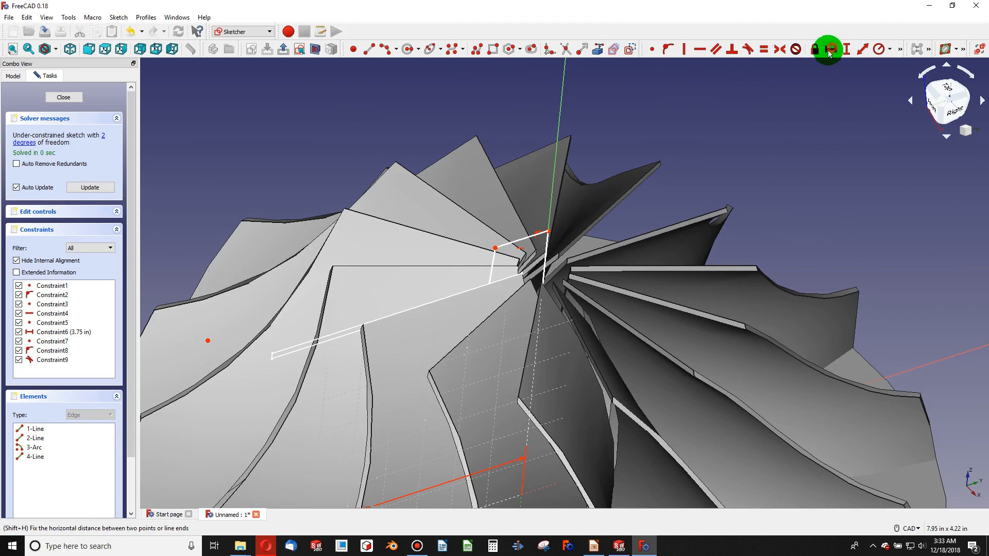
left_click(519, 239)
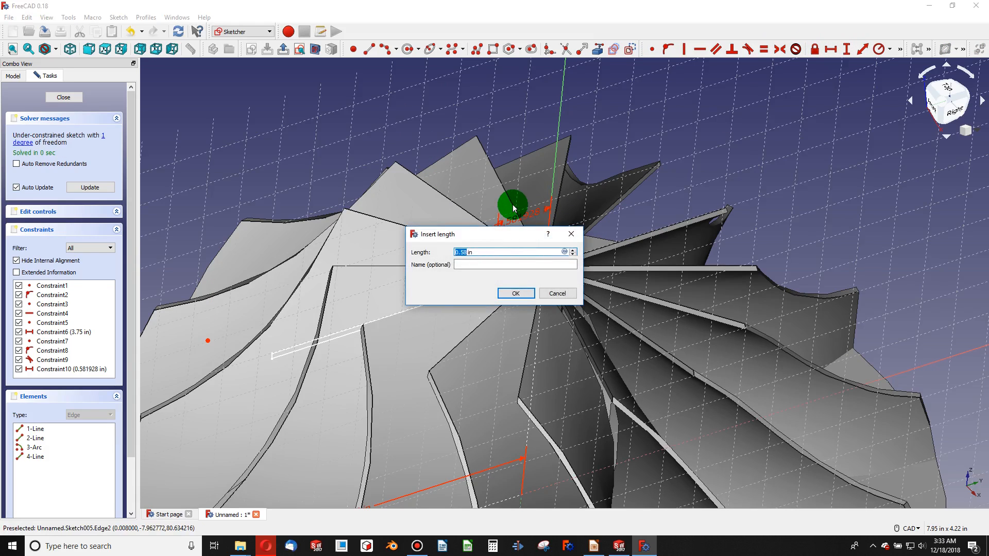
type(".75")
key("Return")
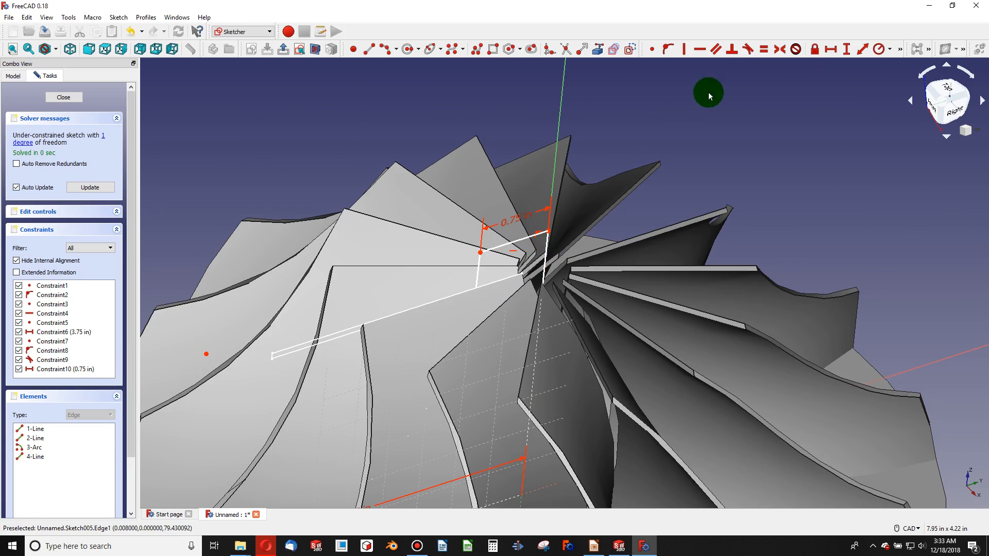
left_click(846, 49)
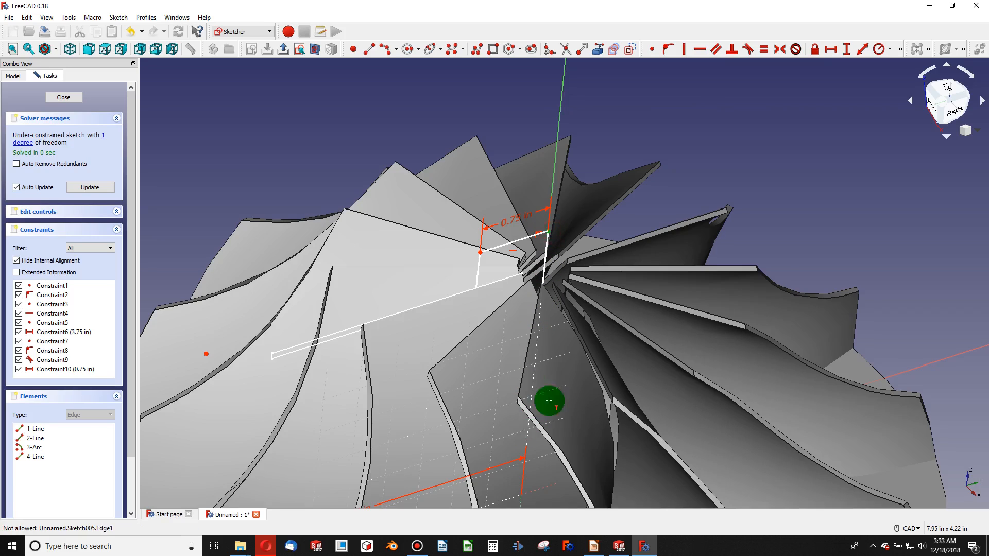
scroll(547, 401, "down", 2)
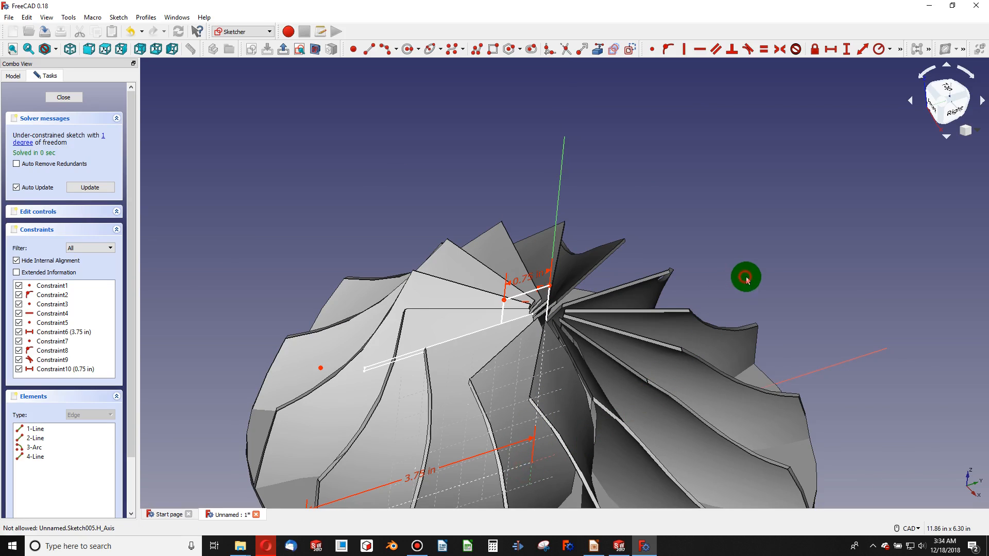
scroll(710, 308, "down", 3)
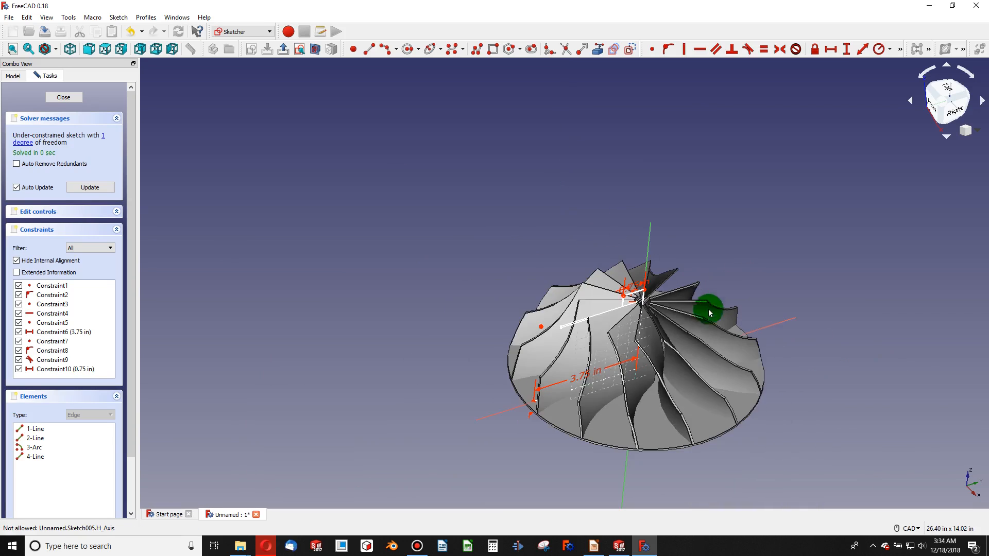
left_click(299, 49)
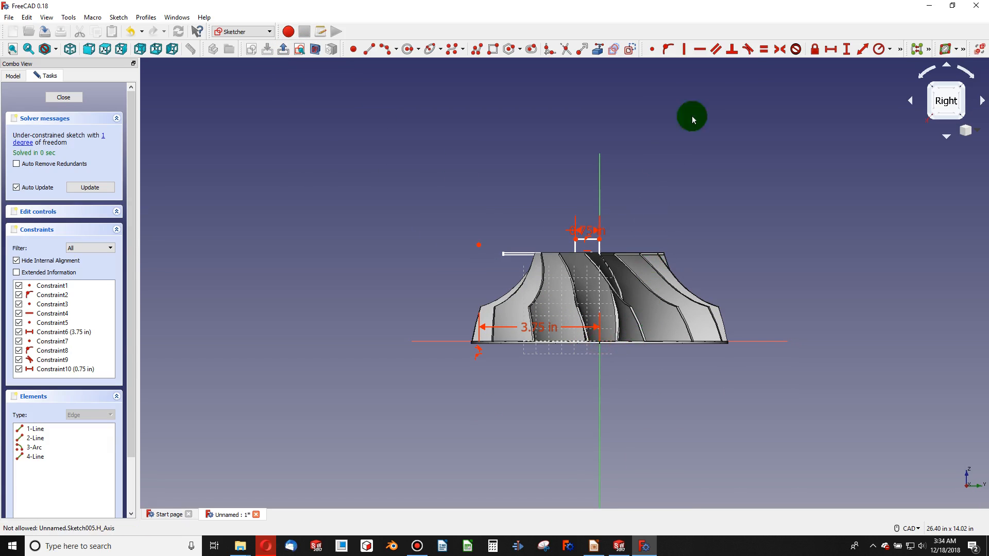
left_click(846, 49)
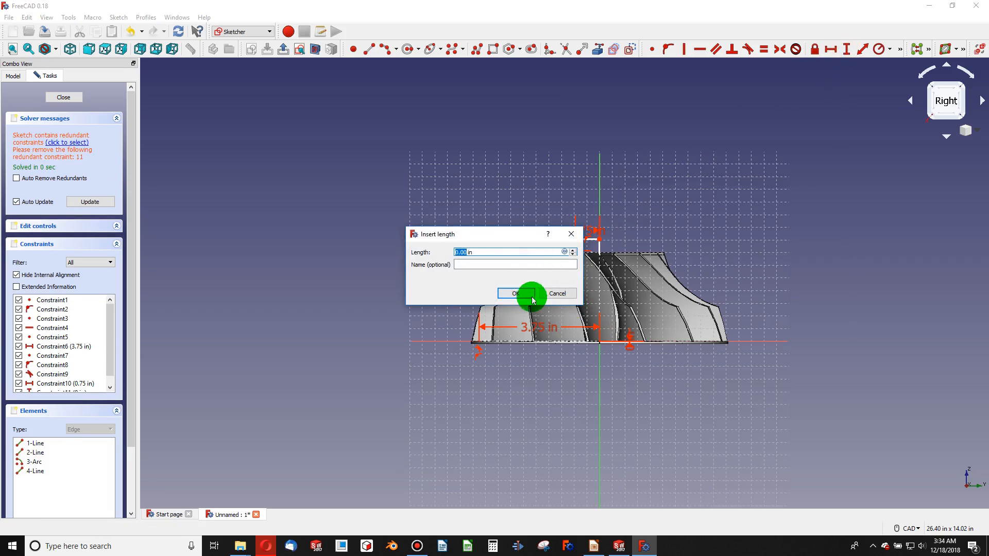
left_click(556, 292)
Step: Set the vertical distance from the origin to the top line's endpoint on the vertical axis to 2.75 in
scroll(584, 277, "up", 2)
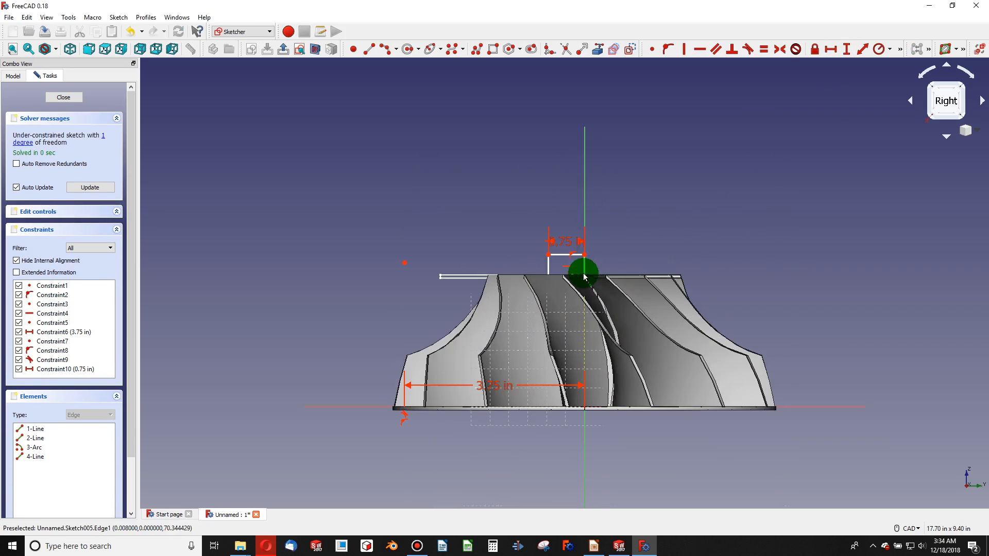
left_click(584, 255)
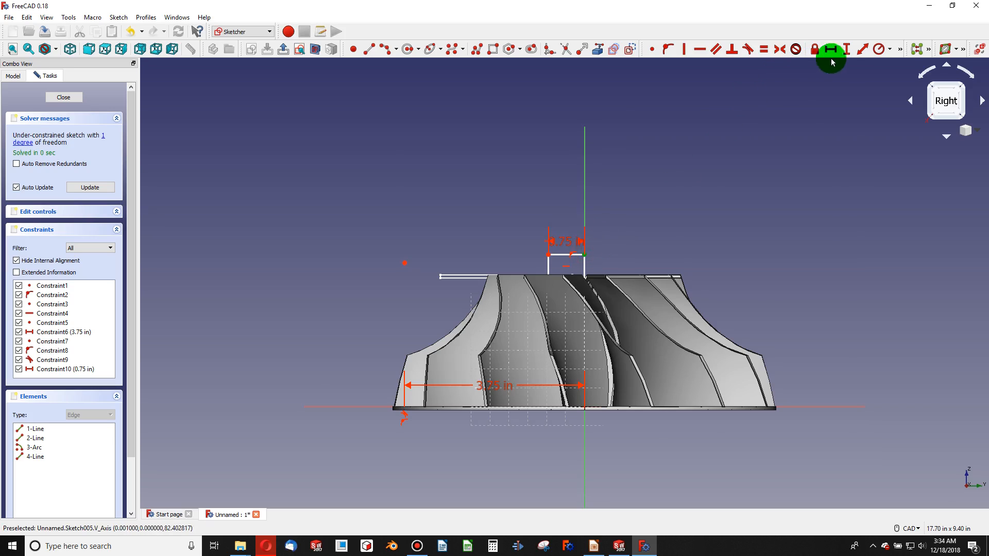
left_click(846, 49)
type("2.")
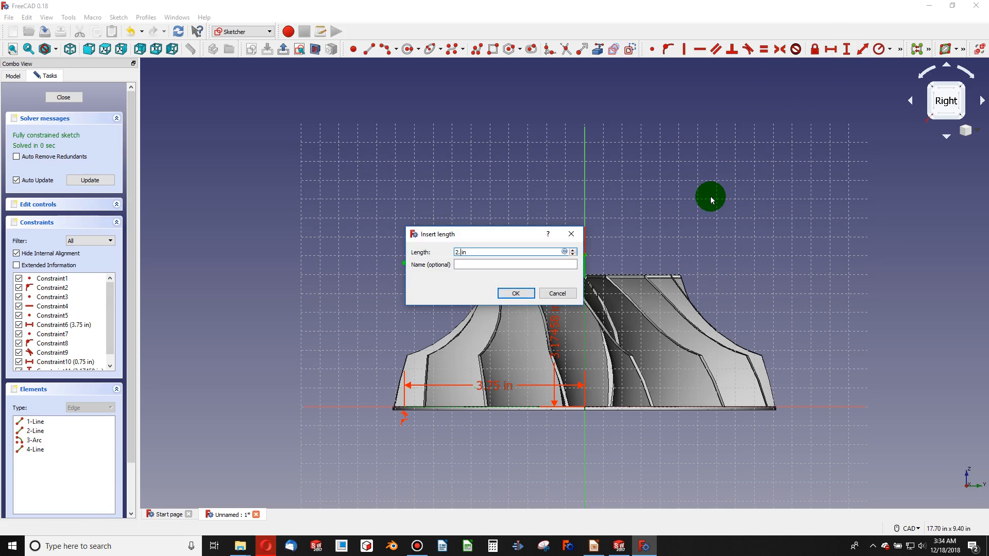
type("75")
key("Return")
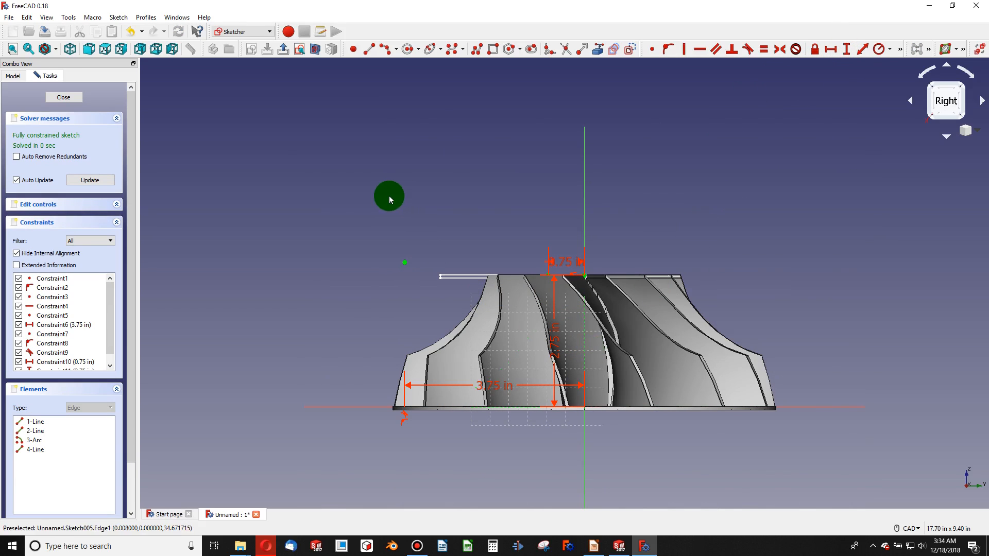
Step: Finish the hub sketch and revolve the profile 360° about the vertical sketch axis
middle_click_drag(379, 237, 493, 271)
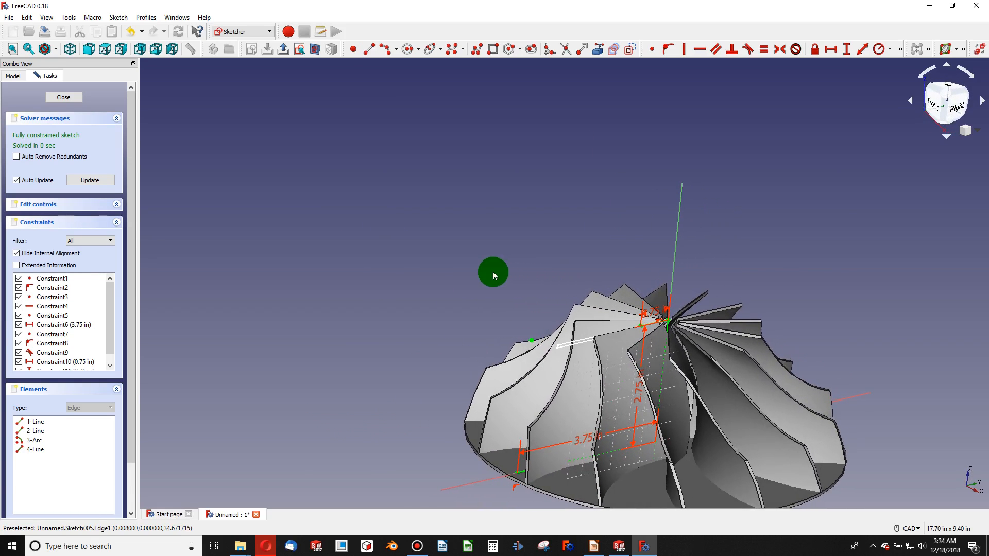
left_click(72, 99)
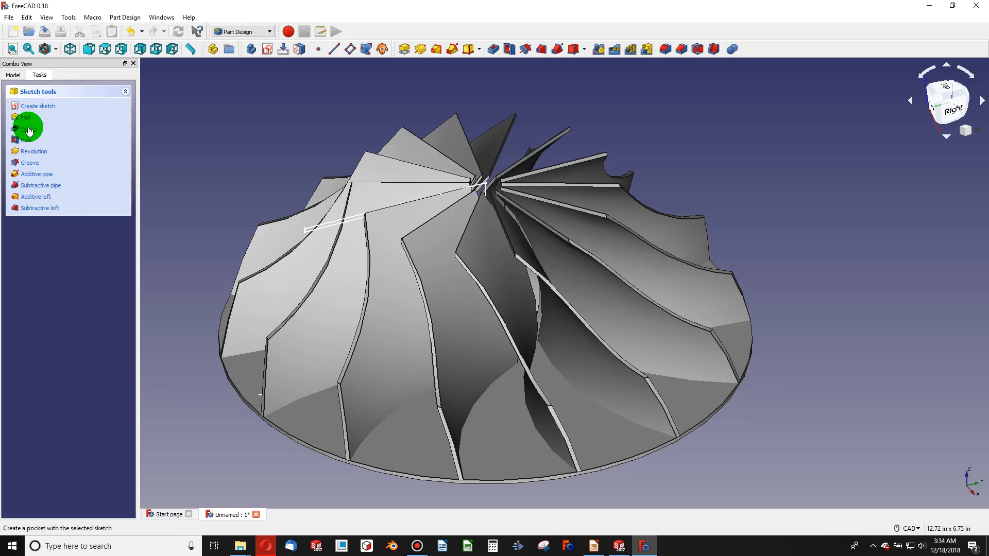
left_click(29, 155)
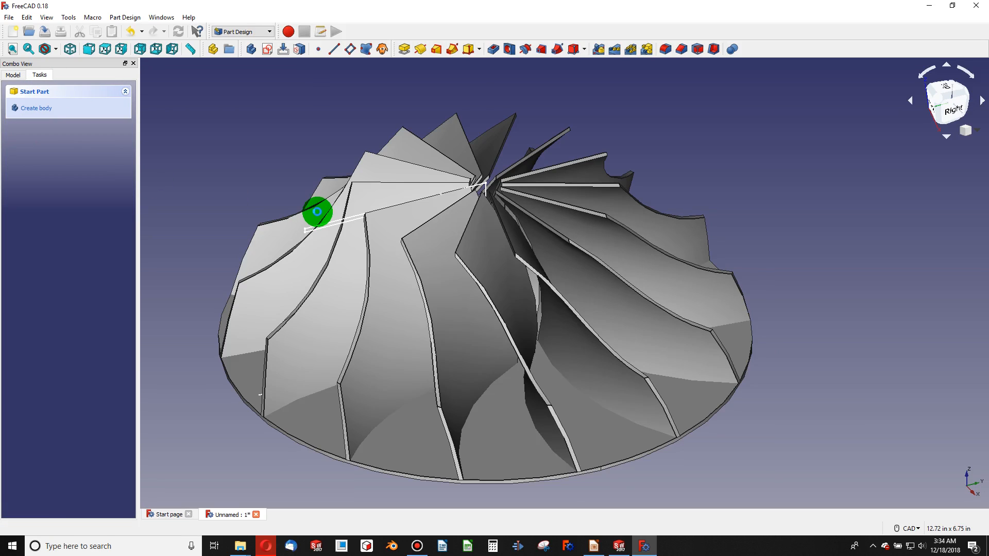
left_click(46, 97)
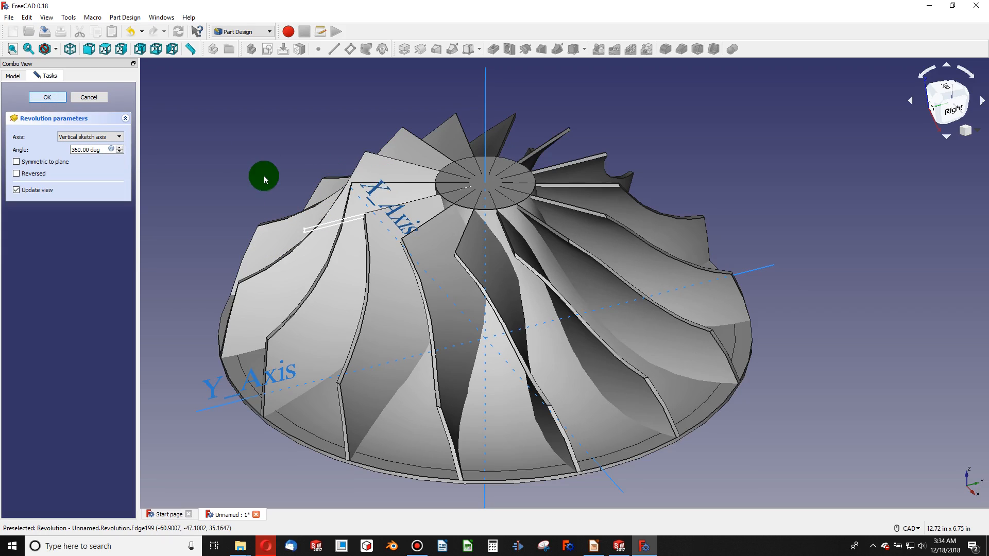
Step: Examine the revolved hub and how it meets the blades and disc from several angles
scroll(459, 243, "down", 2)
scroll(521, 272, "up", 5)
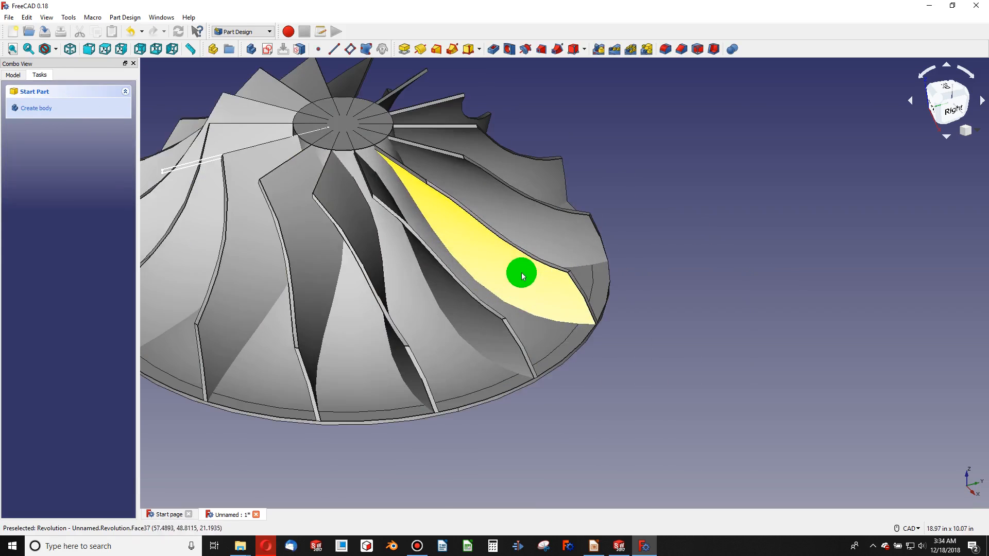
middle_click_drag(520, 265, 498, 268)
scroll(501, 270, "down", 2)
scroll(295, 250, "up", 2)
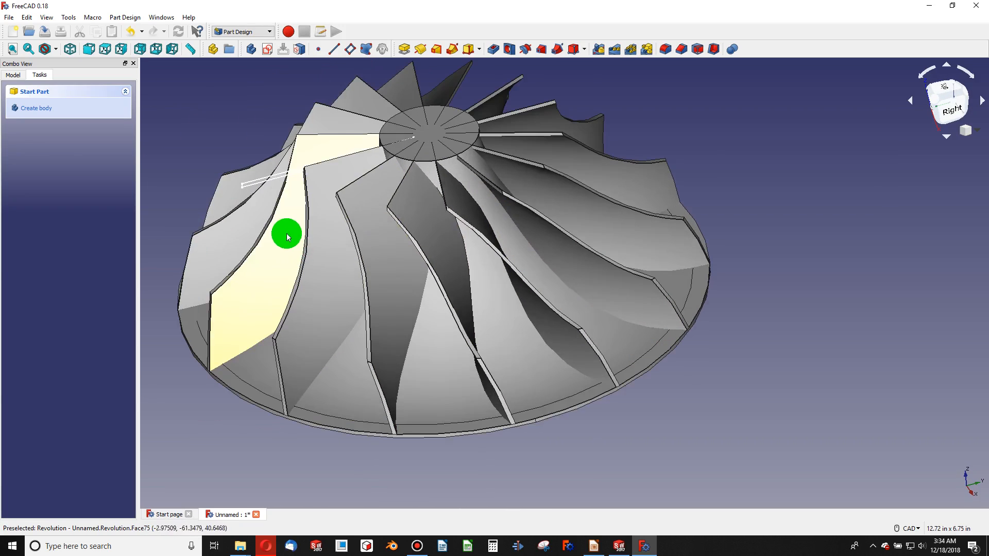
scroll(287, 233, "down", 2)
scroll(235, 209, "up", 1)
scroll(304, 216, "up", 2)
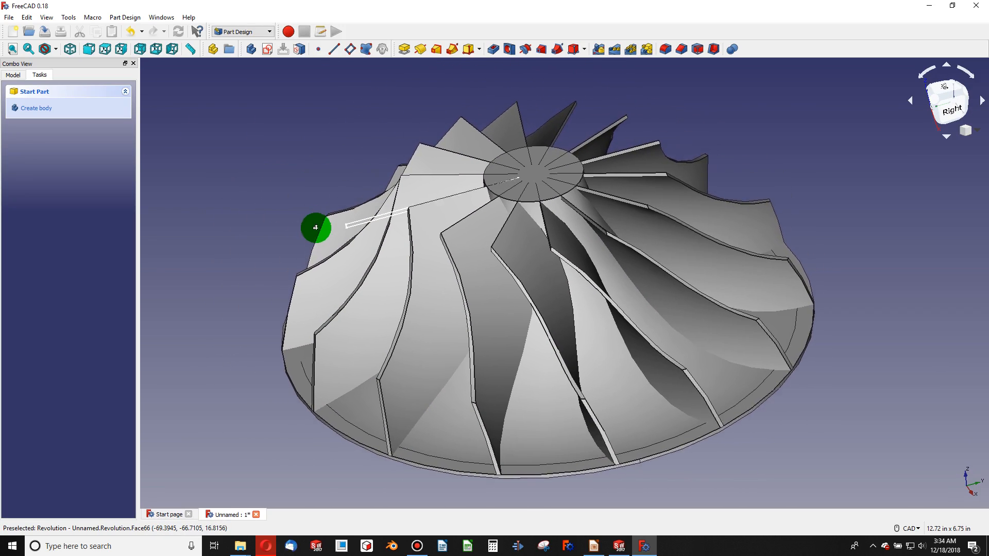
mouse_move(287, 205)
middle_mouse_down()
mouse_move(316, 175)
mouse_move(304, 196)
middle_mouse_up()
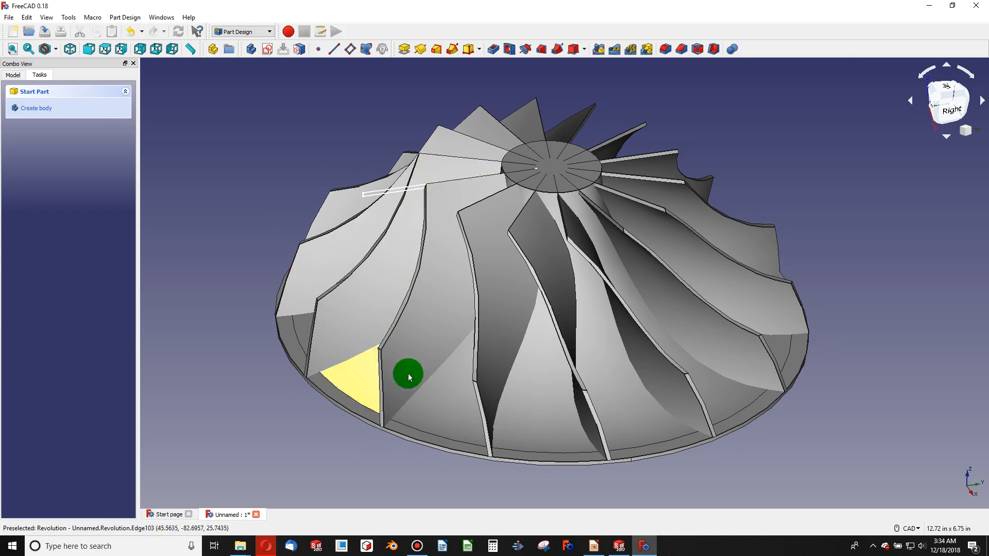
scroll(409, 373, "down", 2)
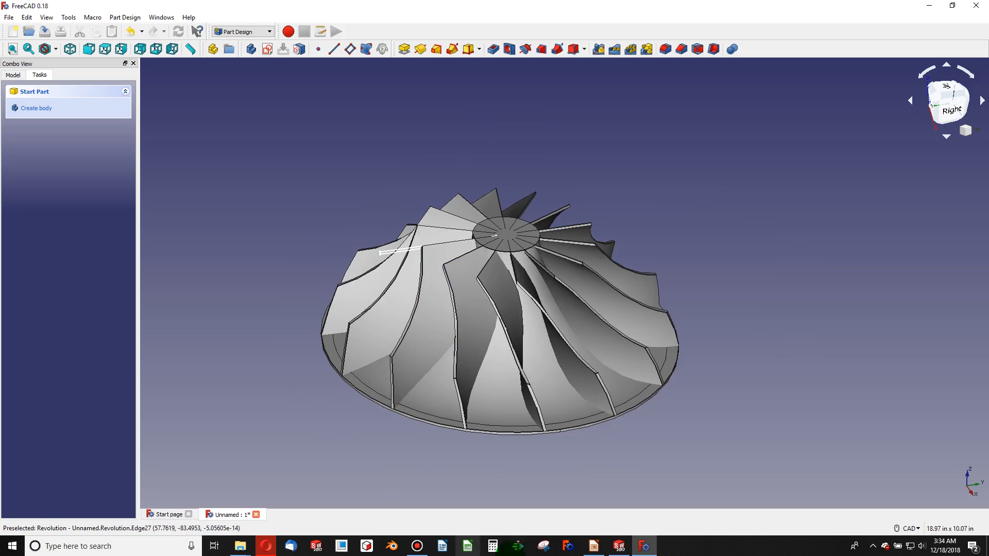
Step: Switch to SOLIDWORKS and start a new sketch on the Front Plane
left_click(621, 547)
middle_click_drag(521, 364, 589, 323)
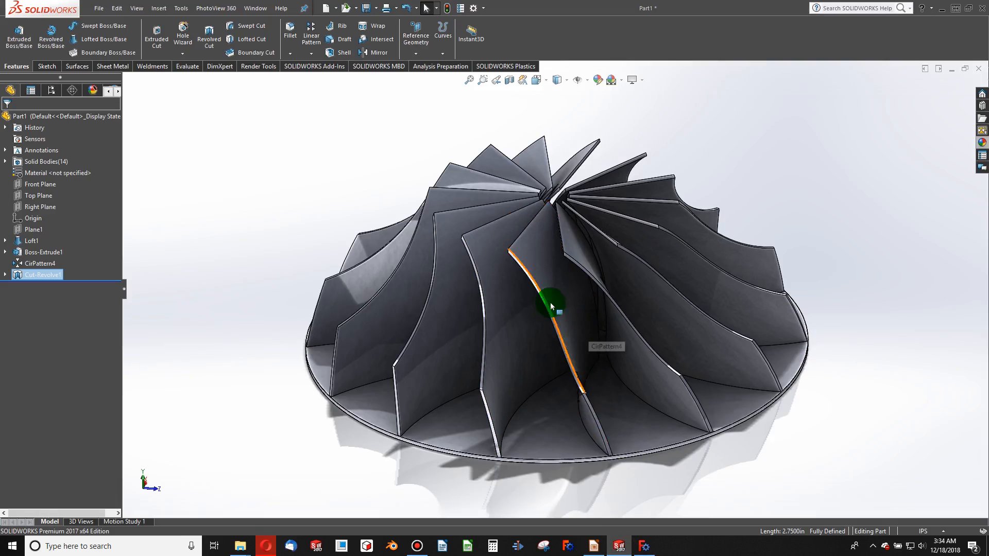
left_click(46, 67)
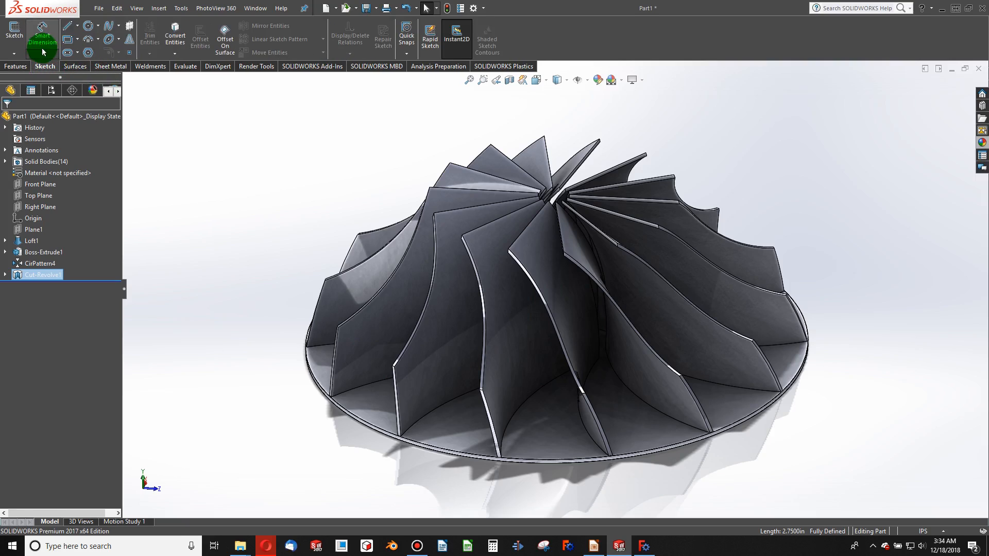
left_click(15, 31)
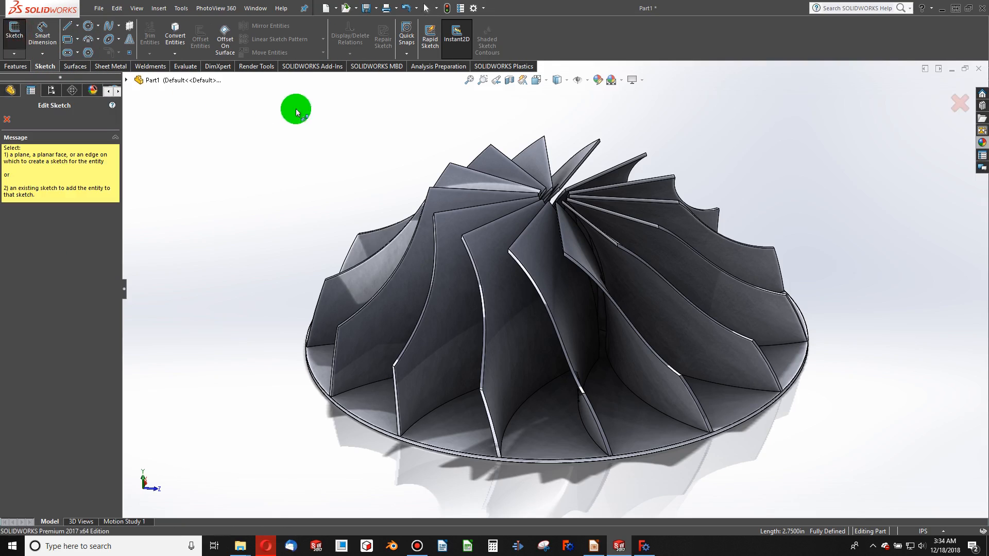
left_click(129, 81)
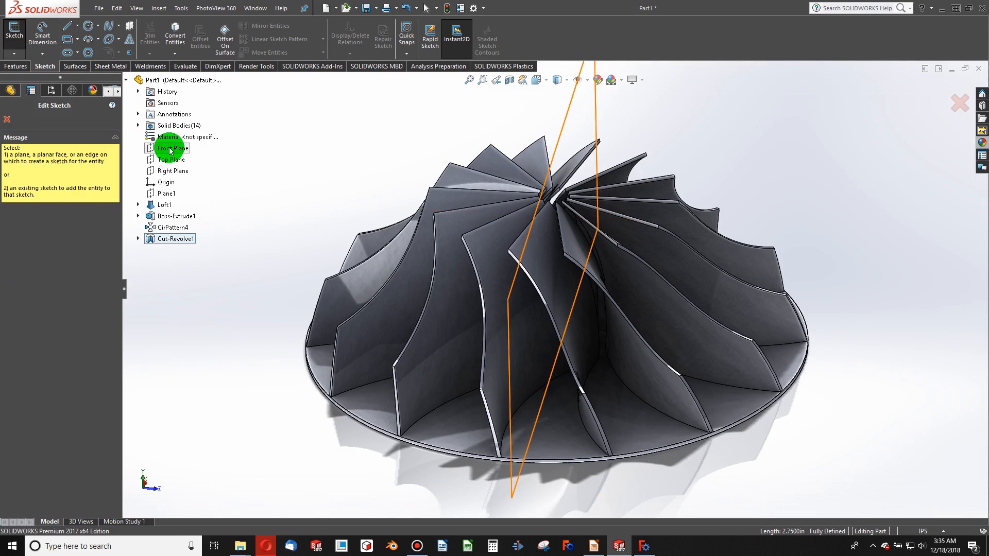
left_click(170, 150)
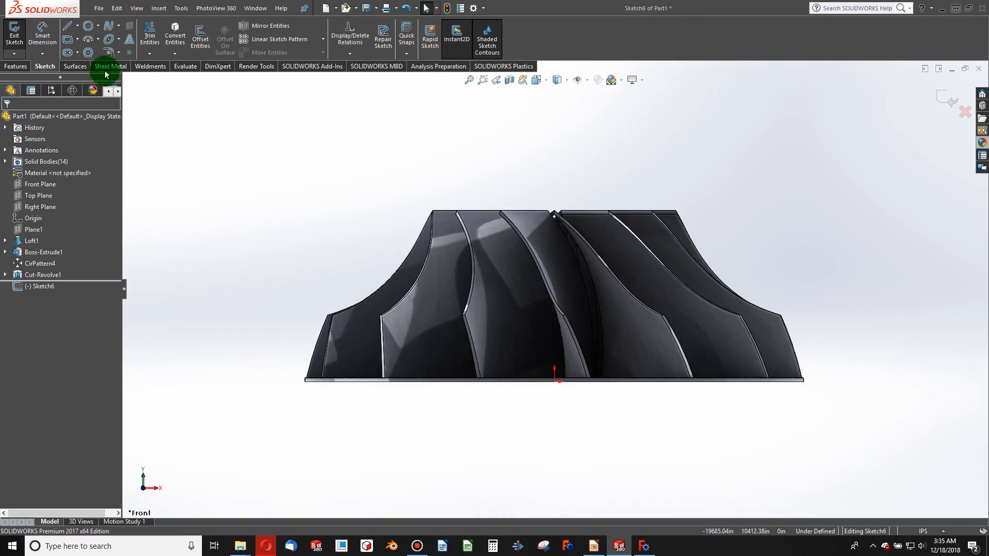
Step: Sketch a vertical line about 3.1 in up from the origin and a horizontal line about 0.5 in long from its upper end toward negative X
left_click(74, 29)
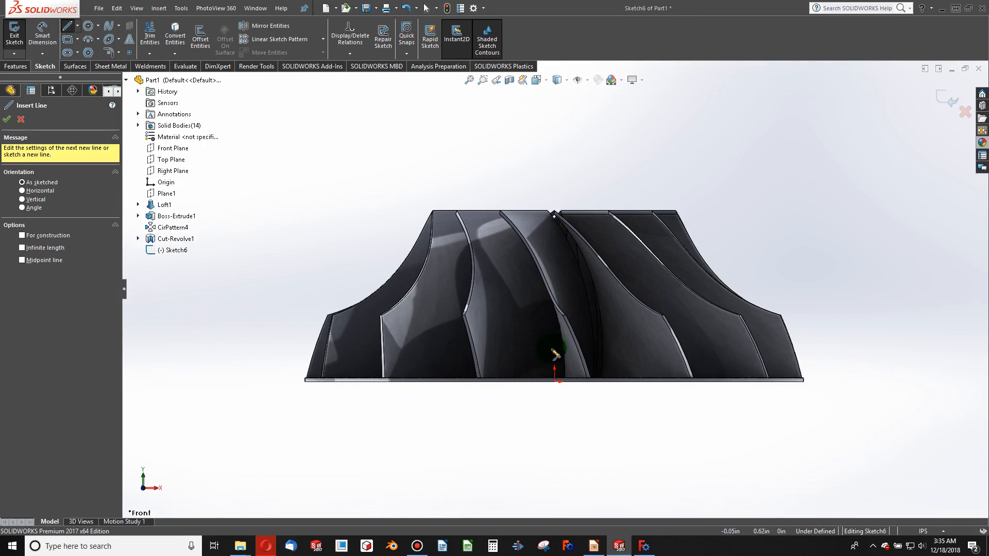
left_click(555, 382)
left_click(547, 211)
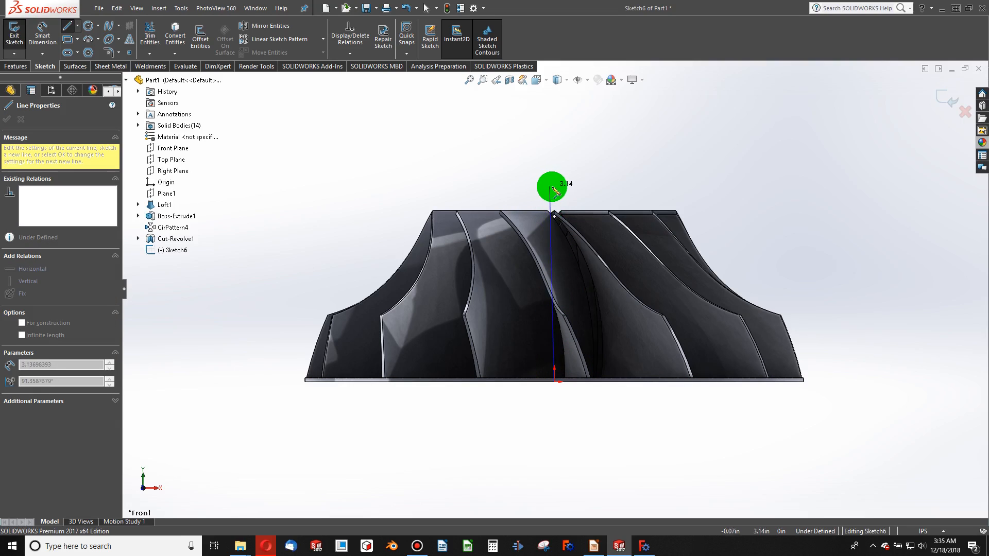
left_click(555, 186)
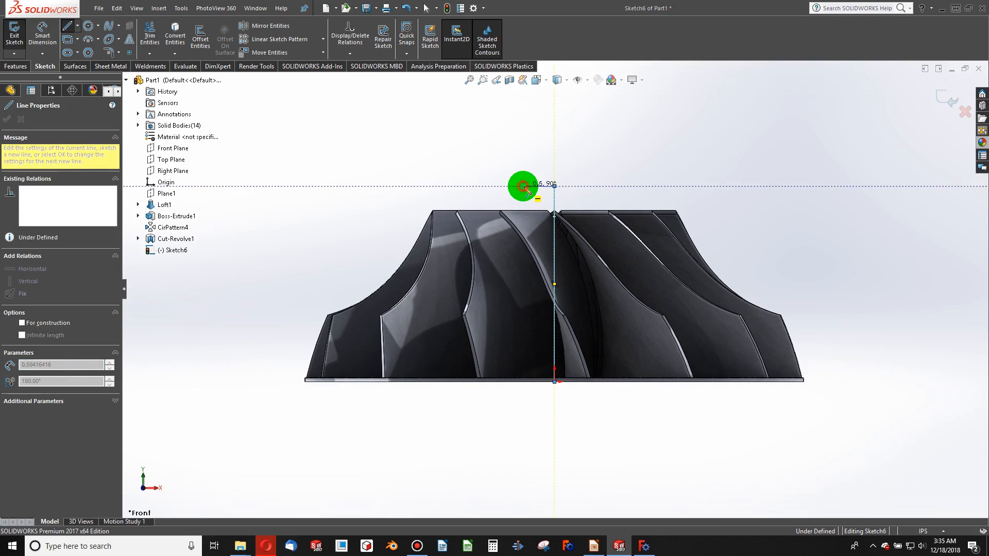
key("Escape")
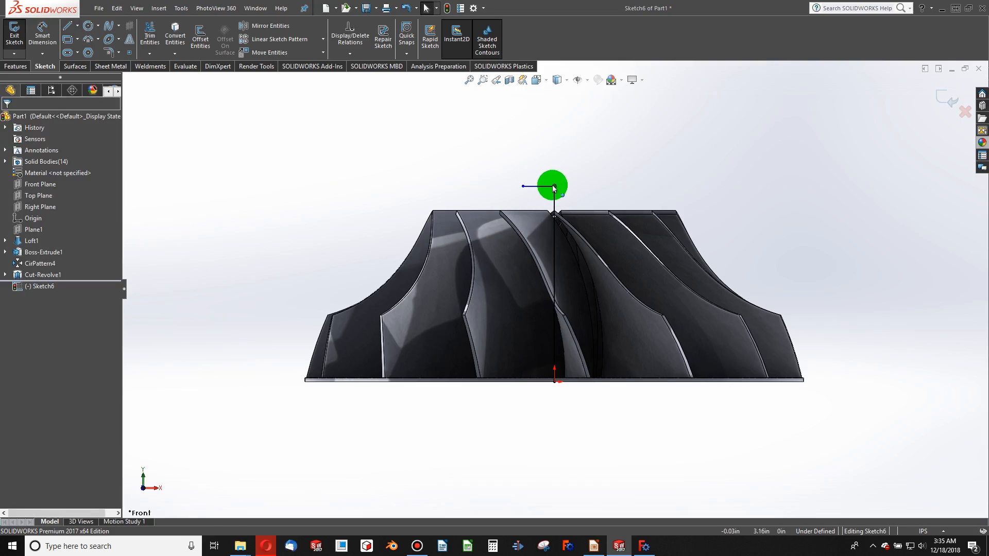
Step: Leave the Line tool, exit the hub sketch and rebuild the part
left_click(68, 29)
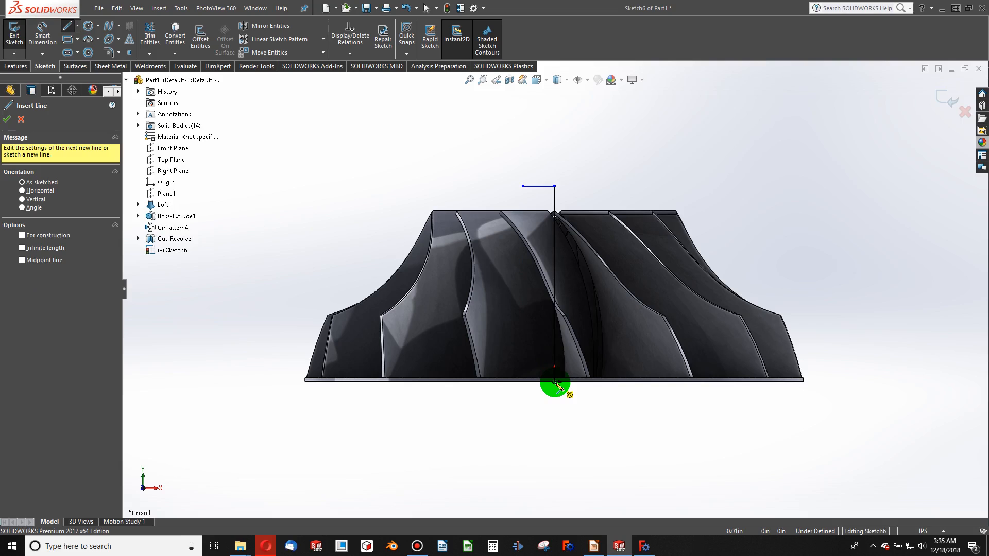
key("Escape")
left_click(449, 9)
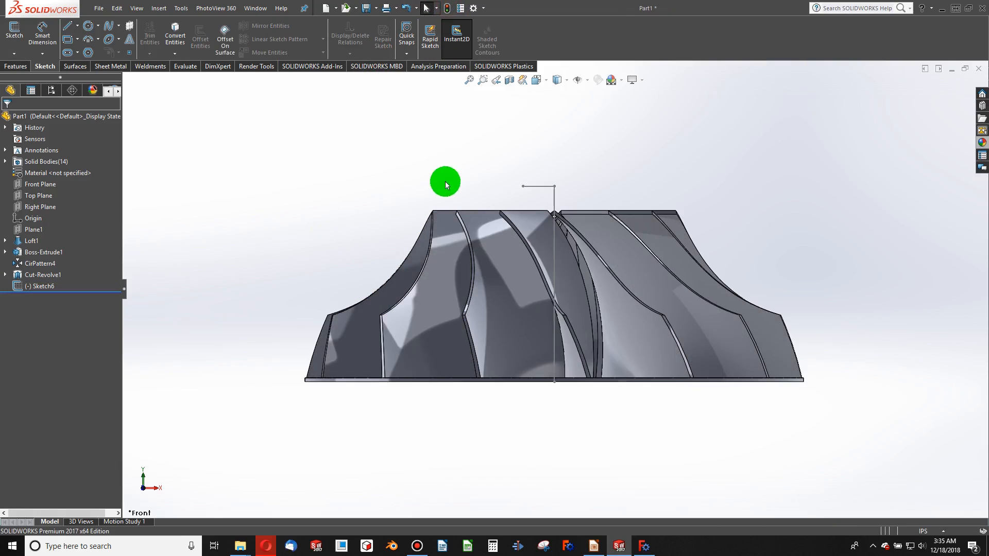
Step: Edit the base disc's extrusion so that it extends in the opposite direction from its sketch plane
mouse_move(443, 179)
middle_mouse_down()
mouse_move(455, 265)
mouse_move(479, 299)
mouse_move(468, 141)
mouse_move(455, 181)
mouse_move(461, 349)
mouse_move(498, 427)
middle_mouse_up()
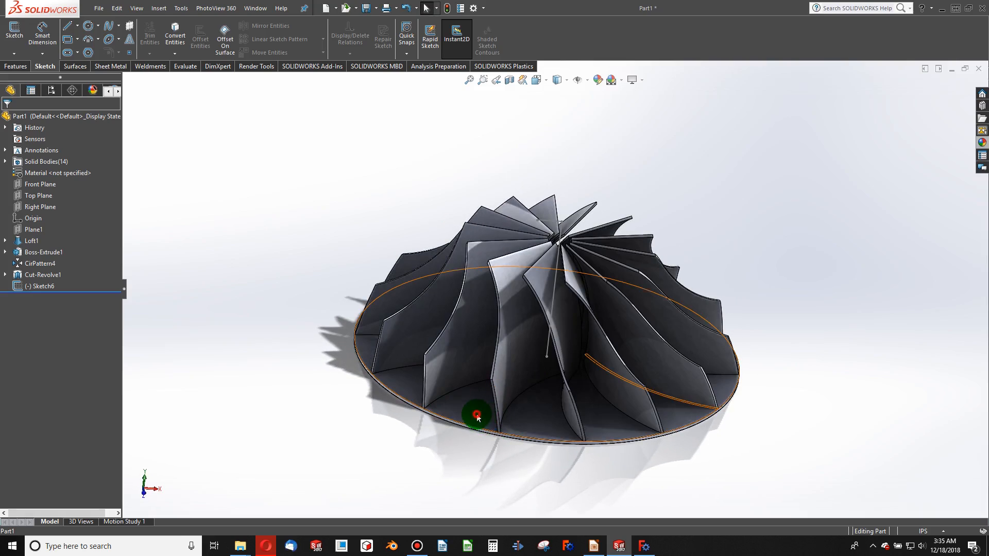
left_click(464, 403)
left_click(6, 252)
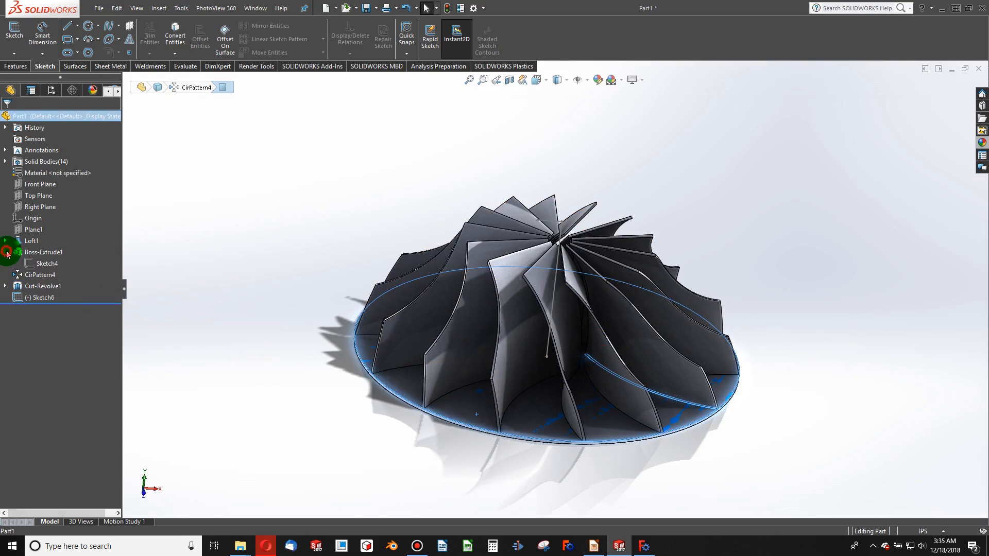
left_click(38, 265)
right_click(40, 264)
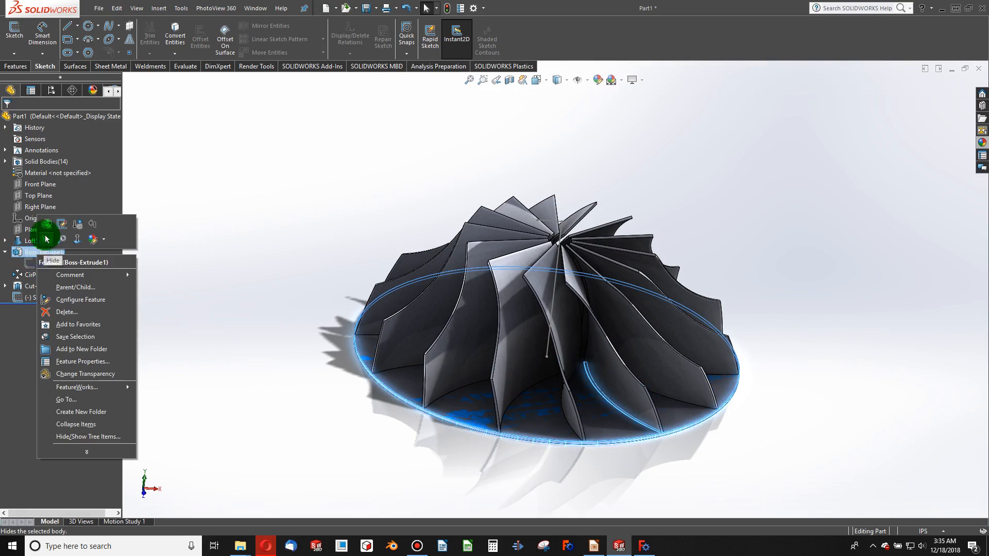
left_click(46, 227)
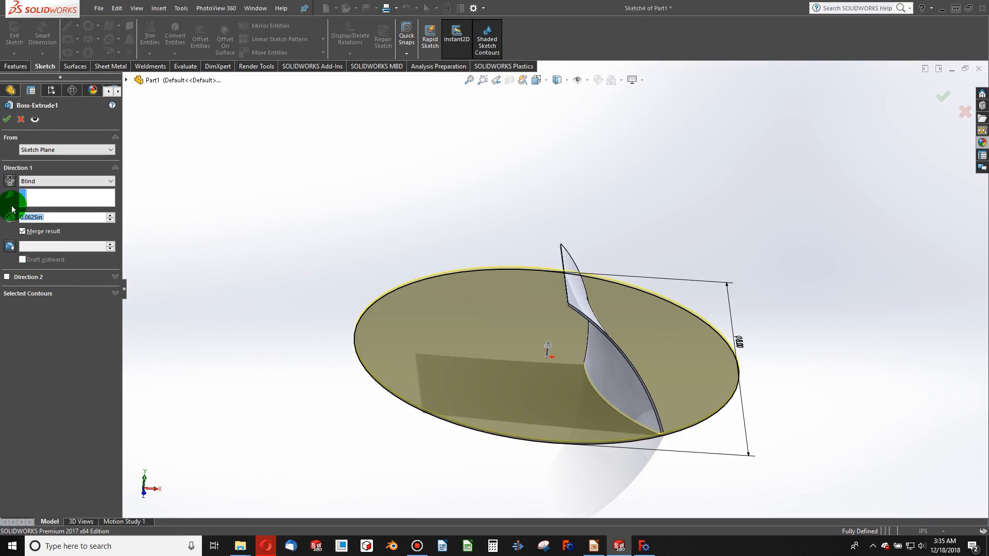
left_click(10, 182)
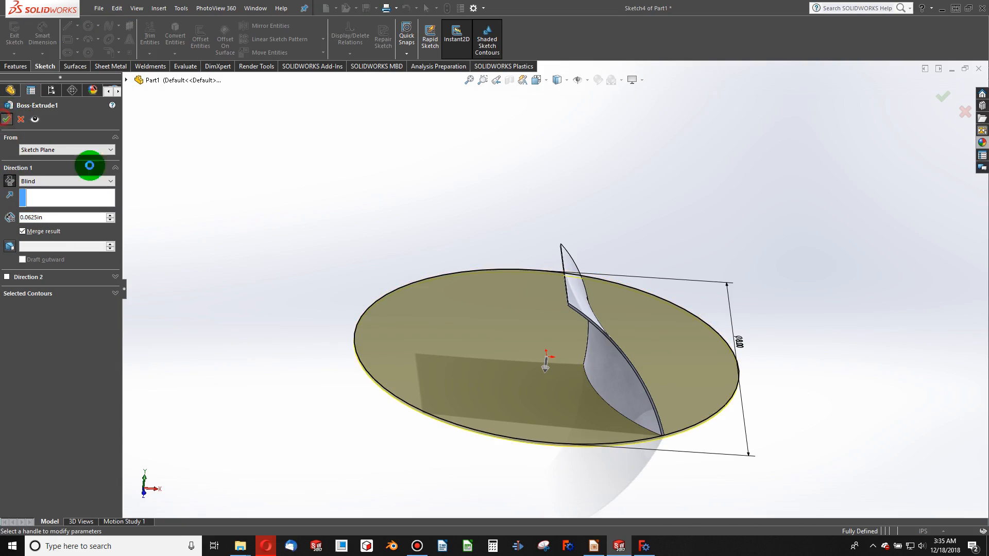
key("Return")
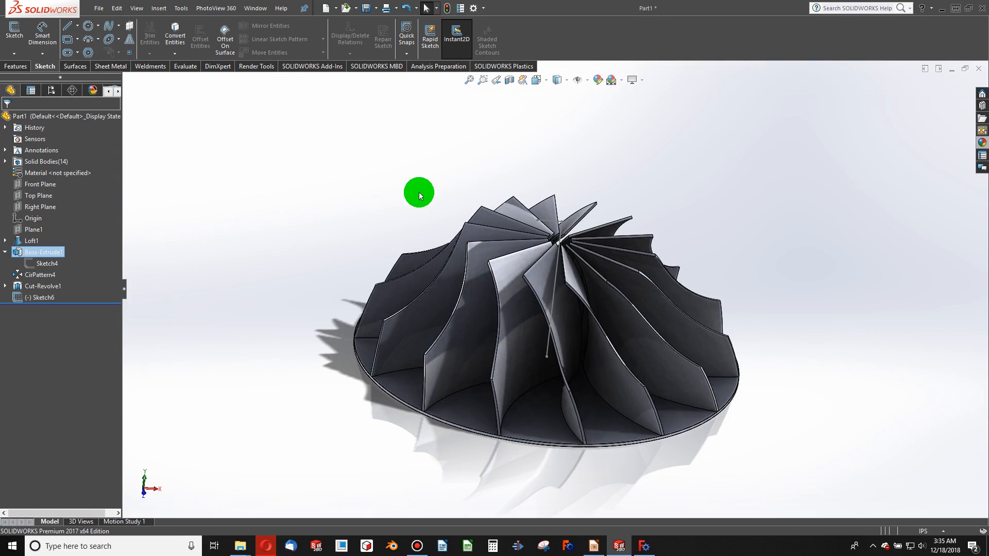
Step: Reopen the hub sketch, draw a line about 4.5 in from the origin toward negative X, and join it to the short upper line with a tangent arc
key("ctrl+5")
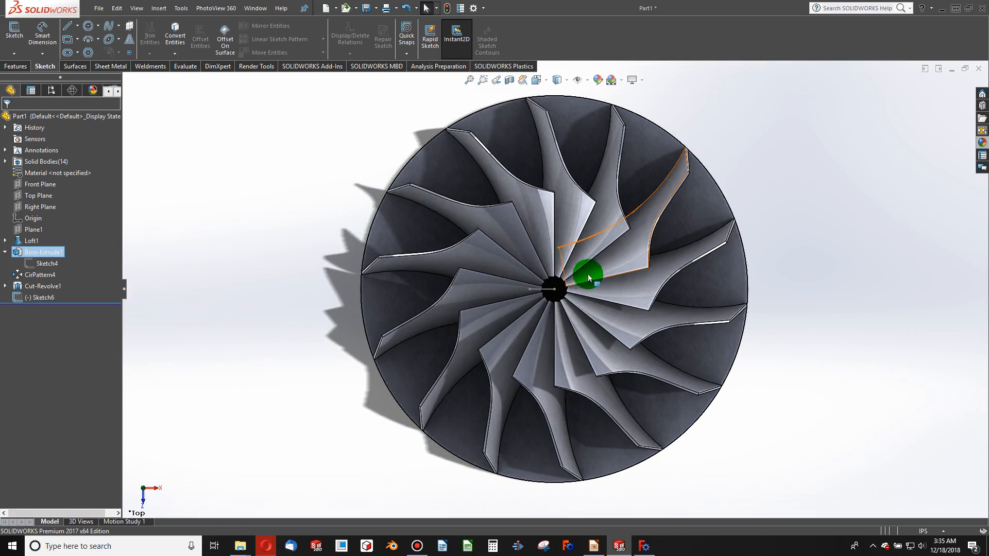
right_click(536, 284)
left_click(544, 259)
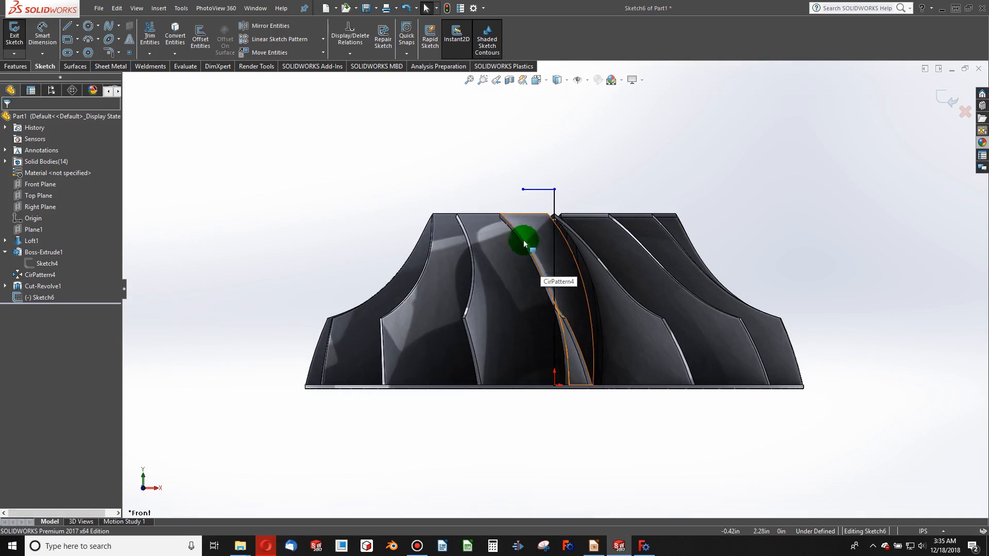
left_click(68, 26)
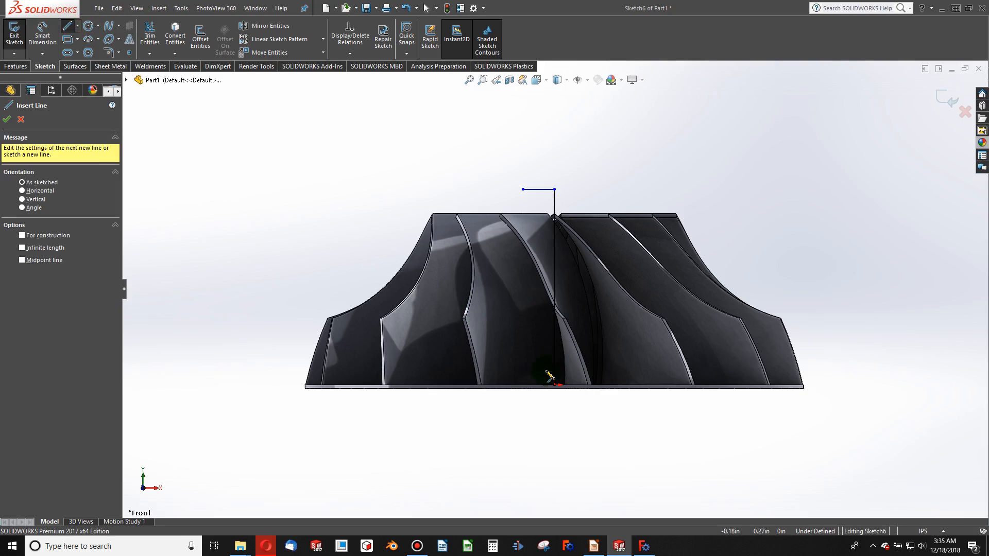
left_click_drag(558, 384, 273, 384)
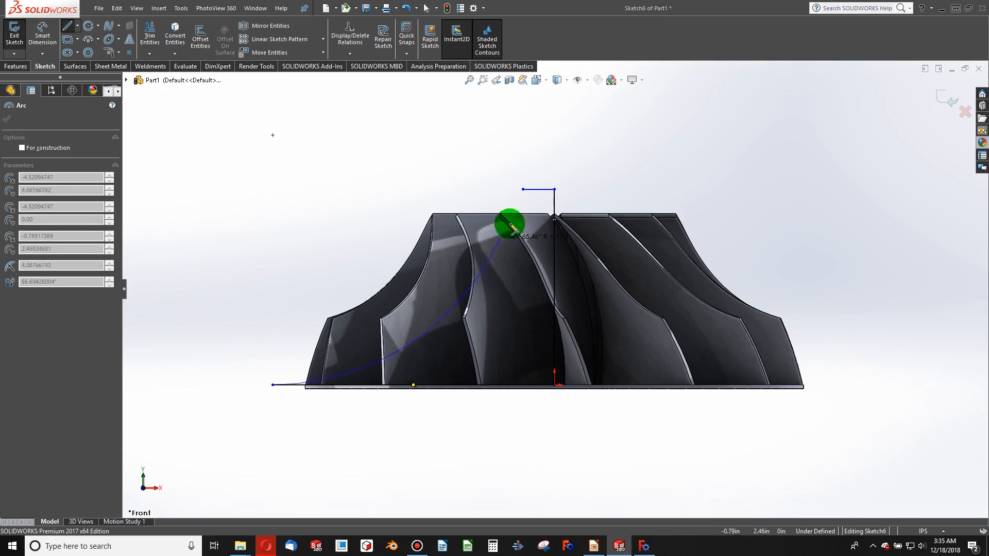
left_click(523, 190)
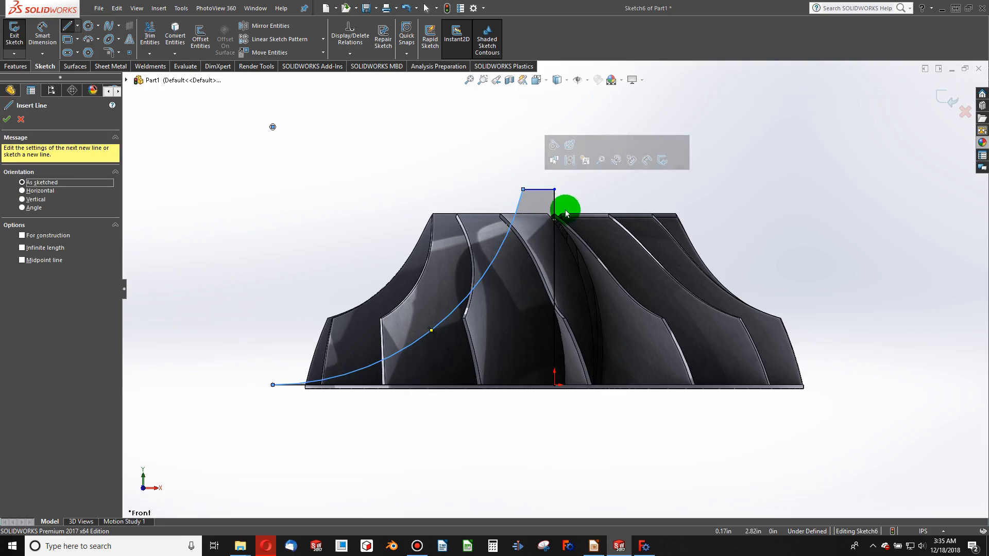
key("Escape")
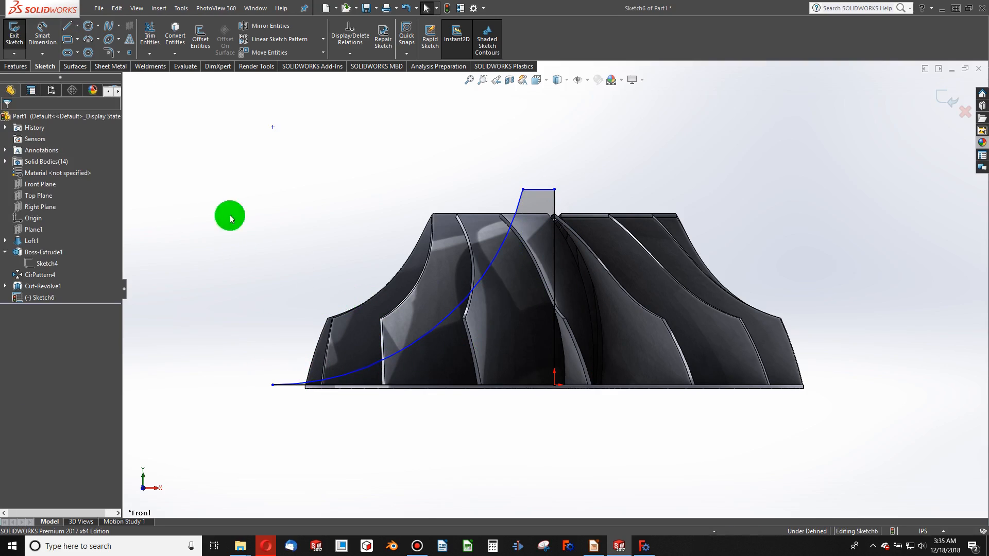
Step: Dimension the hub profile's horizontal base line to 3.75 in
left_click(59, 44)
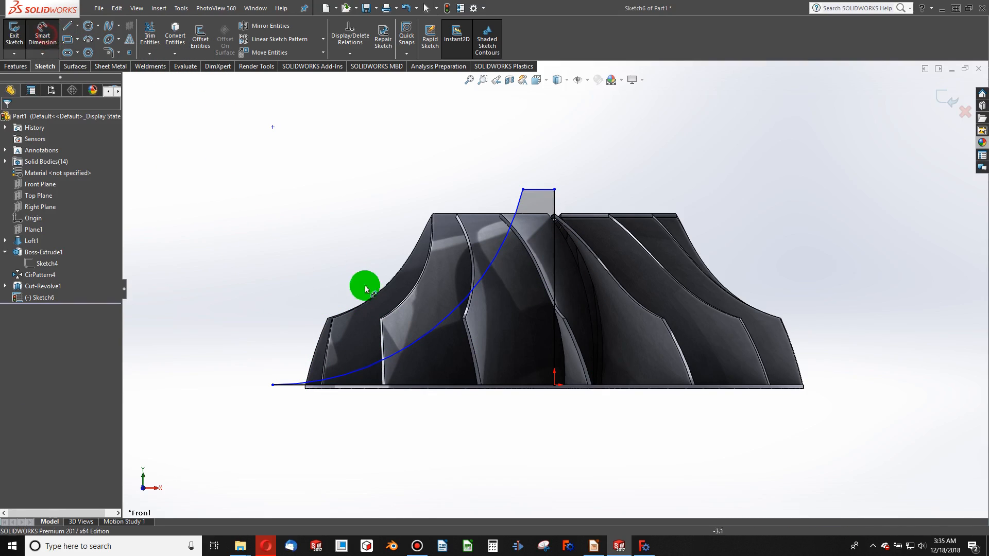
left_click(435, 385)
left_click(431, 420)
type("0.")
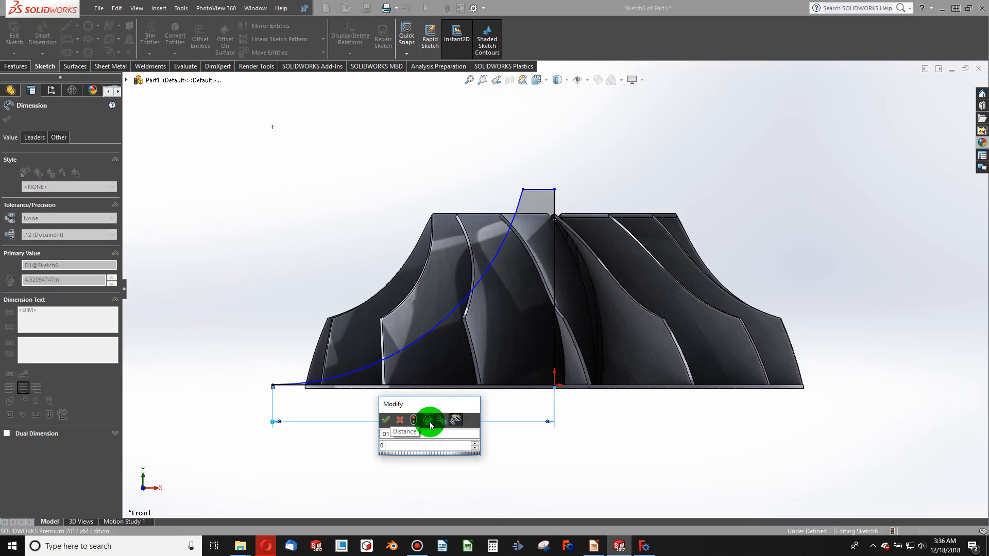
type("375")
key("Return")
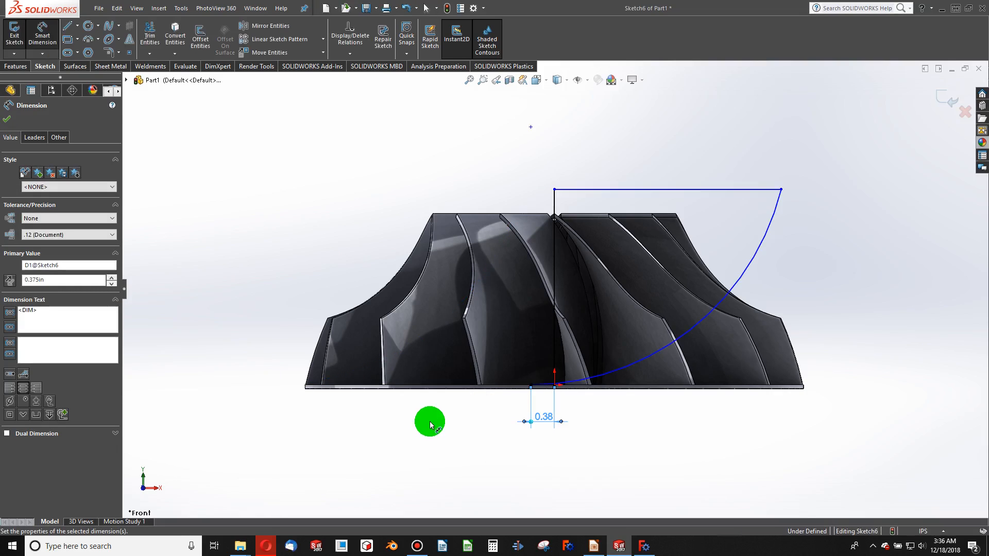
double_click(541, 416)
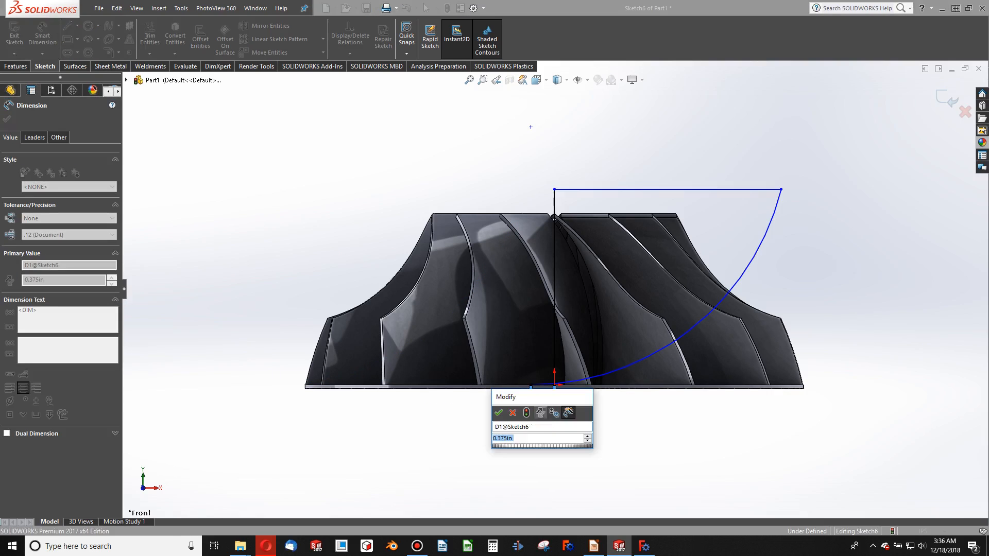
type("3.75")
key("Return")
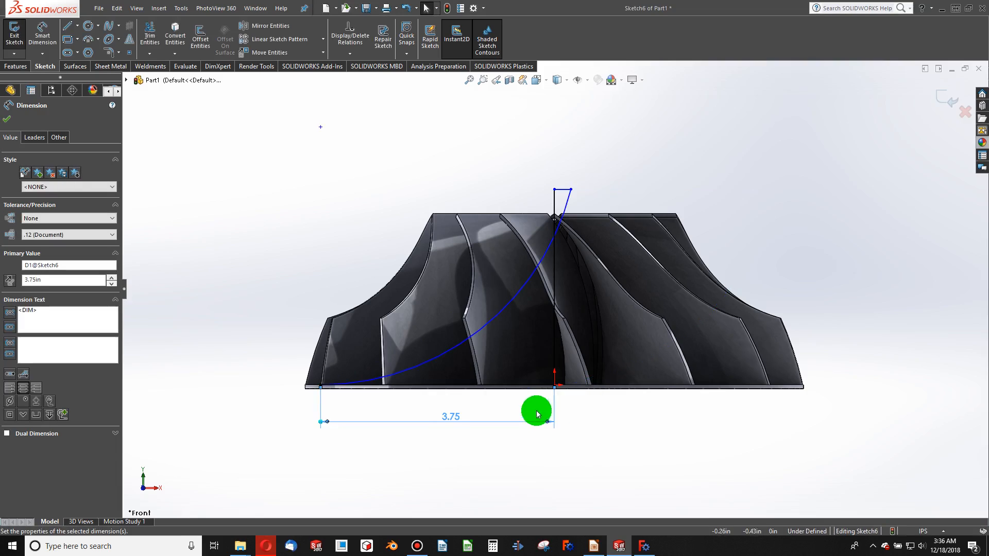
Step: Move the arc's upper endpoint back to the negative X side and dimension the short upper line to 0.75 in
left_click_drag(571, 190, 523, 191)
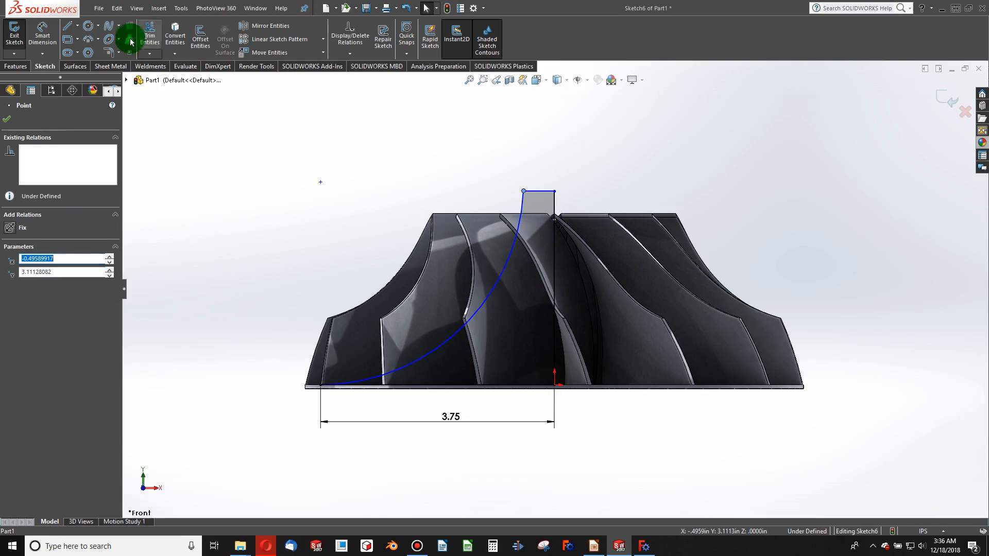
left_click(523, 191)
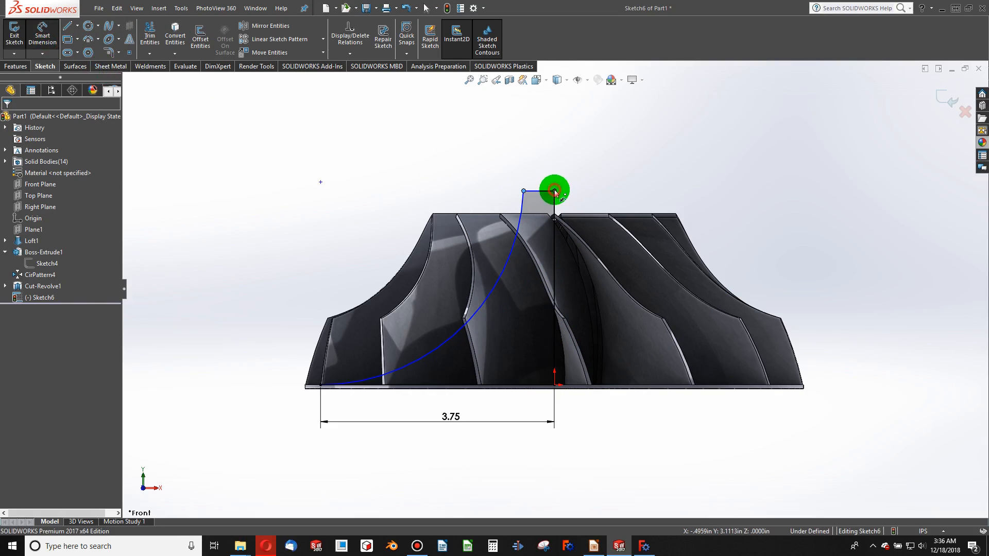
left_click(532, 168)
type(".")
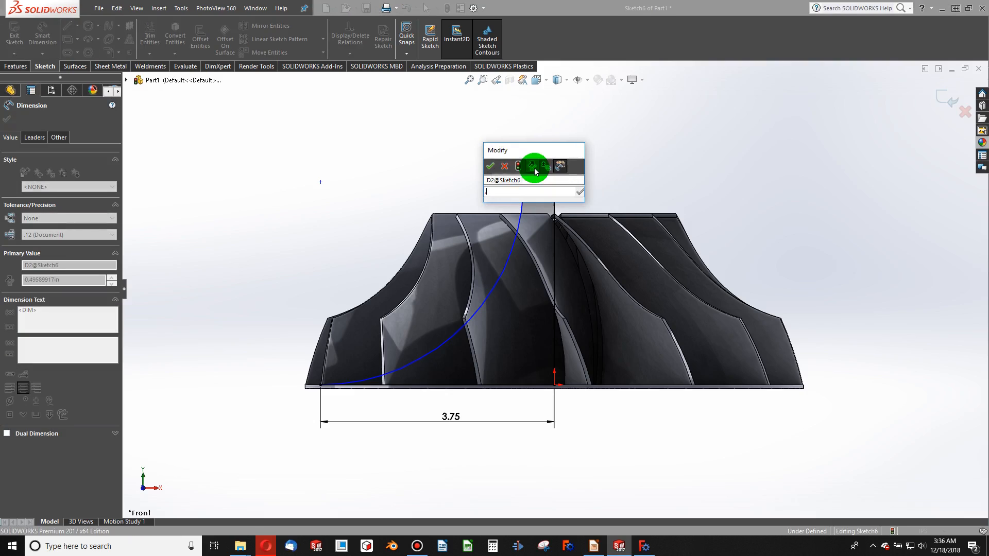
type("75")
key("Return")
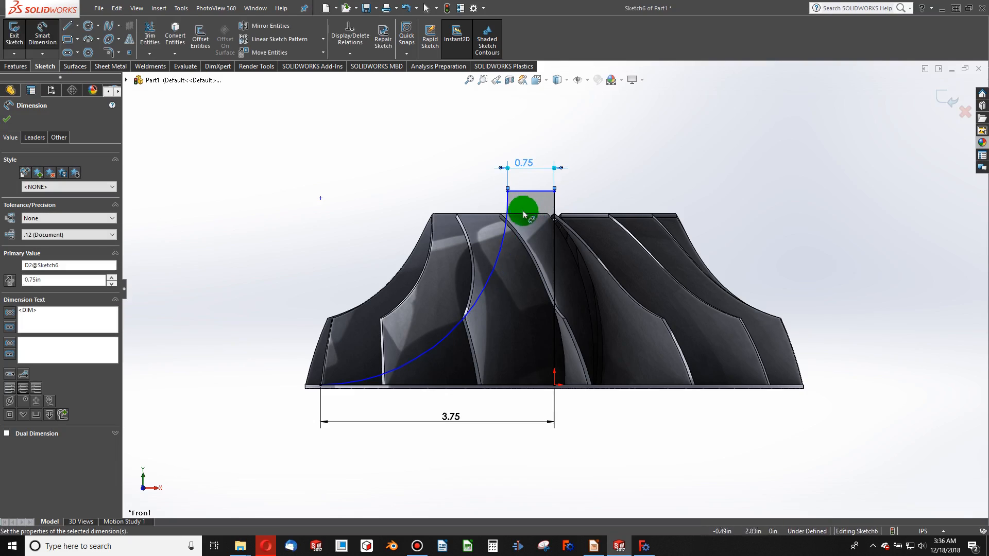
left_click(457, 174)
key("Escape")
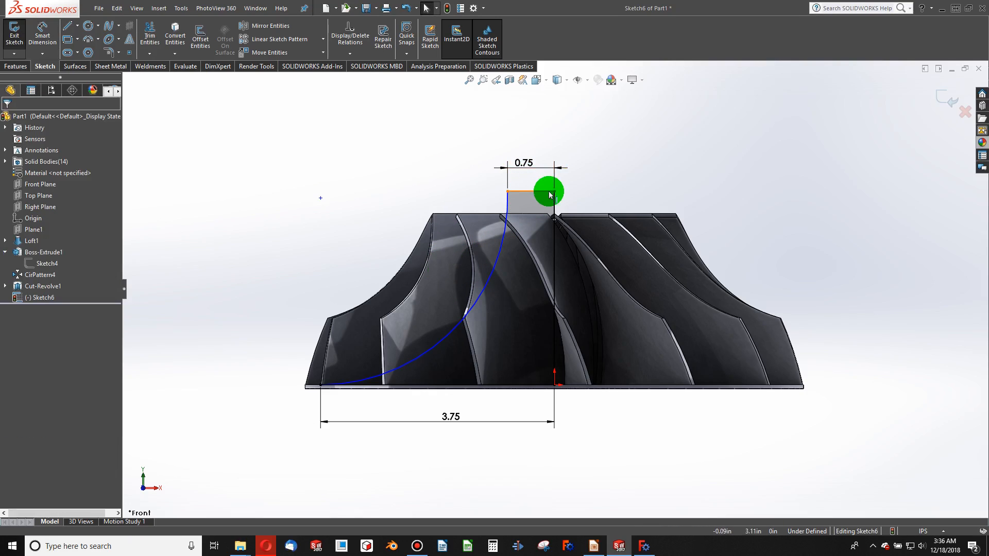
Step: Dimension the hub profile's vertical centre line to 2.75 in and leave the Smart Dimension tool
left_click(40, 31)
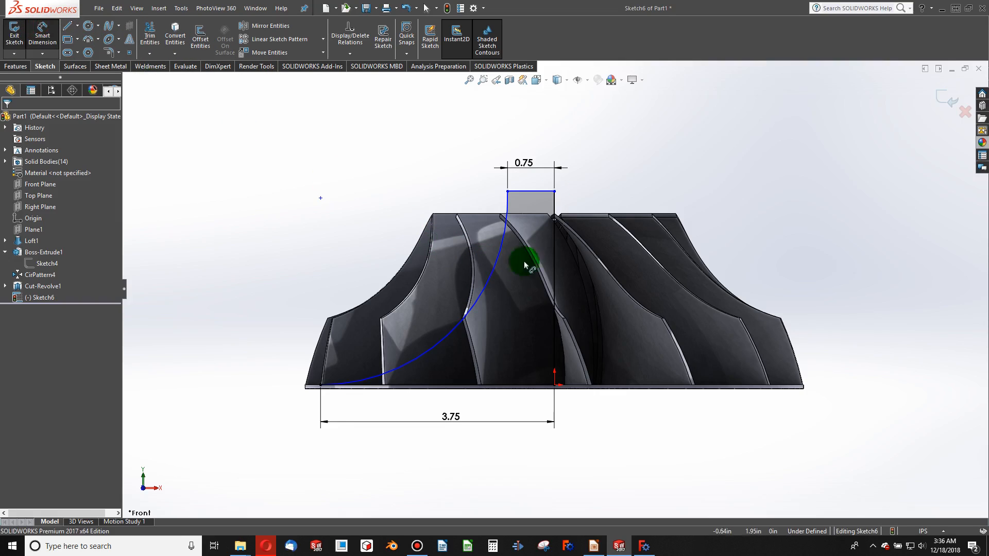
left_click(554, 260)
left_click(751, 254)
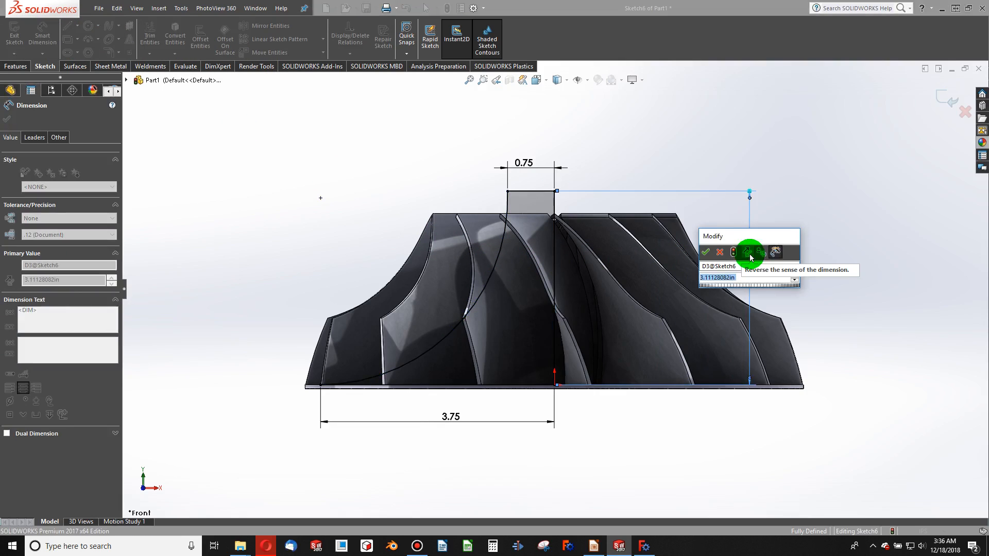
type("2.75")
key("Return")
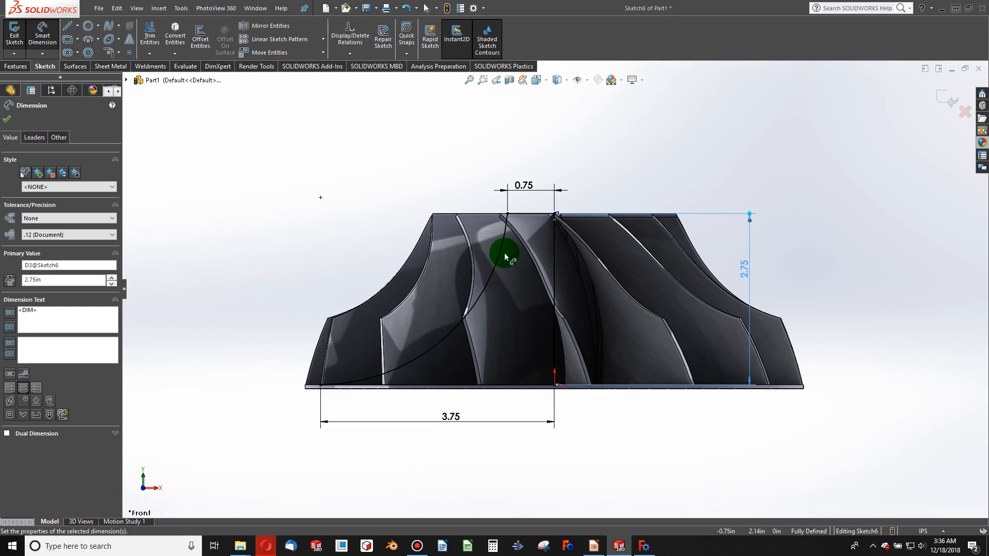
left_click(441, 189)
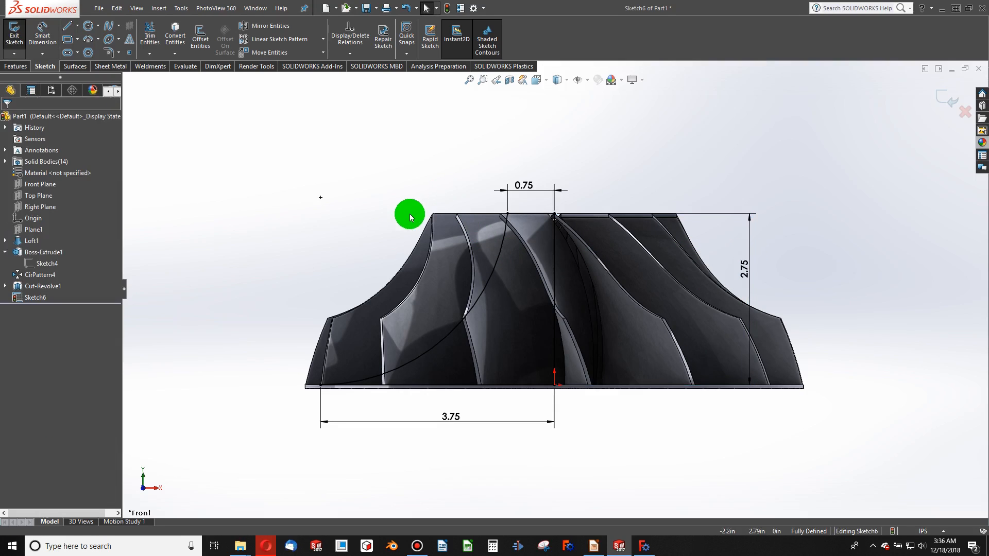
Step: Revolve the hub profile 360 degrees around its vertical centre line, merged with the blades and disc
left_click(23, 66)
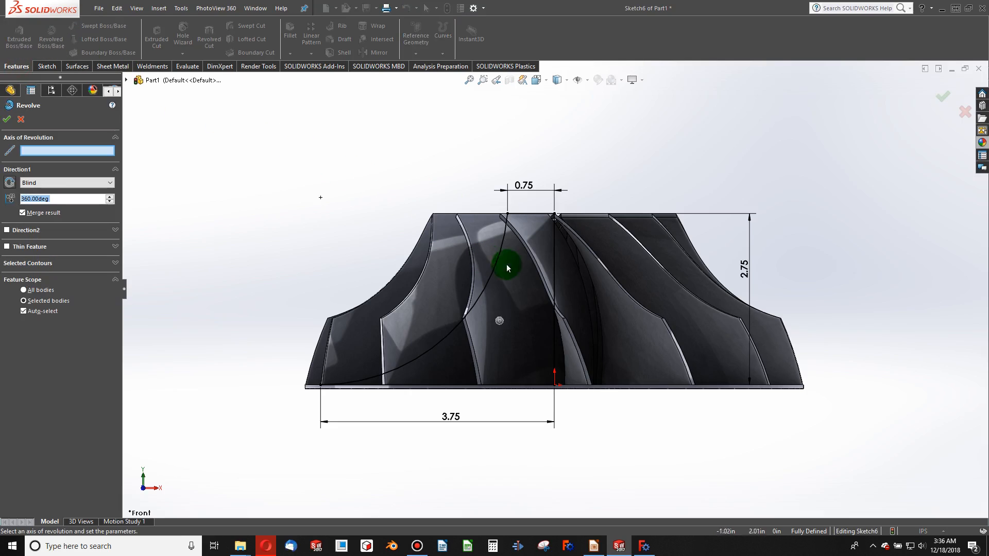
left_click(553, 264)
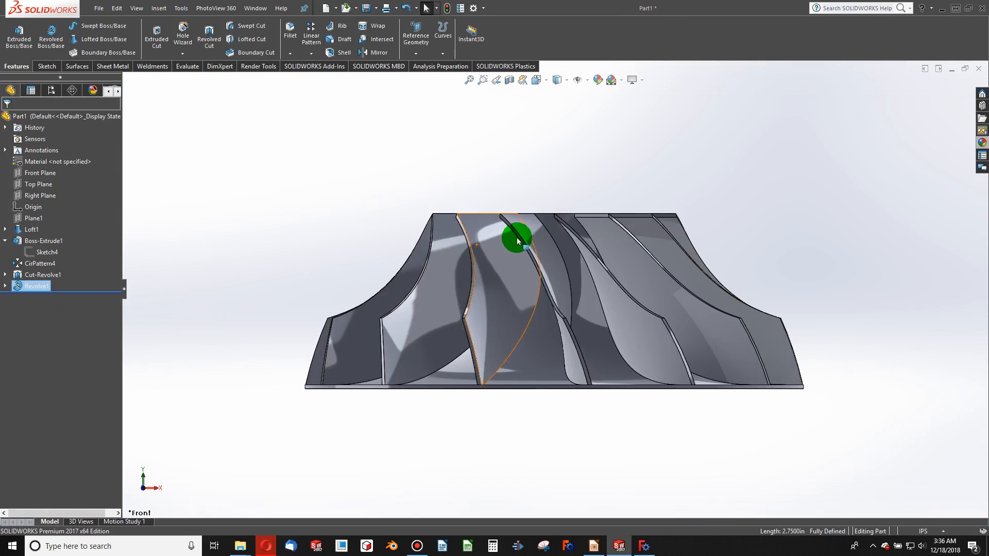
middle_click_drag(515, 236, 518, 324)
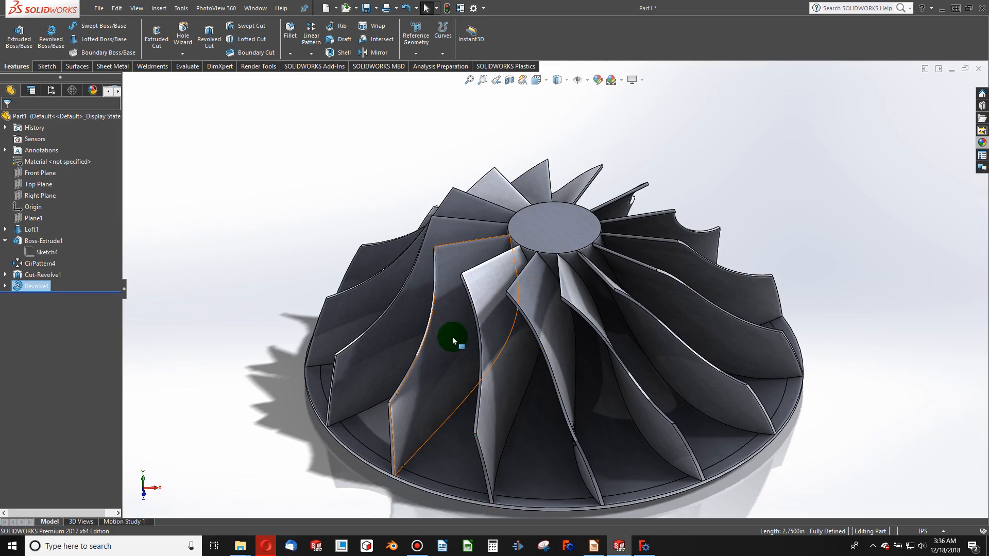
left_click(353, 132)
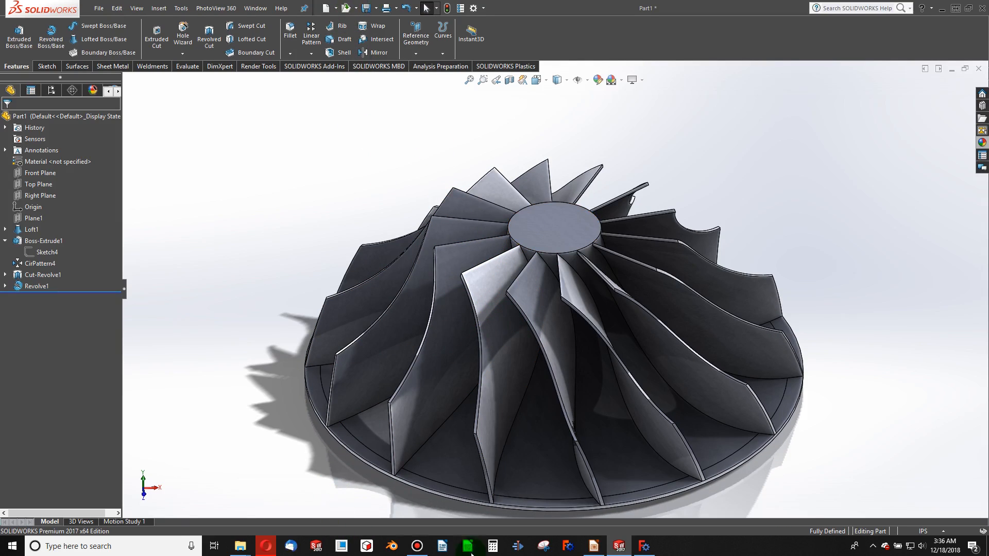
Step: Switch to FreeCAD and start a new sketch on the flat upper face of the hub
left_click(644, 547)
scroll(524, 230, "up", 5)
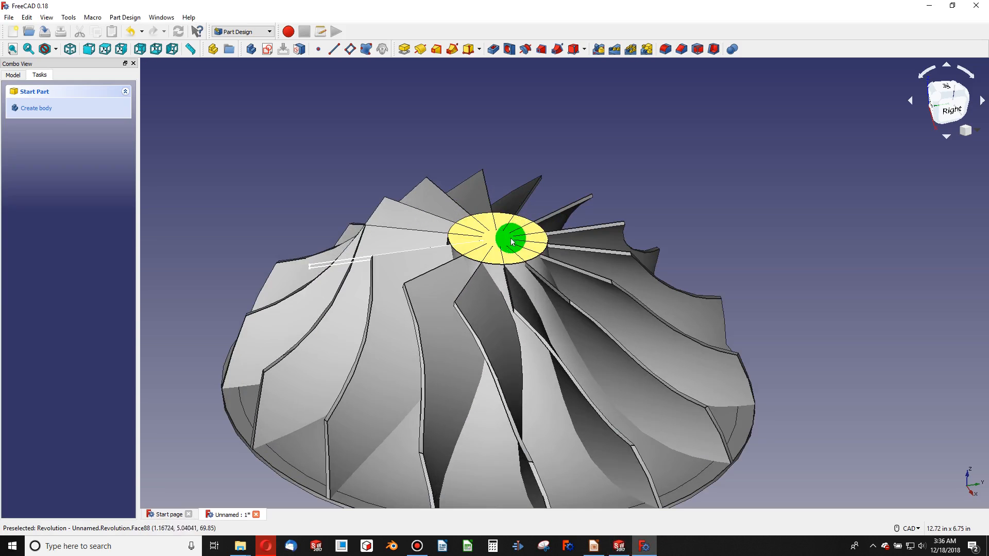
left_click(505, 236)
left_click(267, 49)
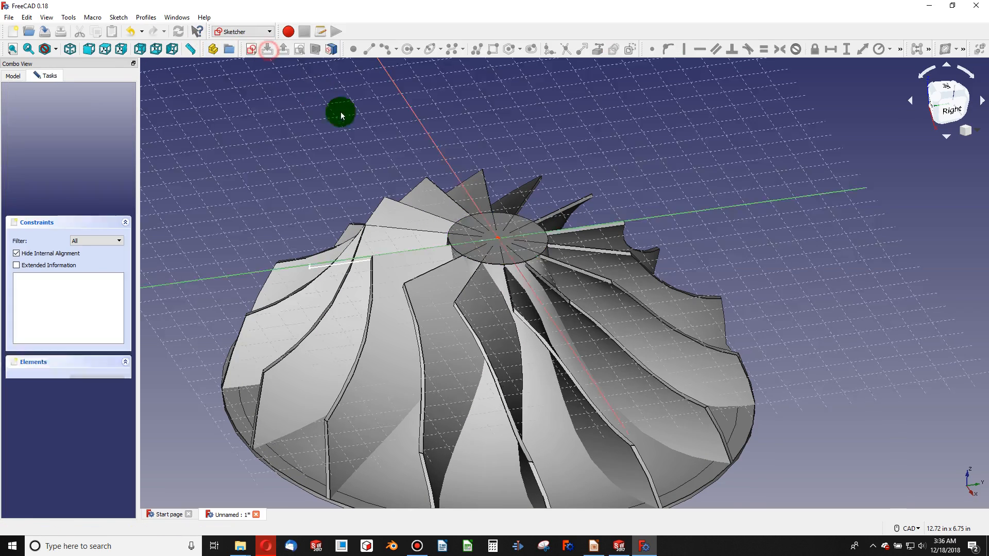
Step: Sketch a circle with a radius of about 12 mm centred on the origin of the hub face
left_click(412, 54)
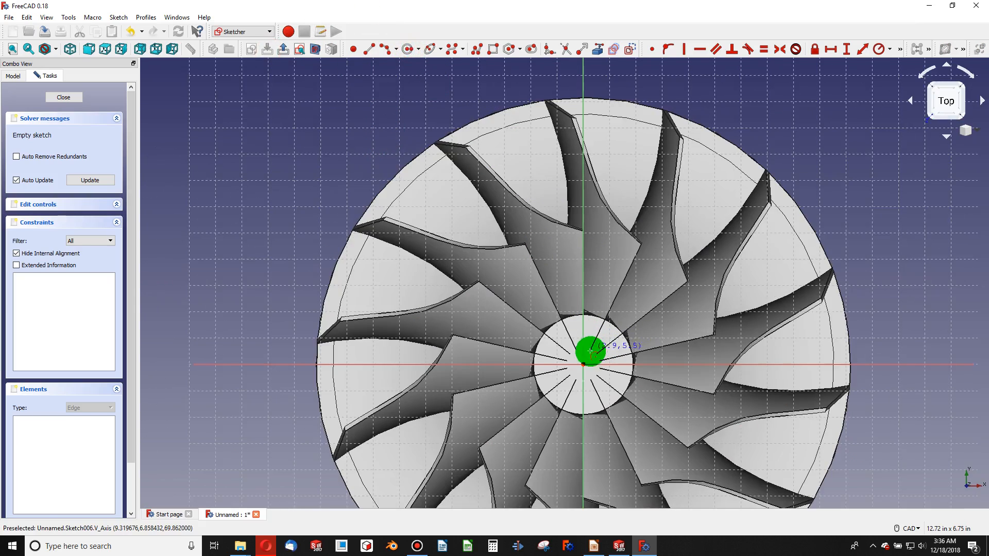
left_click(583, 364)
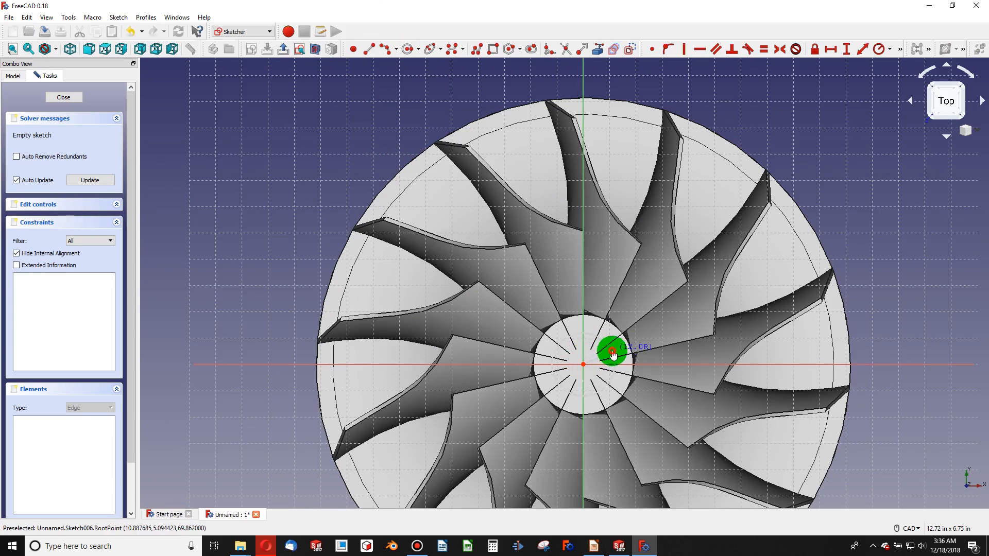
left_click(613, 353)
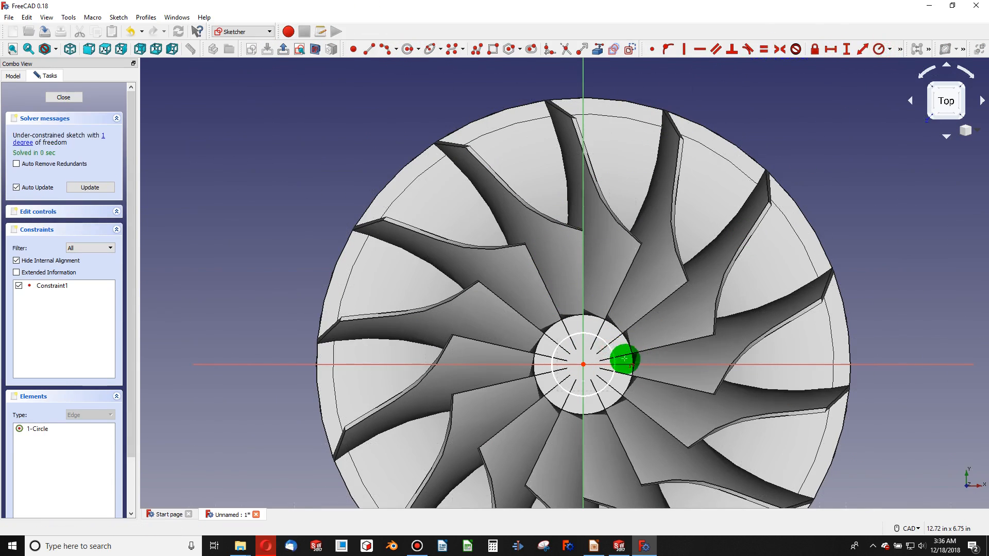
Step: Constrain the hub-face circle's radius to 0.5 in and close the sketch
left_click(613, 355)
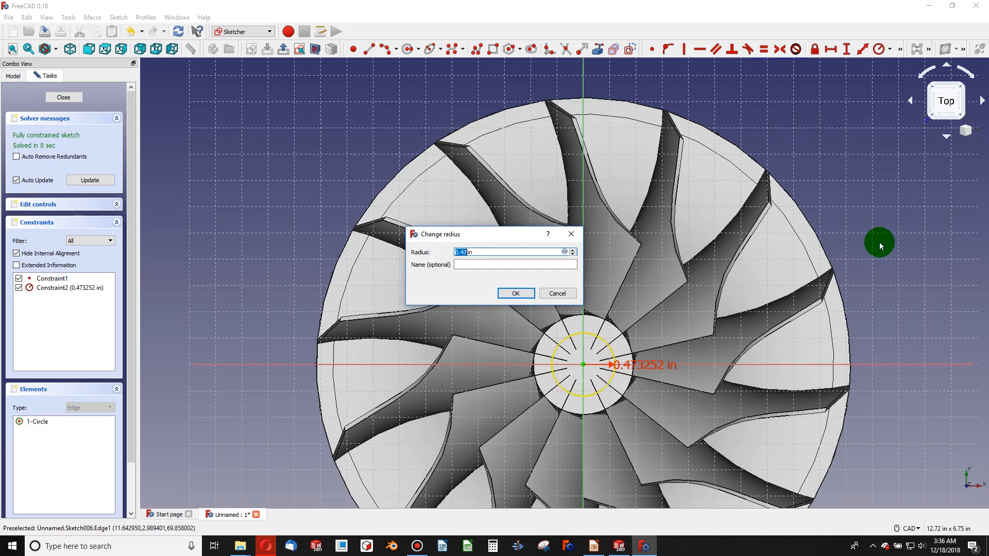
type("0.5")
key("Return")
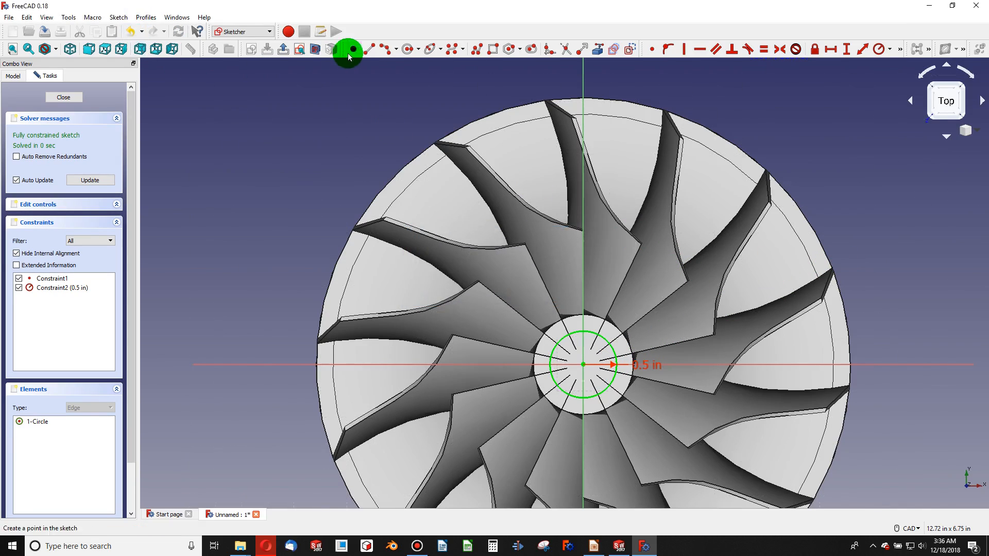
left_click(76, 98)
Step: Pocket the circle through all of the impeller to make the centre bore
left_click(30, 129)
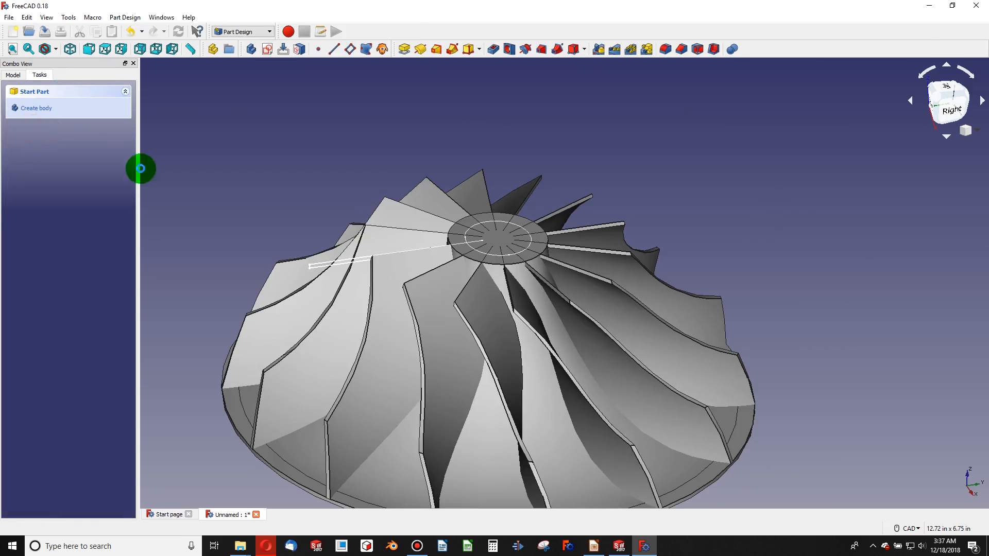
left_click(95, 137)
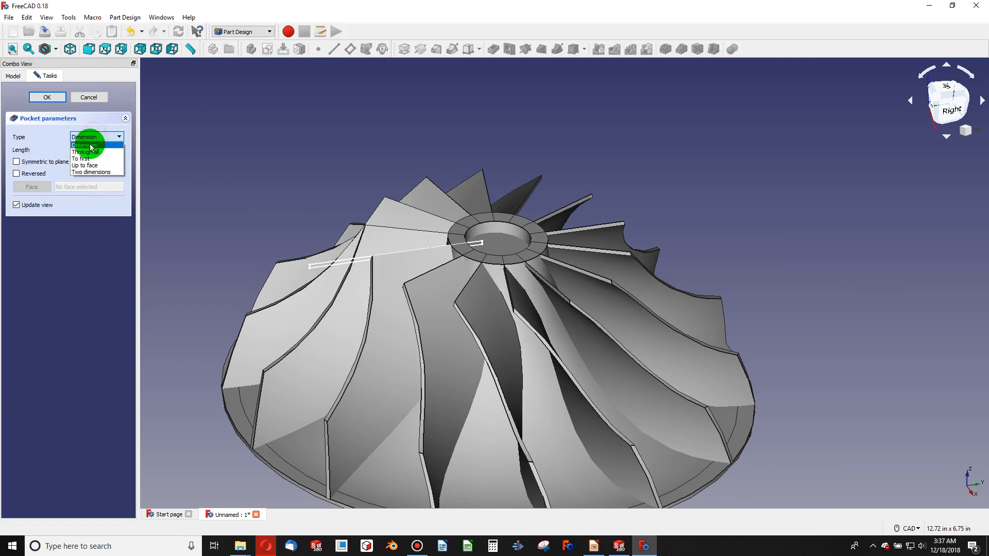
left_click(91, 152)
left_click(44, 100)
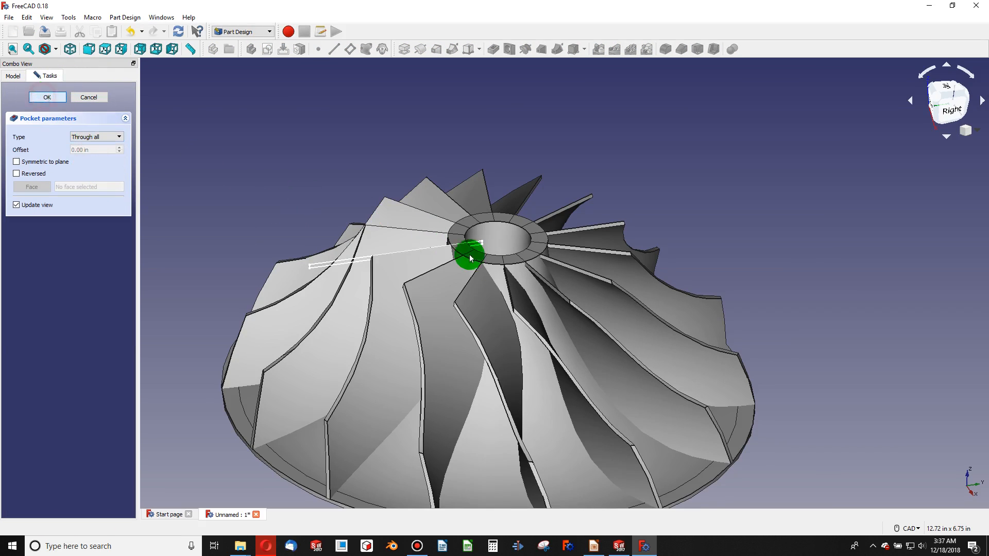
scroll(434, 256, "up", 5)
middle_click_drag(547, 285, 541, 309)
scroll(541, 308, "up", 2)
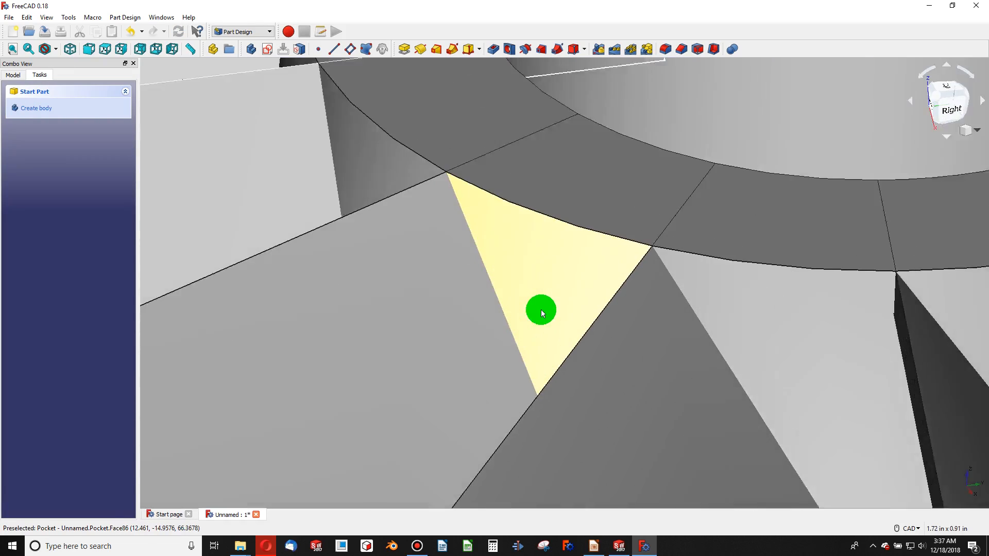
scroll(539, 309, "down", 10)
scroll(582, 432, "up", 2)
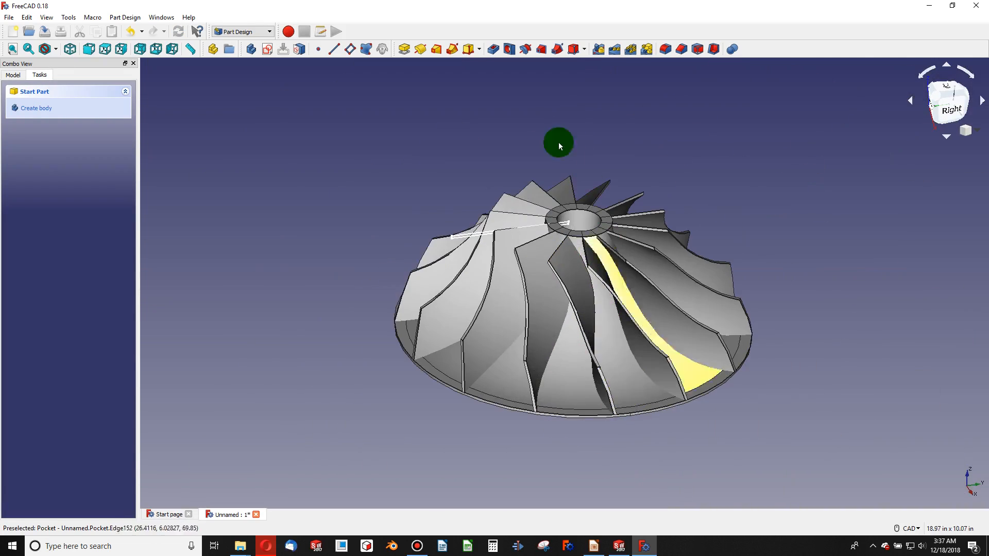
left_click(484, 133)
Step: Switch to SOLIDWORKS and start a new sketch on the flat upper face of the hub
left_click(619, 551)
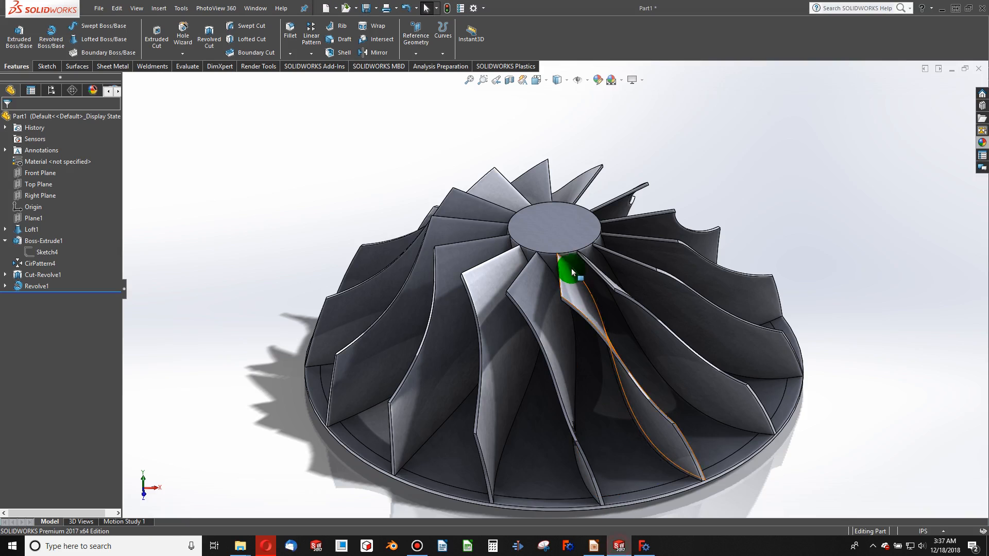
left_click(537, 210)
left_click(46, 67)
left_click(14, 32)
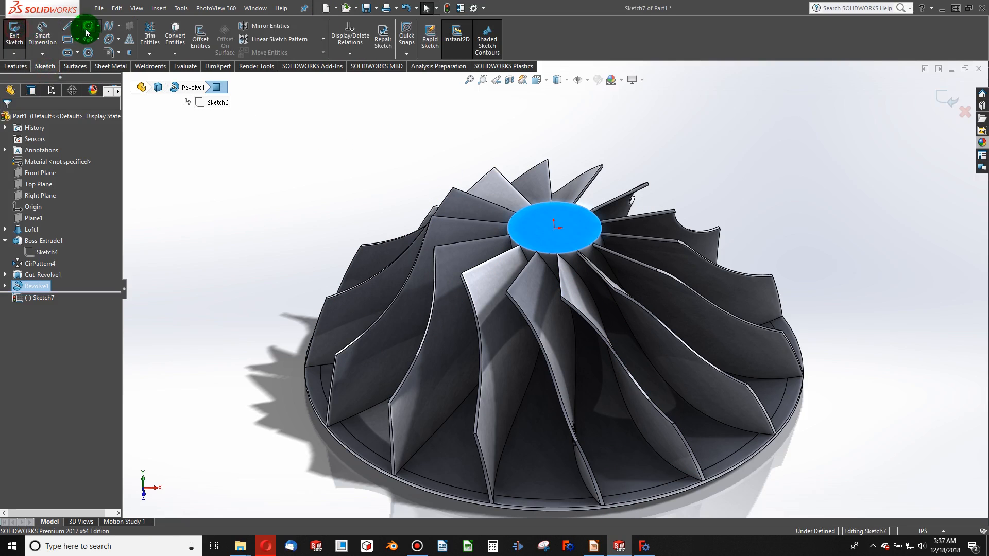
Step: Sketch a circle with a radius of about 0.5 in centred on the origin of the hub face
left_click(88, 25)
left_click(554, 228)
left_click(521, 229)
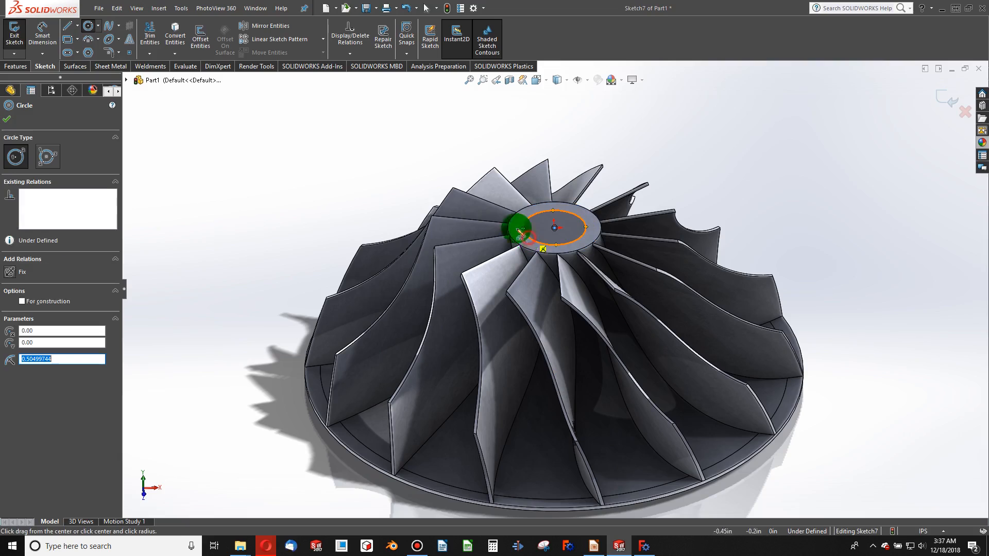
Step: Dimension the circle's diameter to 1 in
left_click(88, 26)
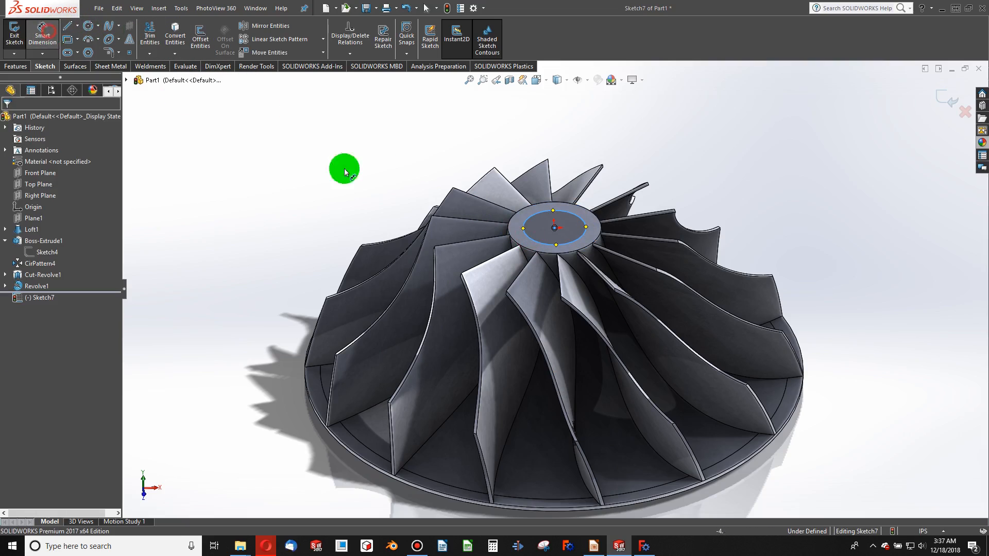
left_click(587, 232)
left_click(687, 190)
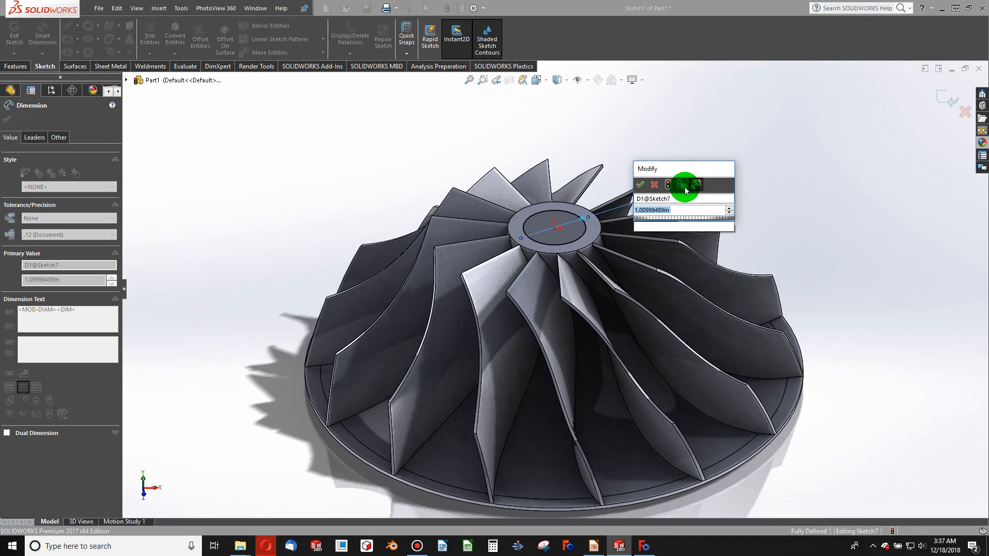
type("1")
key("Return")
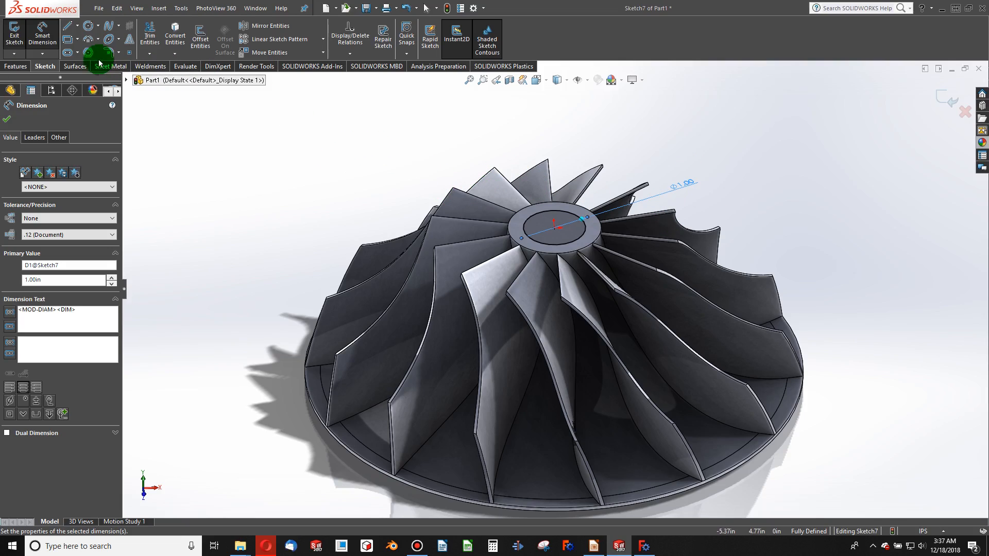
Step: Cut-extrude the circle Through All to make the impeller's centre bore
left_click(25, 70)
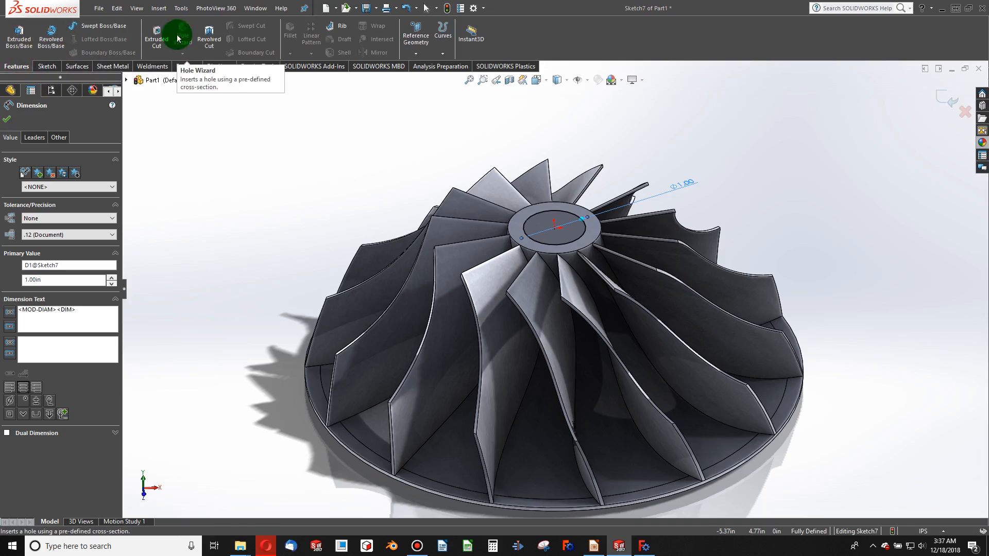
left_click(157, 36)
left_click(40, 190)
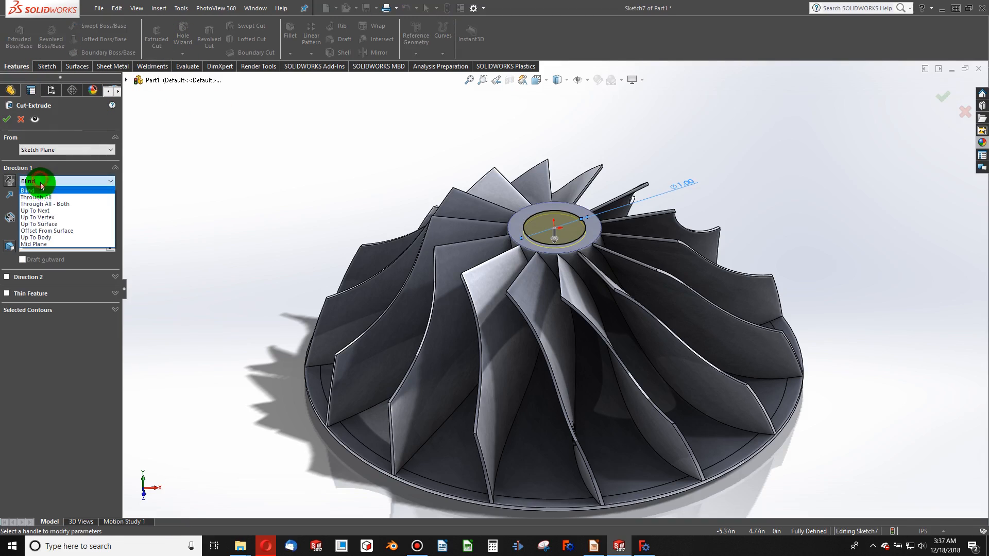
left_click(40, 198)
left_click(7, 119)
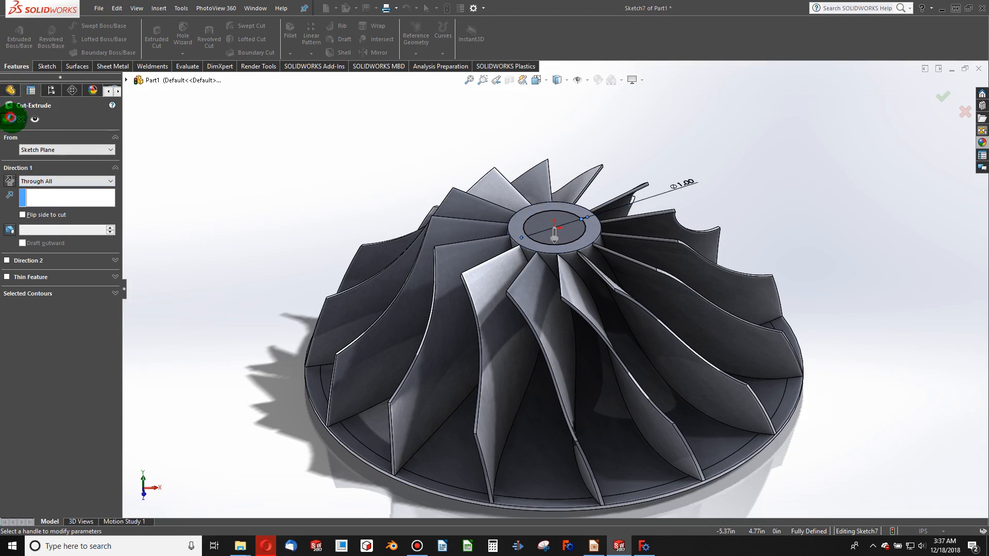
middle_click_drag(562, 287, 781, 308)
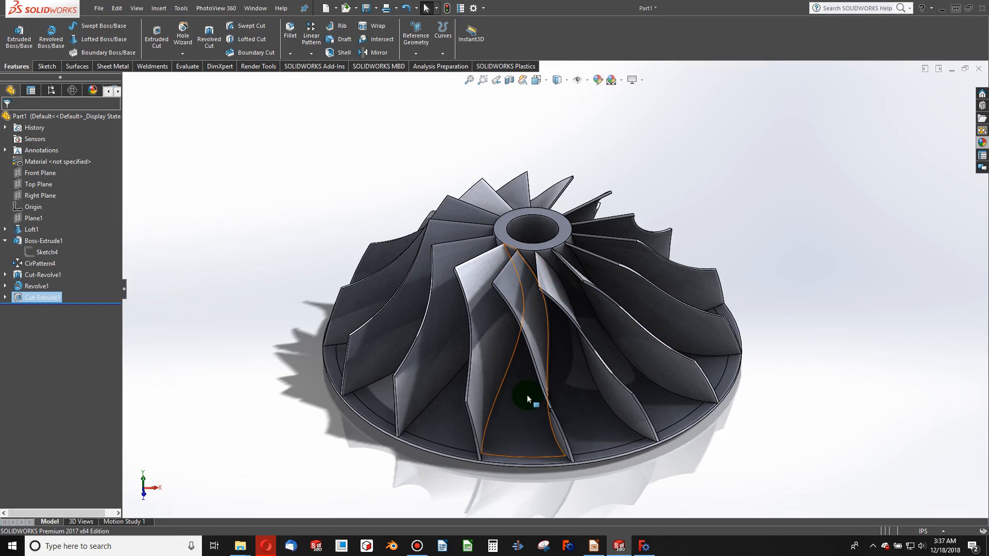
Step: Switch to FreeCAD and try to fillet the edge where one blade meets the hub with a 0.04 in radius
left_click(273, 327)
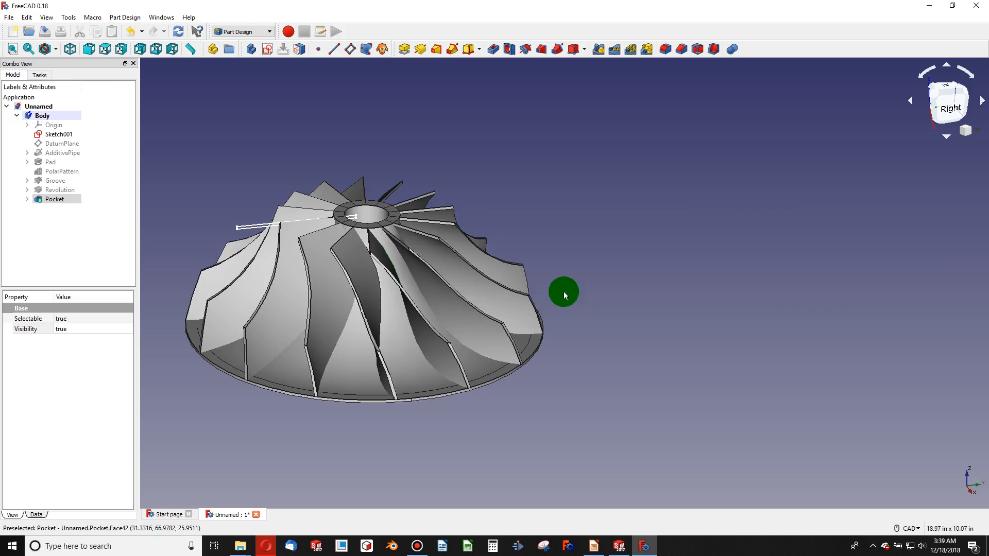
scroll(364, 289, "up", 5)
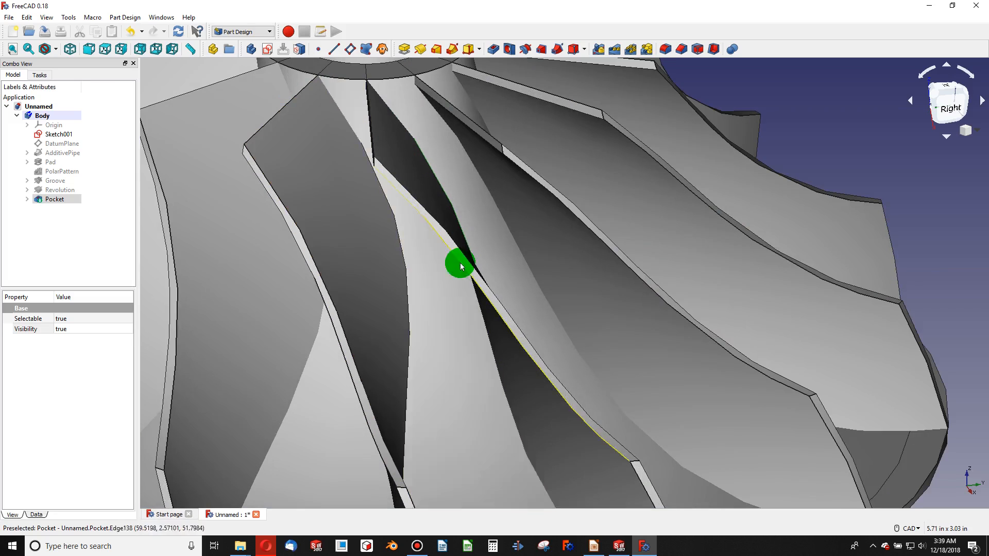
scroll(457, 265, "down", 1)
middle_click_drag(405, 274, 364, 283)
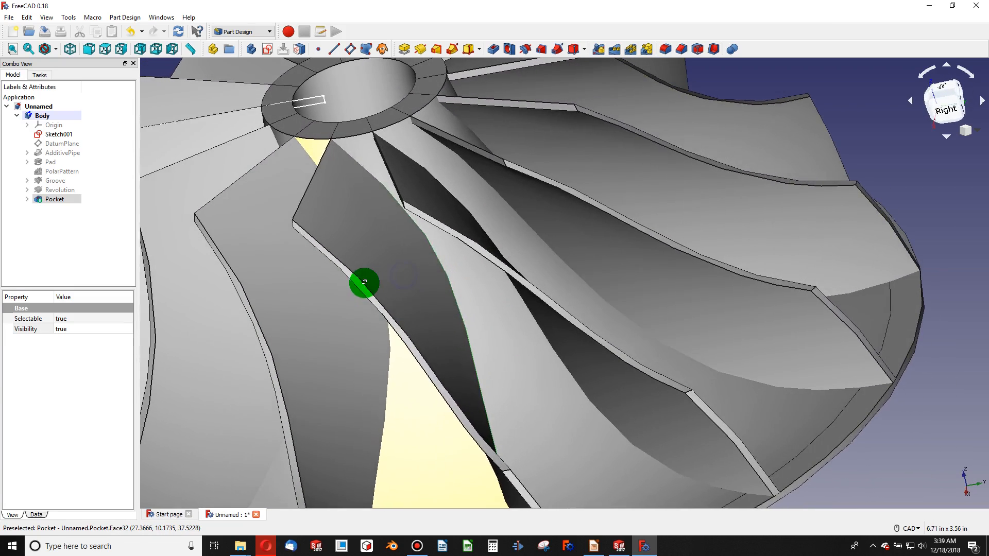
left_click(448, 281)
left_click(449, 282)
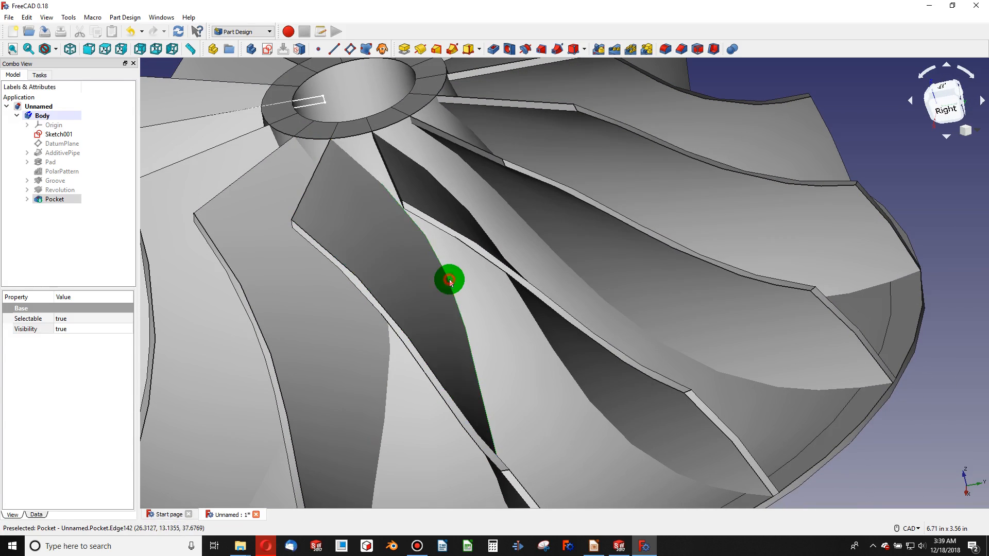
double_click(469, 342)
left_click(465, 329)
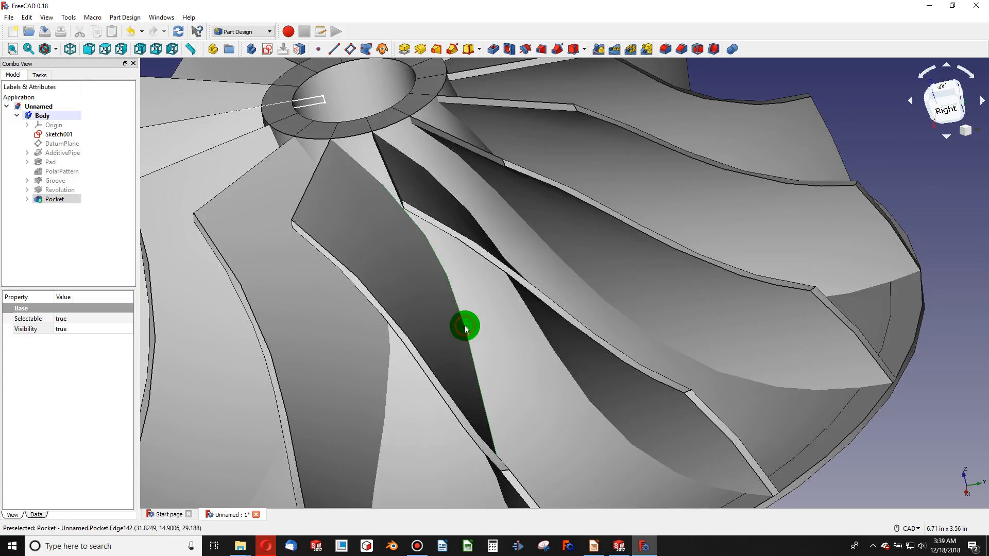
left_click(464, 328)
left_click(464, 326)
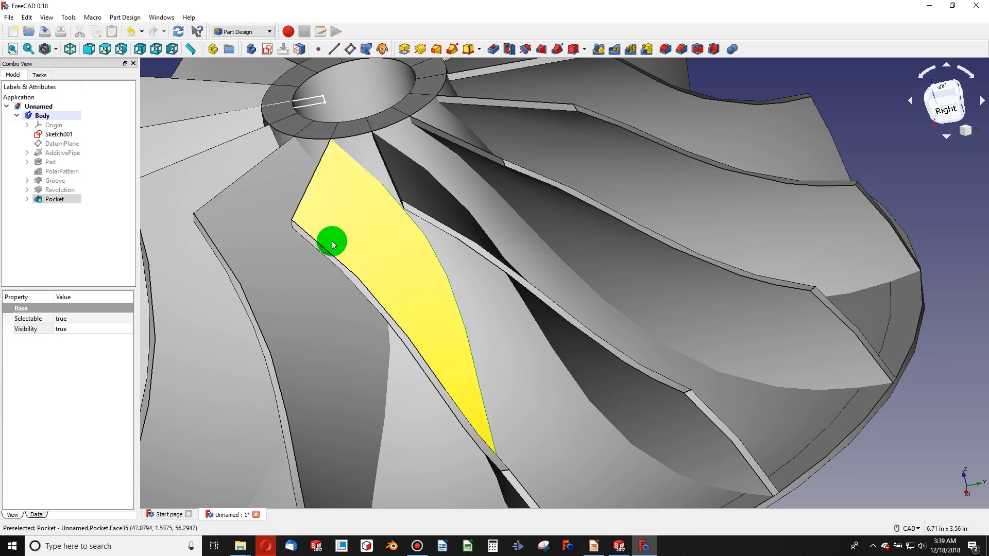
left_click(665, 52)
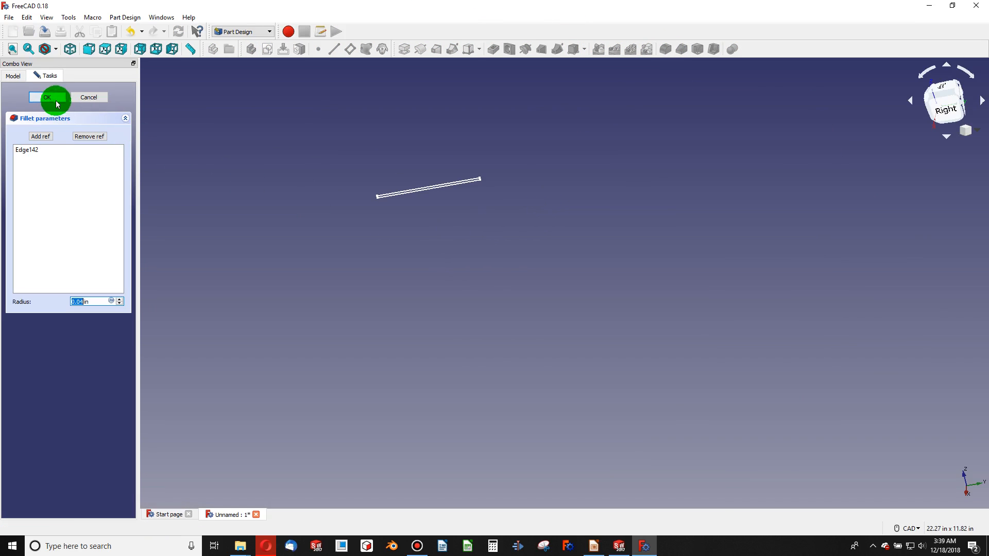
left_click(95, 104)
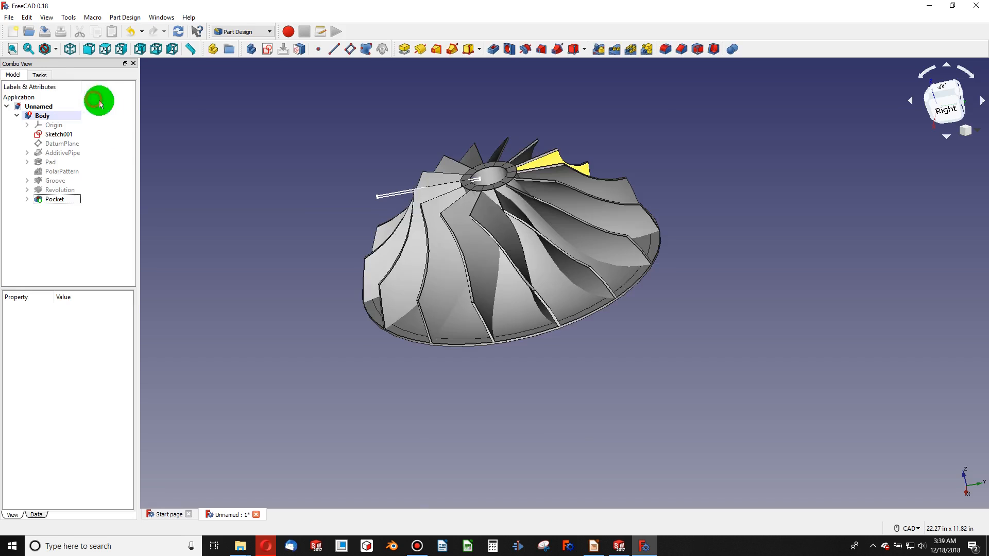
scroll(479, 203, "up", 5)
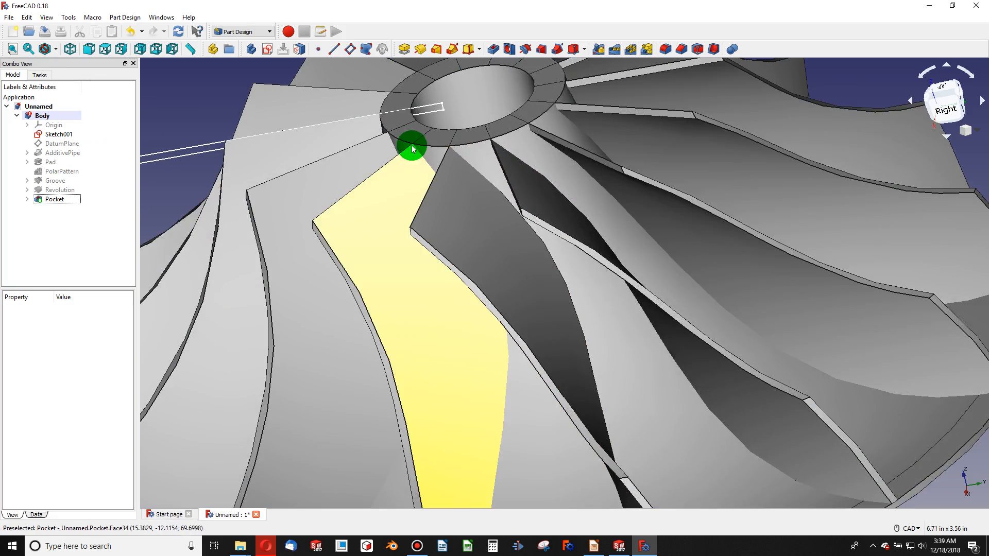
scroll(417, 149, "down", 5)
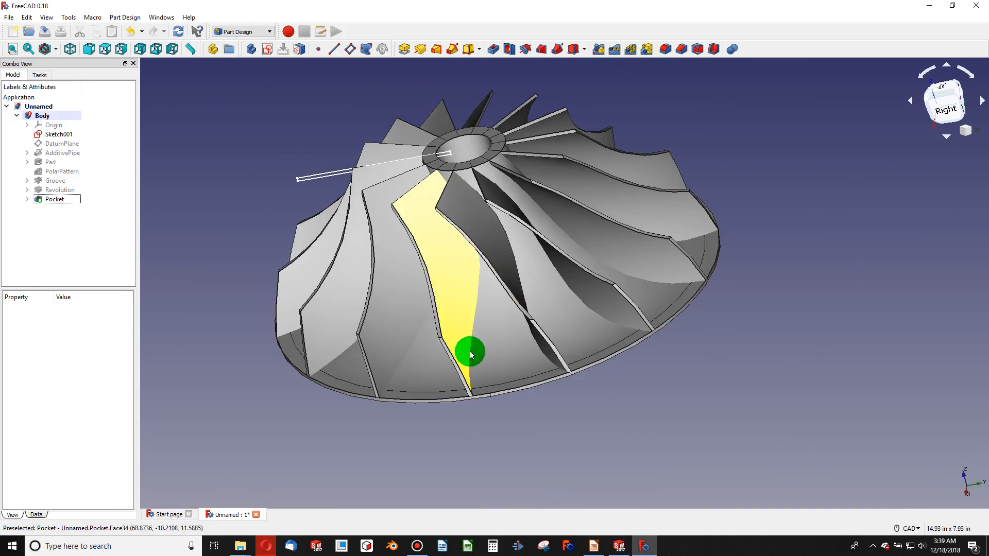
scroll(471, 394, "up", 5)
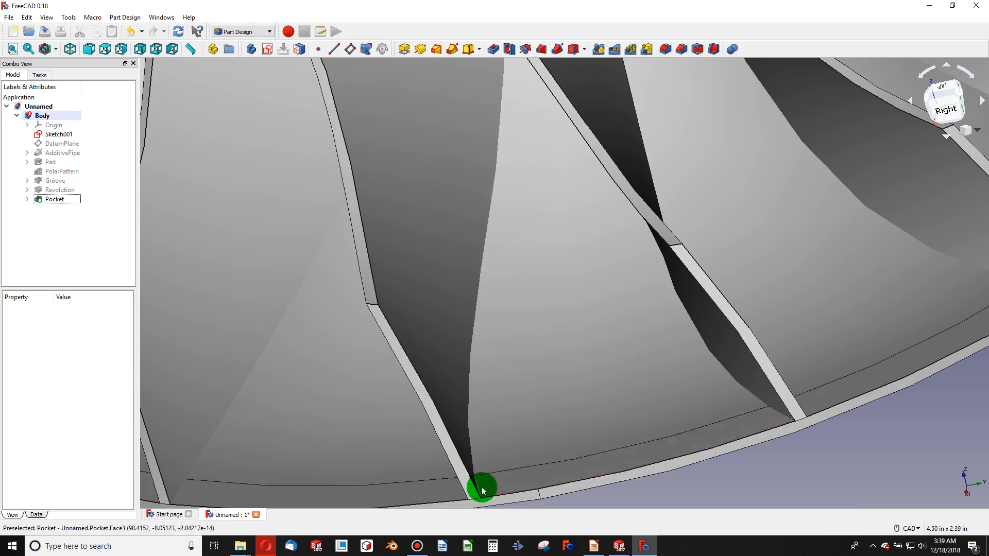
scroll(476, 487, "down", 5)
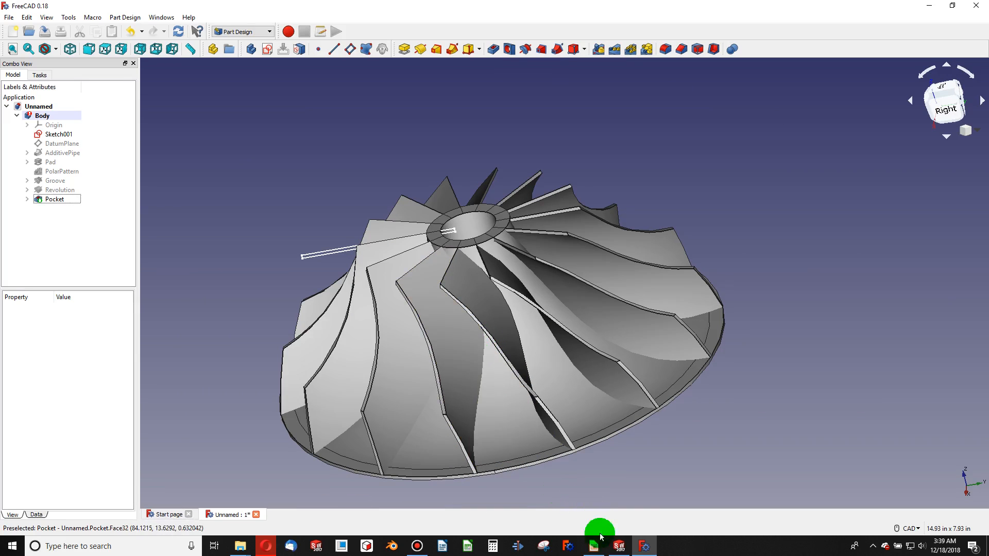
Step: Switch to SOLIDWORKS and fillet the edge where a front blade meets the hub with a 0.1 in radius
left_click(613, 547)
scroll(490, 448, "down", 5)
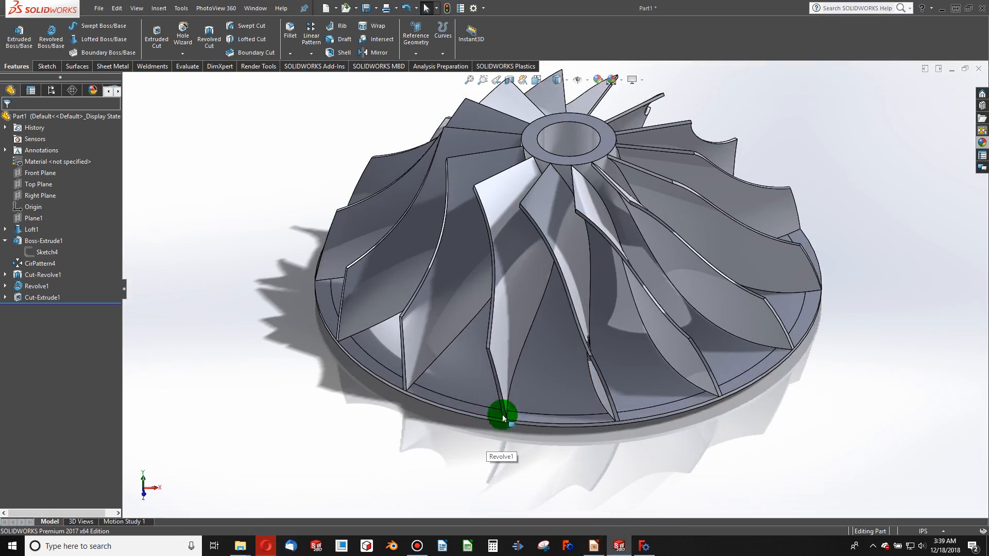
left_click(515, 378)
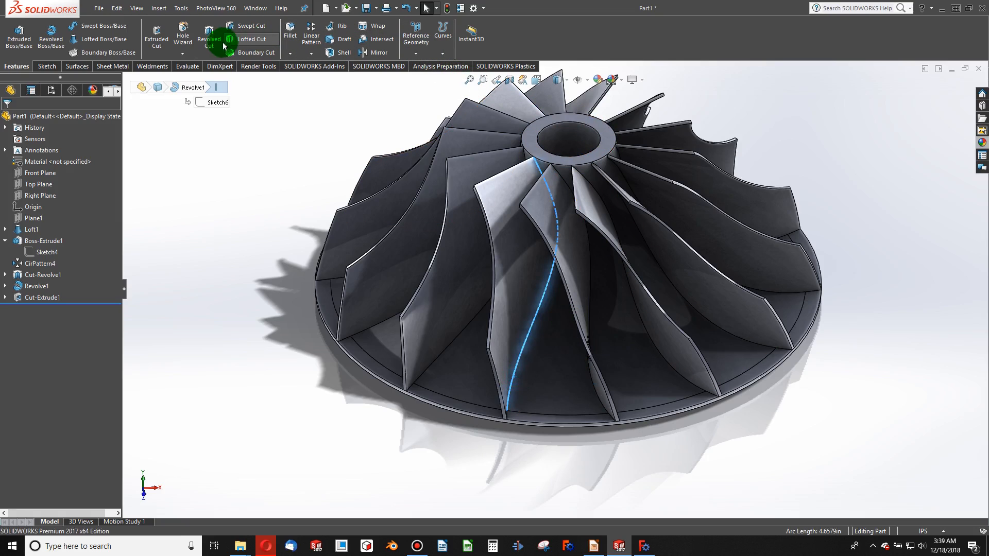
left_click(294, 34)
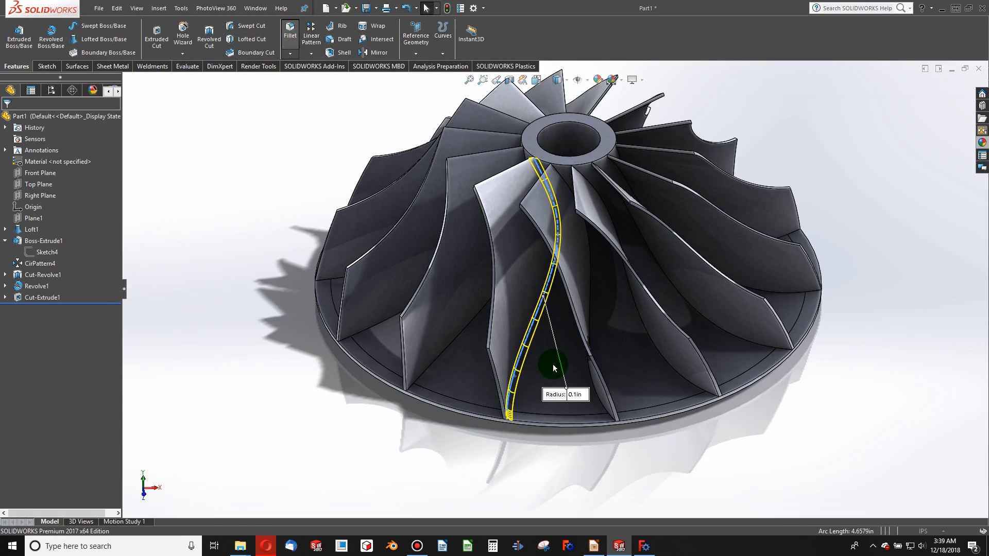
scroll(523, 148, "down", 3)
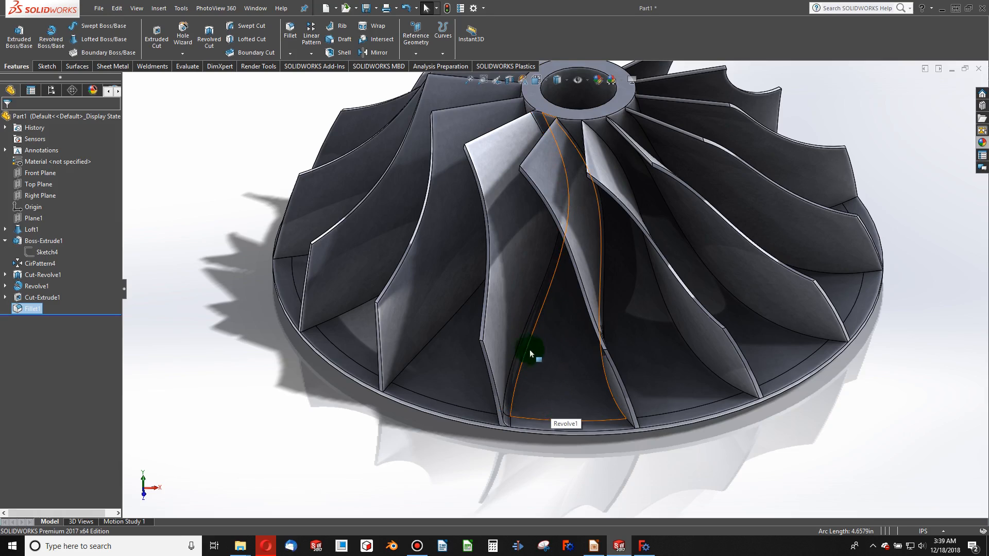
left_click(510, 376)
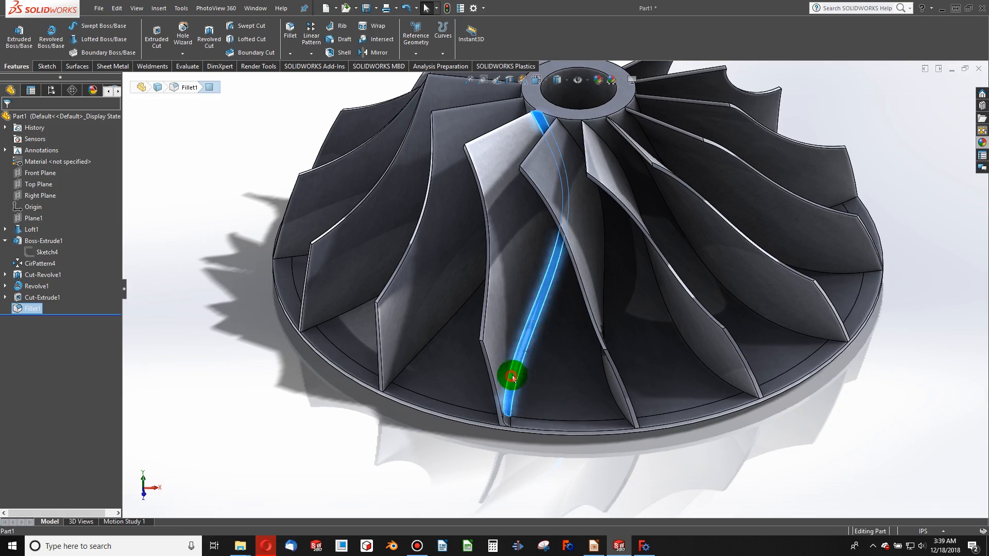
left_click(507, 420)
scroll(507, 416, "down", 3)
scroll(510, 383, "up", 5)
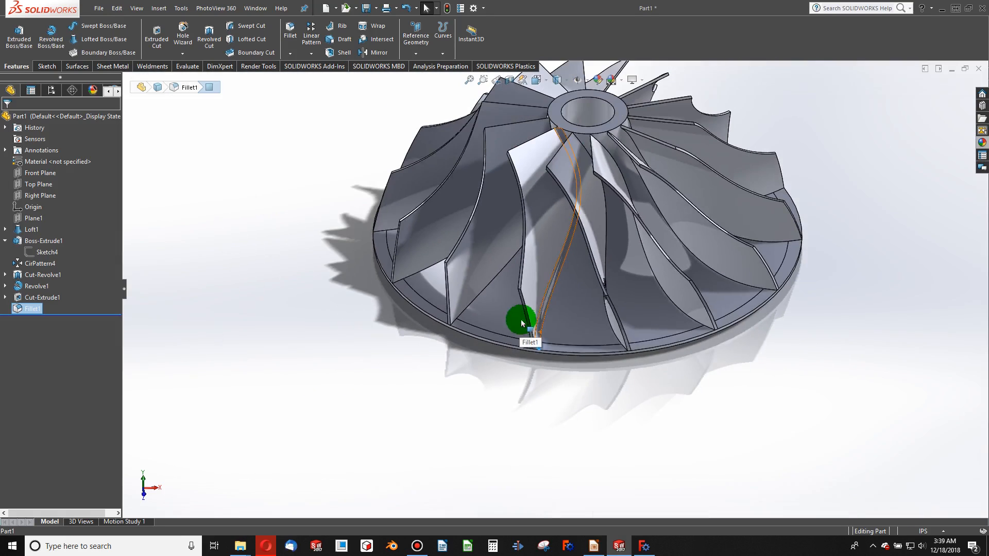
Step: Delete the fillet feature from the root of the front blade
key("Delete")
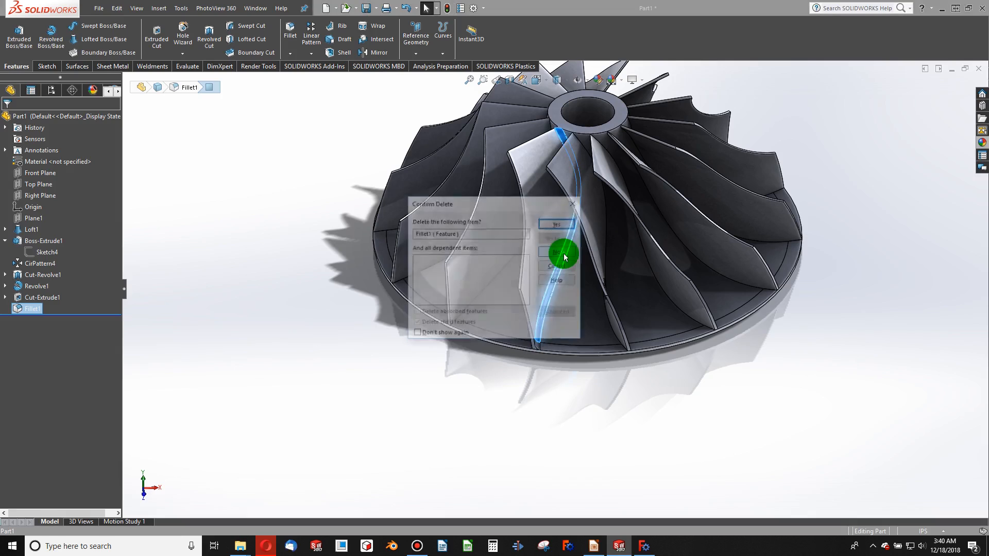
key("Return")
middle_click_drag(564, 253, 634, 235)
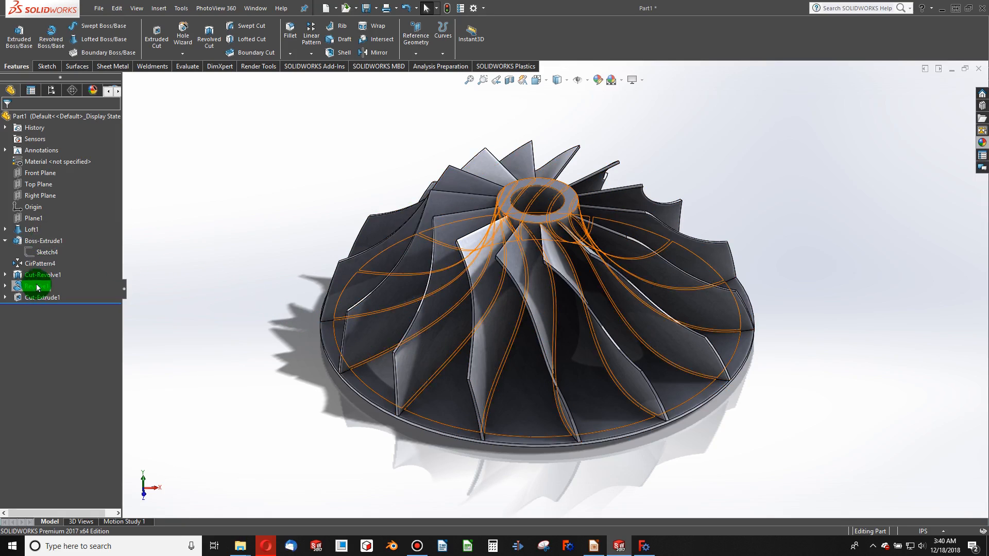
right_click(27, 235)
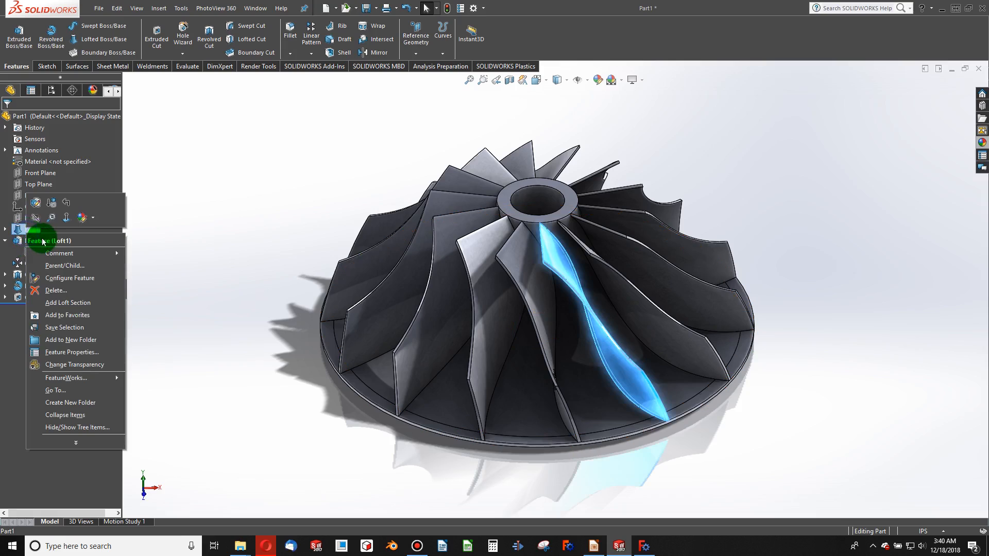
left_click(37, 206)
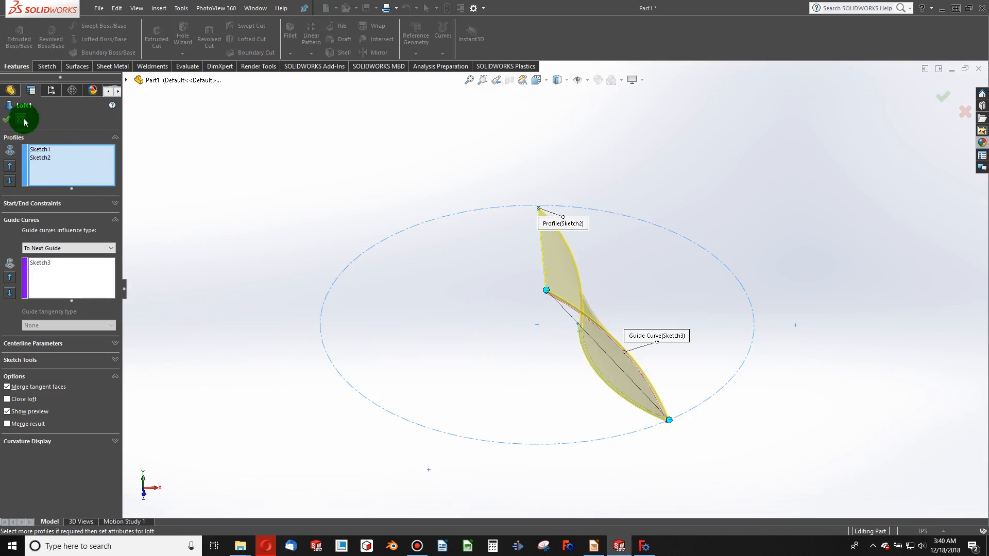
left_click(23, 120)
Step: Open the blade loft's guide-curve sketch, Sketch3, and delete its R4.60 arc
left_click(7, 231)
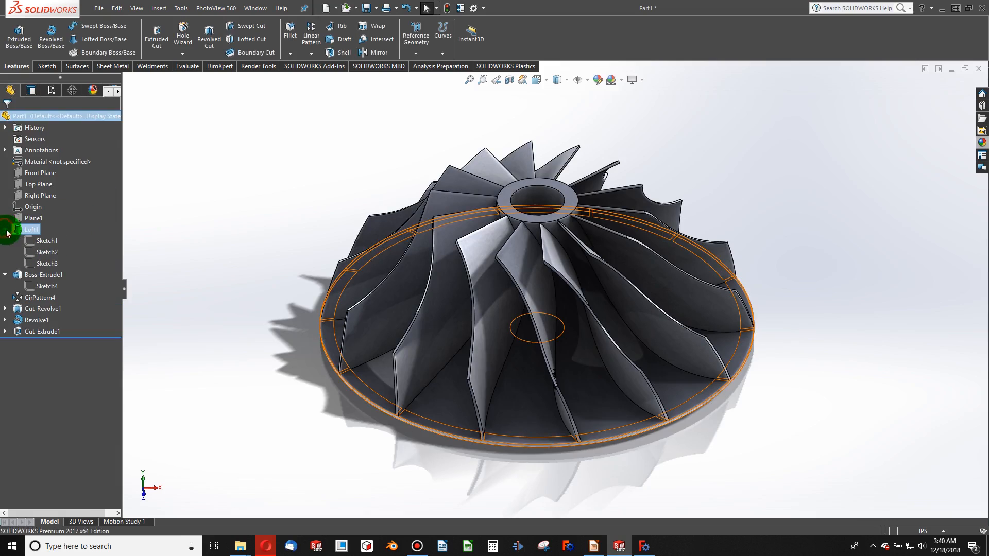
left_click(45, 263)
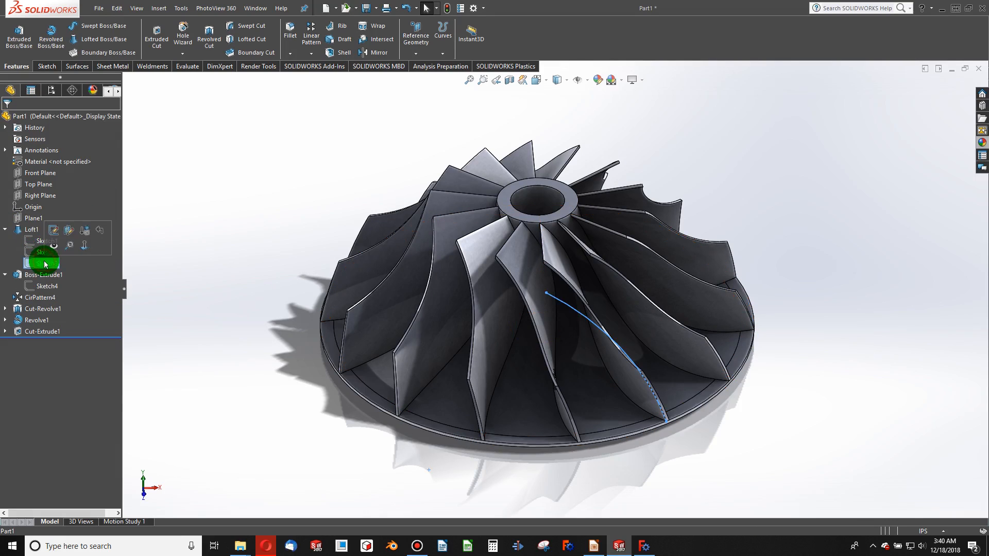
left_click(50, 233)
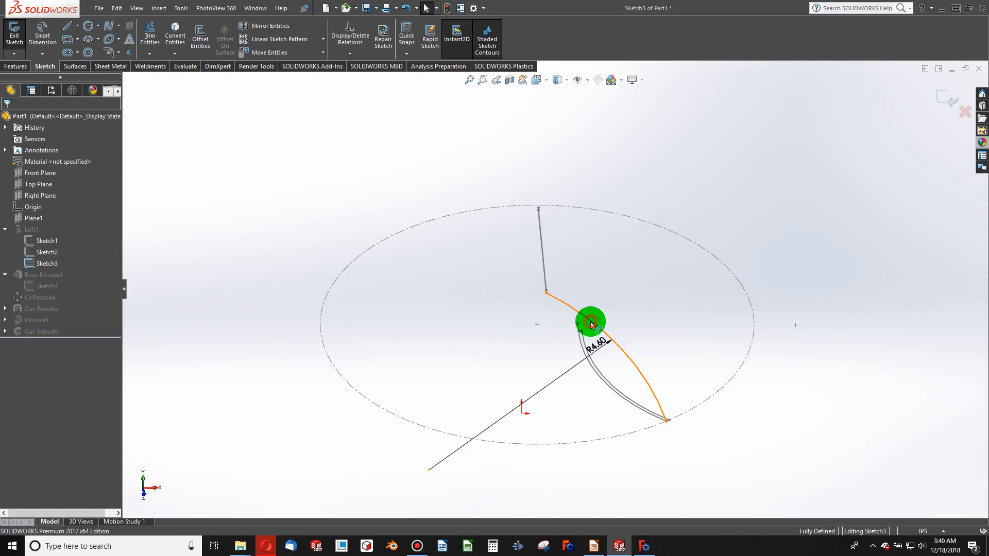
left_click(590, 323)
key("Delete")
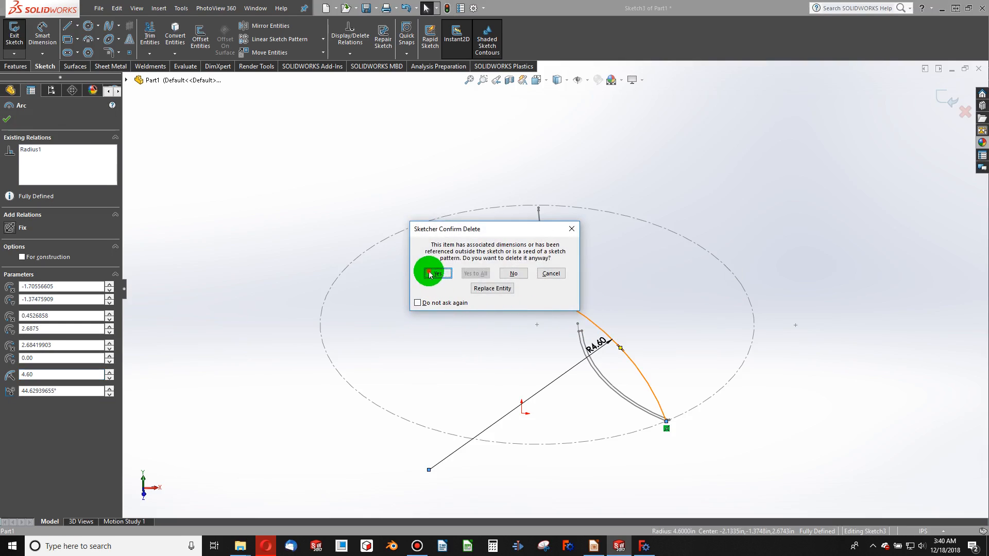
left_click(433, 273)
Step: Draw a guide curve from the upper profile's corner to the lower profile: line about 0.82 in, tangent arcs about R0.32 and R2.75 in
left_click(73, 24)
scroll(509, 266, "down", 5)
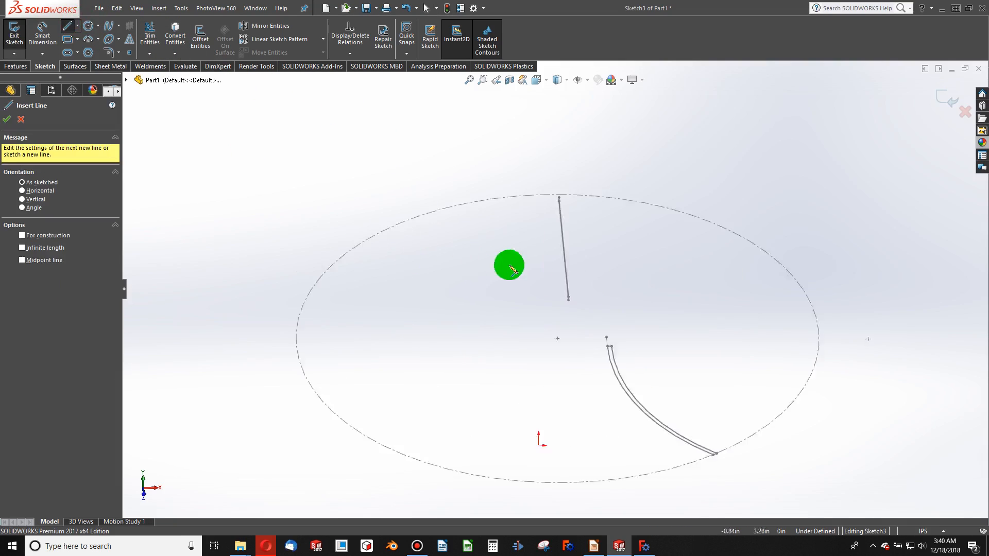
mouse_move(593, 310)
middle_mouse_down()
mouse_move(617, 310)
mouse_move(605, 309)
middle_mouse_up()
mouse_move(605, 309)
right_mouse_down()
mouse_move(639, 308)
mouse_move(620, 310)
right_mouse_up()
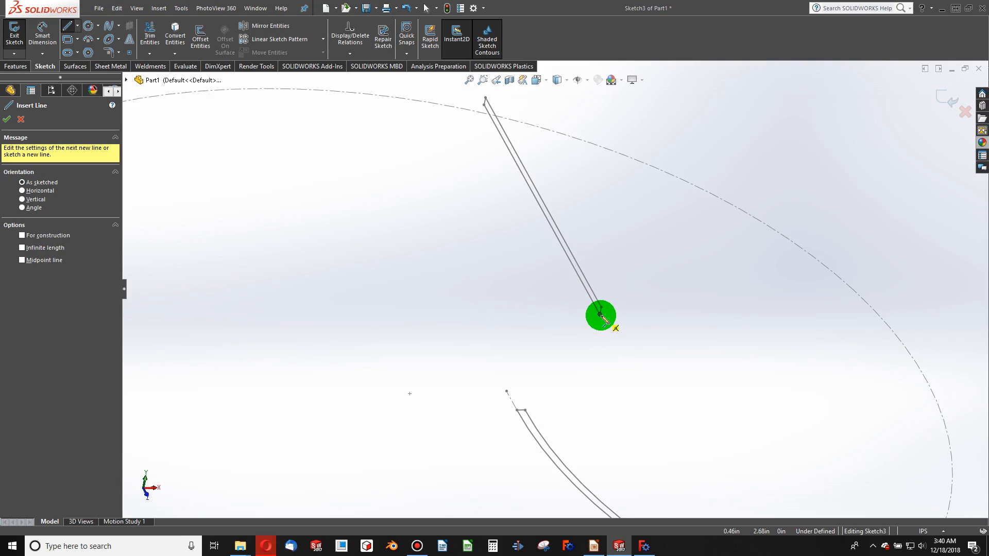
left_click(599, 314)
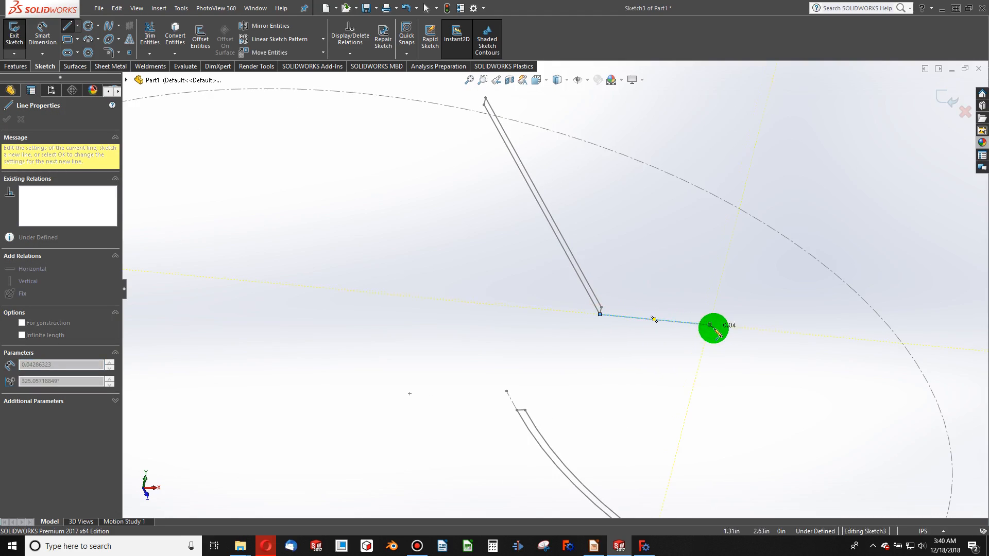
scroll(715, 333, "down", 2)
left_click(690, 320)
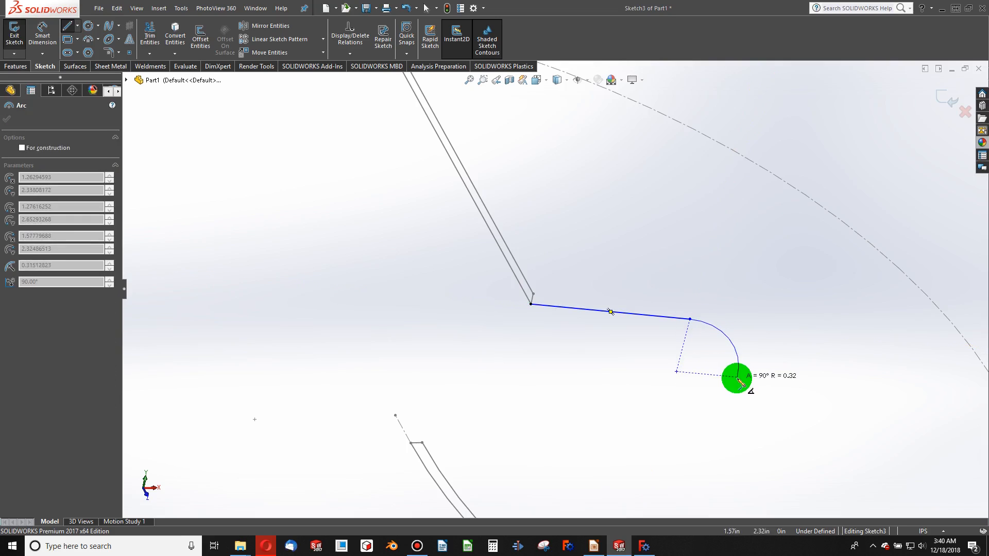
left_click(738, 378)
scroll(794, 373, "down", 4)
scroll(721, 360, "up", 7)
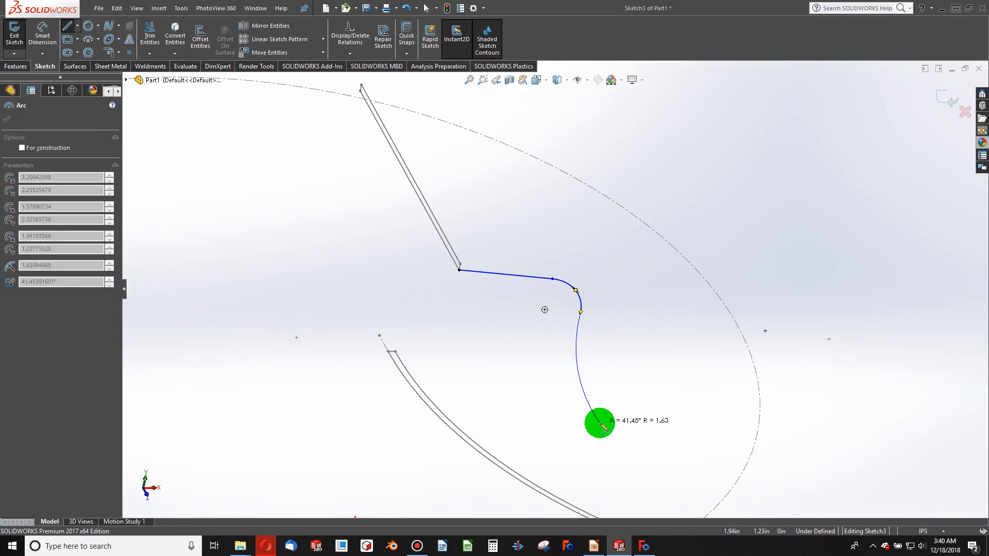
scroll(598, 425, "up", 2)
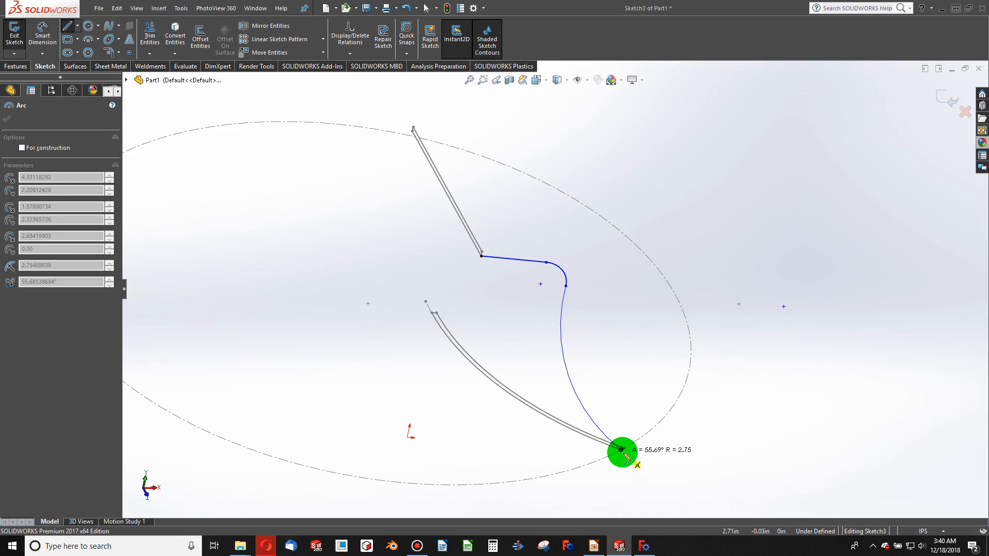
left_click(622, 449)
key("Escape")
Step: Move the point joining the line and the small arc slightly down so the line slopes downward, and rebuild the impeller
mouse_move(648, 400)
middle_mouse_down()
mouse_move(623, 400)
mouse_move(591, 360)
mouse_move(614, 314)
middle_mouse_up()
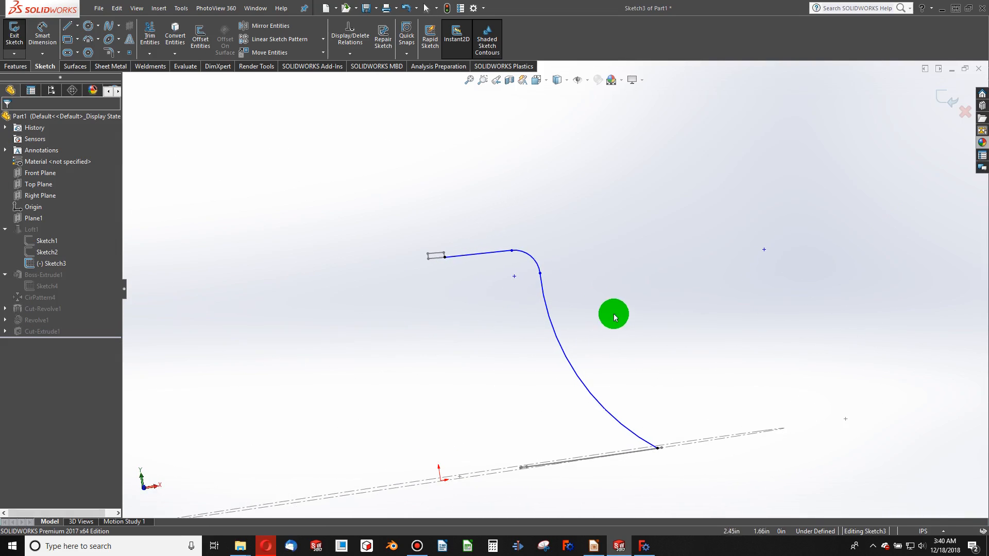
left_click(505, 254)
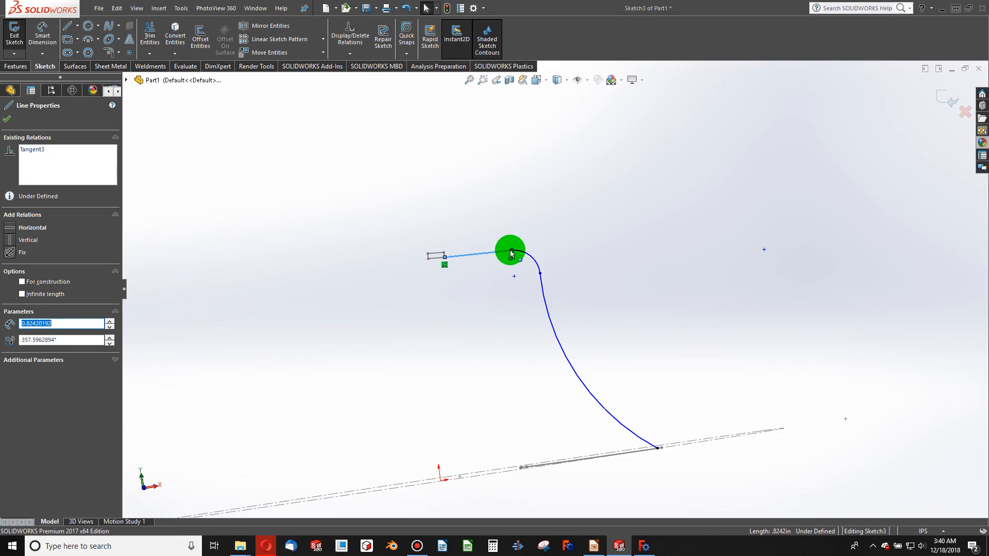
mouse_move(512, 253)
left_mouse_down()
mouse_move(515, 279)
mouse_move(514, 263)
left_mouse_up()
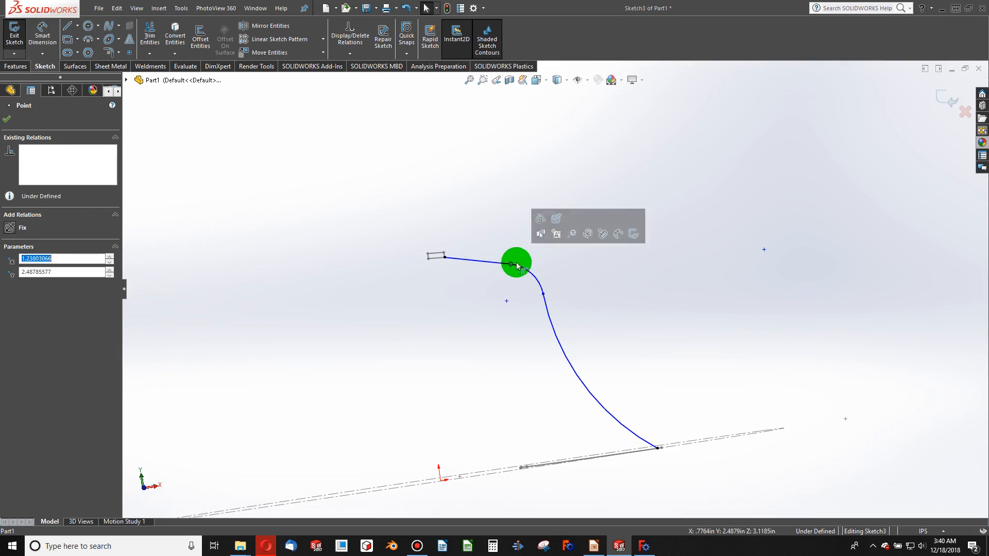
left_click(579, 249)
mouse_move(596, 270)
middle_mouse_down()
mouse_move(654, 295)
mouse_move(640, 357)
middle_mouse_up()
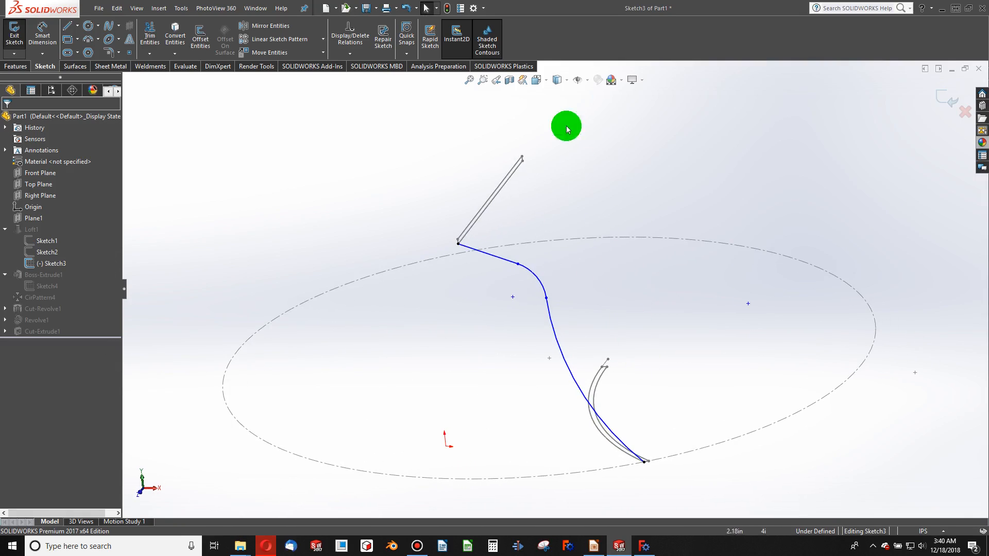
left_click(447, 7)
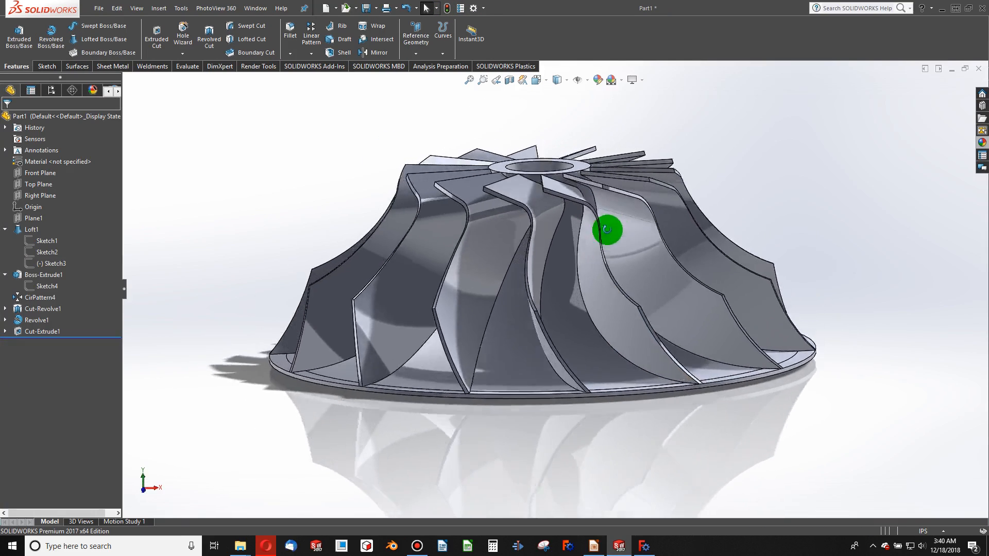
middle_click_drag(608, 230, 592, 274)
right_click(592, 269)
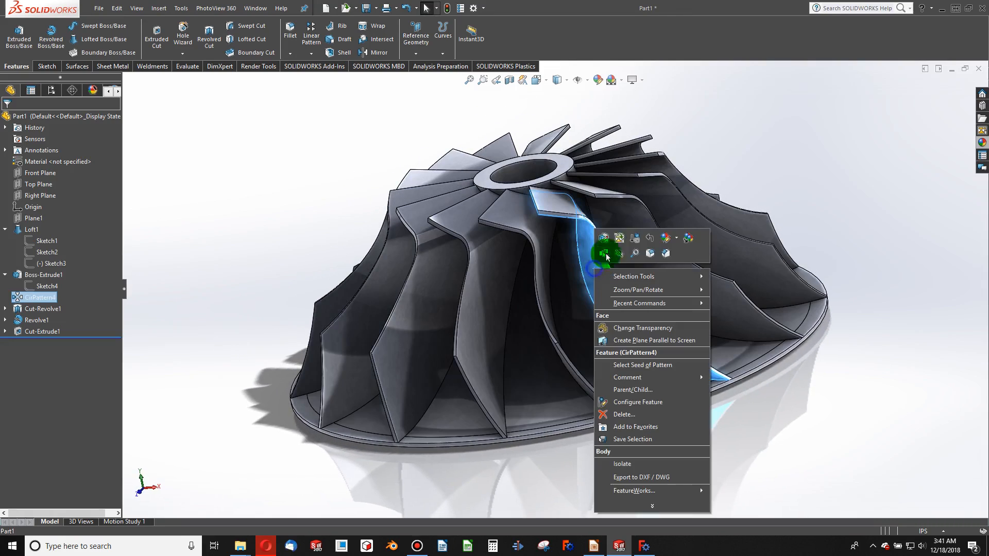
right_click(38, 287)
left_click(48, 261)
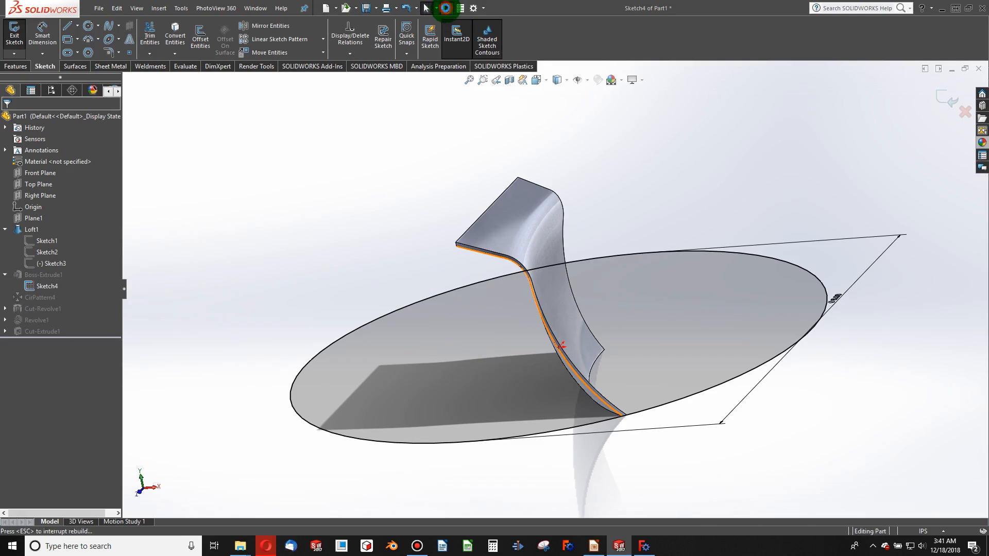
Step: Reopen the loft's guide-curve sketch and dimension the lower arc's radius to 2.75 in and the upper arc's radius to 0.5 in
right_click(42, 266)
left_click(45, 236)
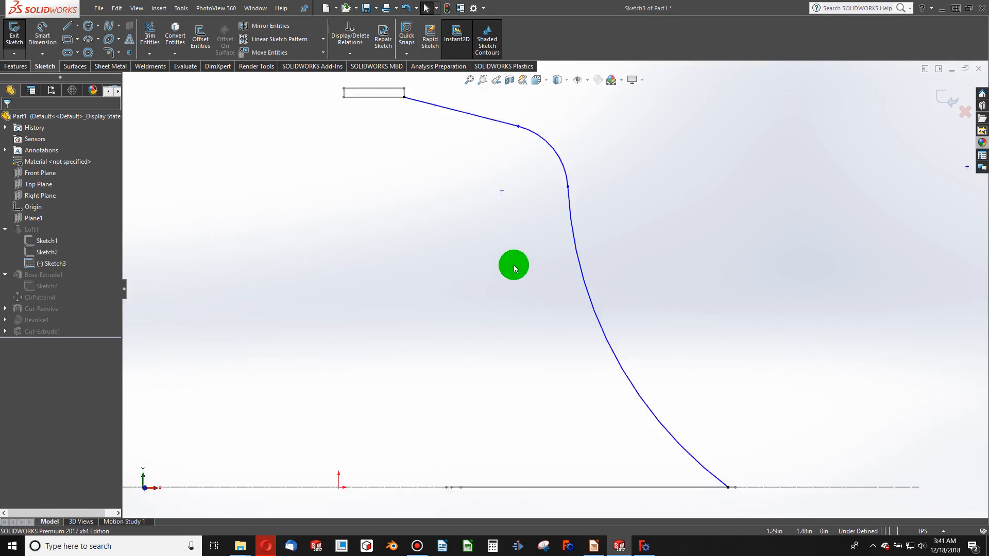
left_click(42, 35)
left_click(573, 287)
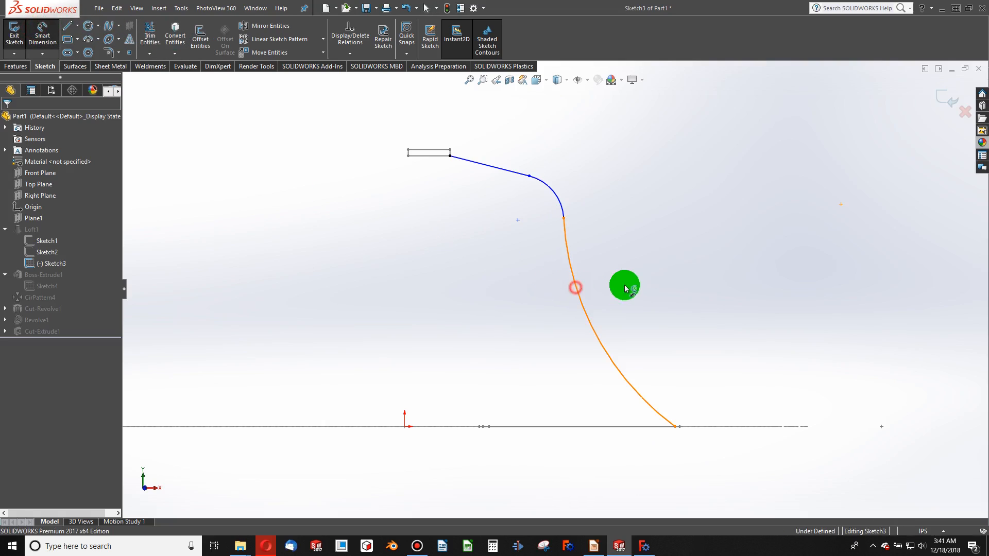
left_click(639, 285)
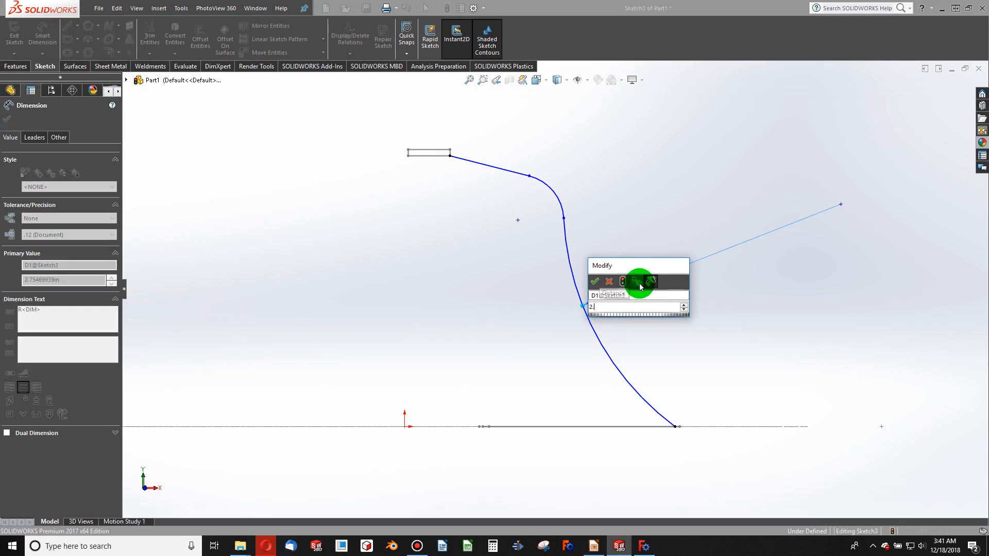
type("2.75")
key("Return")
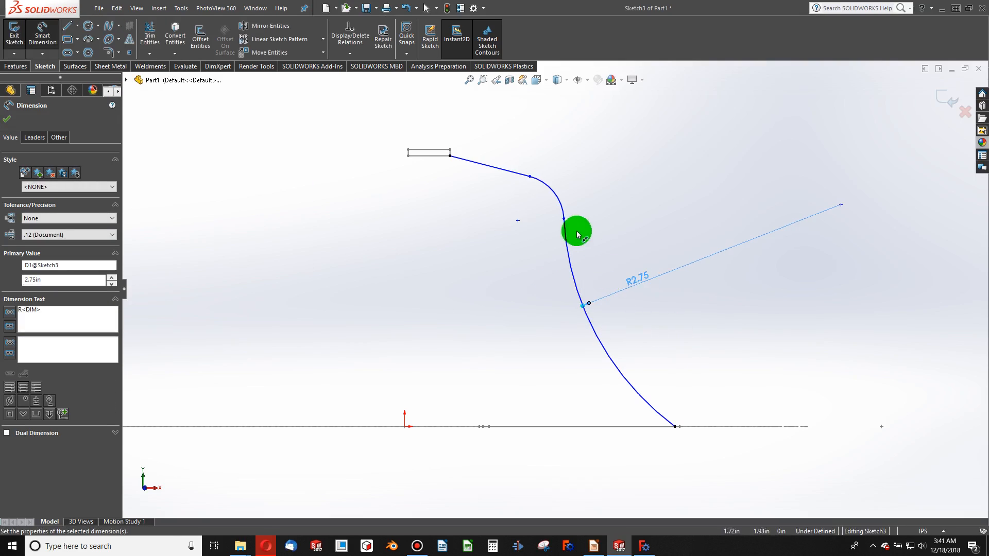
left_click(561, 205)
left_click(541, 216)
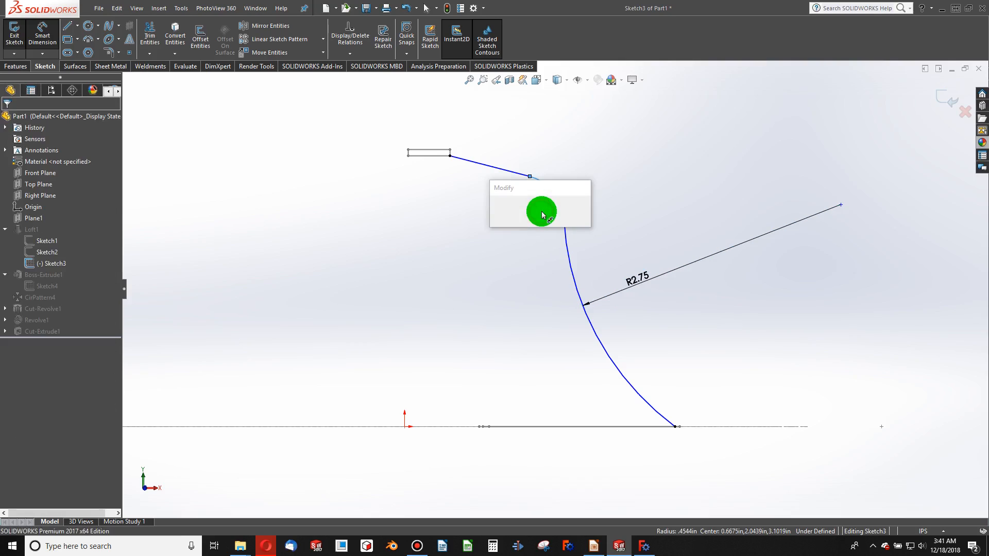
left_click(542, 214)
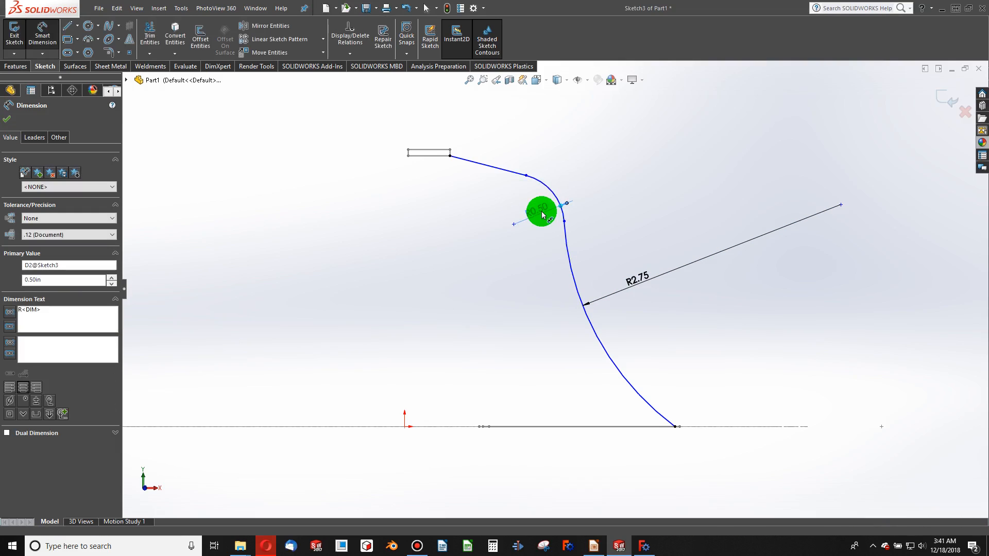
Step: Dimension the sloped line's horizontal span to 0.75 in and its vertical drop to 0.25 in, and rebuild the impeller
left_click(493, 170)
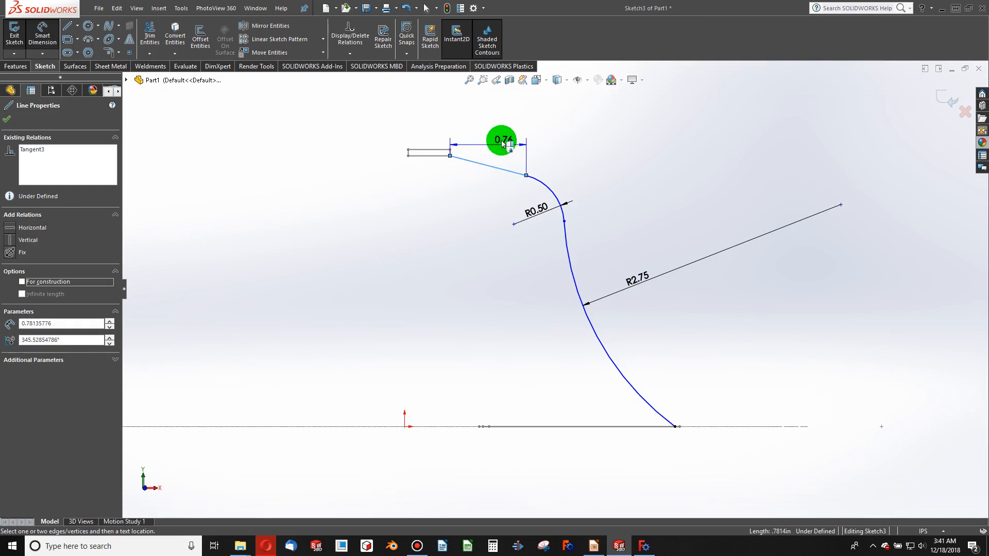
left_click(535, 139)
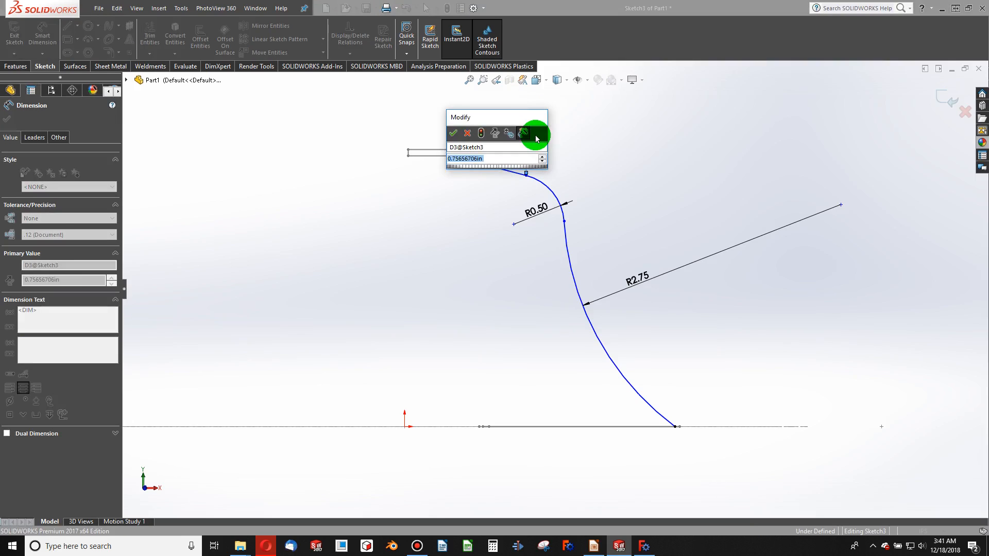
type("0.75")
key("Return")
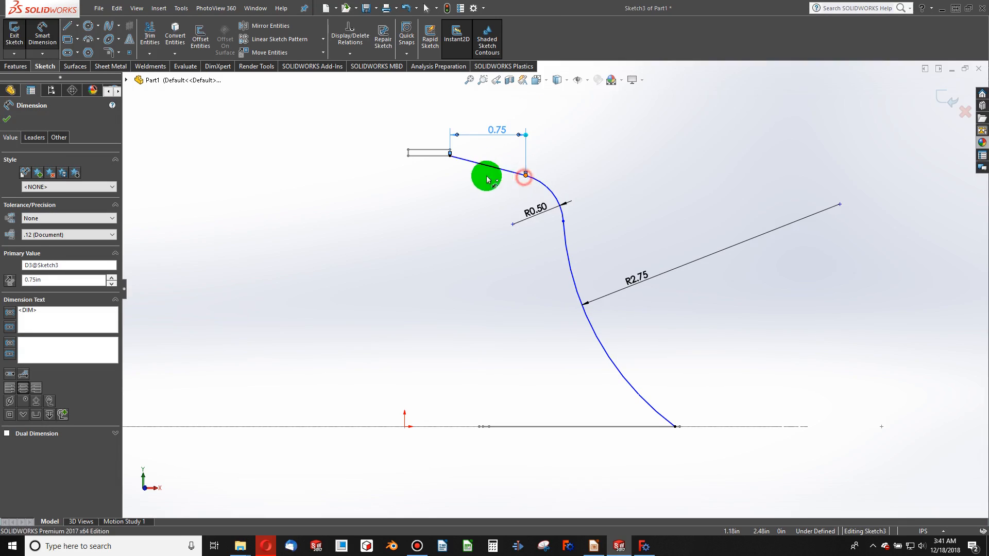
left_click(449, 155)
left_click(401, 162)
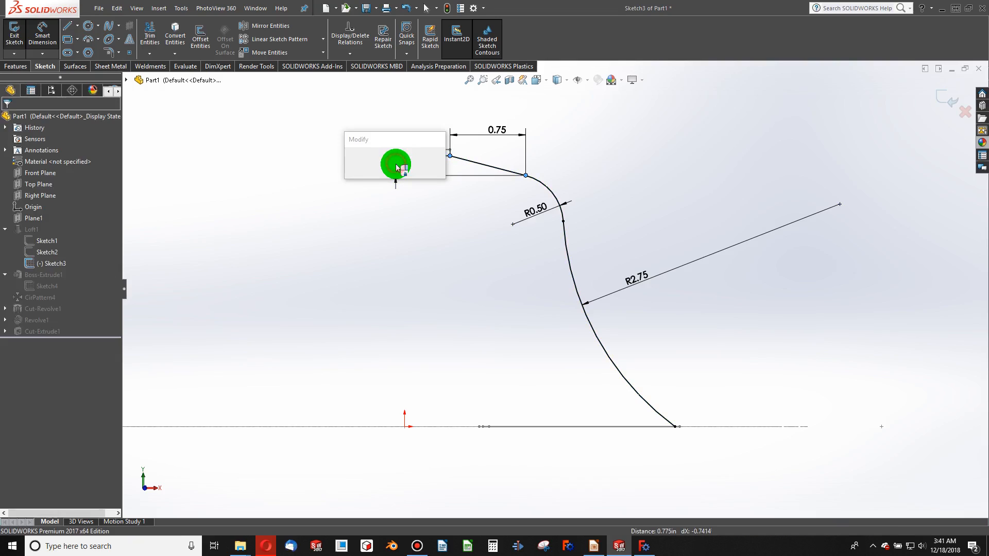
type("0.25")
key("Return")
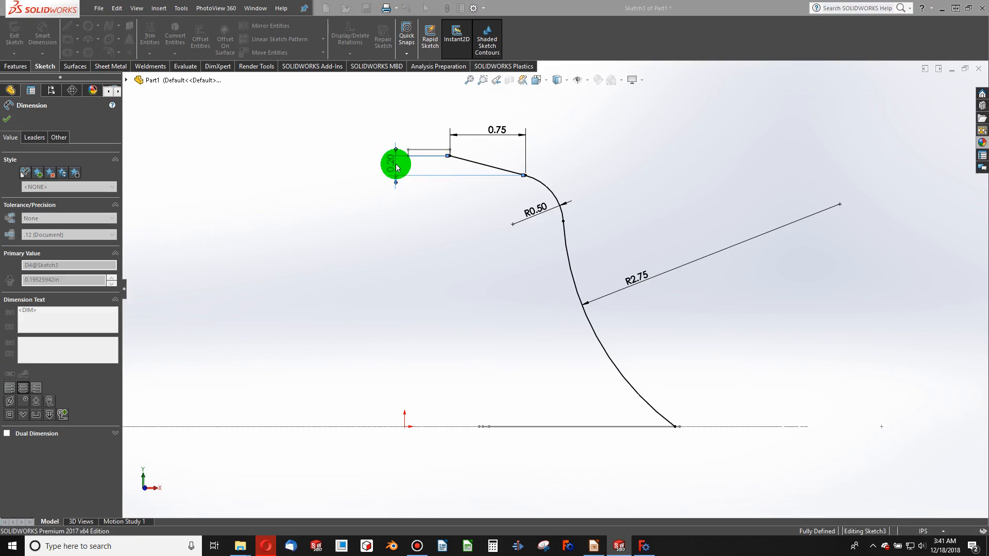
left_click(447, 8)
left_click(569, 182)
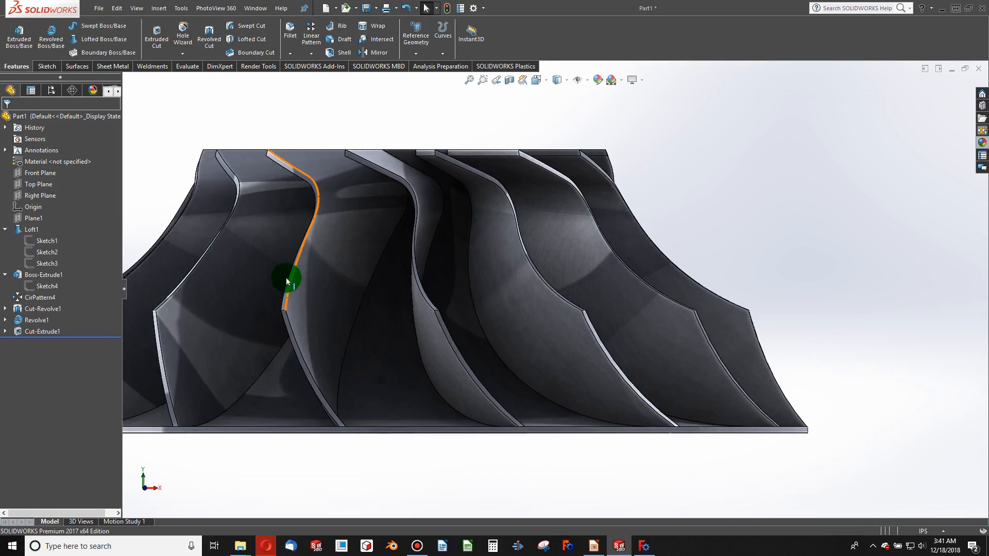
Step: Open the loft's guide-curve sketch again to view its dimensions
left_click(31, 265)
right_click(43, 264)
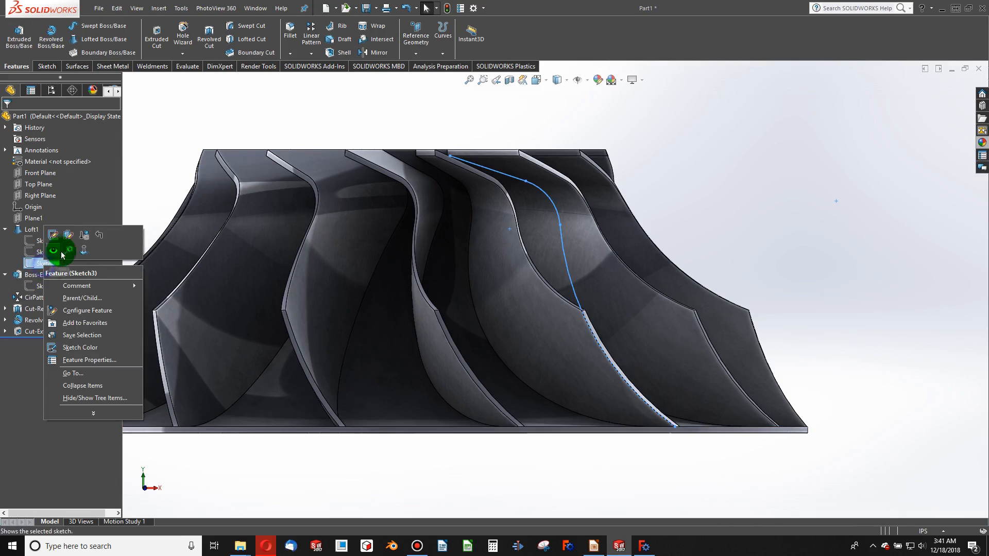
left_click(52, 238)
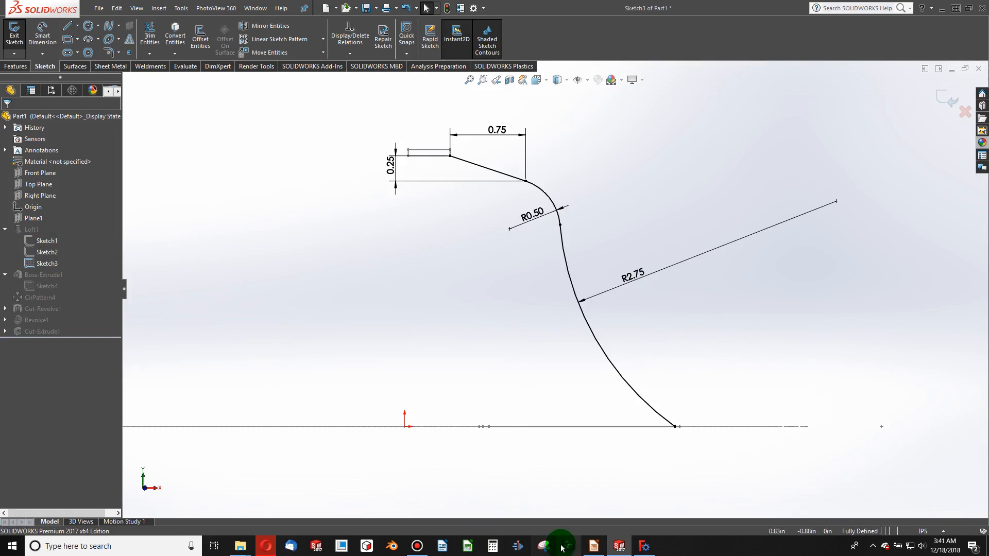
Step: Switch to FreeCAD and open the additive pipe's path sketch, Sketch002, for editing
left_click(561, 548)
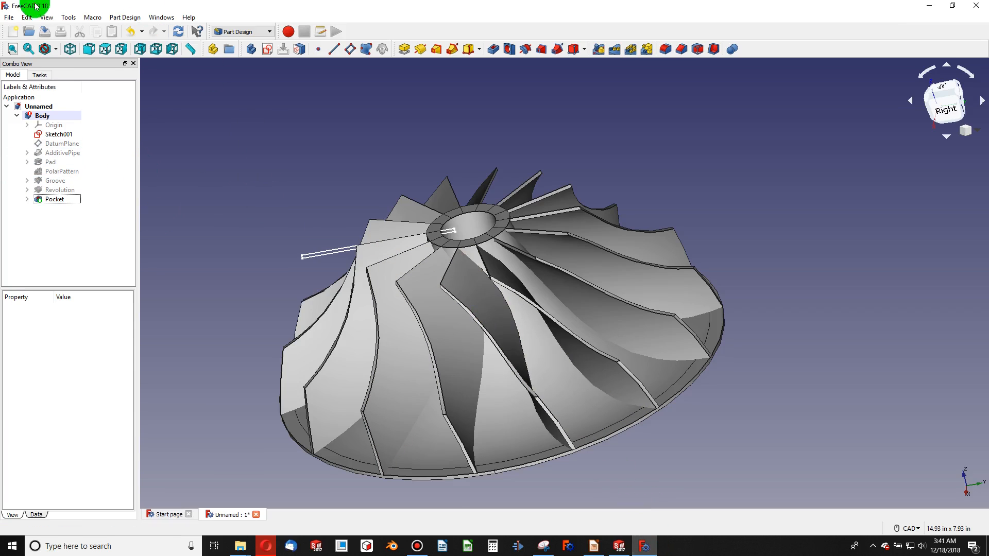
left_click(497, 304)
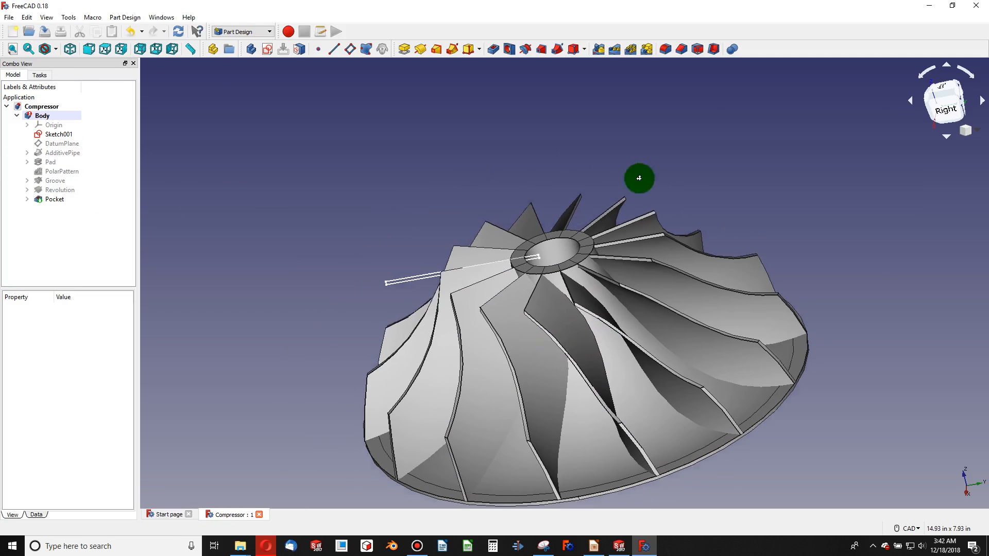
middle_click_drag(639, 177, 629, 150)
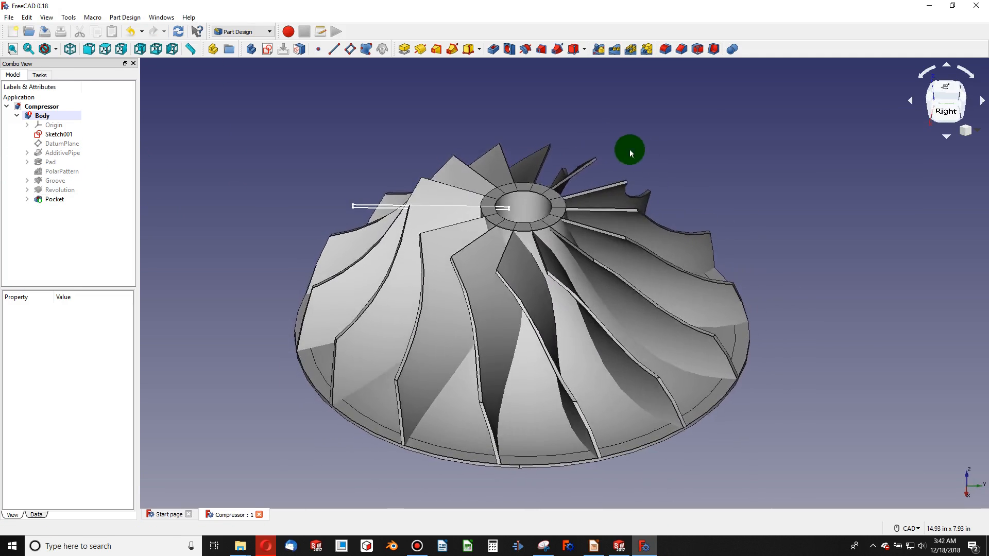
scroll(629, 150, "up", 5)
left_click(41, 153)
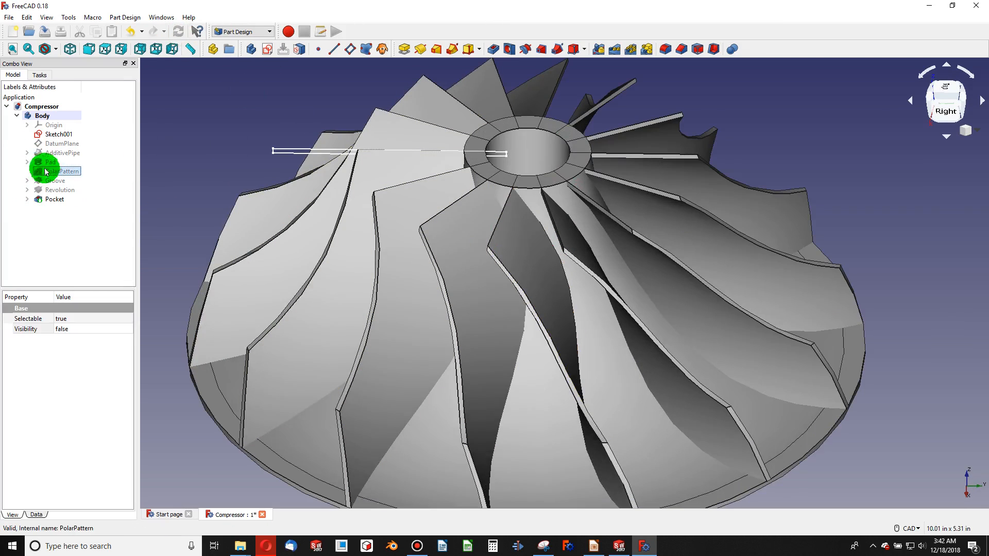
left_click(27, 152)
right_click(59, 171)
left_click(82, 176)
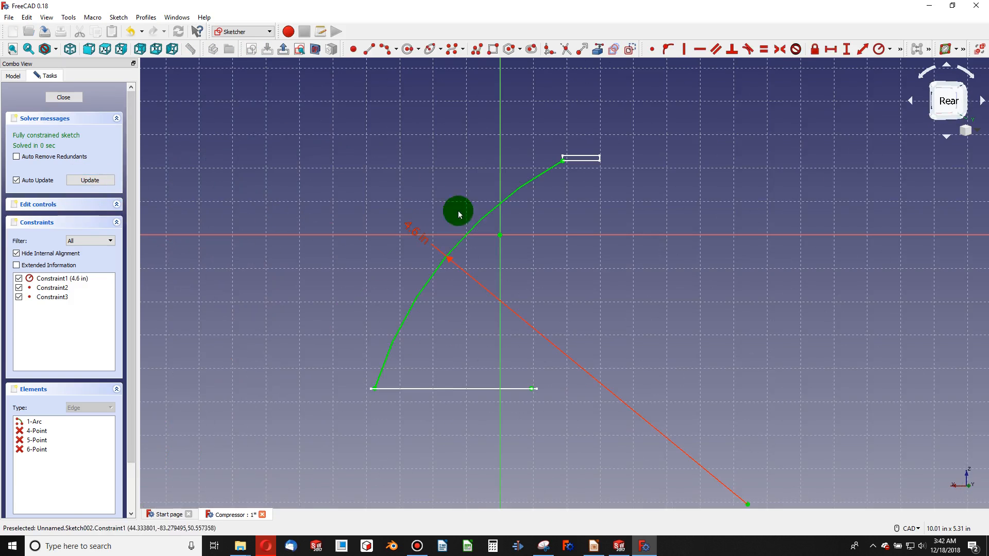
Step: Replace the path sketch's 4.6 in arc with a three-point arc from the lower profile's outer corner up to near the sketch origin
mouse_move(457, 212)
middle_mouse_down()
mouse_move(839, 276)
mouse_move(507, 235)
middle_mouse_up()
left_click(504, 236)
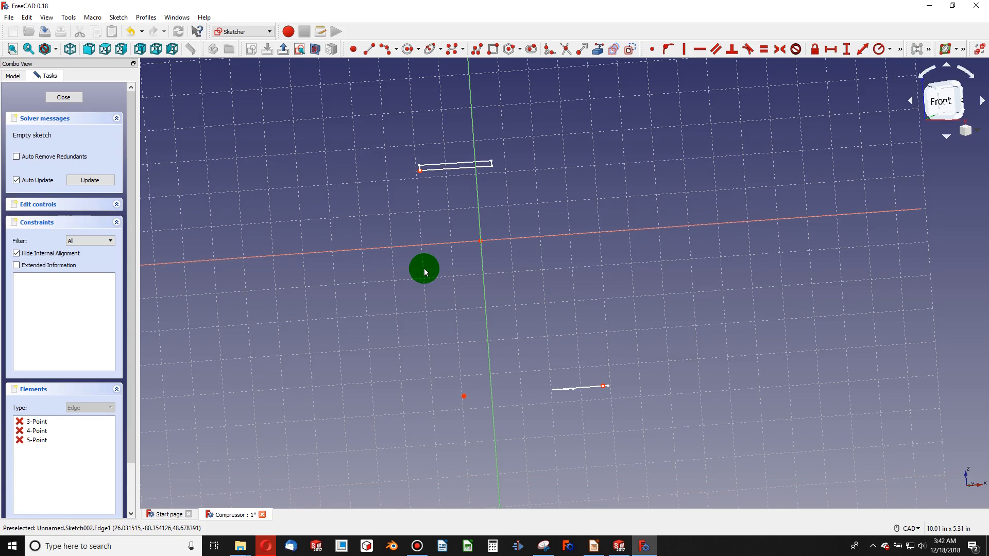
left_click(382, 49)
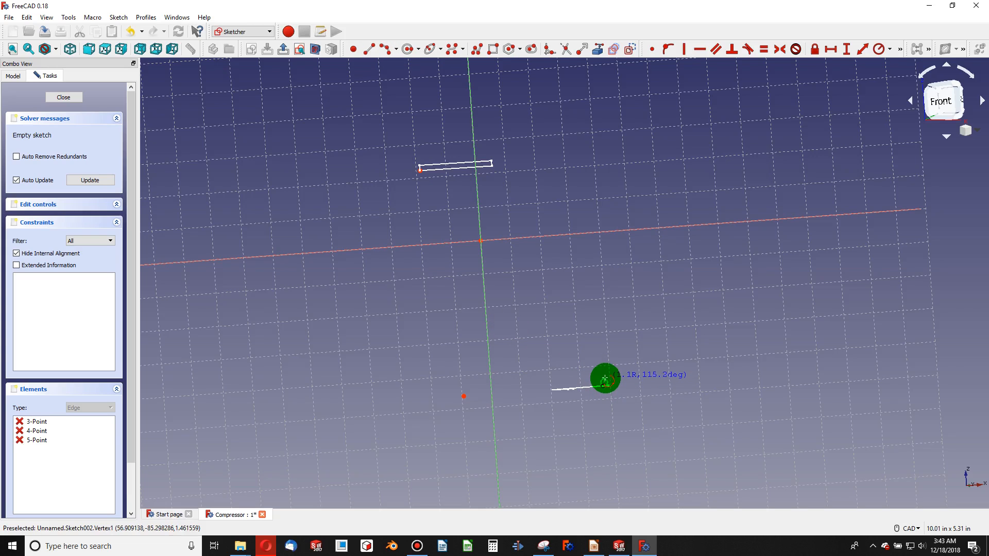
key("Escape")
middle_click_drag(587, 334, 612, 369)
scroll(611, 368, "down", 2)
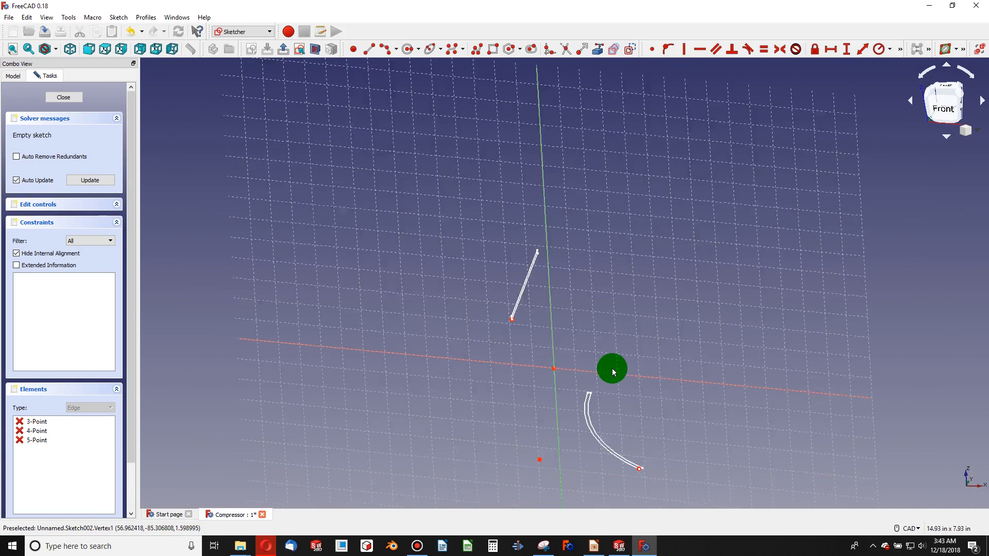
scroll(612, 369, "down", 2)
scroll(618, 447, "up", 6)
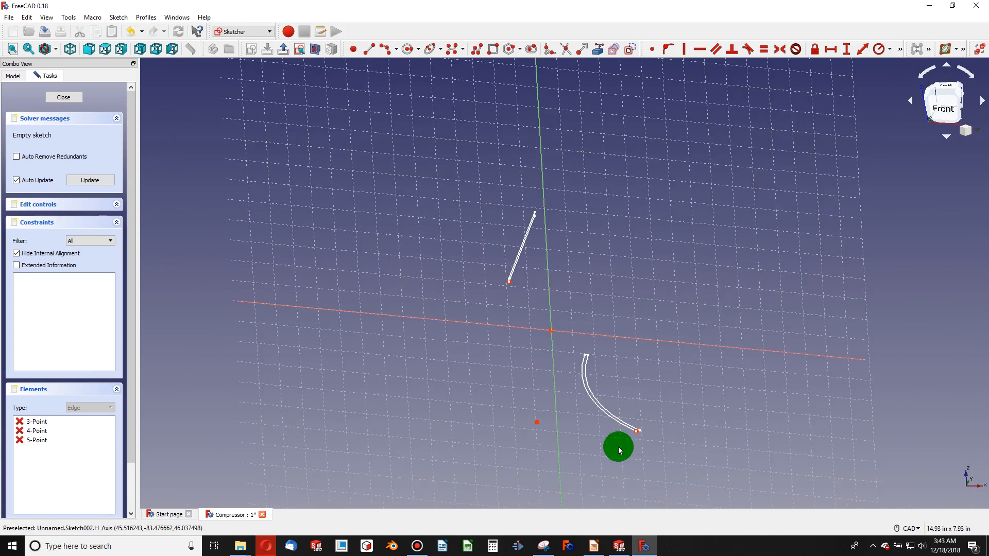
left_click(384, 50)
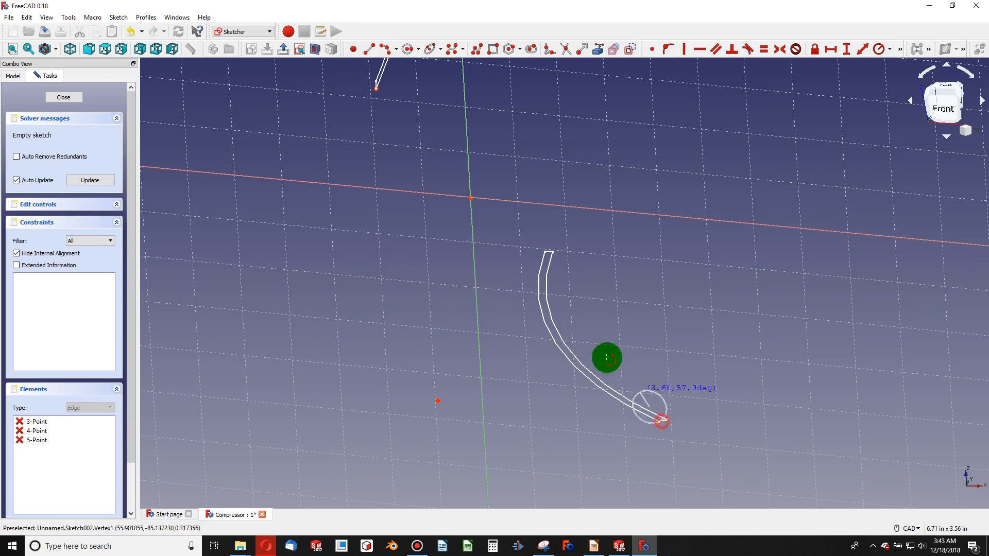
left_click(573, 341)
left_click(482, 205)
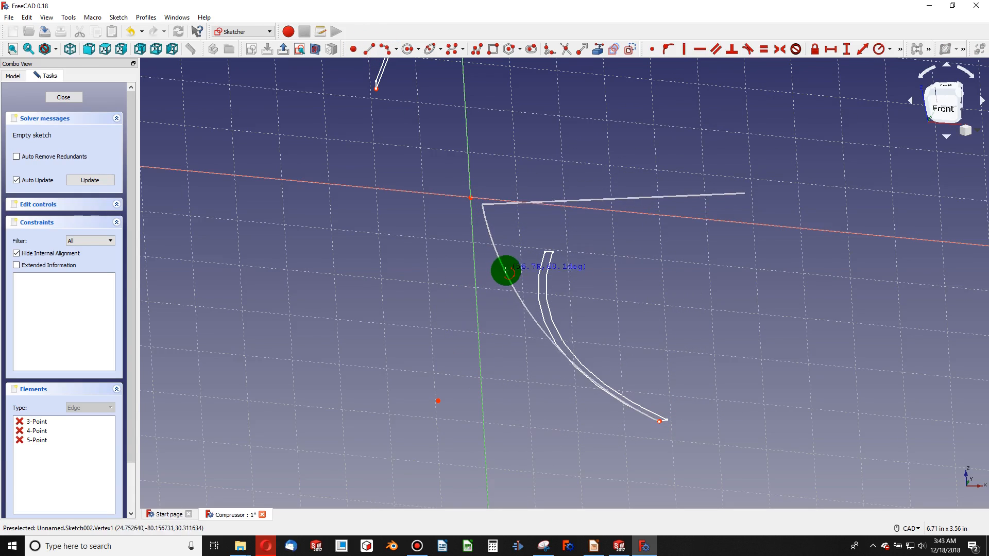
left_click(504, 270)
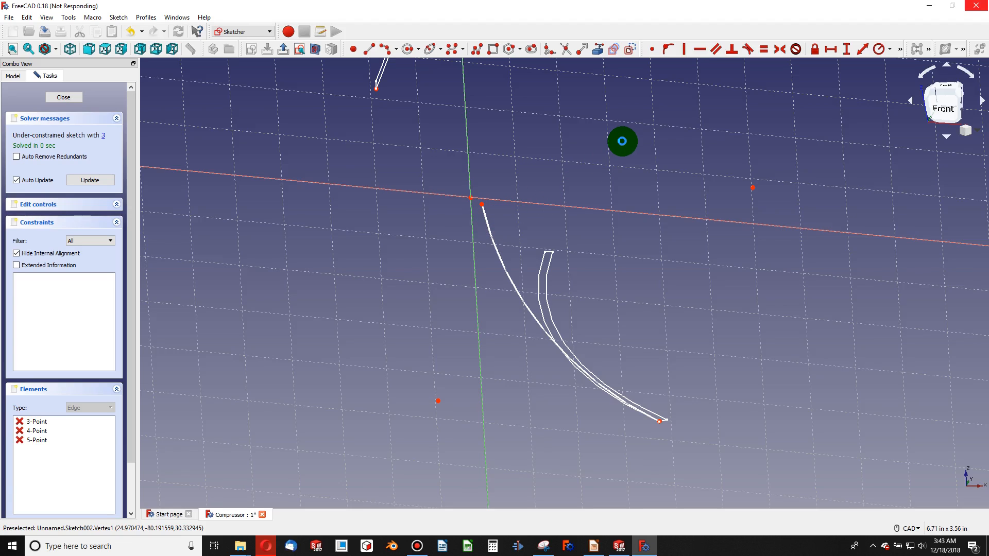
Step: Constrain the arc's radius to 2.75 in and move its free upper end slightly inward
left_click(879, 49)
left_click(521, 299)
type("2.75")
key("Return")
left_click_drag(481, 204, 442, 200)
Step: Draw a short line sloping down and outward from the upper profile's lower corner
left_click(368, 49)
left_click(376, 88)
left_click(438, 109)
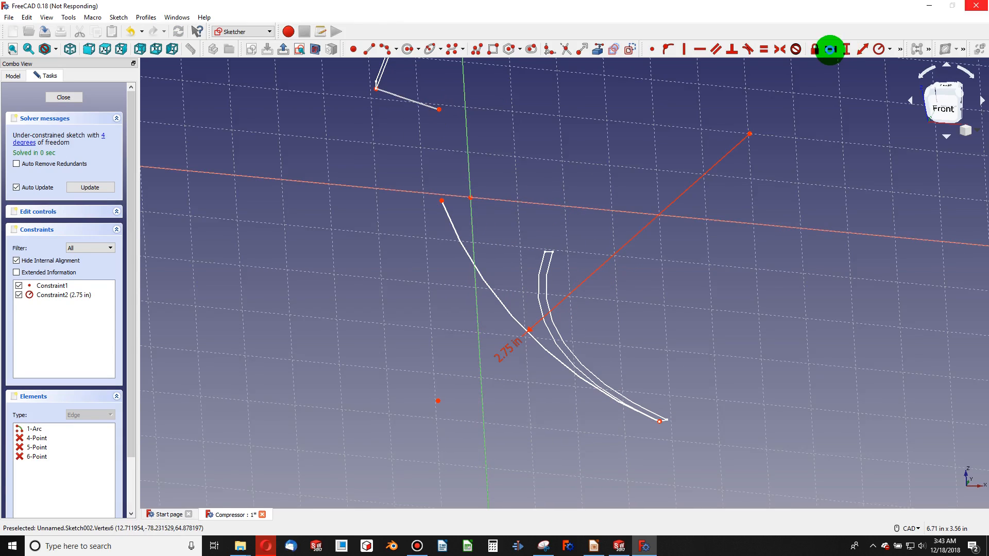
Step: Constrain the sloped line's horizontal span to 0.75 in and its vertical drop to 0.25 in
left_click(830, 50)
key("1")
scroll(410, 148, "down", 4)
scroll(463, 154, "up", 6)
scroll(477, 154, "down", 4)
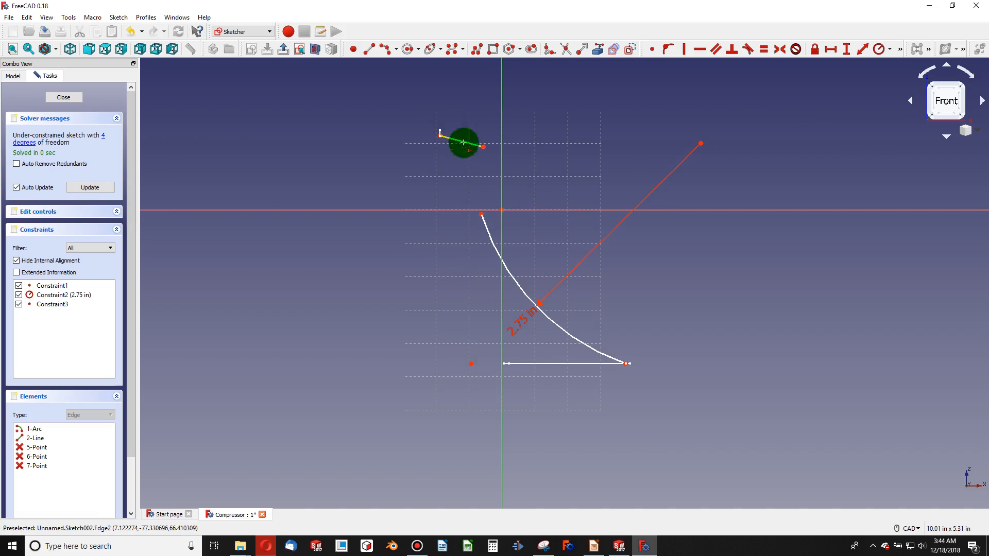
left_click(464, 143)
type("0.75")
key("Return")
left_click(844, 49)
left_click(463, 142)
type("0.25")
key("Return")
scroll(507, 144, "down", 2)
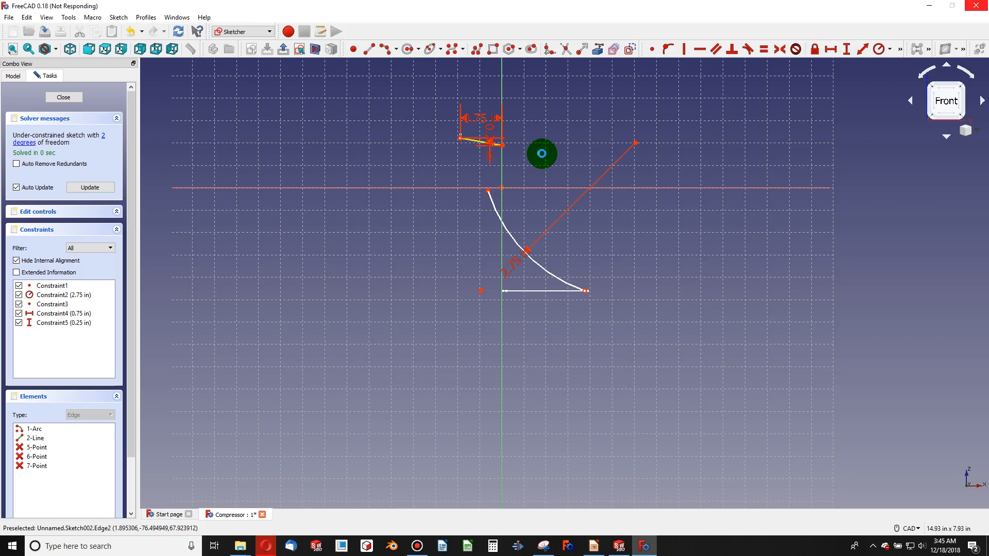
Step: Move the large arc's upper end outward and connect it to the sloped line's end with a small three-point arc
scroll(506, 157, "down", 2)
left_click_drag(494, 179, 516, 174)
left_click(385, 49)
left_click(516, 174)
left_click(505, 154)
left_click(512, 163)
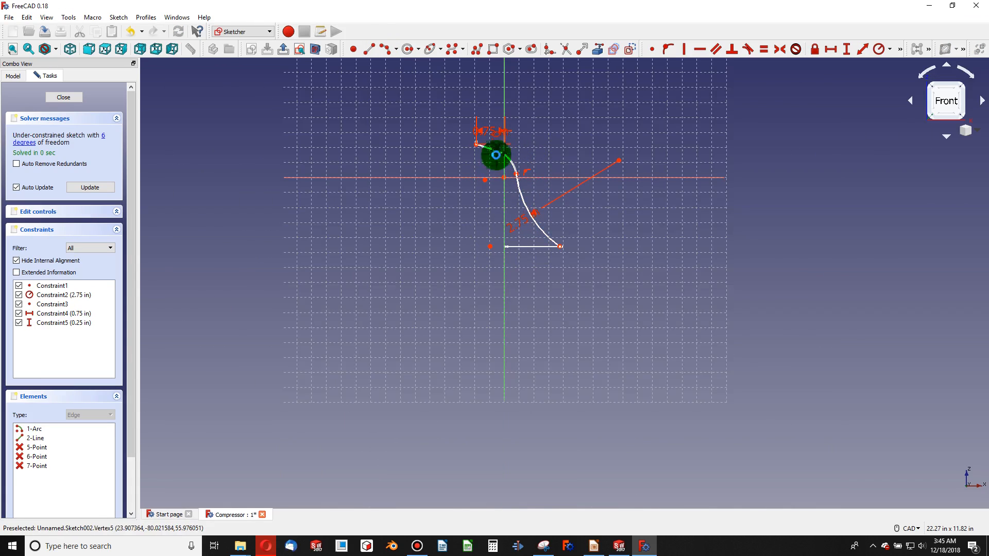
Step: Apply tangent constraints between the two arcs and between the small arc and the sloped line
scroll(515, 172, "up", 20)
left_click(603, 333)
left_click(618, 414)
left_click(748, 49)
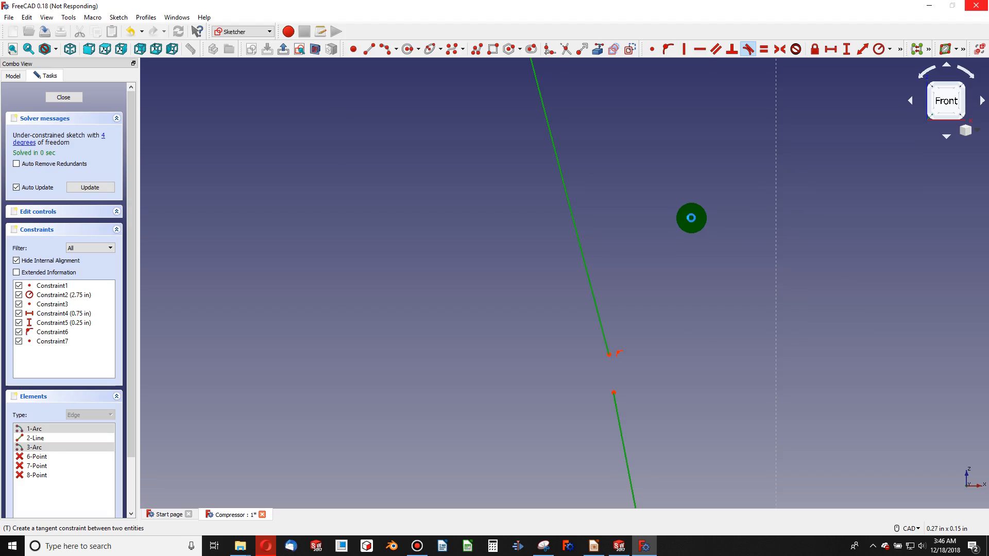
scroll(545, 254, "down", 5)
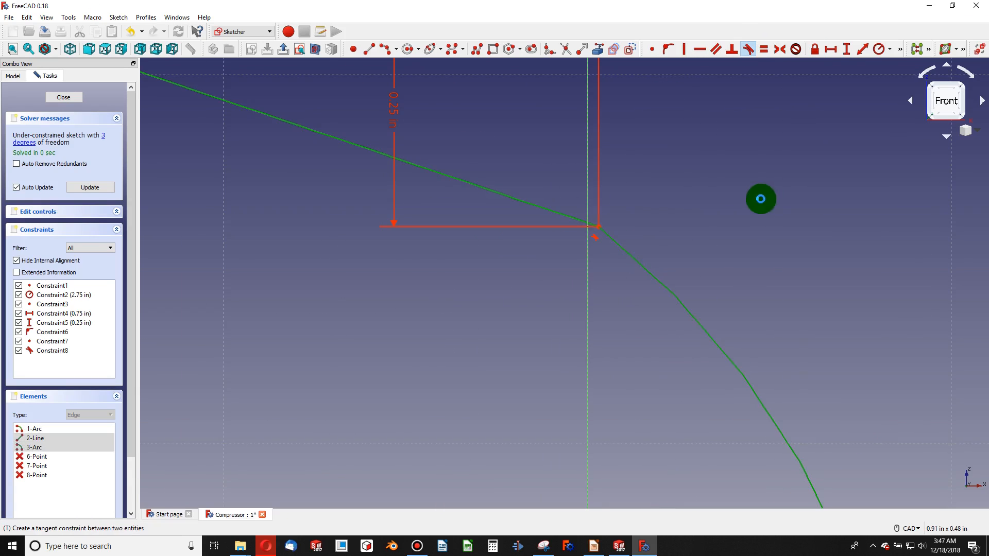
scroll(724, 239, "down", 4)
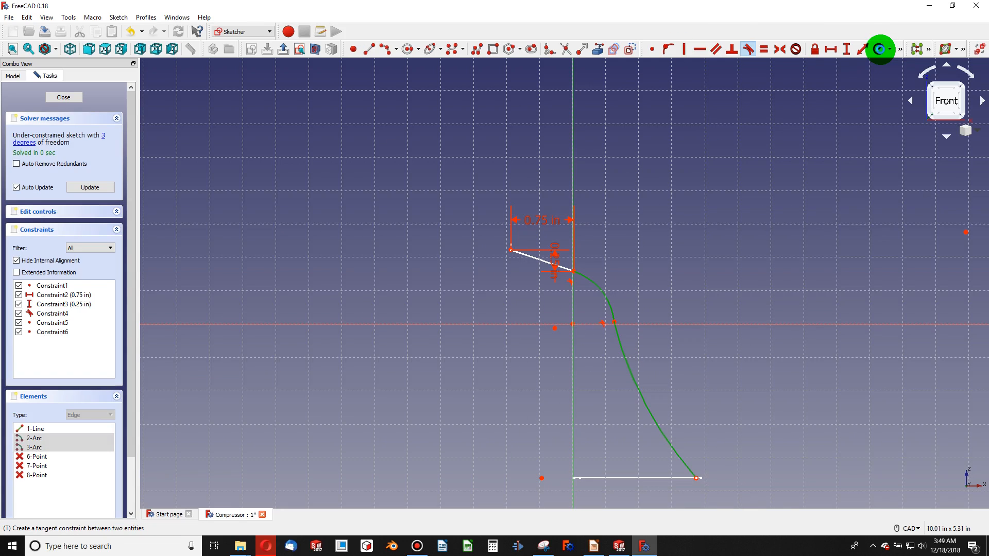
Step: Constrain the lower arc's radius to 2.75 in and the upper arc's radius to 0.5 in
left_click(879, 49)
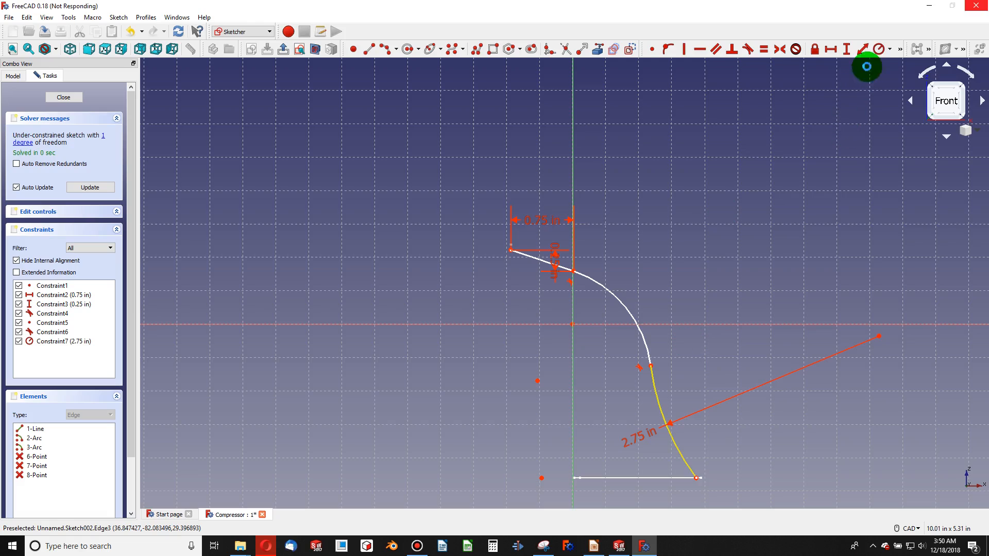
left_click(888, 265)
left_click(878, 48)
left_click(661, 313)
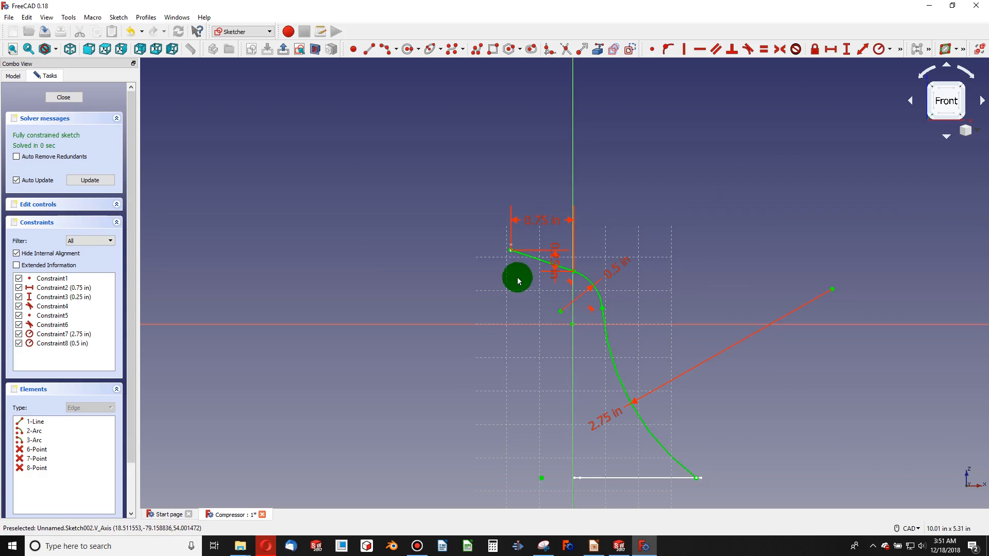
Step: Close the path sketch to rebuild the impeller and inspect the resulting geometry
left_click(64, 97)
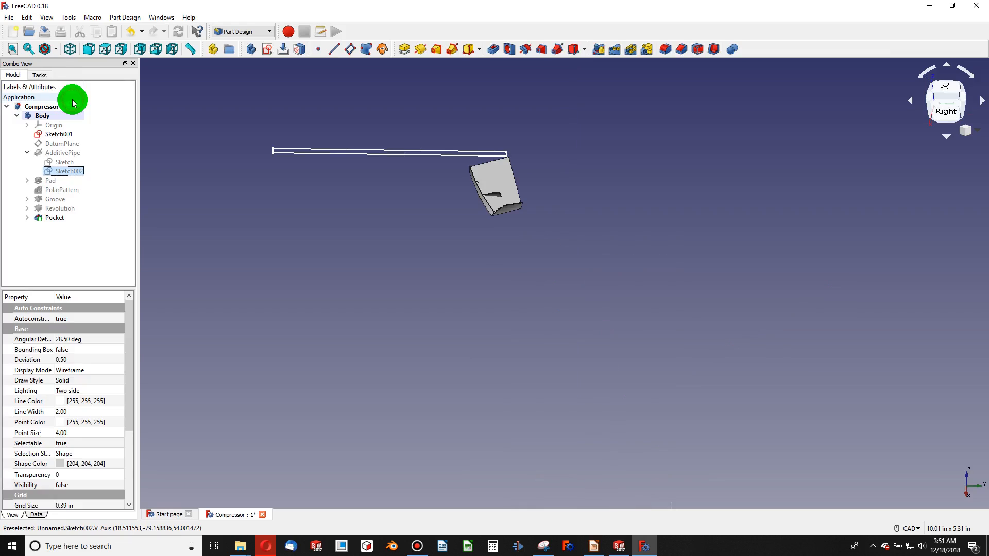
scroll(367, 254, "down", 8)
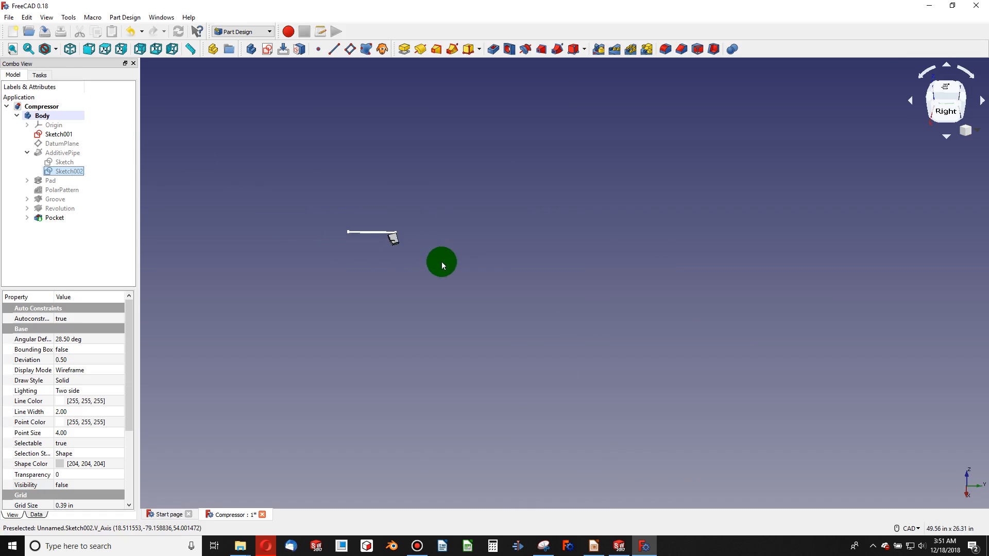
scroll(441, 265, "up", 6)
mouse_move(413, 257)
middle_mouse_down()
mouse_move(585, 245)
mouse_move(472, 249)
mouse_move(298, 276)
mouse_move(583, 218)
mouse_move(714, 228)
mouse_move(706, 294)
mouse_move(593, 276)
mouse_move(257, 4)
middle_mouse_up()
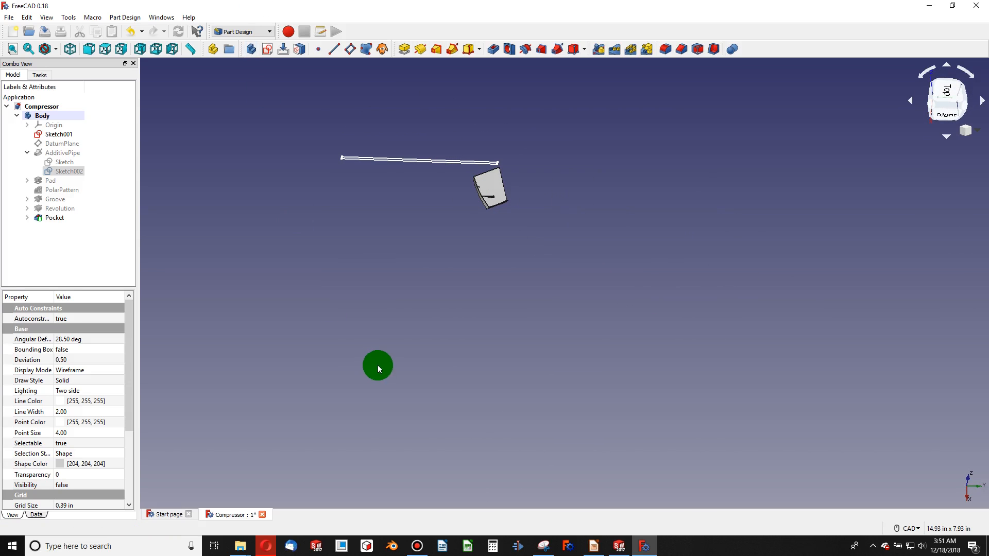
scroll(427, 325, "down", 6)
scroll(404, 412, "up", 2)
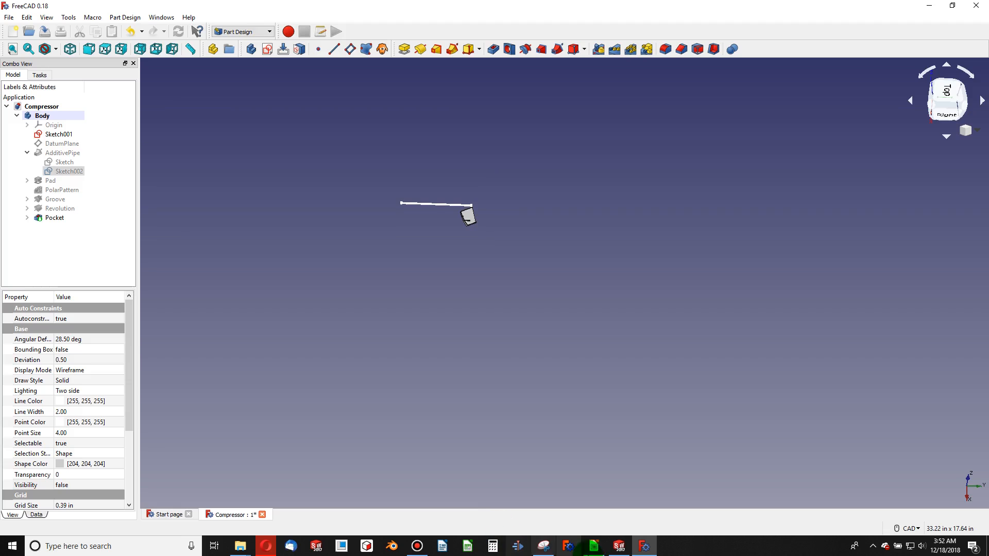
Step: Switch to SOLIDWORKS and roll the impeller's feature history back to just after Loft1
left_click(619, 546)
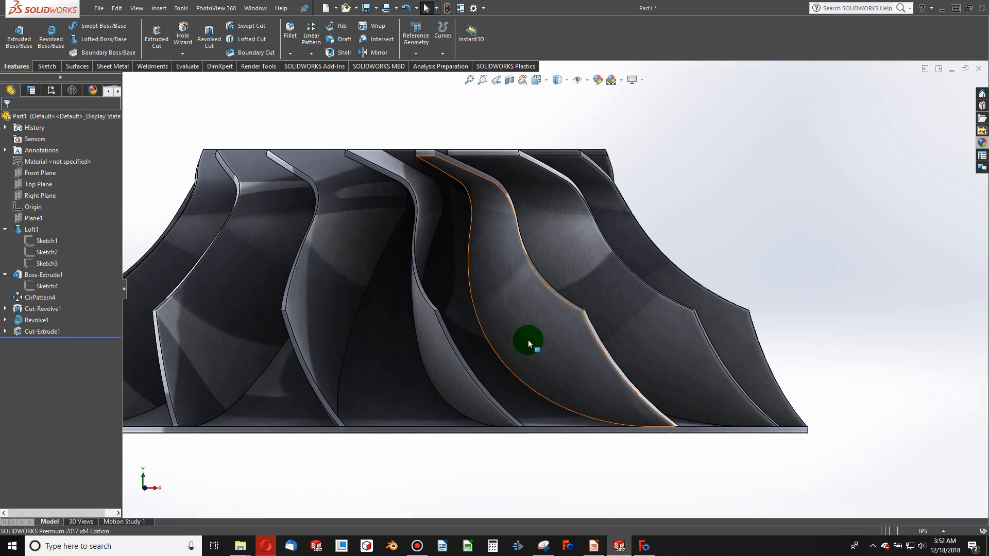
middle_click_drag(528, 341, 485, 372)
left_click(462, 351)
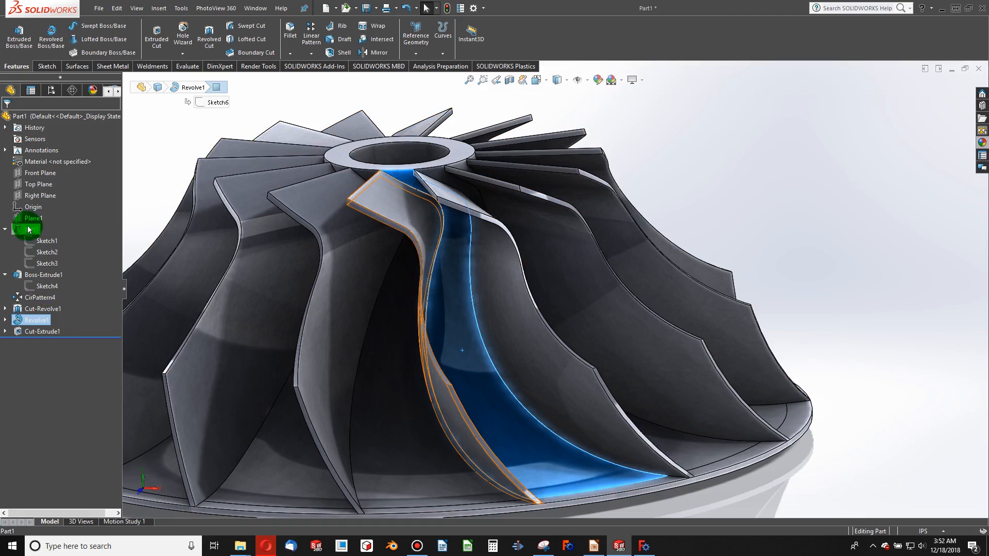
left_click(75, 333)
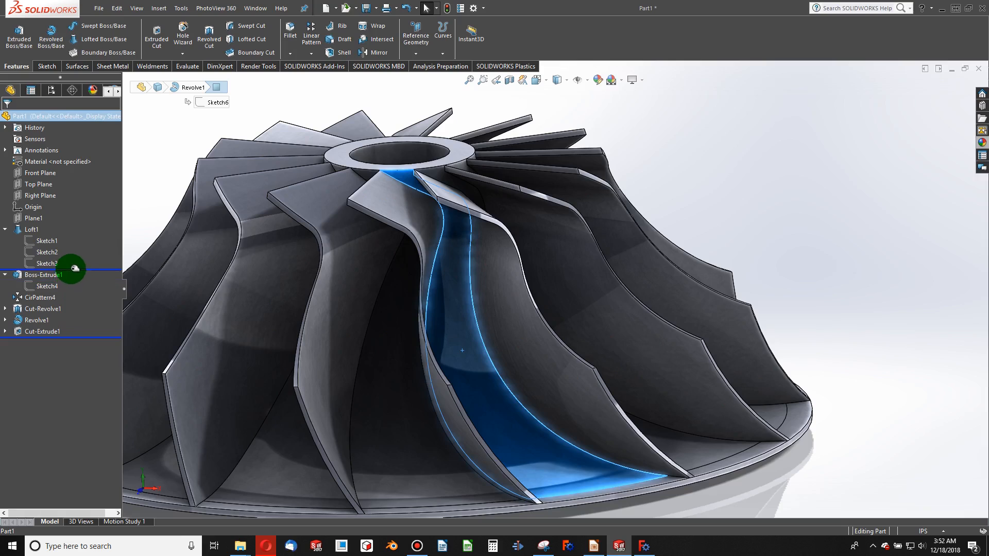
left_click_drag(74, 268, 73, 269)
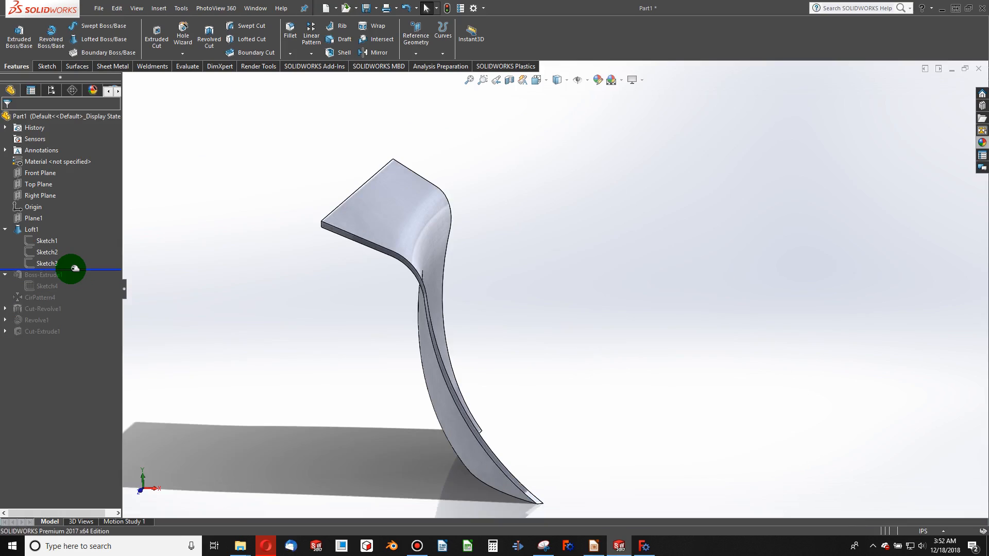
Step: Delete Loft1 together with its child features, keeping its absorbed sketches
left_click(34, 233)
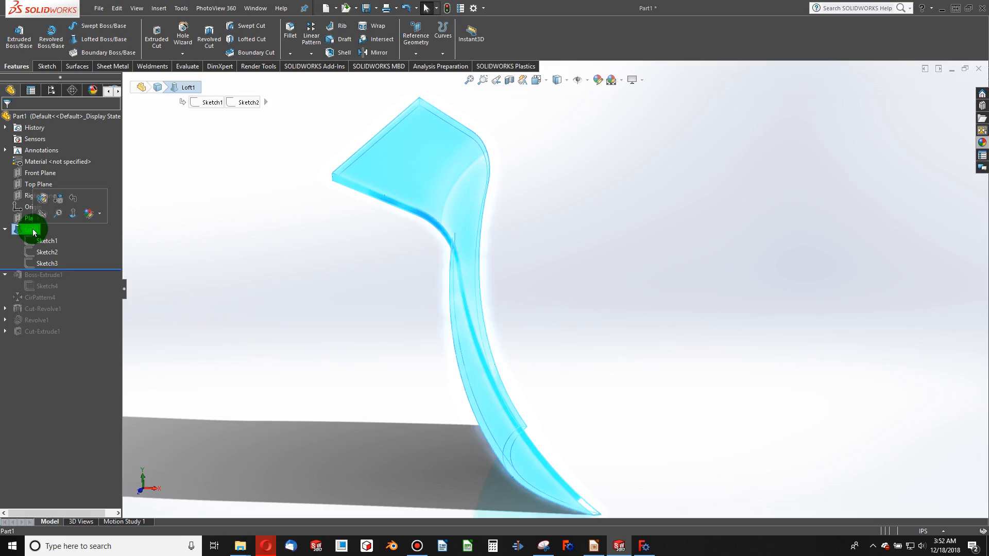
right_click(34, 233)
left_click(61, 311)
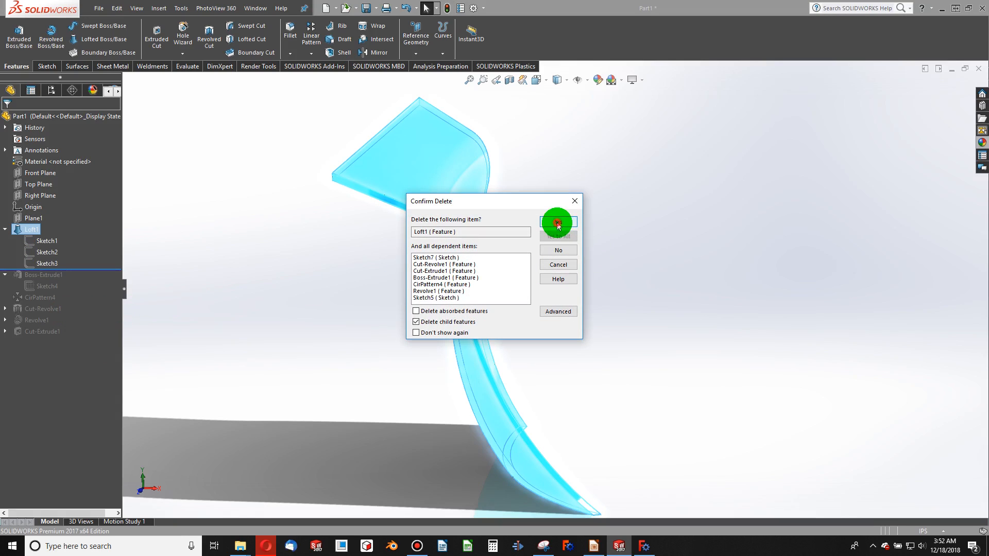
left_click(557, 222)
Step: In a new 3D sketch, draw a three-point arc of about 3.15 in radius between the straight and curved profiles' matching ends
mouse_move(466, 258)
middle_mouse_down()
mouse_move(495, 287)
mouse_move(549, 313)
mouse_move(538, 287)
mouse_move(542, 364)
middle_mouse_up()
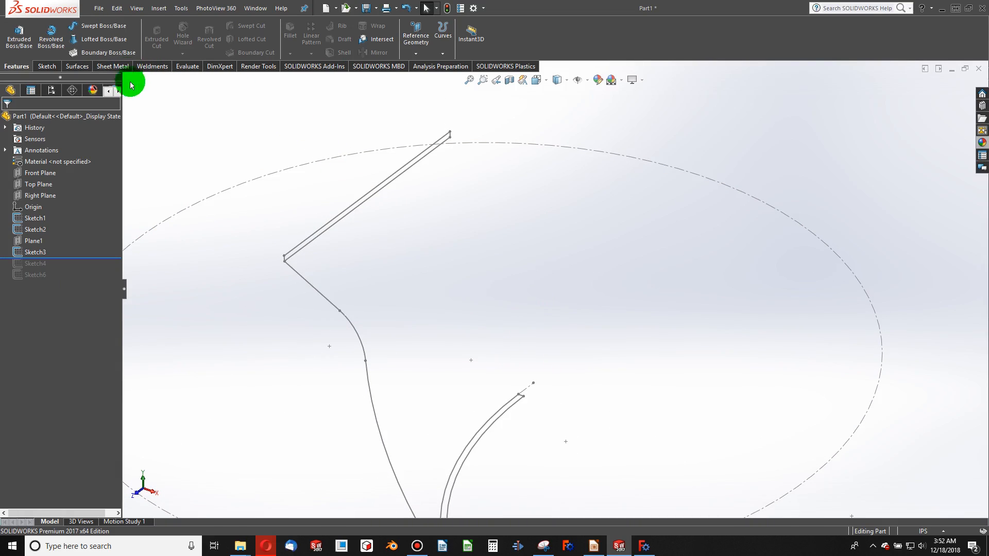
mouse_move(513, 397)
middle_mouse_down()
mouse_move(490, 199)
mouse_move(435, 222)
middle_mouse_up()
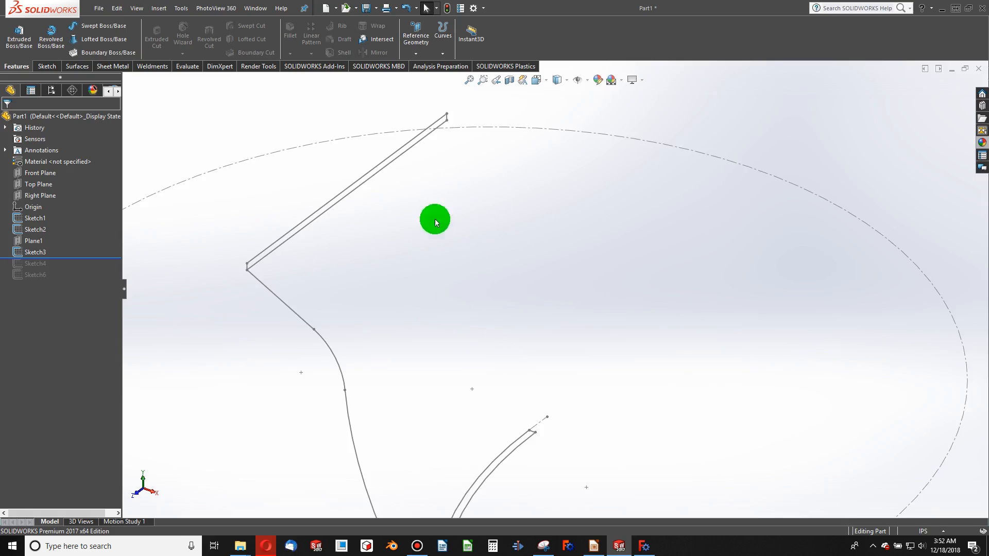
left_click(43, 69)
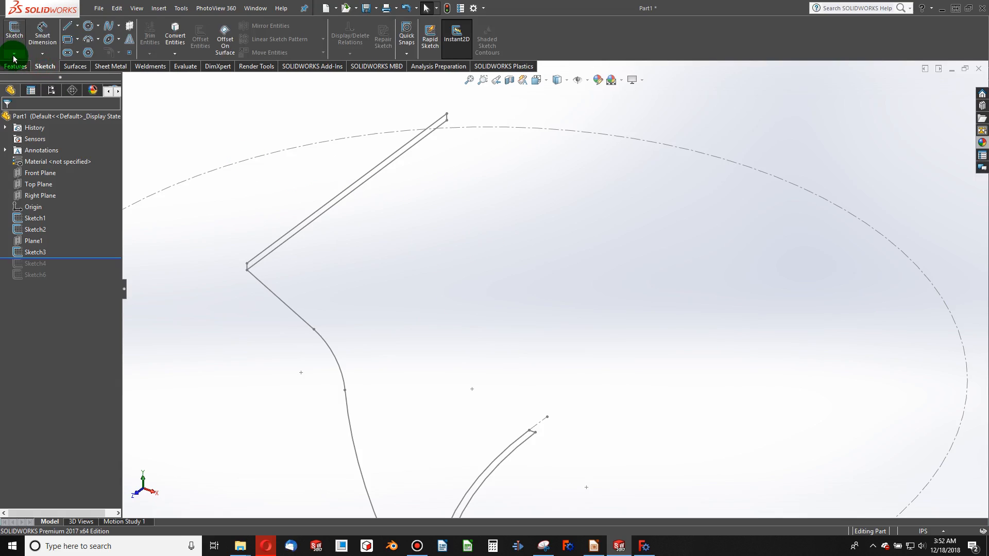
left_click(14, 55)
left_click(23, 80)
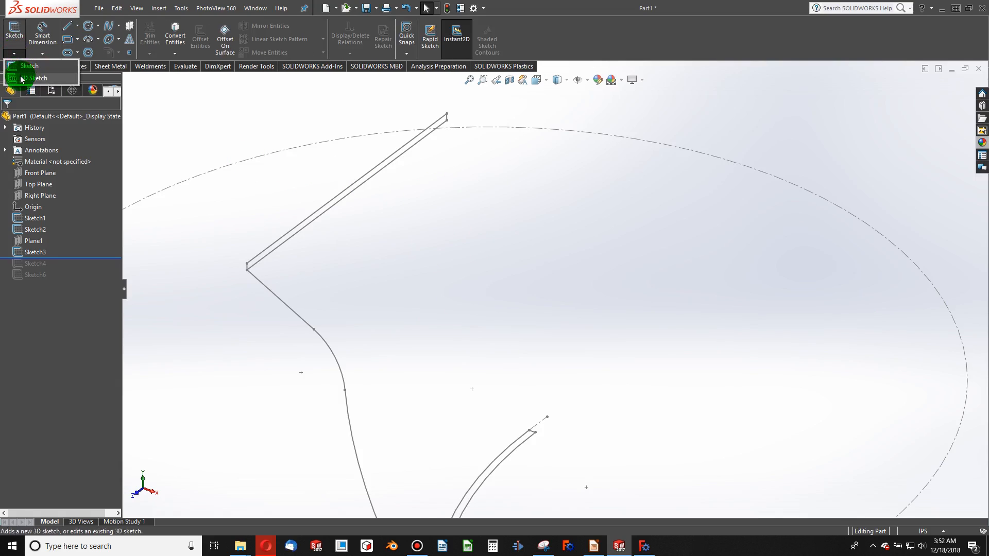
left_click(88, 45)
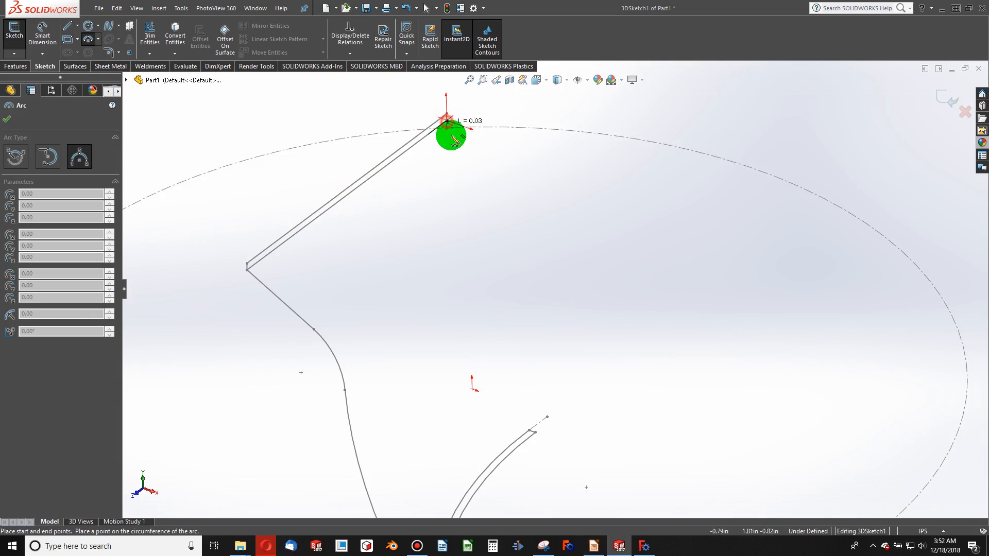
left_click_drag(452, 138, 529, 430)
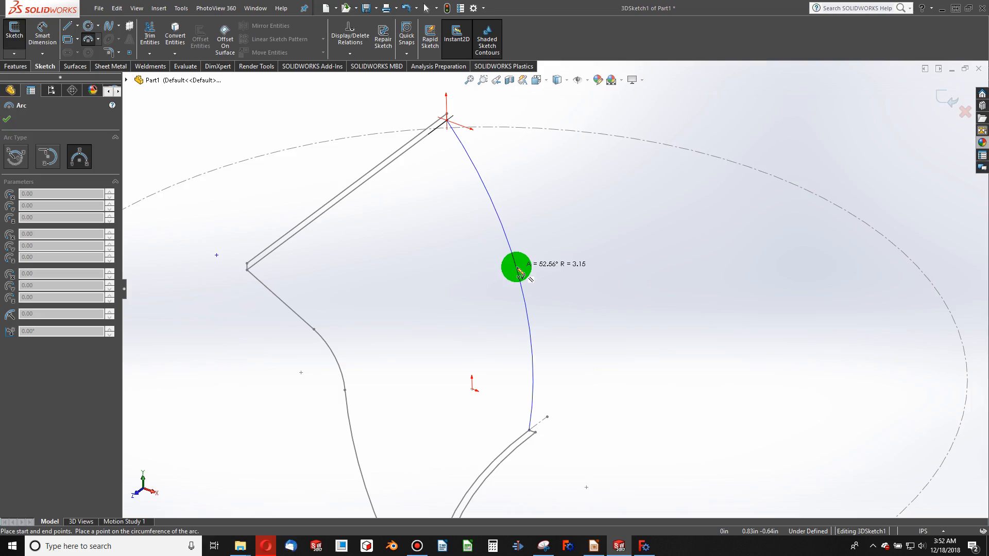
left_click(519, 271)
key("Escape")
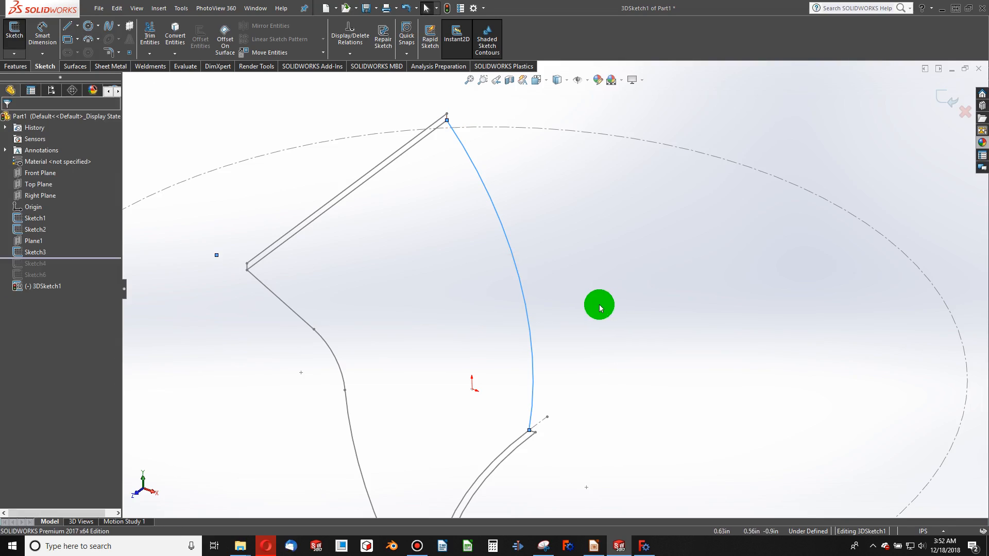
Step: Dimension the arc's radius to 3.25 in
left_click(43, 28)
left_click(216, 255)
left_click(510, 265)
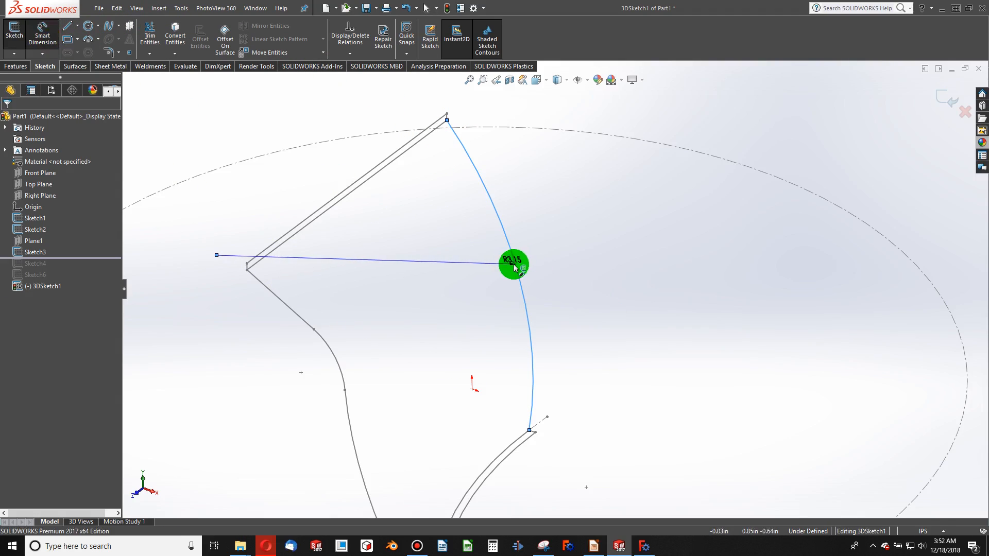
left_click(481, 269)
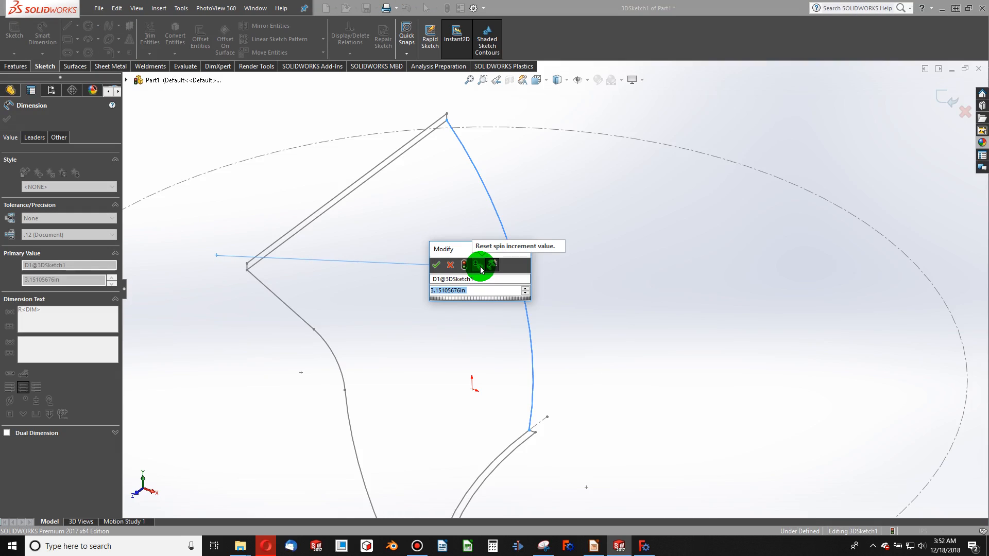
type("3.25")
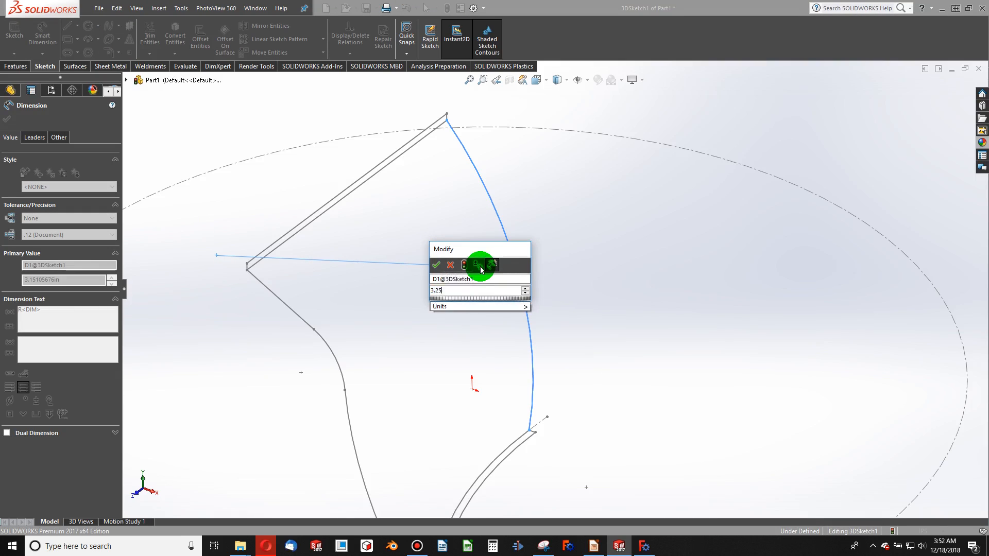
key("Return")
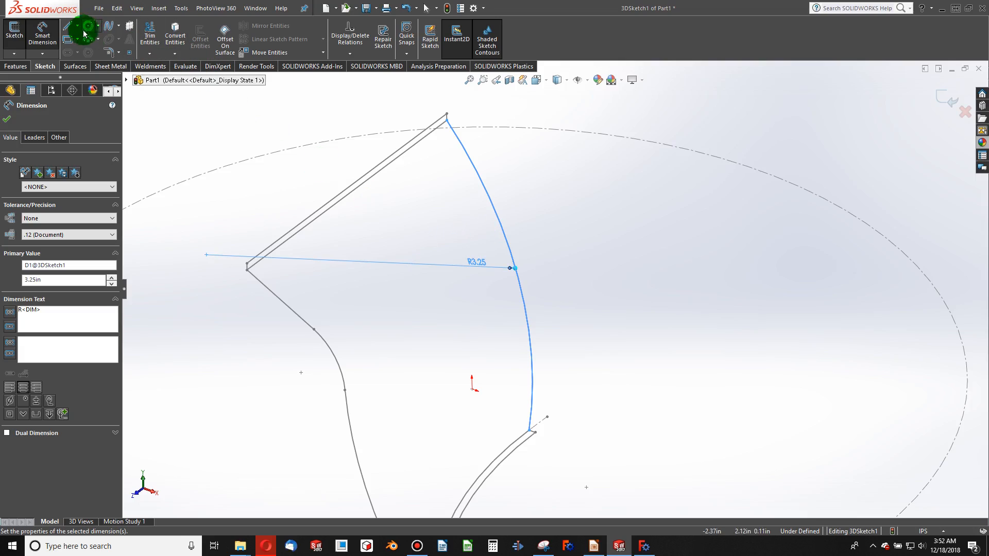
Step: Draw a centerline about 0.74 in long along Y, downward from the arc's lower endpoint
left_click(77, 27)
left_click(77, 56)
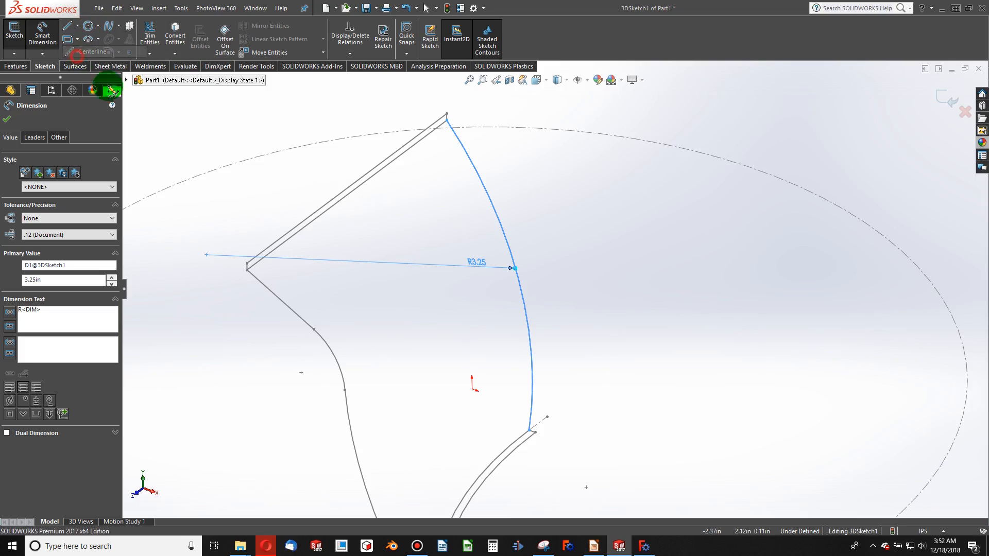
left_click(529, 430)
left_click(531, 509)
key("Escape")
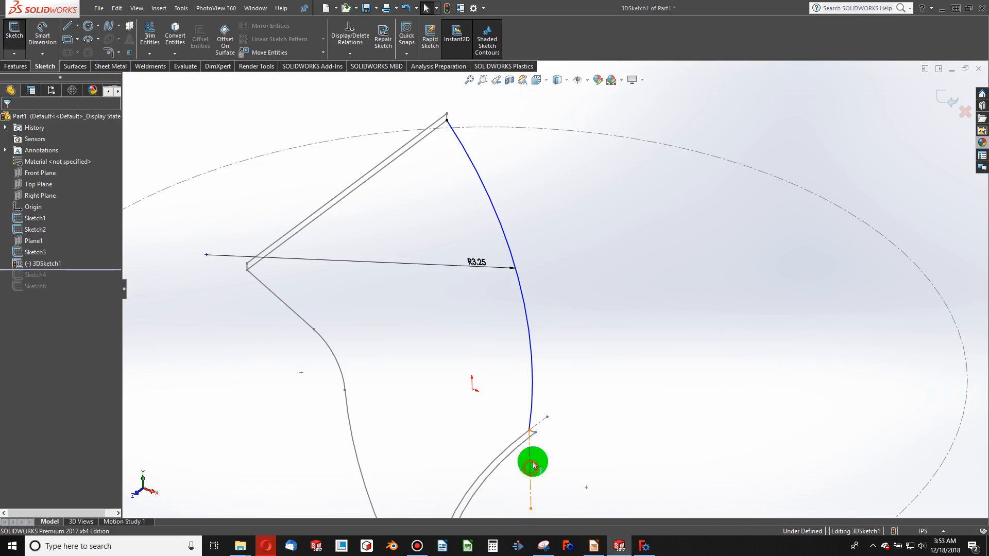
left_click(532, 465)
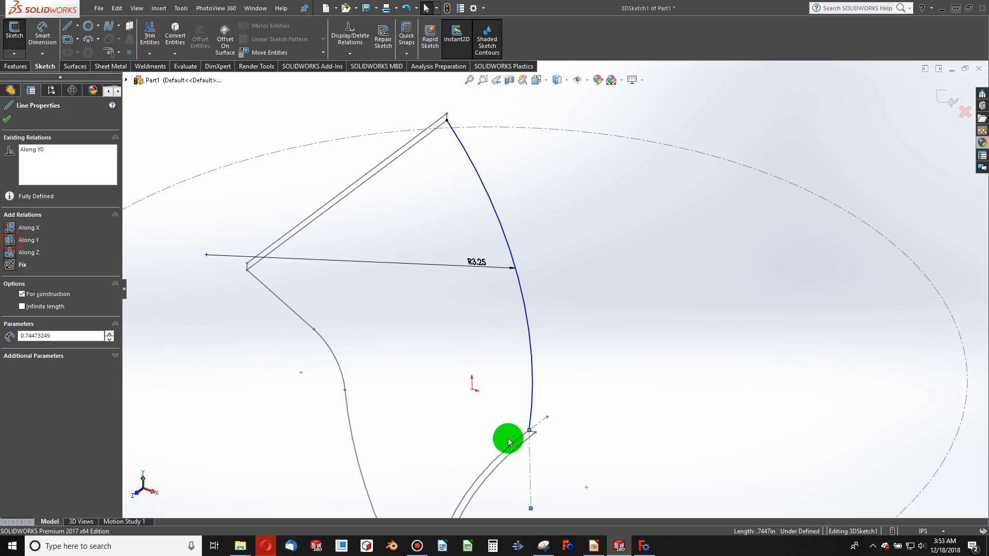
left_click(556, 460)
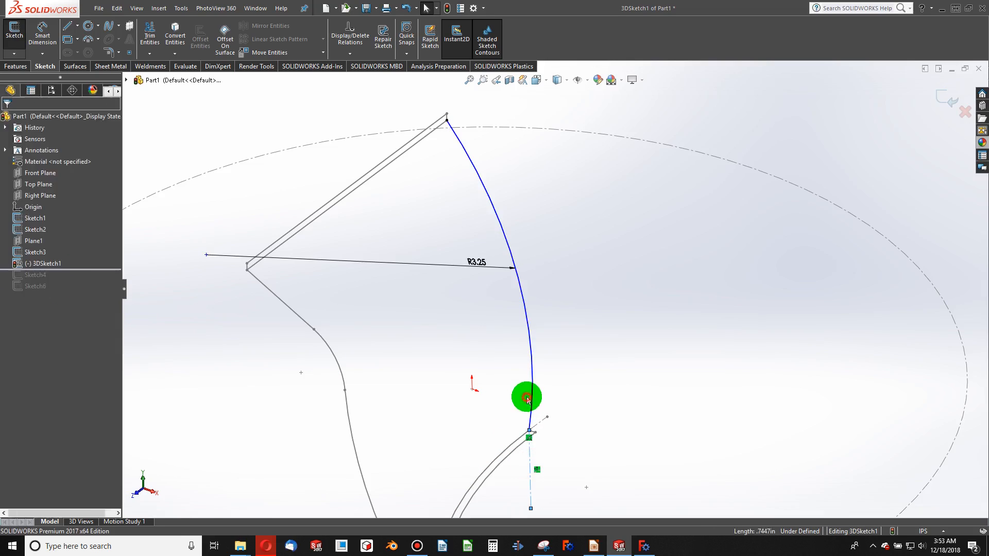
Step: Make the arc tangent to the vertical centerline and delete the arc's 3.25 in radius dimension
left_click(531, 397)
left_click(531, 466, "ctrl")
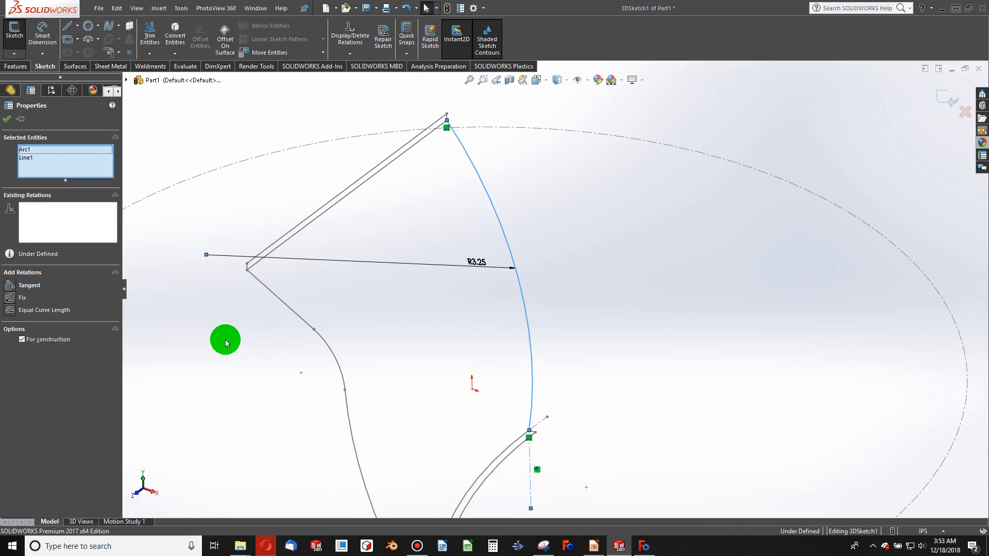
left_click(12, 286)
left_click(638, 264)
left_click(482, 265)
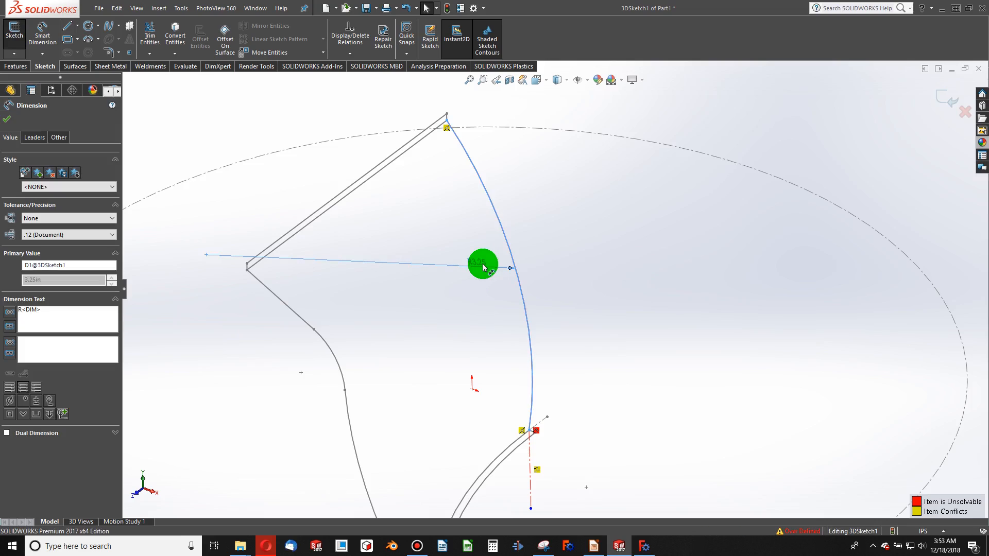
key("Delete")
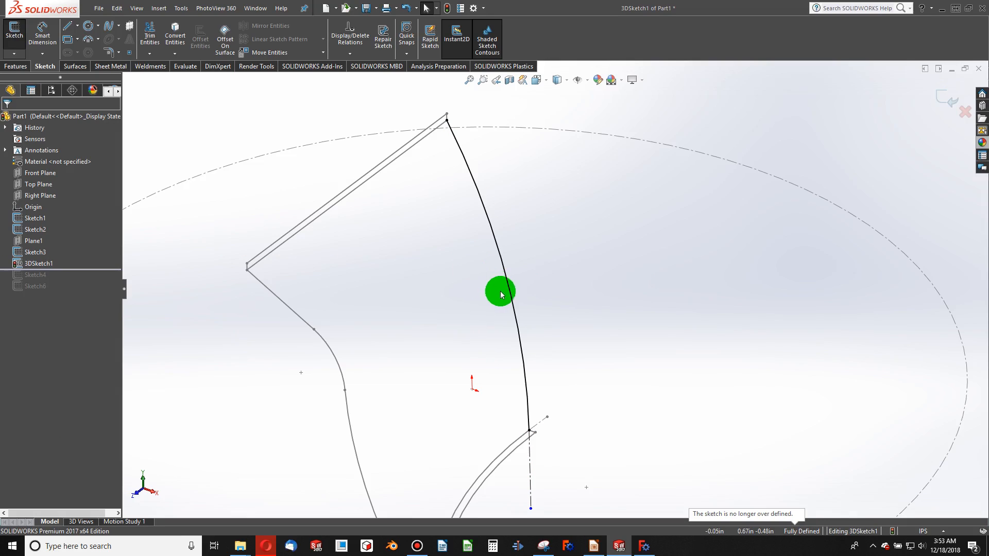
Step: Start a Lofted Boss/Base with the curved profile Sketch1 and the straight profile Sketch2 as its profiles
scroll(507, 293, "down", 2)
scroll(512, 294, "up", 5)
scroll(523, 330, "down", 3)
scroll(523, 333, "up", 2)
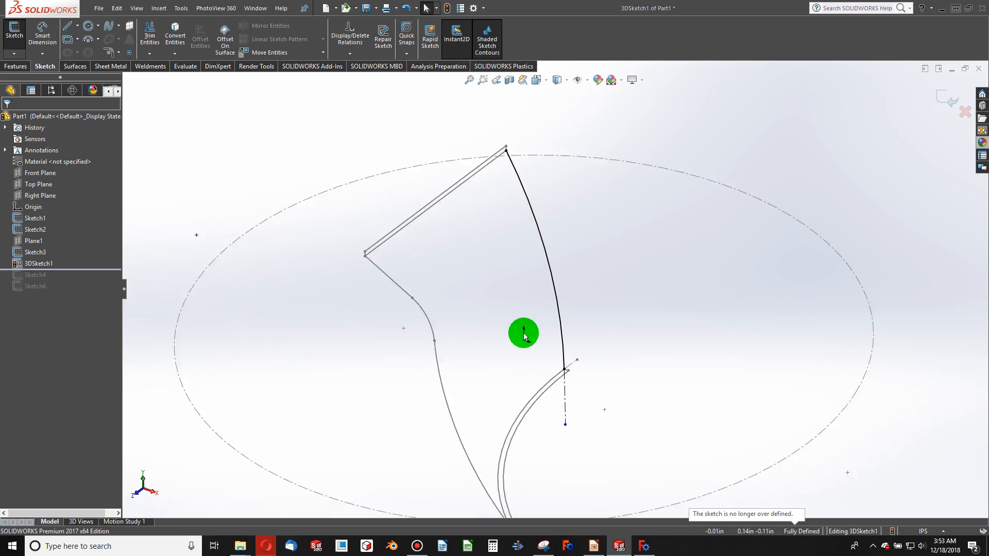
scroll(524, 336, "up", 1)
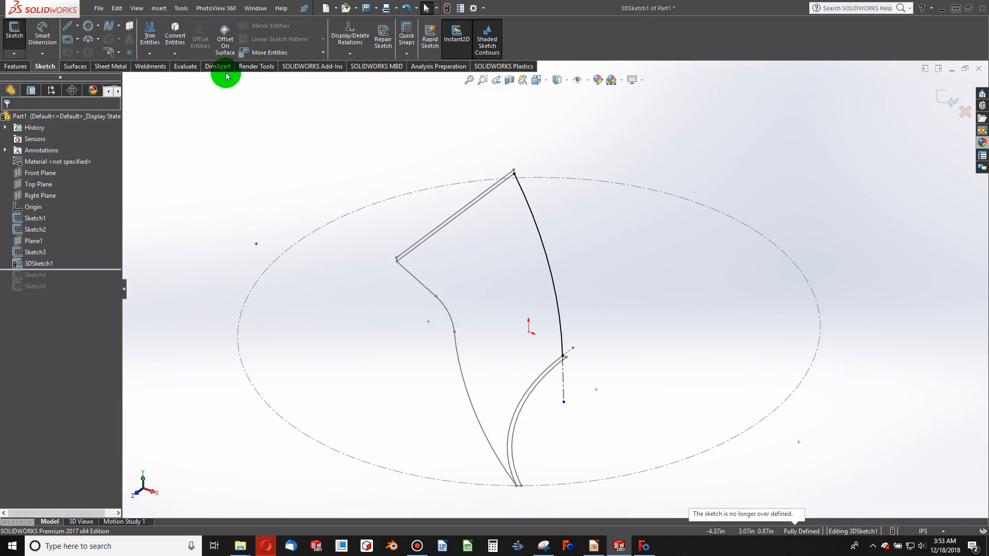
left_click(21, 66)
left_click(98, 39)
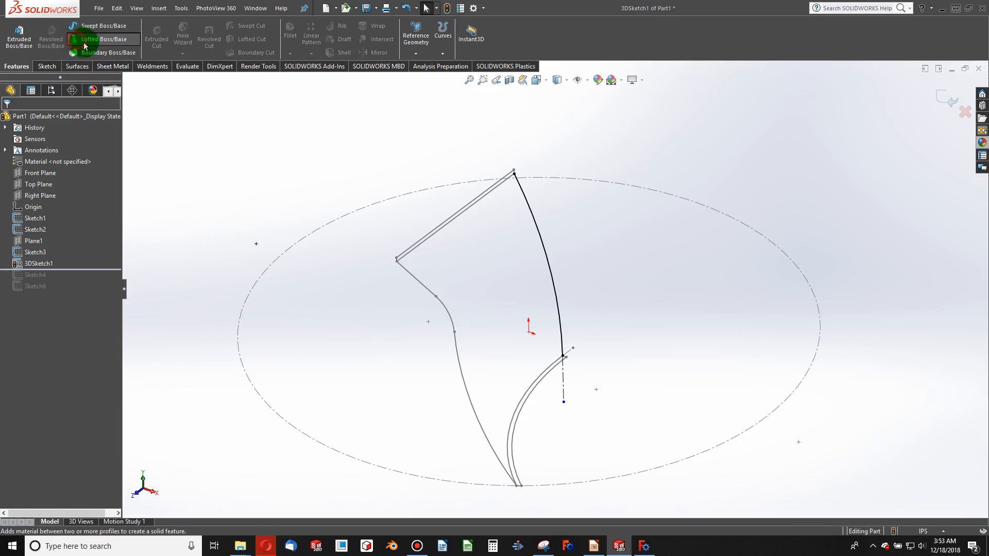
left_click(515, 409)
left_click(457, 359)
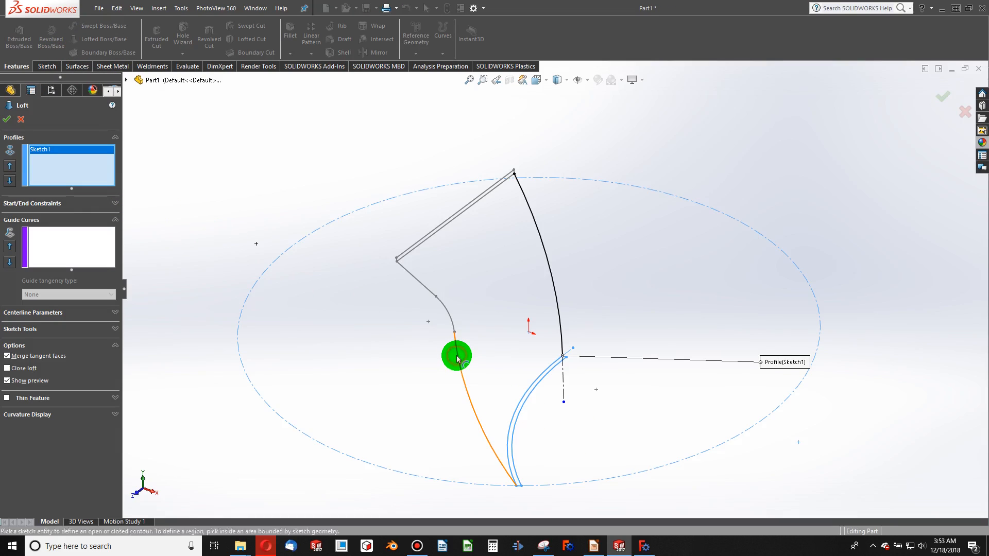
left_click(503, 389)
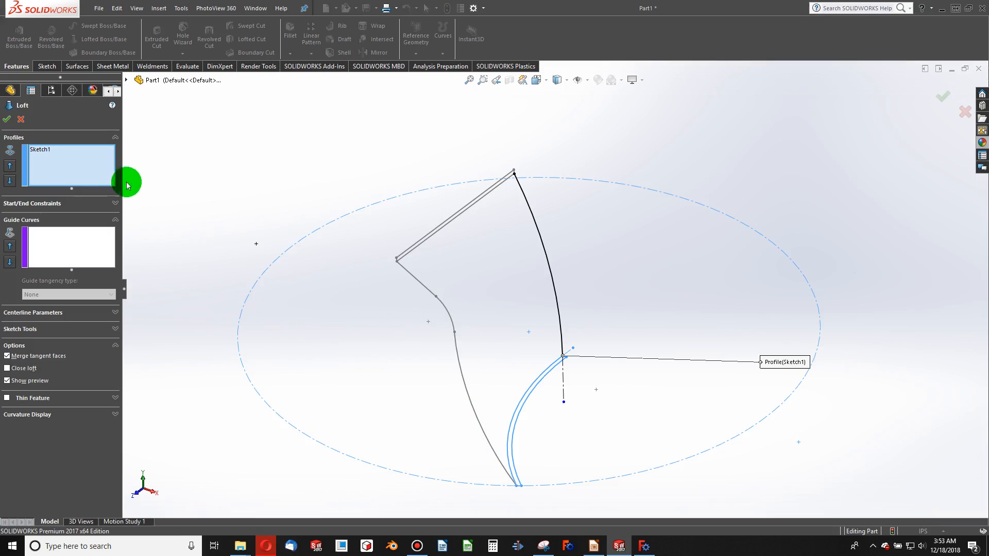
left_click(89, 175)
left_click(436, 235)
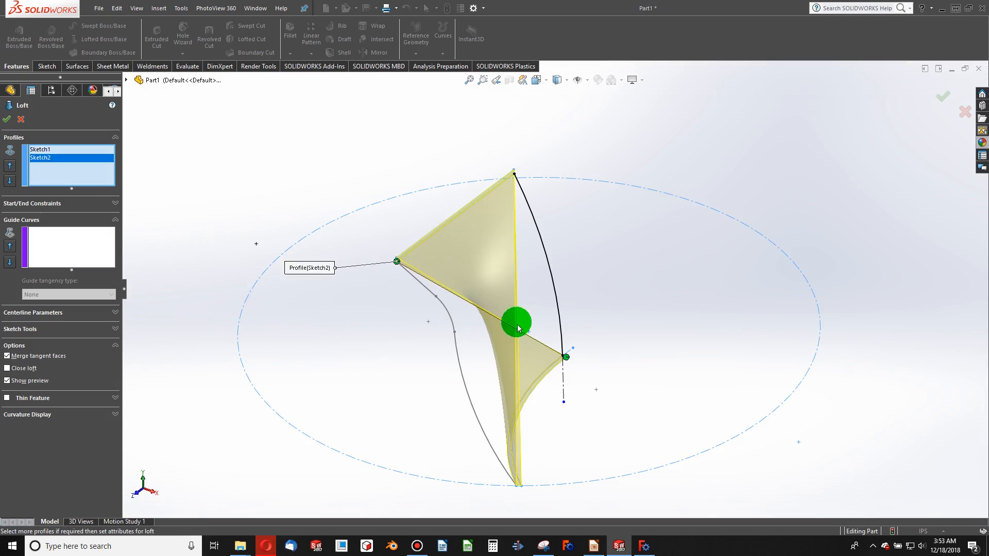
Step: Move the loft connectors to corresponding corners of the two profiles so the blade is not twisted
left_click_drag(555, 352, 514, 477)
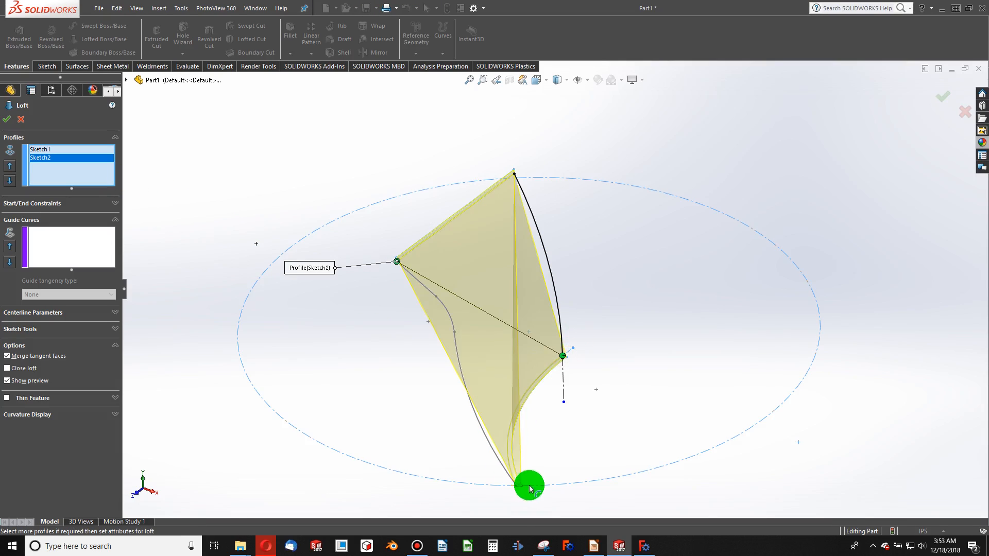
left_click_drag(574, 368, 526, 410)
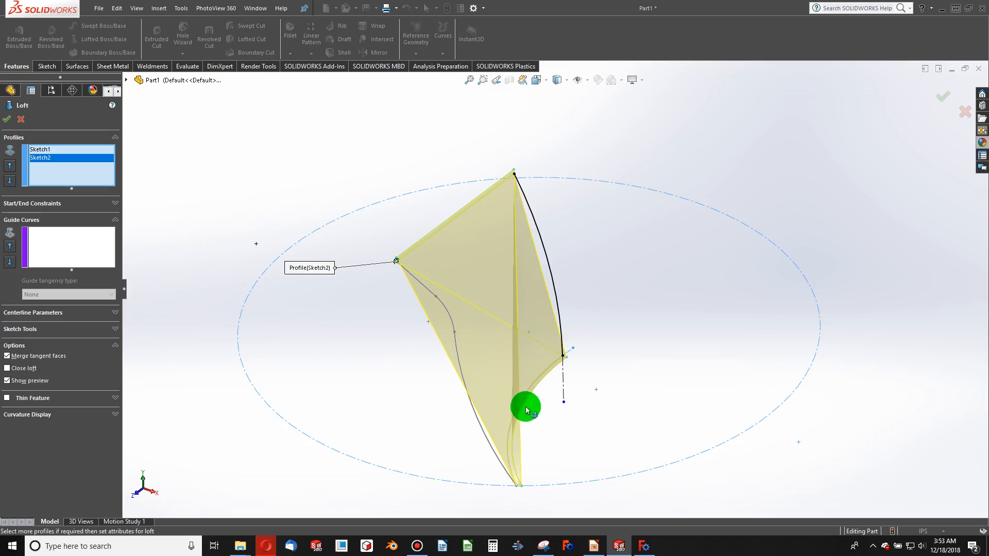
left_click_drag(517, 487, 517, 486)
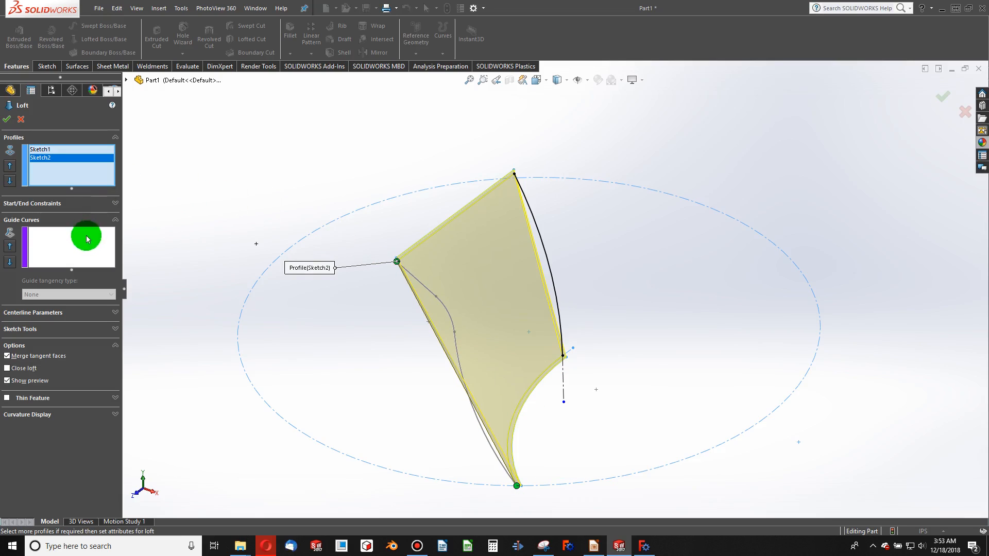
Step: Add Sketch3 and 3DSketch1 as the loft's guide curves, accept the loft and inspect the blade
left_click(88, 239)
left_click(446, 312)
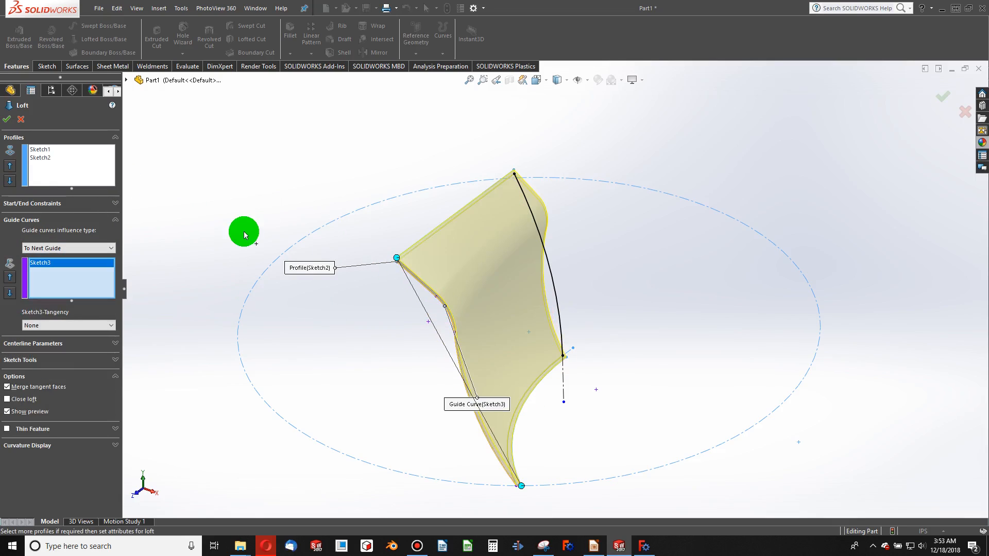
left_click(556, 288)
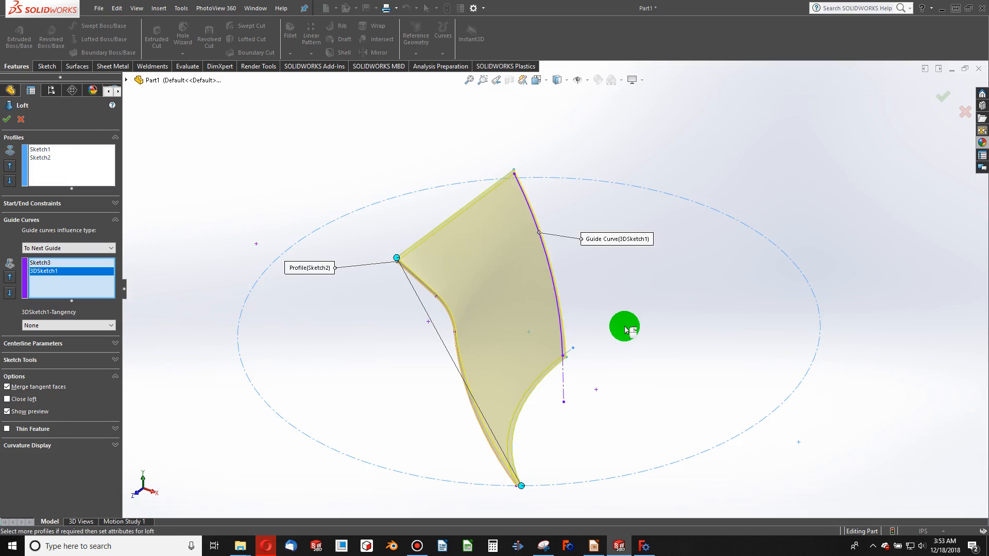
left_click(15, 122)
middle_click_drag(385, 307, 415, 260)
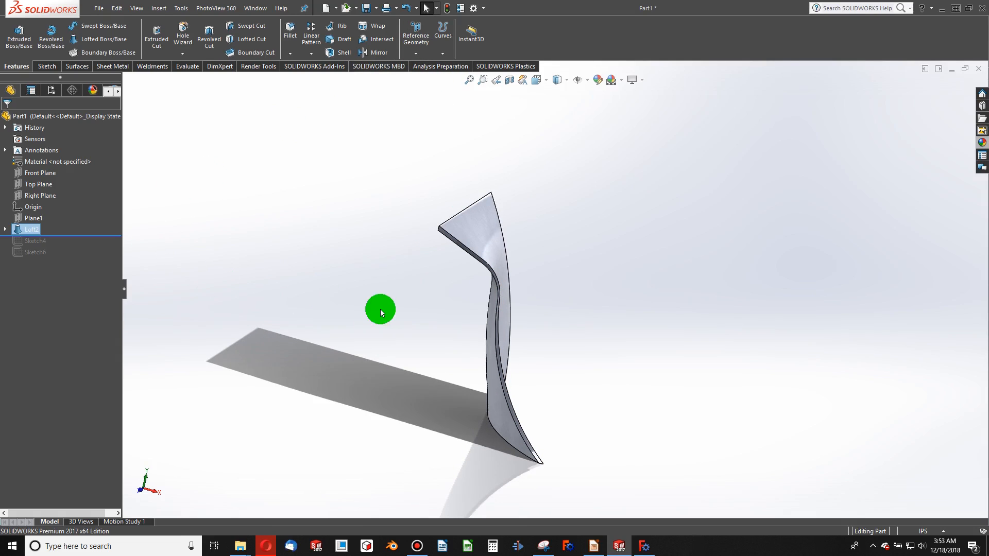
middle_click_drag(381, 312, 417, 426)
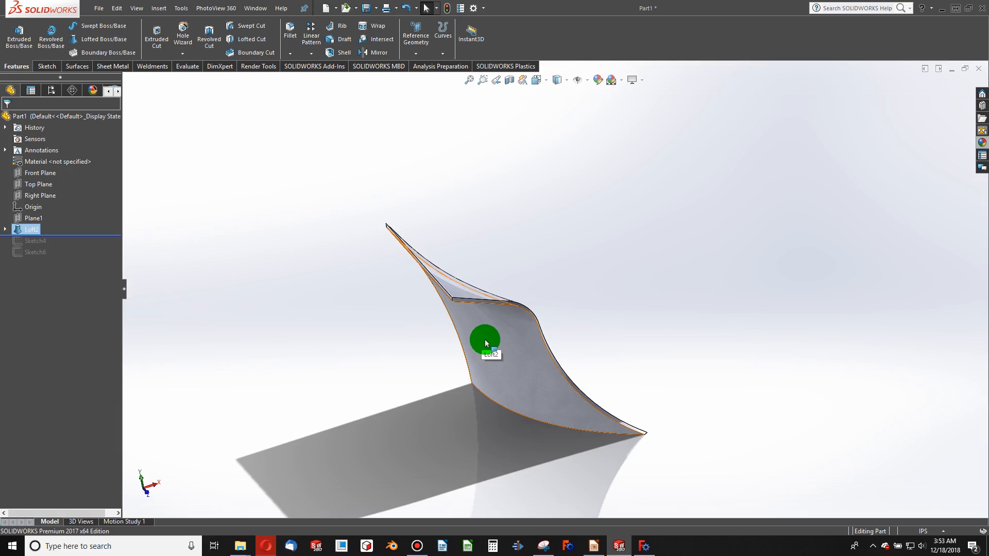
scroll(611, 363, "up", 1)
scroll(576, 385, "down", 2)
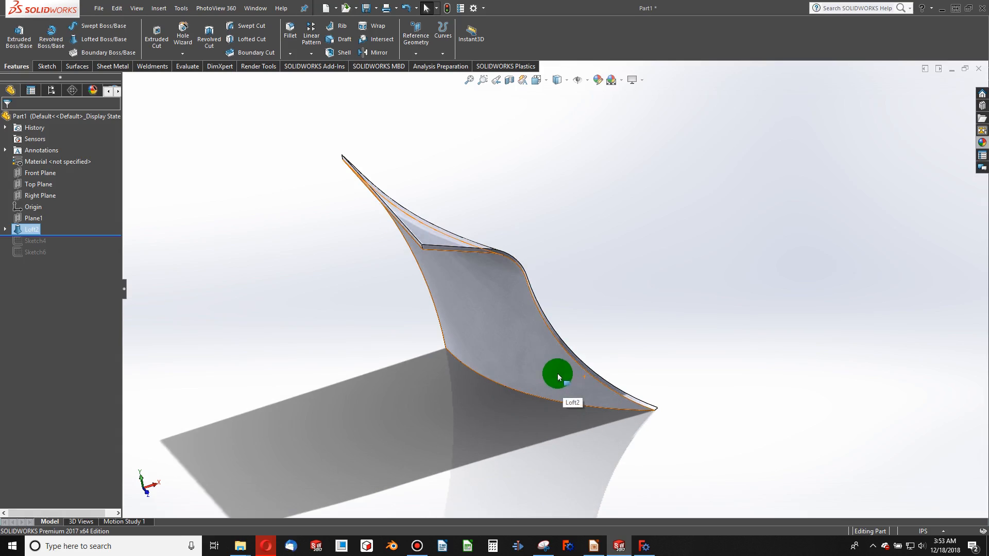
Step: Switch to the Compressor model in FreeCAD and examine the Pocket's solid and the narrow Sketch001 profile beside it
left_click(651, 553)
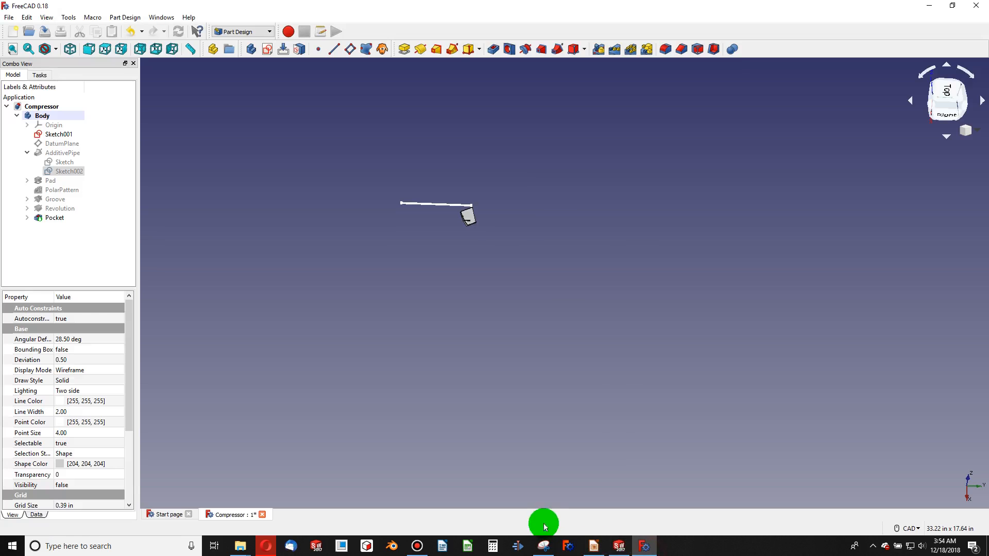
scroll(458, 199, "down", 2)
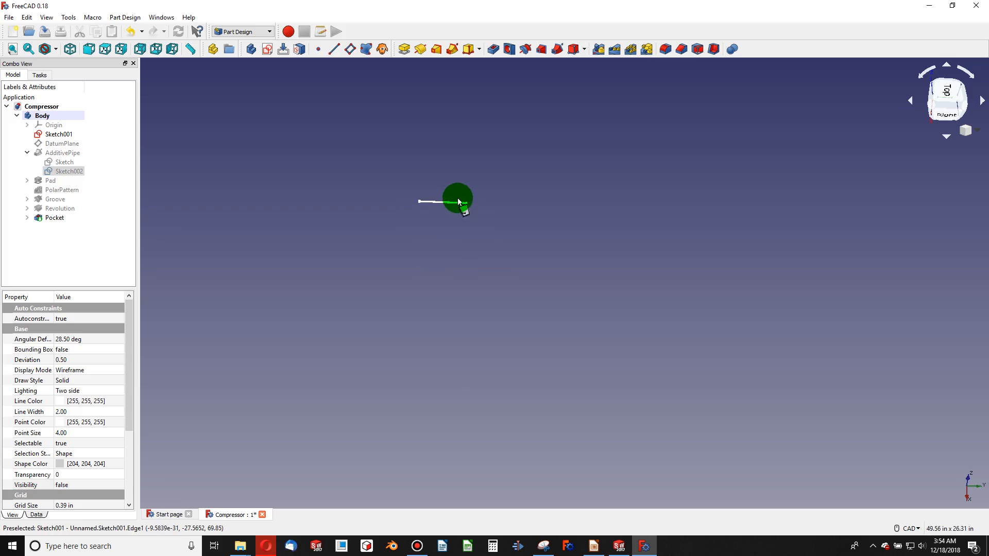
scroll(433, 236, "up", 2)
scroll(338, 223, "down", 2)
scroll(295, 224, "up", 3)
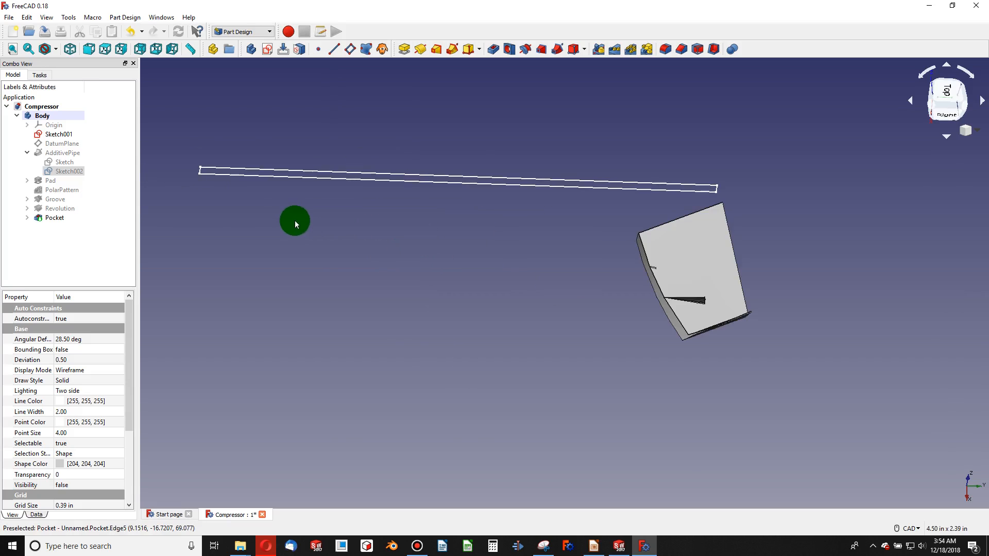
scroll(670, 312, "down", 2)
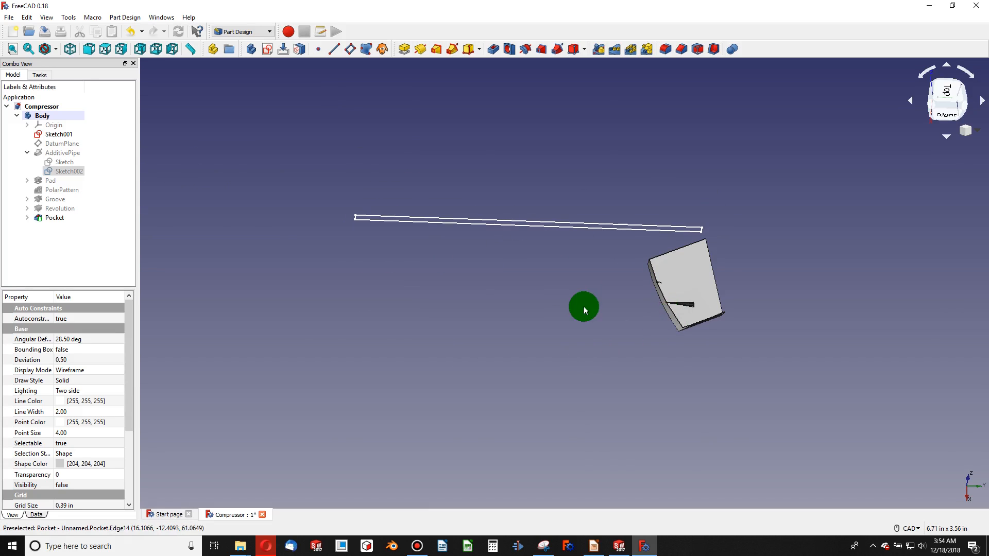
scroll(587, 308, "down", 3)
scroll(633, 309, "up", 2)
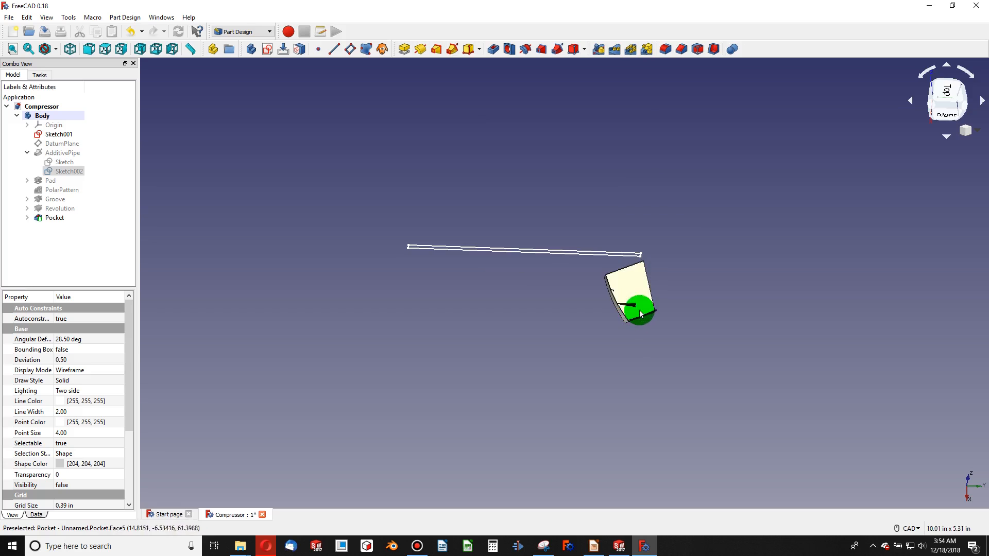
scroll(644, 316, "down", 2)
scroll(613, 290, "up", 5)
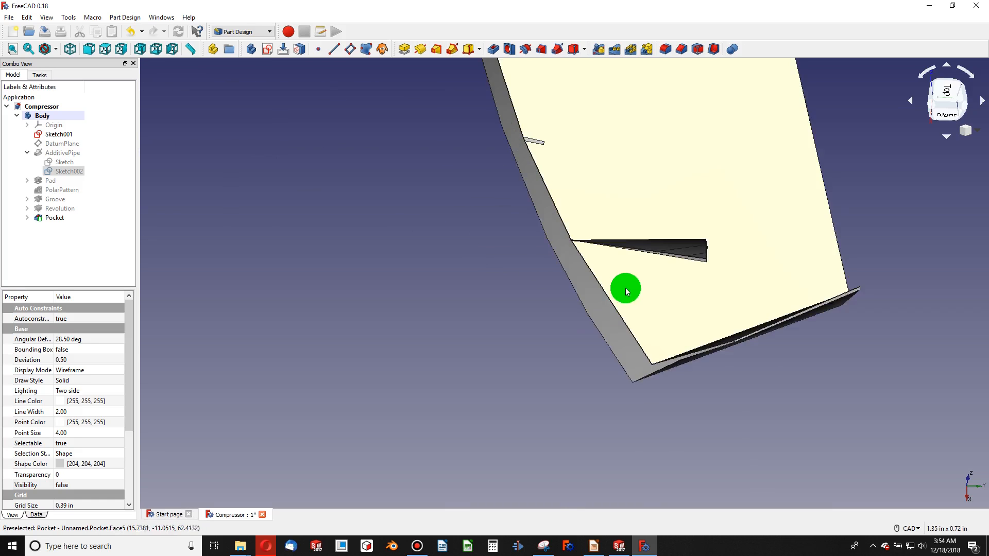
middle_click_drag(626, 291, 774, 384)
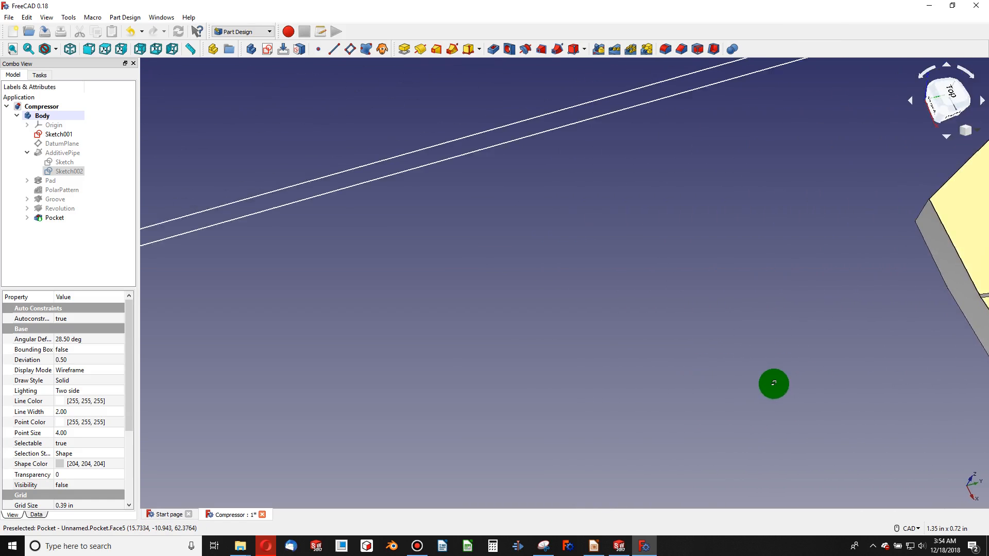
scroll(762, 379, "down", 3)
scroll(762, 371, "up", 5)
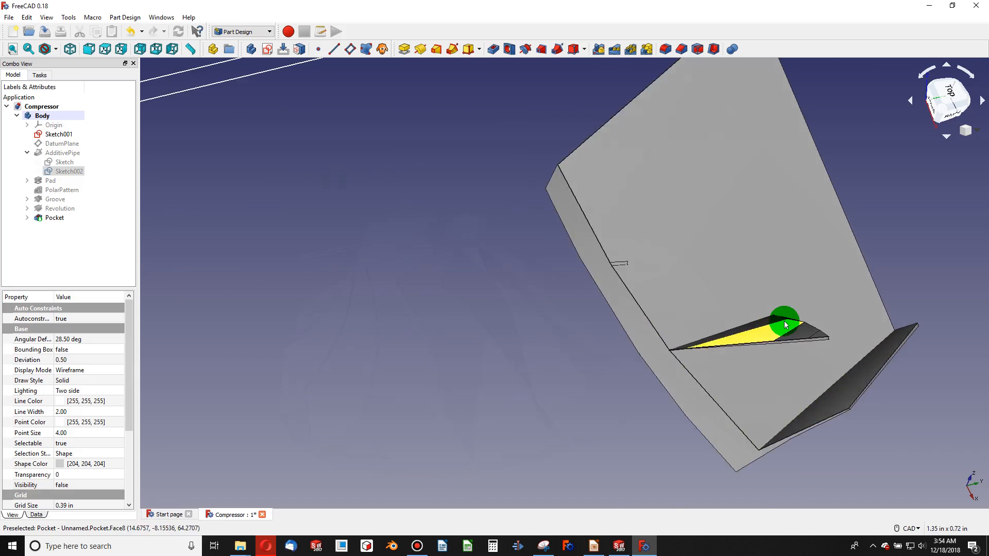
scroll(784, 324, "down", 5)
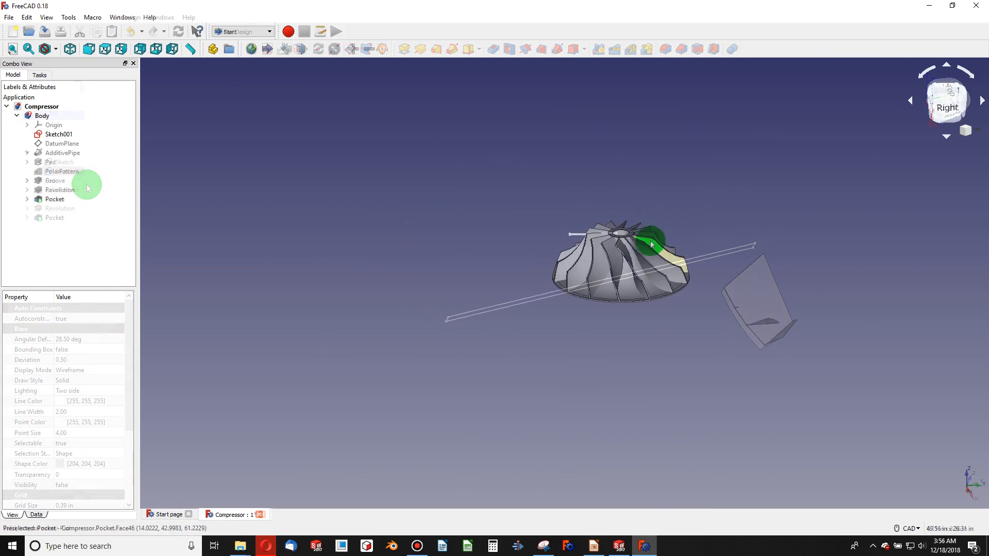
Step: Examine the blade edges and surfaces around the hub of the complete patterned impeller in the Compressor model
scroll(636, 241, "up", 6)
scroll(525, 252, "down", 2)
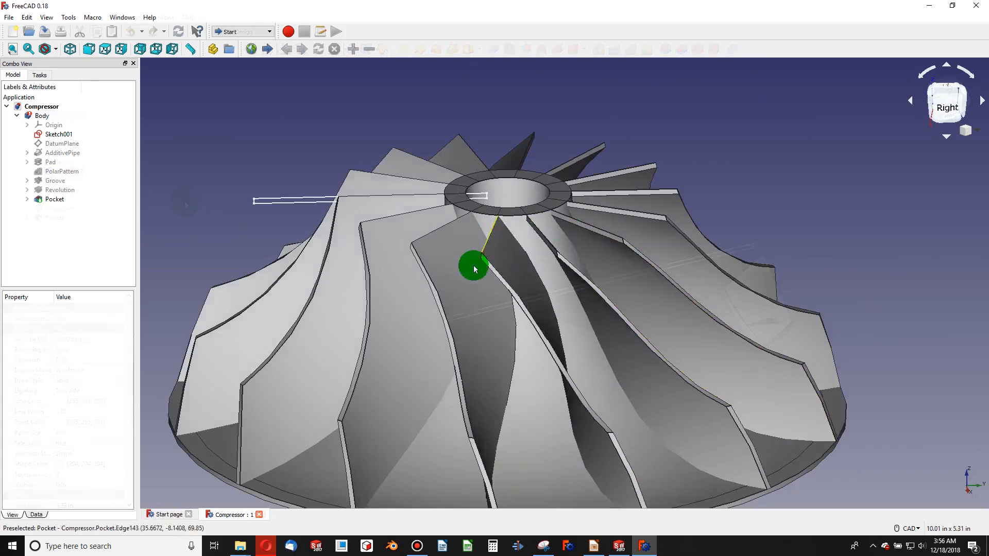
scroll(376, 311, "down", 3)
scroll(404, 221, "up", 5)
scroll(675, 170, "down", 4)
scroll(789, 134, "up", 2)
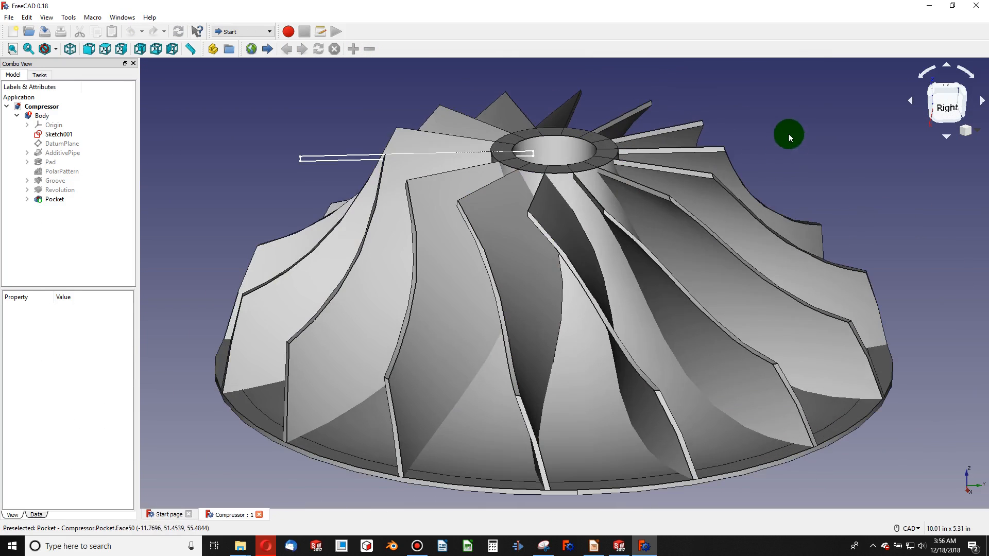
left_click(735, 159)
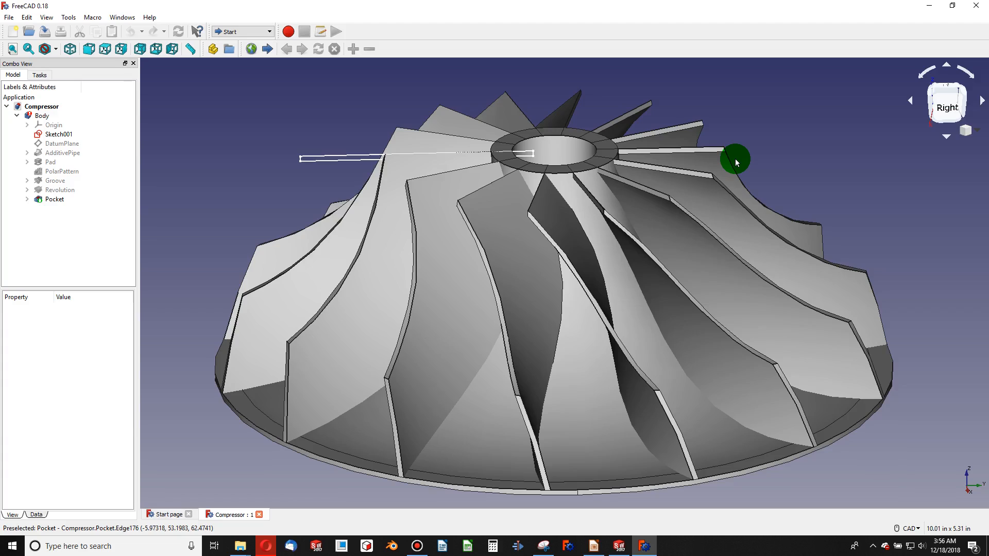